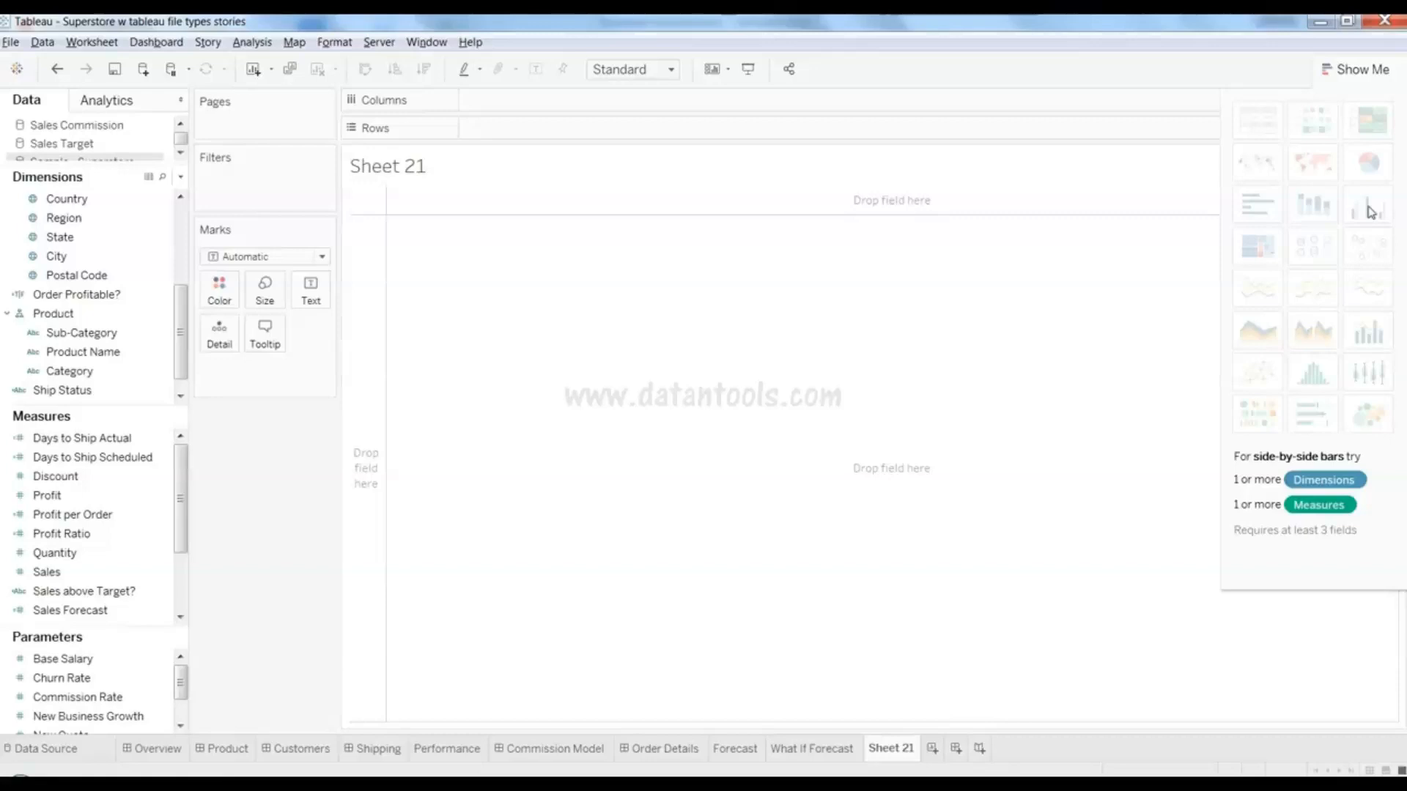
# - Select Region, Sub-Category and Sales, then choose side-by-side bars in Show Me
pyautogui.click(1357, 68)
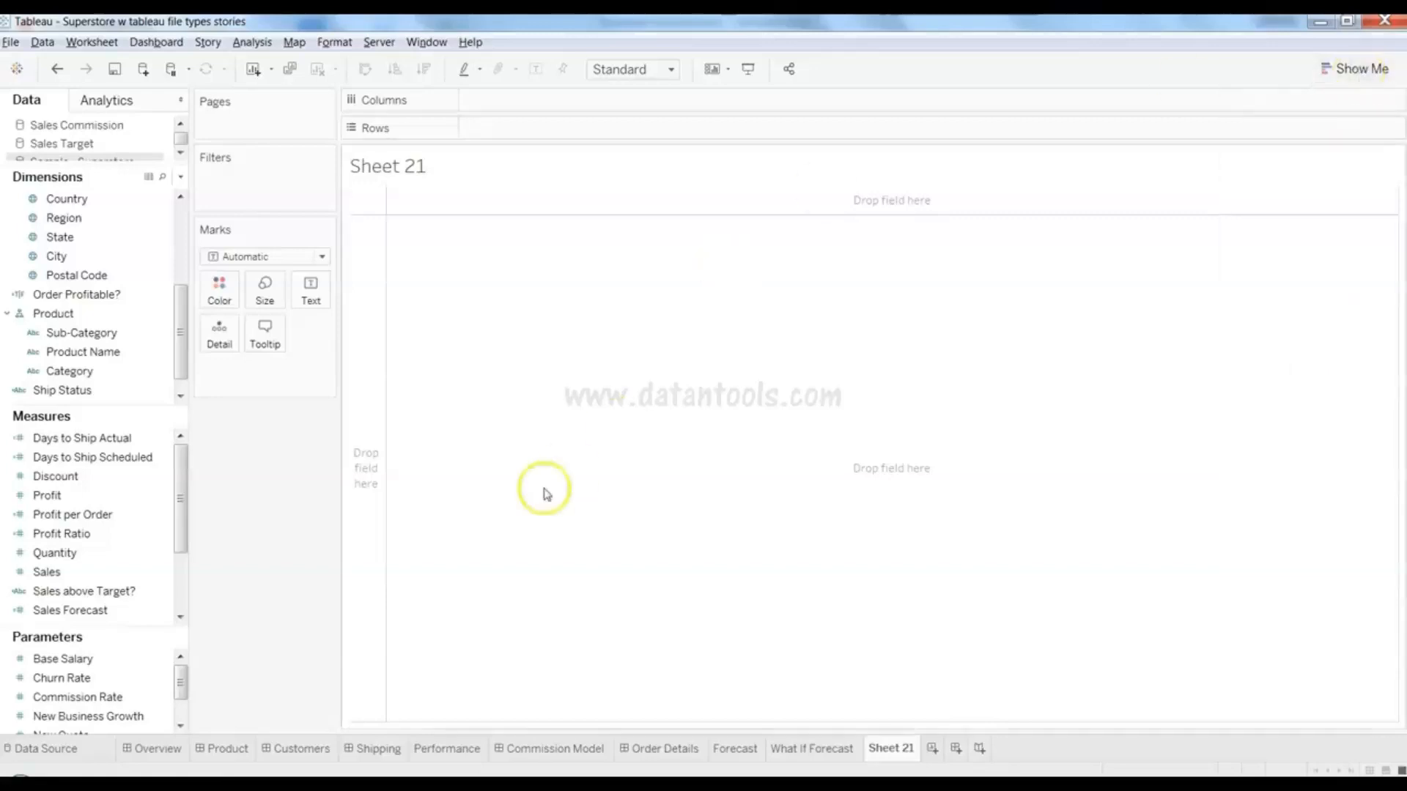
pyautogui.click(124, 220)
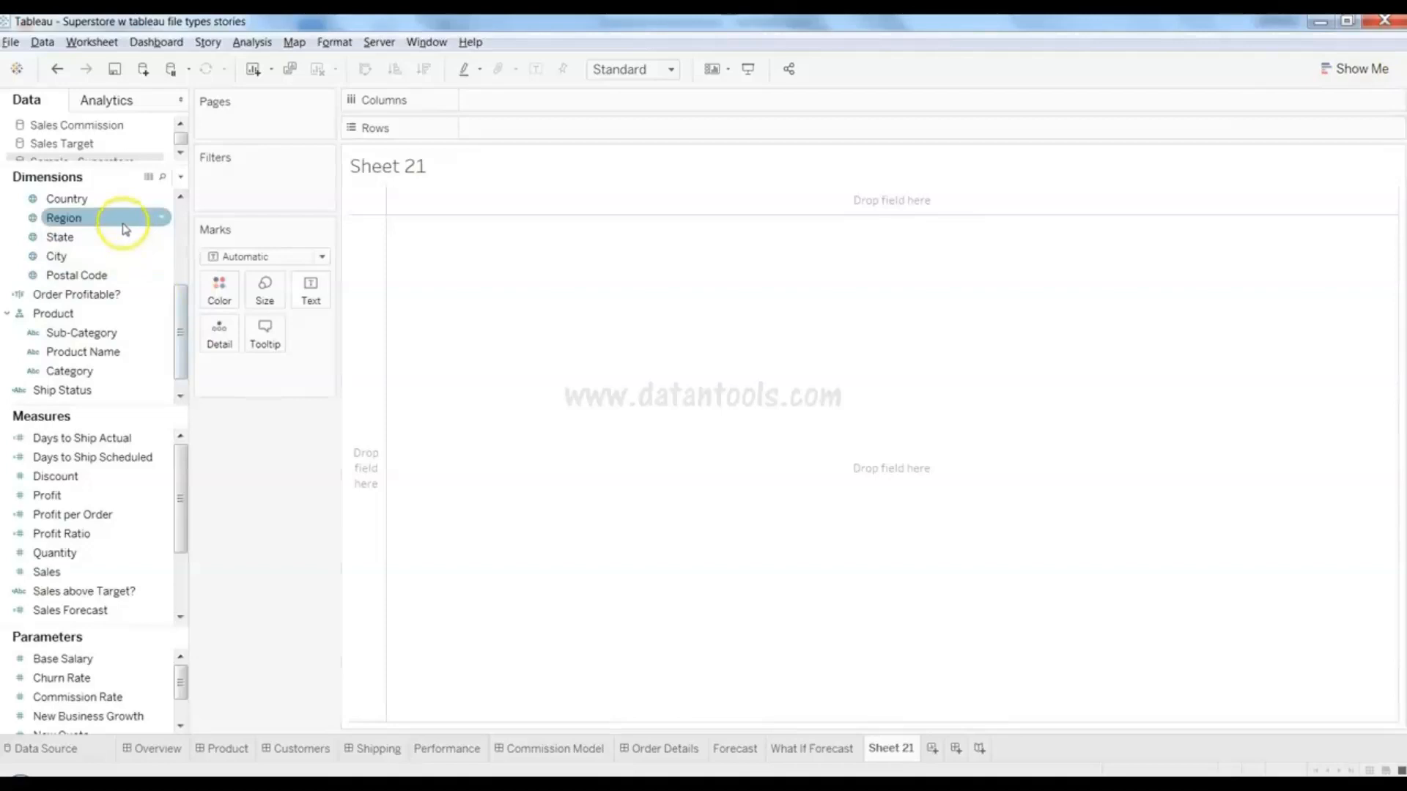
pyautogui.keyDown('ctrl'); pyautogui.click(123, 335); pyautogui.keyUp('ctrl')
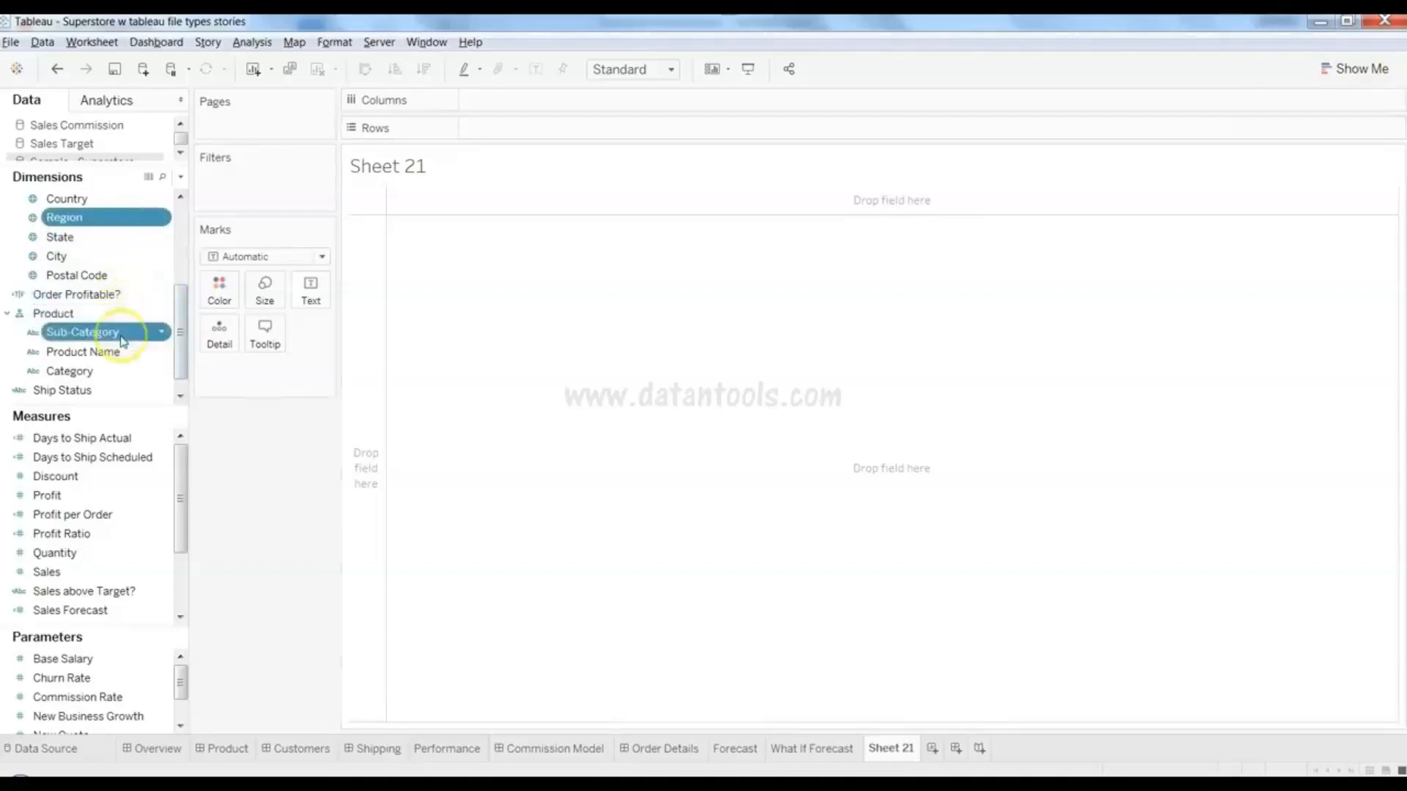
pyautogui.keyDown('ctrl'); pyautogui.click(128, 582); pyautogui.keyUp('ctrl')
pyautogui.click(1360, 70)
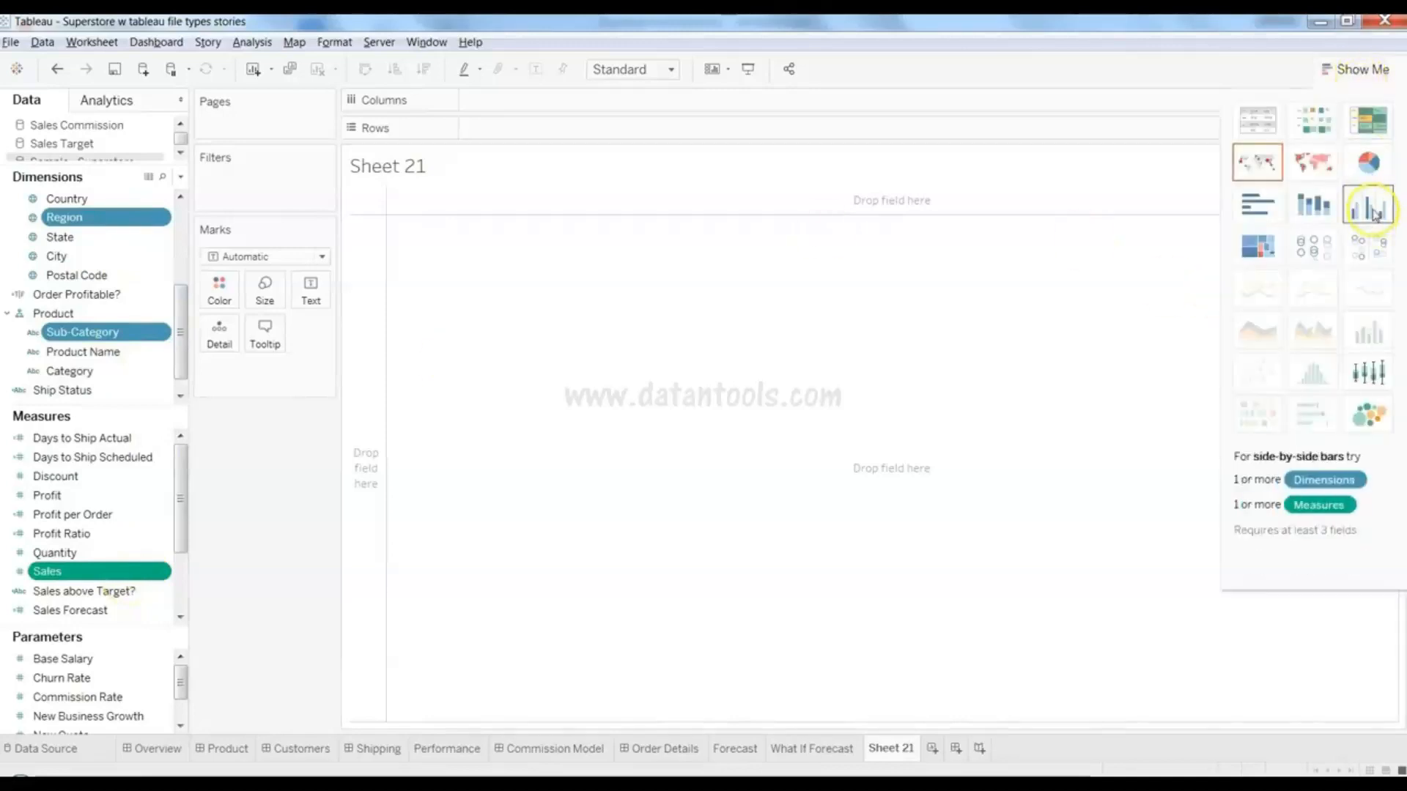
pyautogui.click(1374, 213)
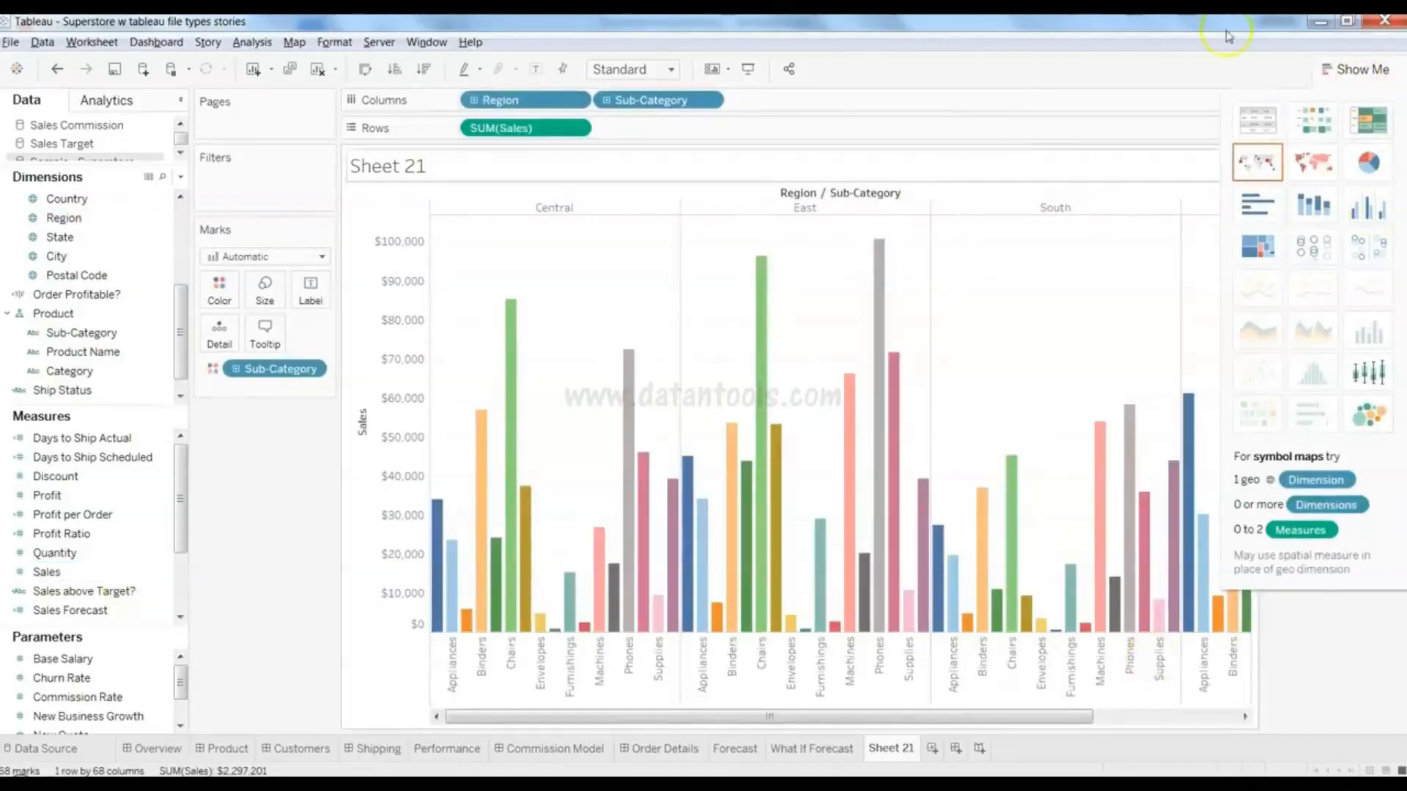
# - Hide Show Me to reveal the Sub-Category legend and read bar tooltips
pyautogui.click(1339, 73)
pyautogui.moveTo(880, 469)
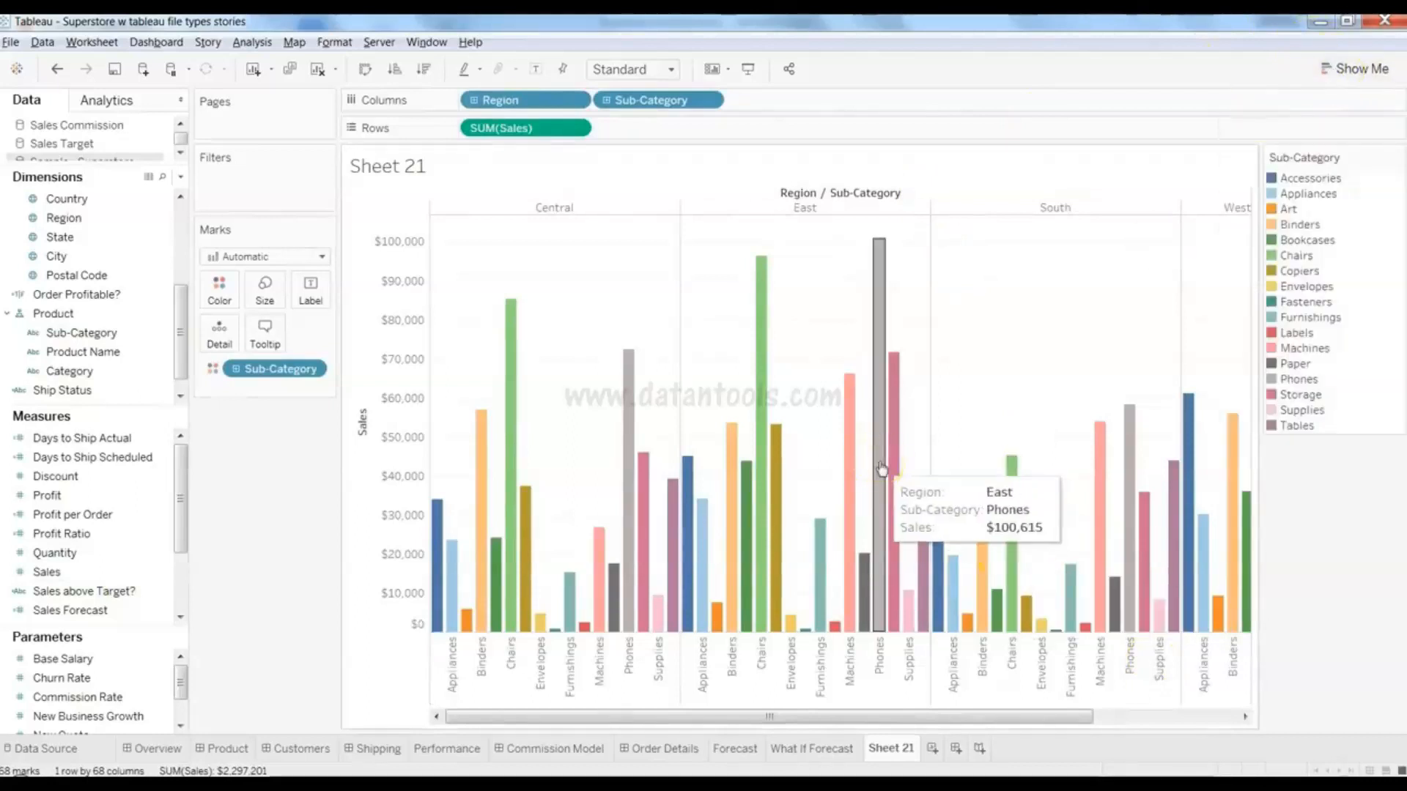
pyautogui.moveTo(724, 615)
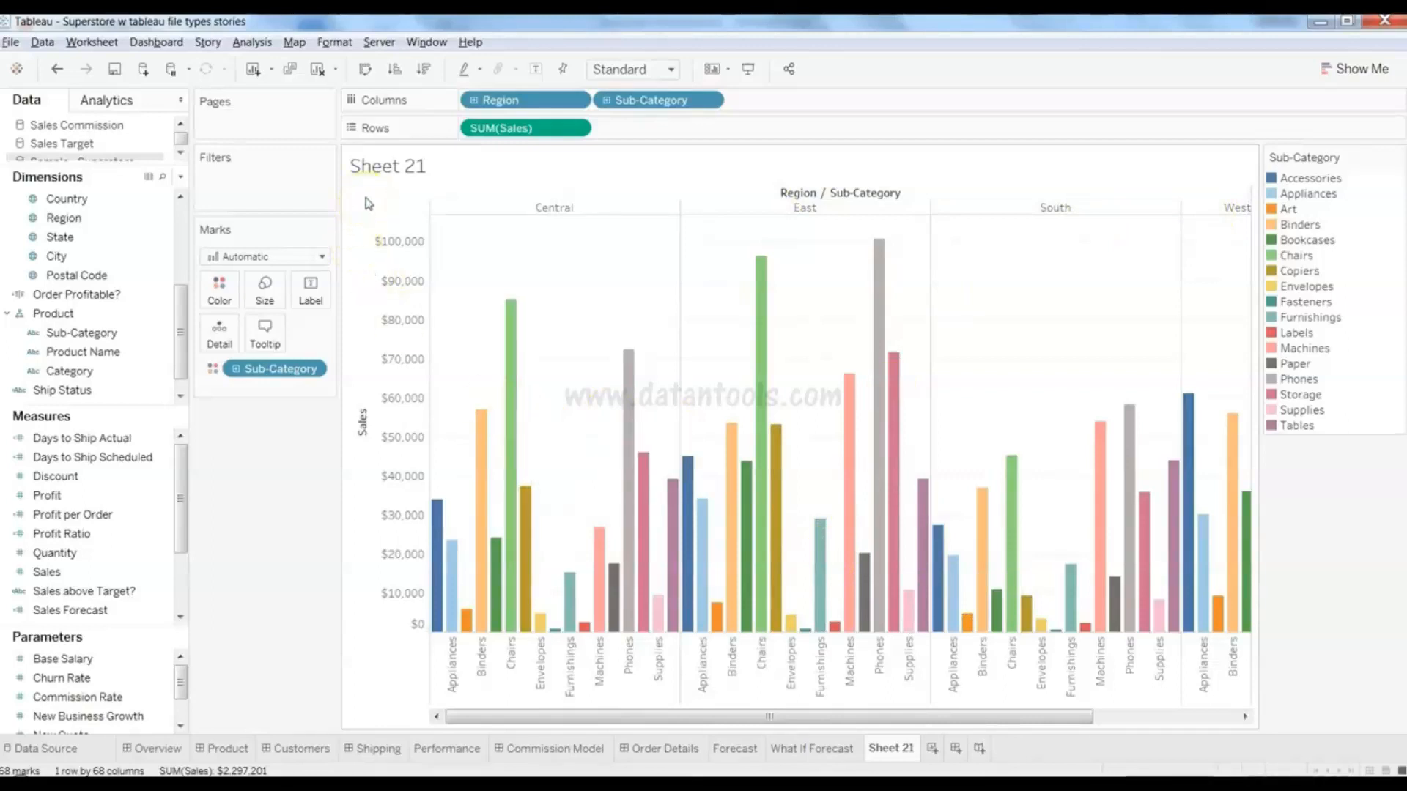
# - Swap rows and columns for horizontal bars and sort sub-categories by Sales descending
pyautogui.click(365, 70)
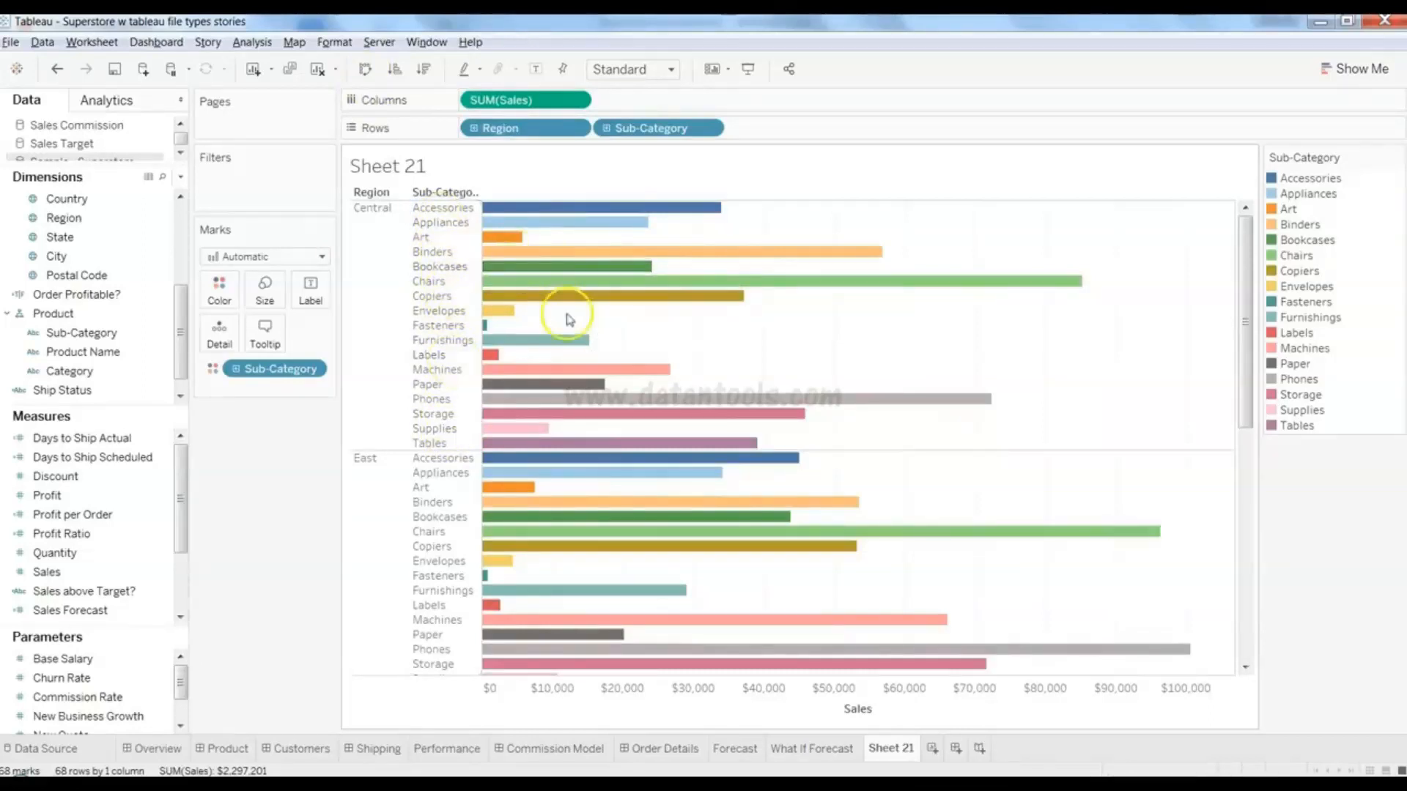
pyautogui.click(424, 72)
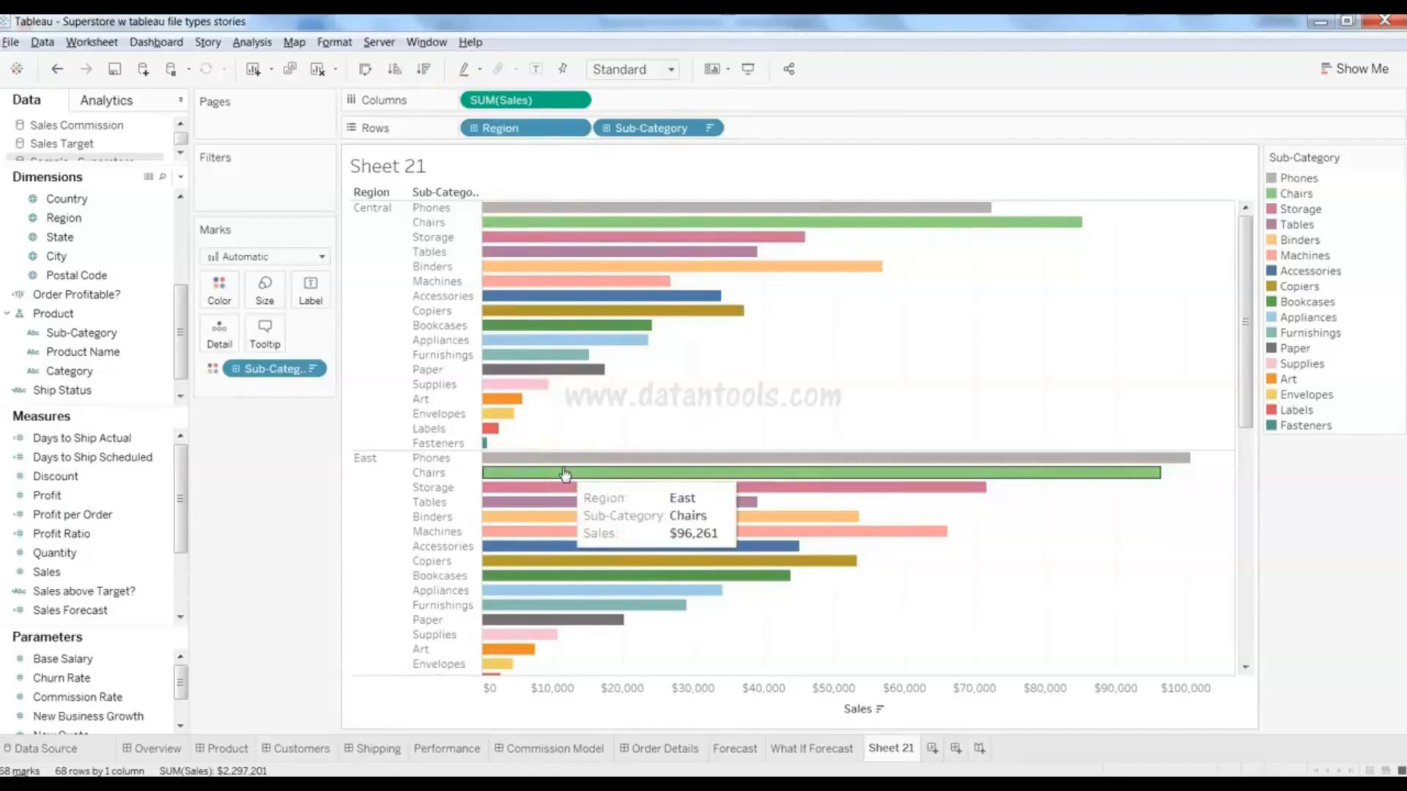
pyautogui.moveTo(1246, 404)
pyautogui.mouseDown()
pyautogui.moveTo(1265, 582)
pyautogui.moveTo(1246, 637)
pyautogui.moveTo(1240, 382)
pyautogui.mouseUp()
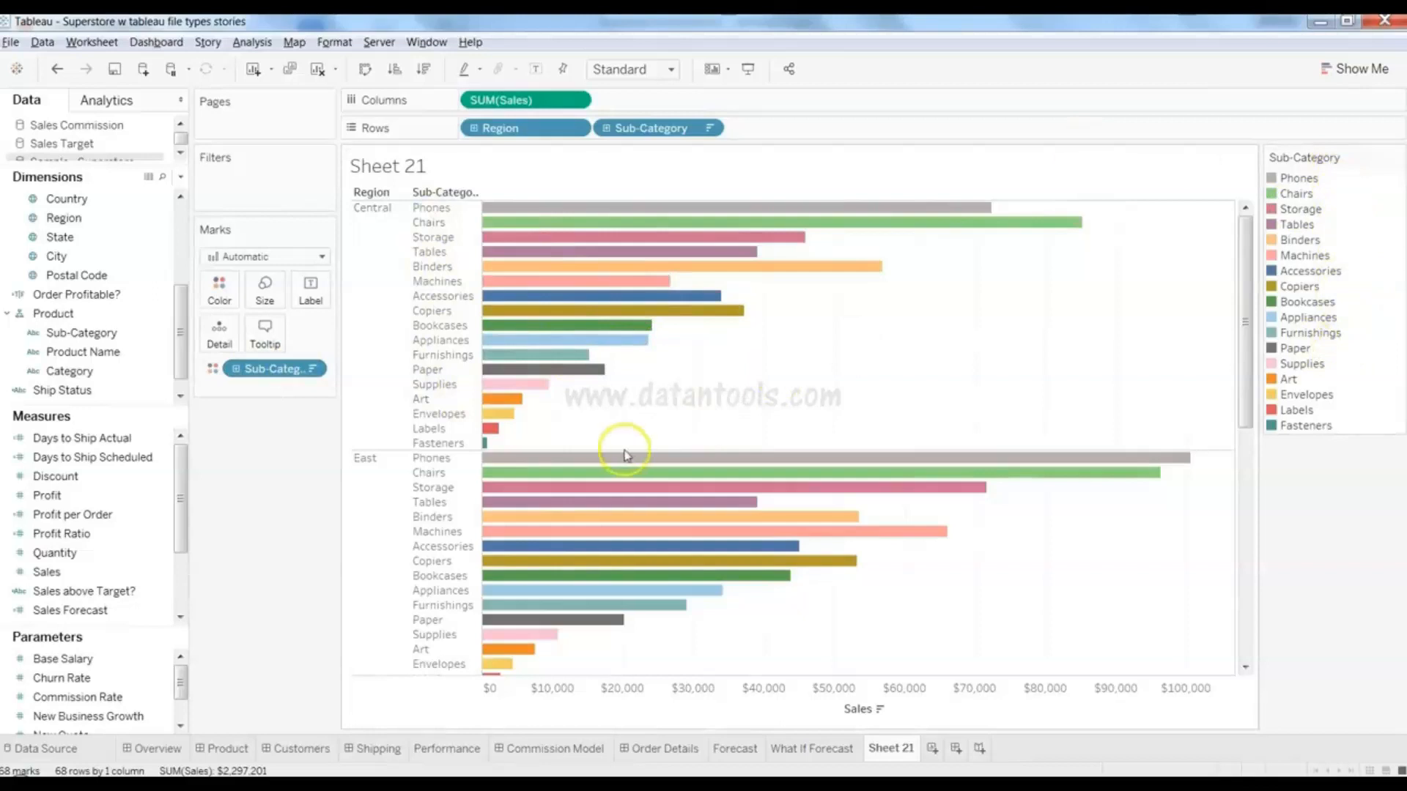
# - Remove Sub-Category from Color and put Profit on Color for a yellow-to-green gradient
pyautogui.moveTo(271, 372); pyautogui.dragTo(265, 524)
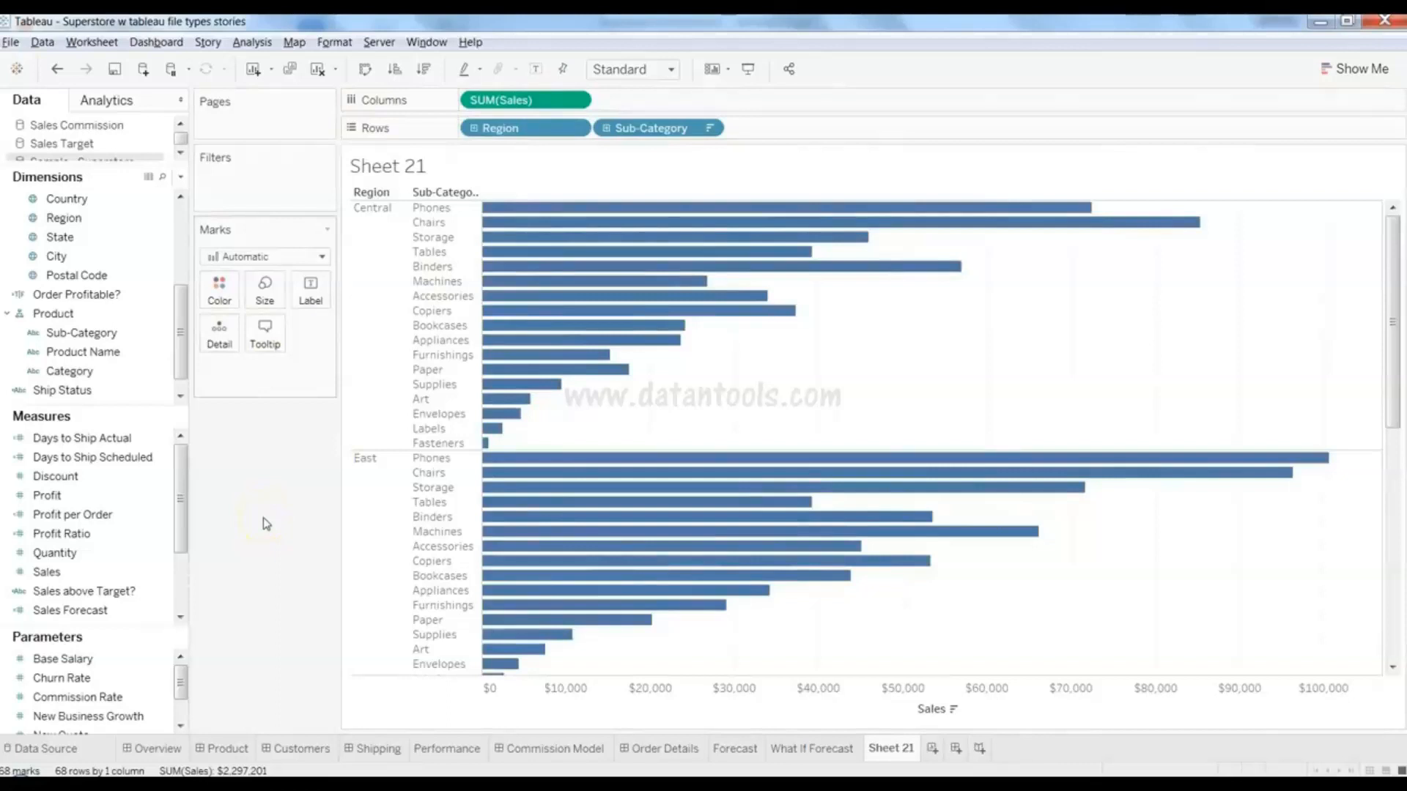
pyautogui.click(109, 515)
pyautogui.click(95, 497)
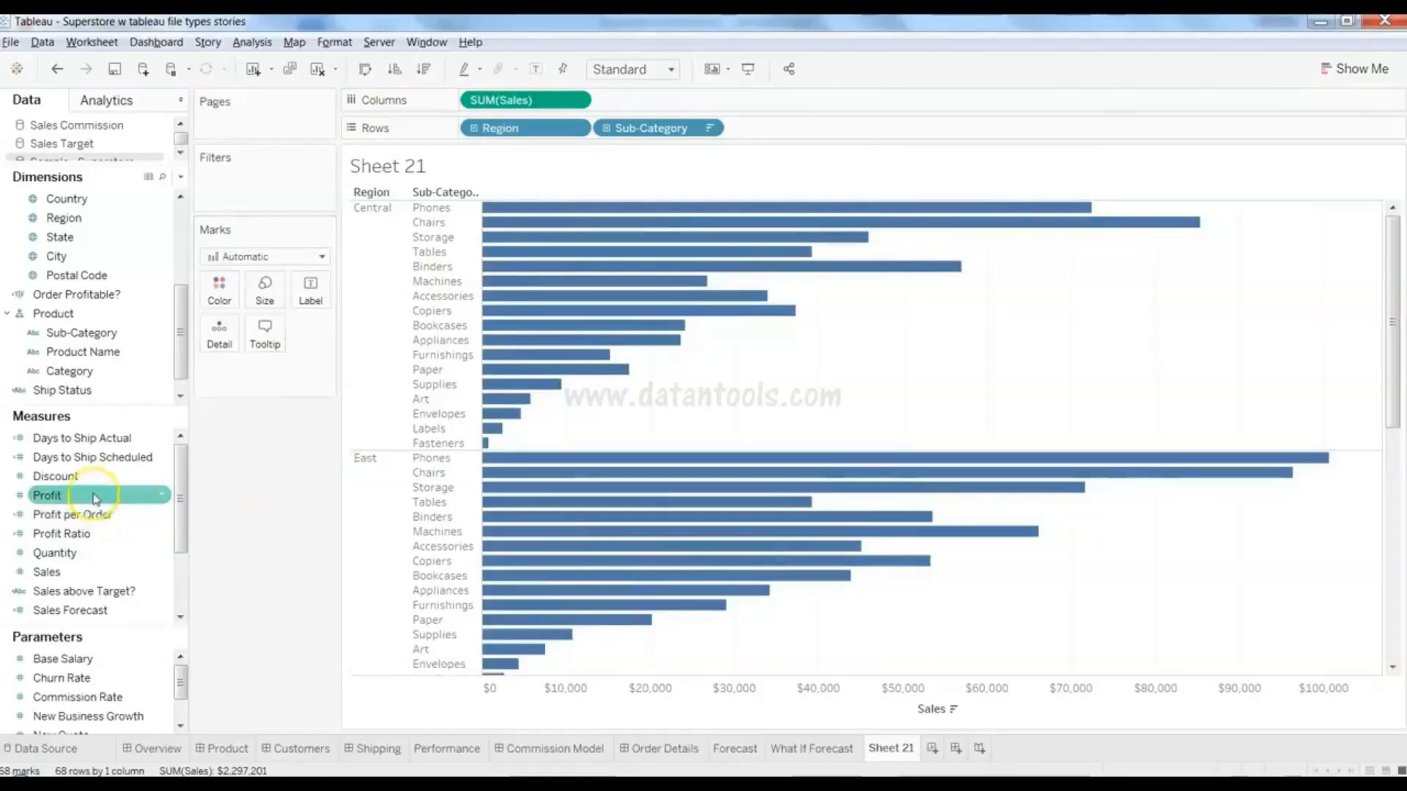
pyautogui.click(95, 495)
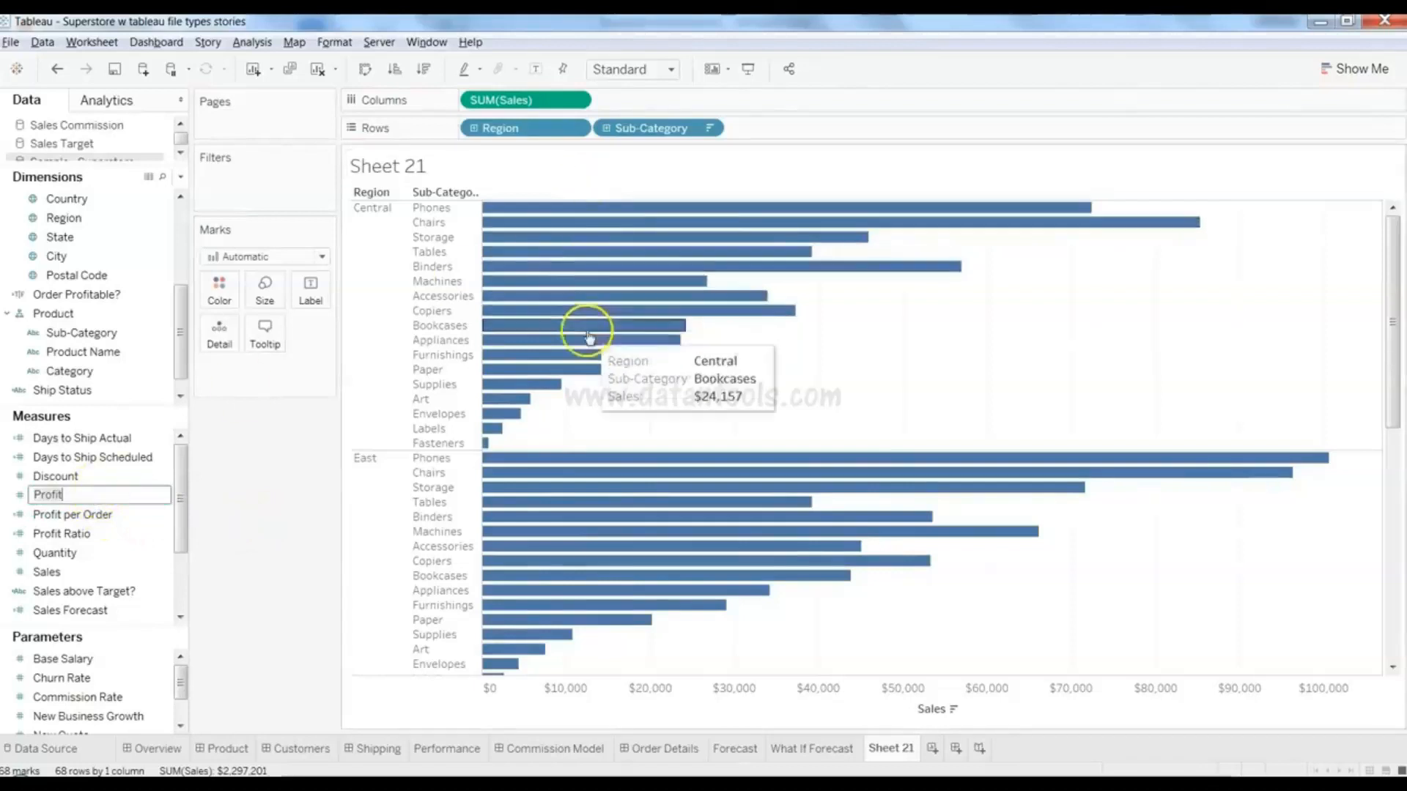
pyautogui.click(22, 498)
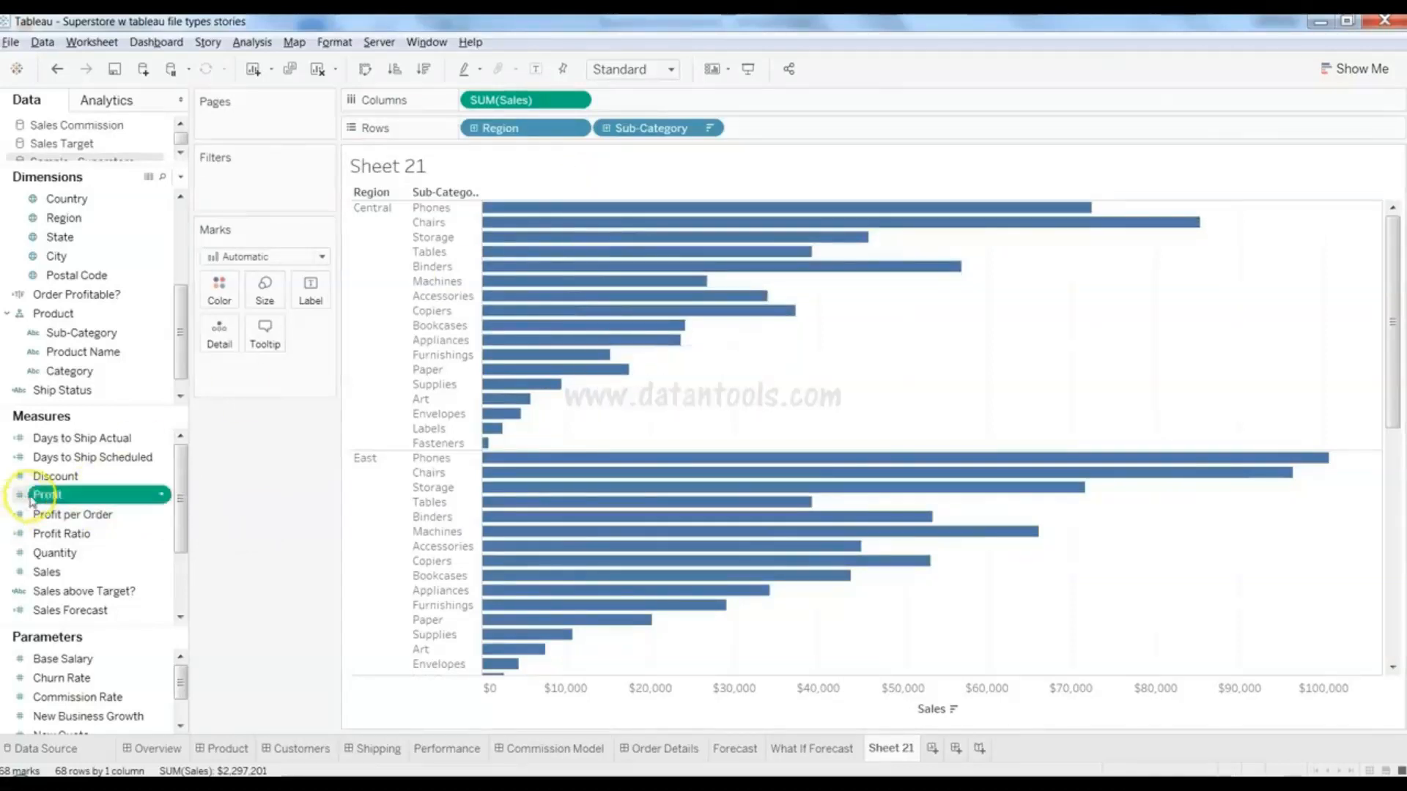
pyautogui.moveTo(44, 496); pyautogui.dragTo(222, 300)
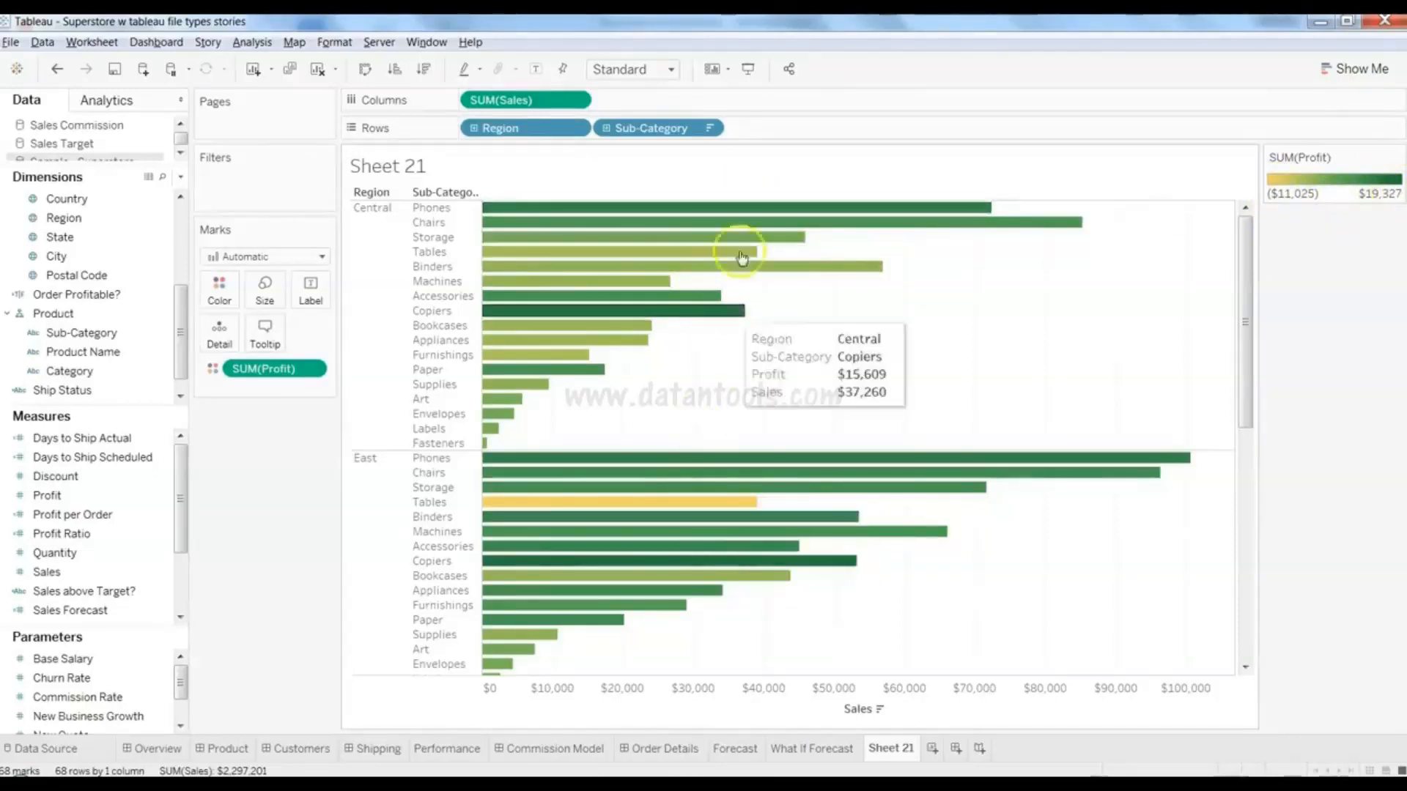
# - Drag Sales onto Label so each bar shows its sales amount, e.g. $85,231
pyautogui.click(139, 501)
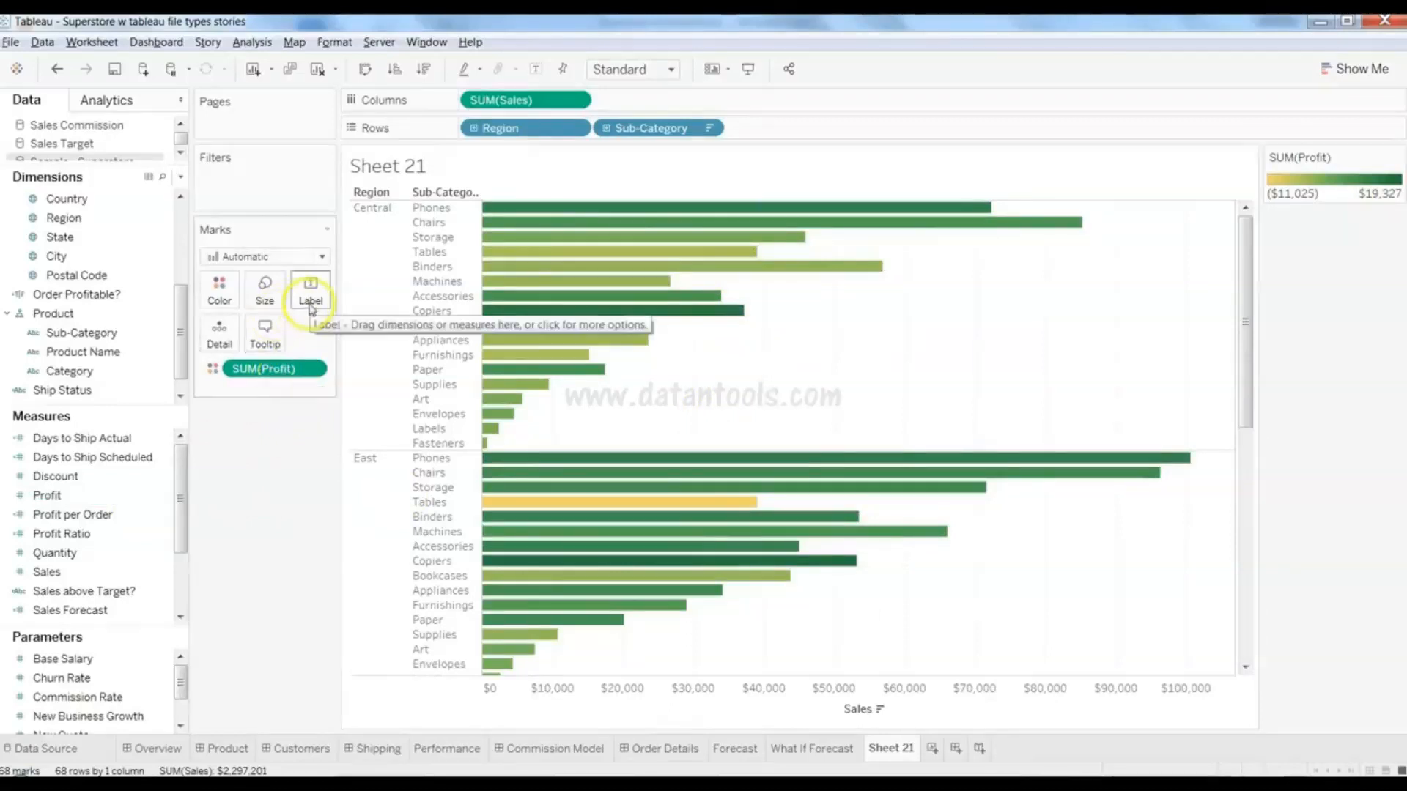
pyautogui.moveTo(51, 573); pyautogui.dragTo(310, 292)
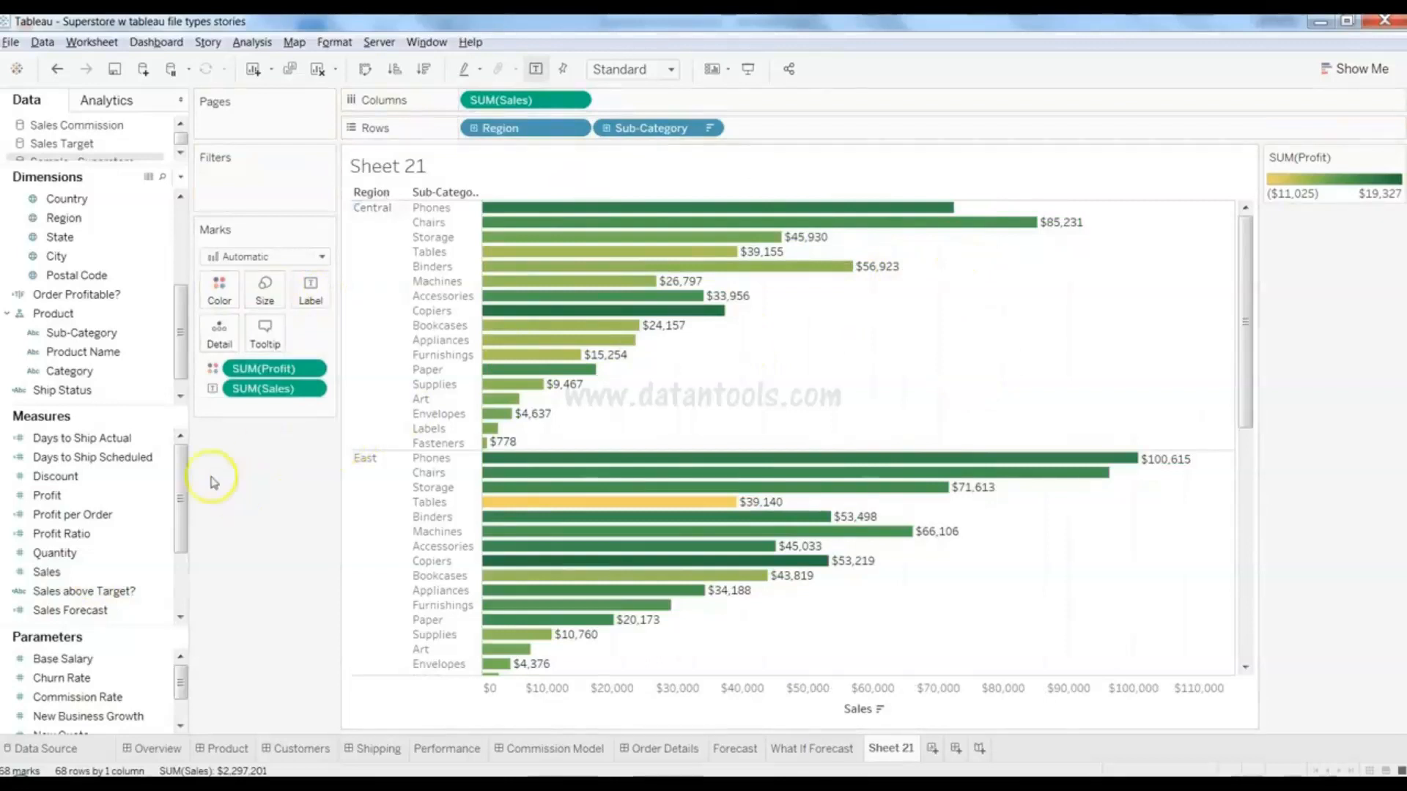
pyautogui.click(167, 571)
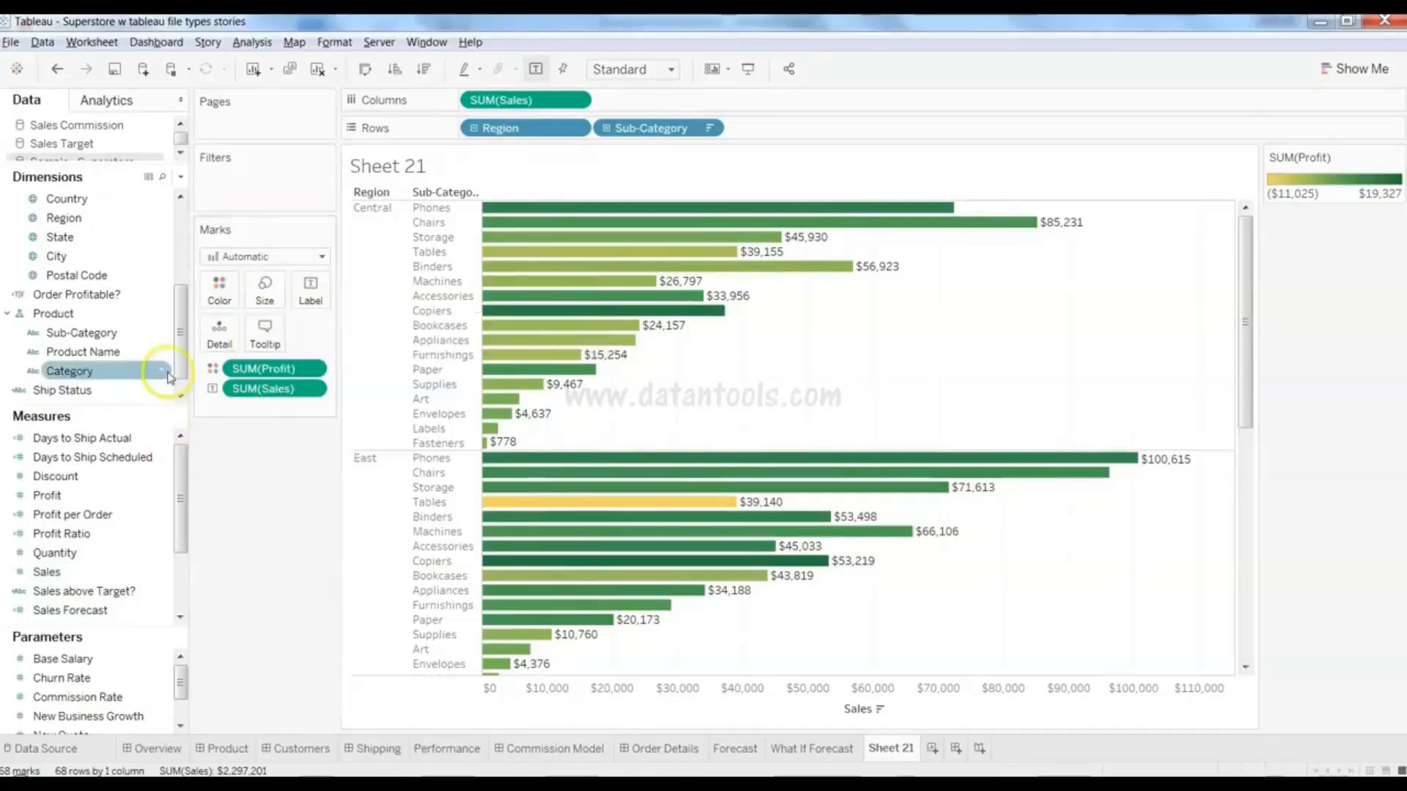
# - Put Discount on Size to vary bar thickness, review the chart, then clear the sheet
pyautogui.moveTo(123, 488); pyautogui.dragTo(265, 301)
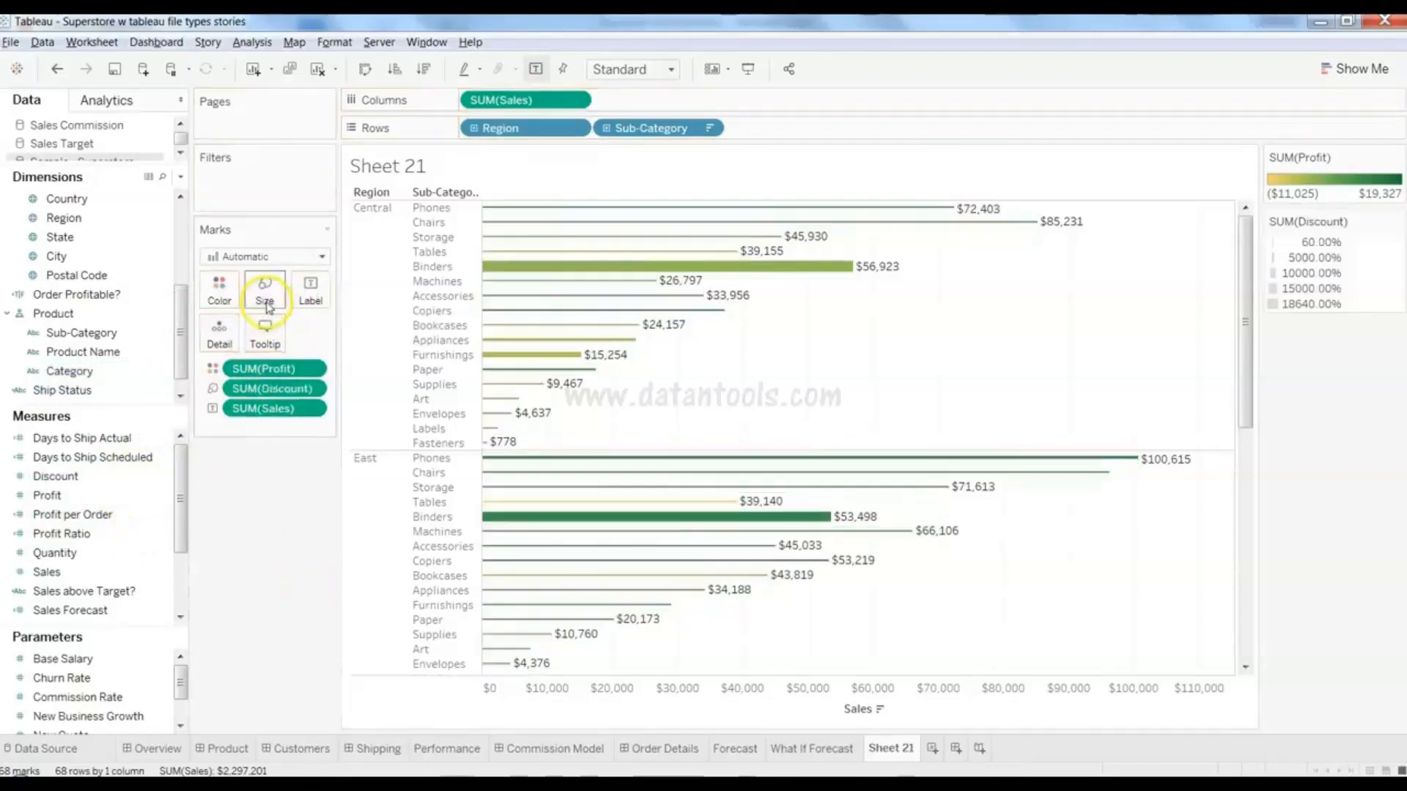
pyautogui.moveTo(611, 300)
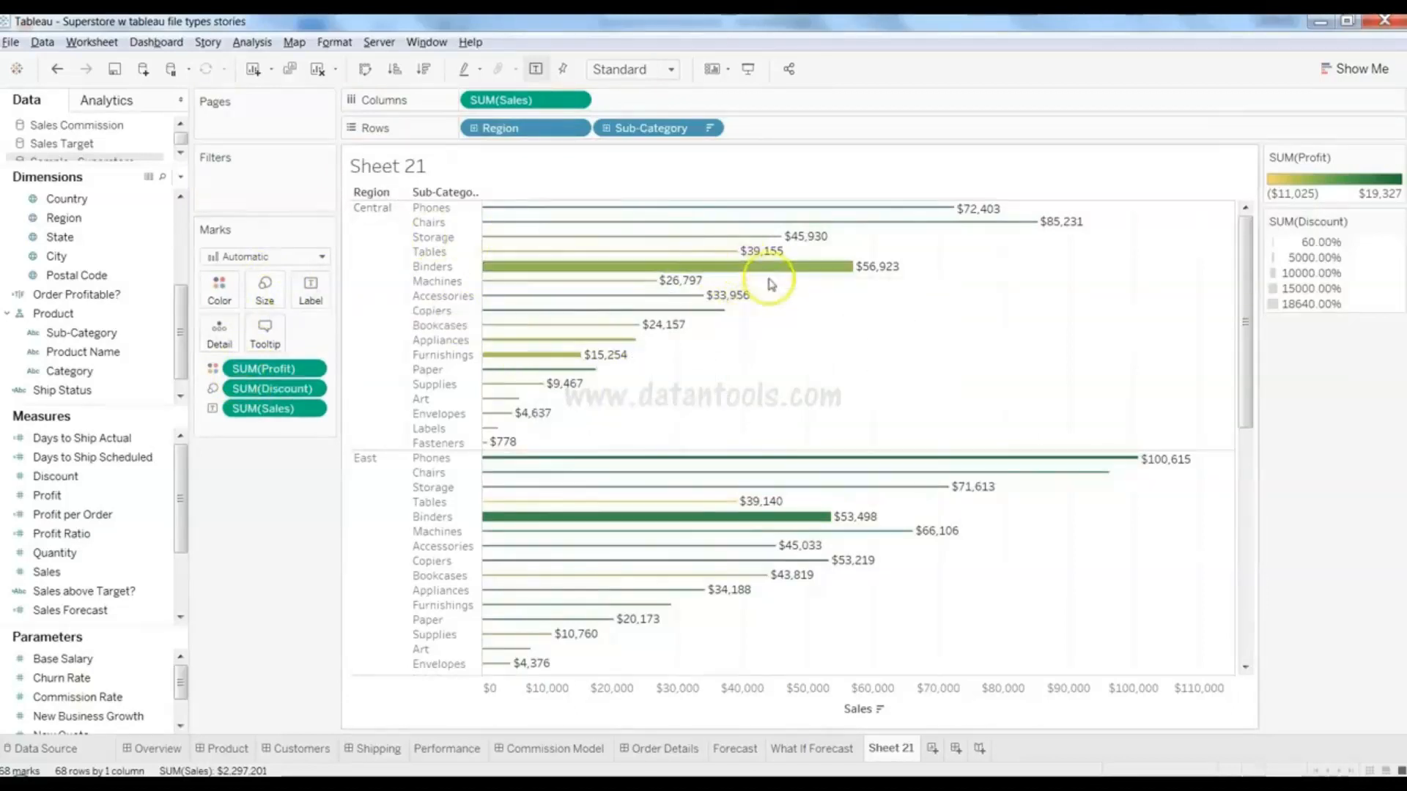
pyautogui.moveTo(772, 277)
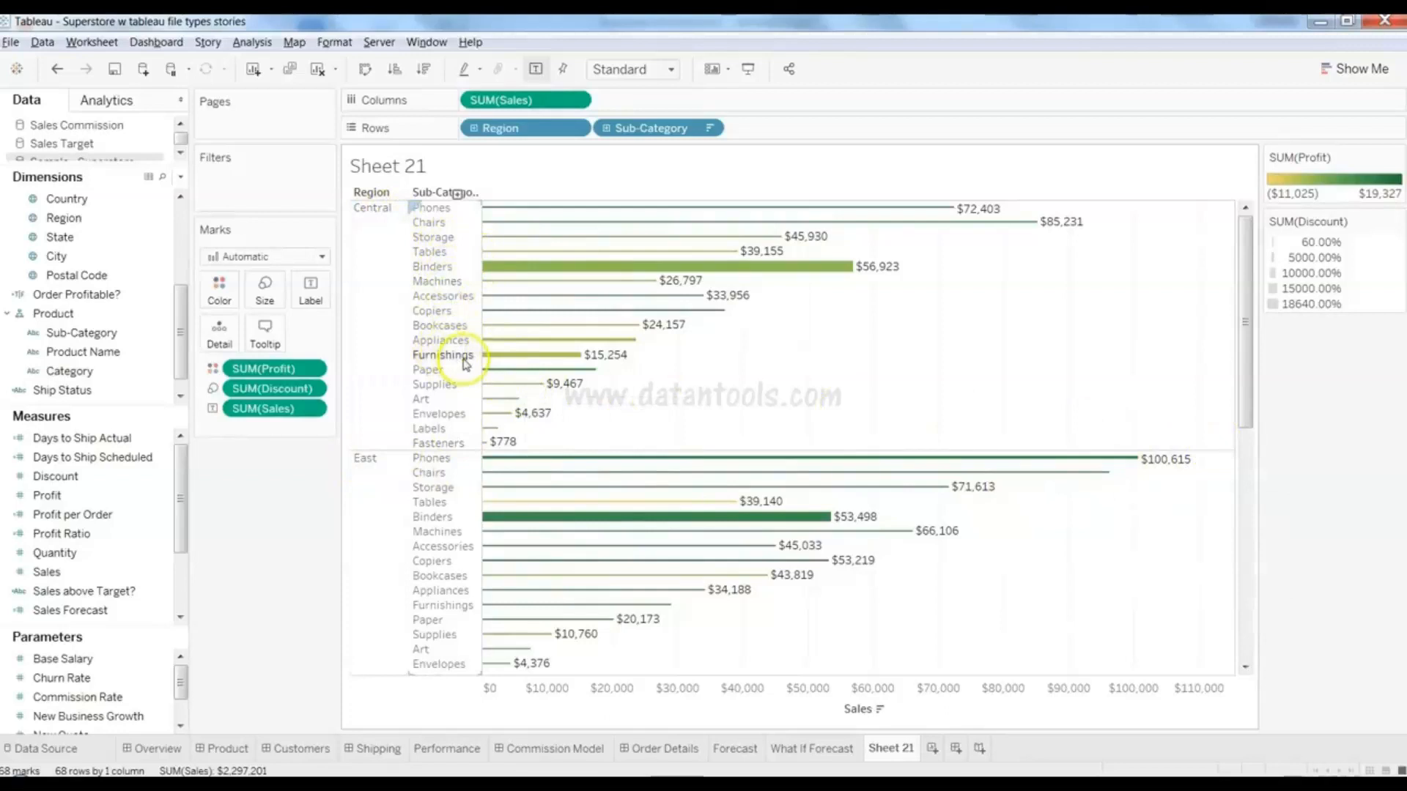
pyautogui.moveTo(1249, 373); pyautogui.dragTo(1247, 315)
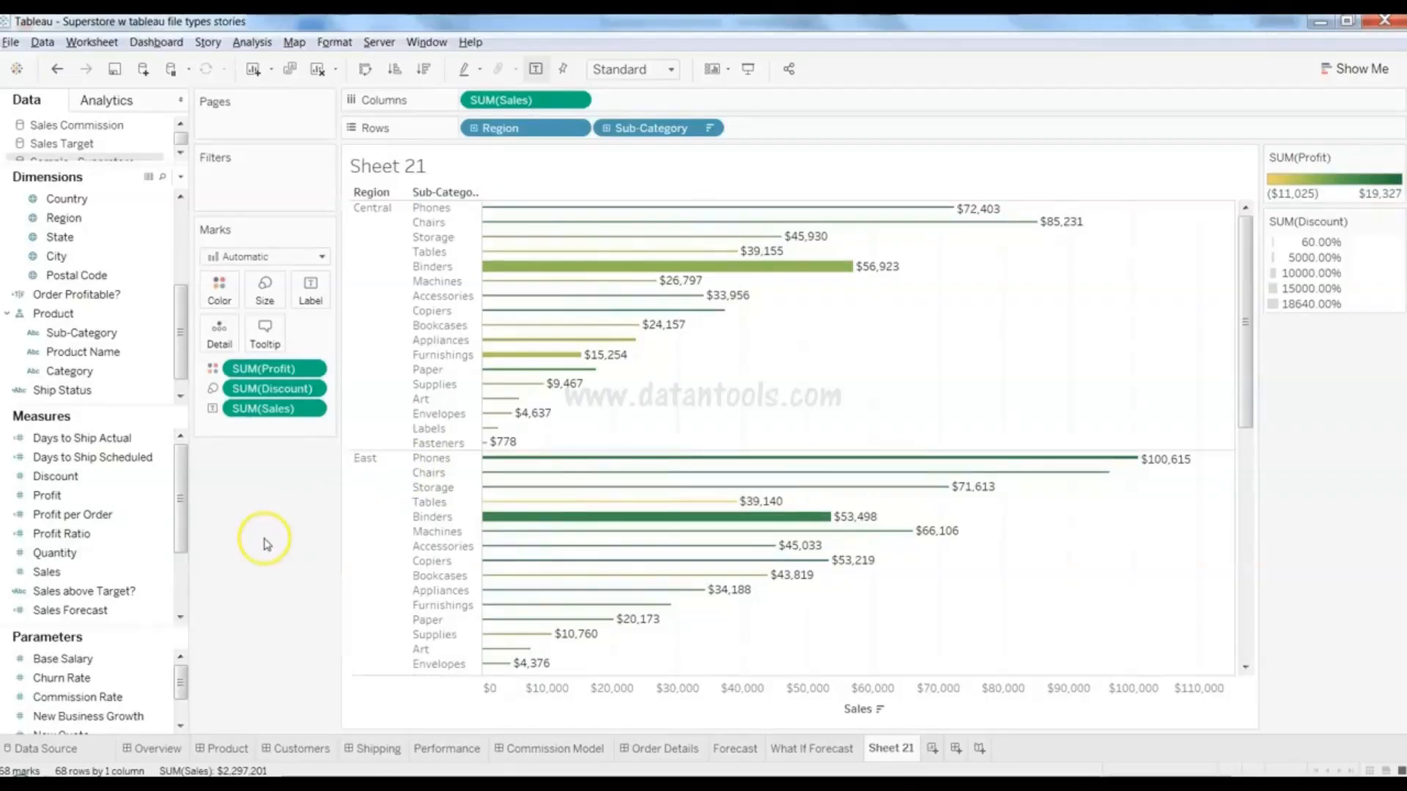
pyautogui.hotkey('alt', 'shift', 'BackSpace')
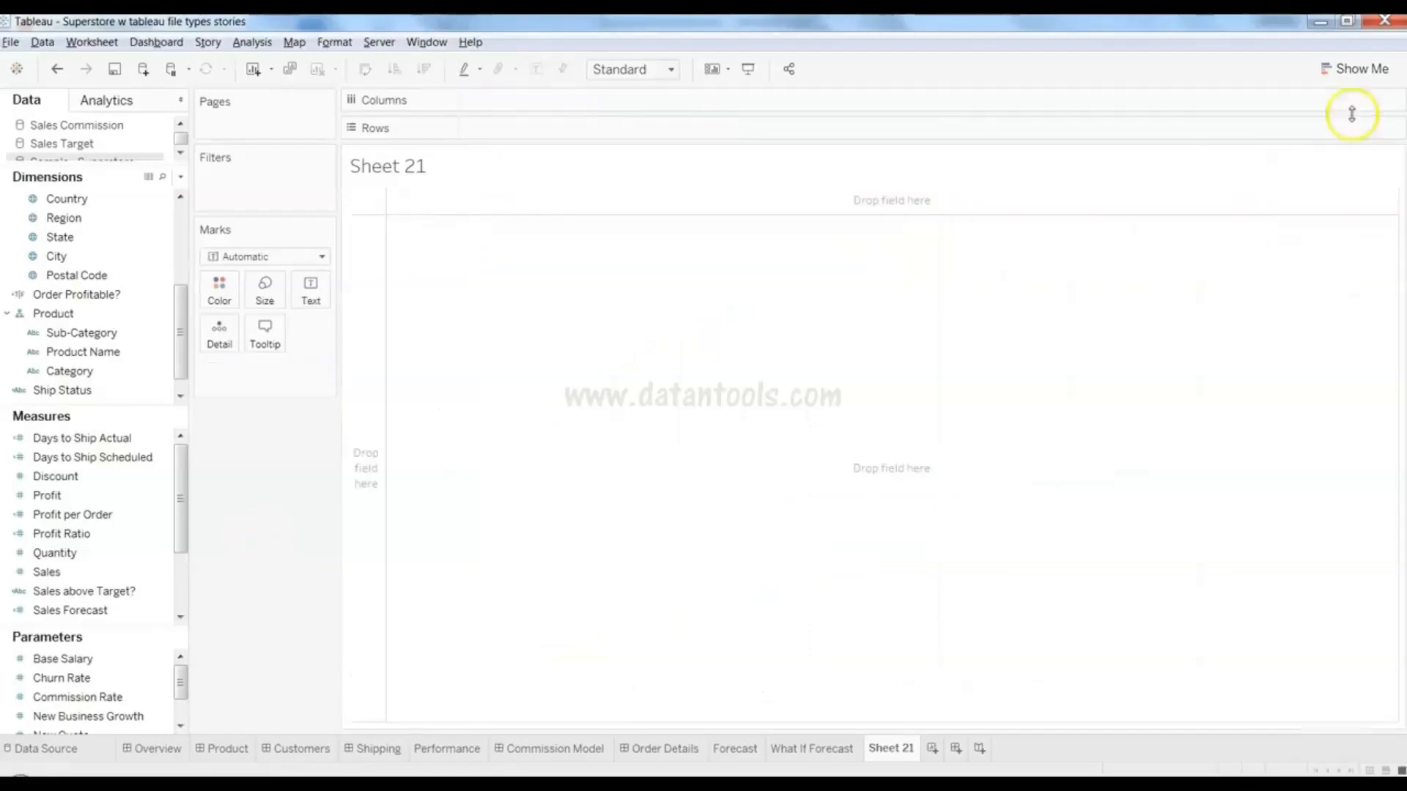
# - Reselect Region, Sub-Category and Sales and pick side-by-side bars in Show Me again
pyautogui.click(1363, 71)
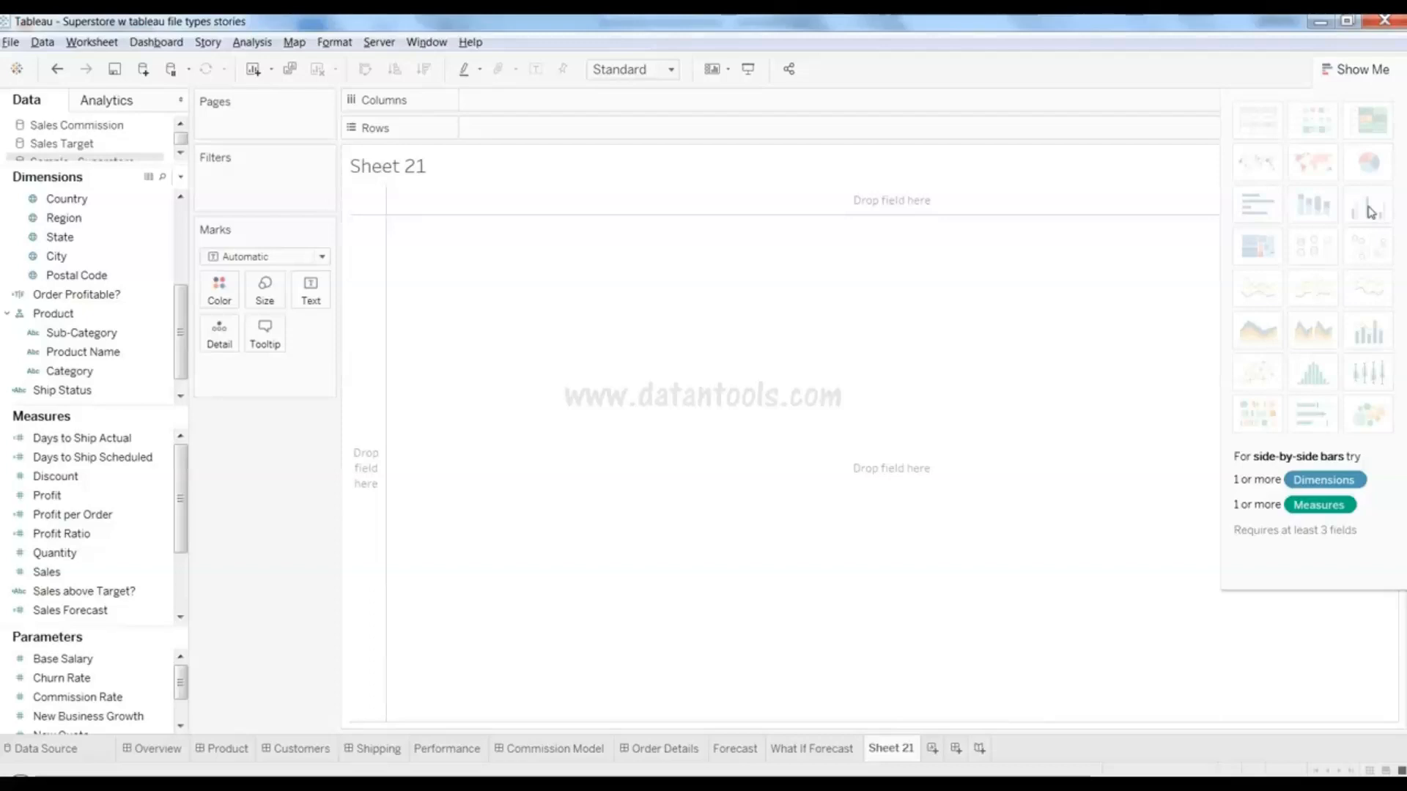
pyautogui.click(1361, 69)
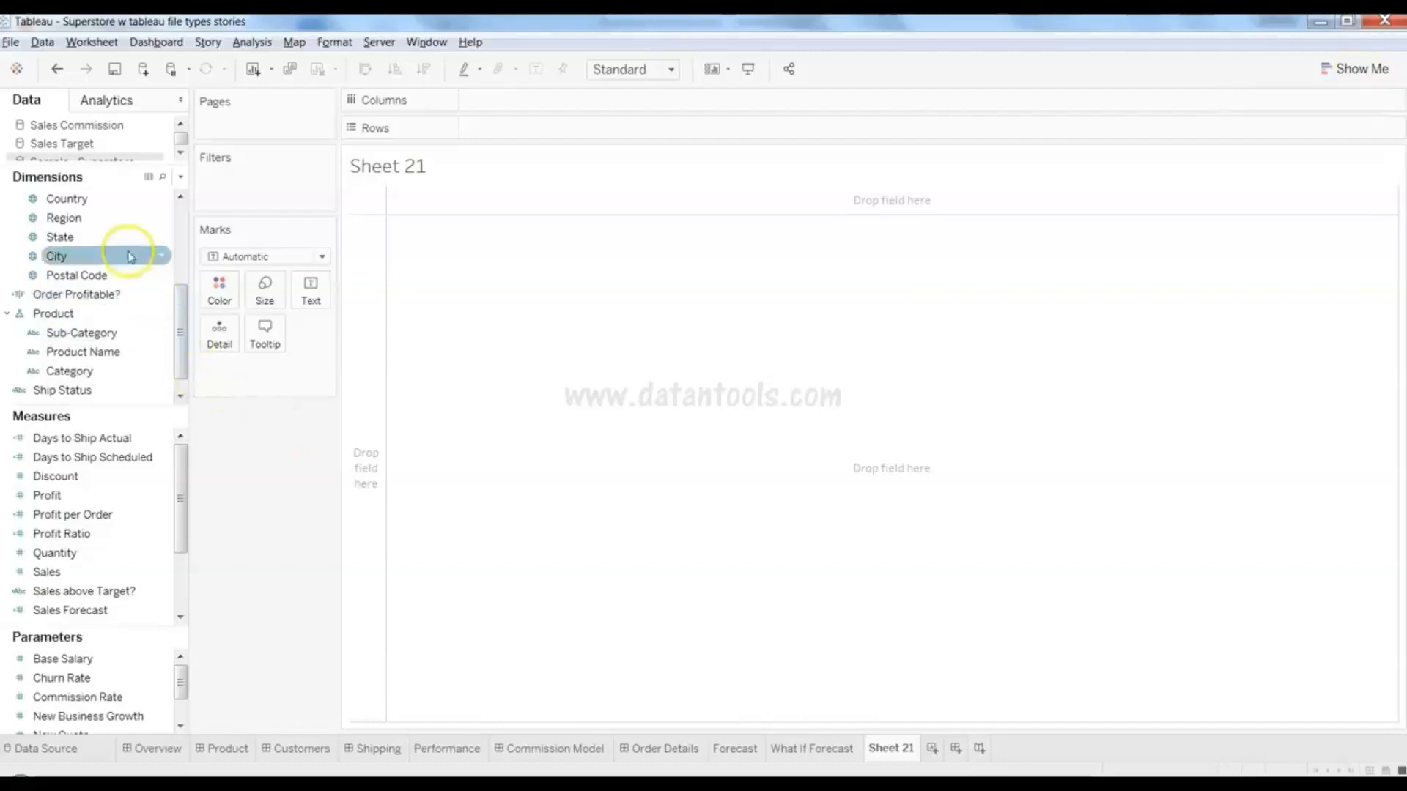
pyautogui.click(126, 219)
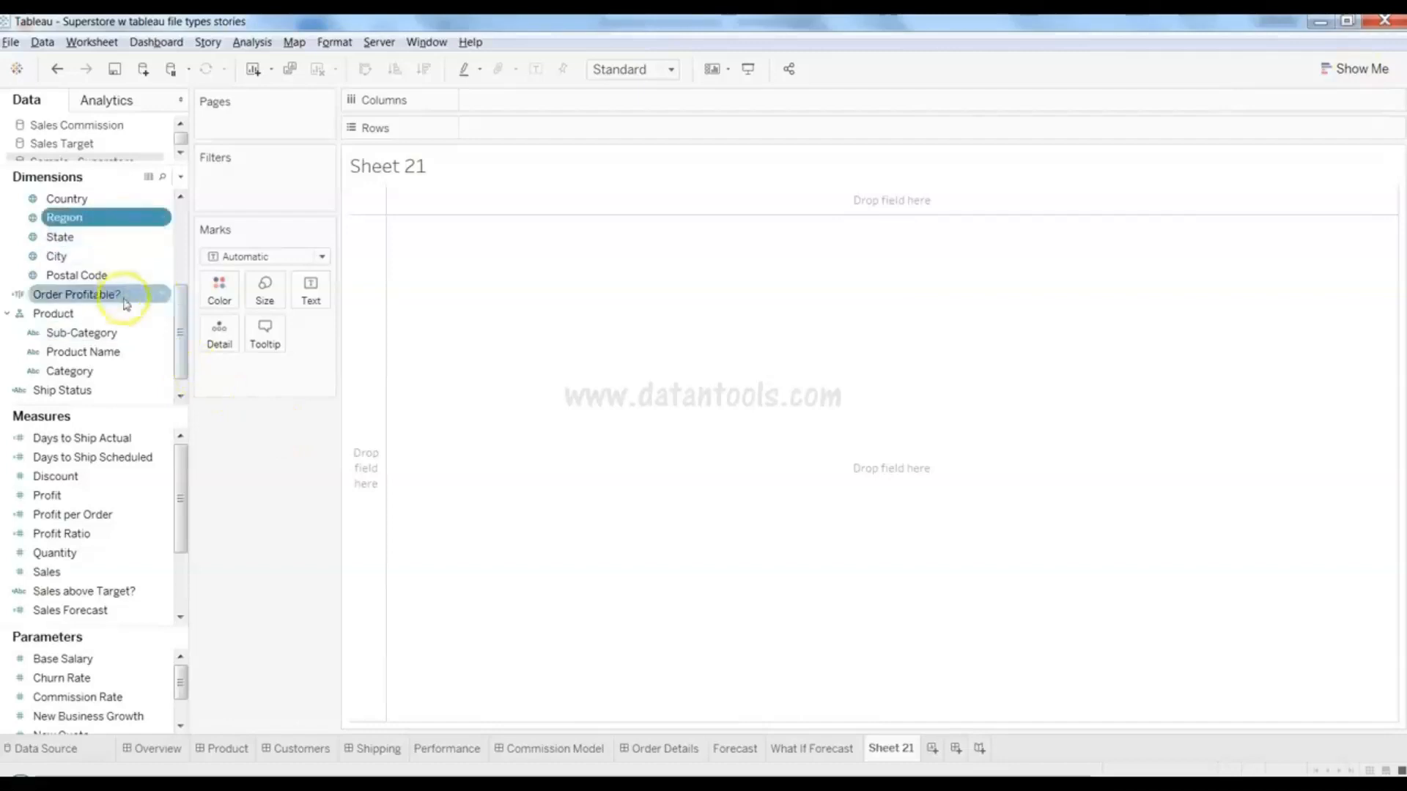
pyautogui.keyDown('ctrl'); pyautogui.click(123, 336); pyautogui.keyUp('ctrl')
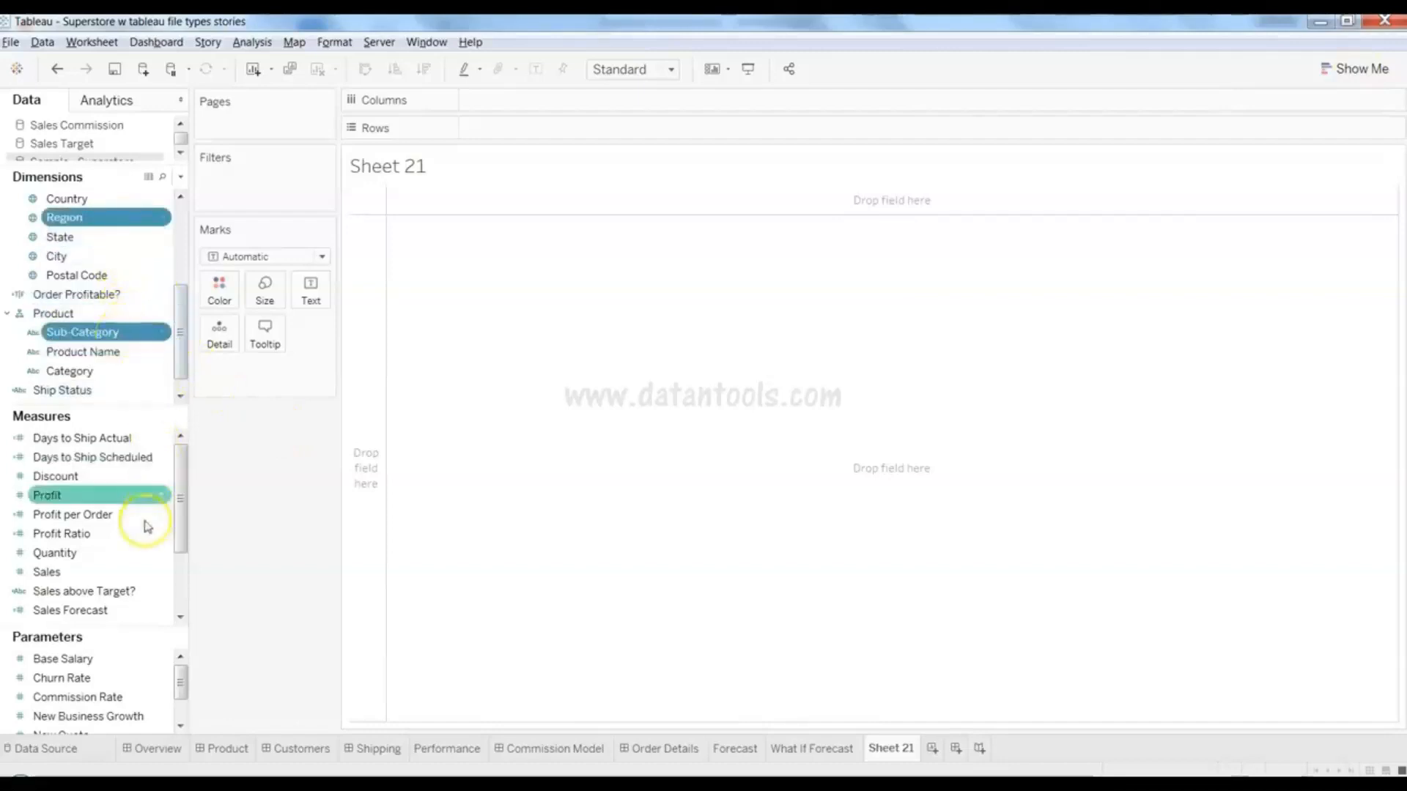
pyautogui.keyDown('ctrl'); pyautogui.click(127, 574); pyautogui.keyUp('ctrl')
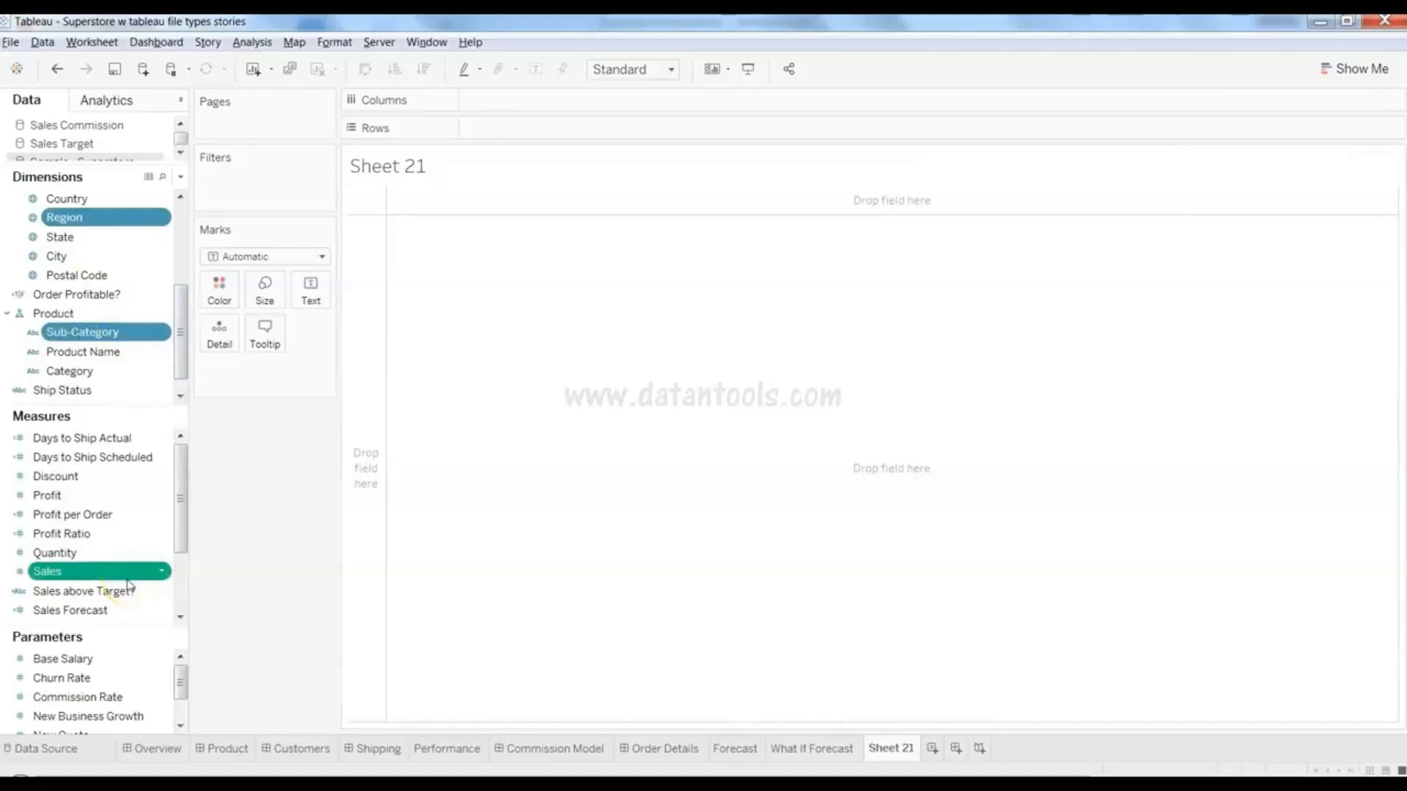
pyautogui.click(1360, 69)
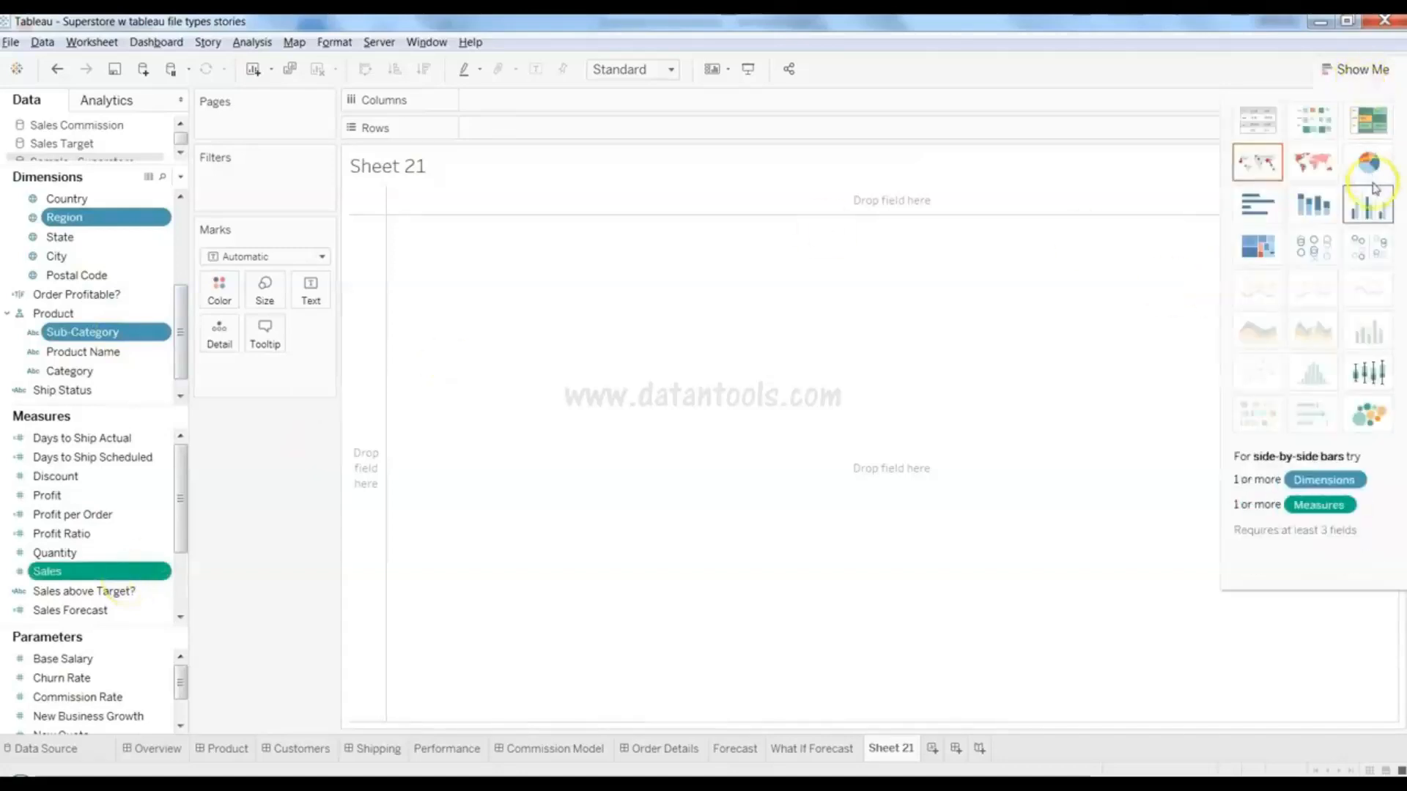
pyautogui.click(1375, 213)
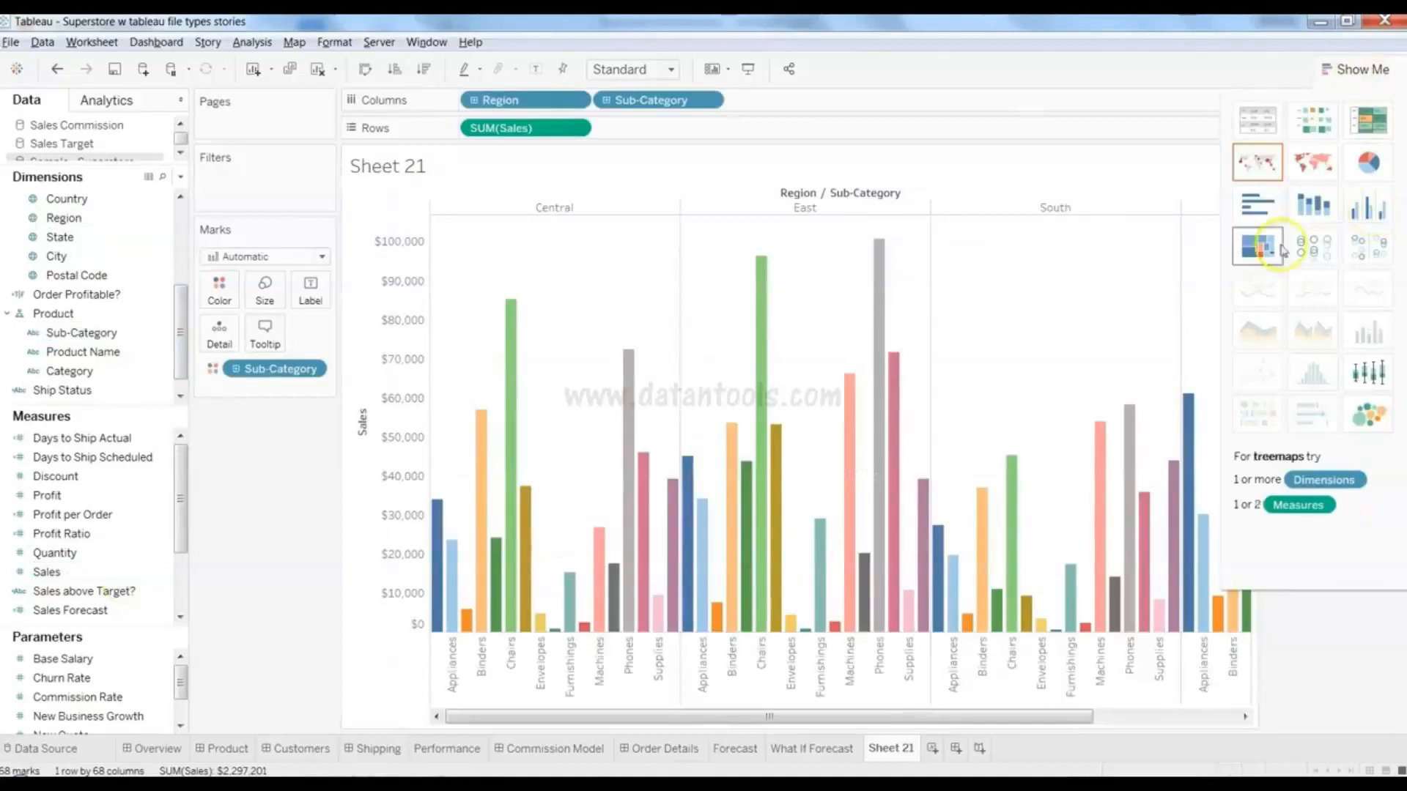
# - Hide Show Me to view vertical Sales bars per region, e.g. Central Chairs $85,231
pyautogui.click(1340, 73)
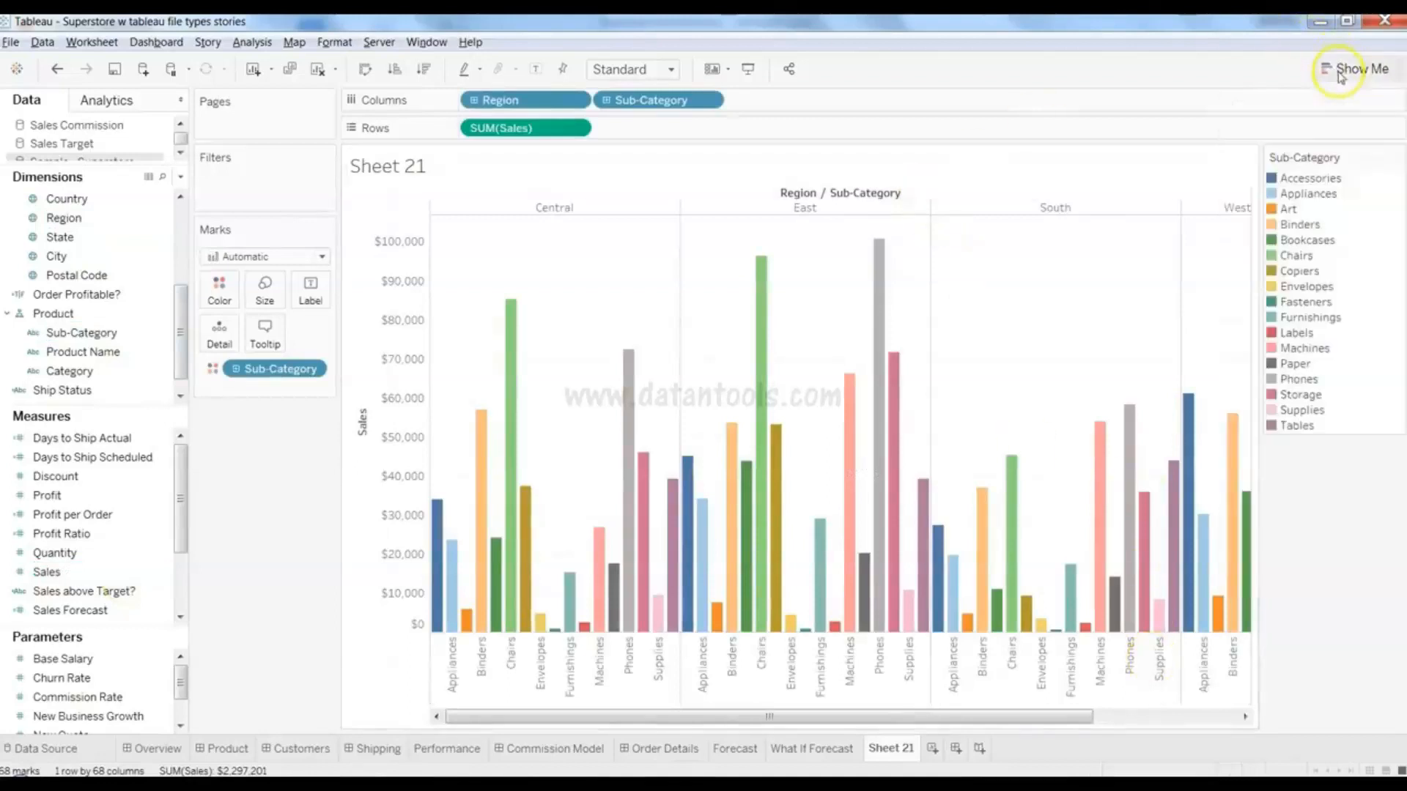
pyautogui.moveTo(881, 468)
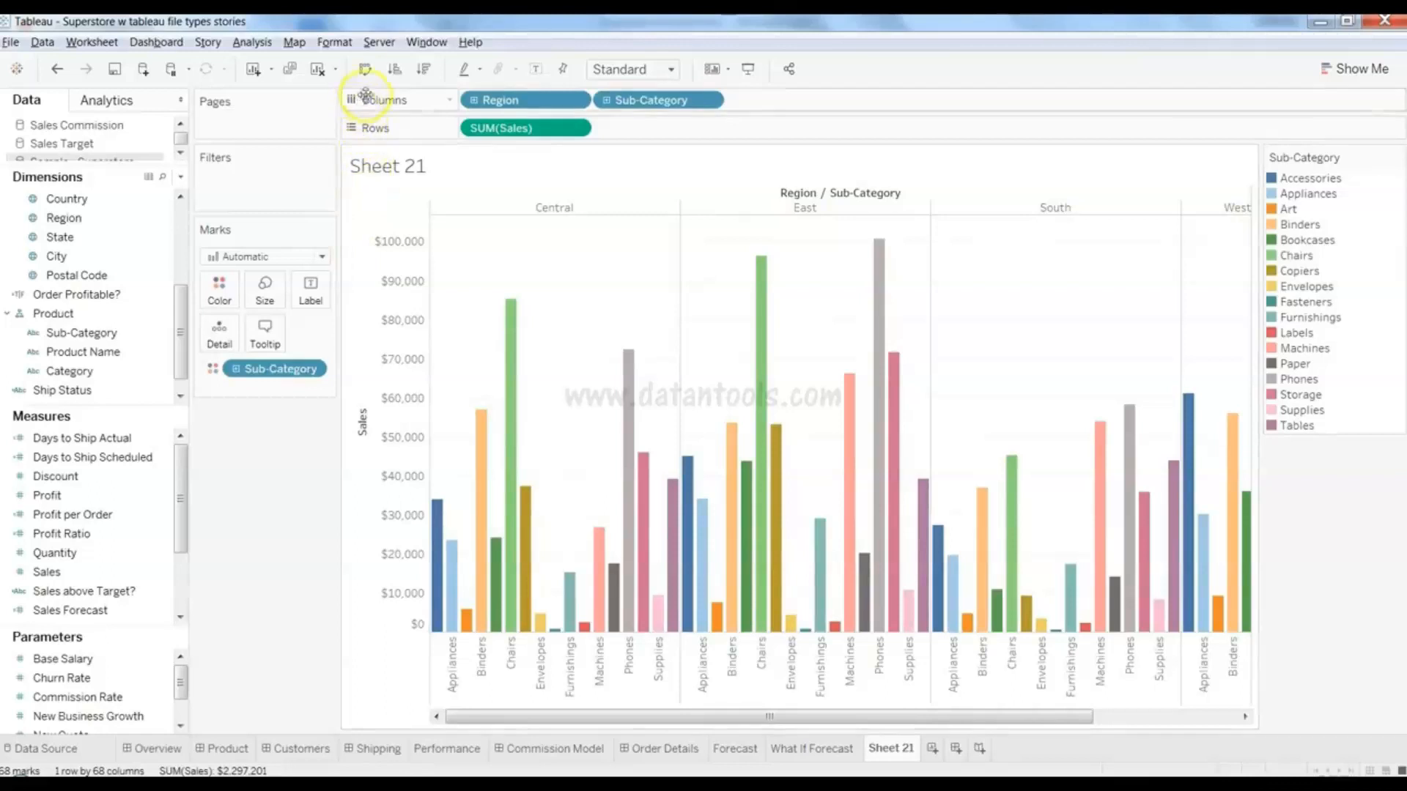
# - Swap rows and columns for horizontal bars and sort sub-categories by Sales descending
pyautogui.click(365, 69)
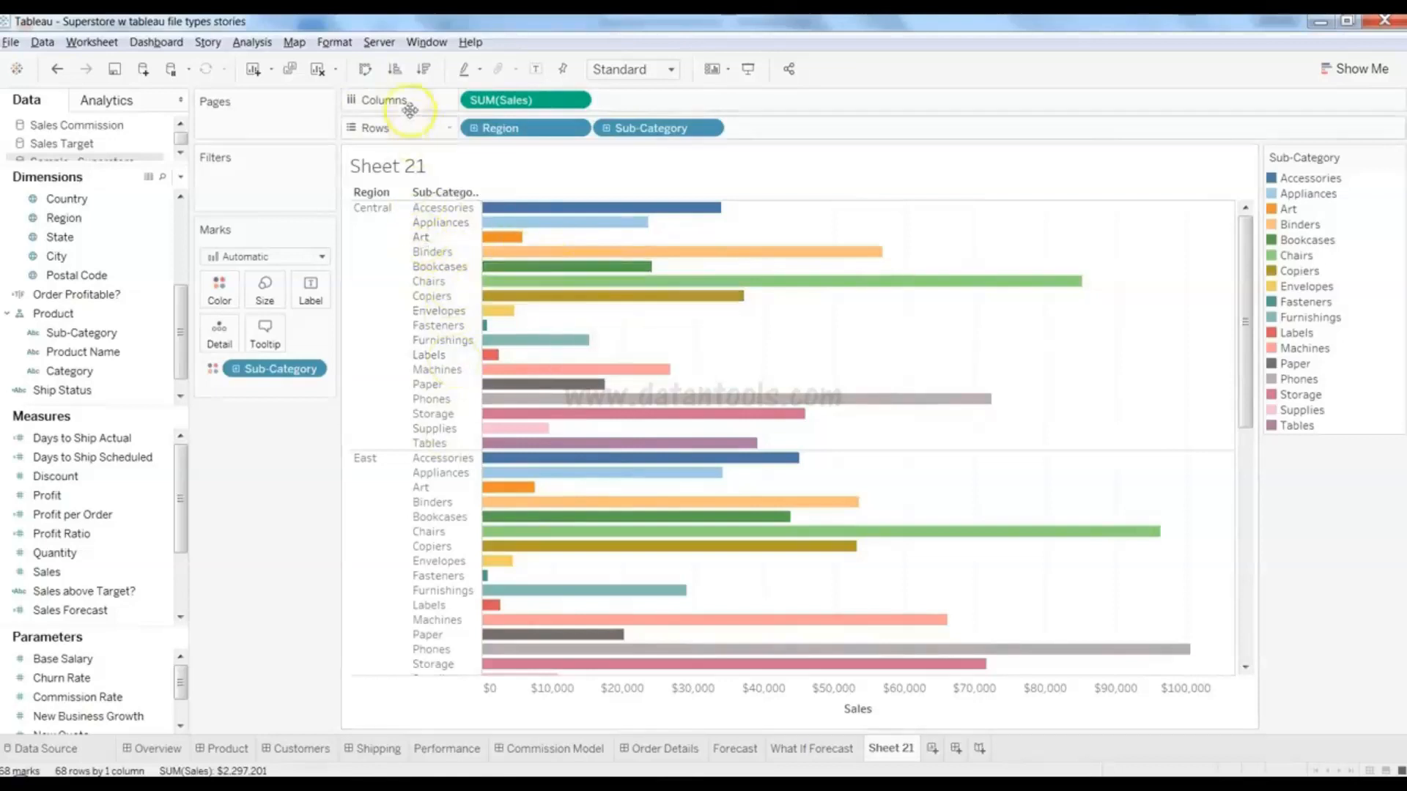
pyautogui.click(424, 71)
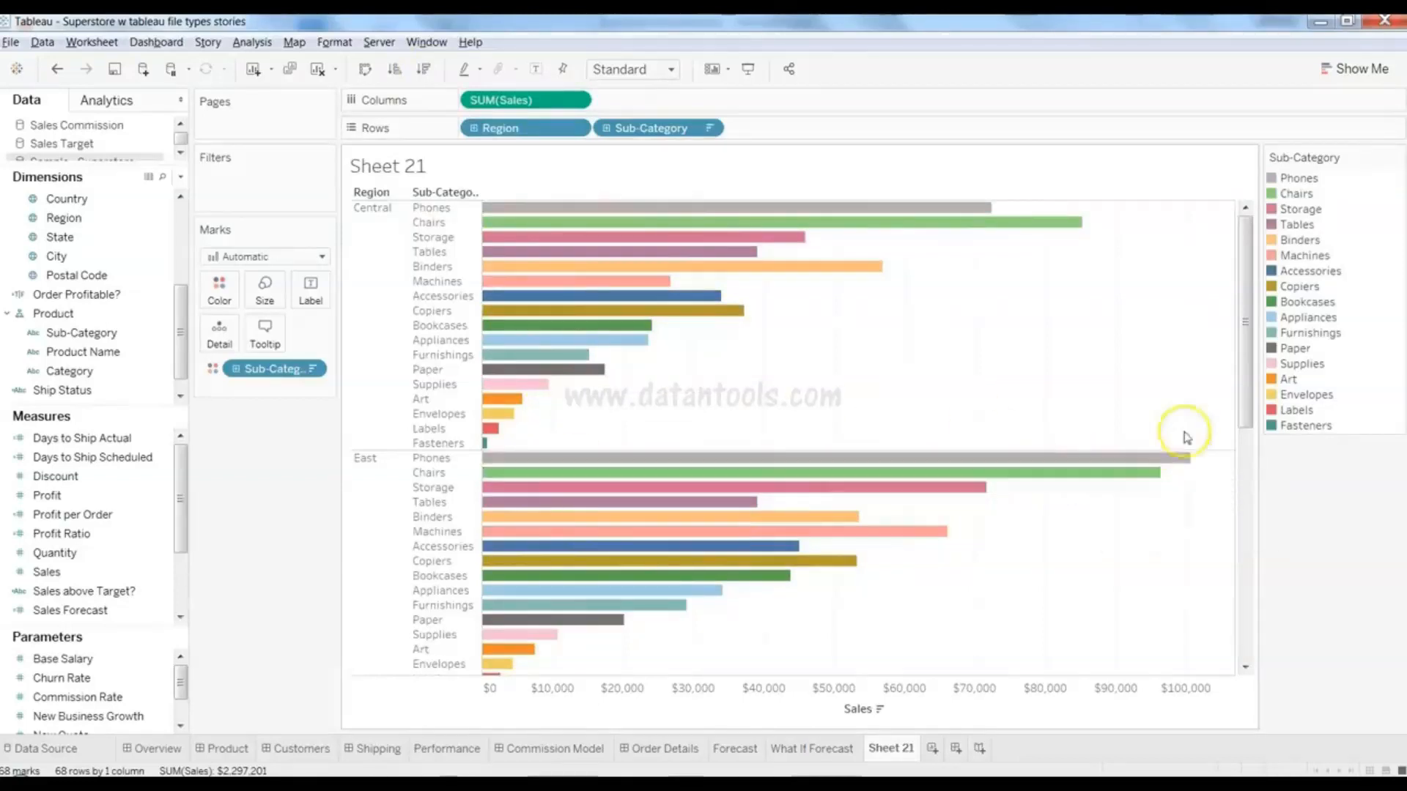
pyautogui.moveTo(1243, 401)
pyautogui.mouseDown()
pyautogui.moveTo(1264, 610)
pyautogui.moveTo(1240, 628)
pyautogui.moveTo(1240, 383)
pyautogui.mouseUp()
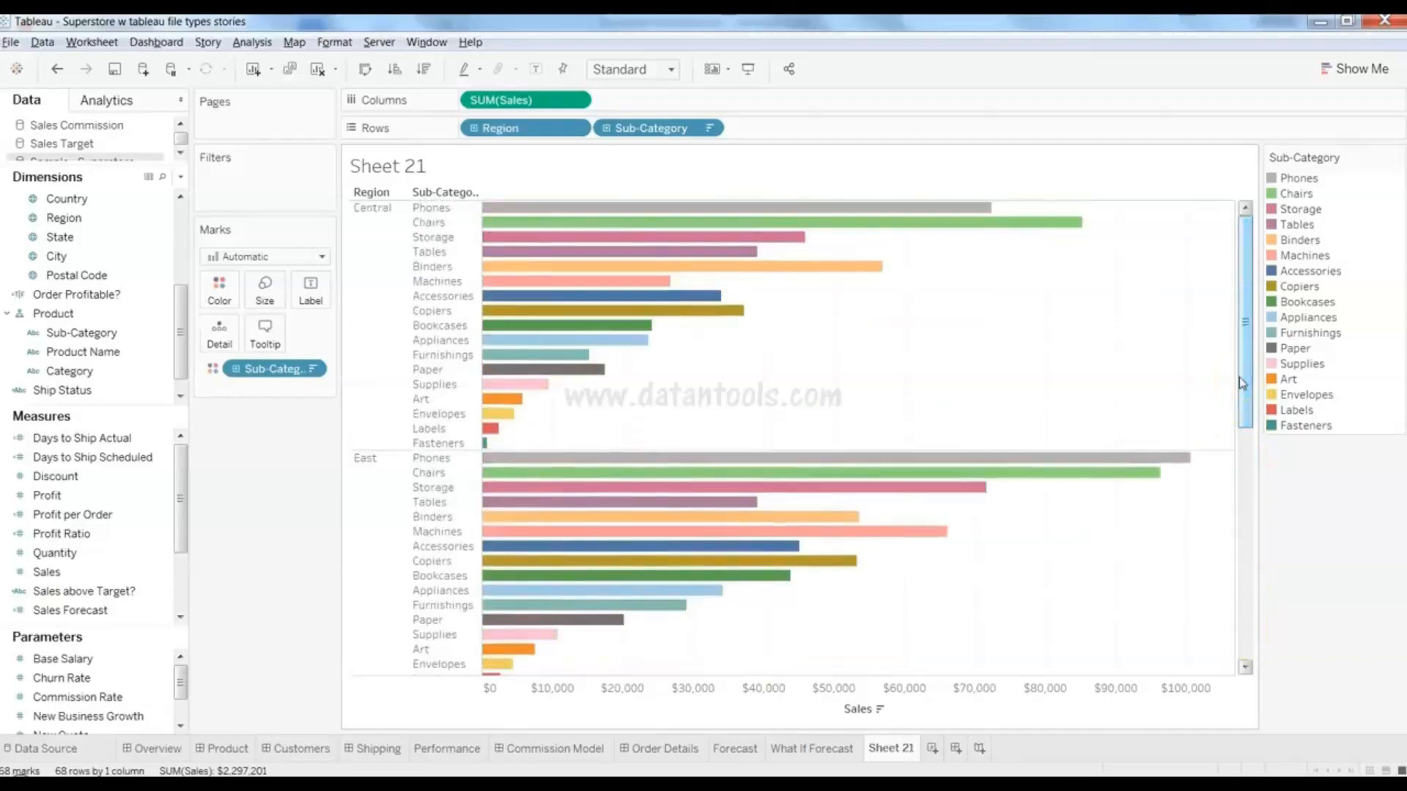
pyautogui.click(682, 404)
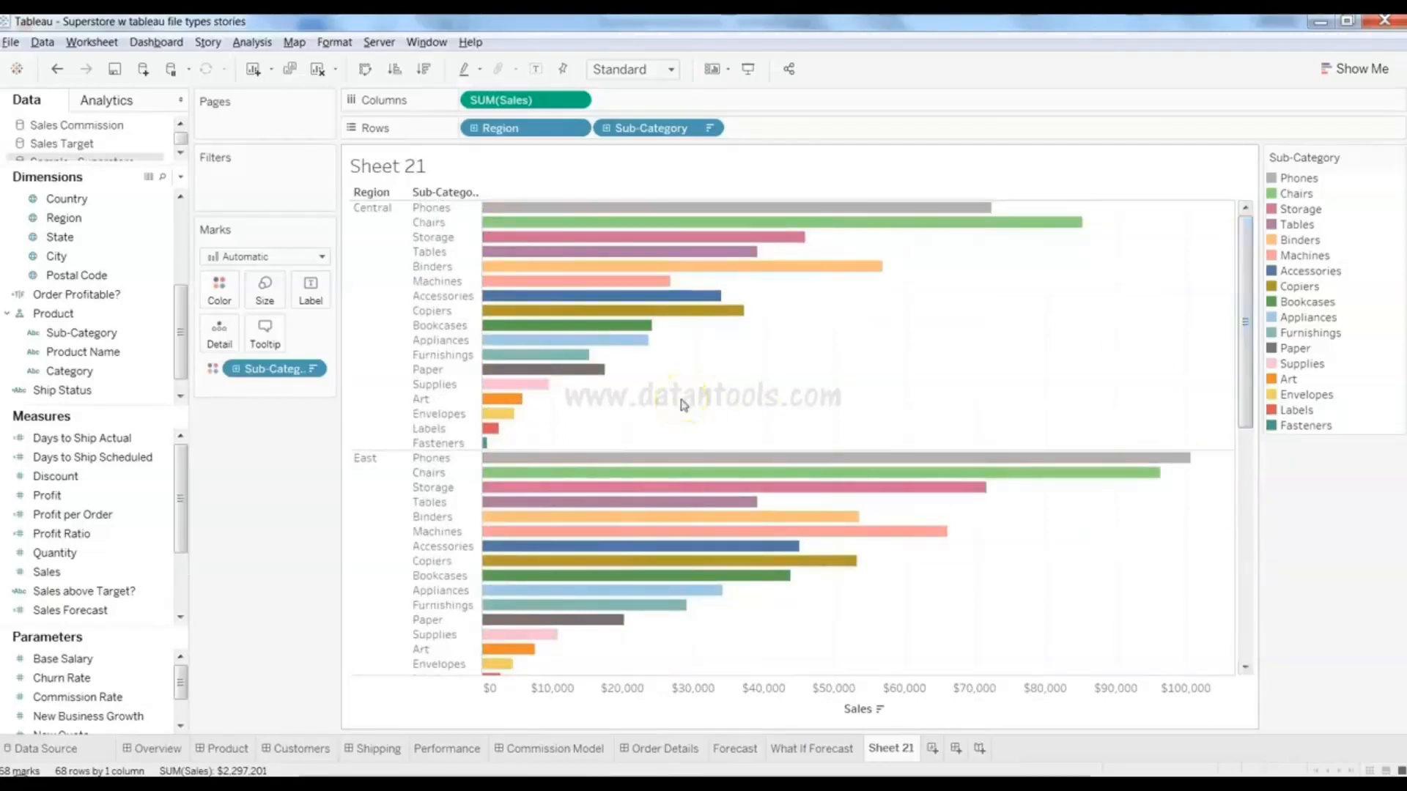
pyautogui.click(283, 443)
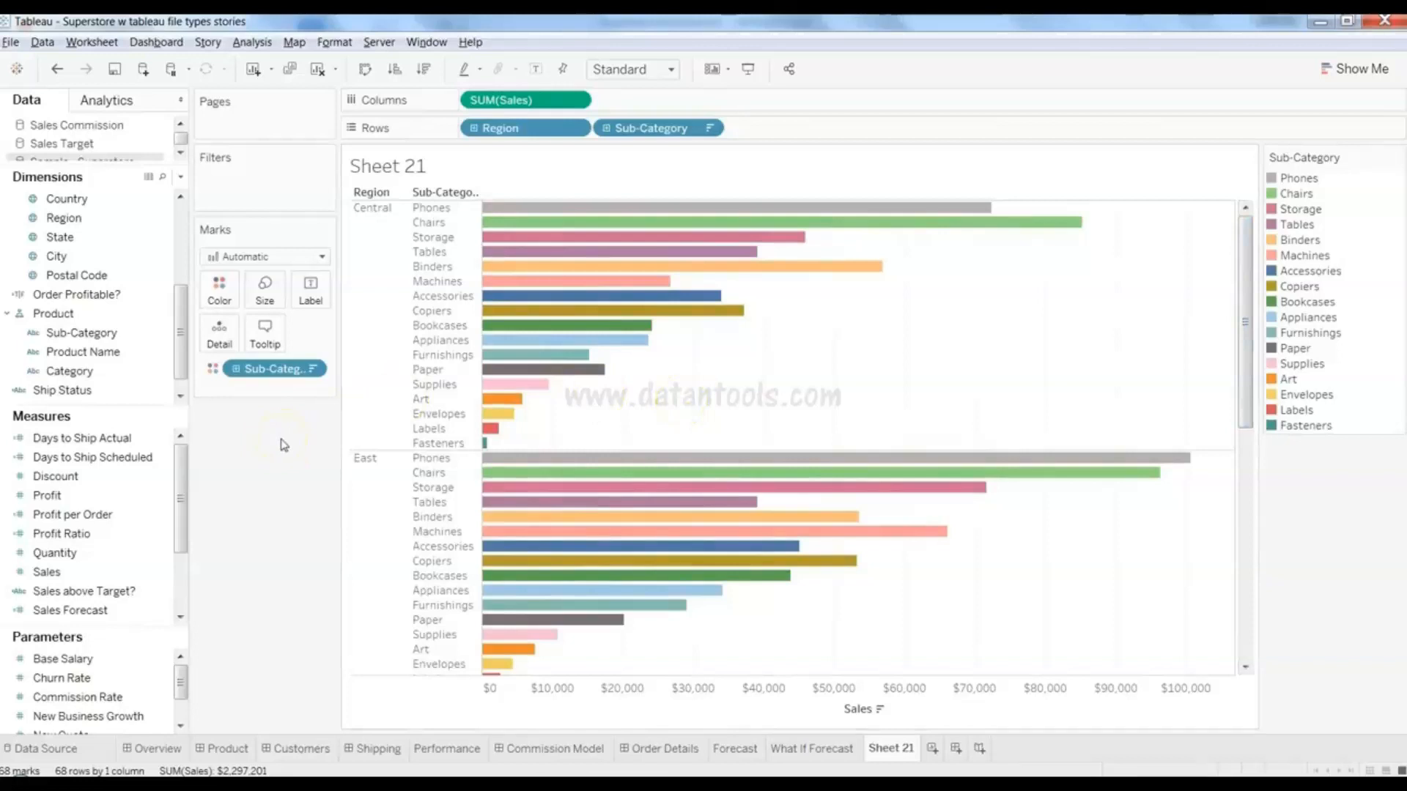
pyautogui.click(222, 299)
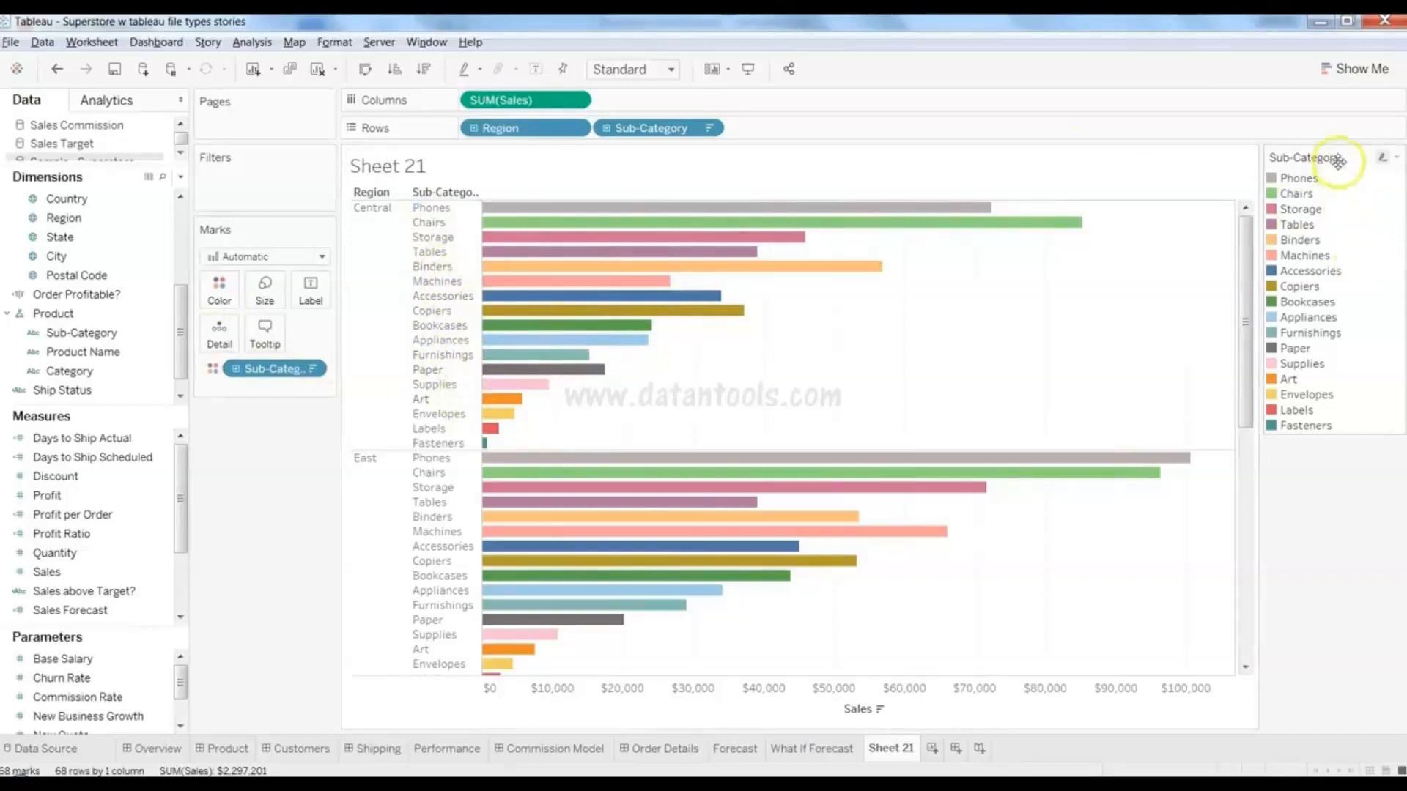
# - Replace Sub-Category colouring with SUM(Profit), a yellow-to-green scale from ($11,025) to $19,327
pyautogui.moveTo(271, 372); pyautogui.dragTo(267, 518)
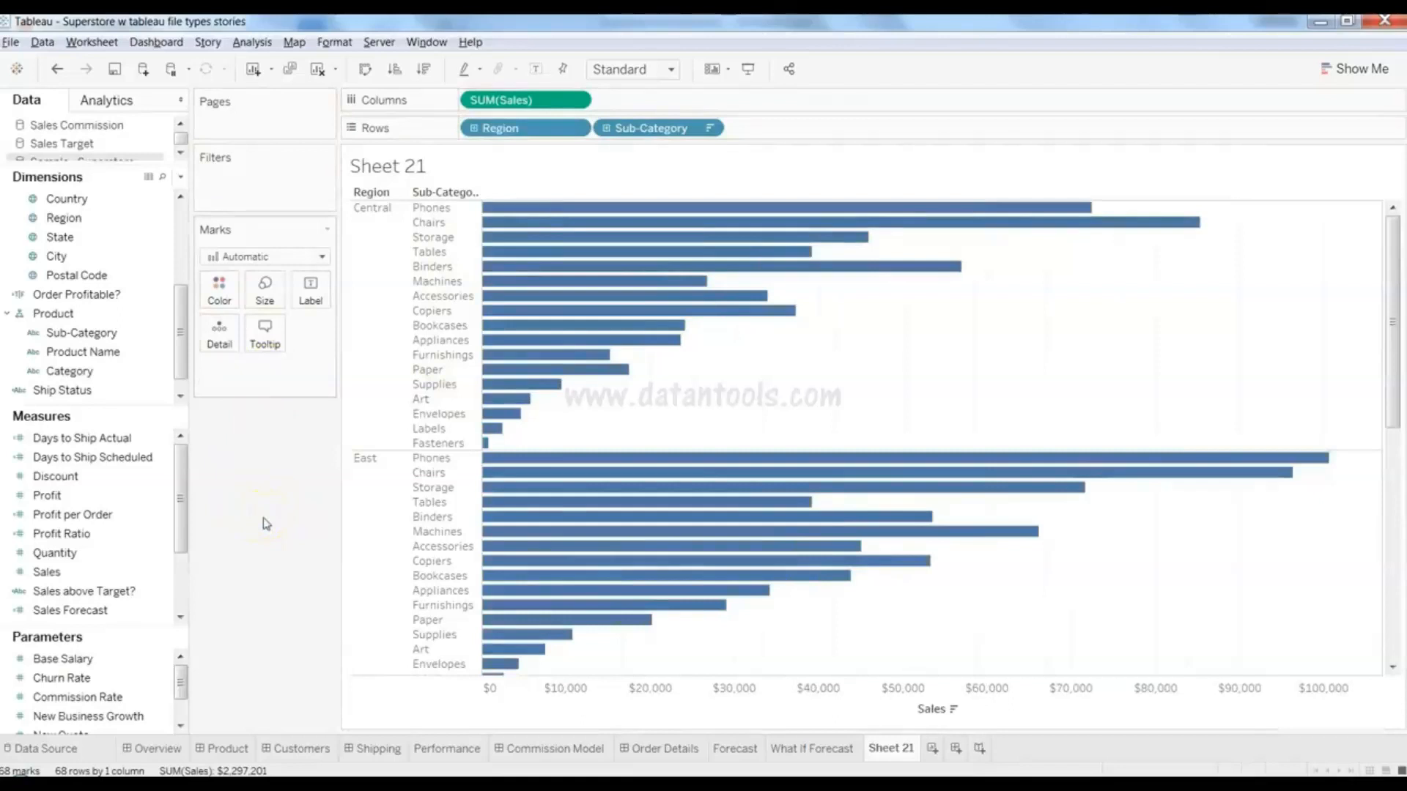
pyautogui.click(95, 515)
pyautogui.click(96, 497)
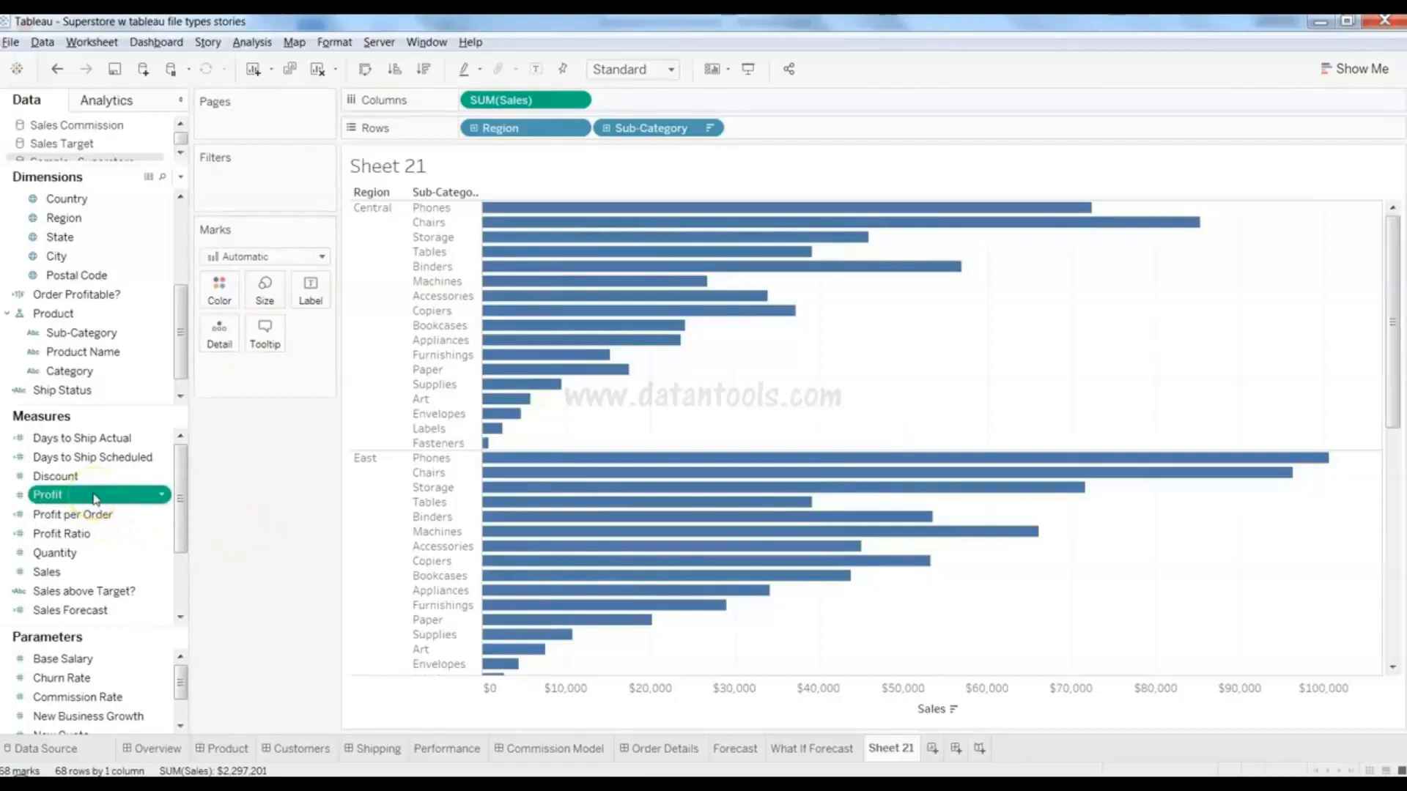
pyautogui.click(95, 497)
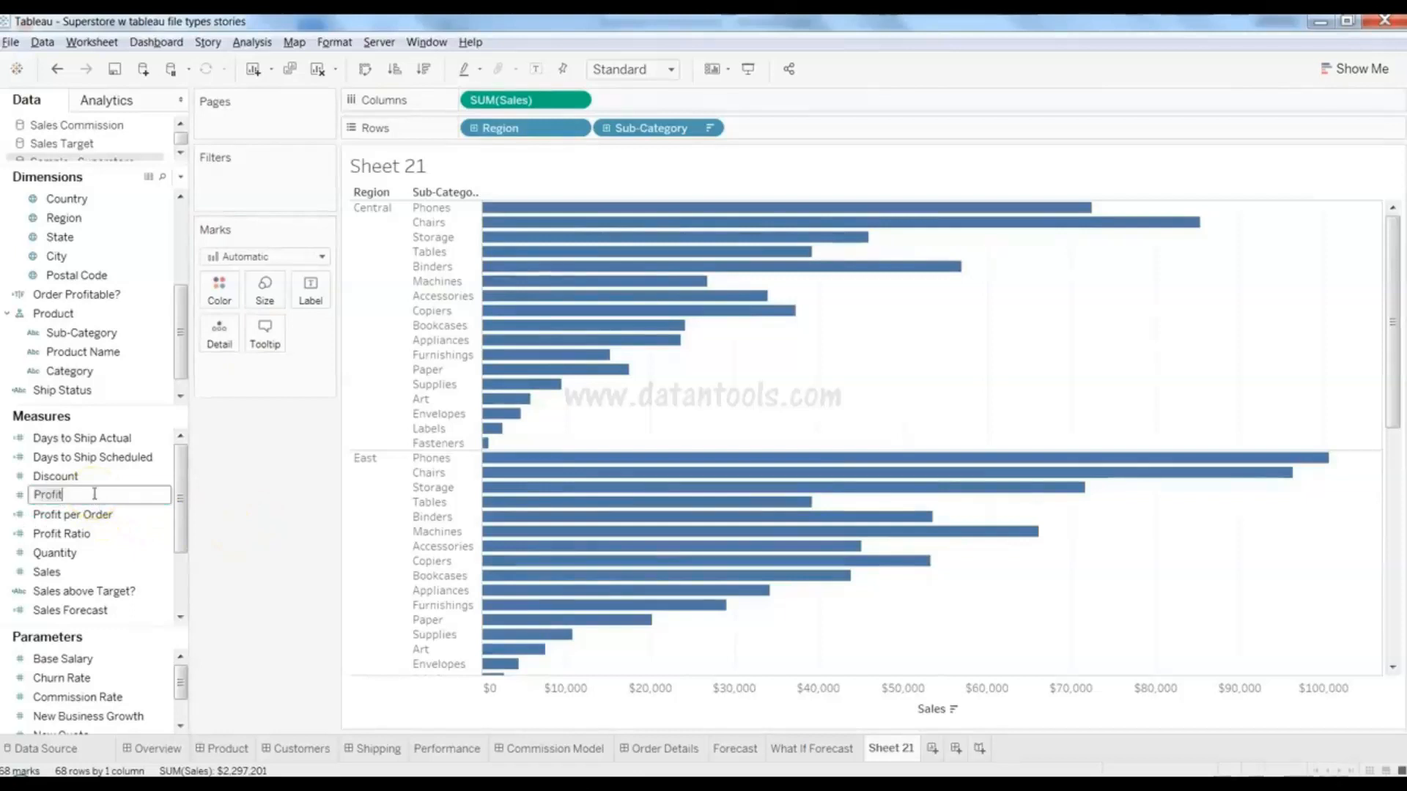
pyautogui.click(33, 496)
pyautogui.moveTo(48, 497); pyautogui.dragTo(219, 300)
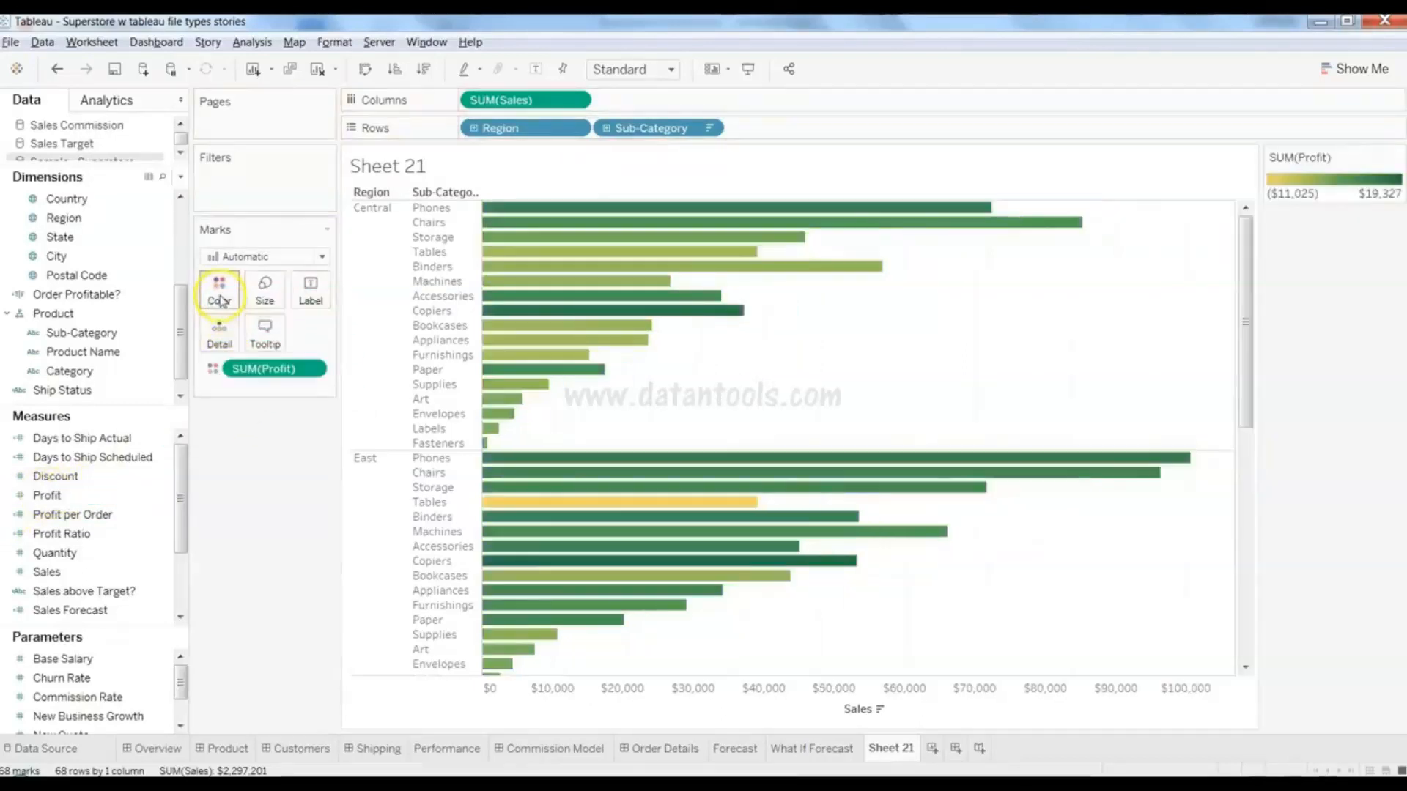
pyautogui.click(672, 377)
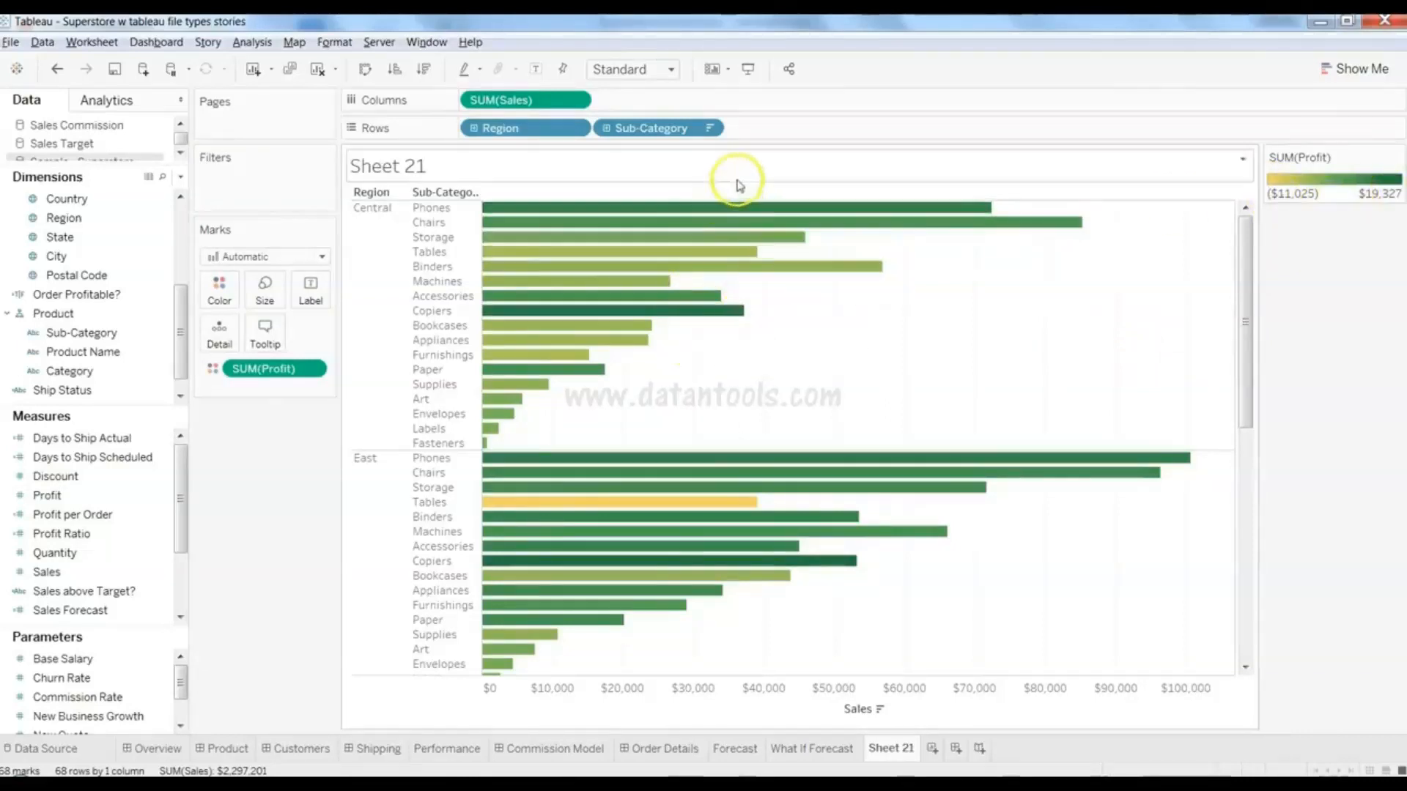
pyautogui.click(139, 502)
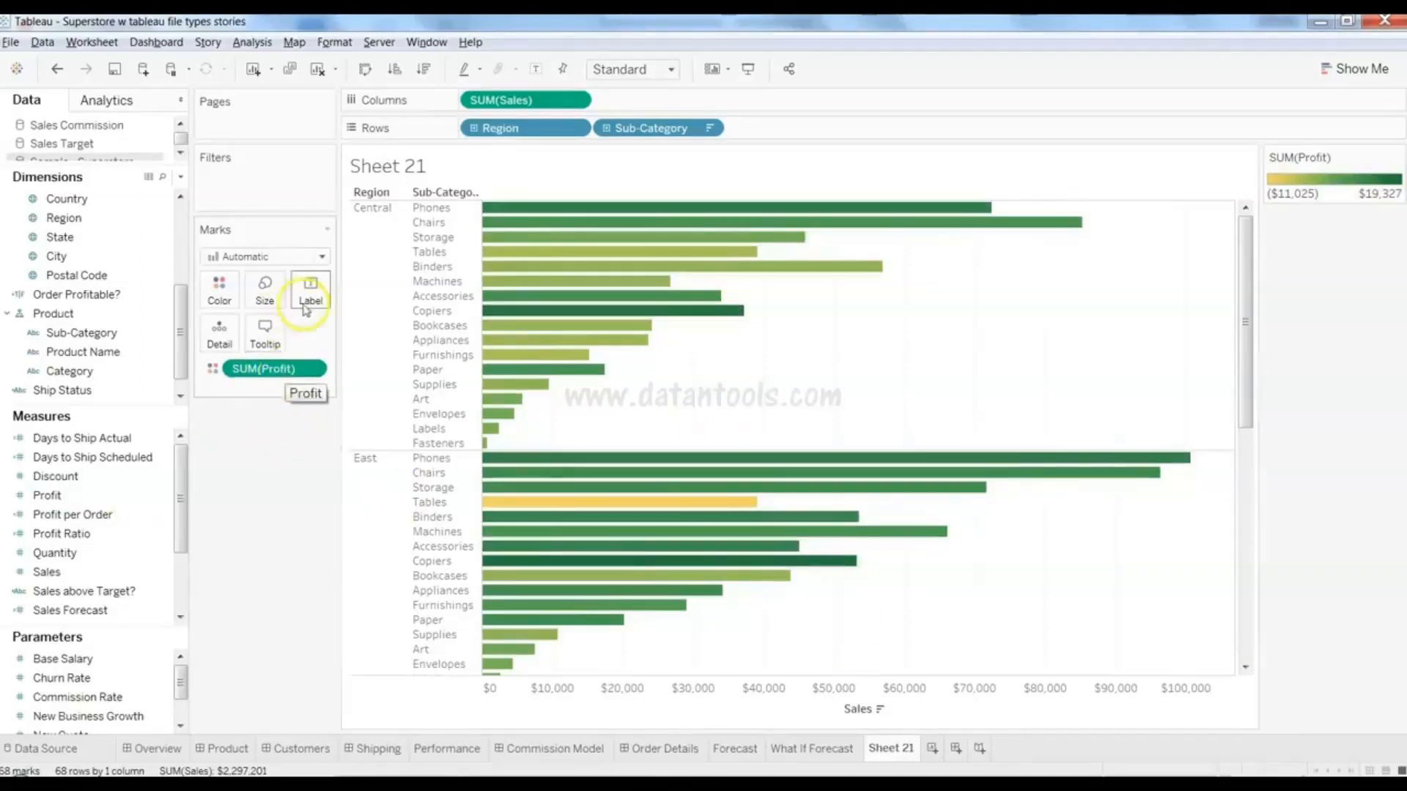
# - Label each bar with its SUM(Sales) value, such as $85,231 and $100,615
pyautogui.click(121, 662)
pyautogui.moveTo(88, 572); pyautogui.dragTo(311, 289)
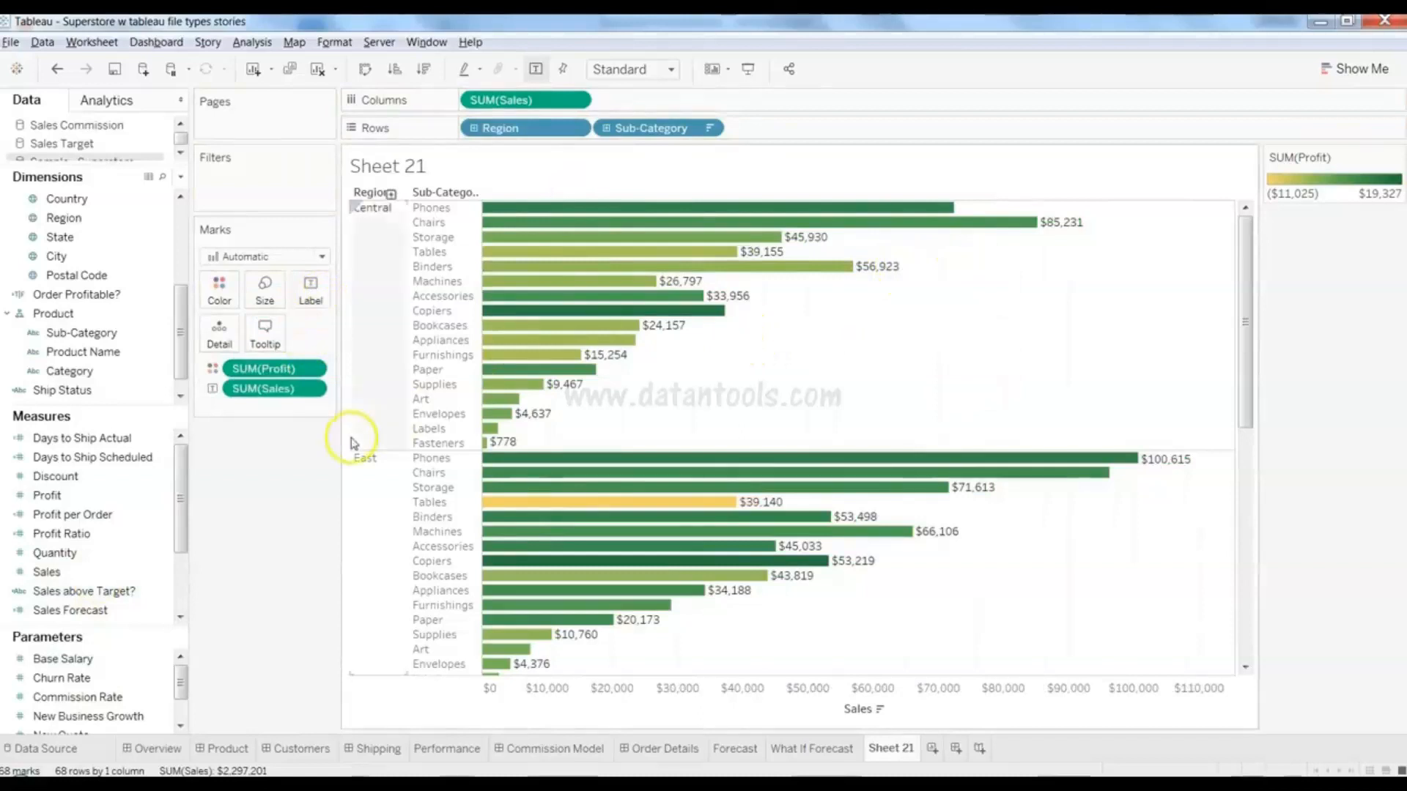
pyautogui.click(167, 572)
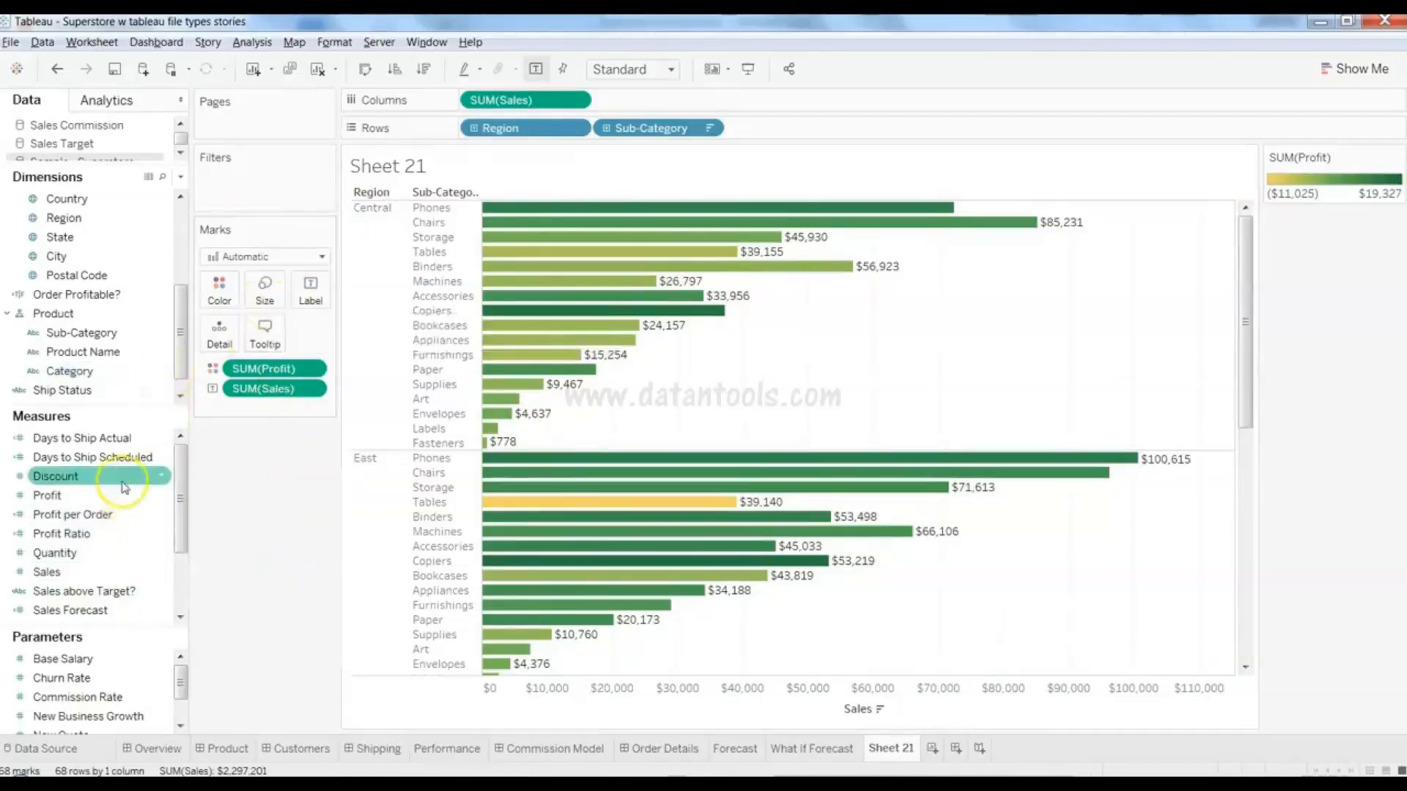
# - Size the bars by SUM(Discount)
pyautogui.moveTo(124, 487); pyautogui.dragTo(266, 304)
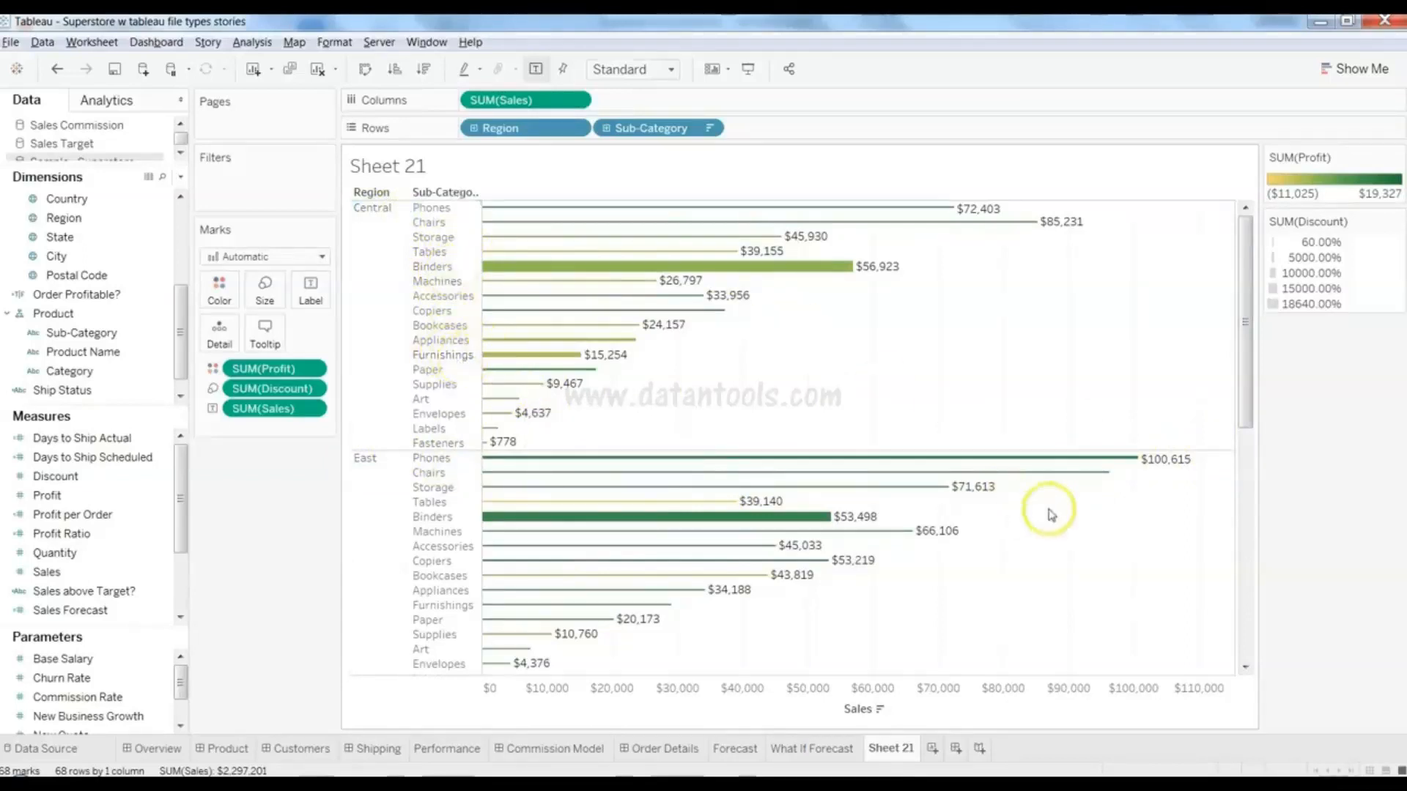
# - Start over on a blank Sheet 21 with no fields in the view
pyautogui.moveTo(1248, 374); pyautogui.dragTo(1240, 251)
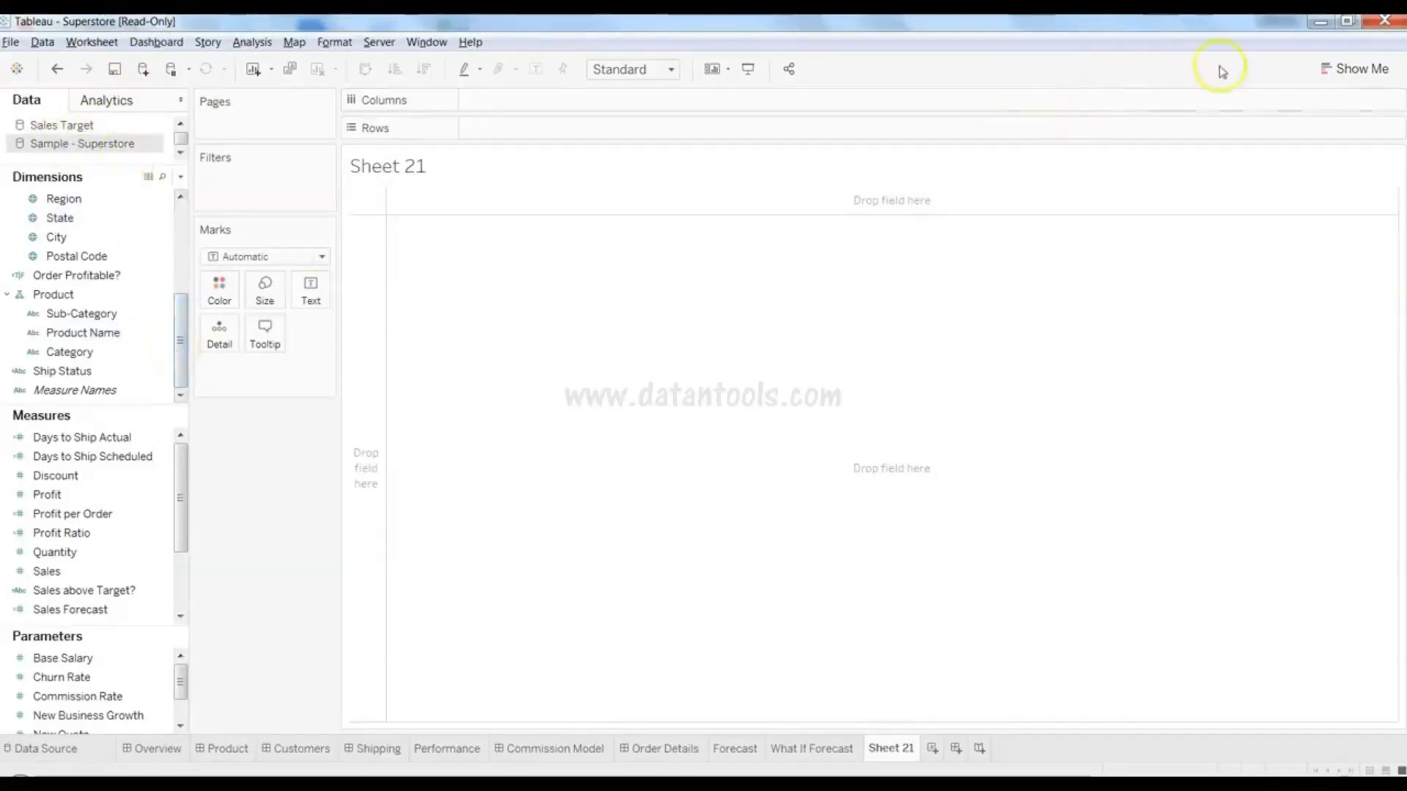
# - Build a Stacked Bars chart of Sales coloured by Category with Show Me
pyautogui.click(1347, 71)
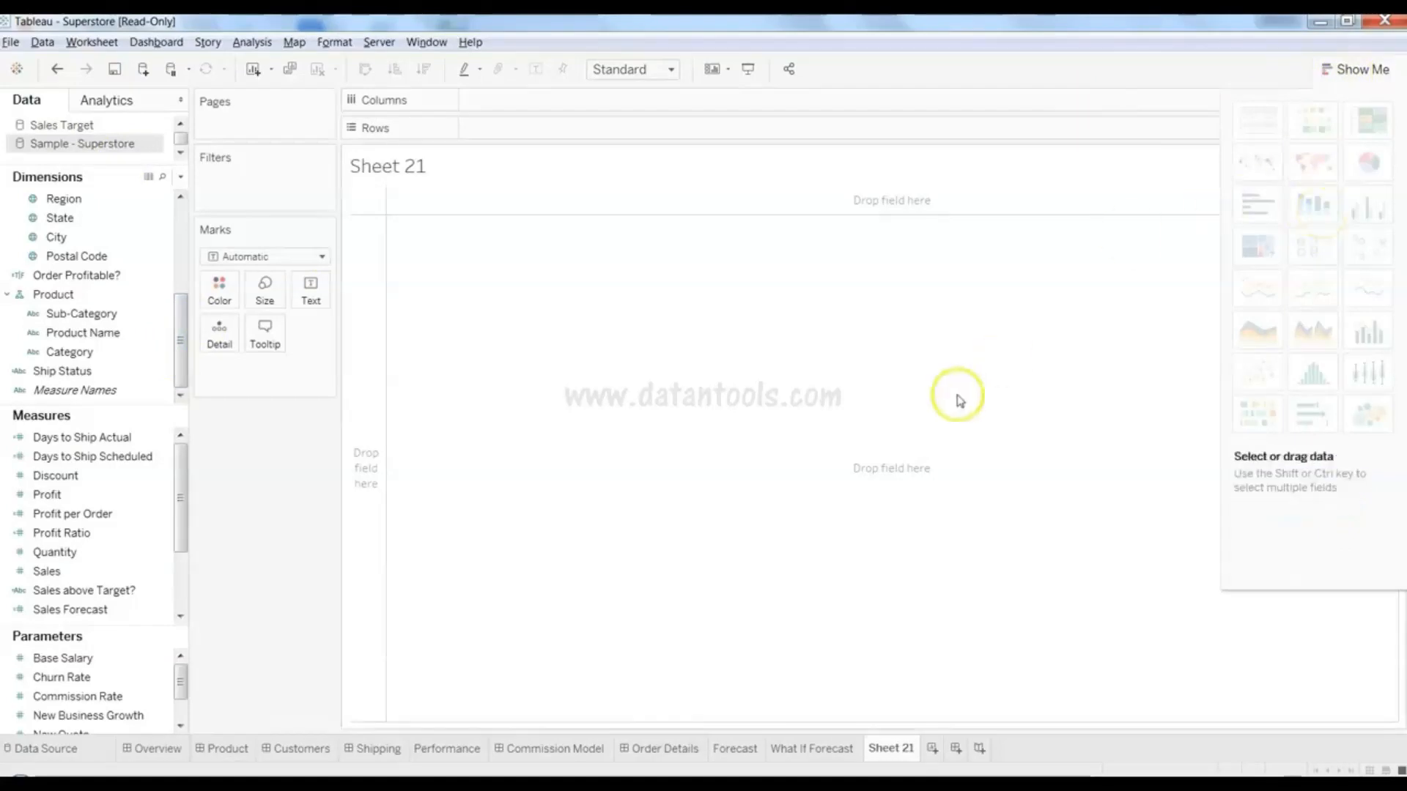
pyautogui.click(126, 571)
pyautogui.click(117, 459)
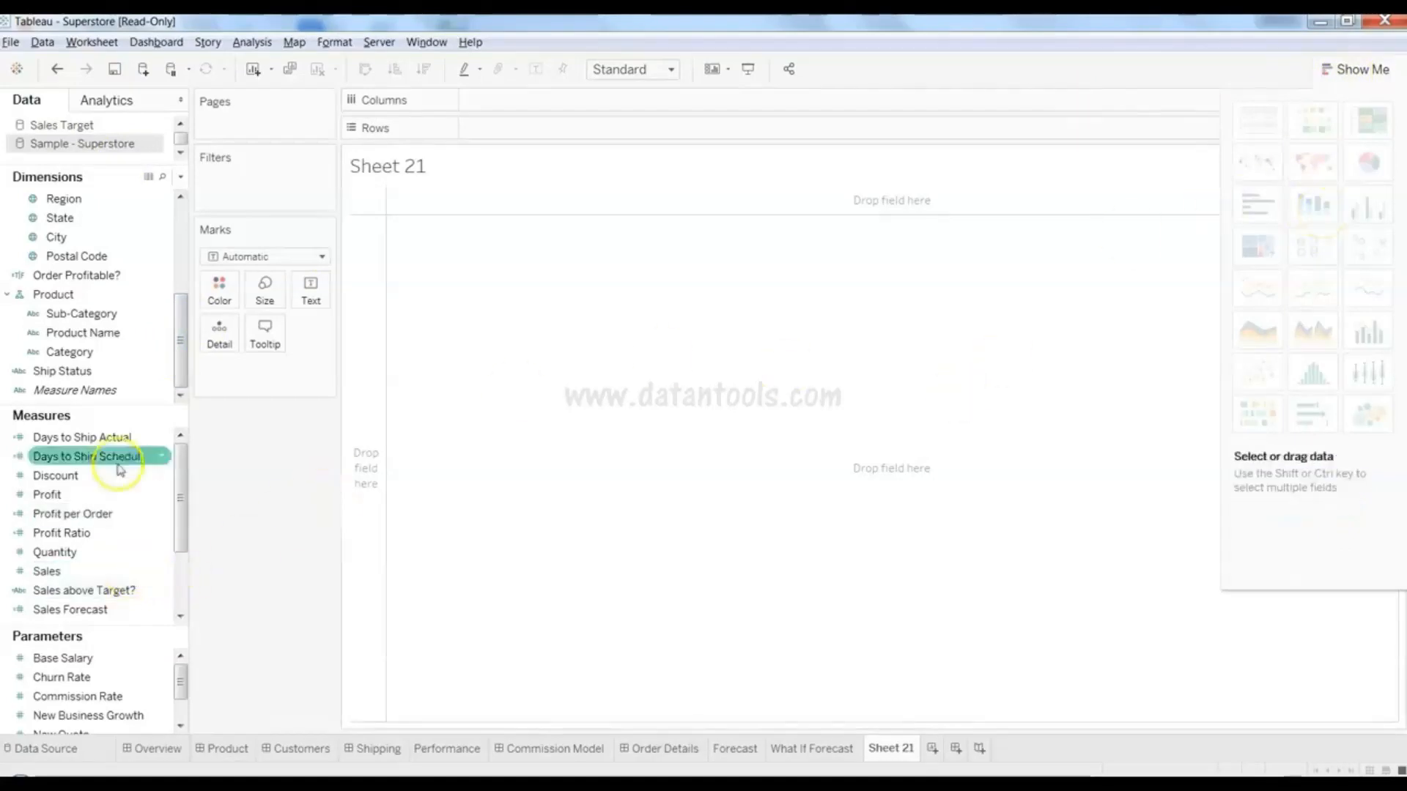
pyautogui.click(110, 391)
pyautogui.click(108, 315)
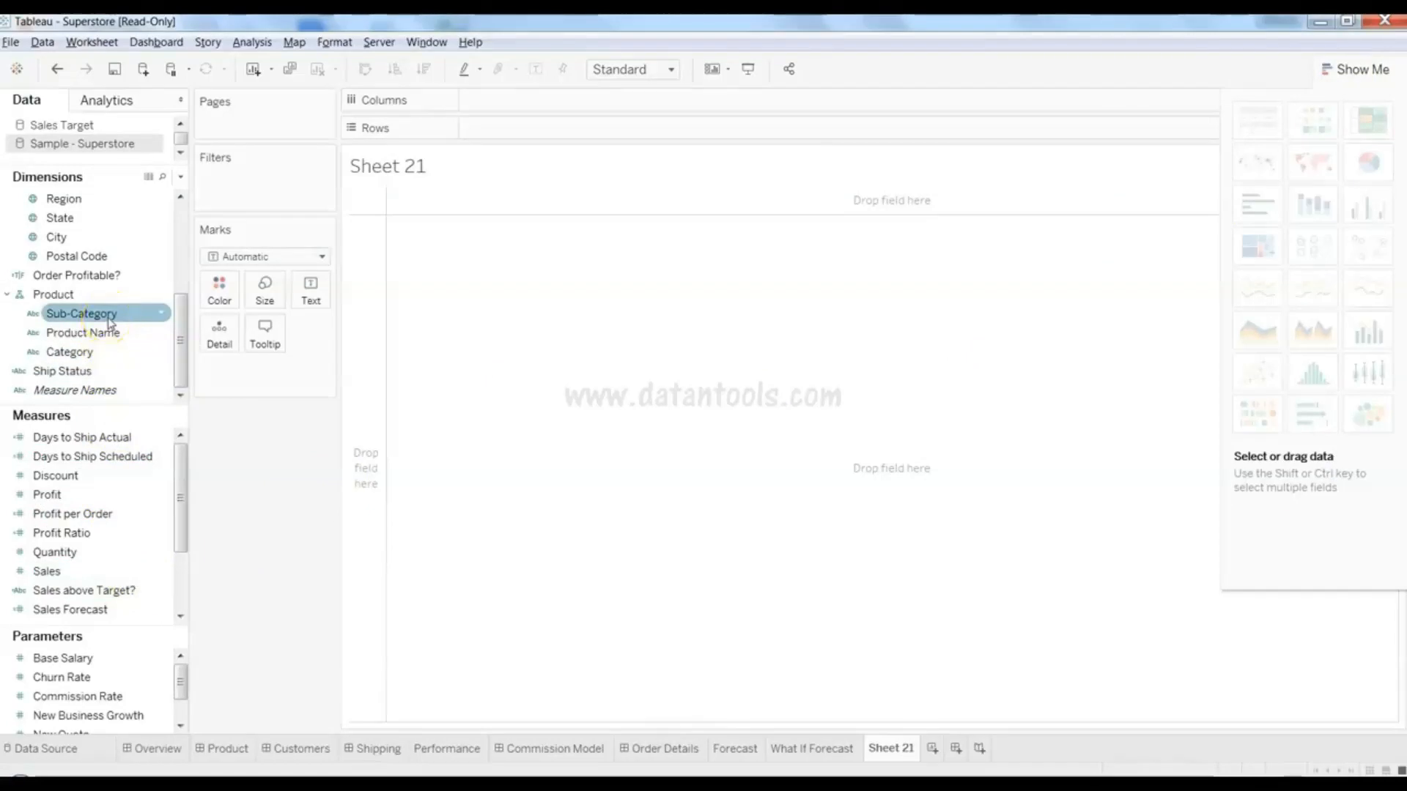
pyautogui.click(110, 333)
pyautogui.click(112, 318)
pyautogui.click(113, 292)
pyautogui.click(108, 352)
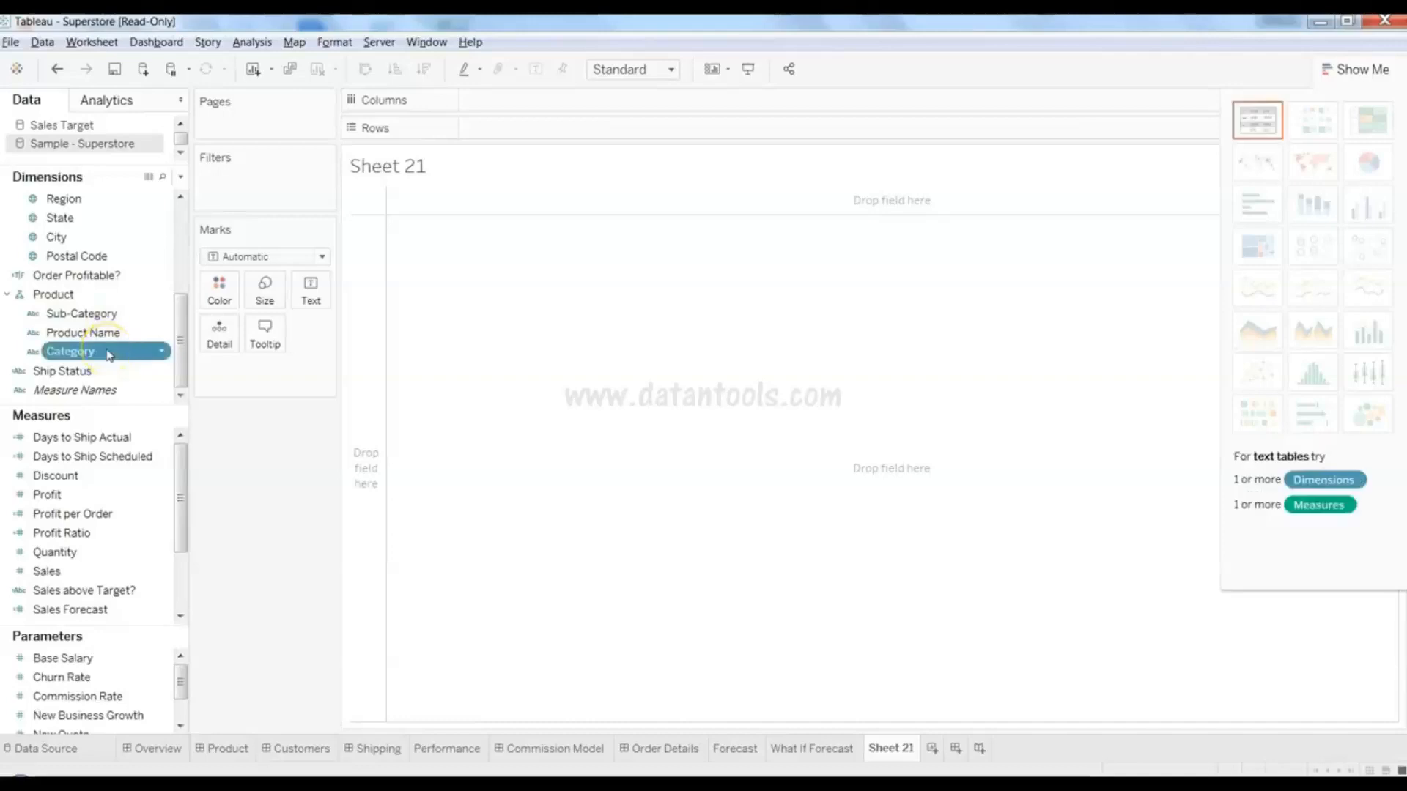
pyautogui.keyDown('ctrl'); pyautogui.click(107, 573); pyautogui.keyUp('ctrl')
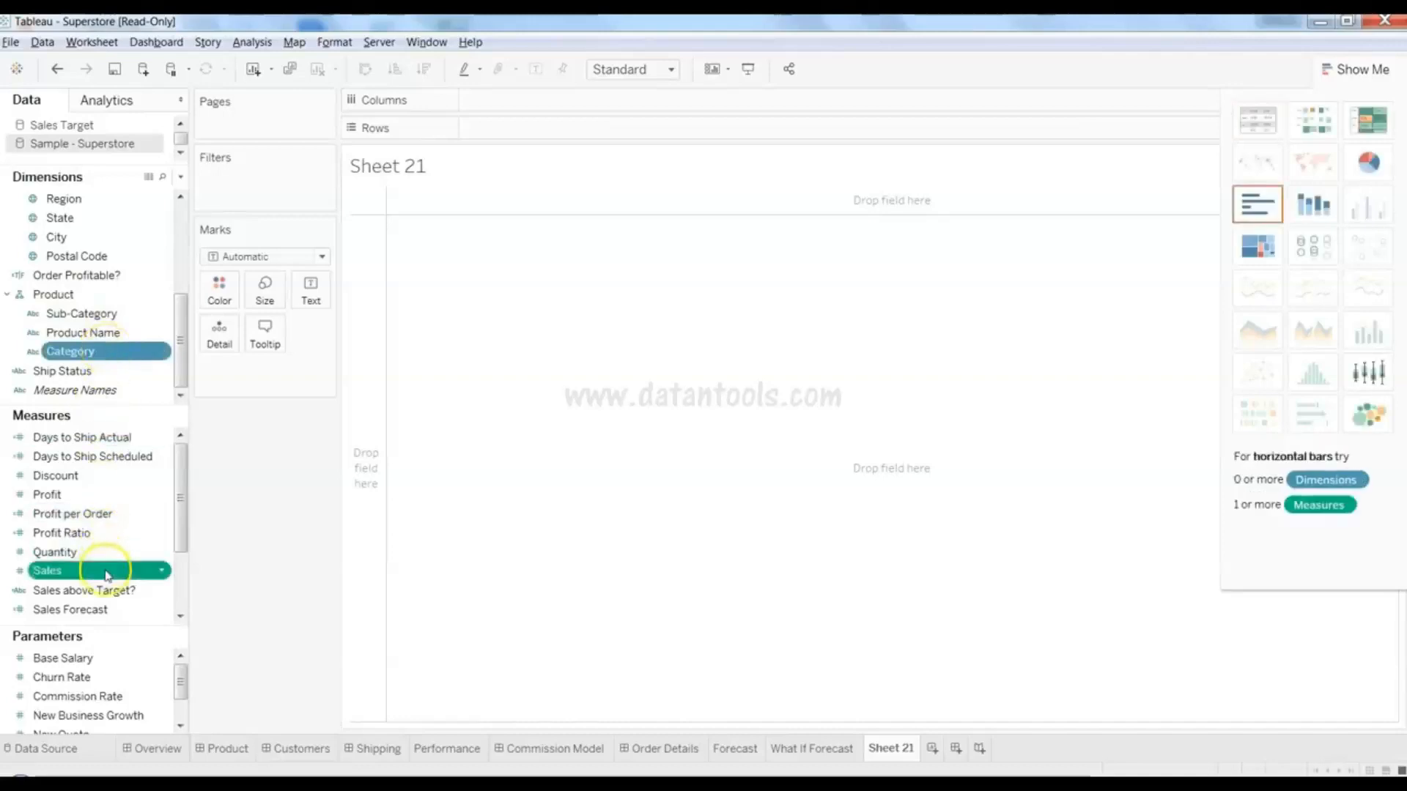
pyautogui.click(1308, 216)
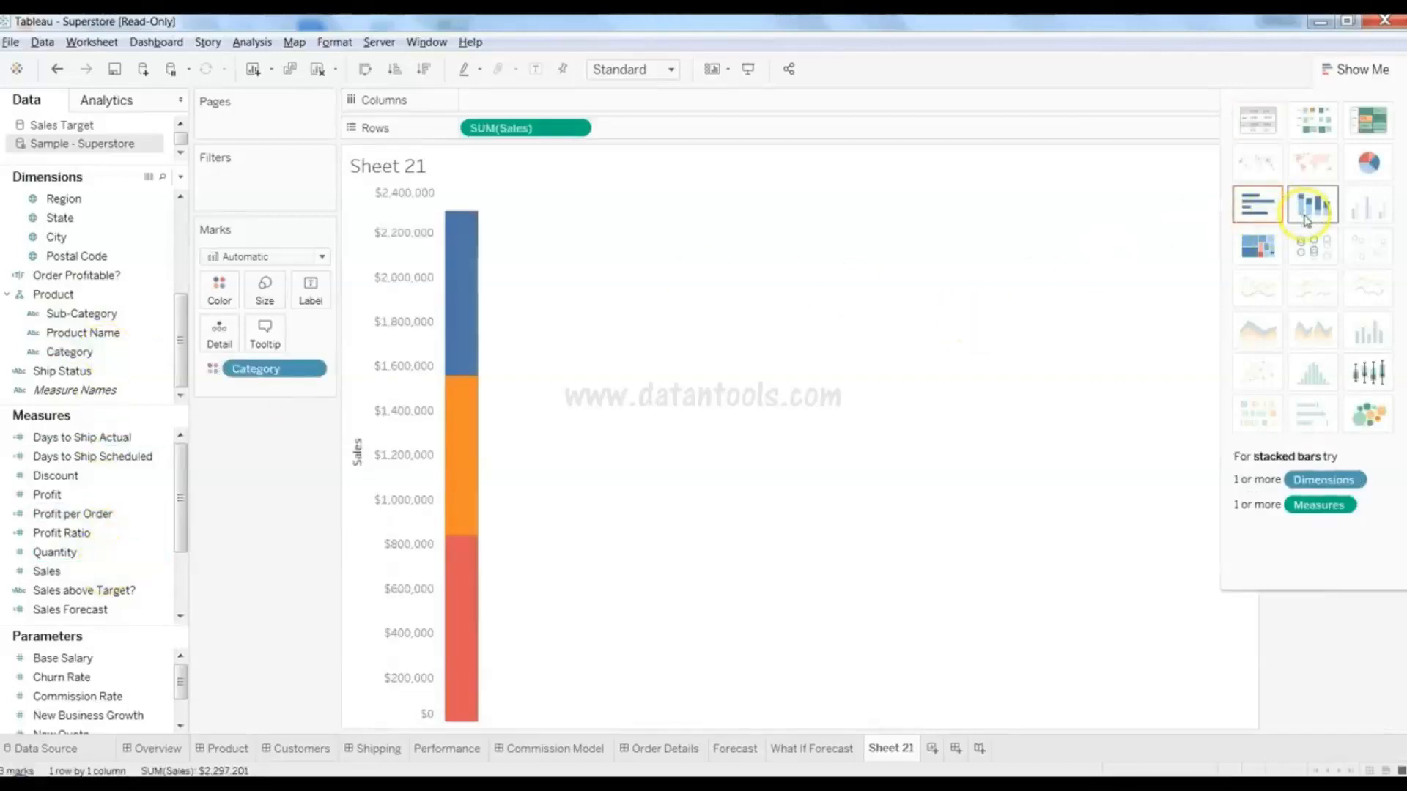
pyautogui.moveTo(464, 394)
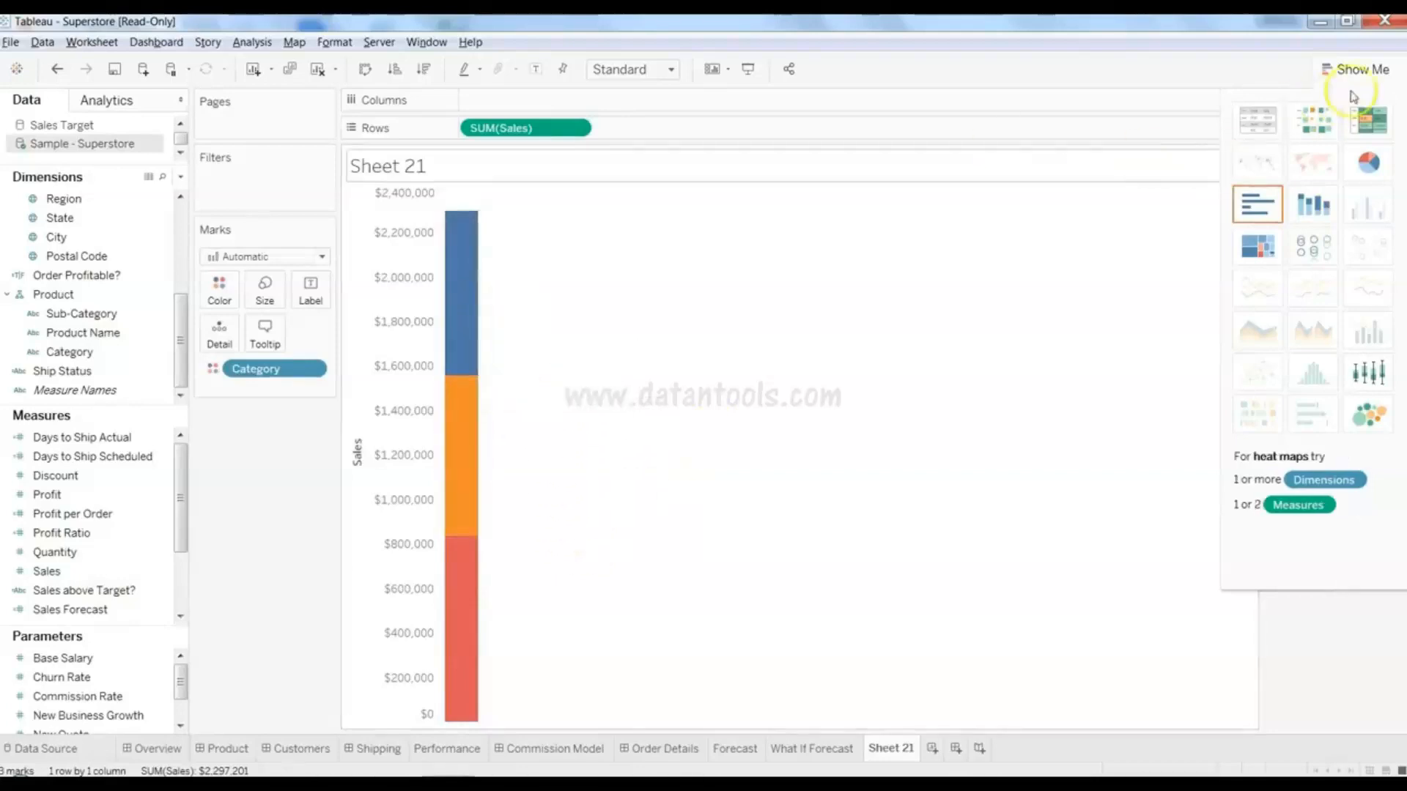
pyautogui.click(1356, 68)
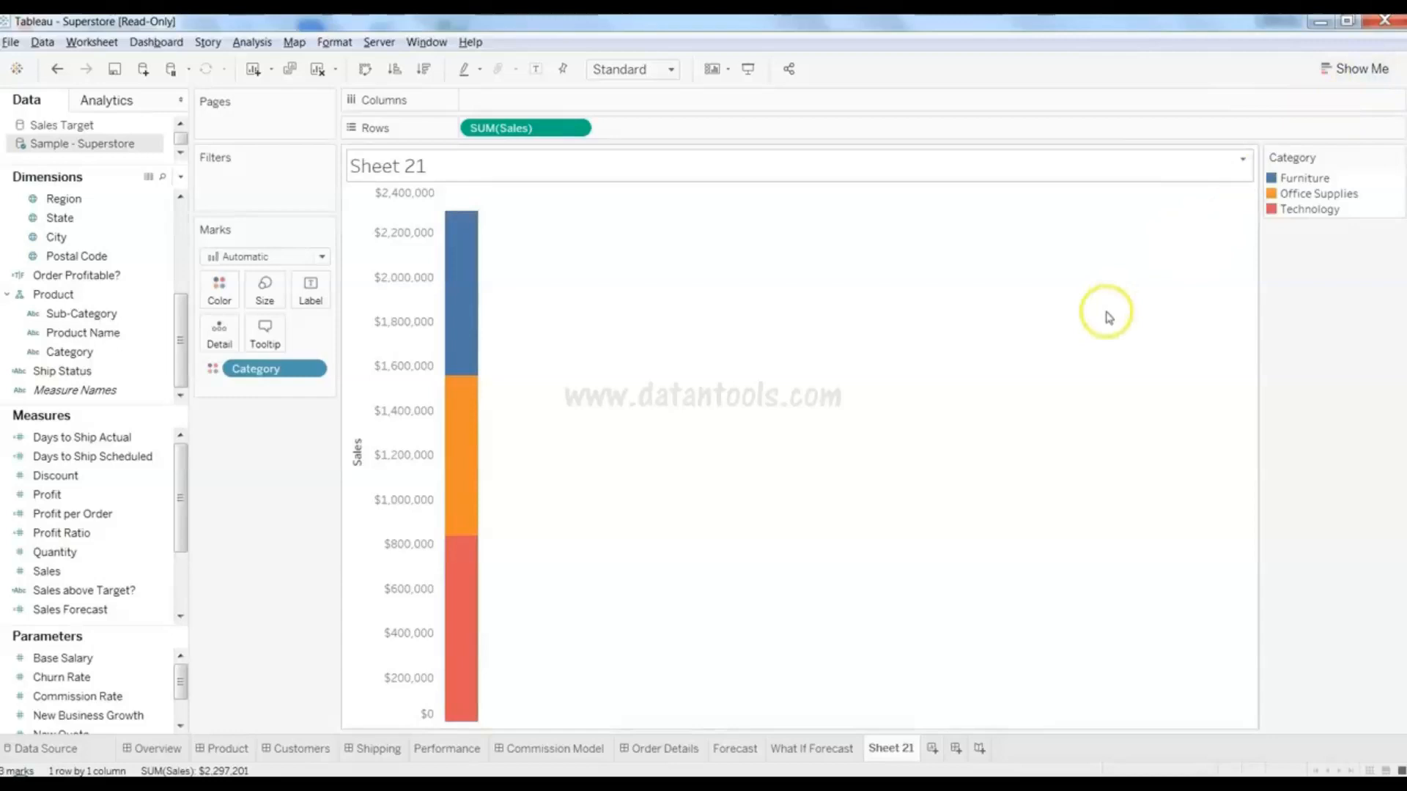
# - Add Region to Columns for stacked bars for Central, East, South and West
pyautogui.moveTo(460, 566)
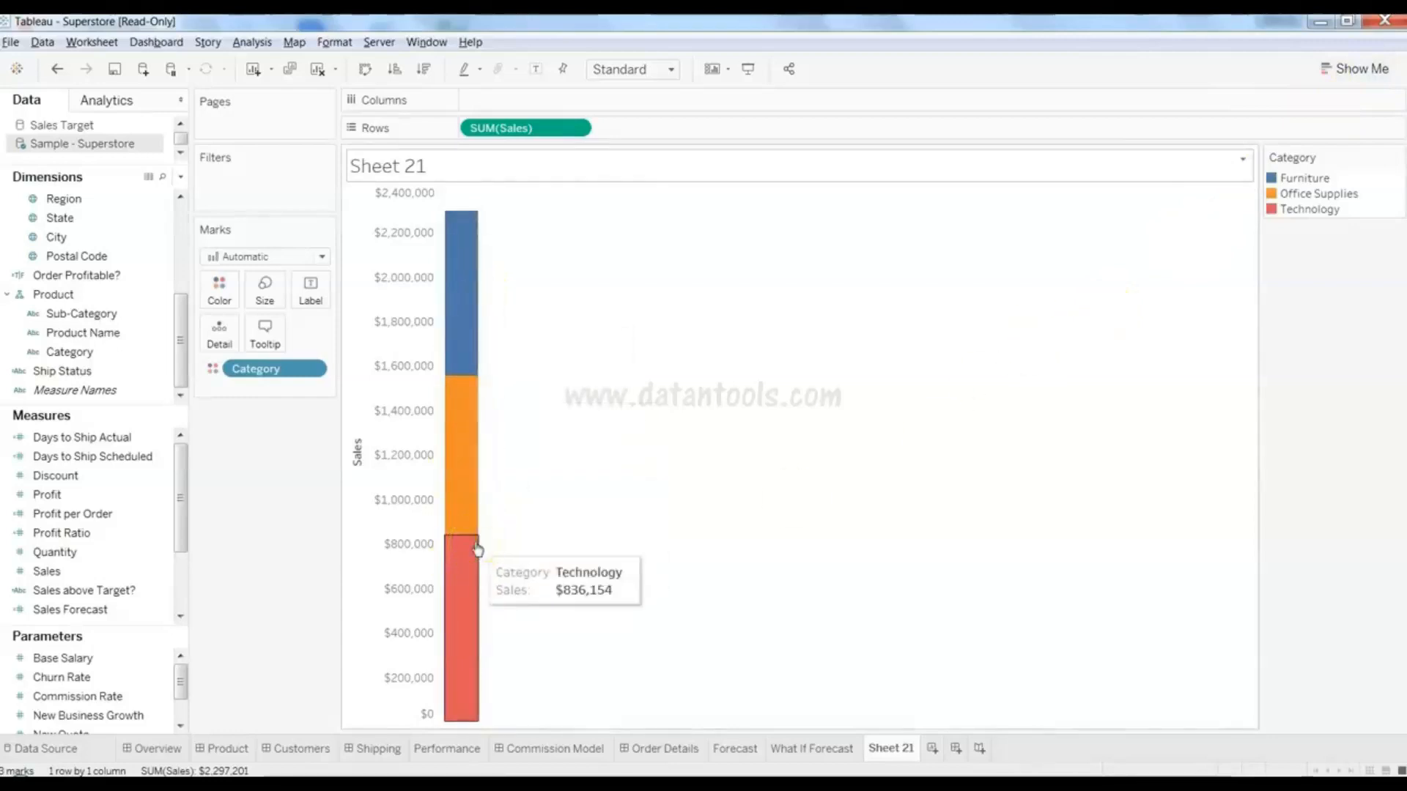
pyautogui.click(657, 582)
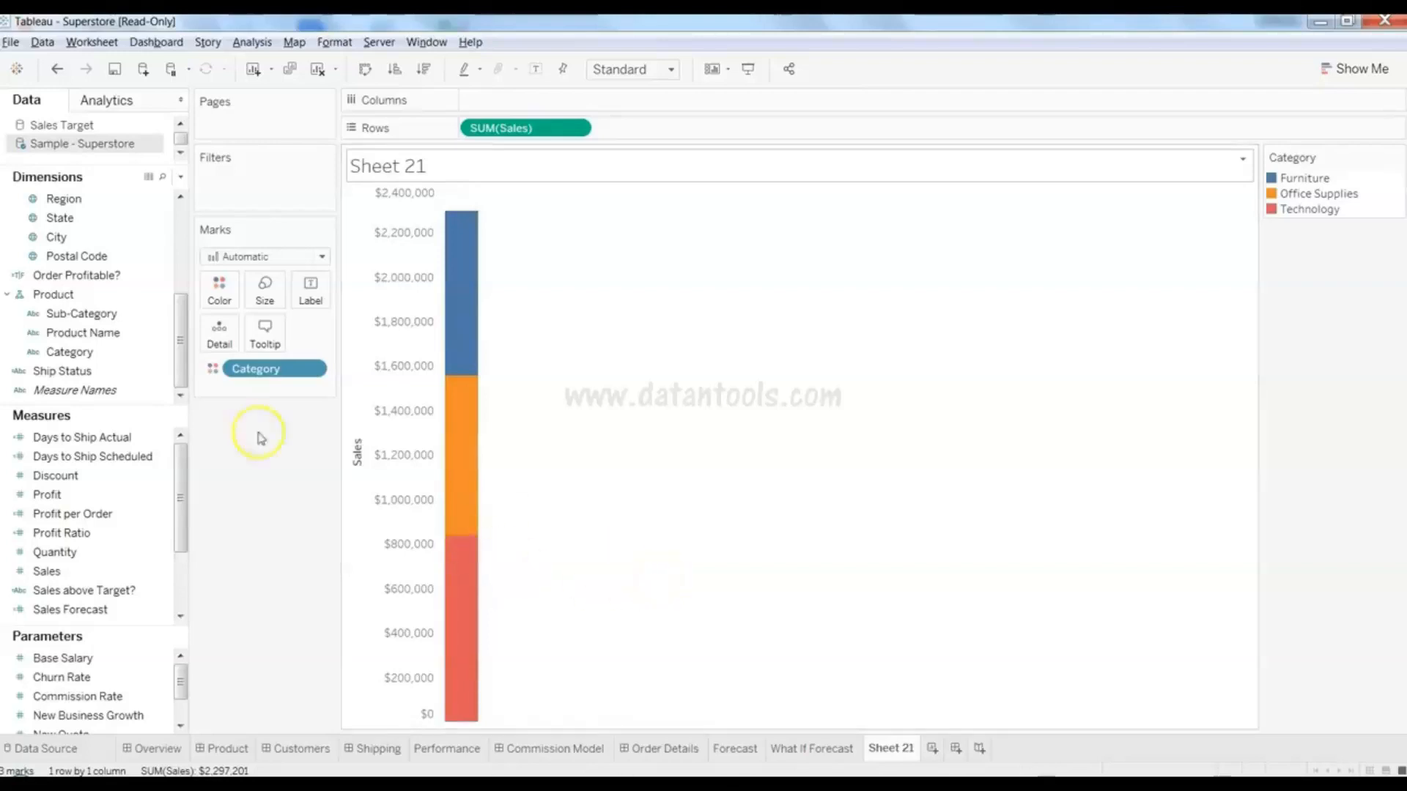
pyautogui.click(113, 224)
pyautogui.moveTo(111, 198); pyautogui.dragTo(546, 110)
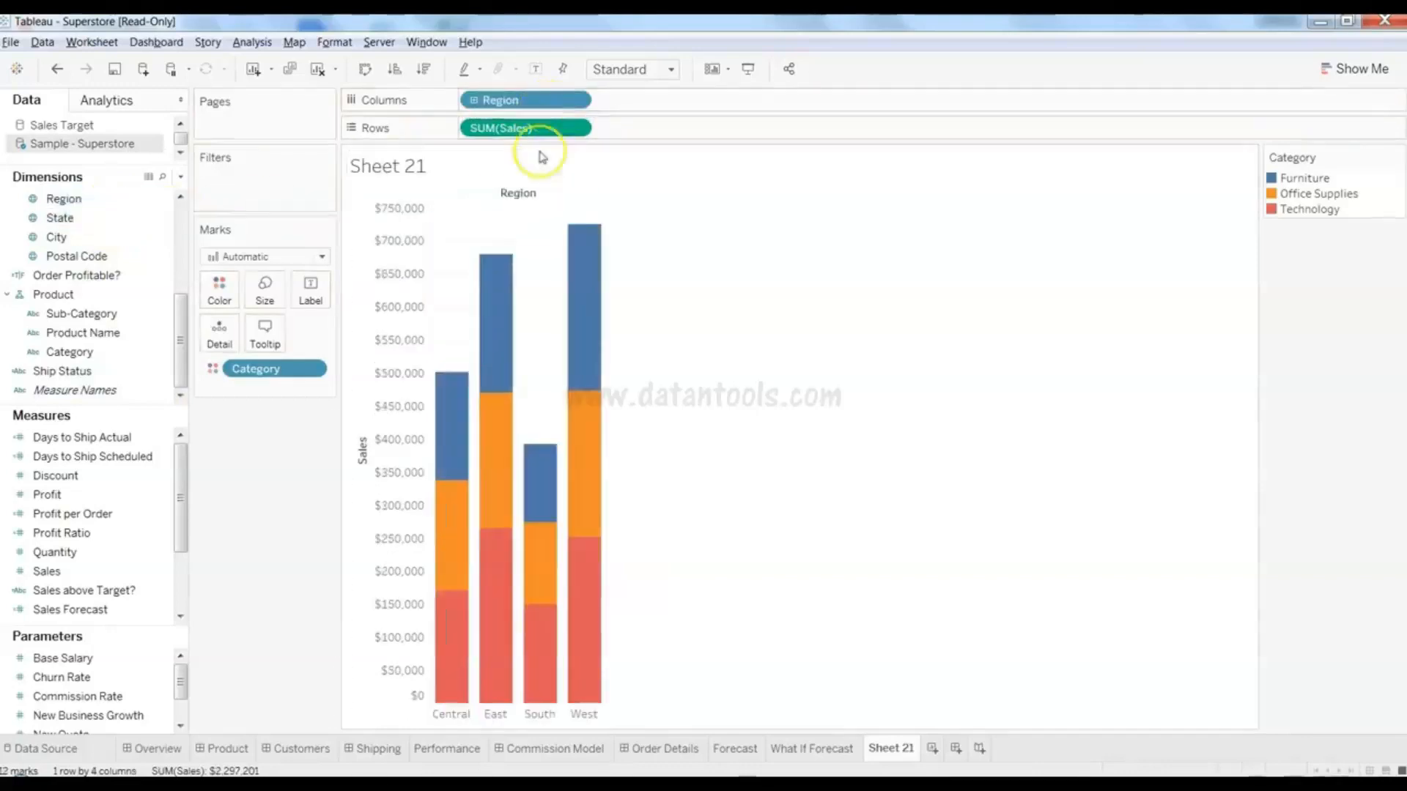
# - Swap Region for State on Columns and label segments with Sales, e.g. California Technology $159,271
pyautogui.moveTo(554, 651)
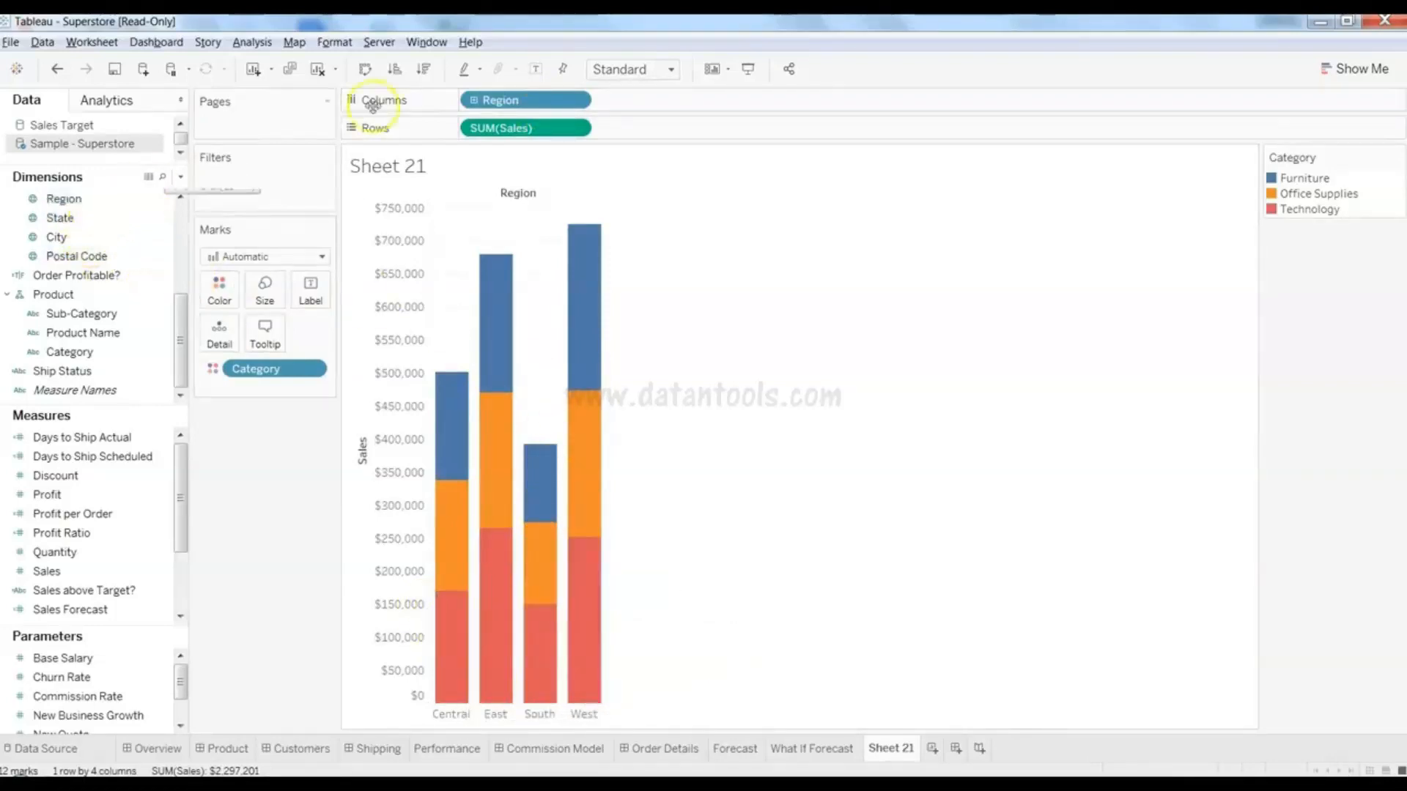
pyautogui.moveTo(534, 100)
pyautogui.mouseDown()
pyautogui.moveTo(305, 125)
pyautogui.moveTo(98, 242)
pyautogui.moveTo(486, 125)
pyautogui.moveTo(518, 94)
pyautogui.moveTo(513, 107)
pyautogui.mouseUp()
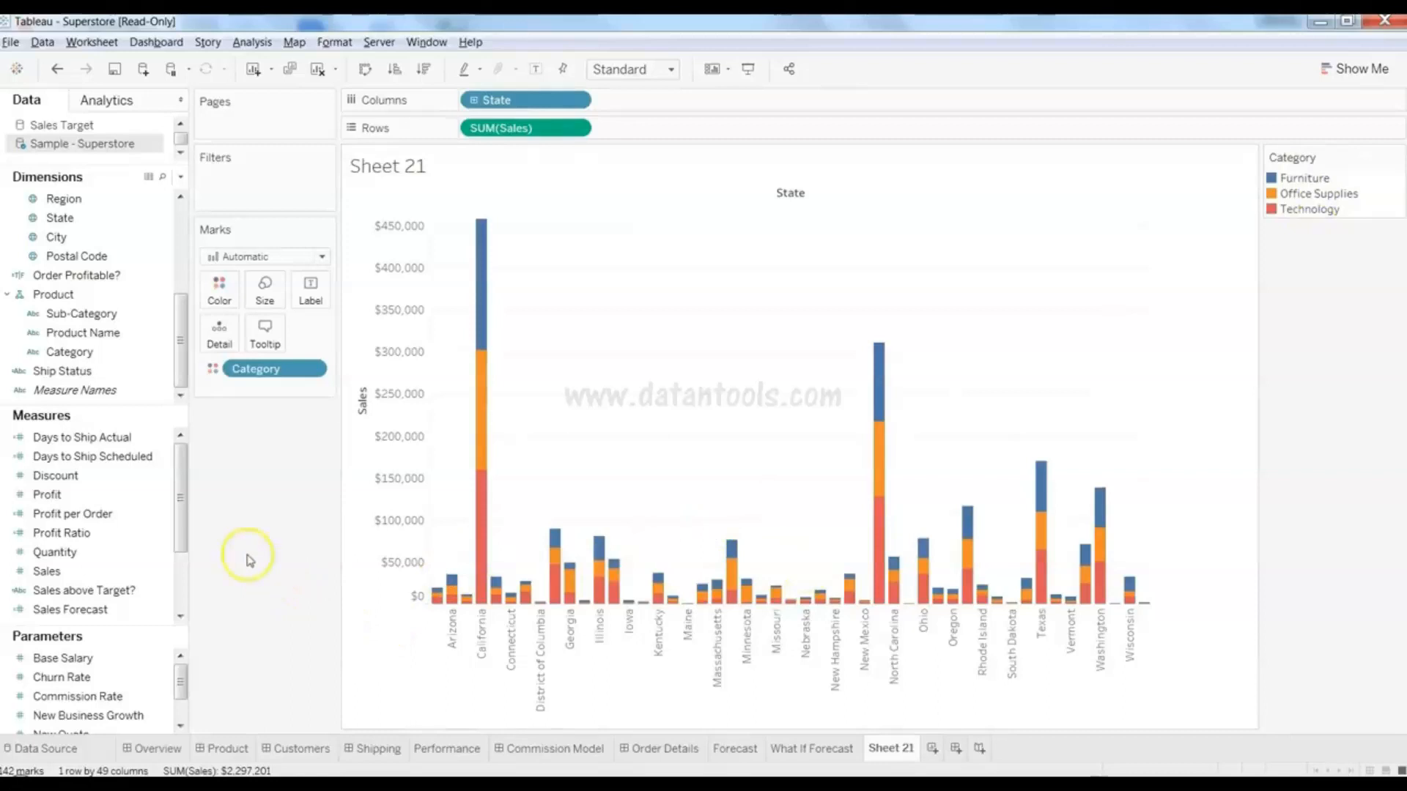
pyautogui.click(253, 455)
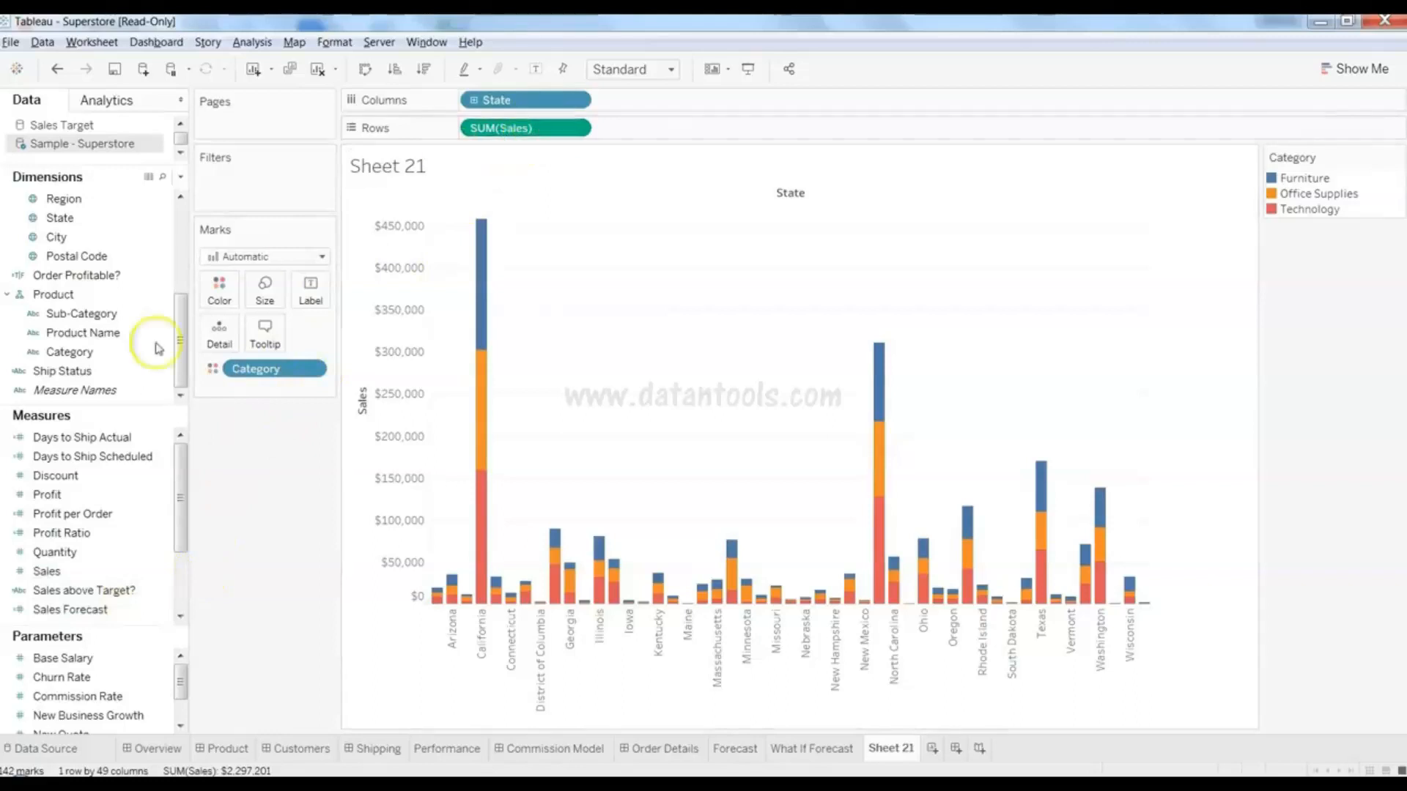
pyautogui.moveTo(80, 576); pyautogui.dragTo(310, 297)
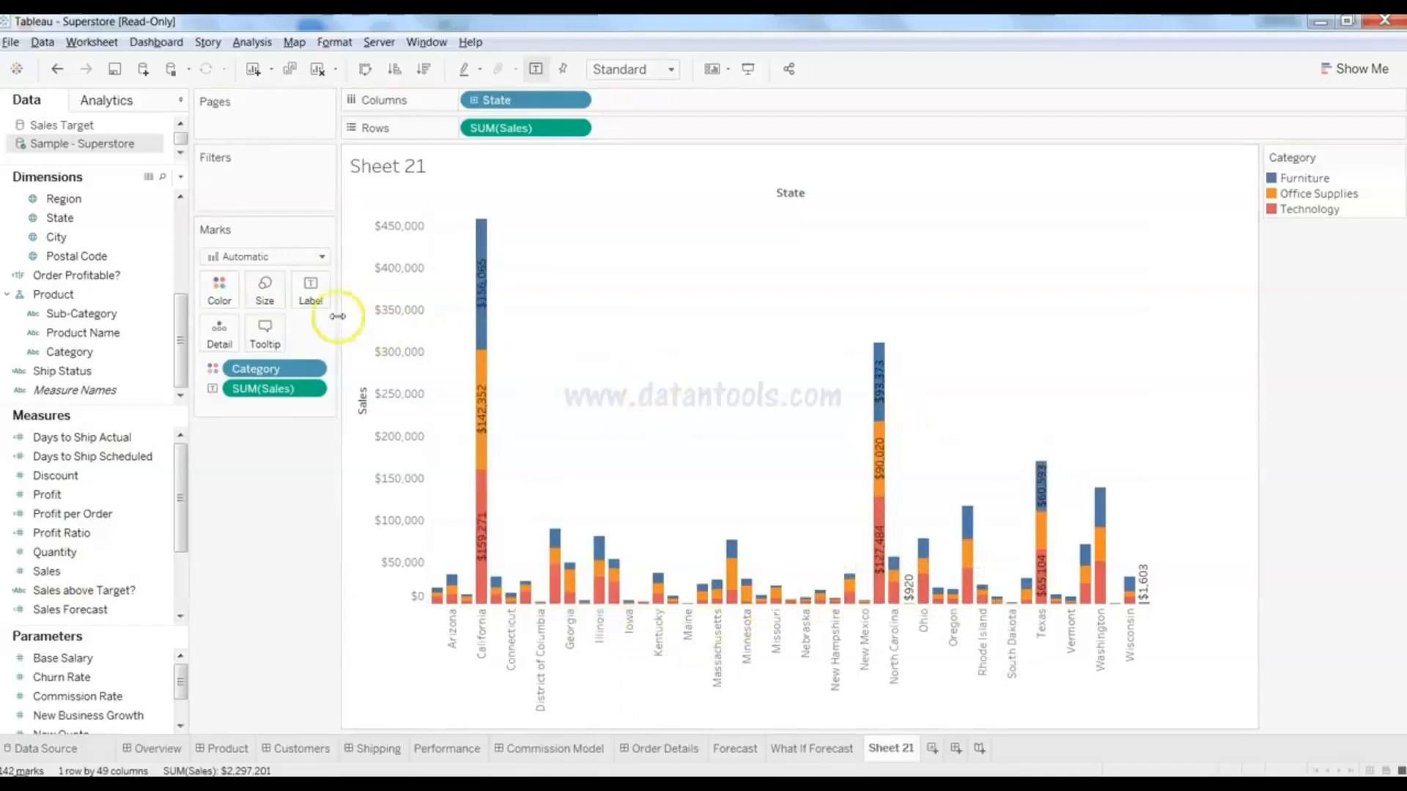
# - Size each stacked segment by SUM(Profit), with a legend from ($18,585) to $42,187
pyautogui.click(310, 290)
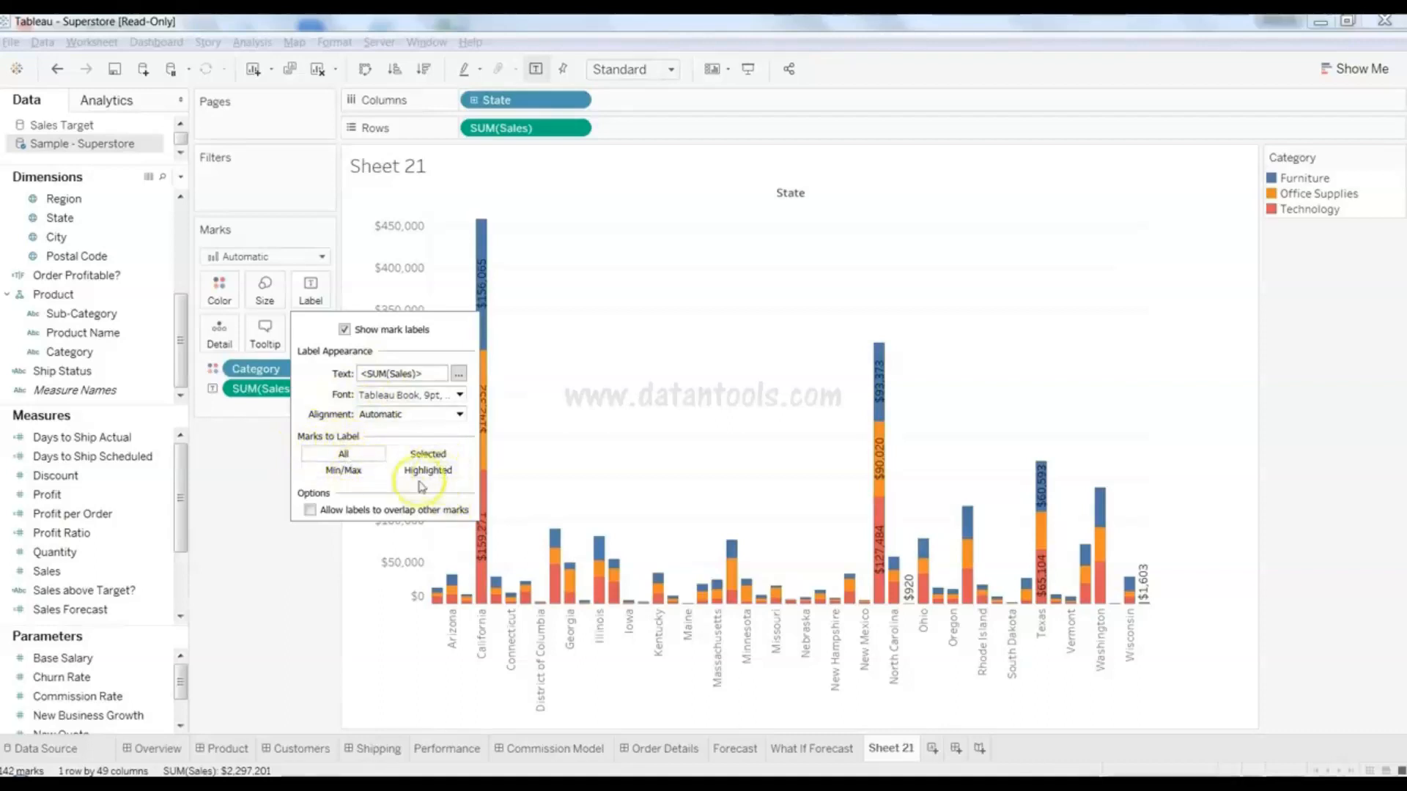
pyautogui.click(252, 576)
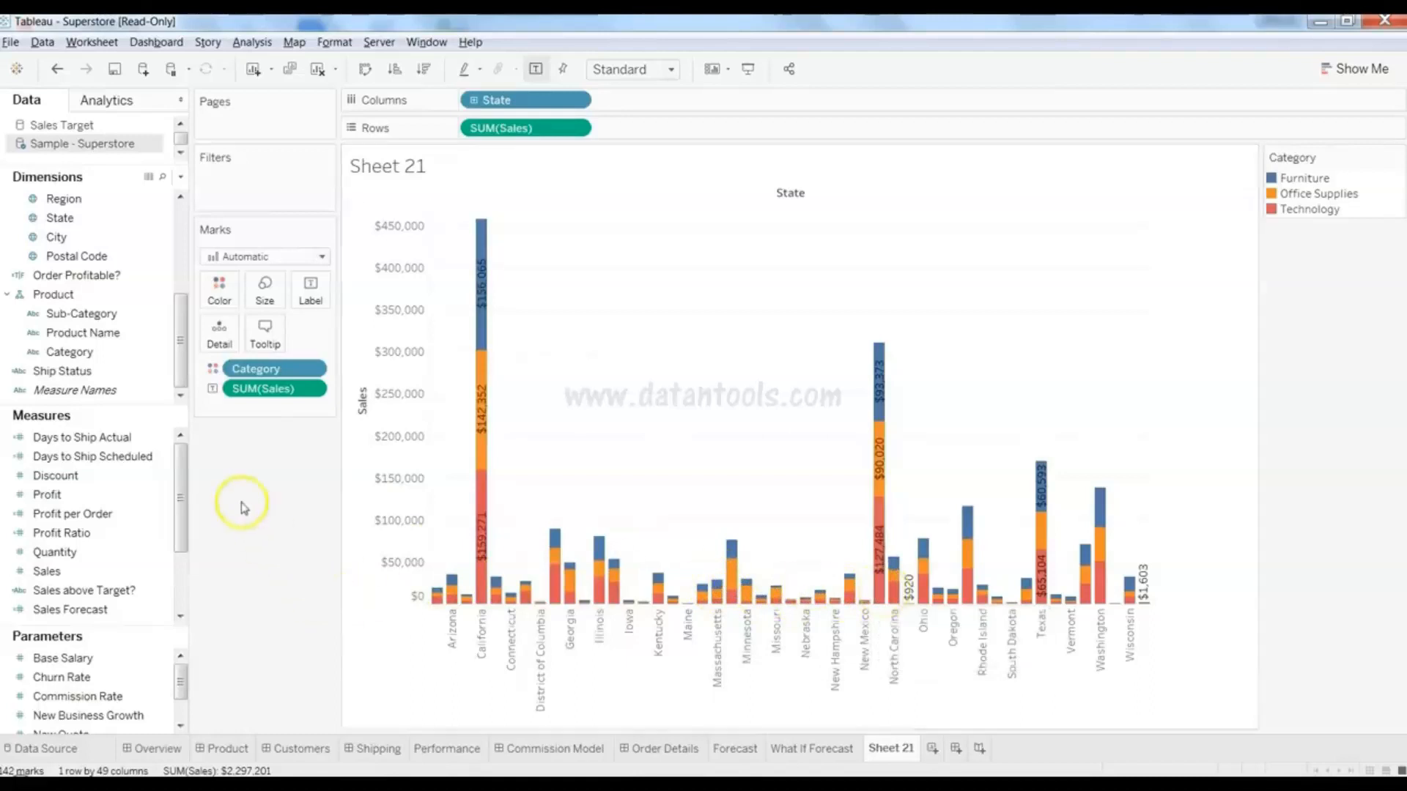
pyautogui.click(103, 497)
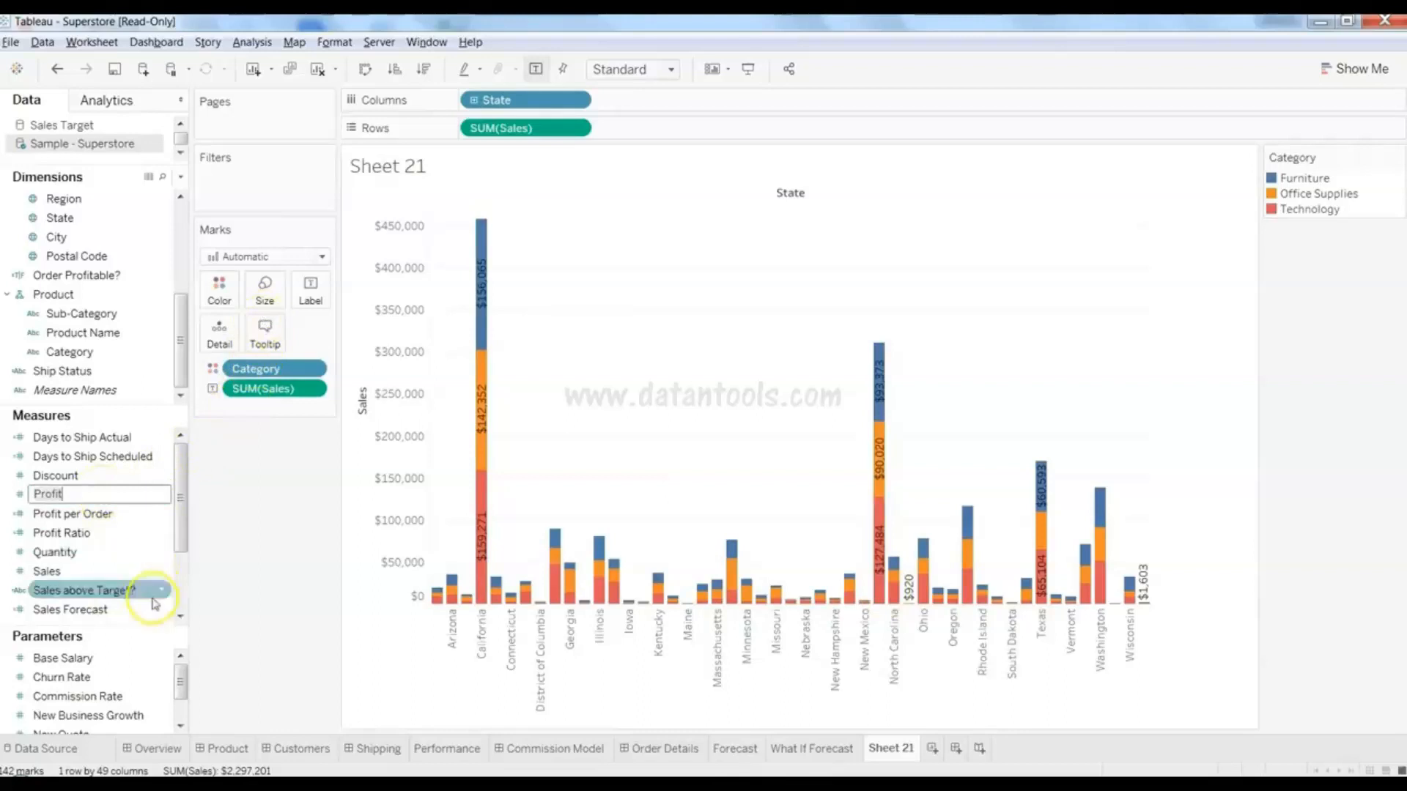
pyautogui.click(47, 495)
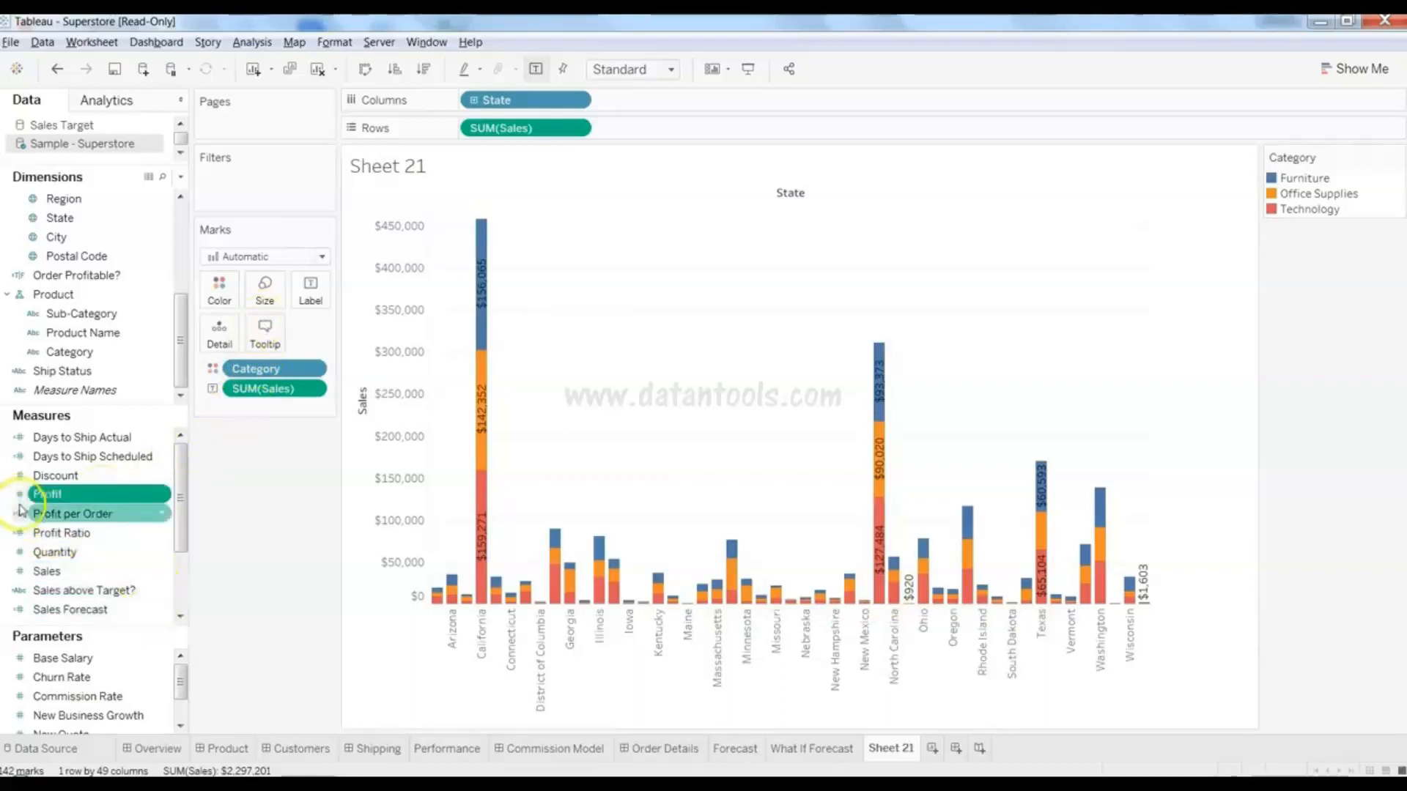
pyautogui.moveTo(132, 501); pyautogui.dragTo(269, 296)
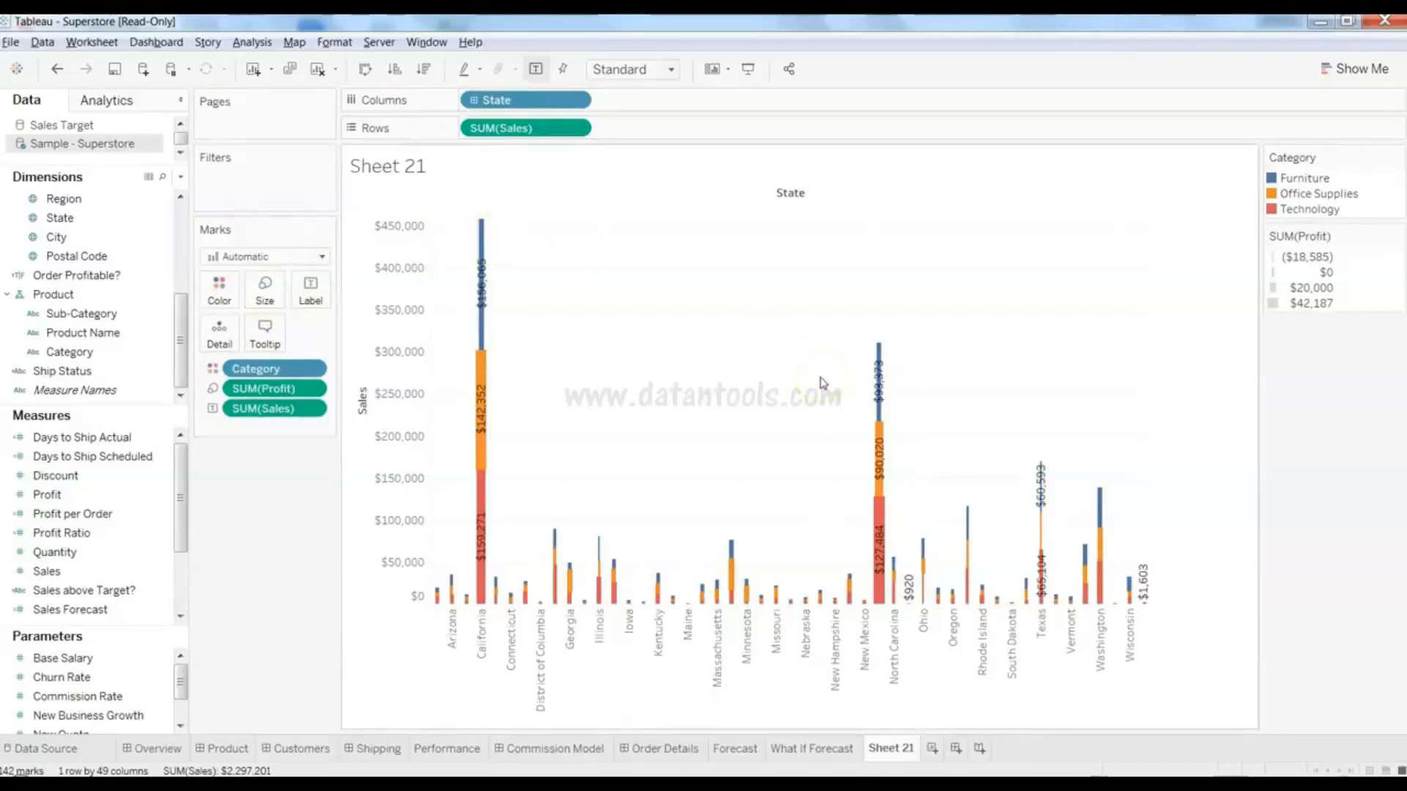
pyautogui.click(293, 608)
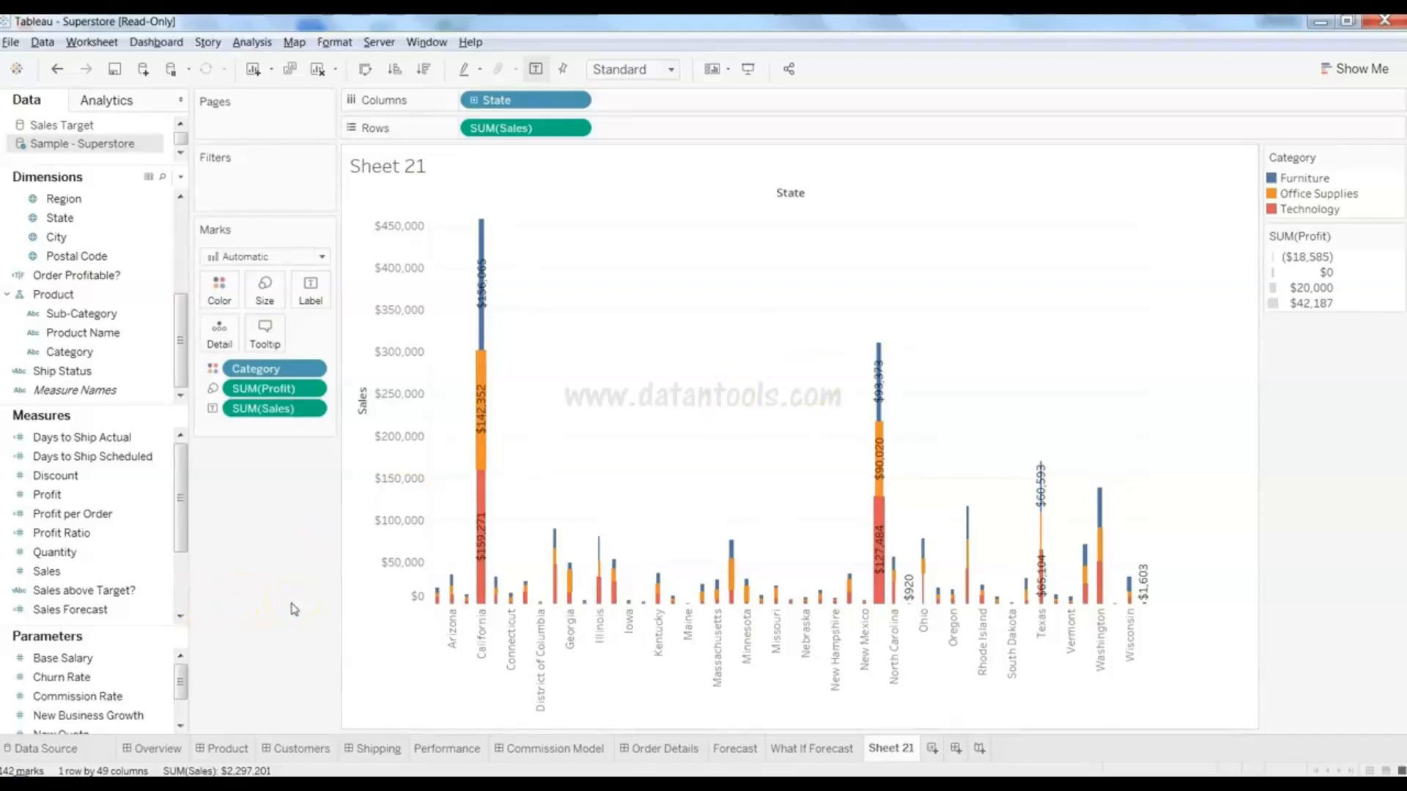
pyautogui.click(487, 437)
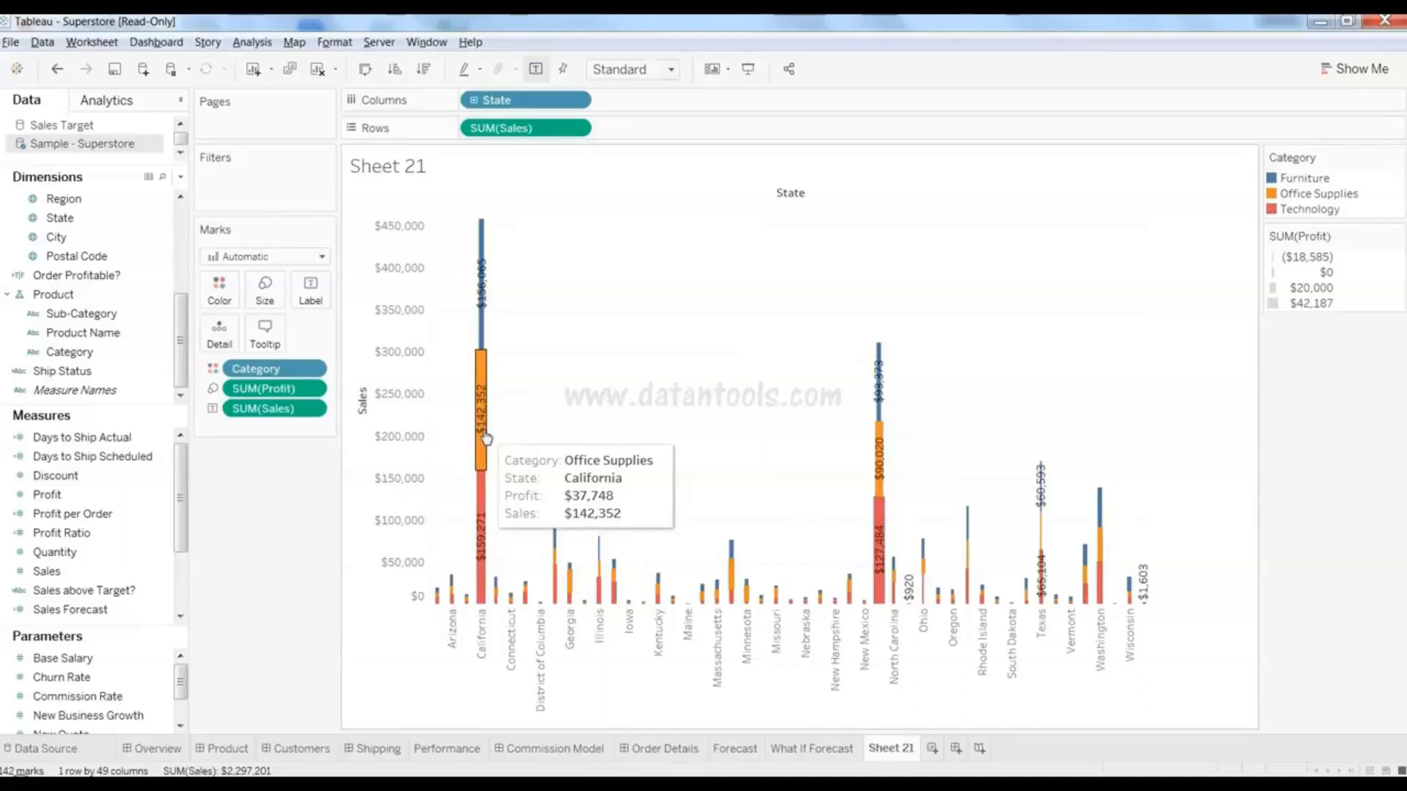
pyautogui.moveTo(876, 522)
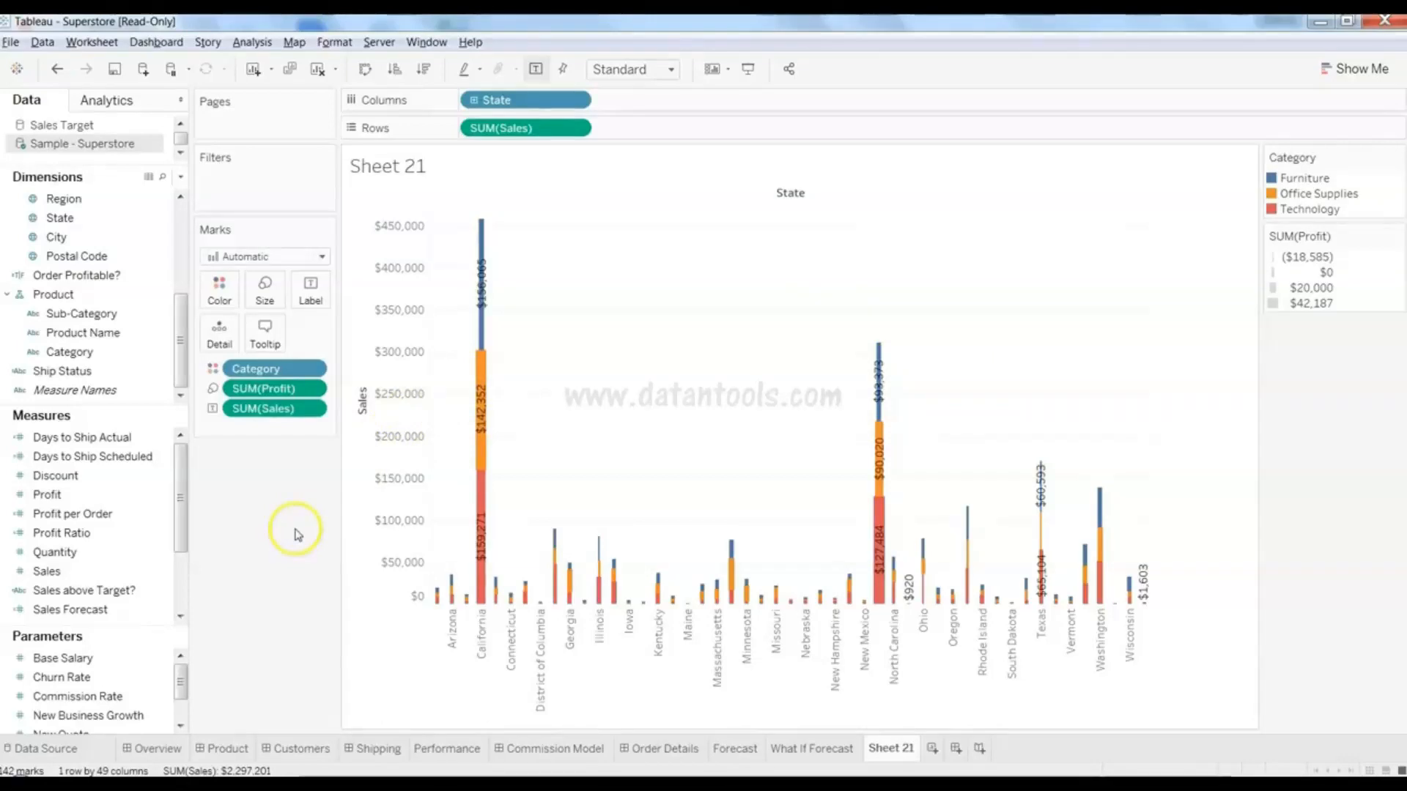
pyautogui.hotkey('alt', 'shift', 'BackSpace')
# - Clear the sheet and make a SUM(Sales) by Region text table, West $725,458, East $678,781
pyautogui.click(111, 278)
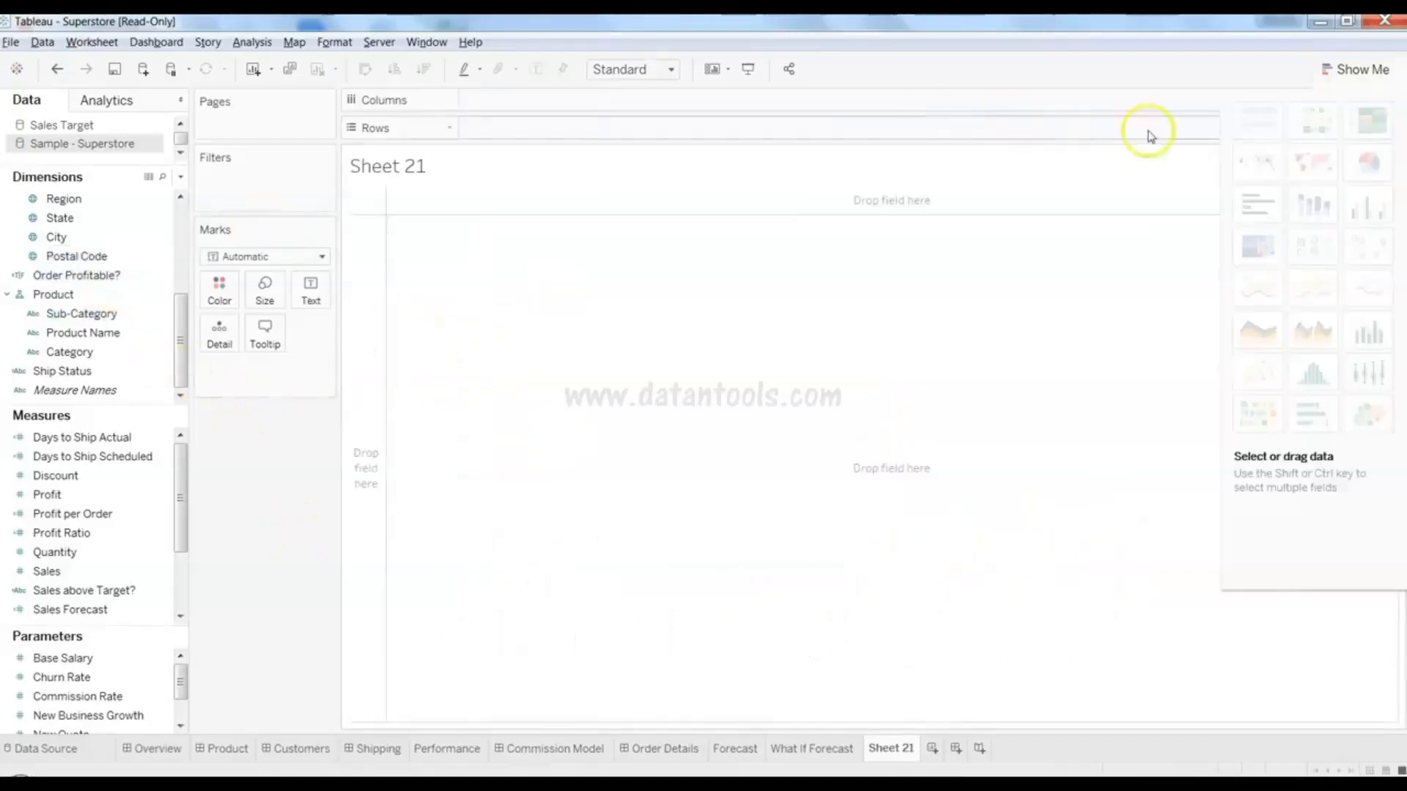
pyautogui.moveTo(1246, 131)
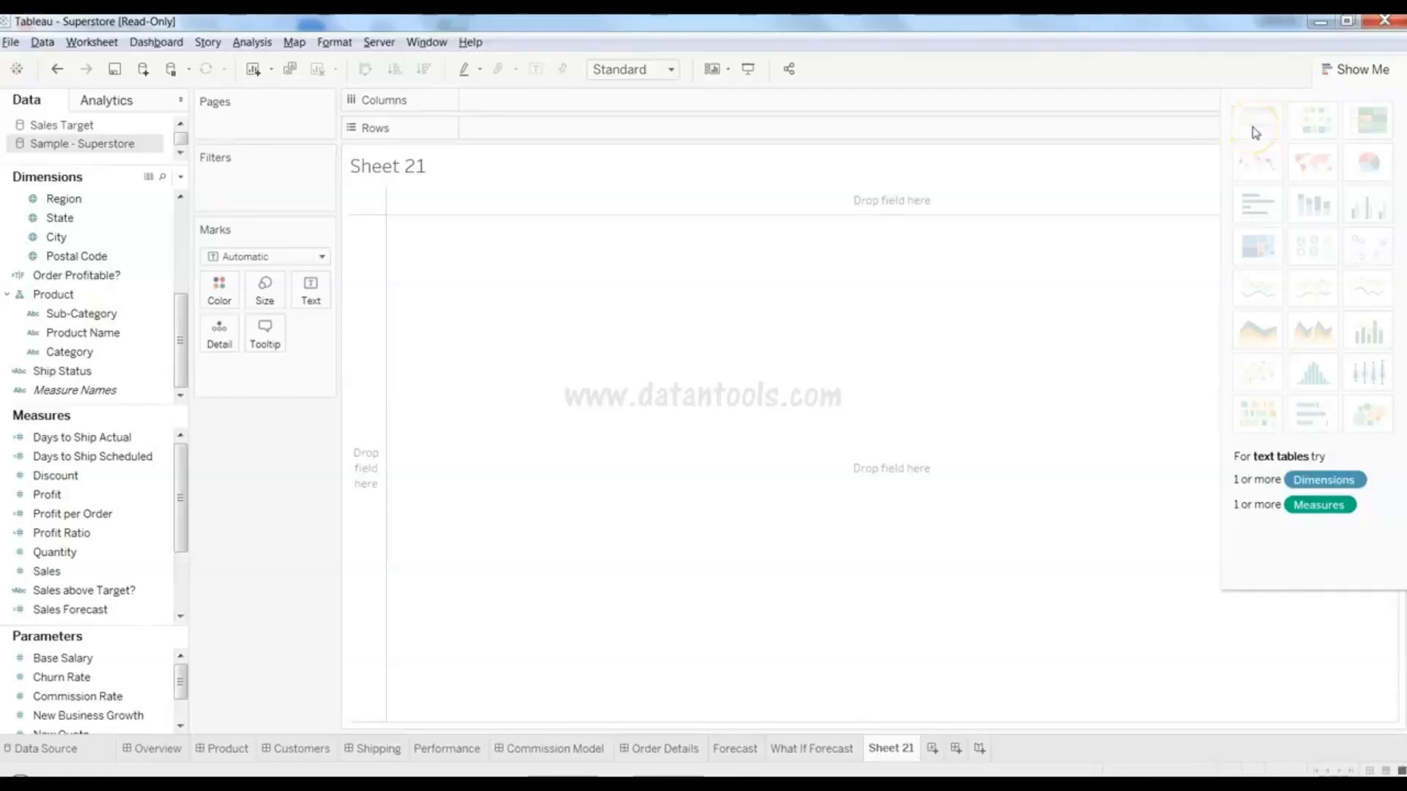
pyautogui.click(1357, 69)
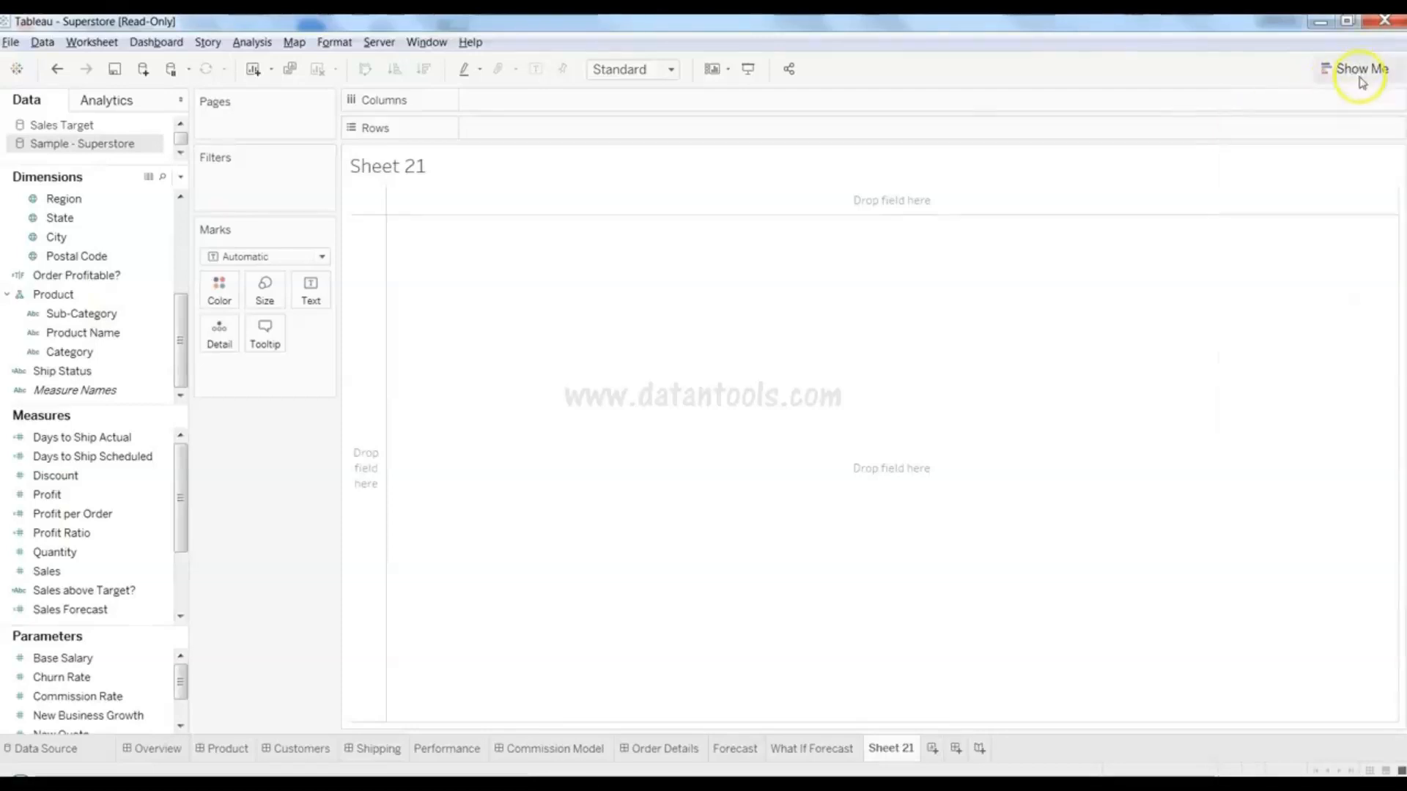
pyautogui.click(129, 571)
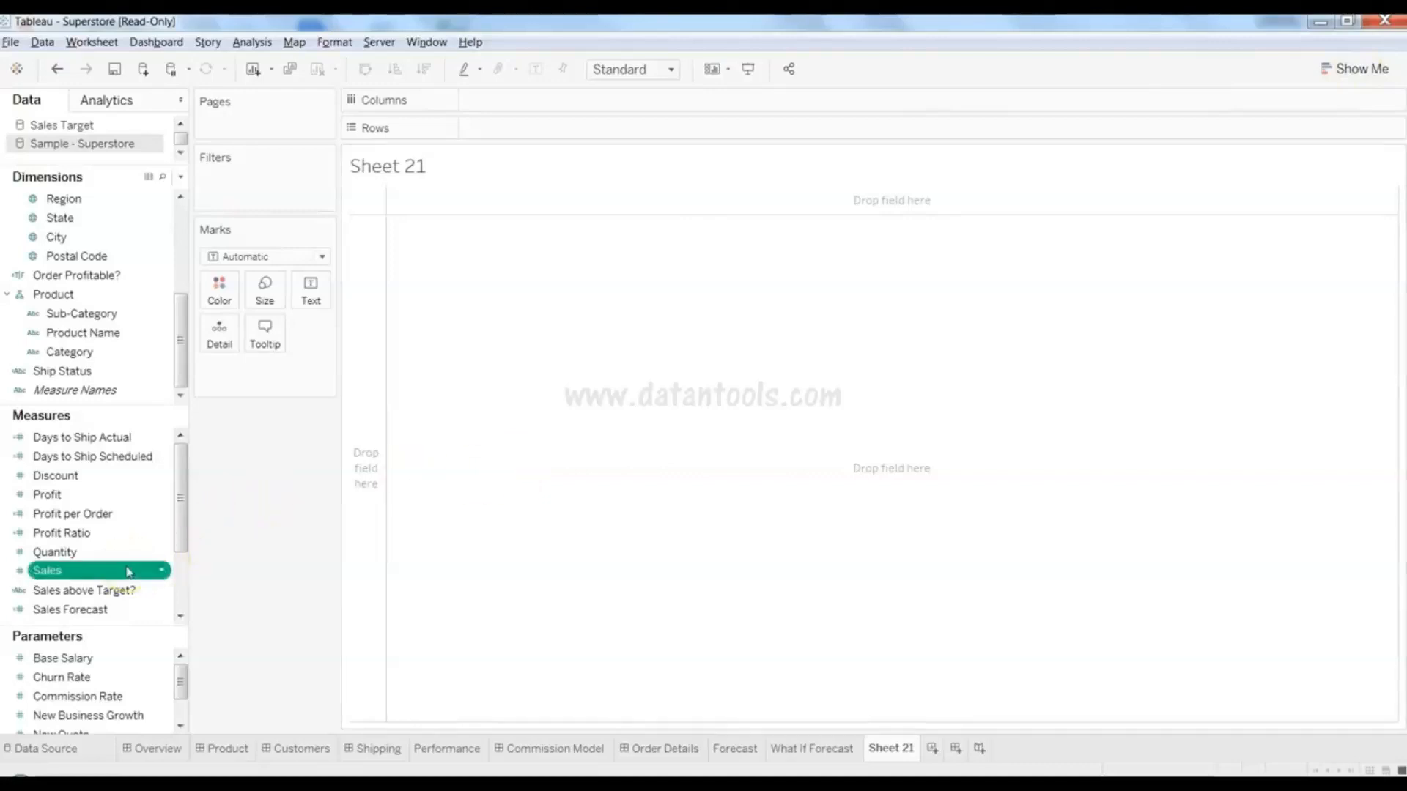
pyautogui.keyDown('ctrl'); pyautogui.click(103, 316); pyautogui.keyUp('ctrl')
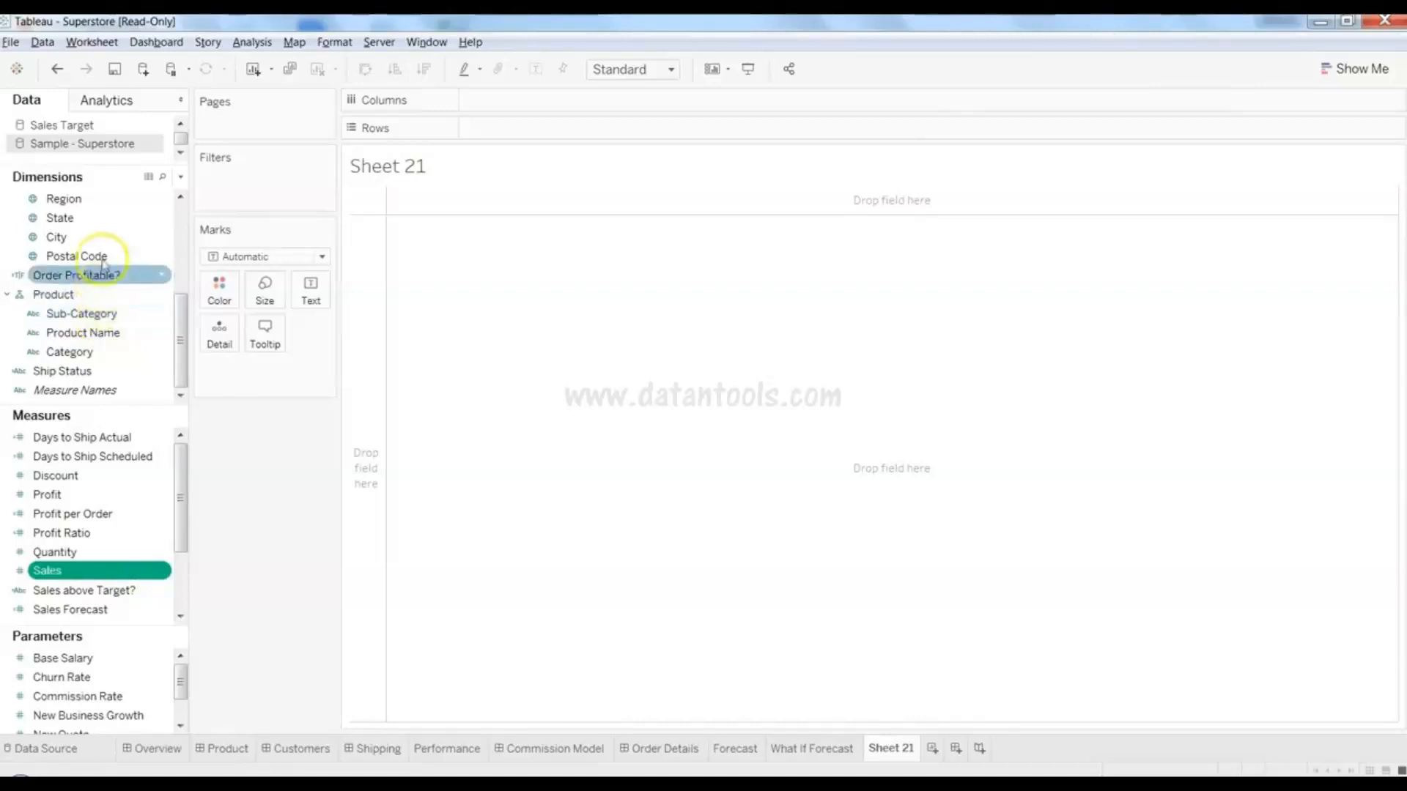
pyautogui.keyDown('ctrl'); pyautogui.click(140, 206); pyautogui.keyUp('ctrl')
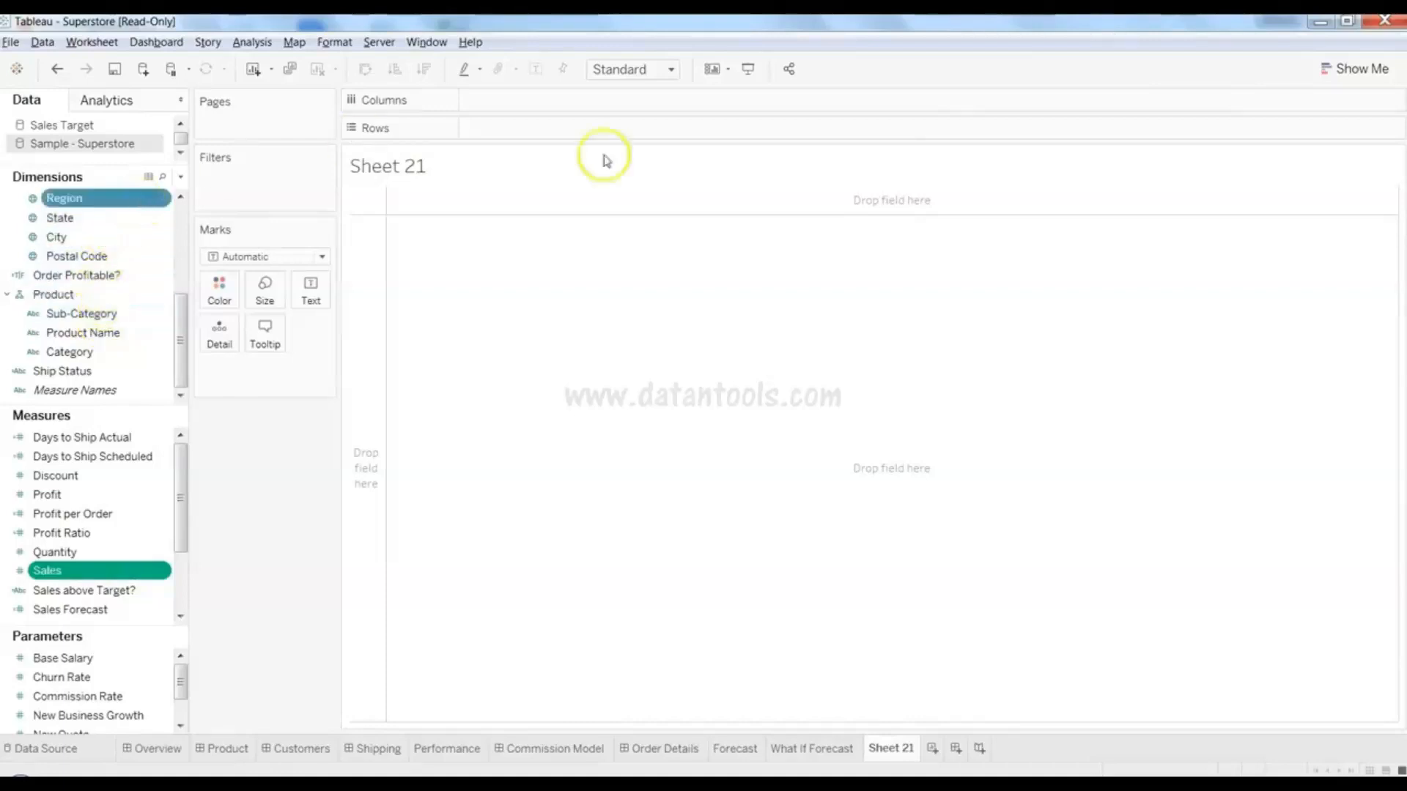
pyautogui.click(1342, 81)
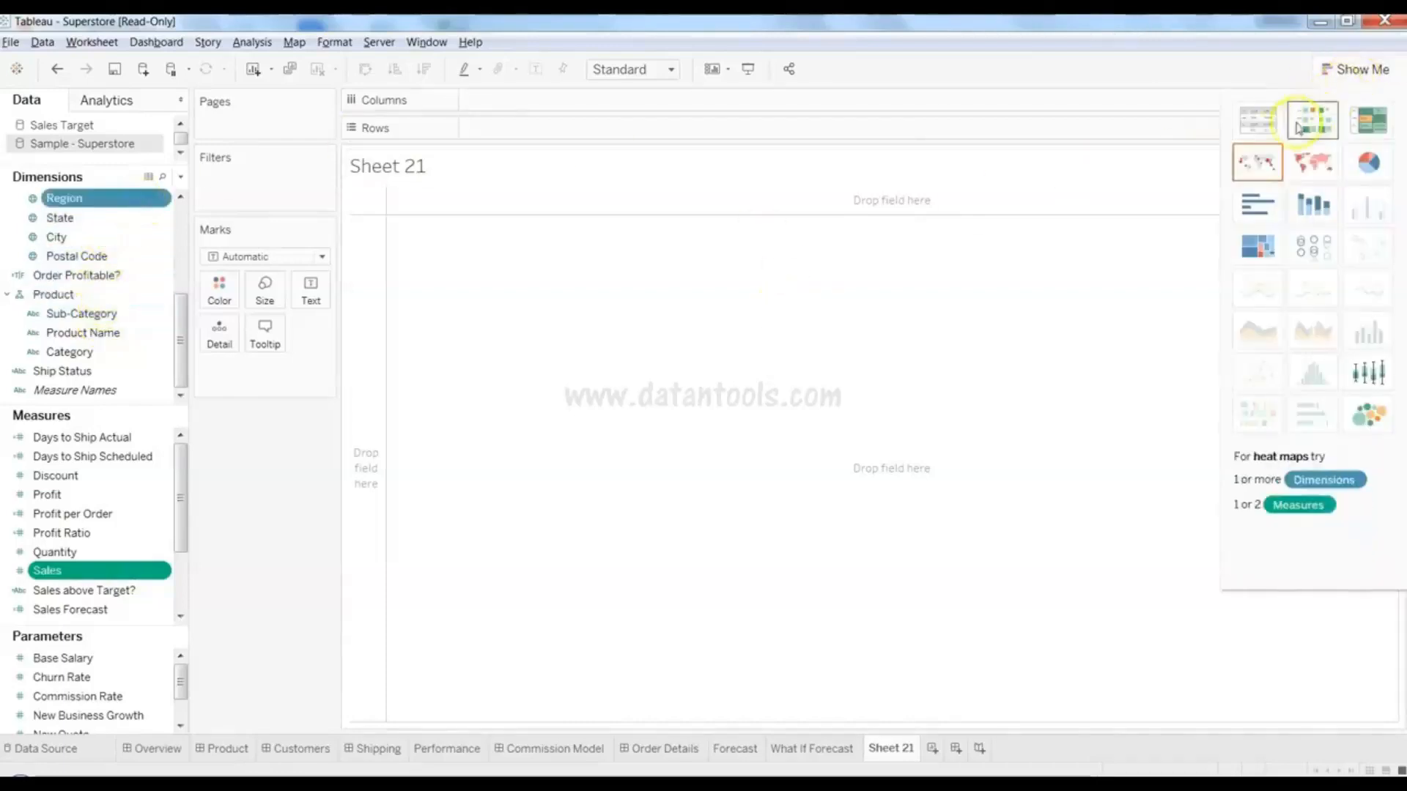
pyautogui.click(1257, 123)
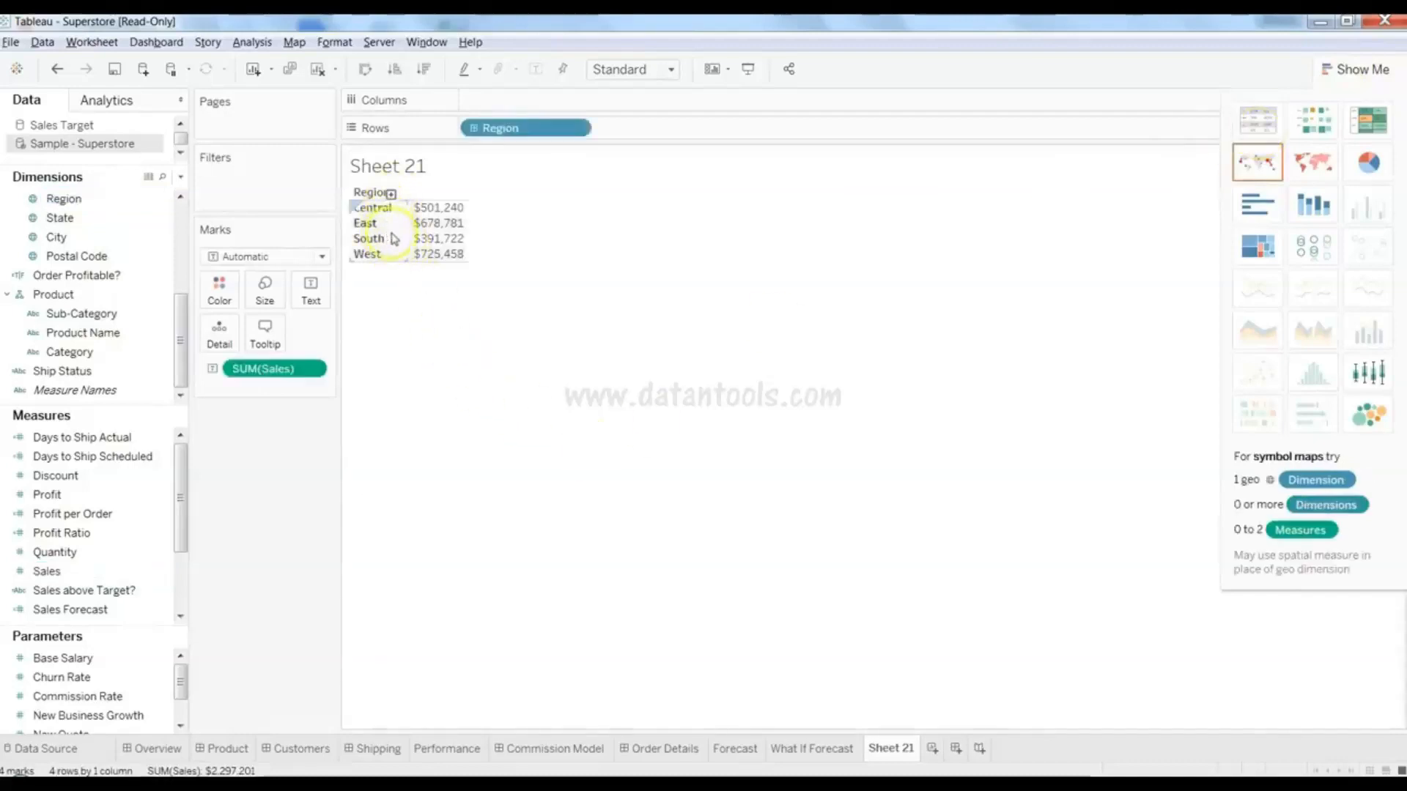
pyautogui.moveTo(442, 218)
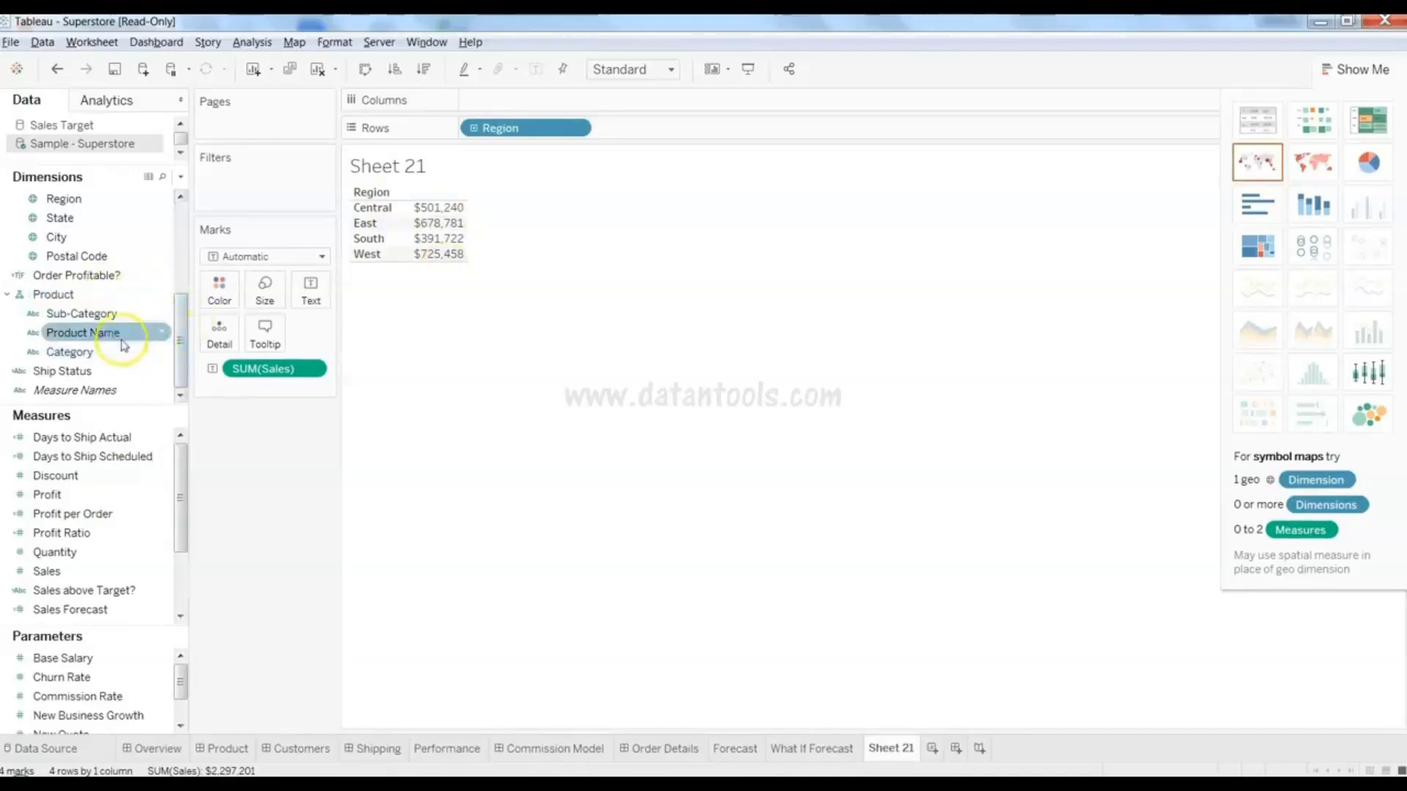
# - Add Sub-Category to the table and swap so sub-categories become rows, regions columns
pyautogui.moveTo(117, 314); pyautogui.dragTo(436, 195)
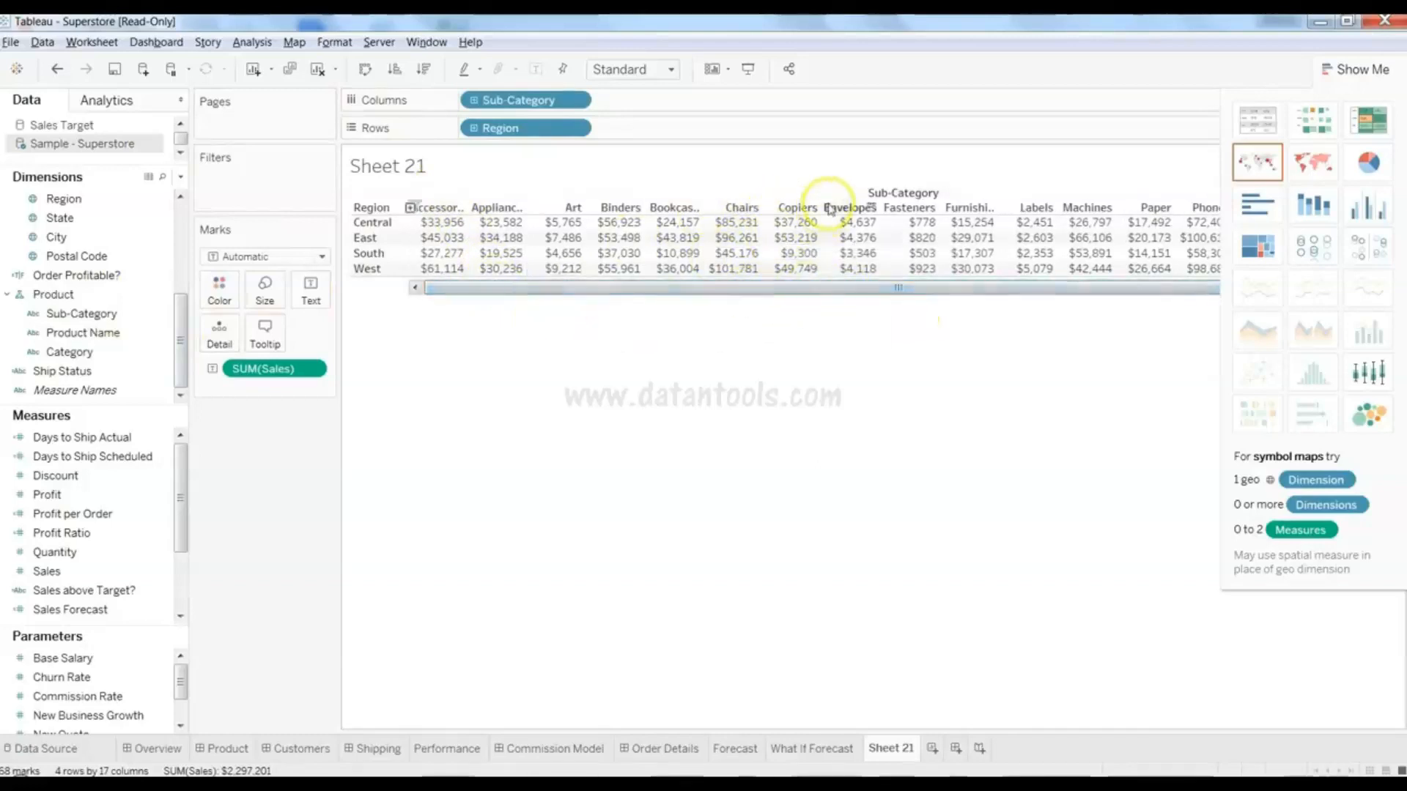
pyautogui.moveTo(452, 235)
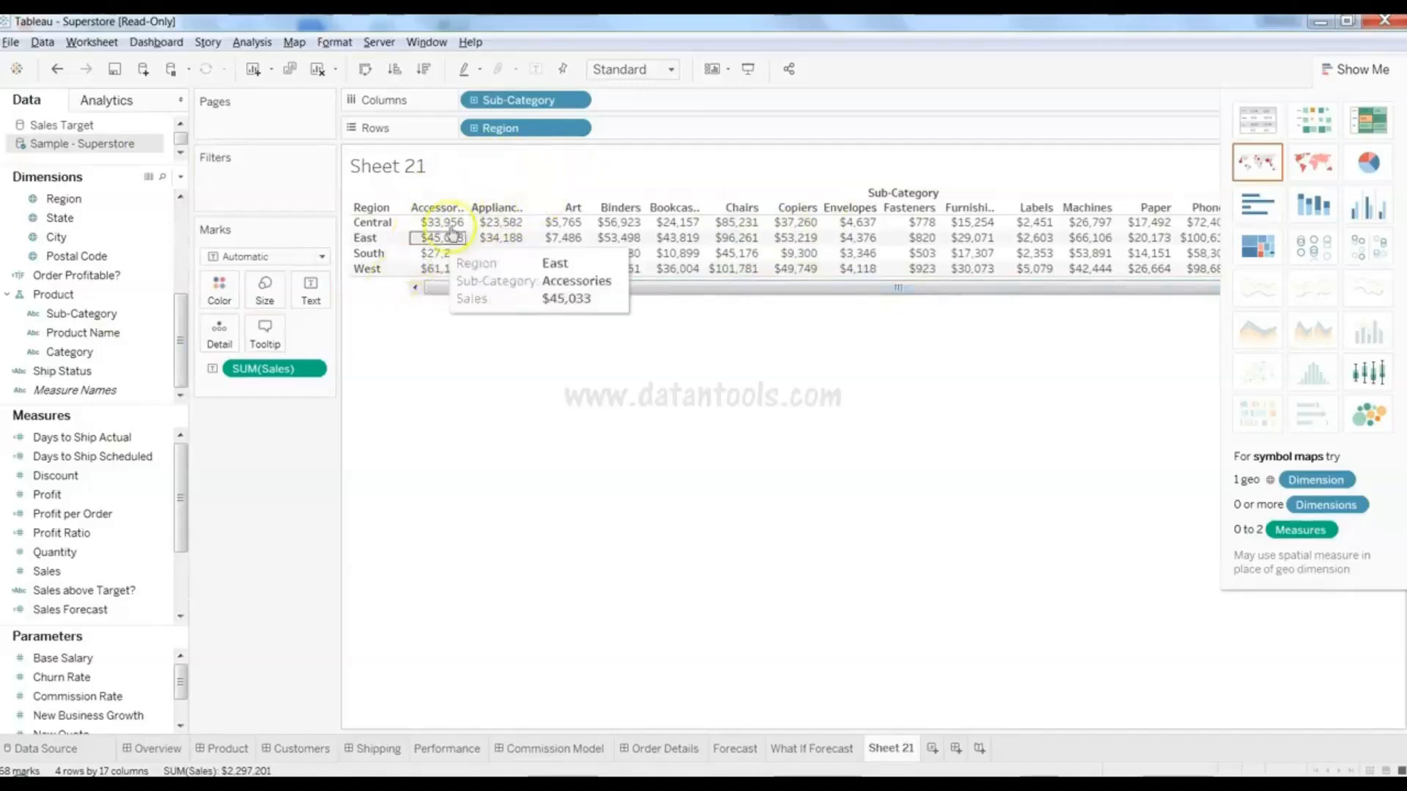
pyautogui.click(365, 71)
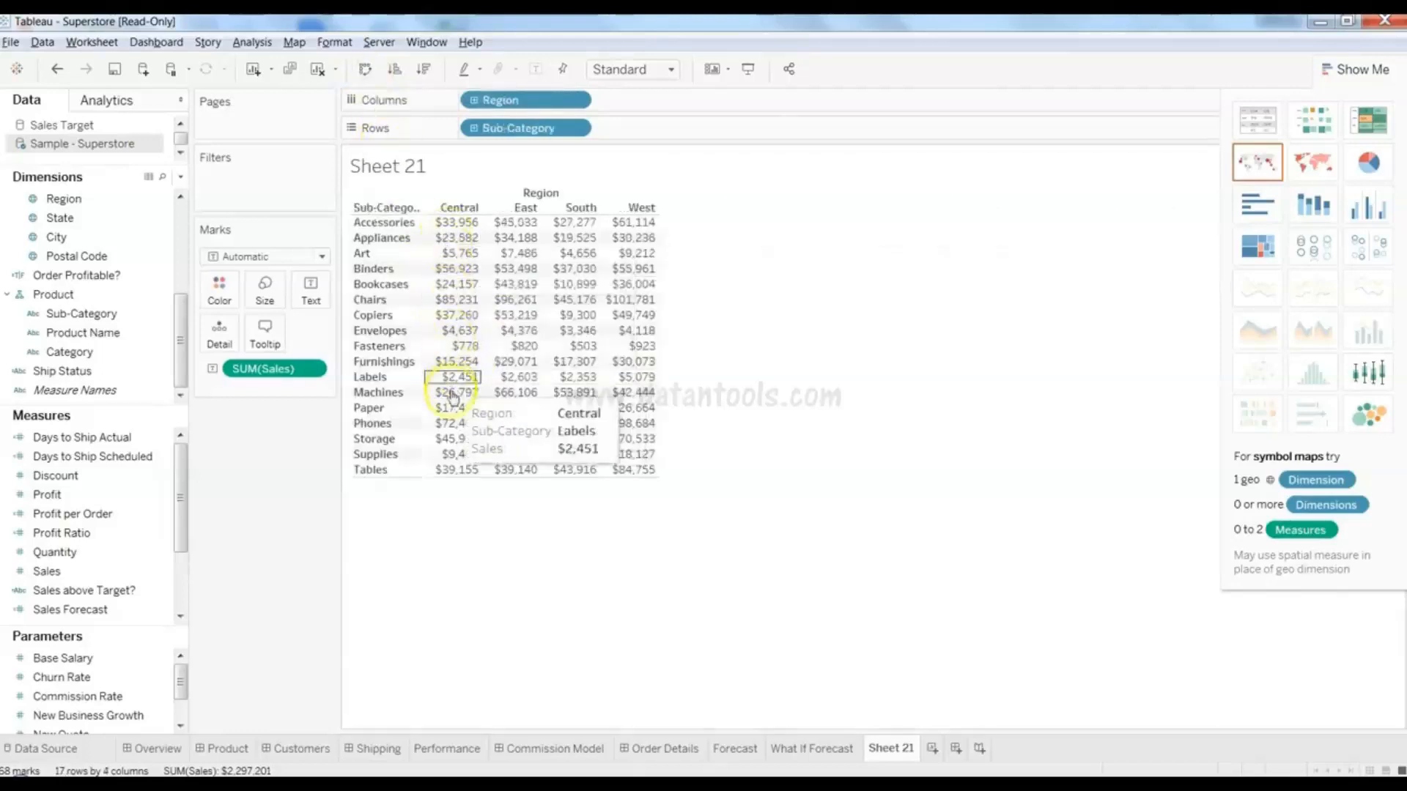
pyautogui.moveTo(475, 440)
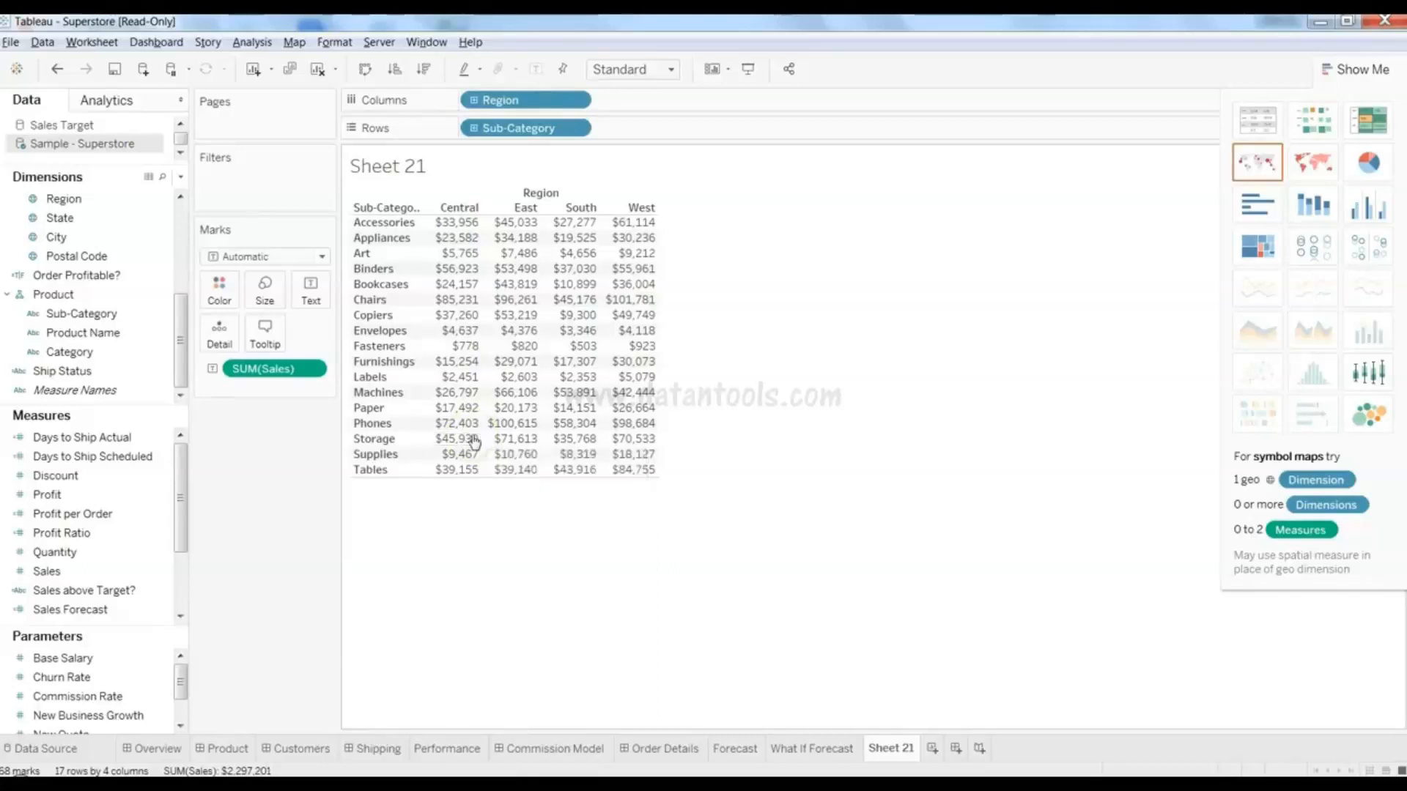
pyautogui.moveTo(554, 308)
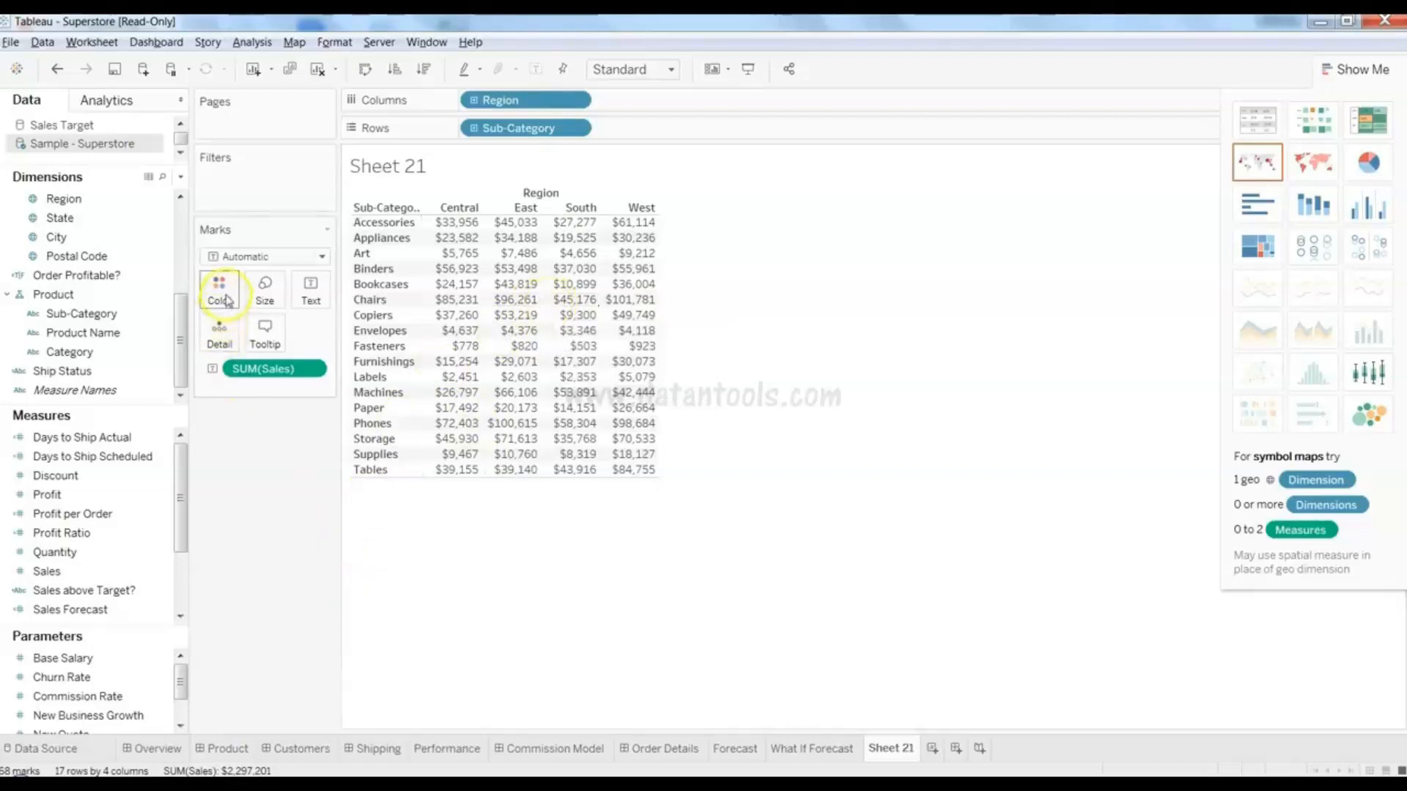
# - Select the Profit and then the Discount measure in the Data pane
pyautogui.click(128, 498)
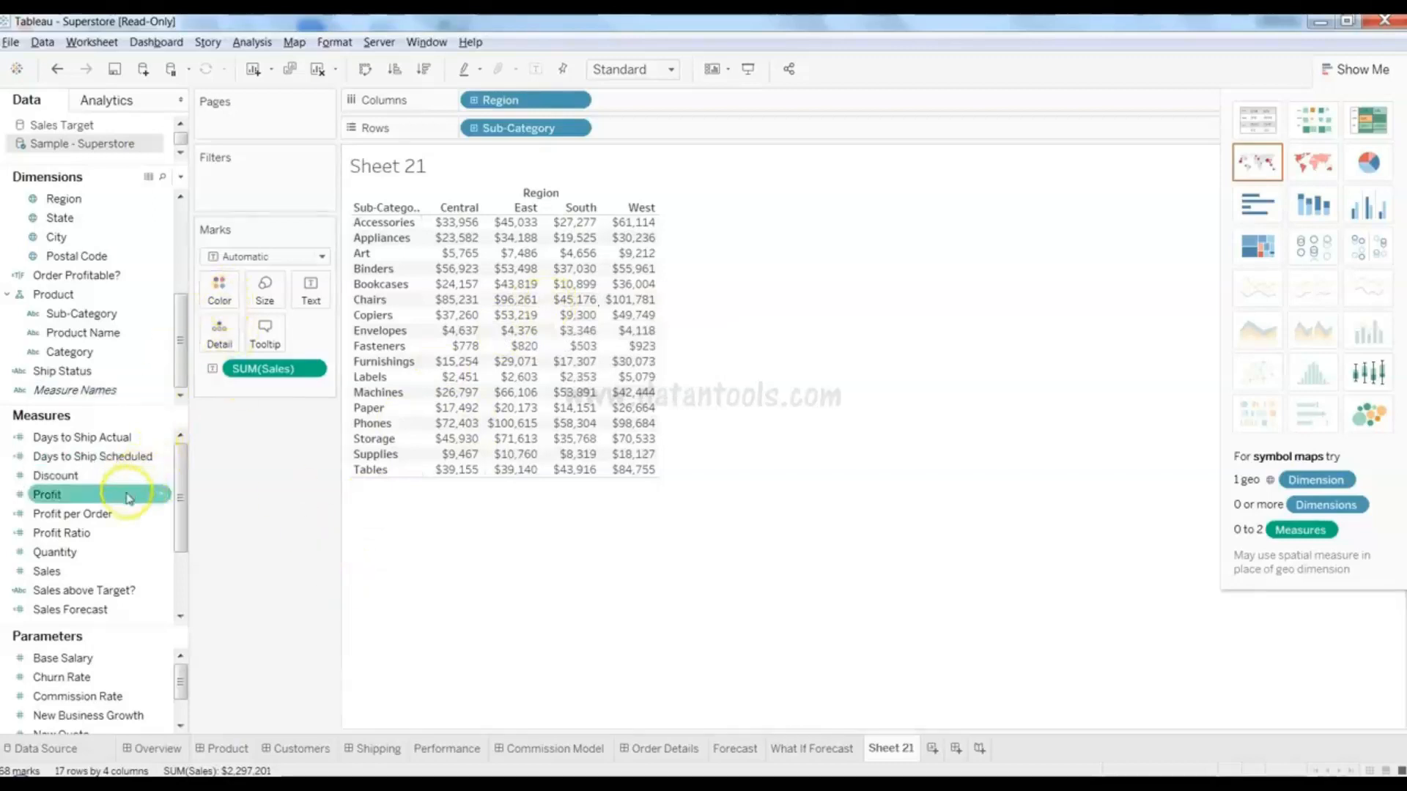
pyautogui.moveTo(516, 269)
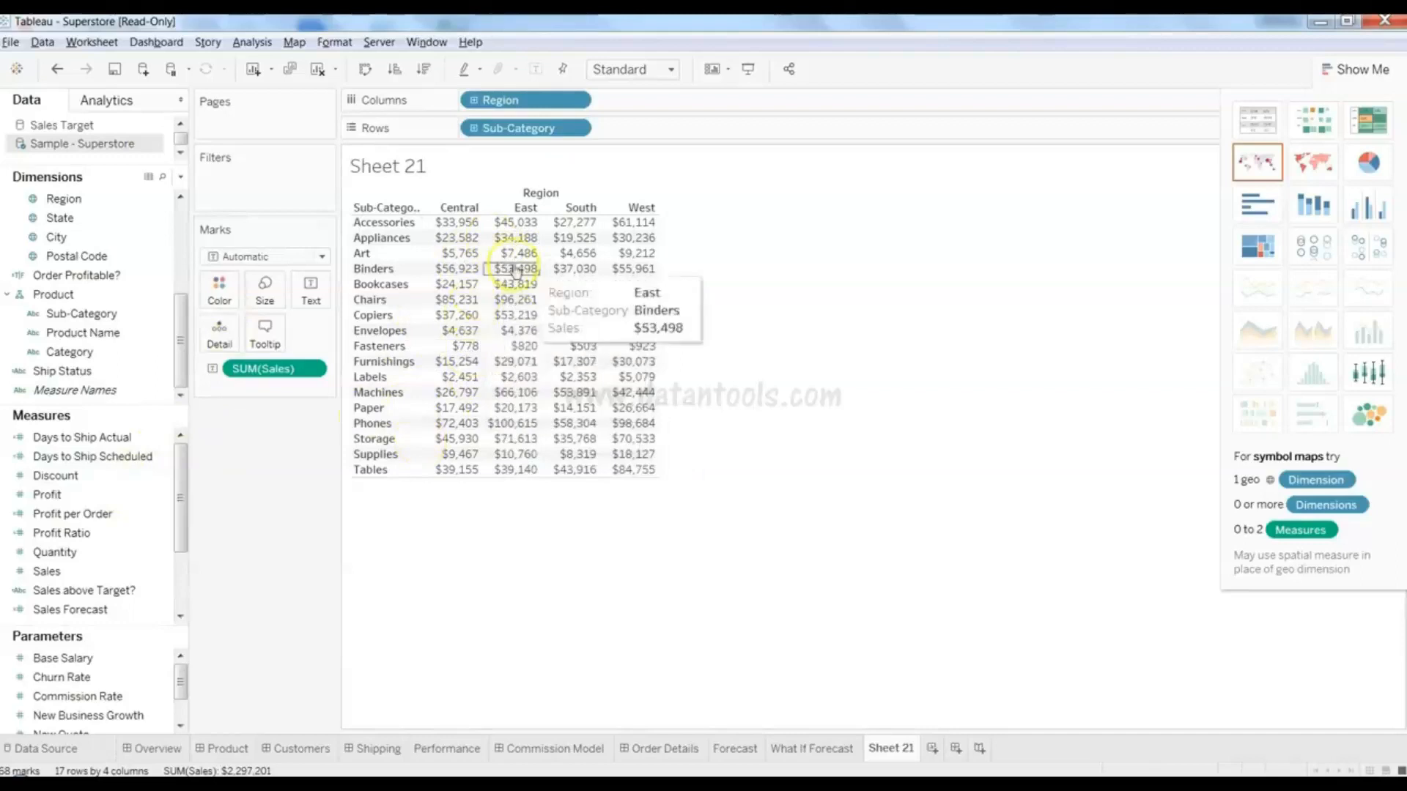
pyautogui.moveTo(564, 351)
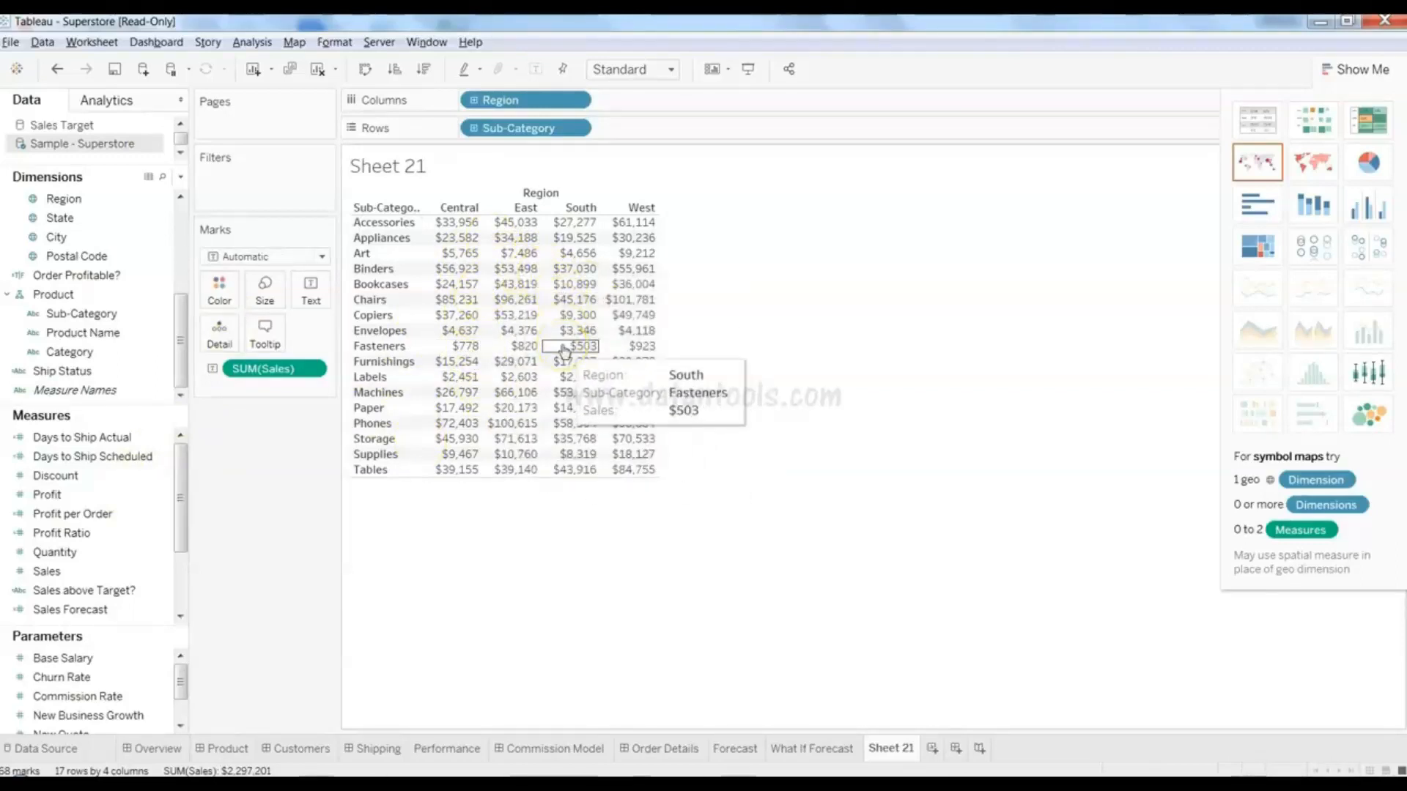
pyautogui.moveTo(491, 343)
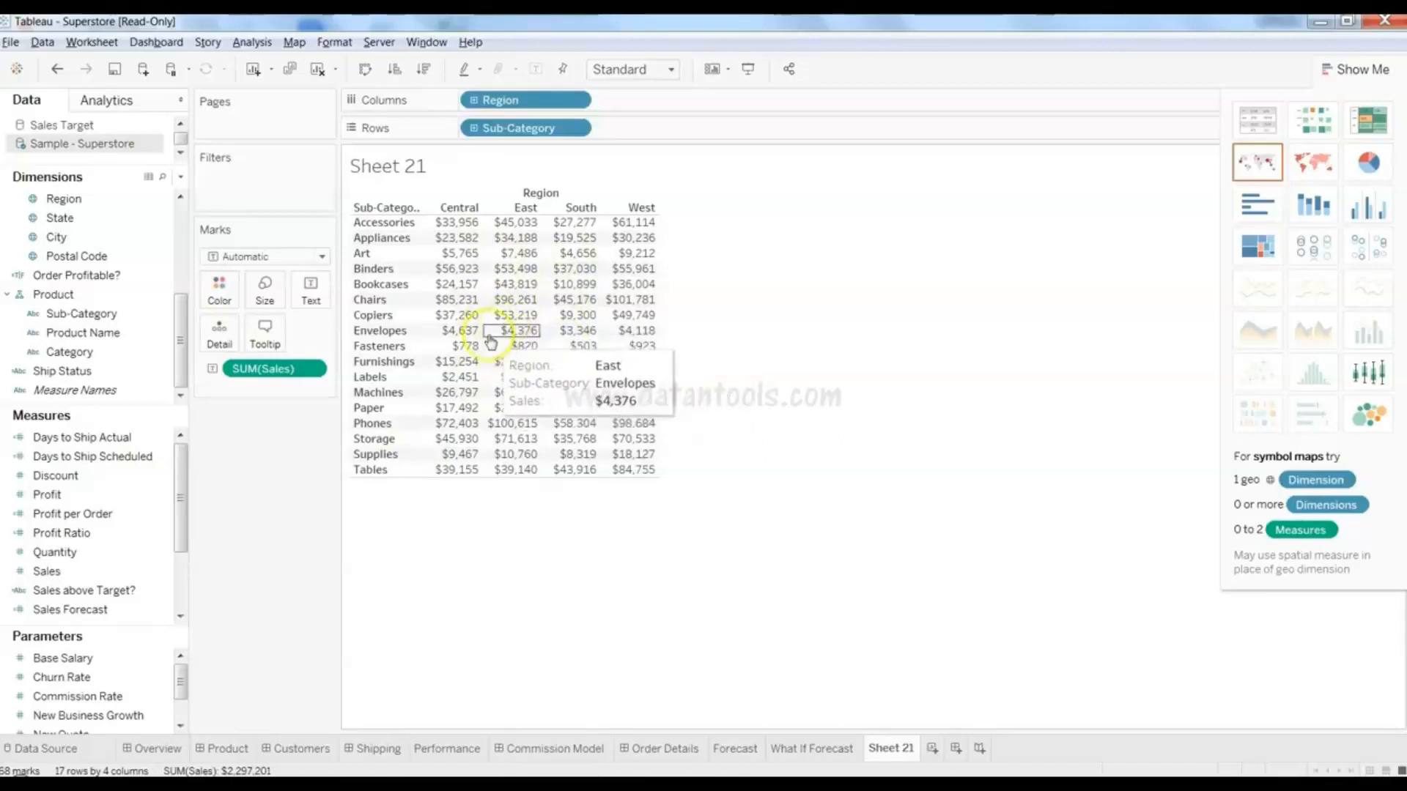
pyautogui.moveTo(467, 304)
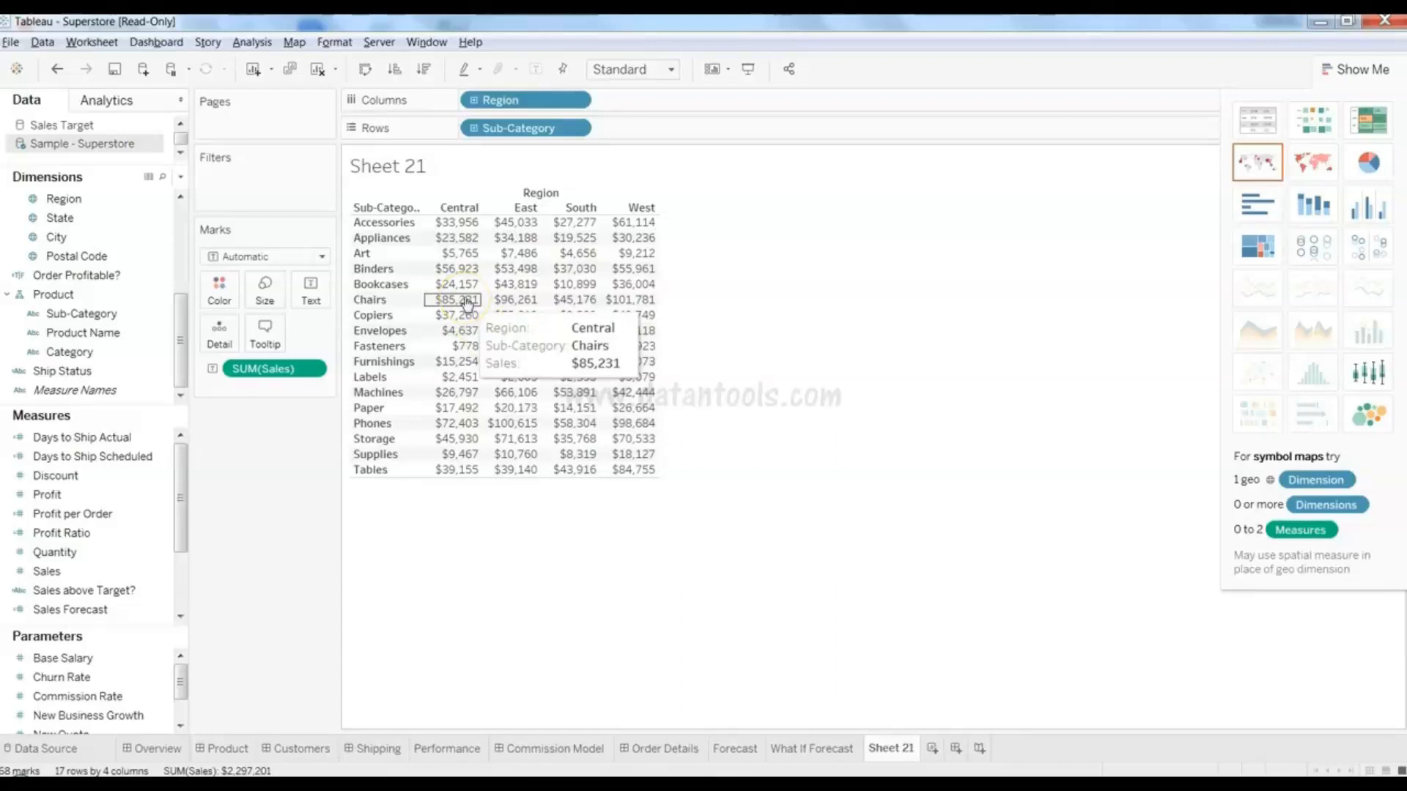
pyautogui.click(127, 478)
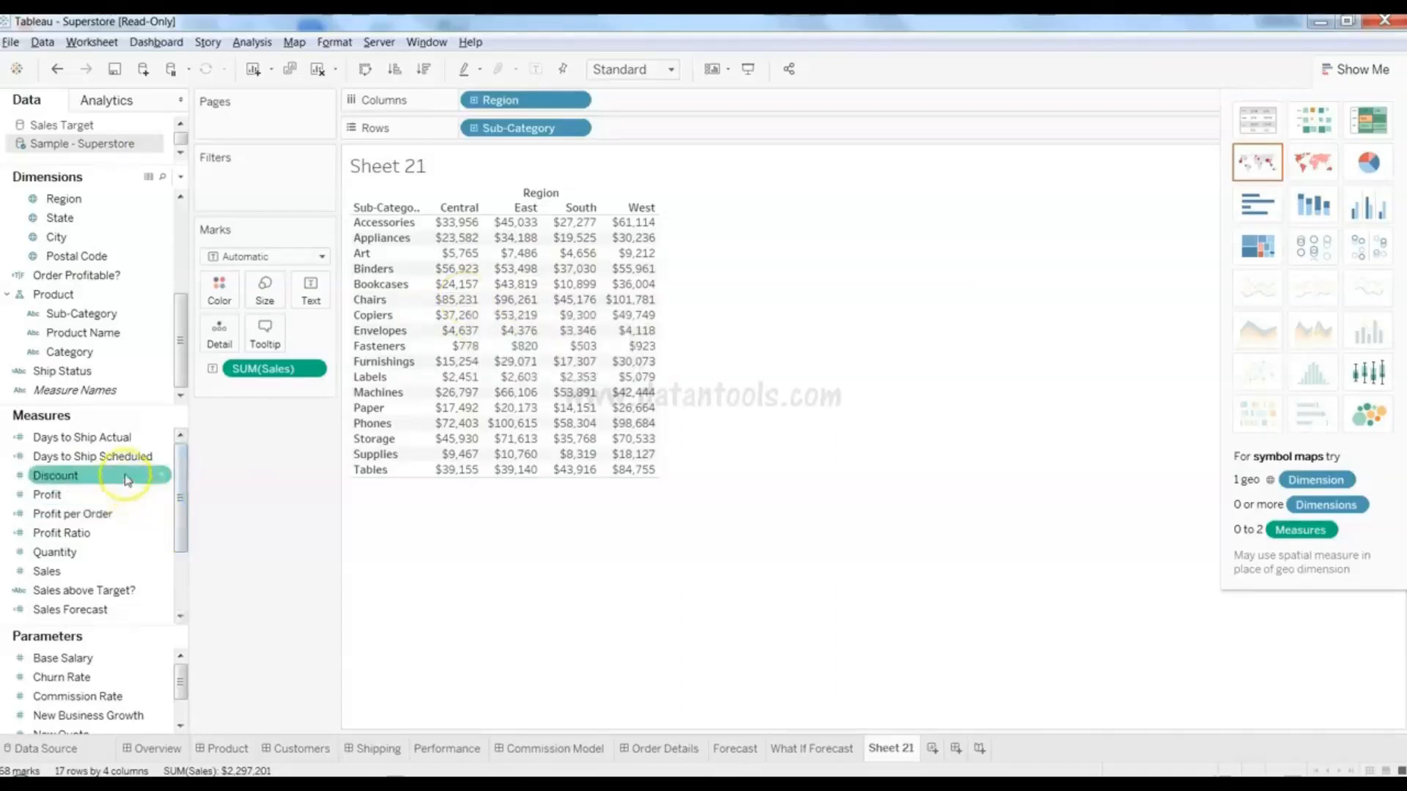
# - Colour by Profit, then drop Profit and Discount from Color, leaving plain sales like West Chairs $101,781
pyautogui.moveTo(111, 498); pyautogui.dragTo(220, 289)
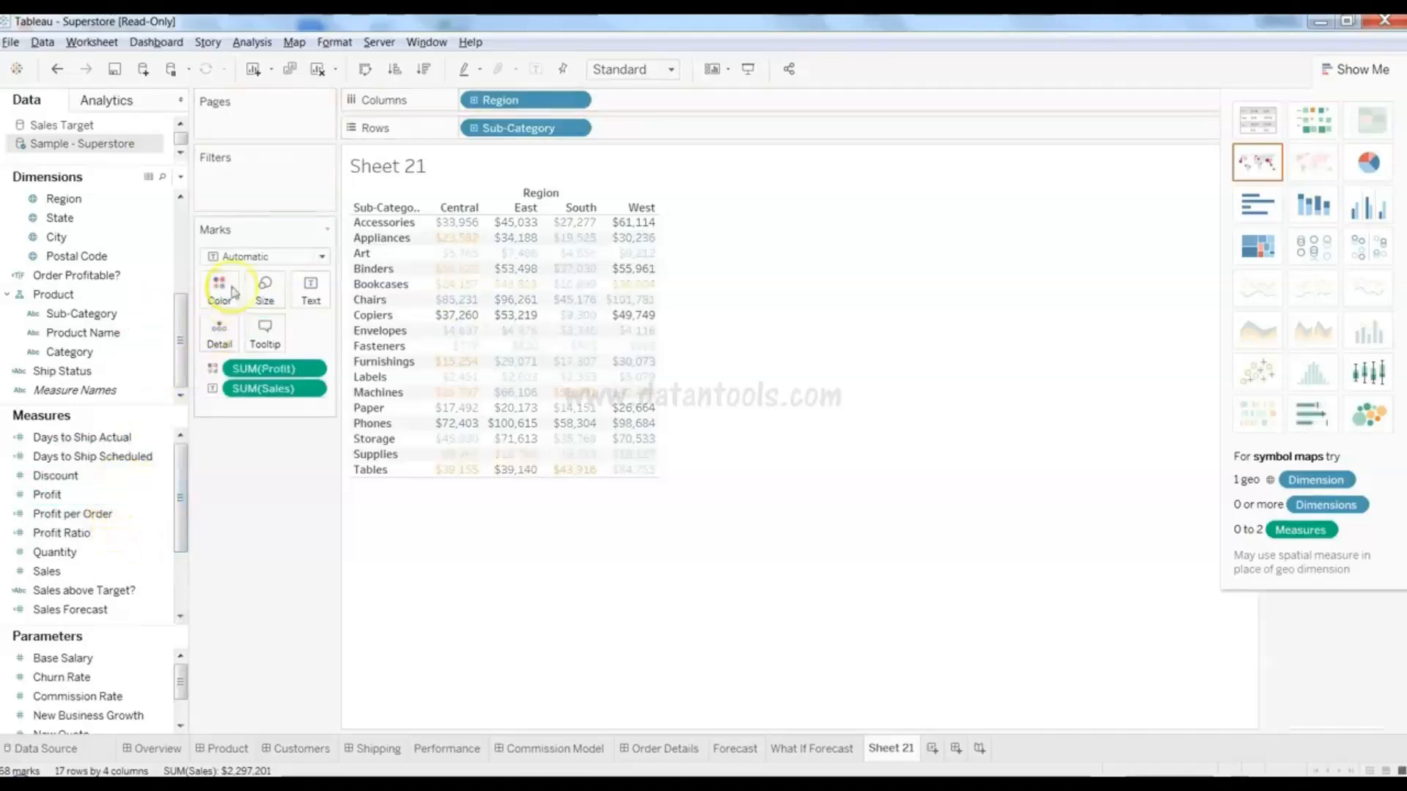
pyautogui.click(1351, 76)
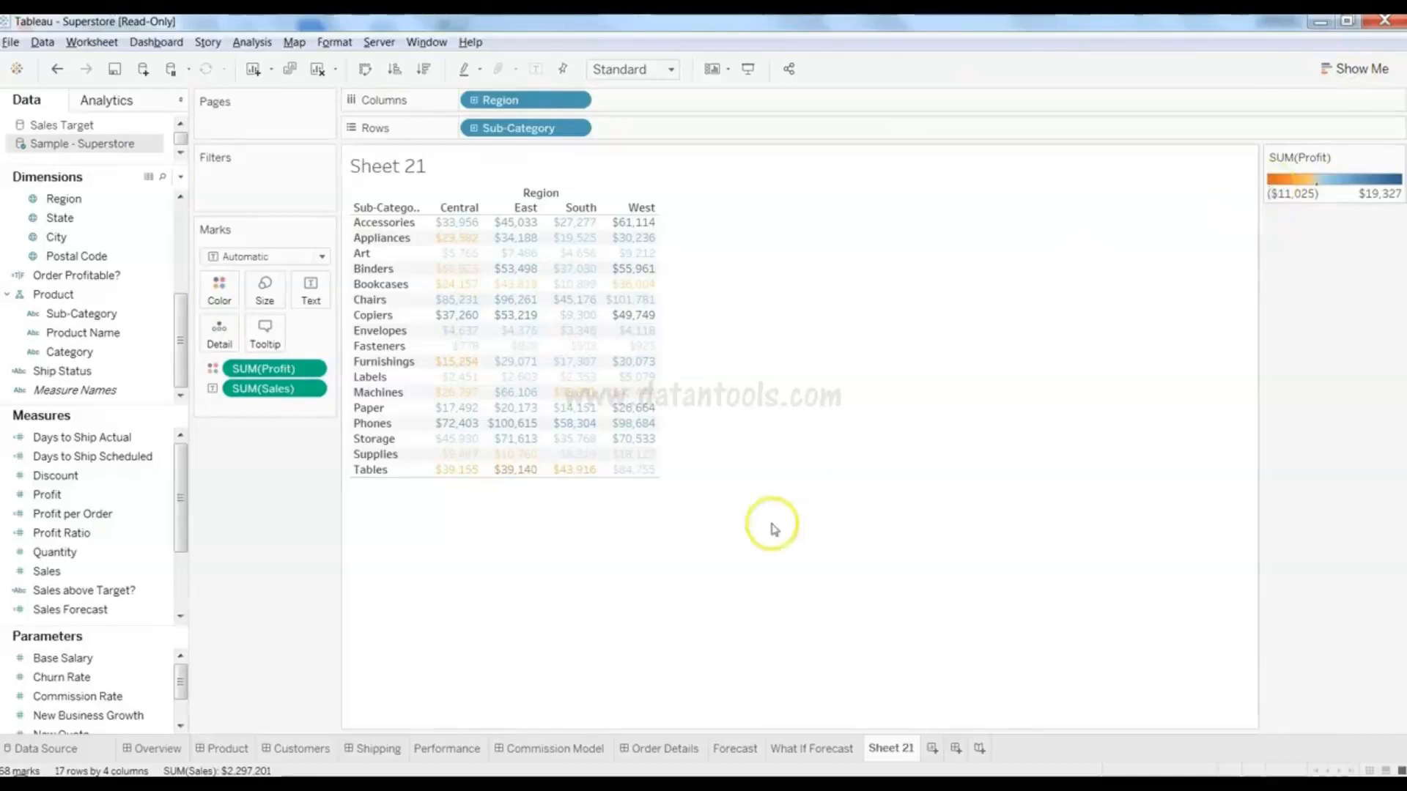
pyautogui.moveTo(513, 475)
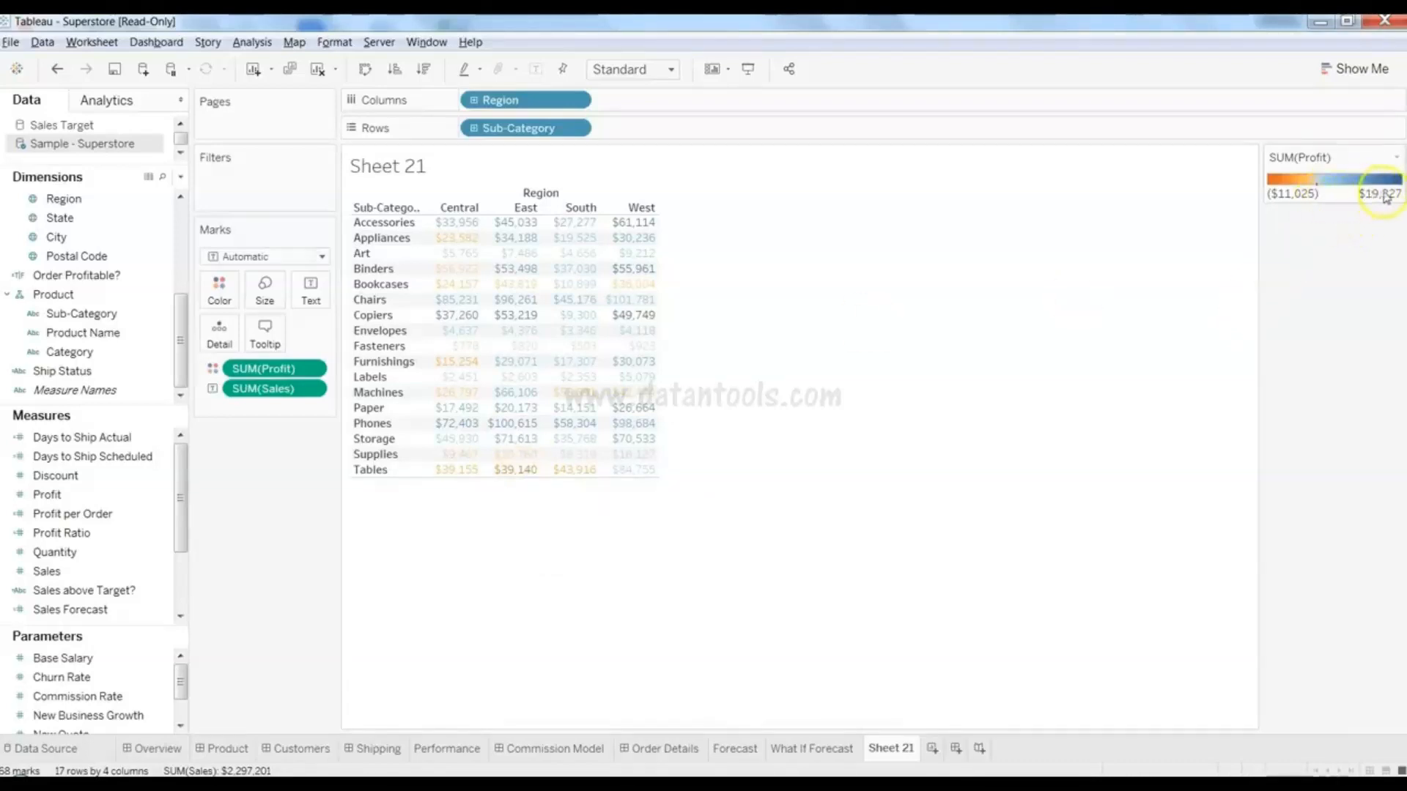
pyautogui.moveTo(458, 319)
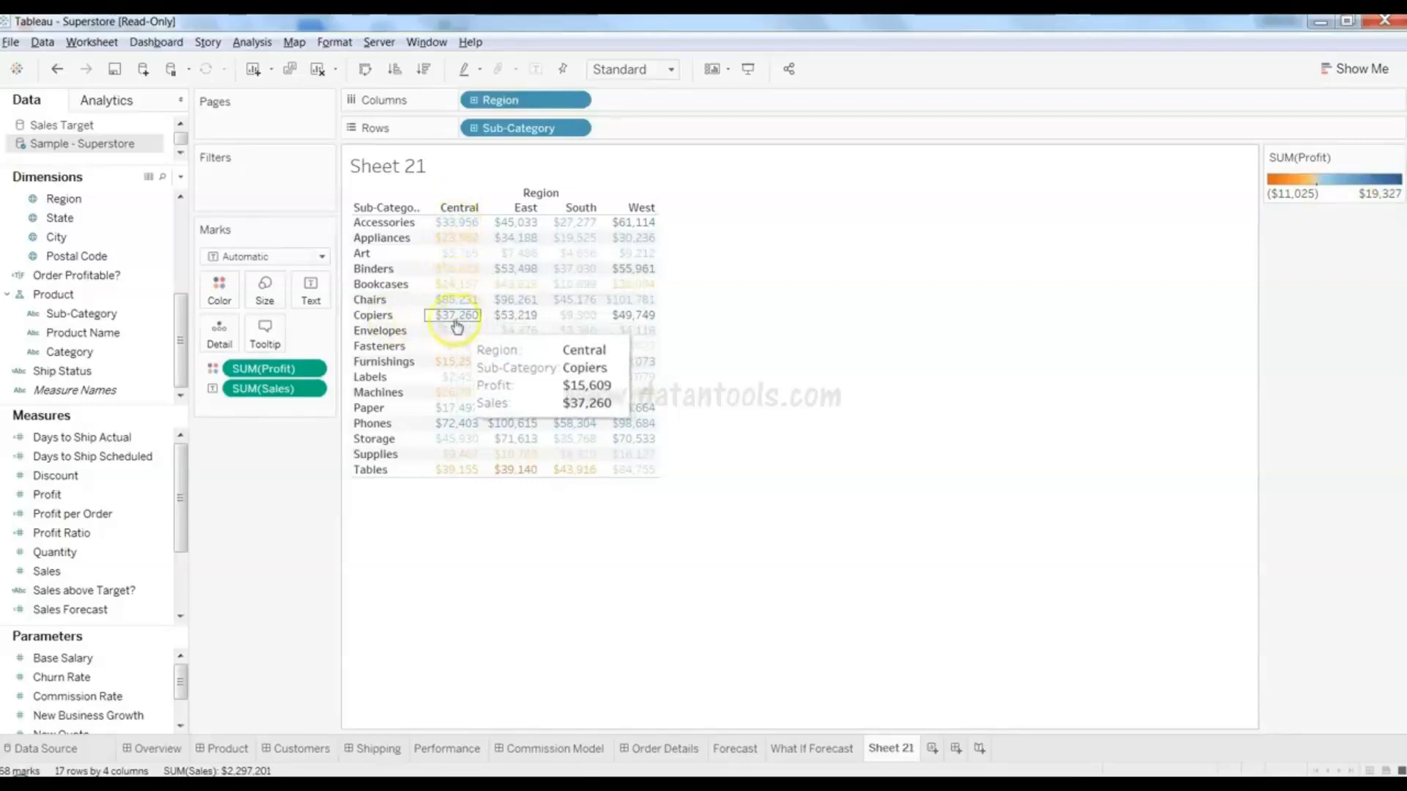
pyautogui.moveTo(646, 313)
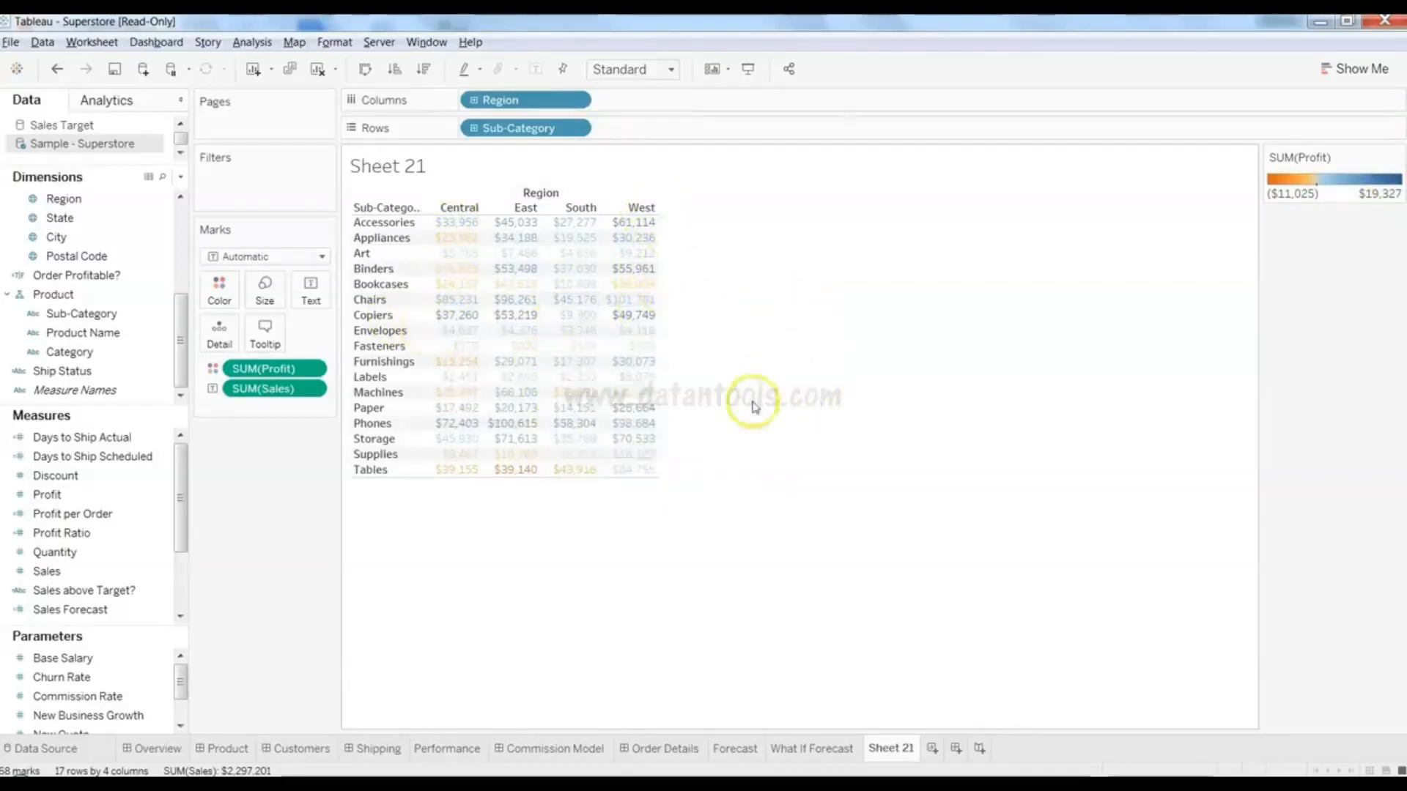
pyautogui.moveTo(527, 311)
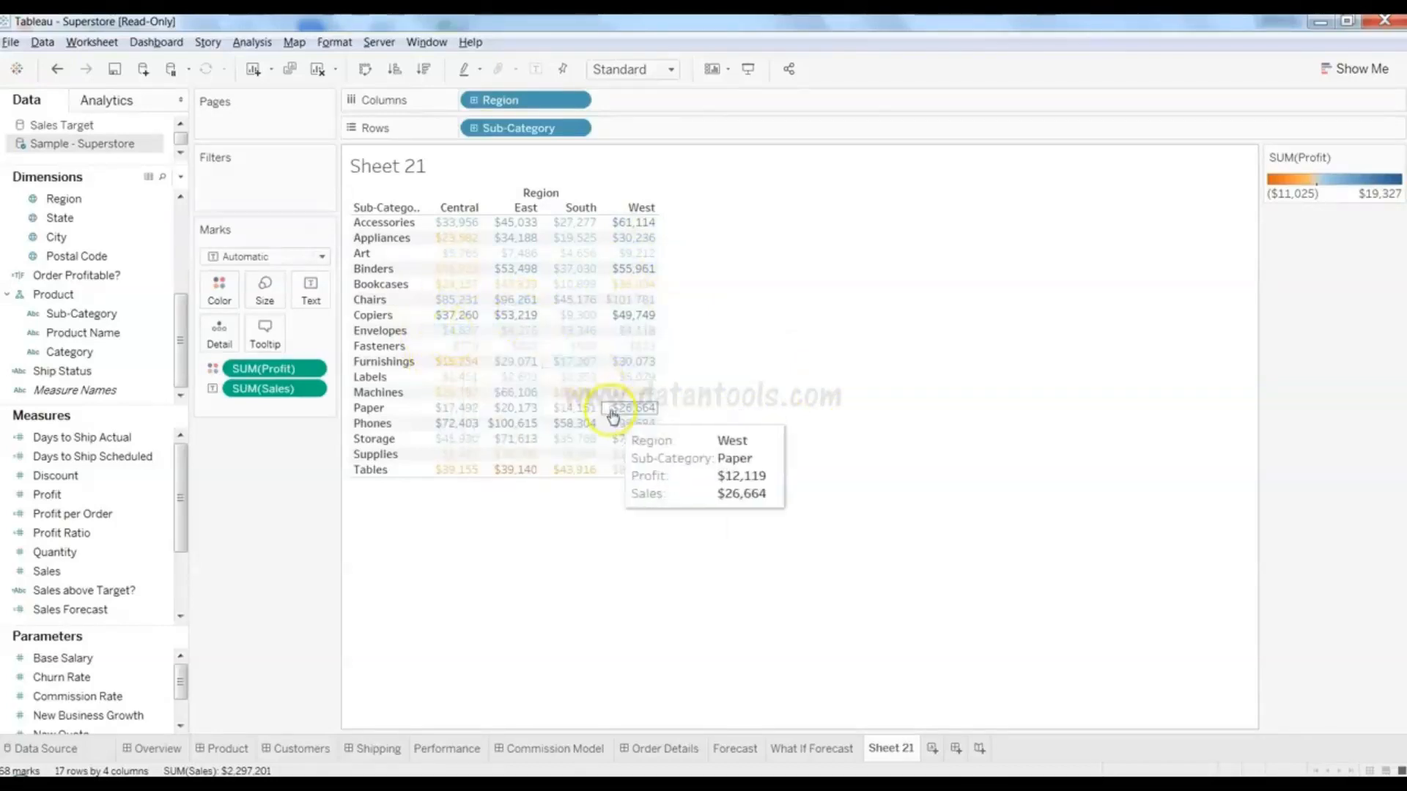
pyautogui.moveTo(265, 368); pyautogui.dragTo(219, 290)
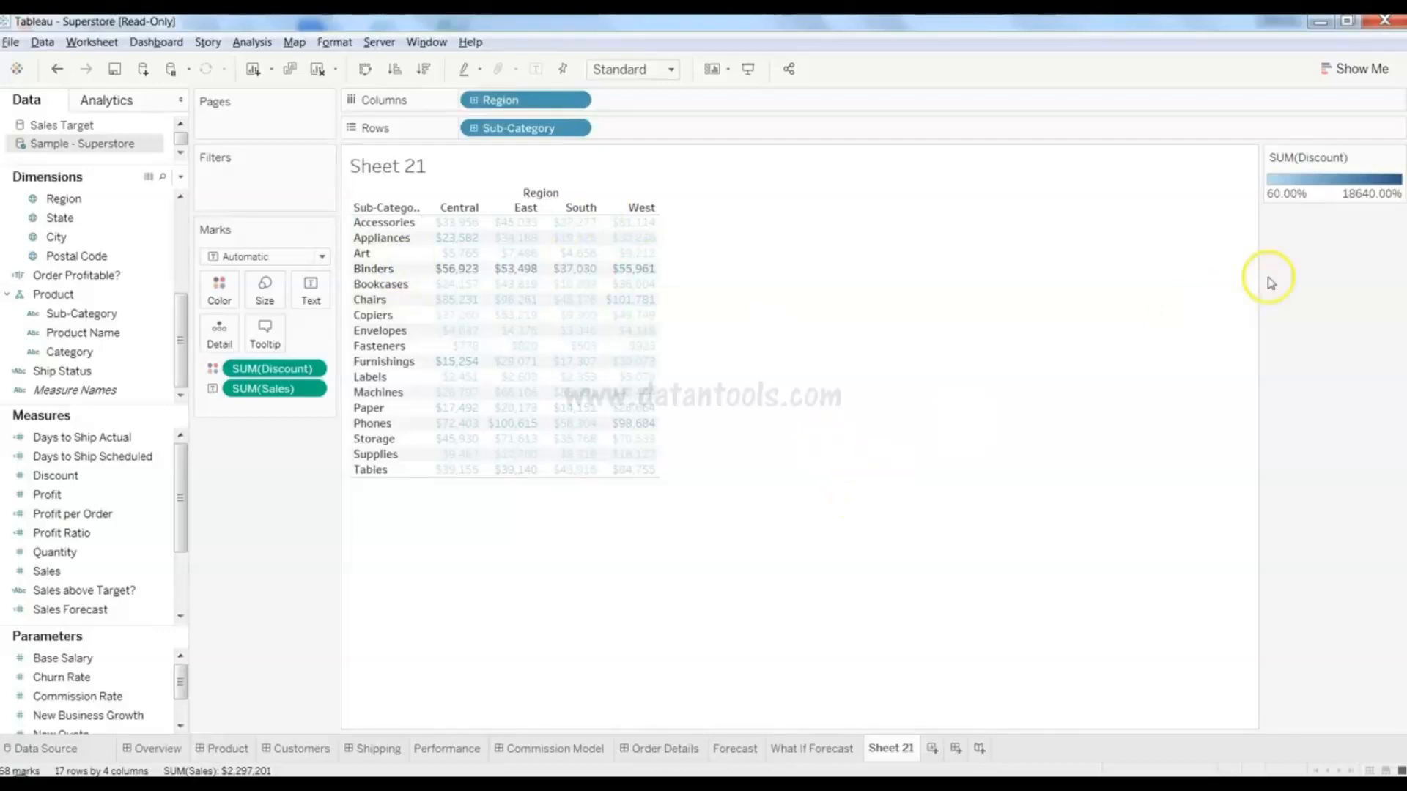
pyautogui.moveTo(293, 364); pyautogui.dragTo(125, 503)
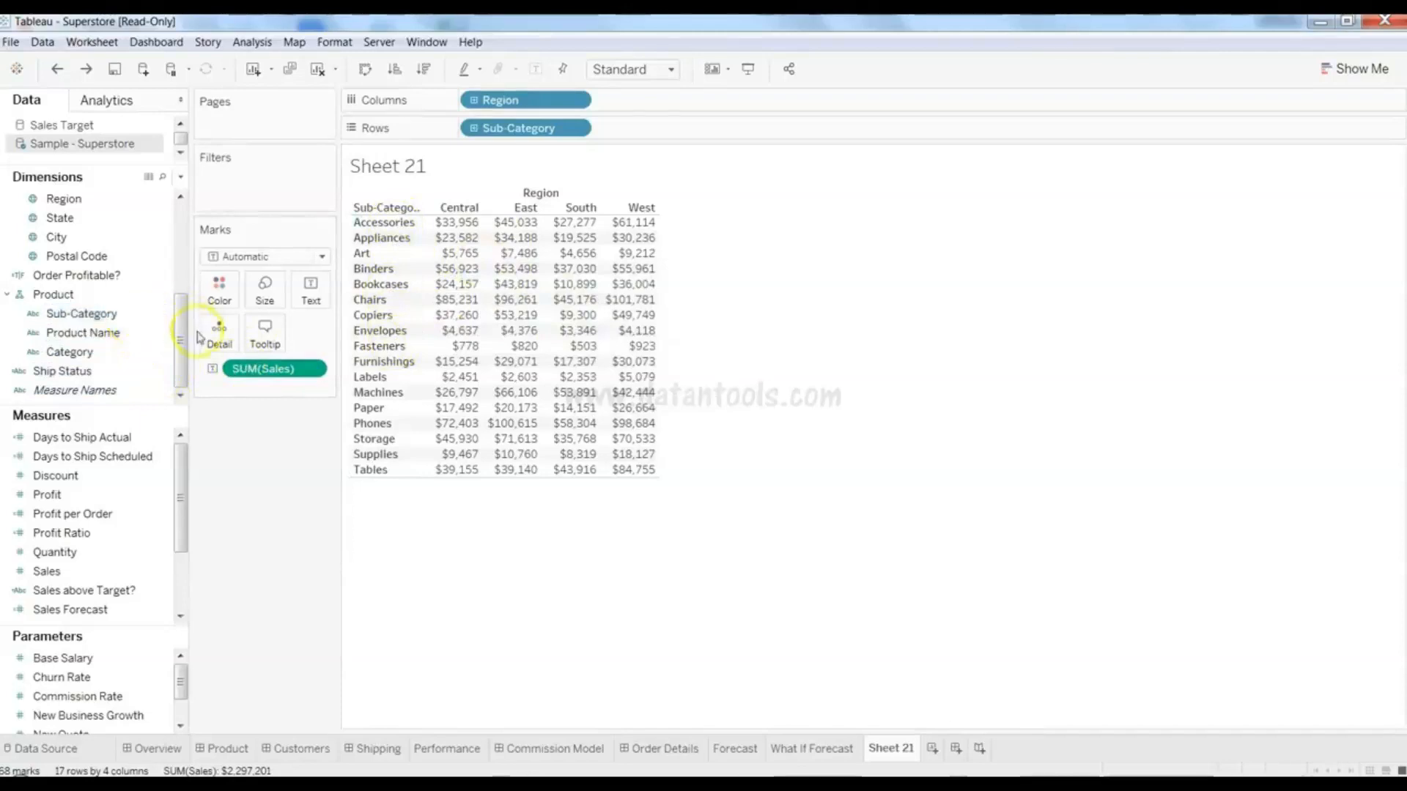
# - Add all Product Name members to Rows, then replace it with Category ahead of Sub-Category
pyautogui.click(107, 339)
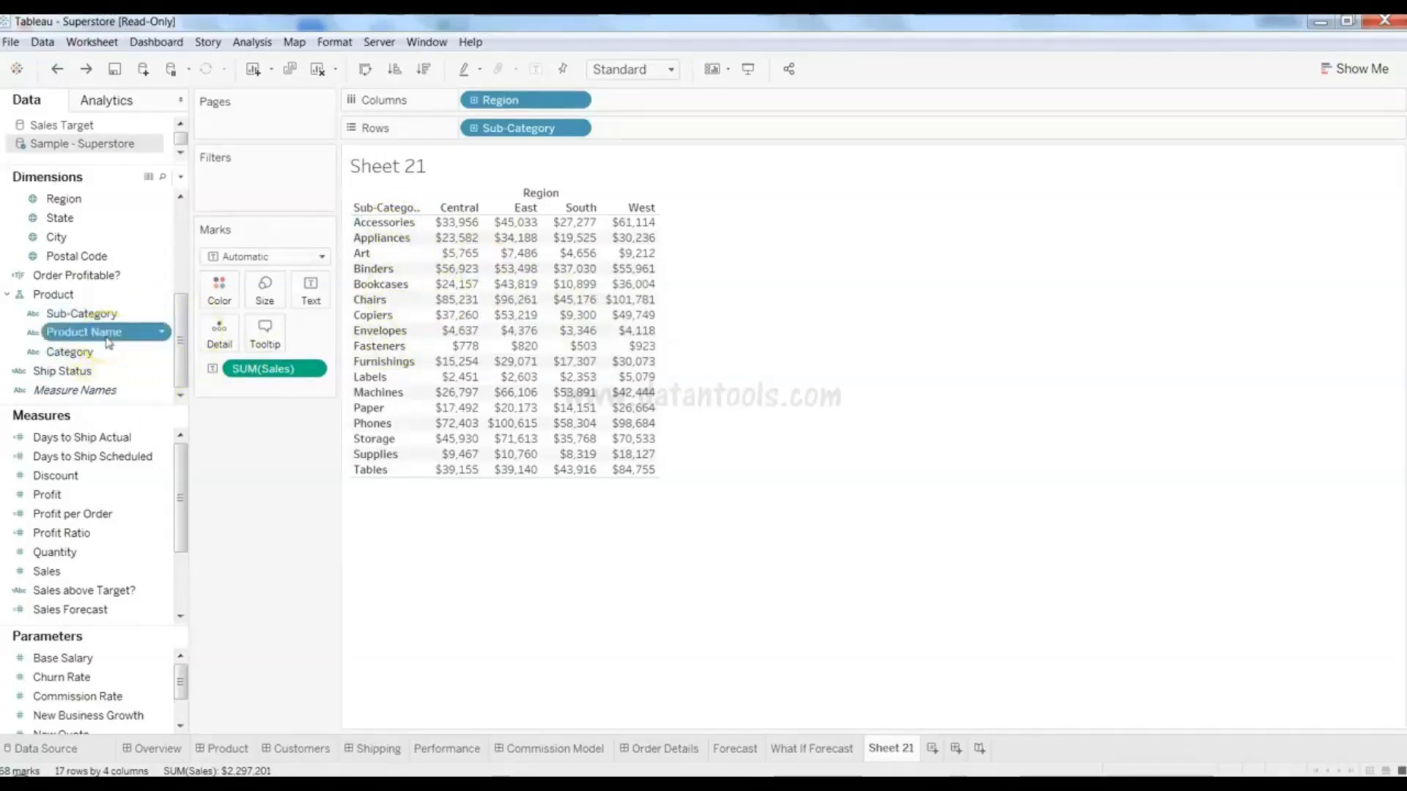
pyautogui.moveTo(108, 343); pyautogui.dragTo(683, 138)
pyautogui.click(718, 395)
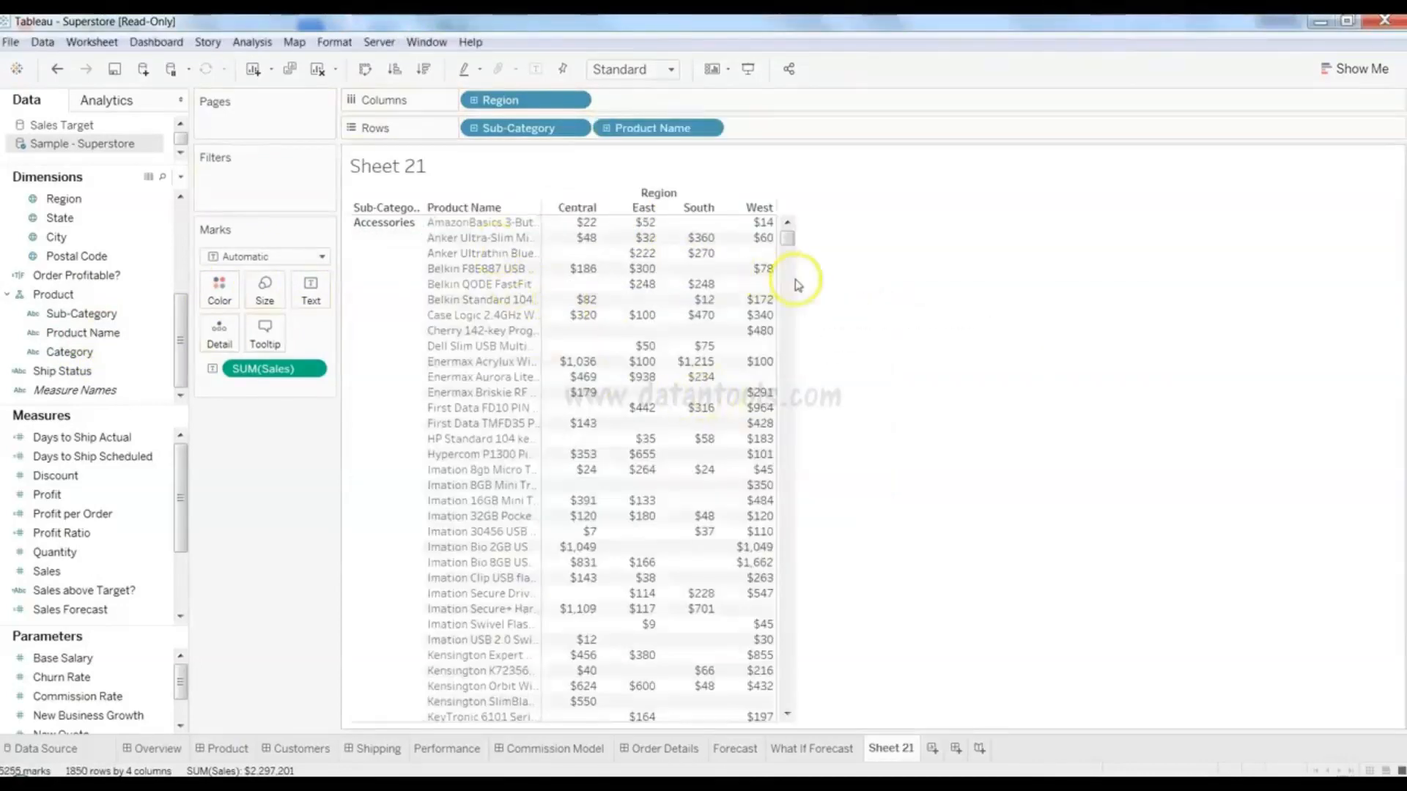
pyautogui.moveTo(788, 242)
pyautogui.mouseDown()
pyautogui.moveTo(790, 697)
pyautogui.moveTo(788, 240)
pyautogui.mouseUp()
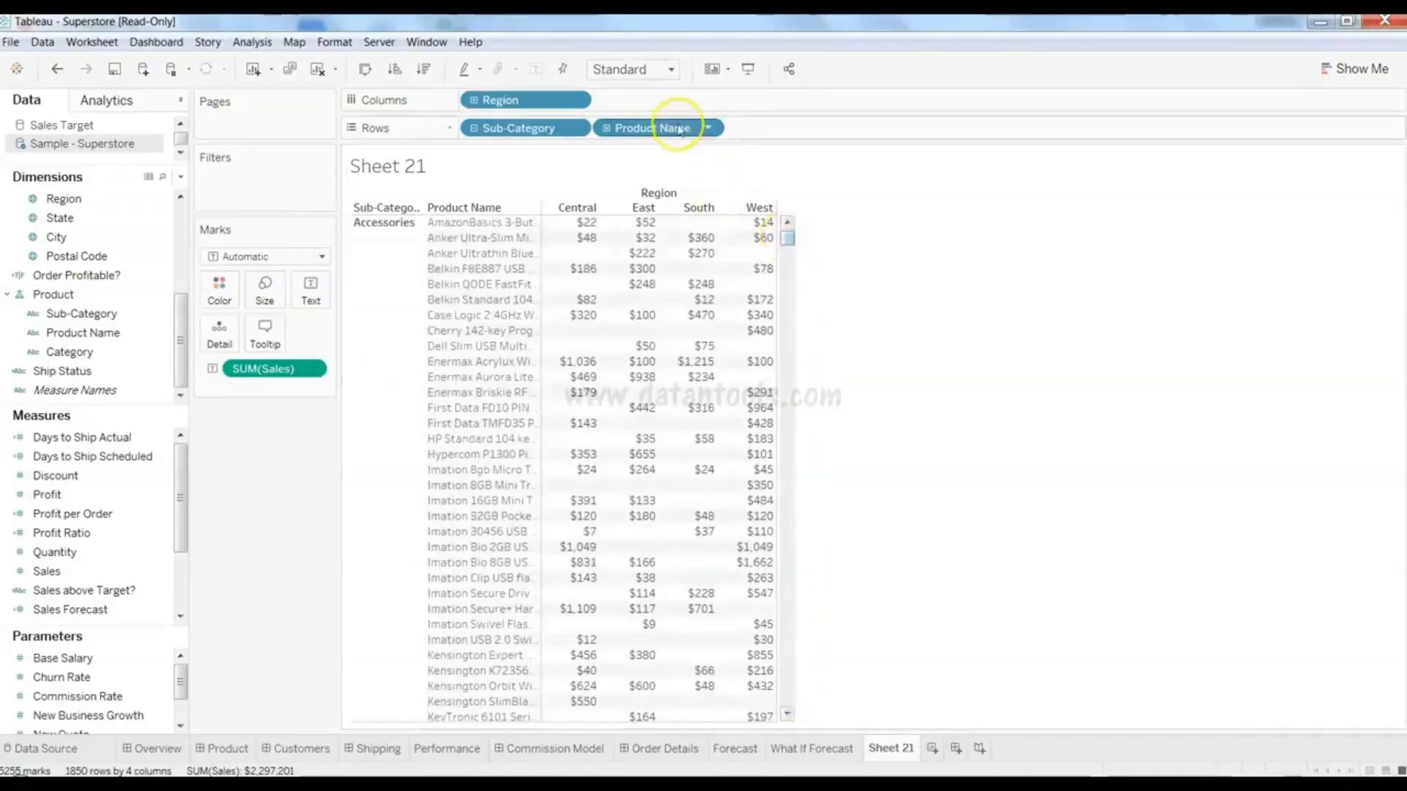
pyautogui.moveTo(675, 127); pyautogui.dragTo(469, 132)
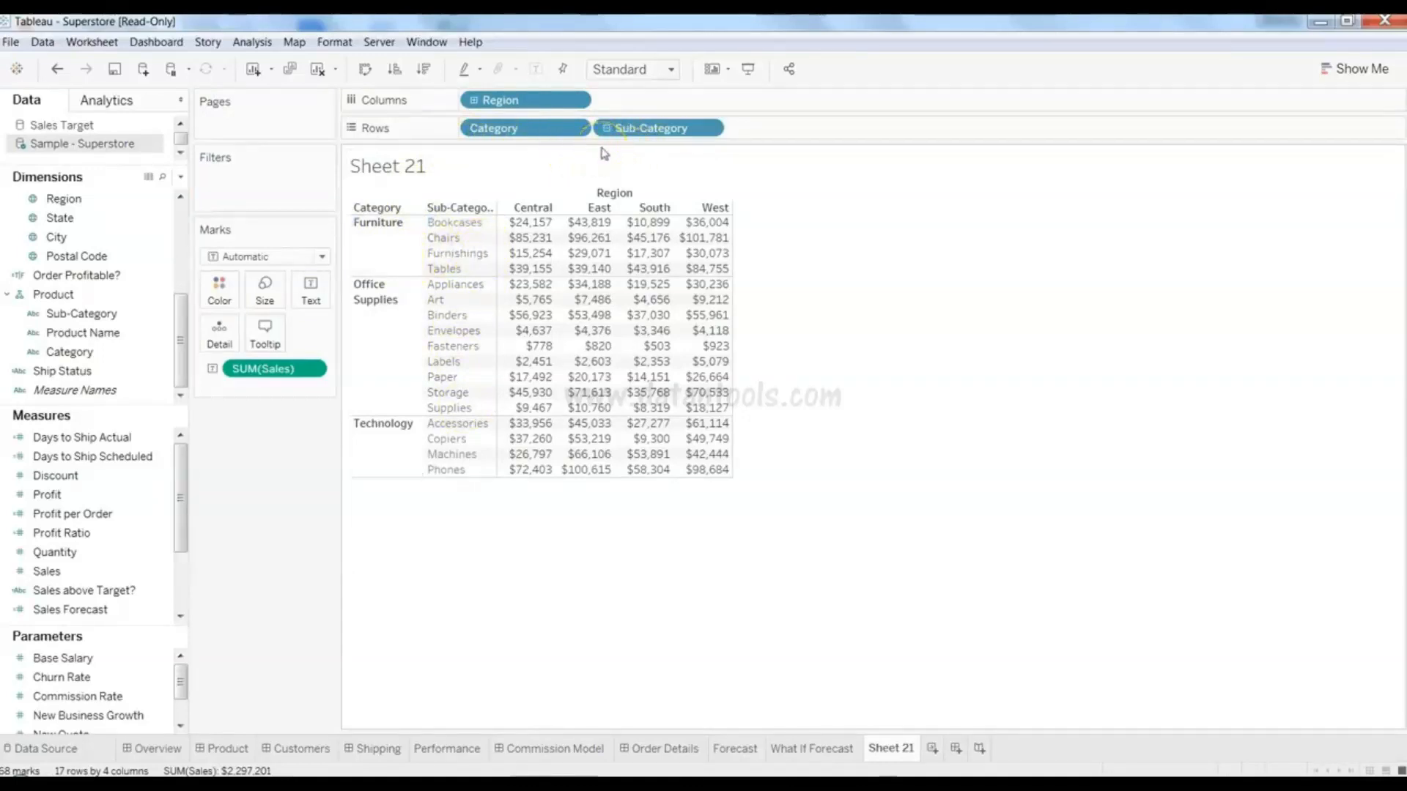
pyautogui.click(126, 598)
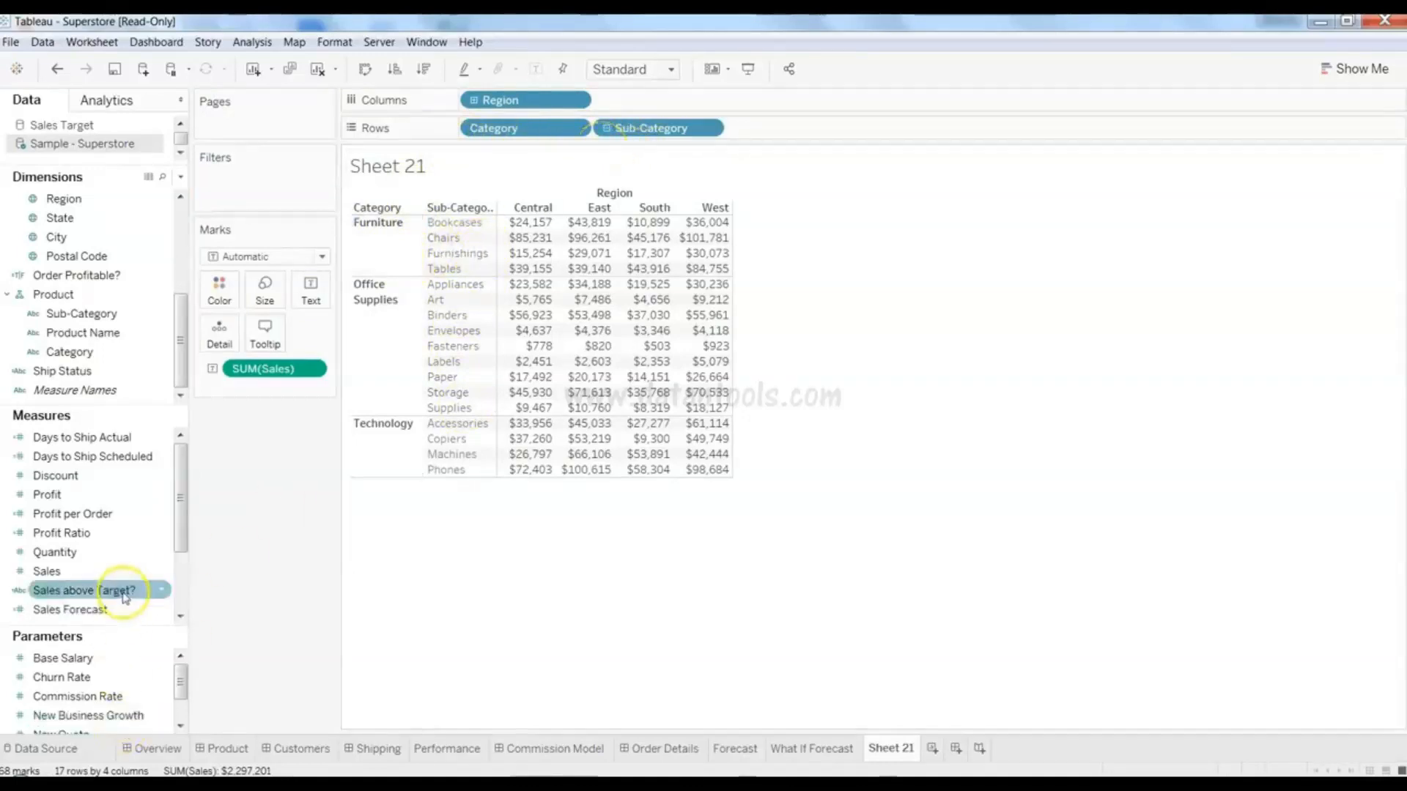
pyautogui.moveTo(125, 495); pyautogui.dragTo(287, 393)
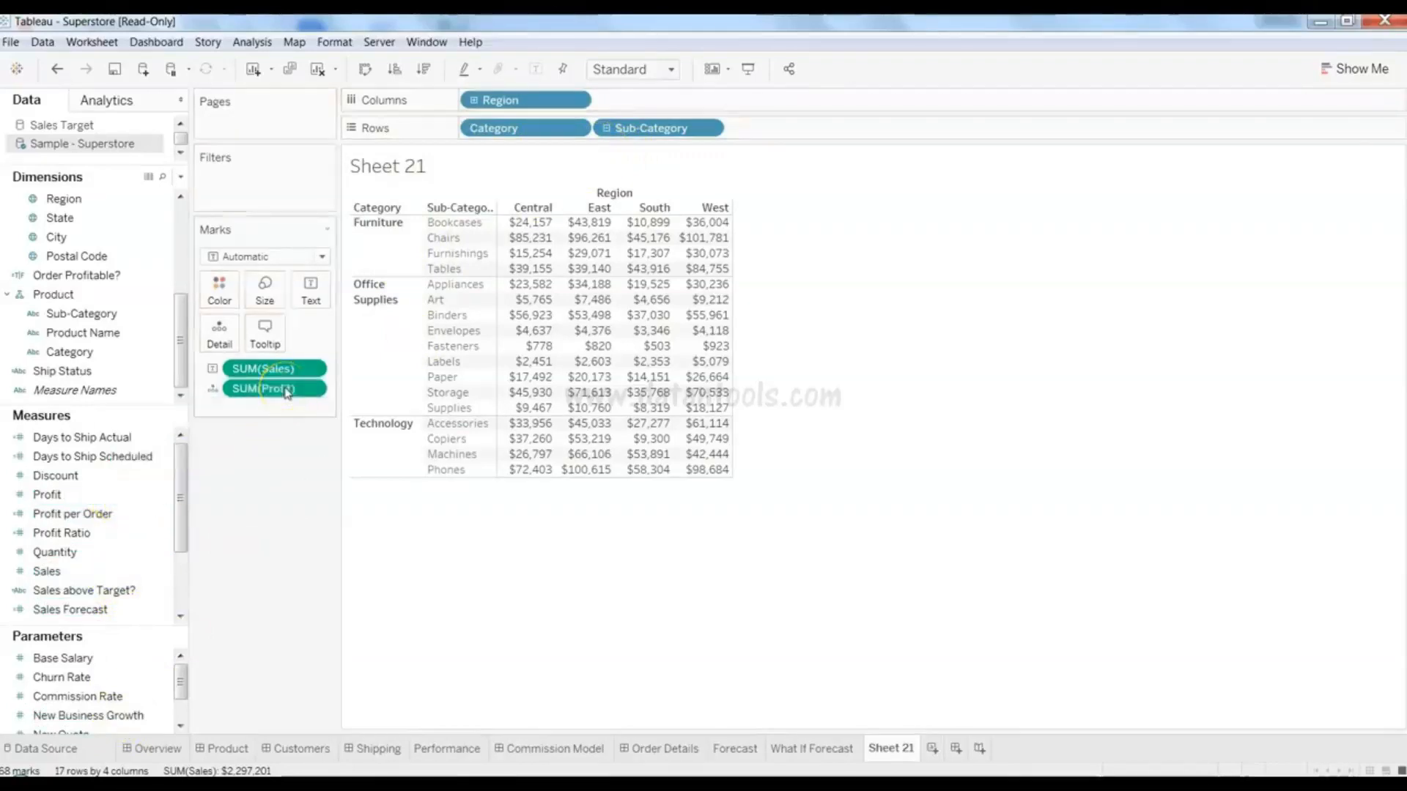
pyautogui.moveTo(285, 392); pyautogui.dragTo(326, 294)
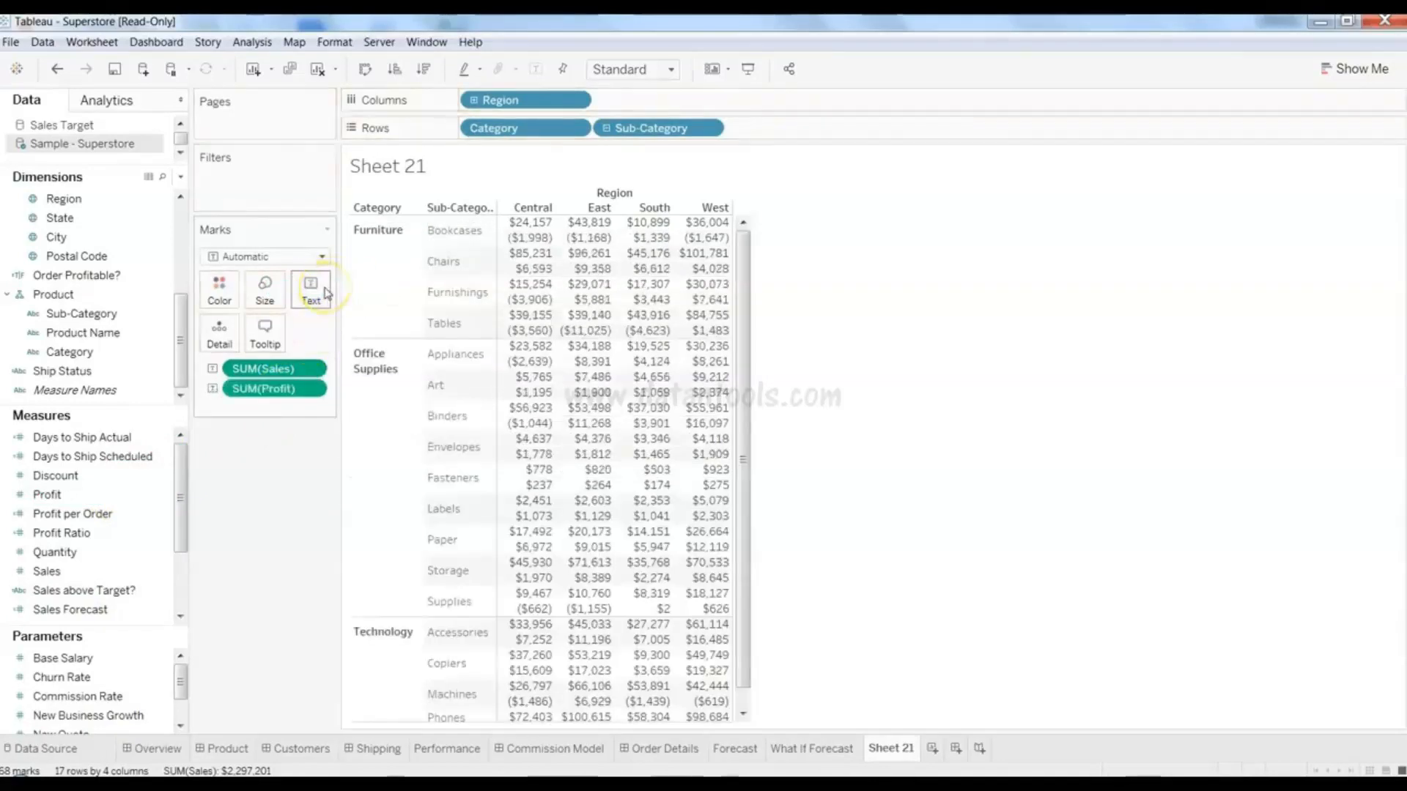
pyautogui.moveTo(682, 354)
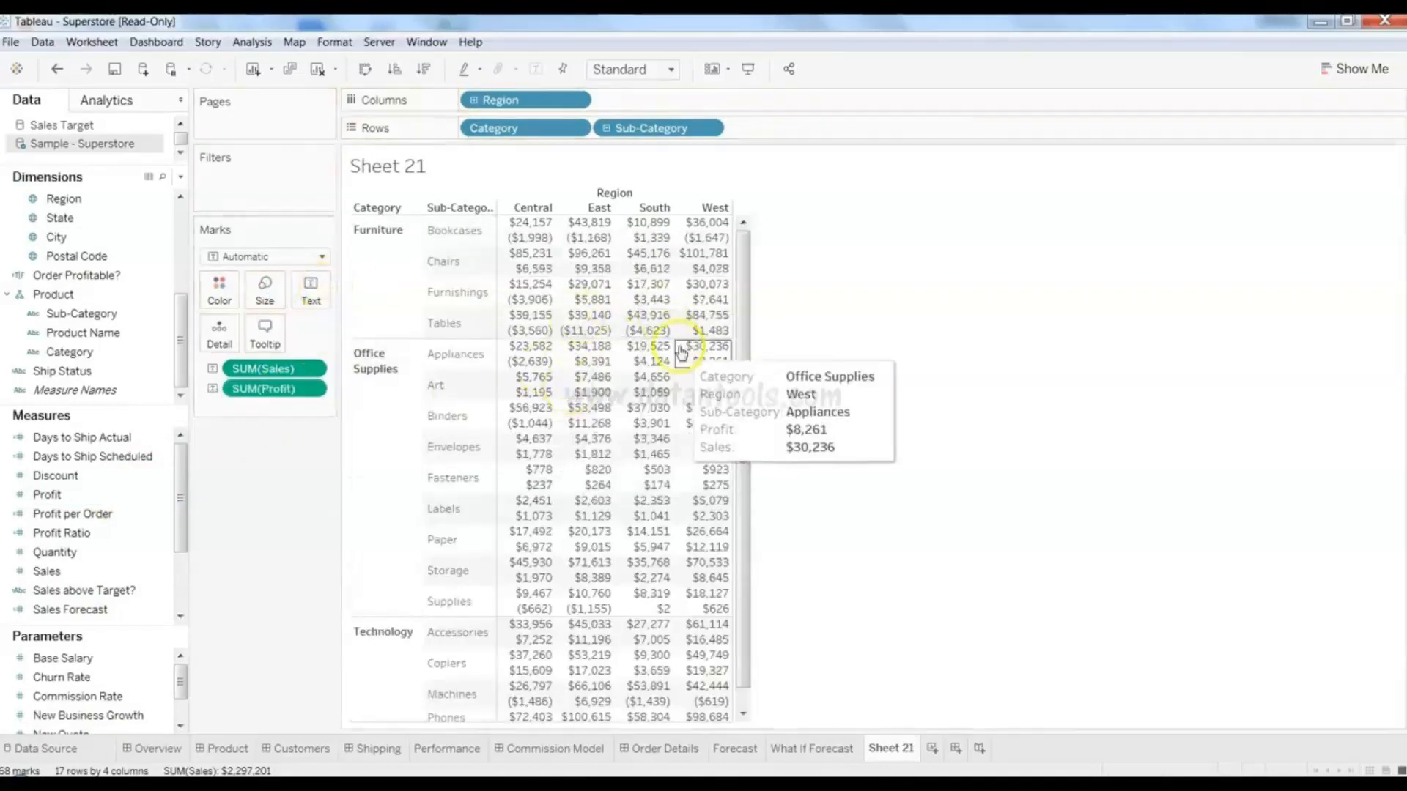
pyautogui.moveTo(533, 233)
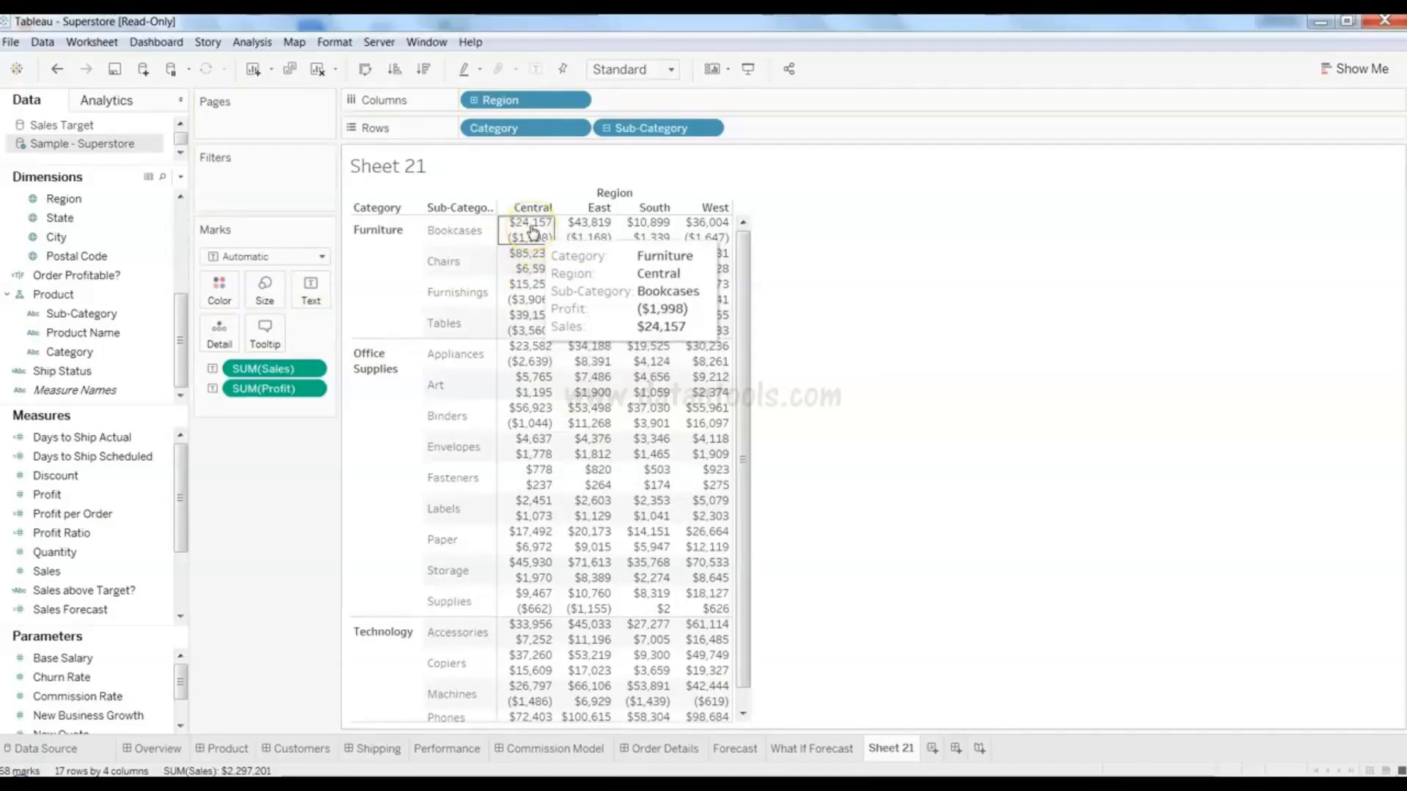
pyautogui.moveTo(562, 255)
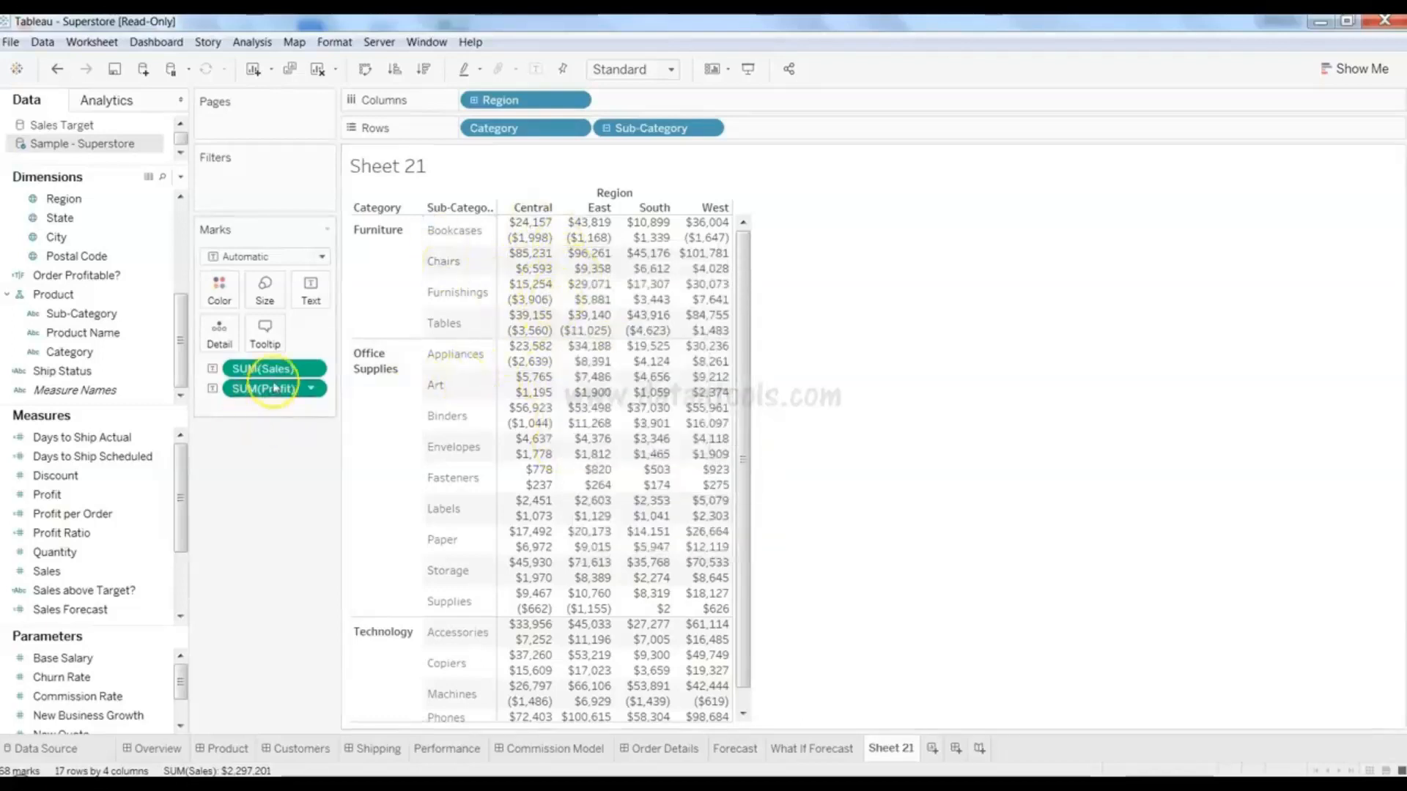
pyautogui.moveTo(277, 389); pyautogui.dragTo(108, 462)
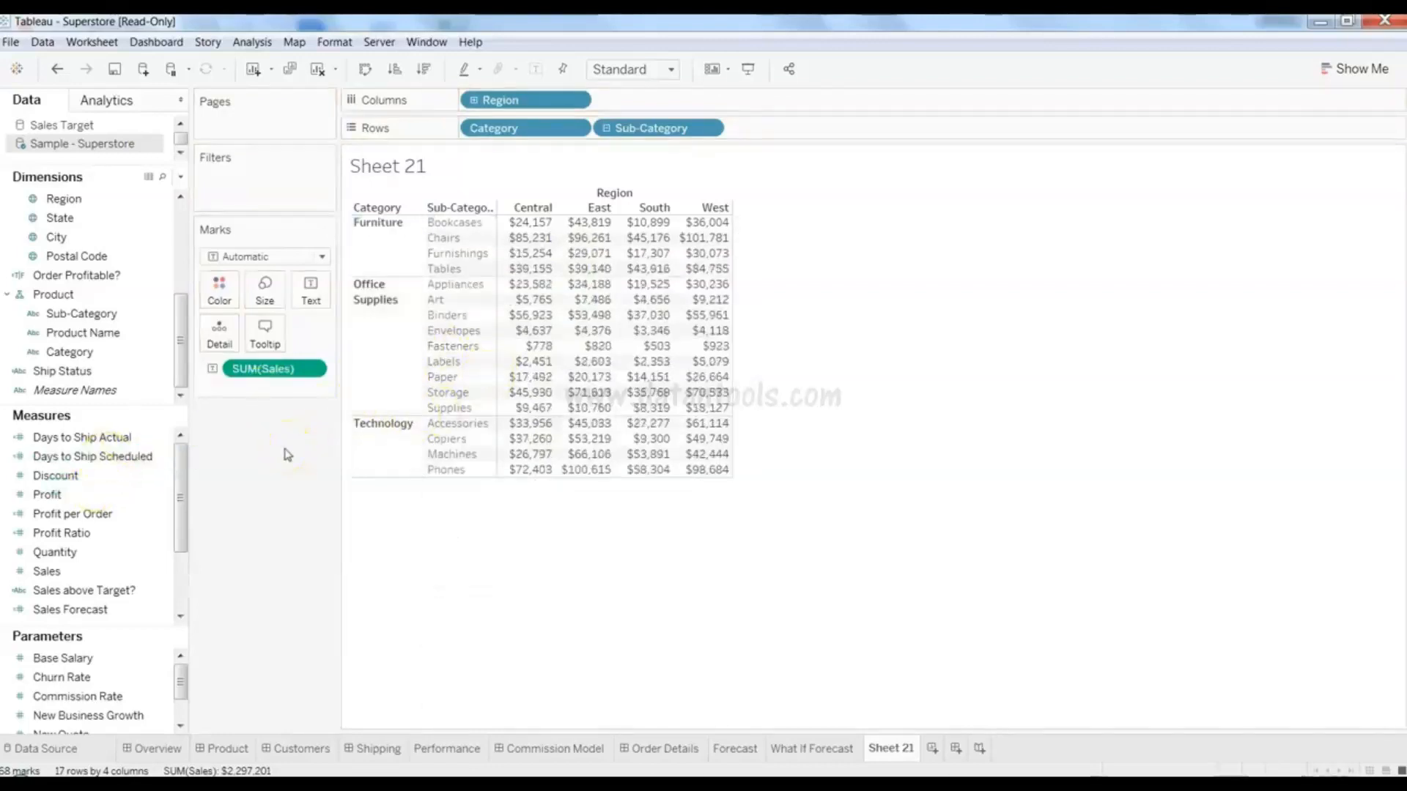
pyautogui.moveTo(540, 347)
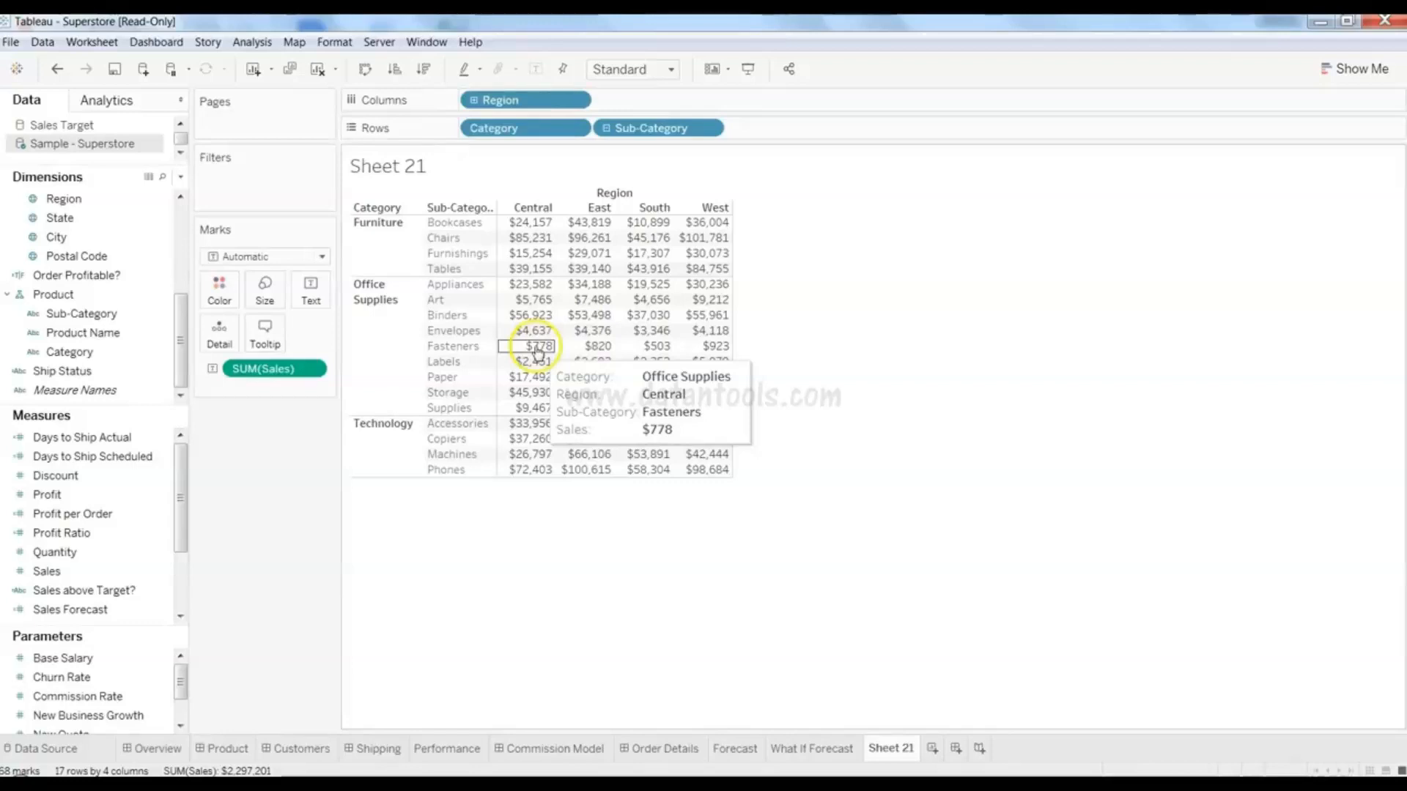
pyautogui.hotkey('alt', 'shift', 'BackSpace')
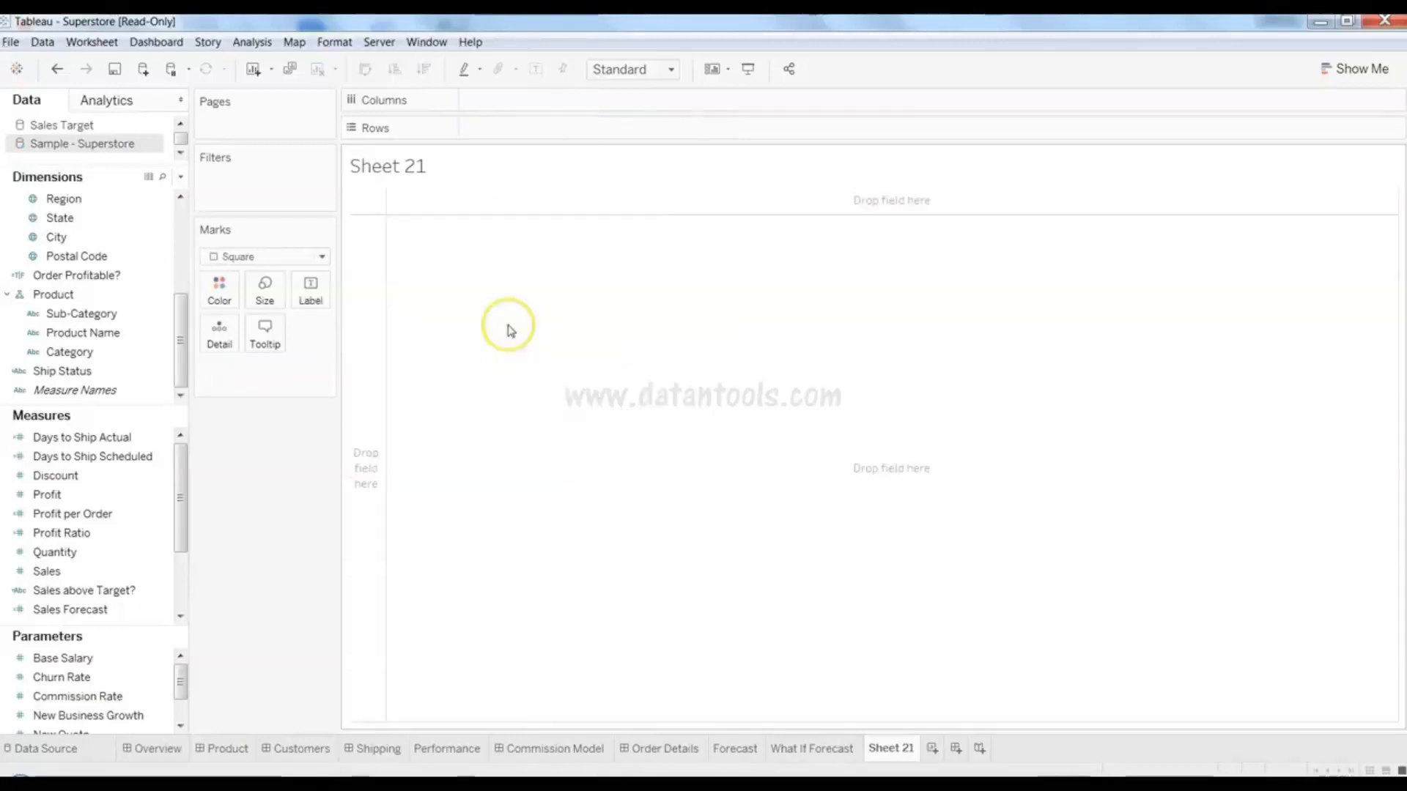
# - Build a SUM(Sales) by Sub-Category highlight table, shaded from $3,024 to $330,007
pyautogui.click(1347, 71)
pyautogui.moveTo(1368, 130)
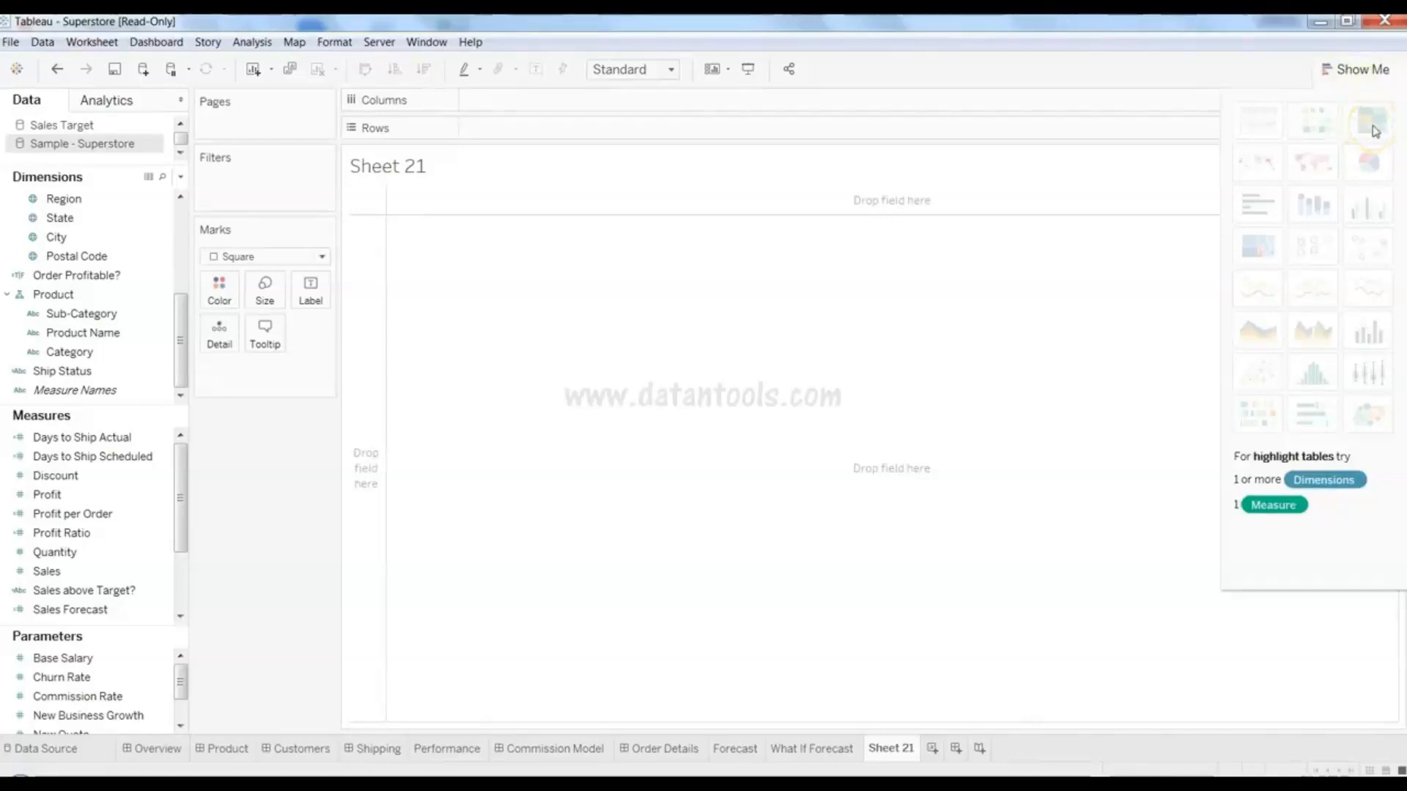
pyautogui.click(692, 773)
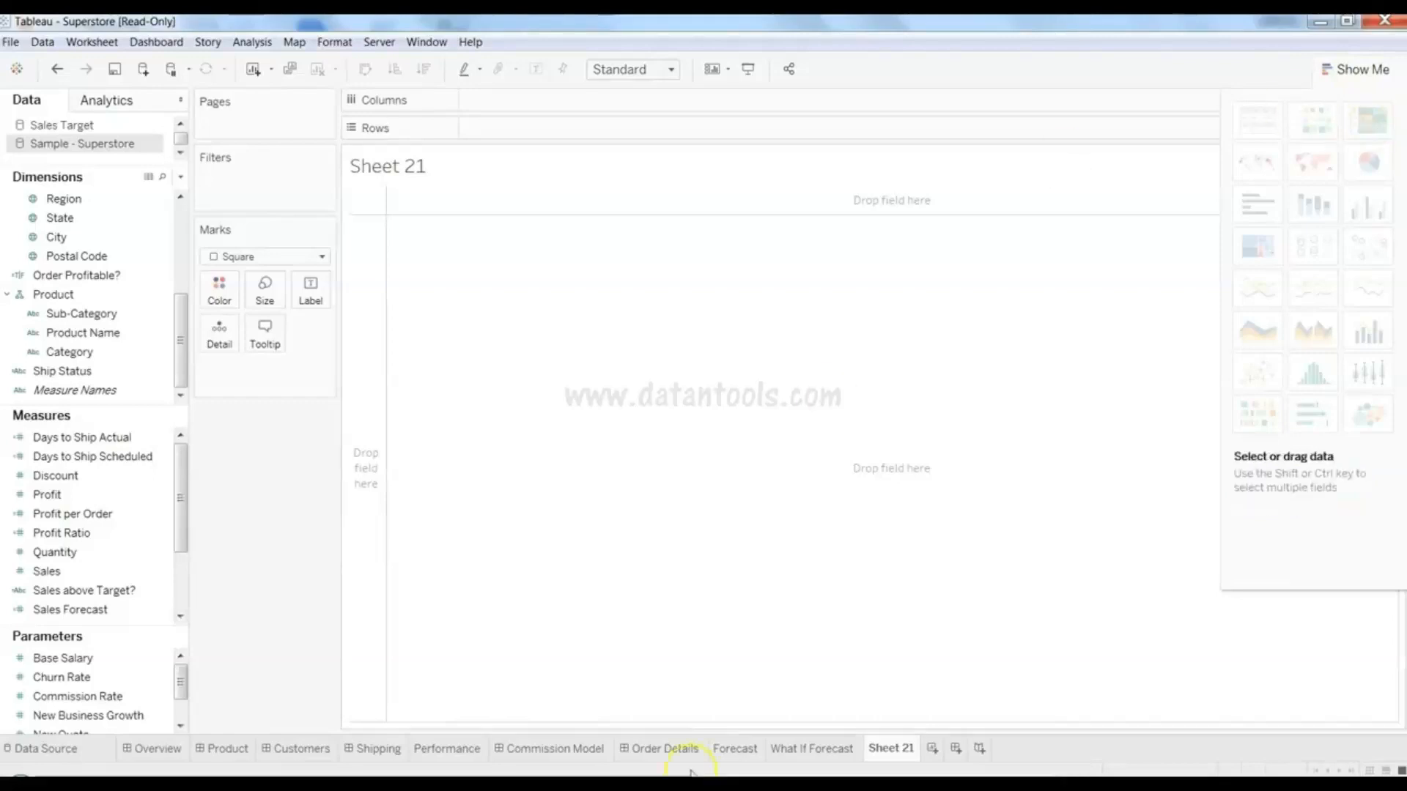
pyautogui.click(92, 570)
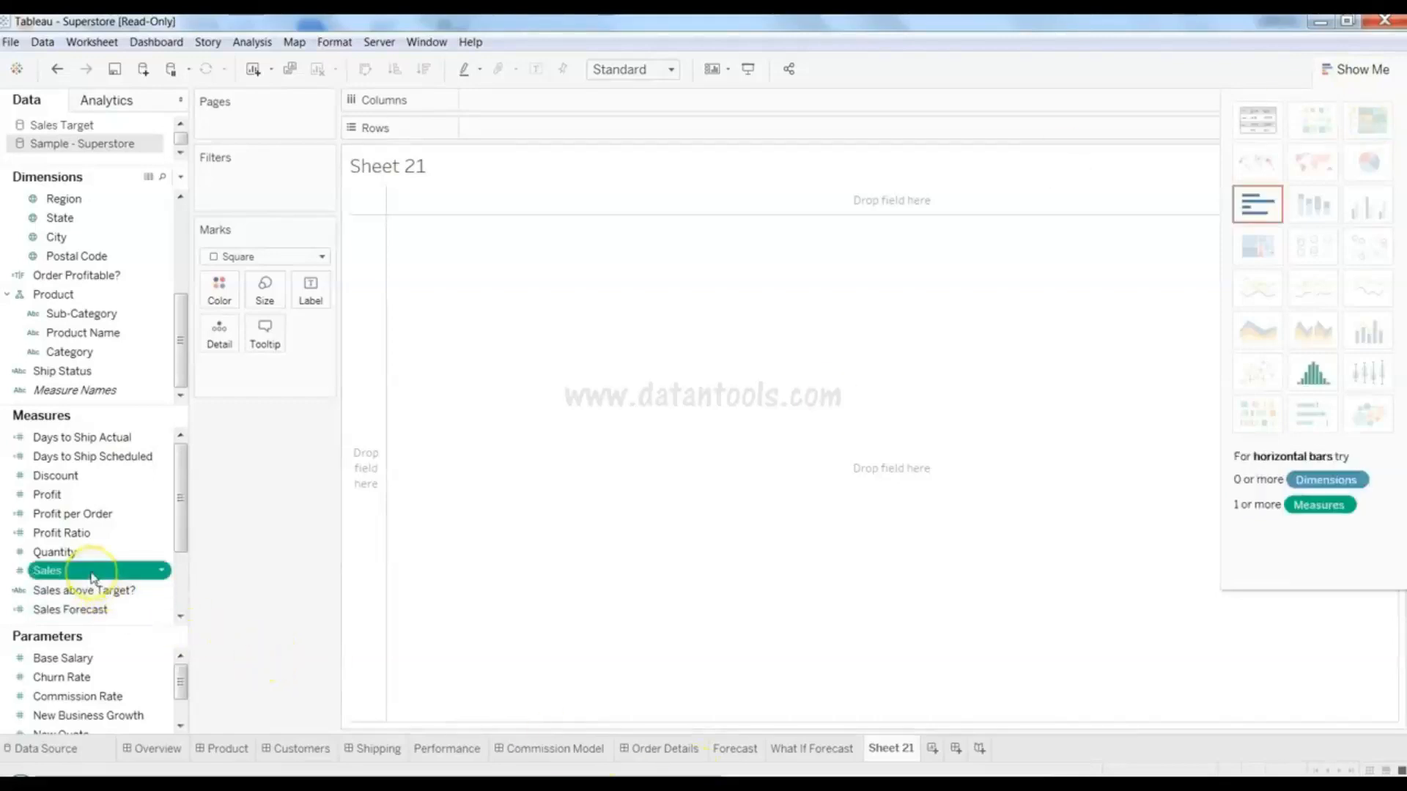
pyautogui.keyDown('ctrl'); pyautogui.click(119, 316); pyautogui.keyUp('ctrl')
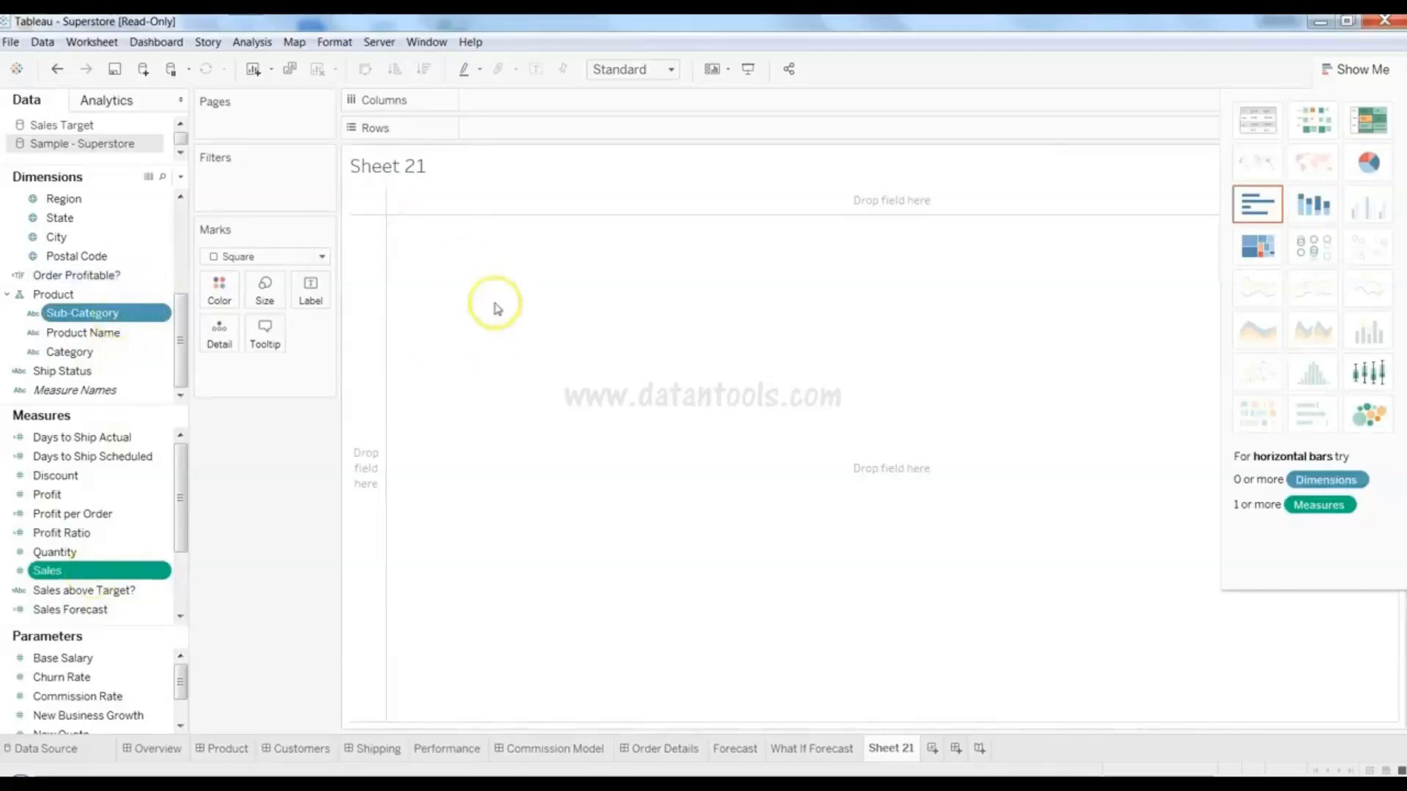
pyautogui.click(1368, 120)
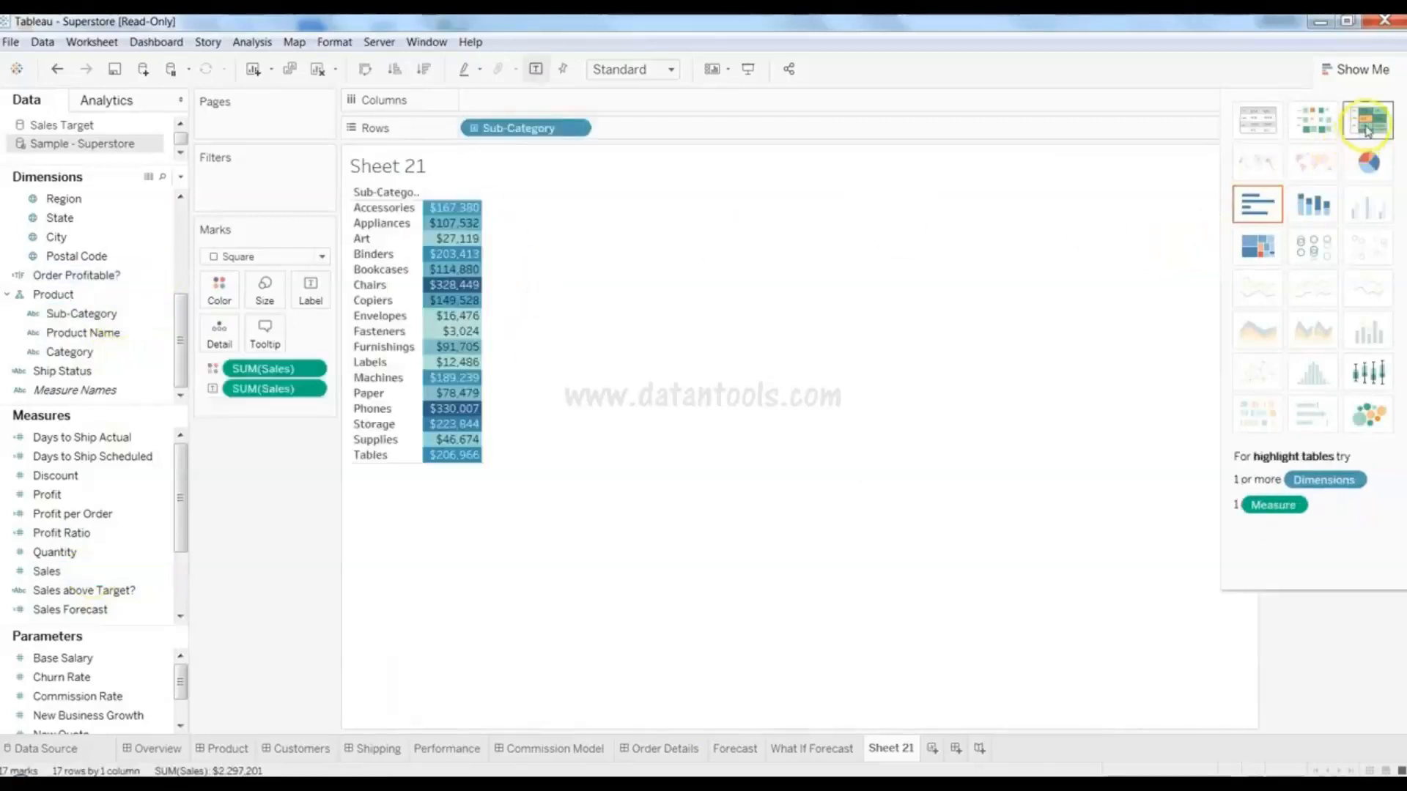
pyautogui.moveTo(464, 293)
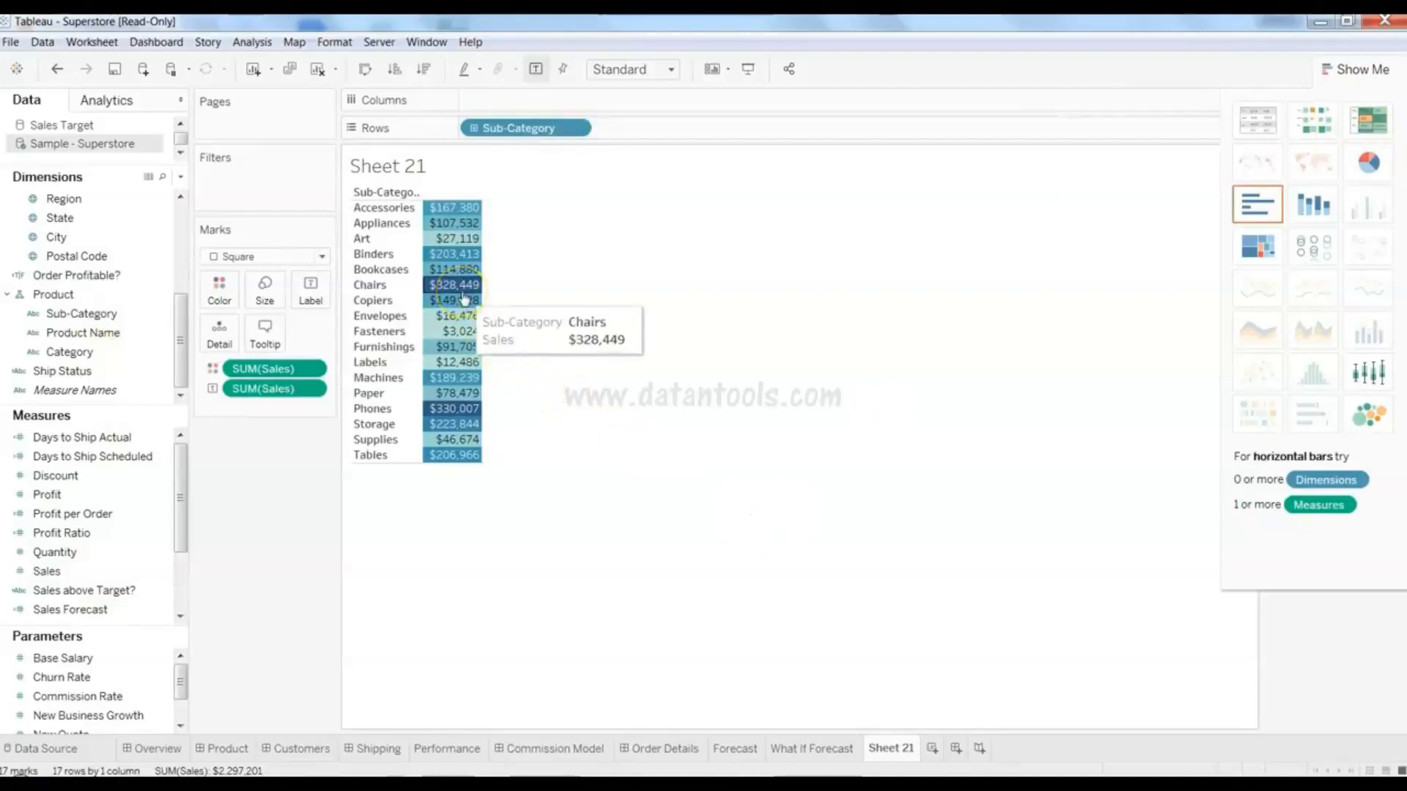
pyautogui.click(1355, 70)
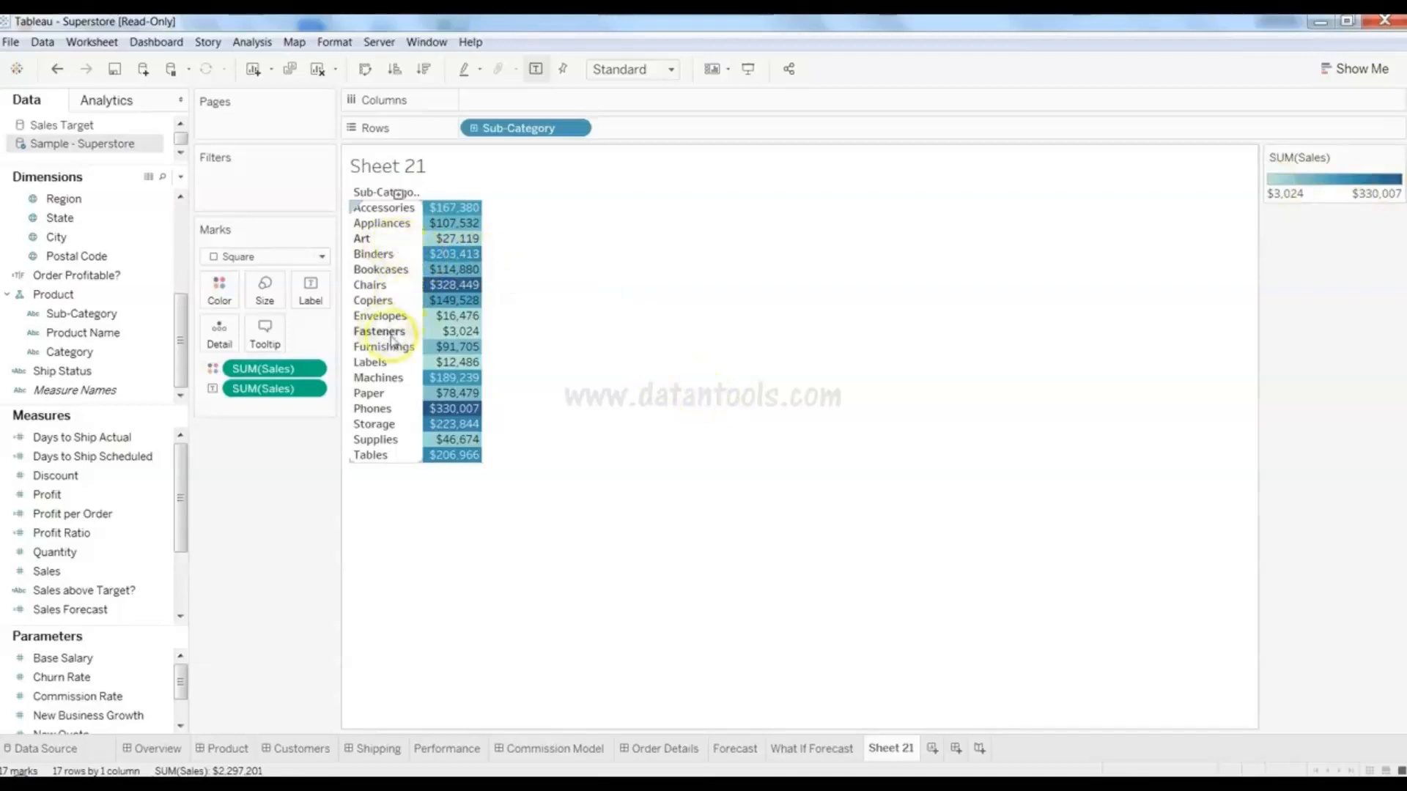
pyautogui.moveTo(446, 455)
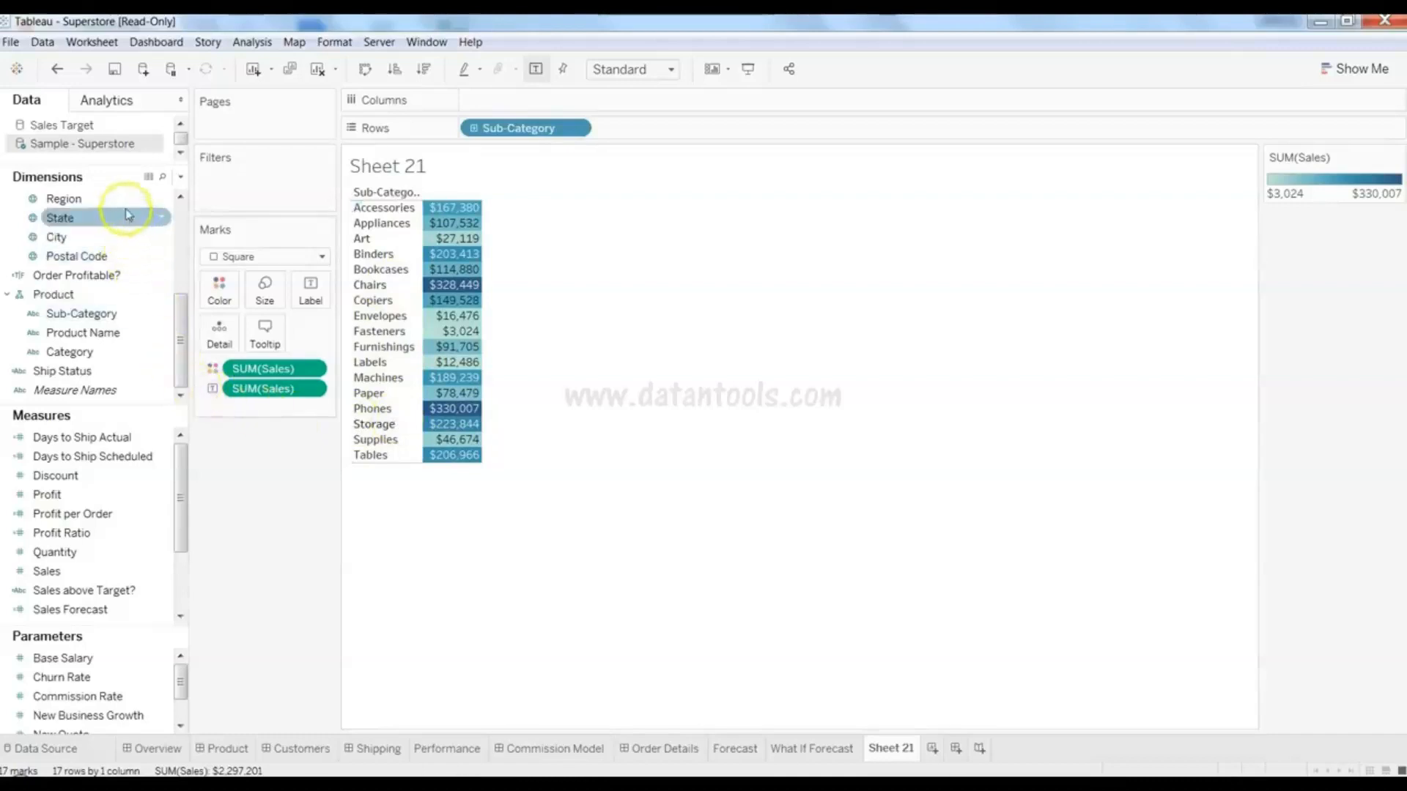
# - Add State to the highlight table, then swap axes so states are rows and sub-categories are columns
pyautogui.moveTo(126, 215); pyautogui.dragTo(655, 105)
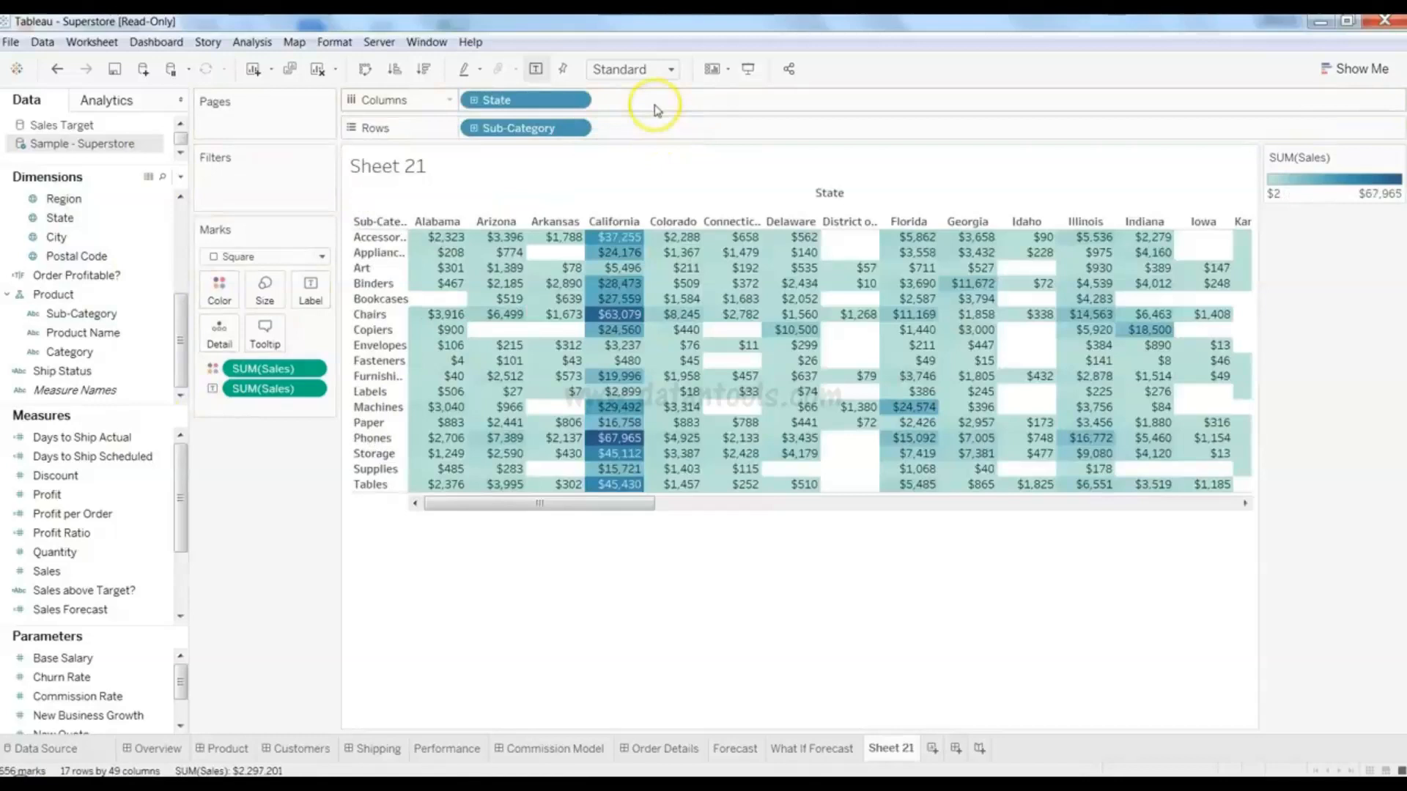
pyautogui.moveTo(619, 504); pyautogui.dragTo(498, 510)
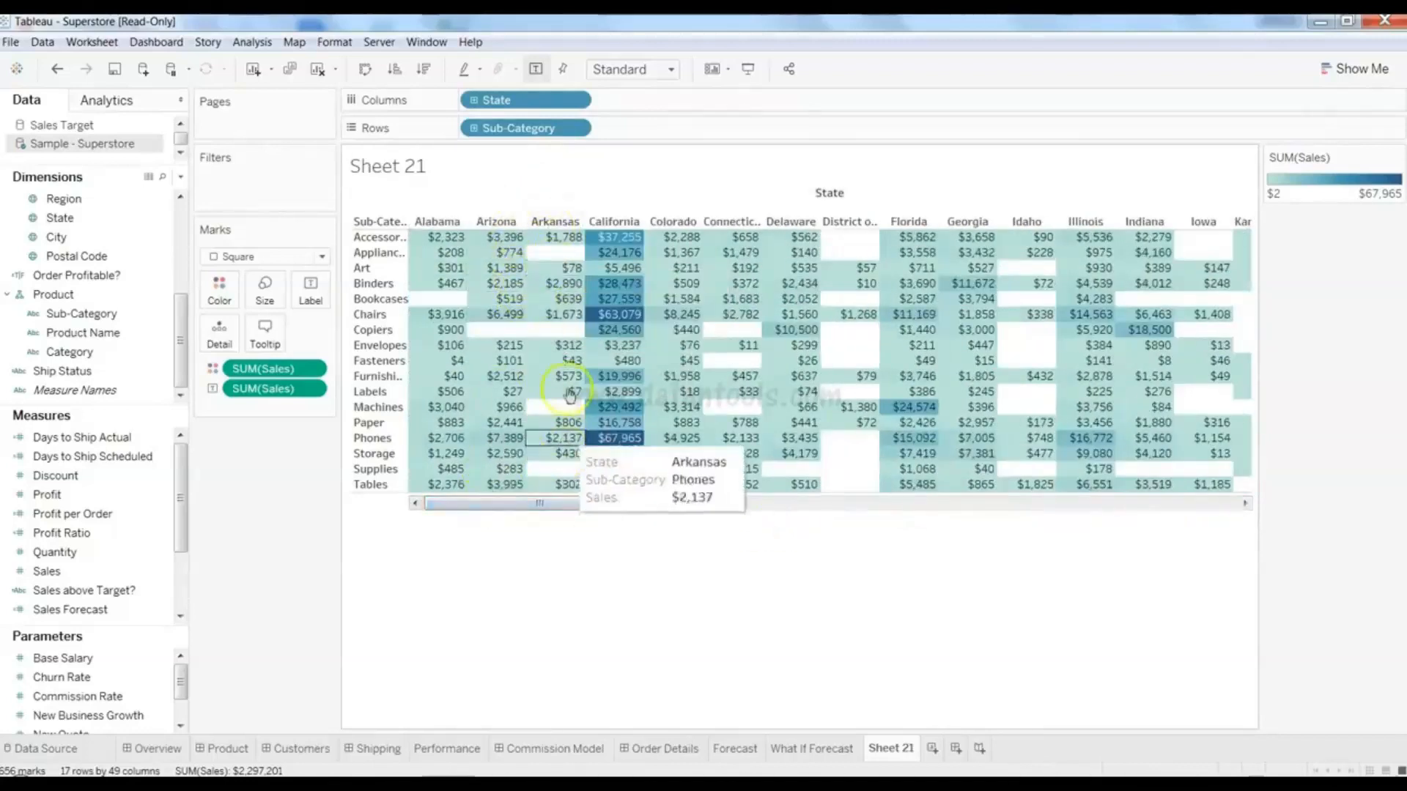
pyautogui.click(365, 69)
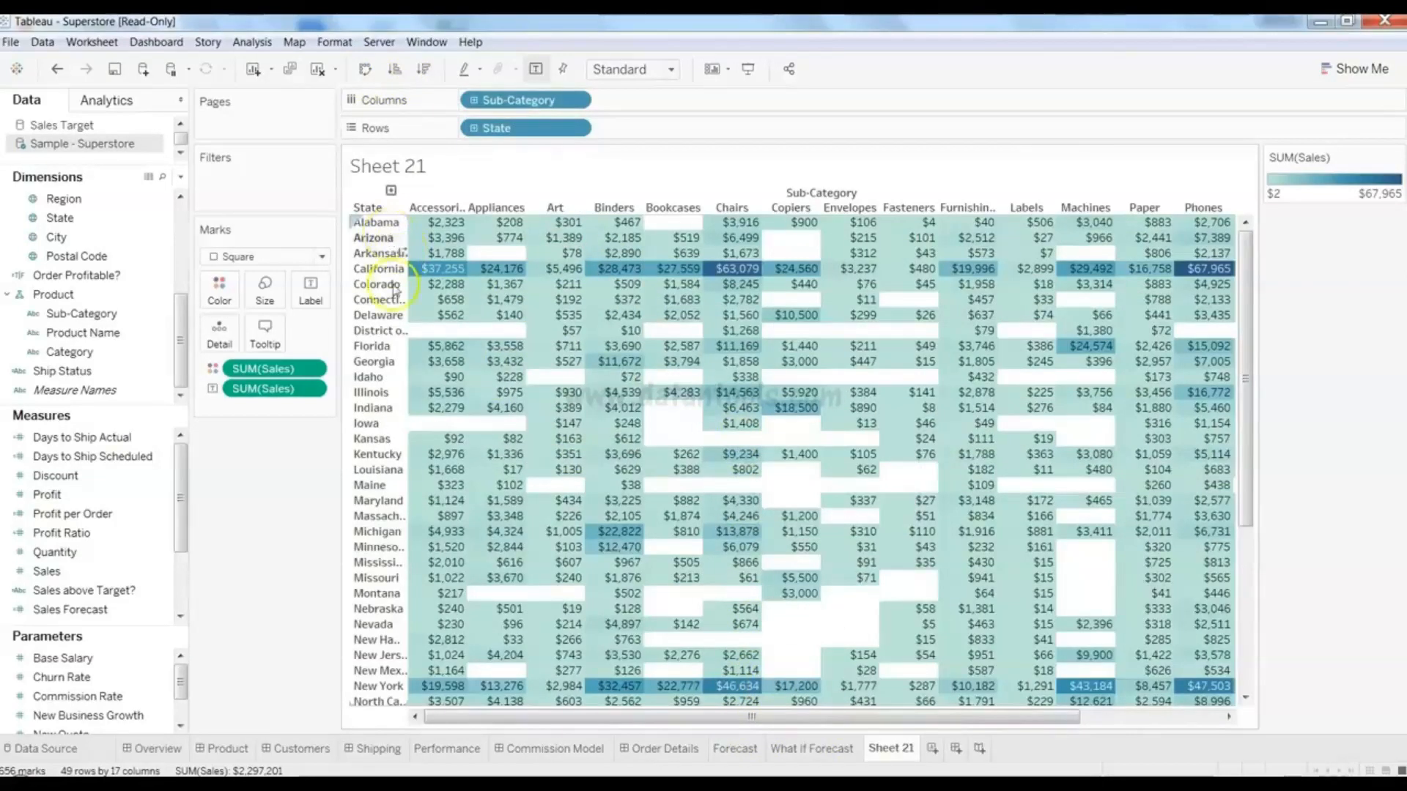
pyautogui.moveTo(1035, 719)
pyautogui.mouseDown()
pyautogui.moveTo(1131, 718)
pyautogui.moveTo(1033, 722)
pyautogui.mouseUp()
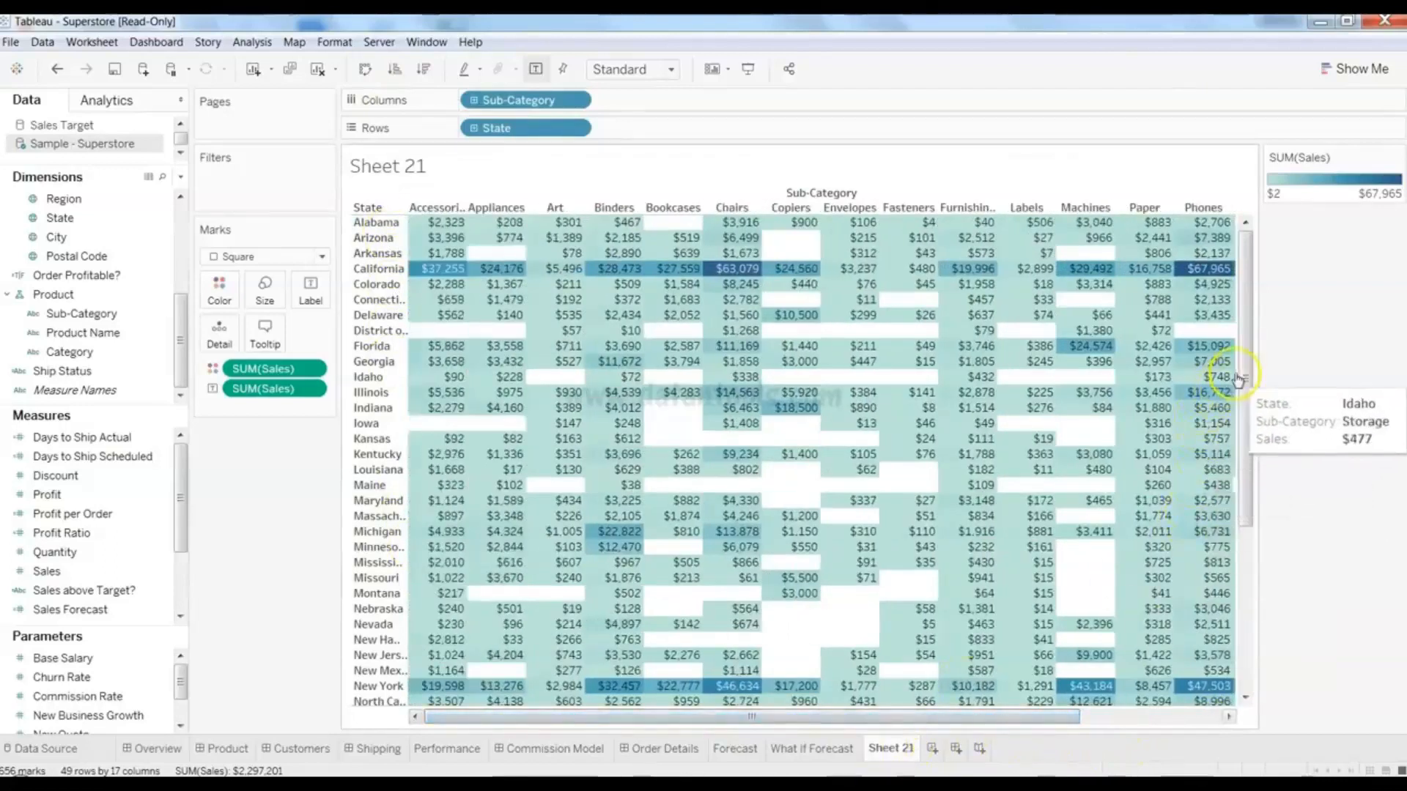
pyautogui.moveTo(1251, 458)
pyautogui.mouseDown()
pyautogui.moveTo(1256, 439)
pyautogui.moveTo(1259, 571)
pyautogui.moveTo(1261, 438)
pyautogui.mouseUp()
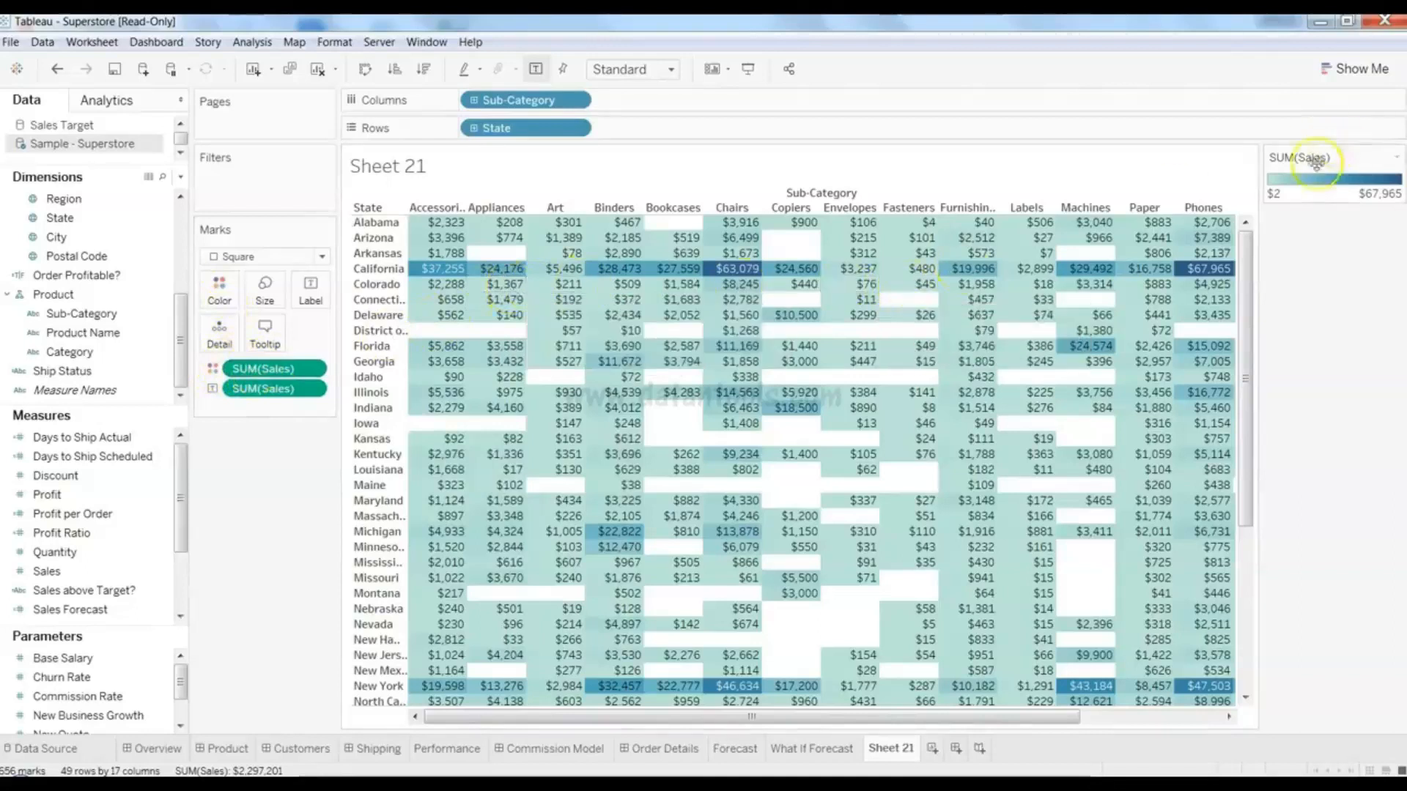
pyautogui.moveTo(288, 371); pyautogui.dragTo(84, 388)
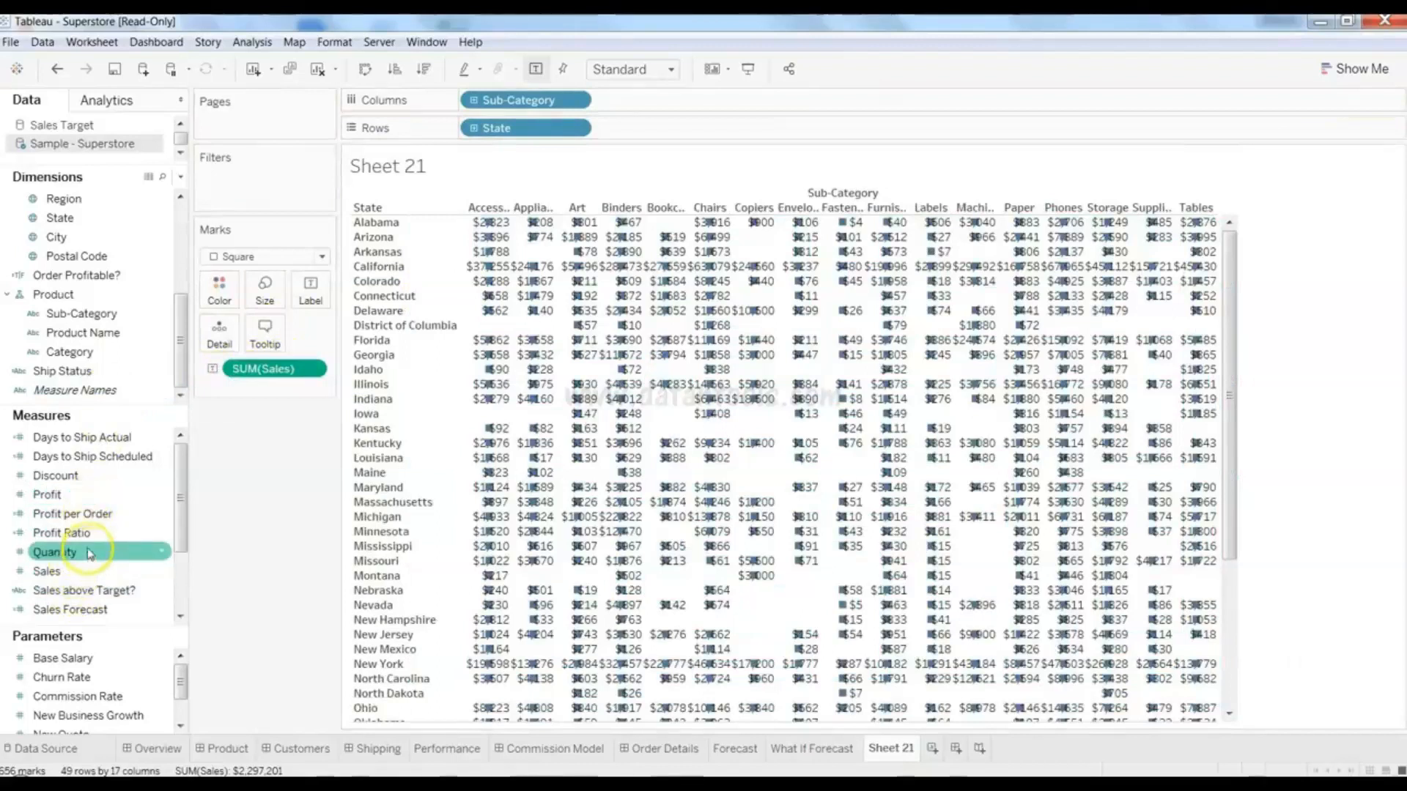
pyautogui.moveTo(95, 495); pyautogui.dragTo(224, 304)
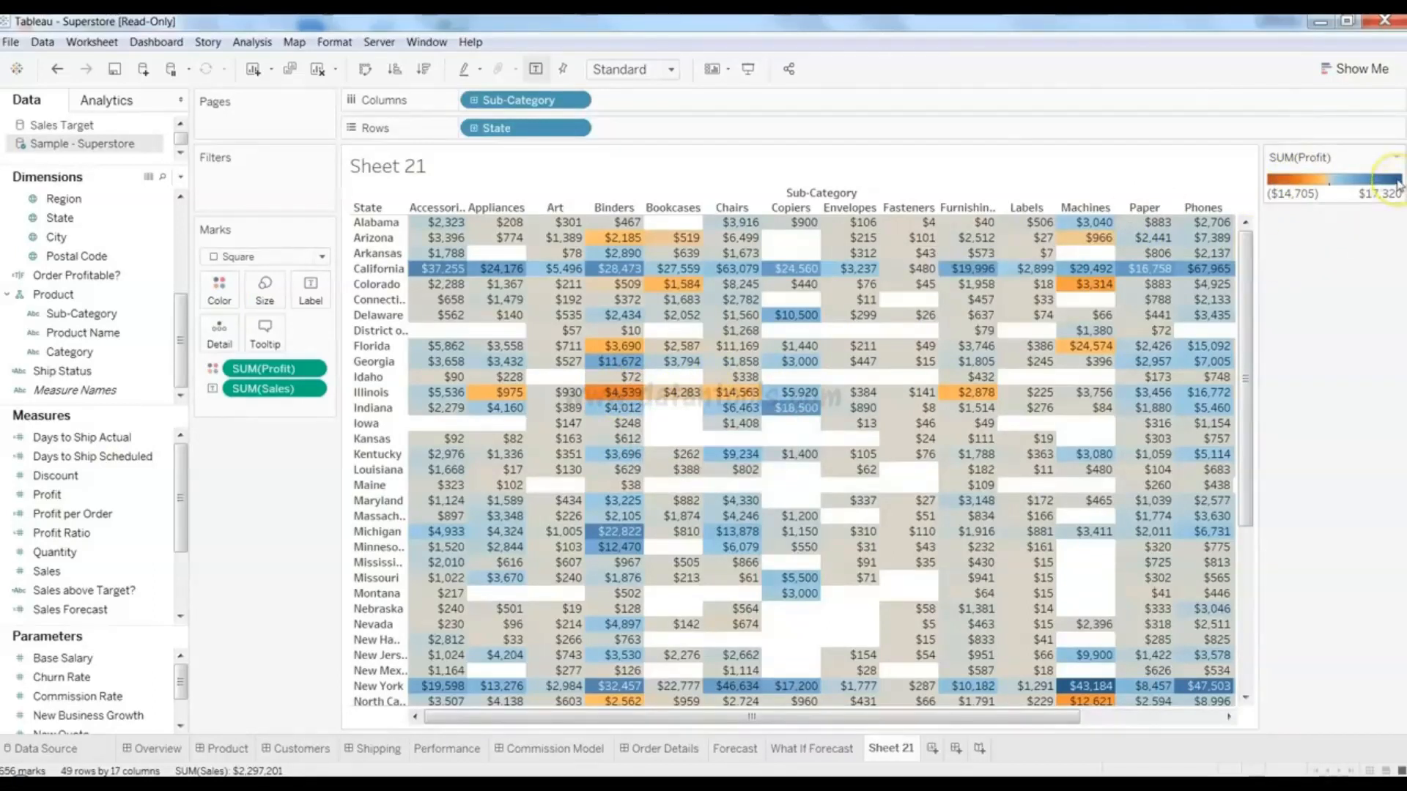
pyautogui.moveTo(1090, 693)
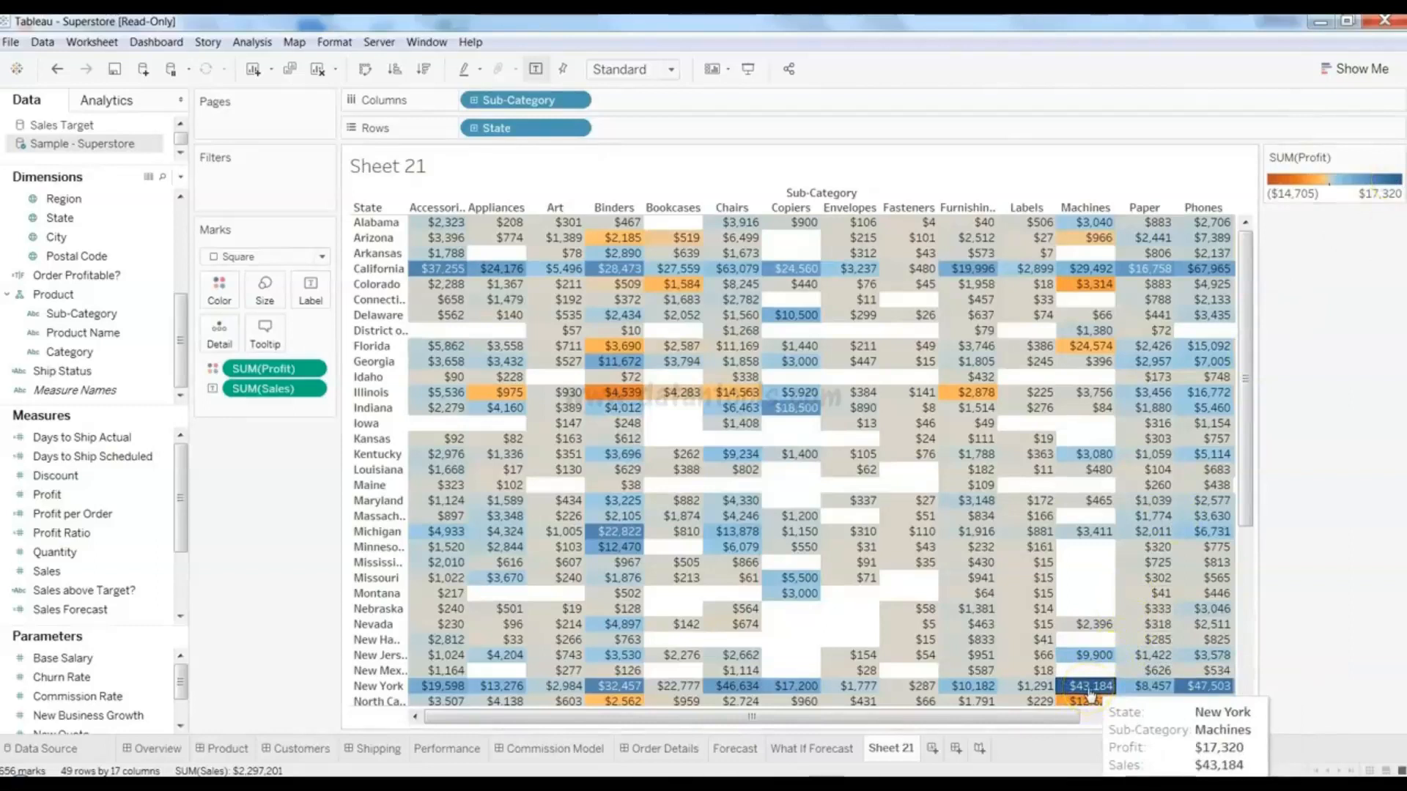
pyautogui.moveTo(1249, 471)
pyautogui.mouseDown()
pyautogui.moveTo(1251, 661)
pyautogui.moveTo(1252, 466)
pyautogui.mouseUp()
pyautogui.moveTo(850, 498)
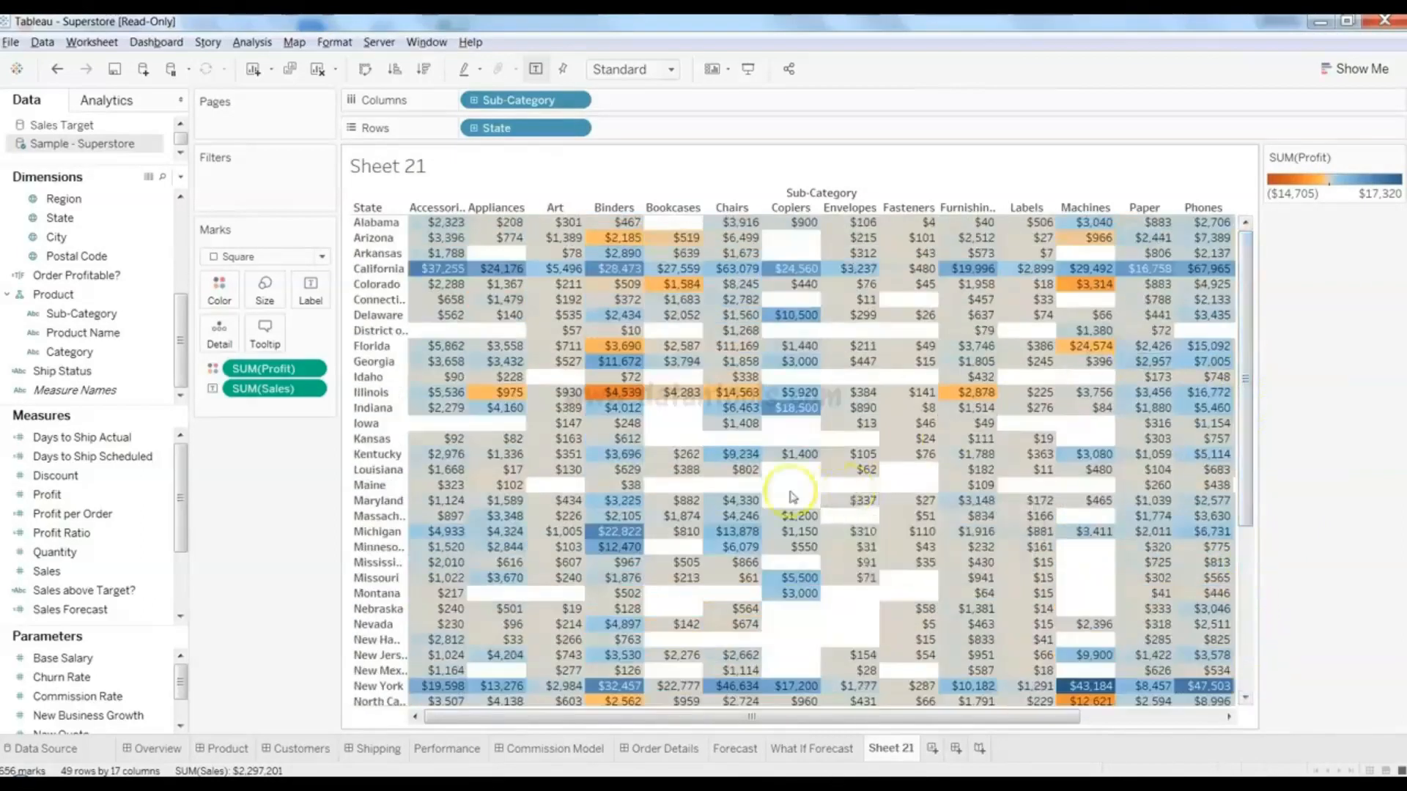
pyautogui.moveTo(570, 455)
pyautogui.moveTo(667, 411)
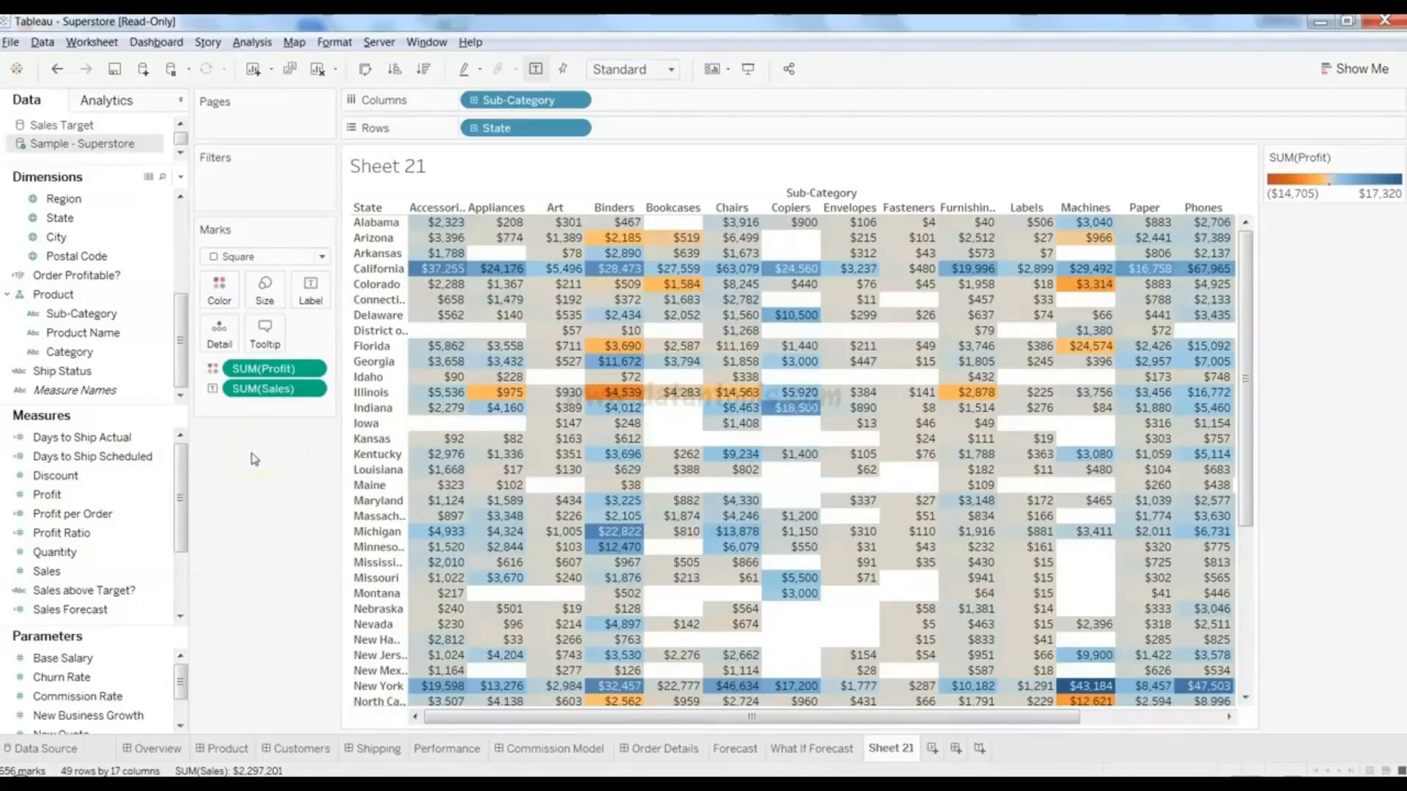
pyautogui.moveTo(623, 319)
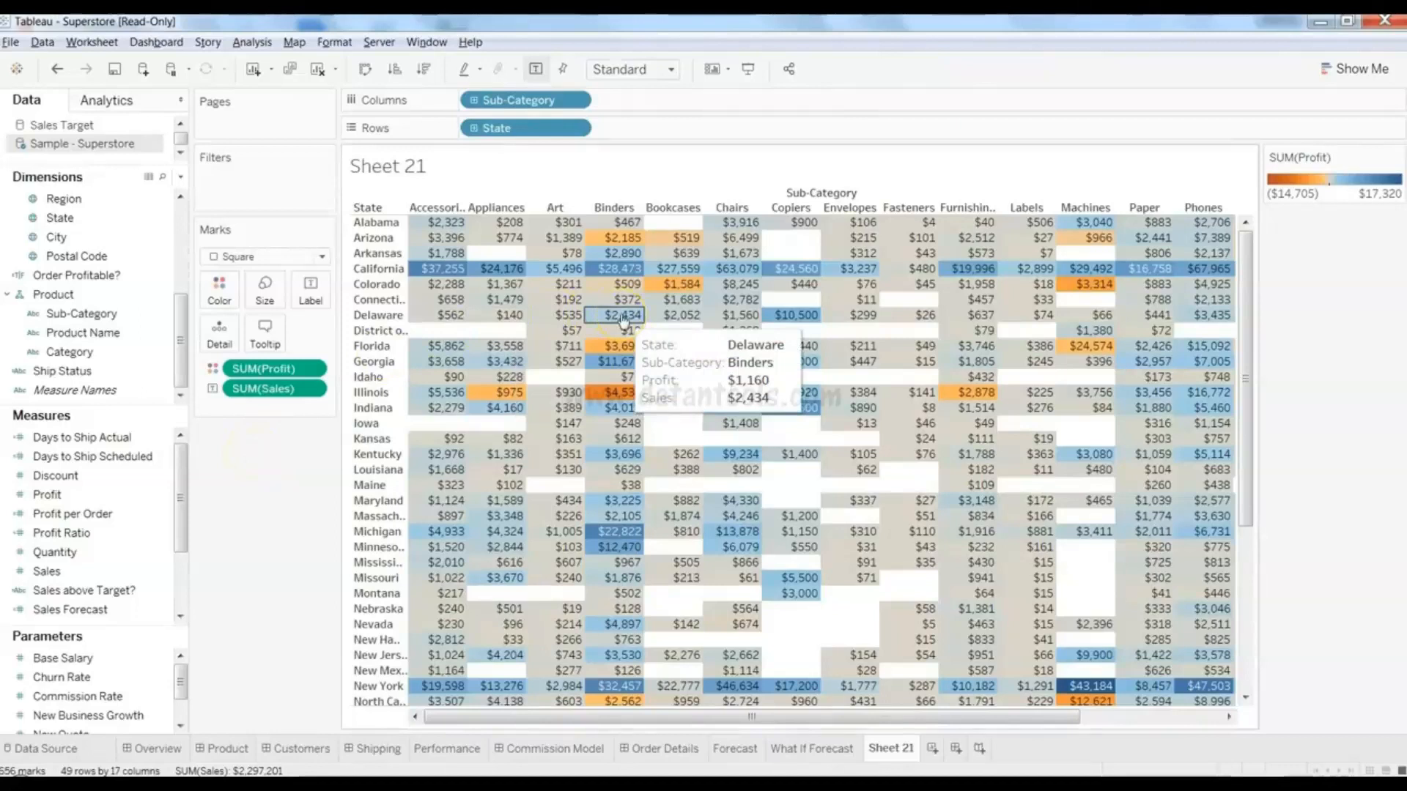
pyautogui.moveTo(411, 550)
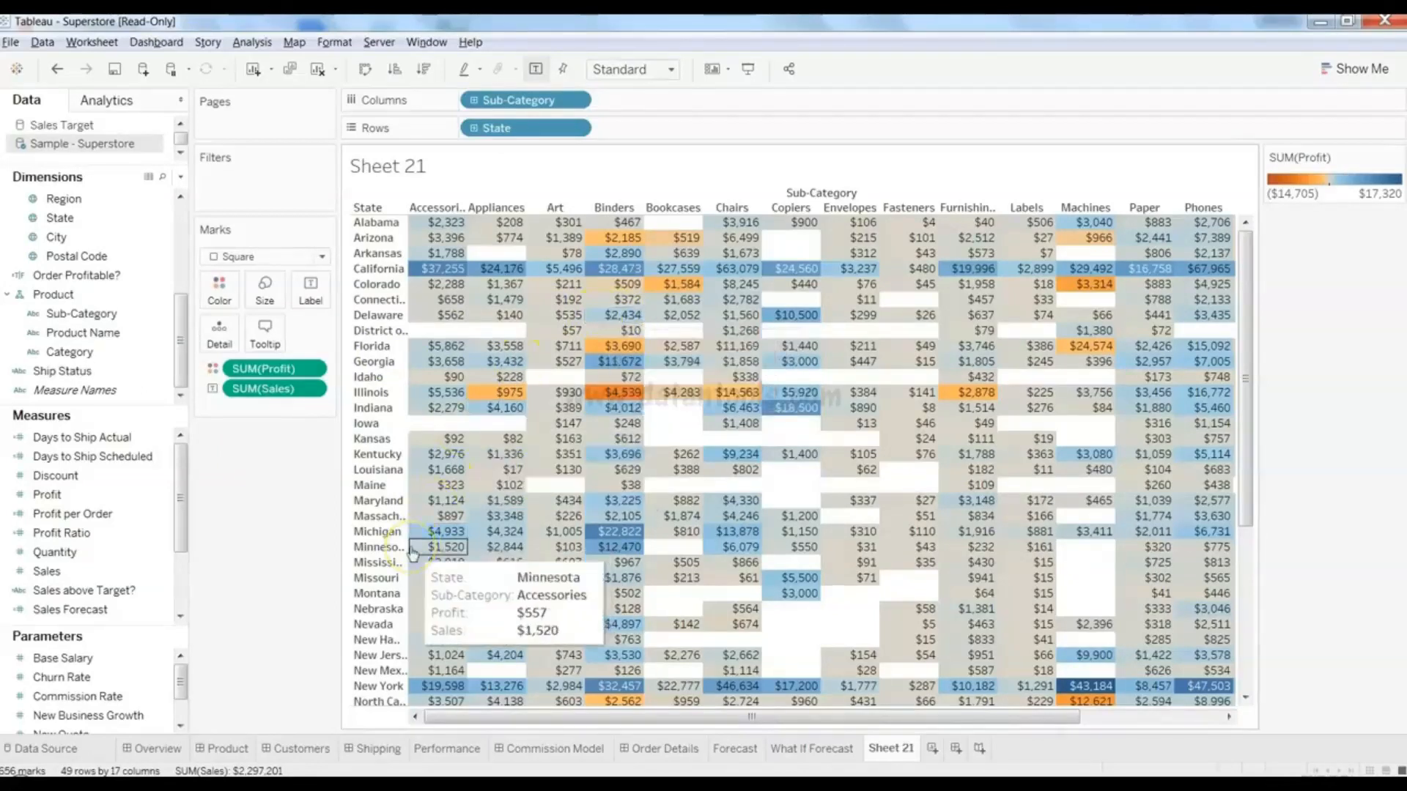
pyautogui.moveTo(1019, 480)
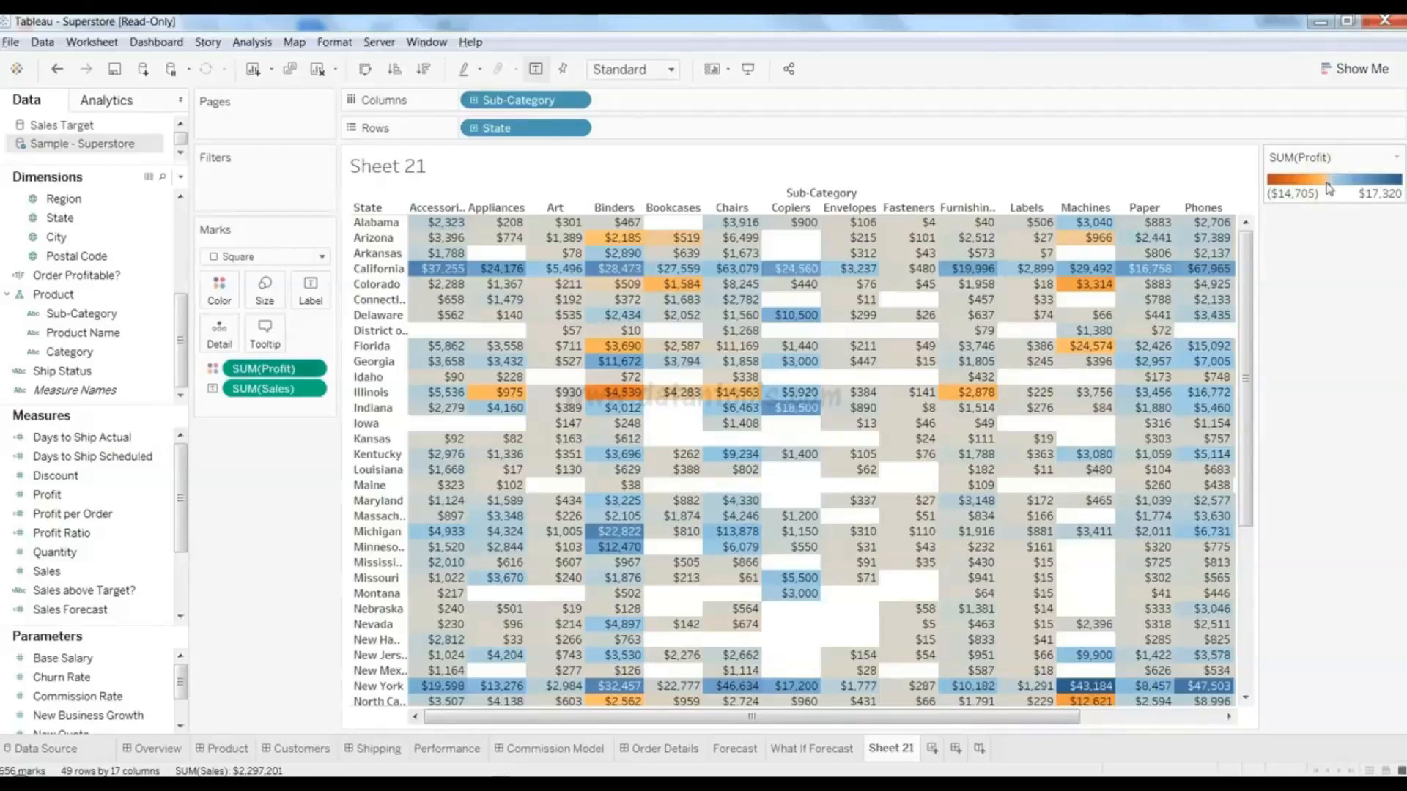
# - Recolour the Profit heatmap with the Green-Gold palette, then clear Sheet 21
pyautogui.click(219, 293)
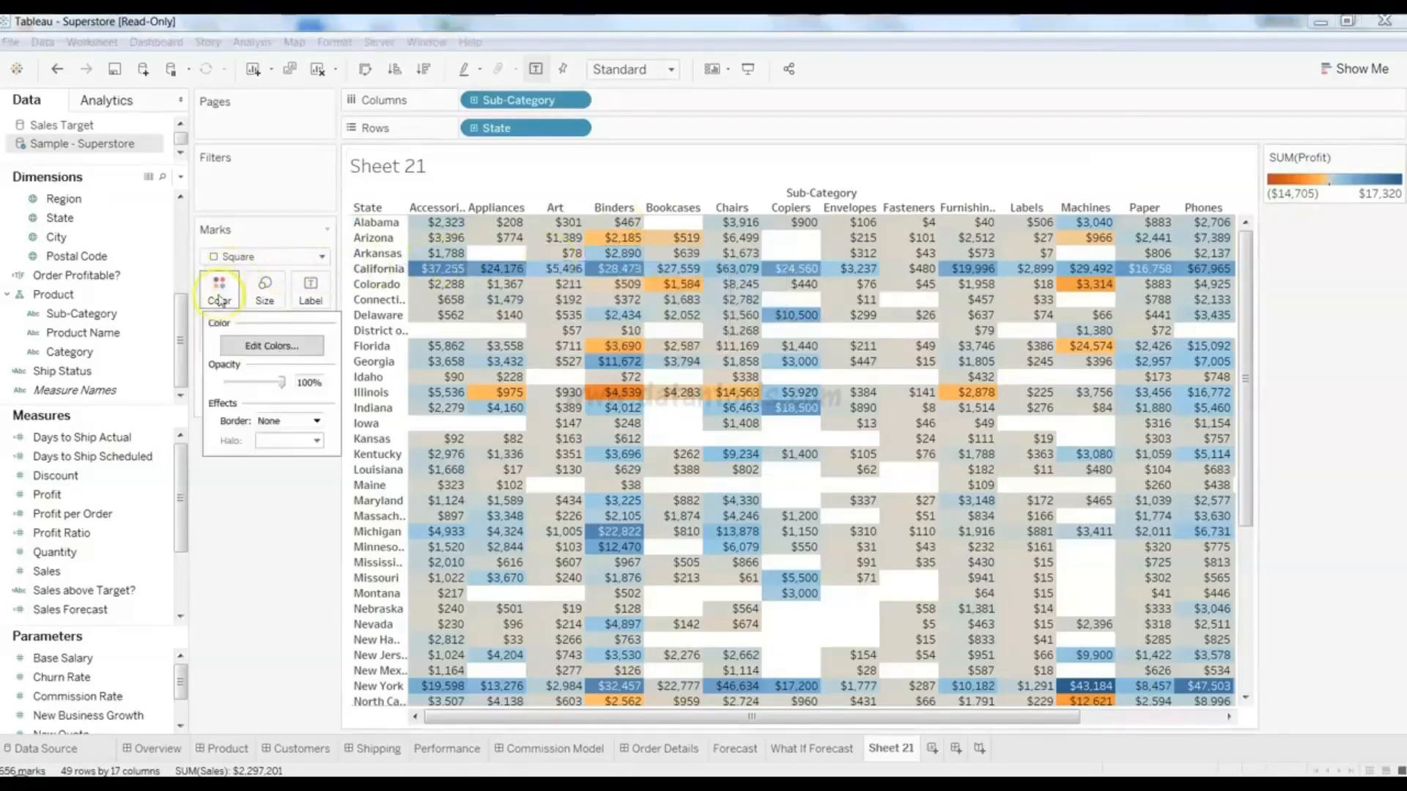
pyautogui.click(260, 348)
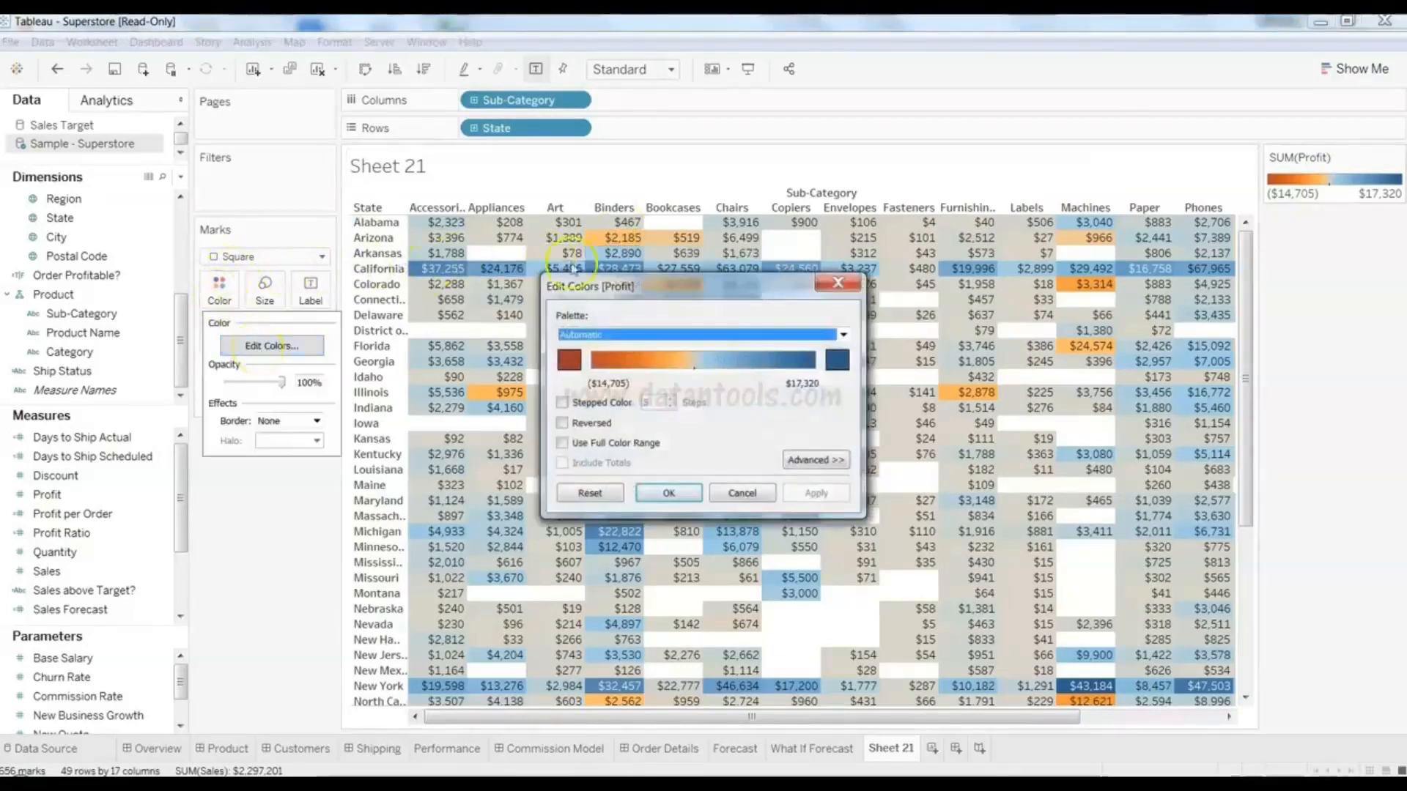
pyautogui.click(702, 335)
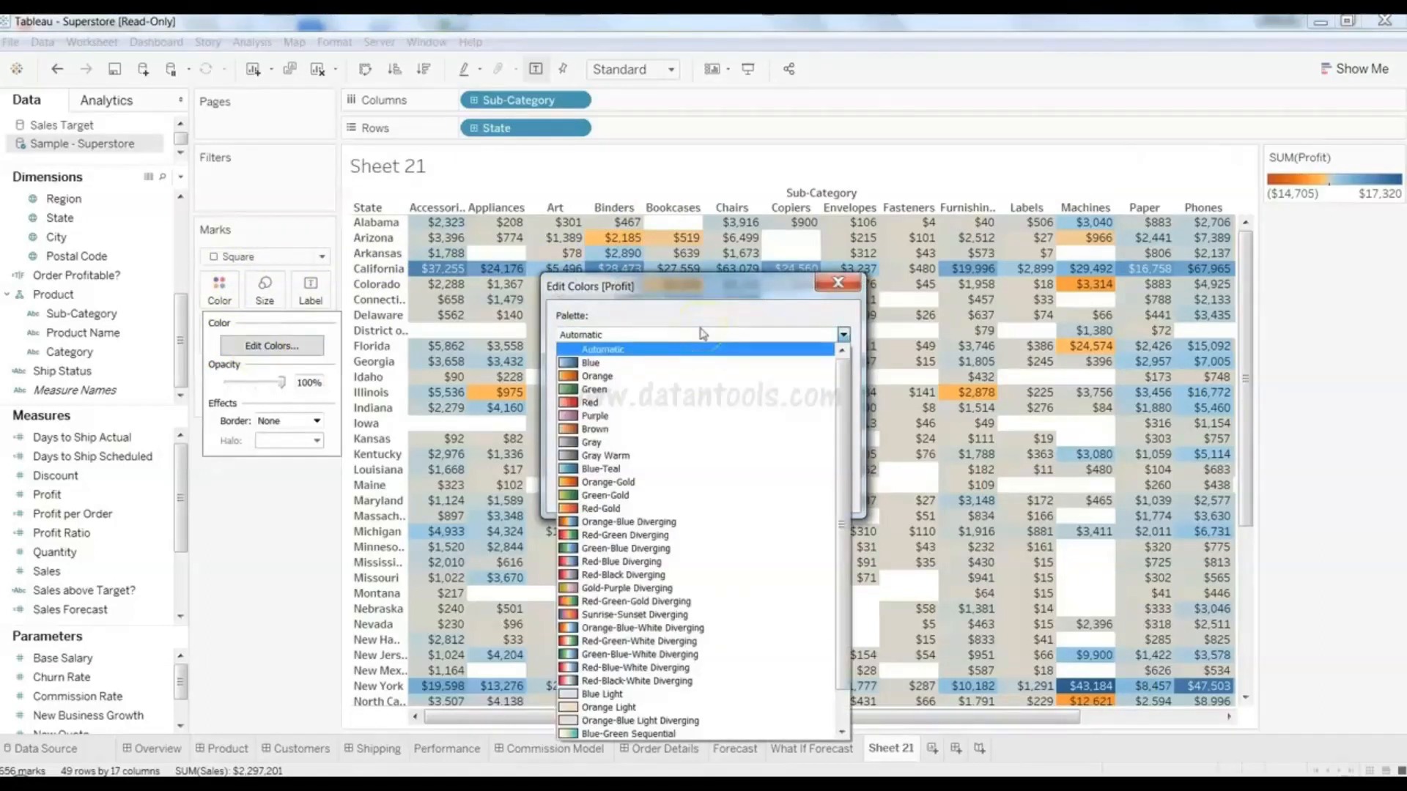
pyautogui.click(704, 496)
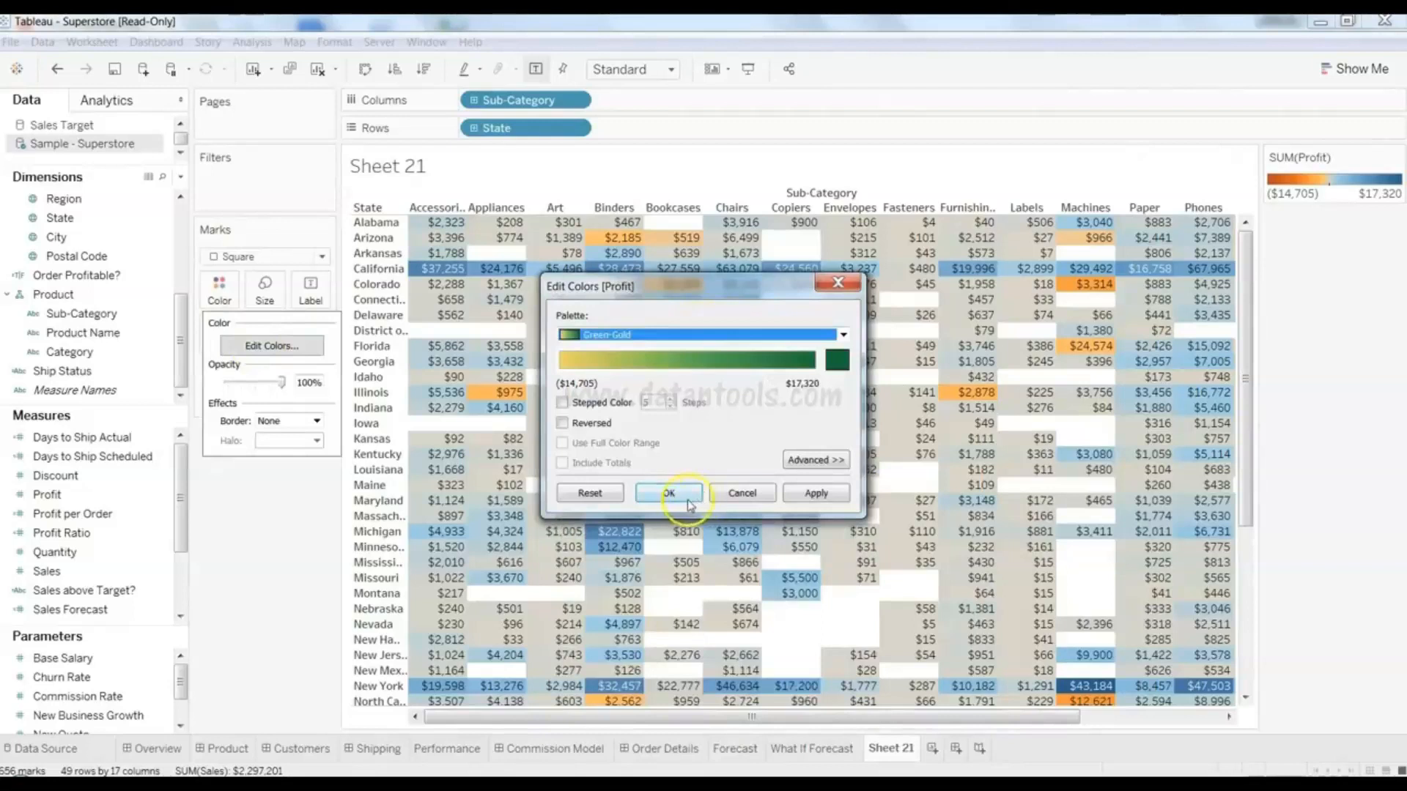
pyautogui.click(669, 494)
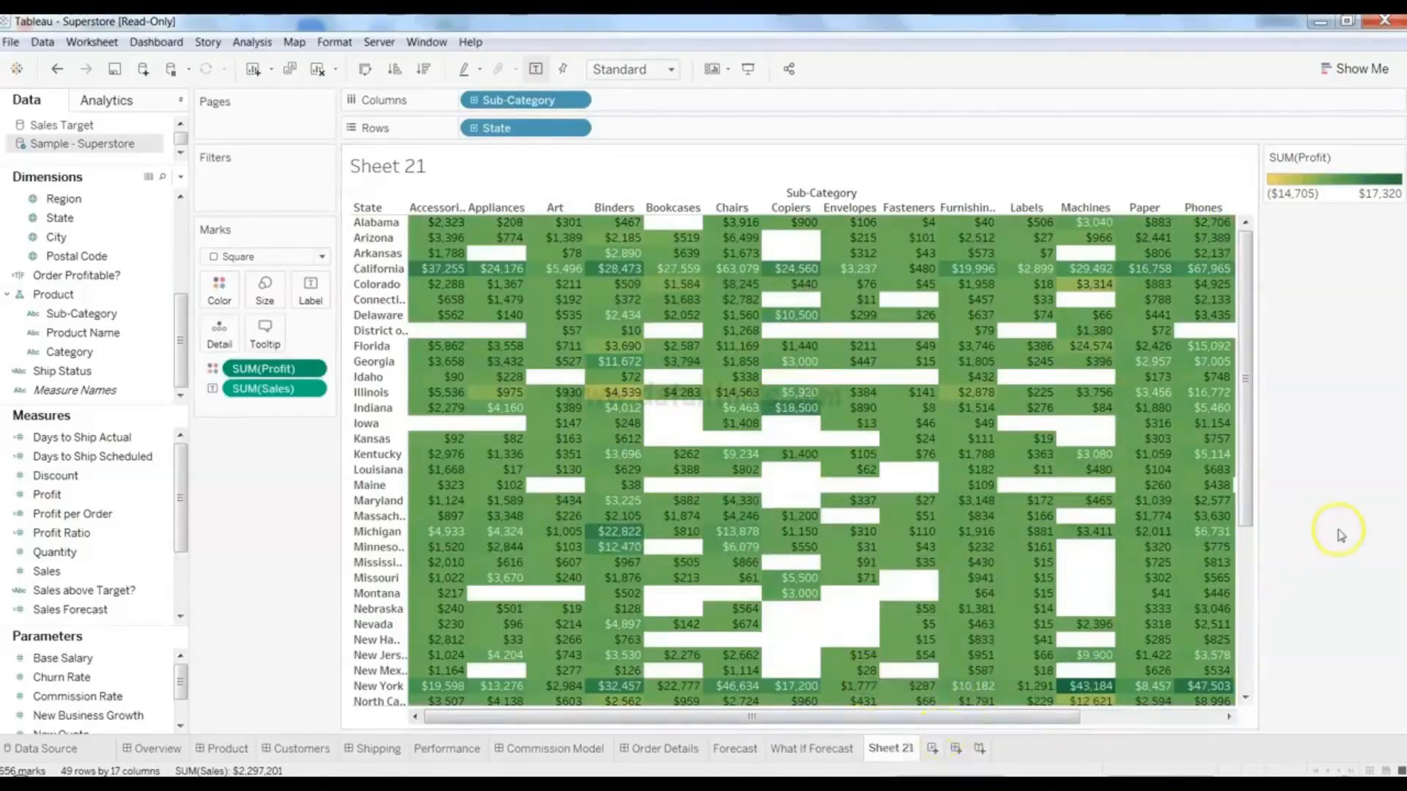
pyautogui.moveTo(1243, 477)
pyautogui.mouseDown()
pyautogui.moveTo(1262, 700)
pyautogui.moveTo(1265, 462)
pyautogui.mouseUp()
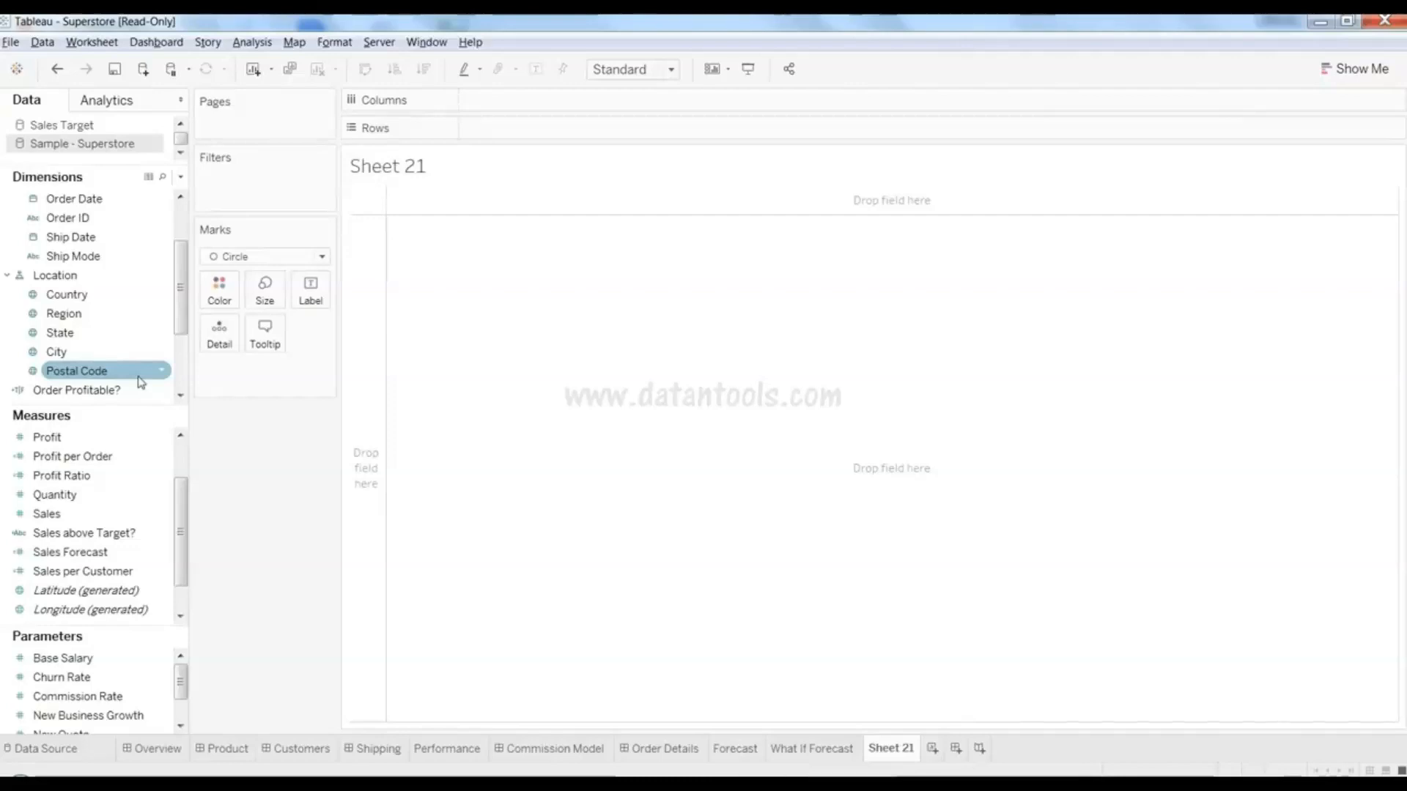
# - Select Region with Sales and display Show Me suggestions, previewing the packed-bubbles option
pyautogui.click(140, 351)
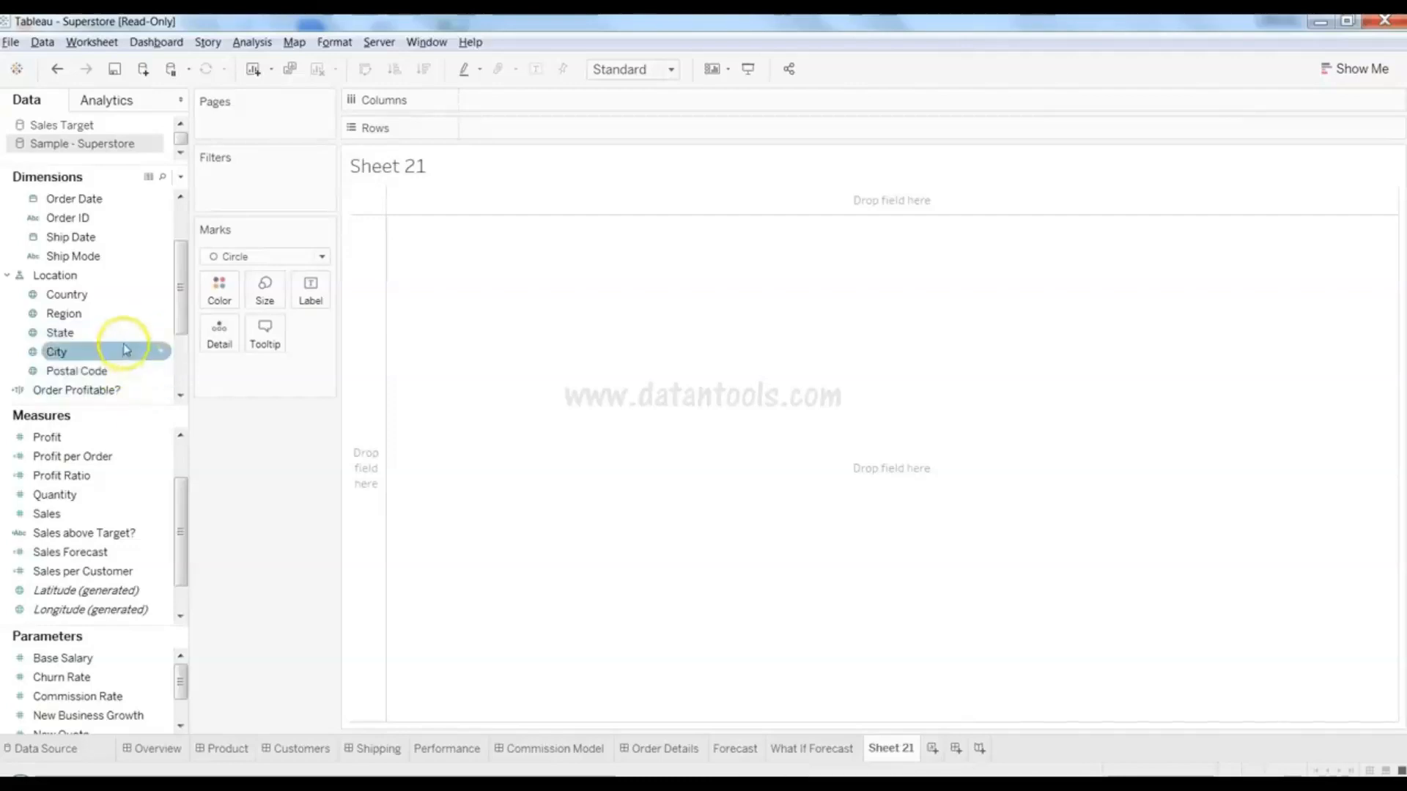
pyautogui.click(126, 339)
pyautogui.click(127, 323)
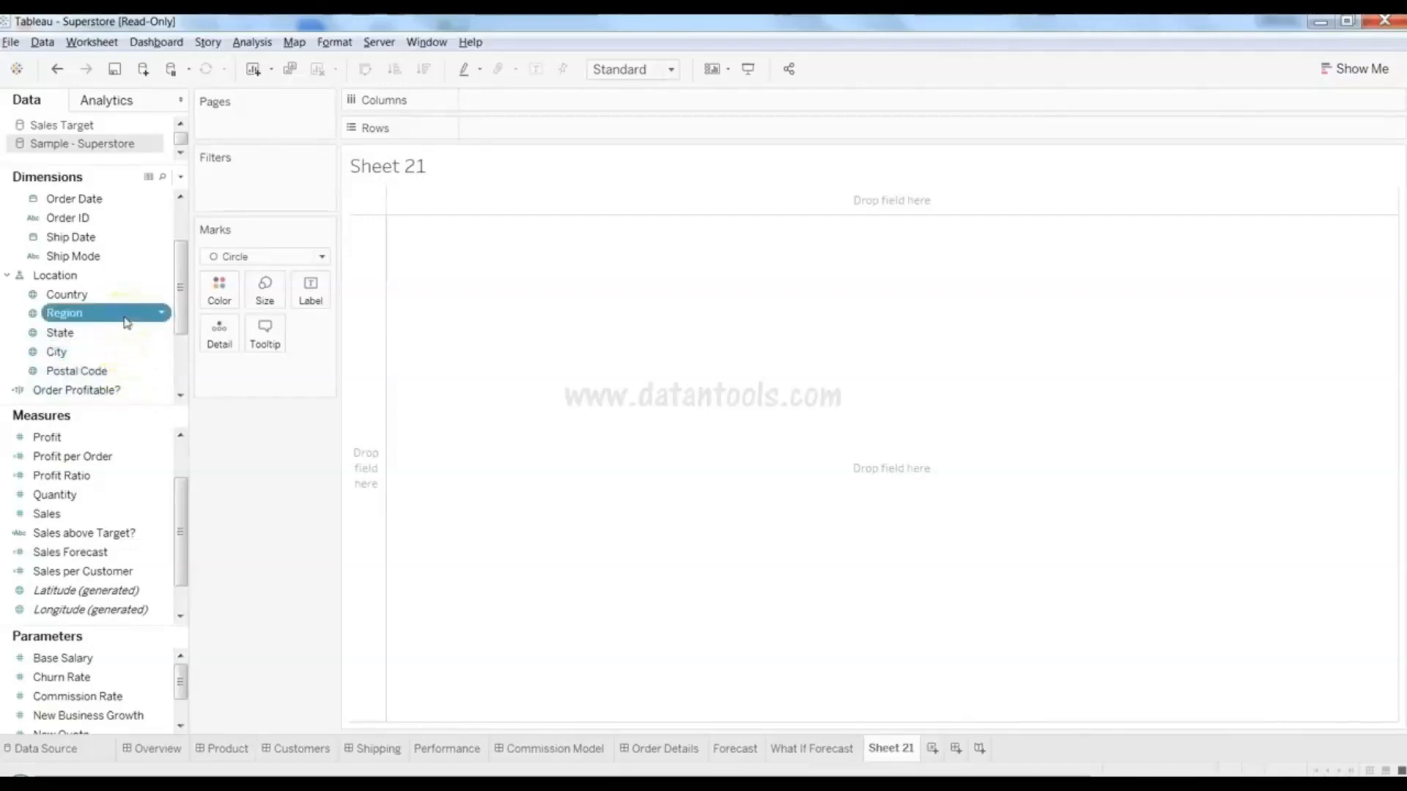
pyautogui.keyDown('ctrl'); pyautogui.click(116, 514); pyautogui.keyUp('ctrl')
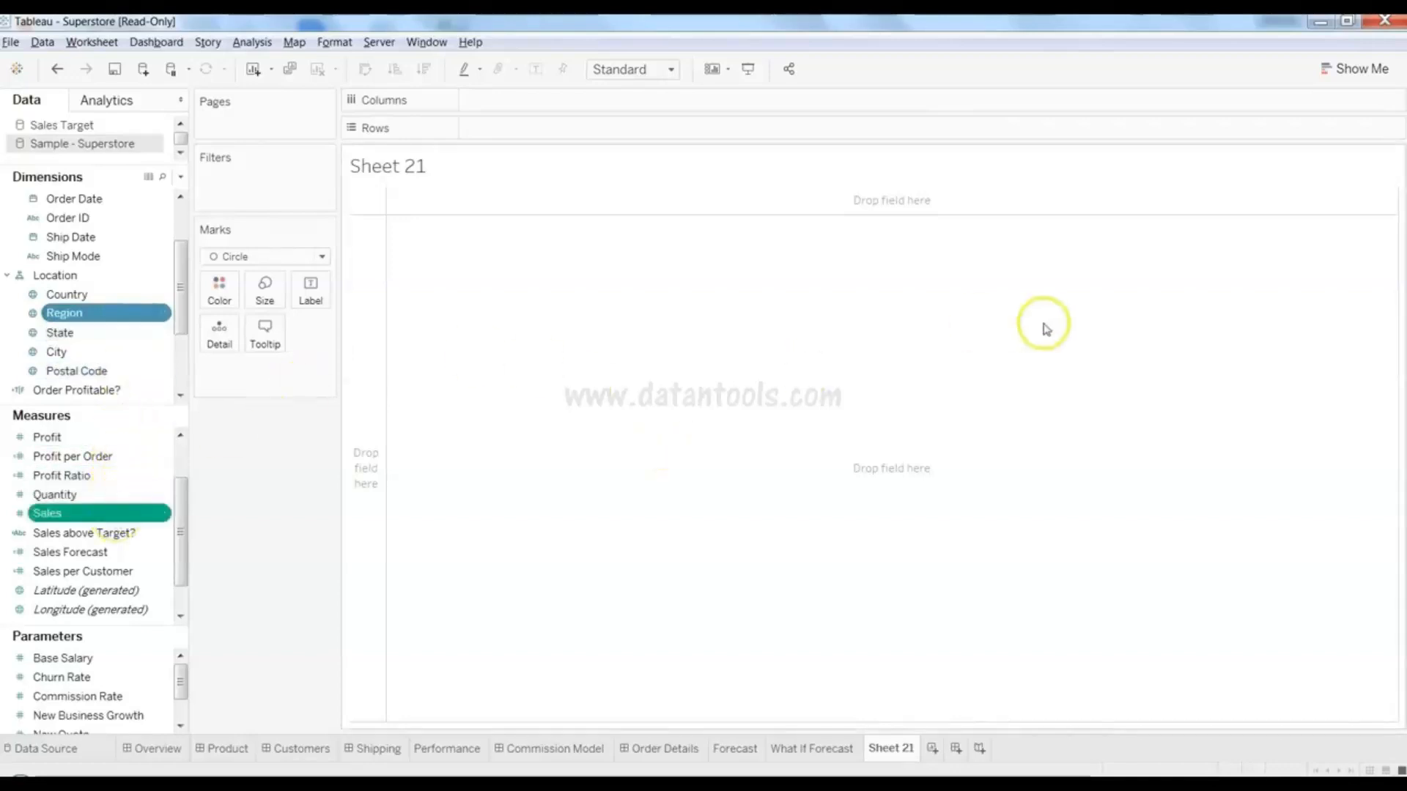
pyautogui.click(1350, 70)
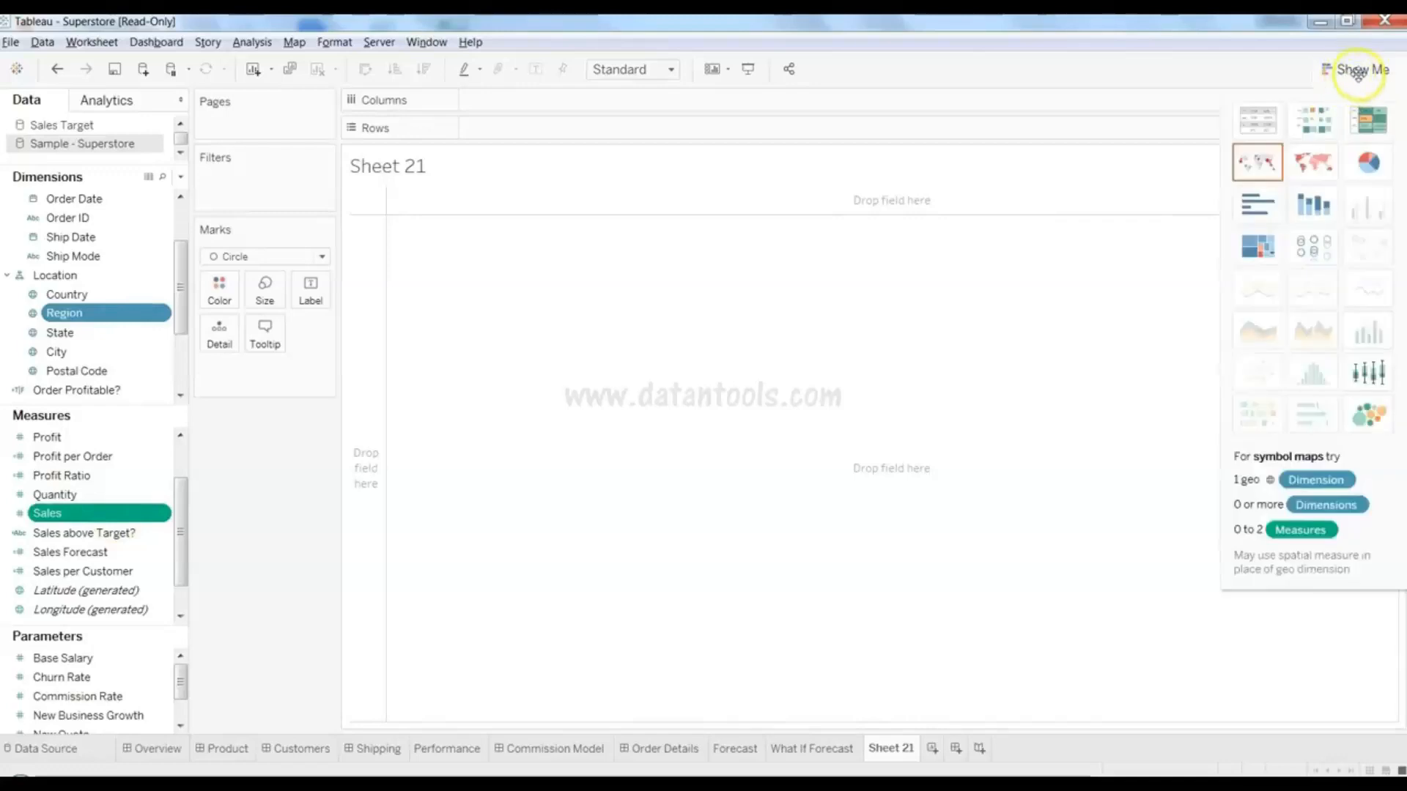
pyautogui.click(1371, 414)
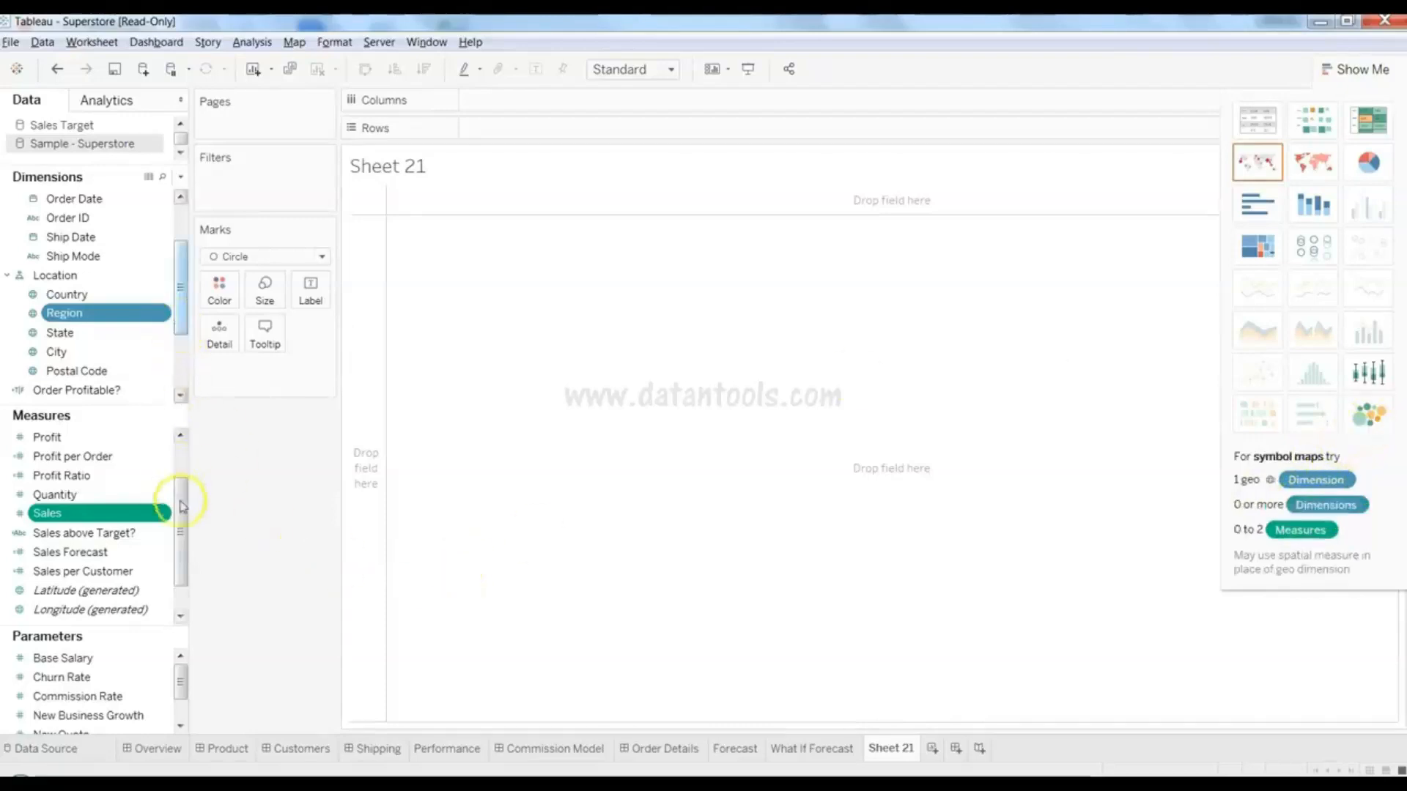
# - Build packed bubbles of SUM(Sales) by Region and inspect the West and Central values
pyautogui.click(1377, 413)
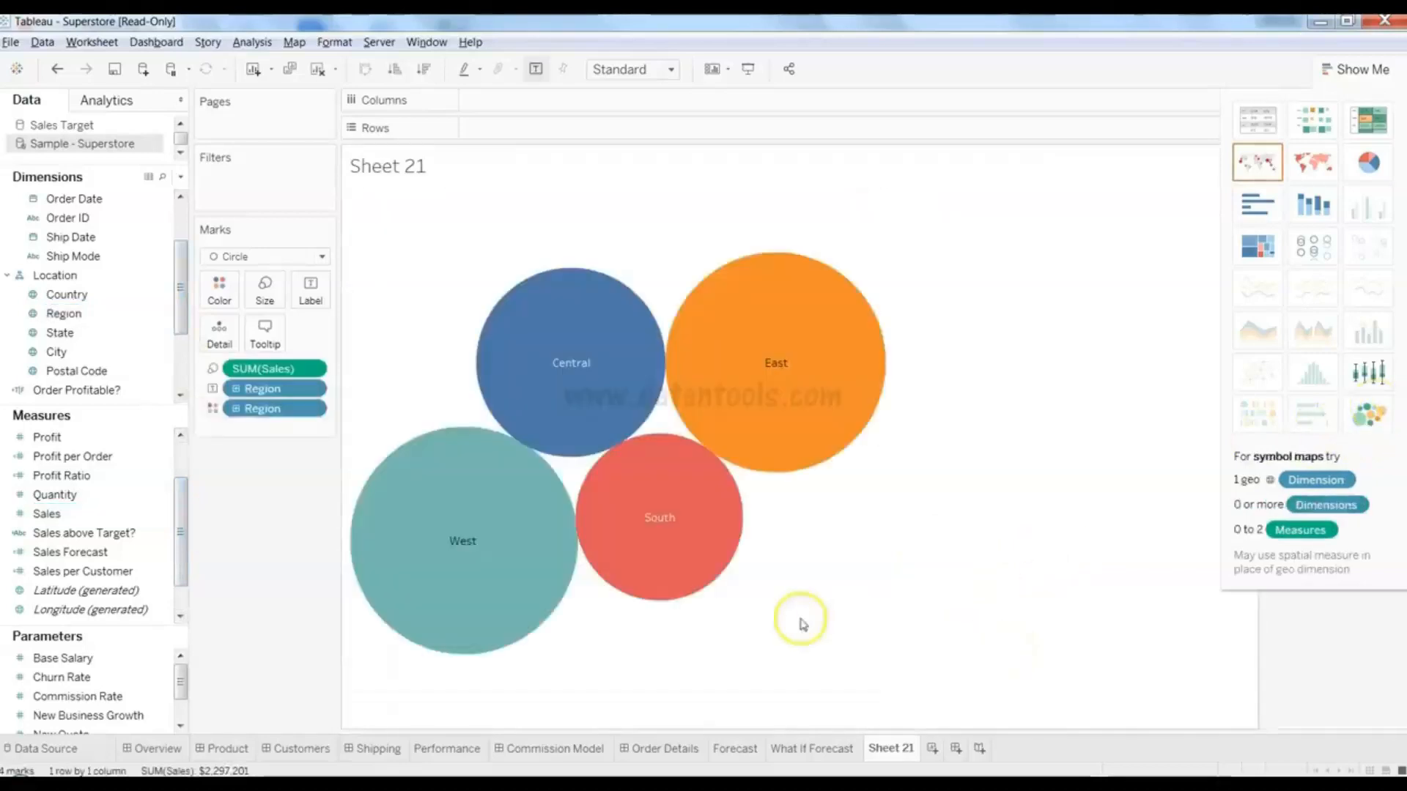
pyautogui.moveTo(599, 374)
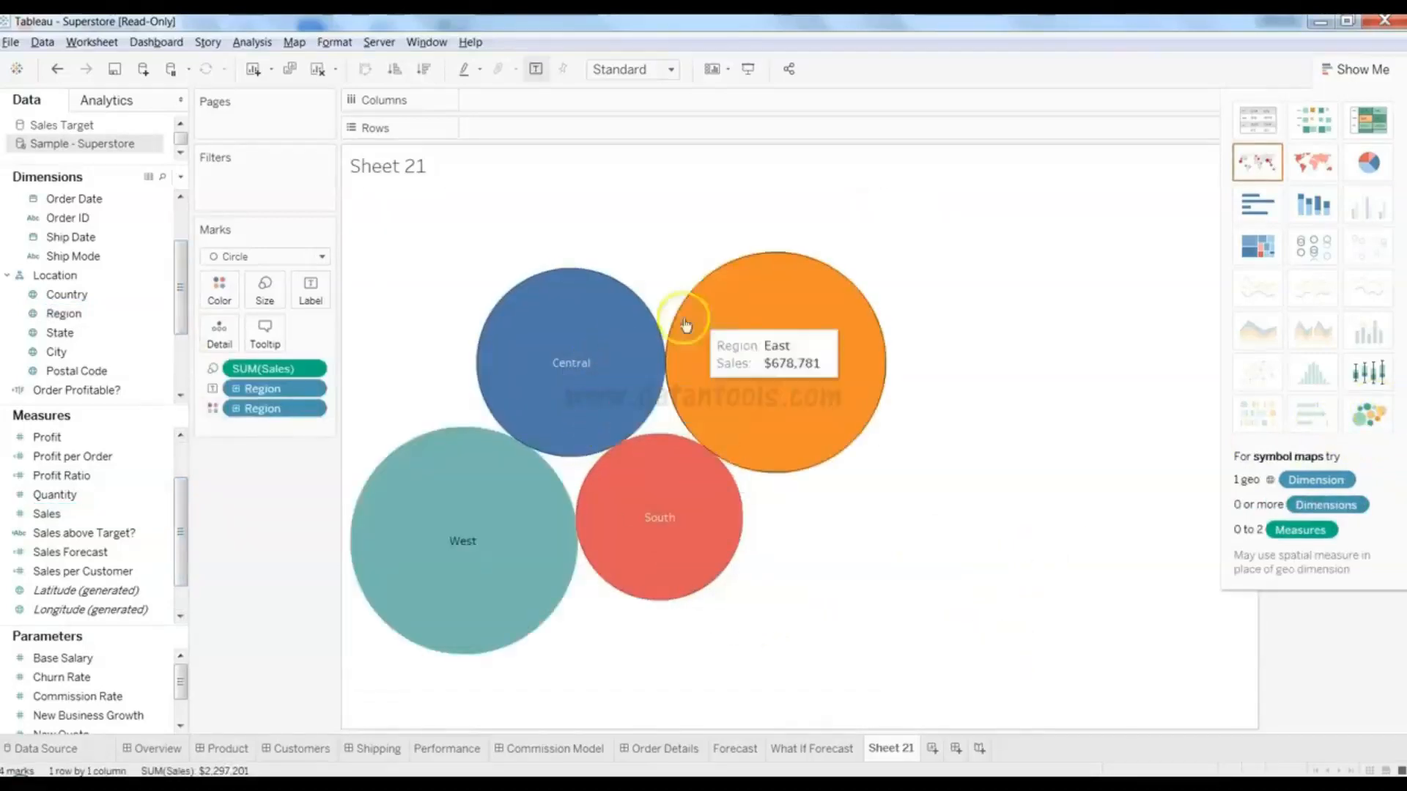
pyautogui.moveTo(434, 543)
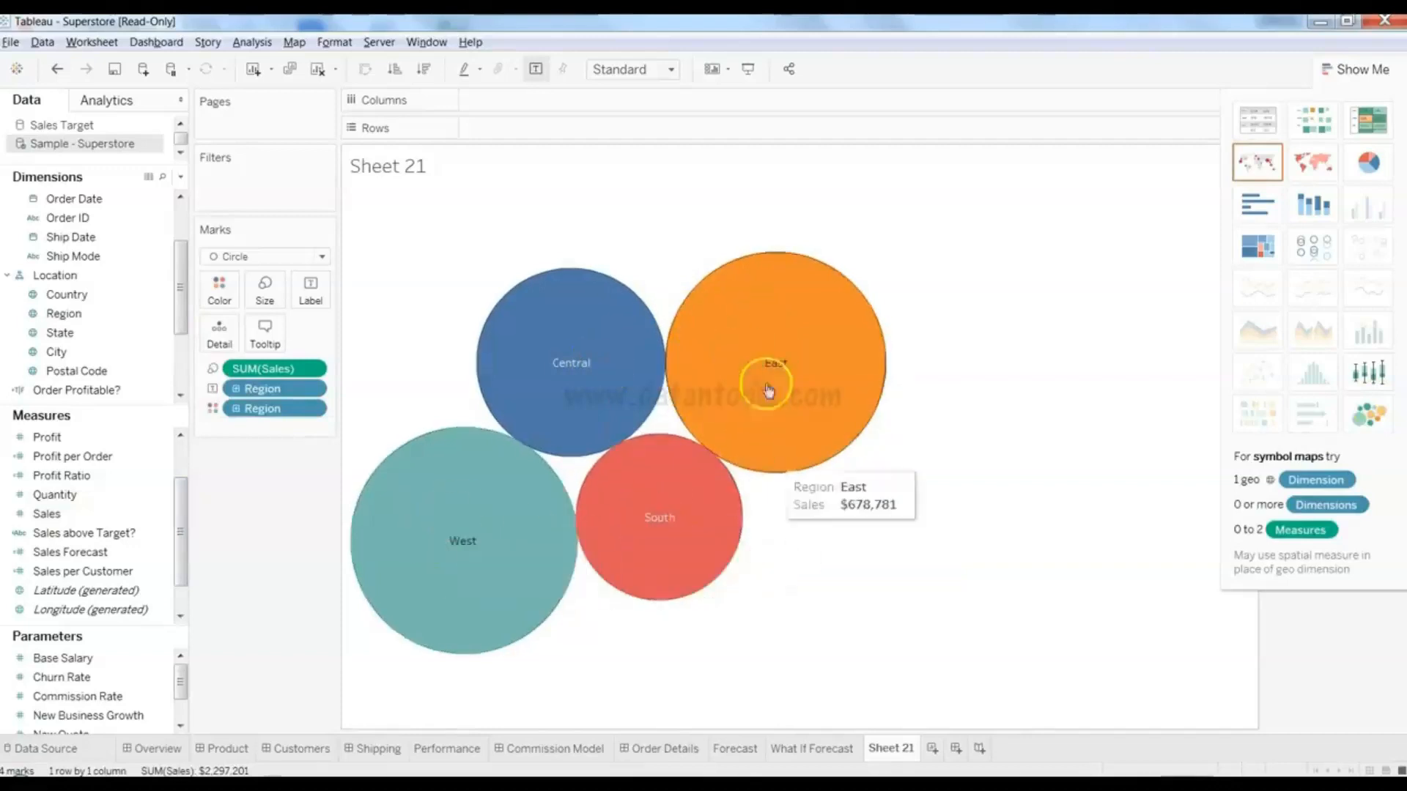
pyautogui.moveTo(689, 443)
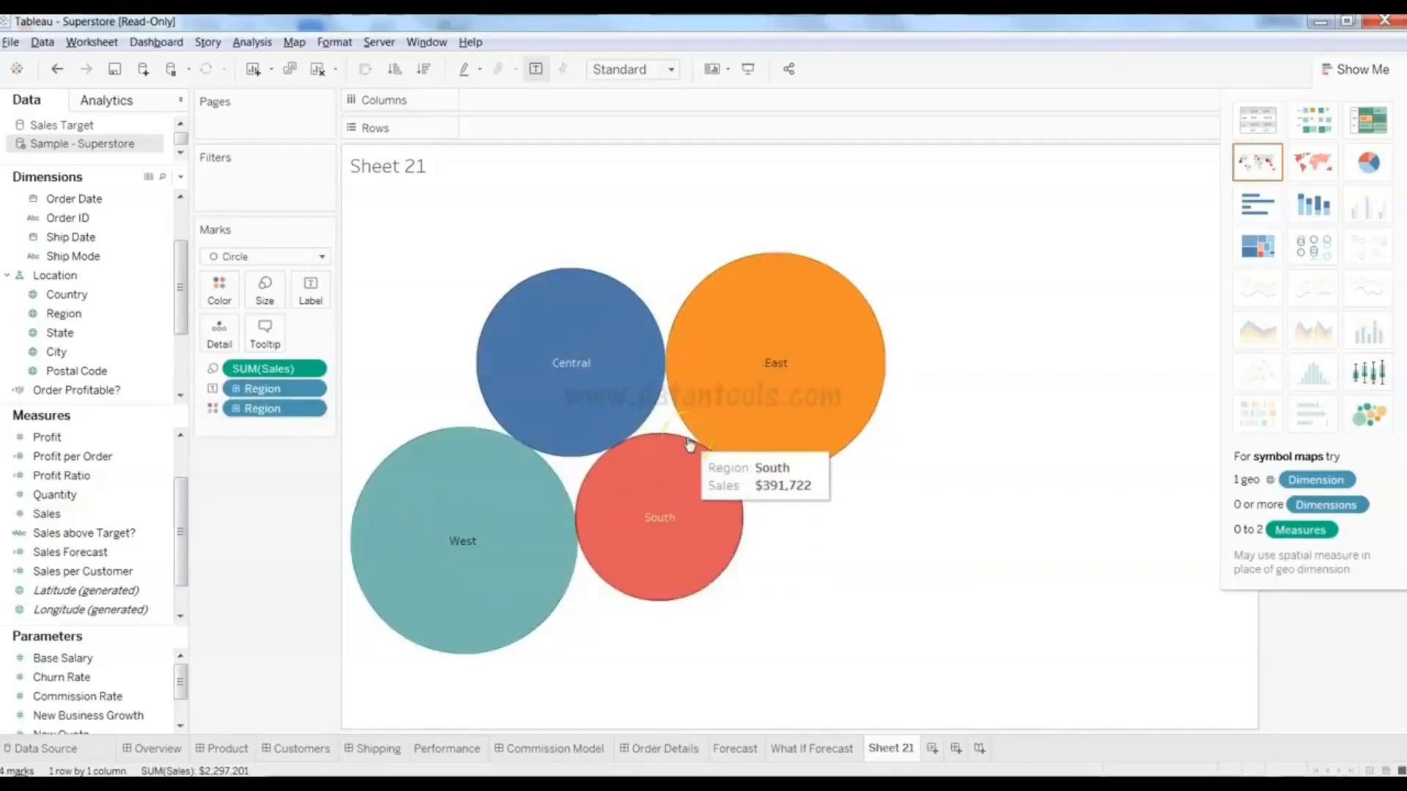
pyautogui.click(1347, 71)
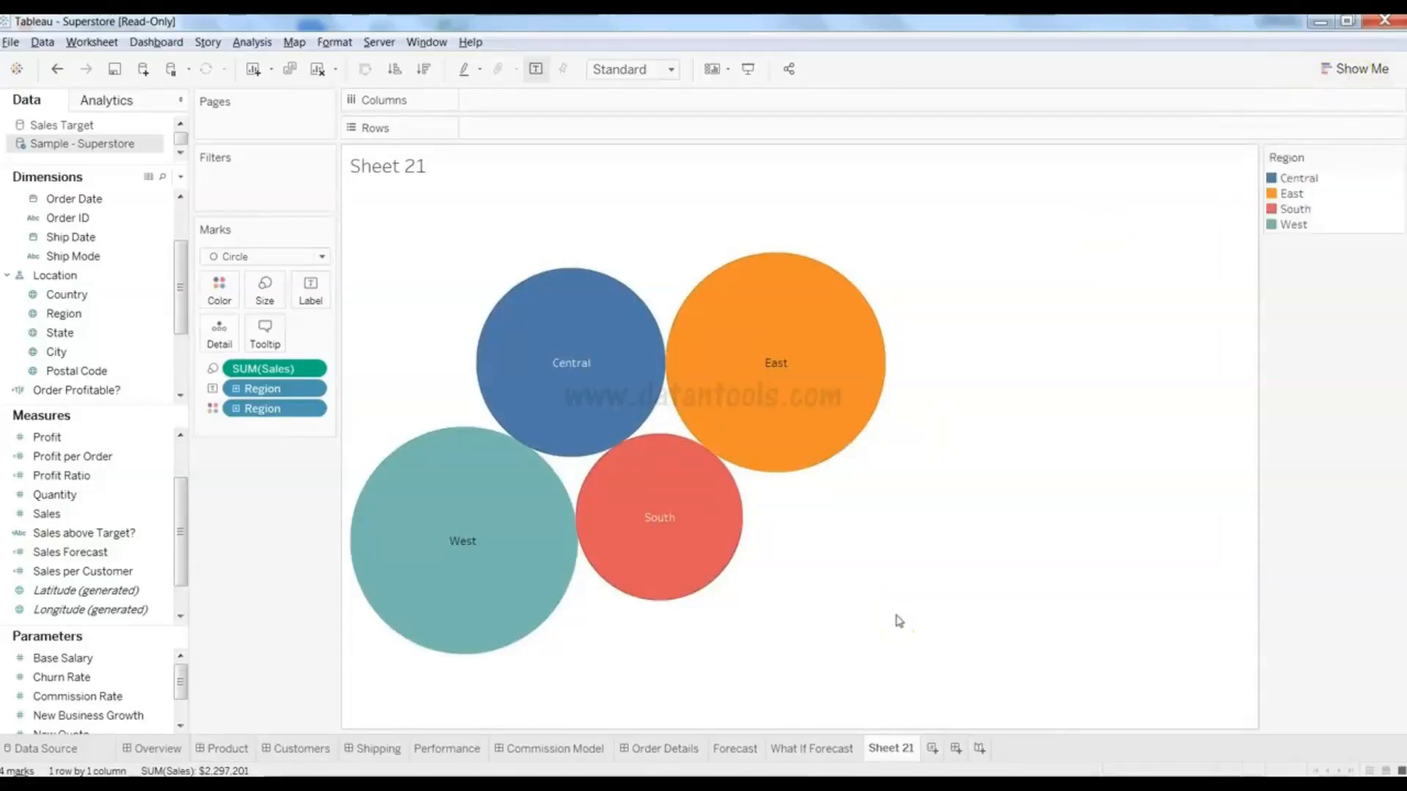
pyautogui.click(473, 482)
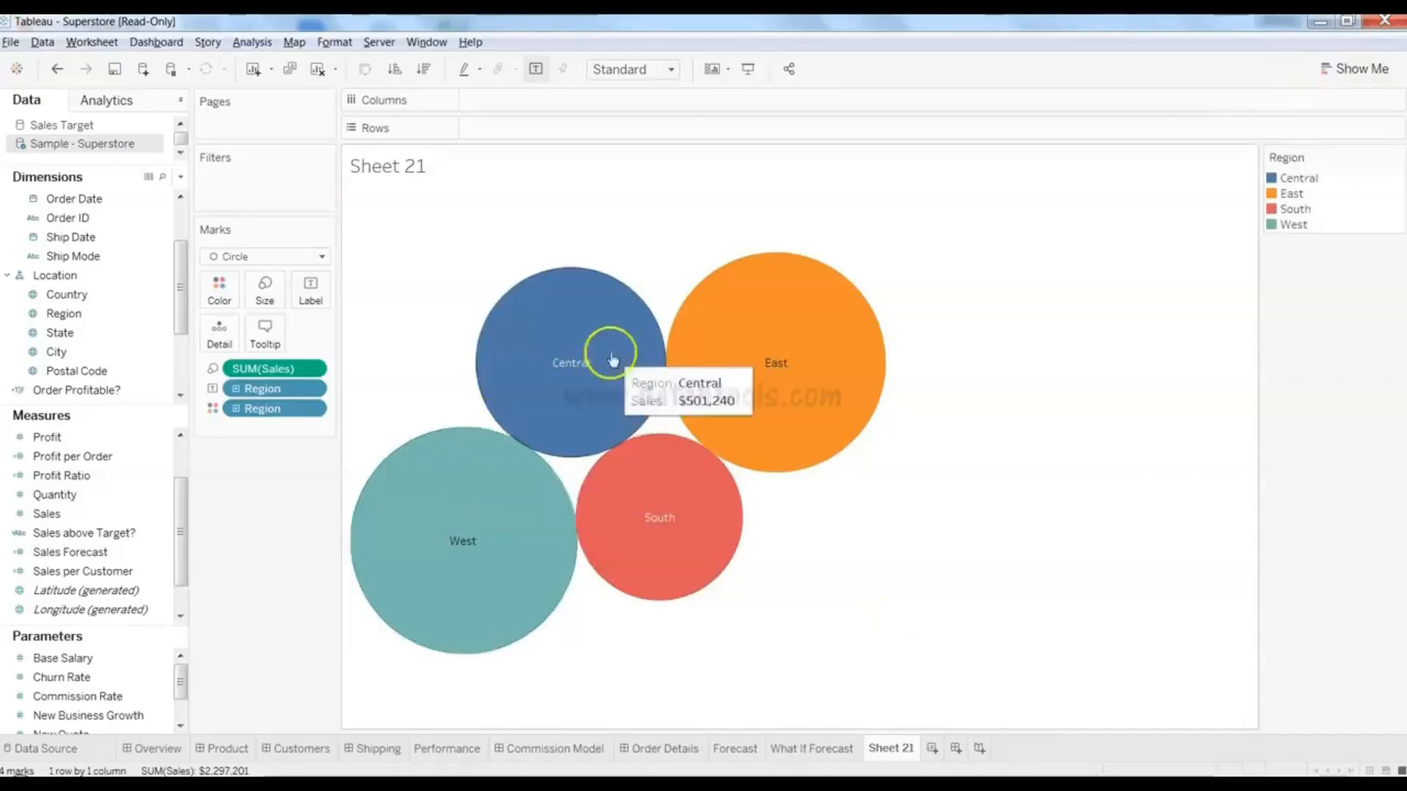
pyautogui.click(642, 385)
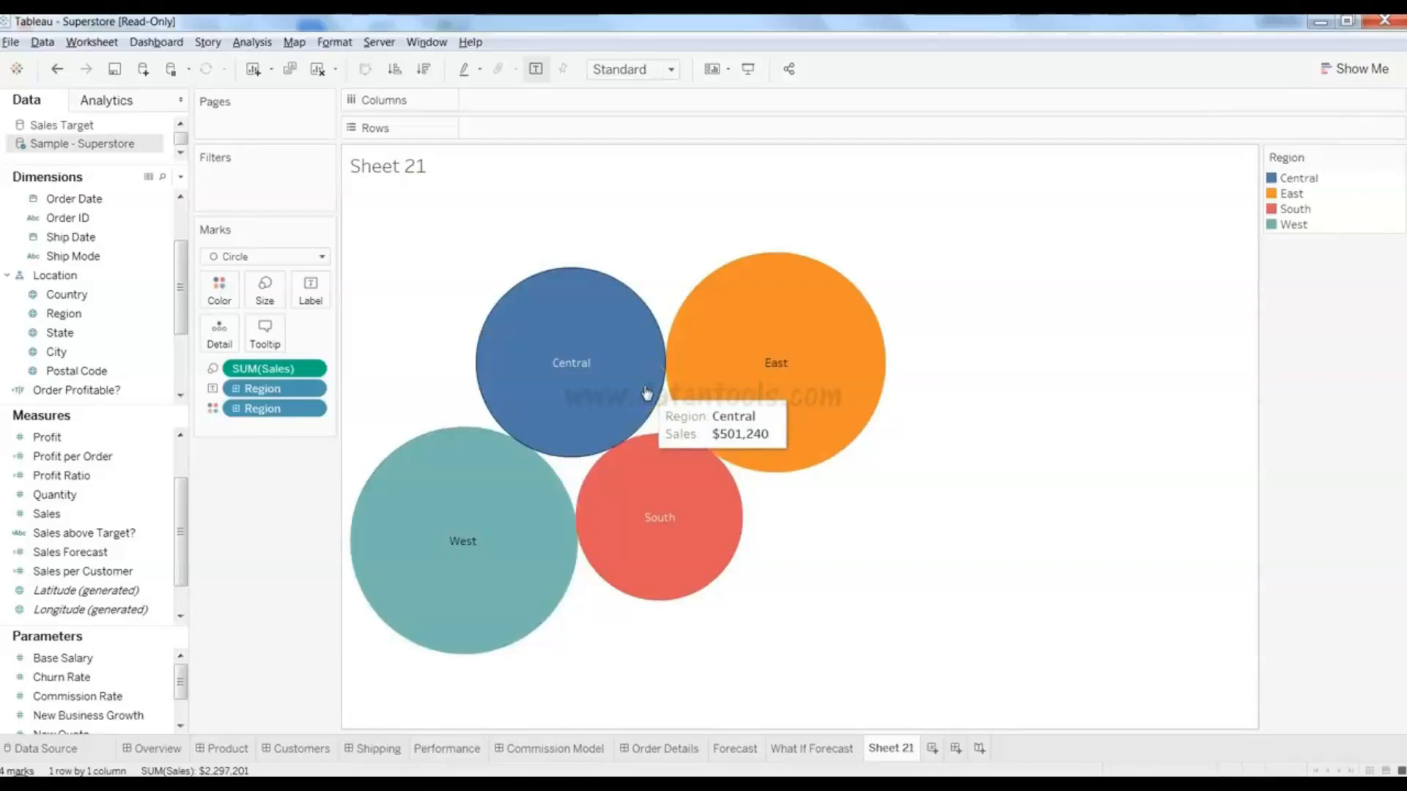
# - Split the bubbles per state, dropping the Region and Country pills so each is coloured by State
pyautogui.click(70, 335)
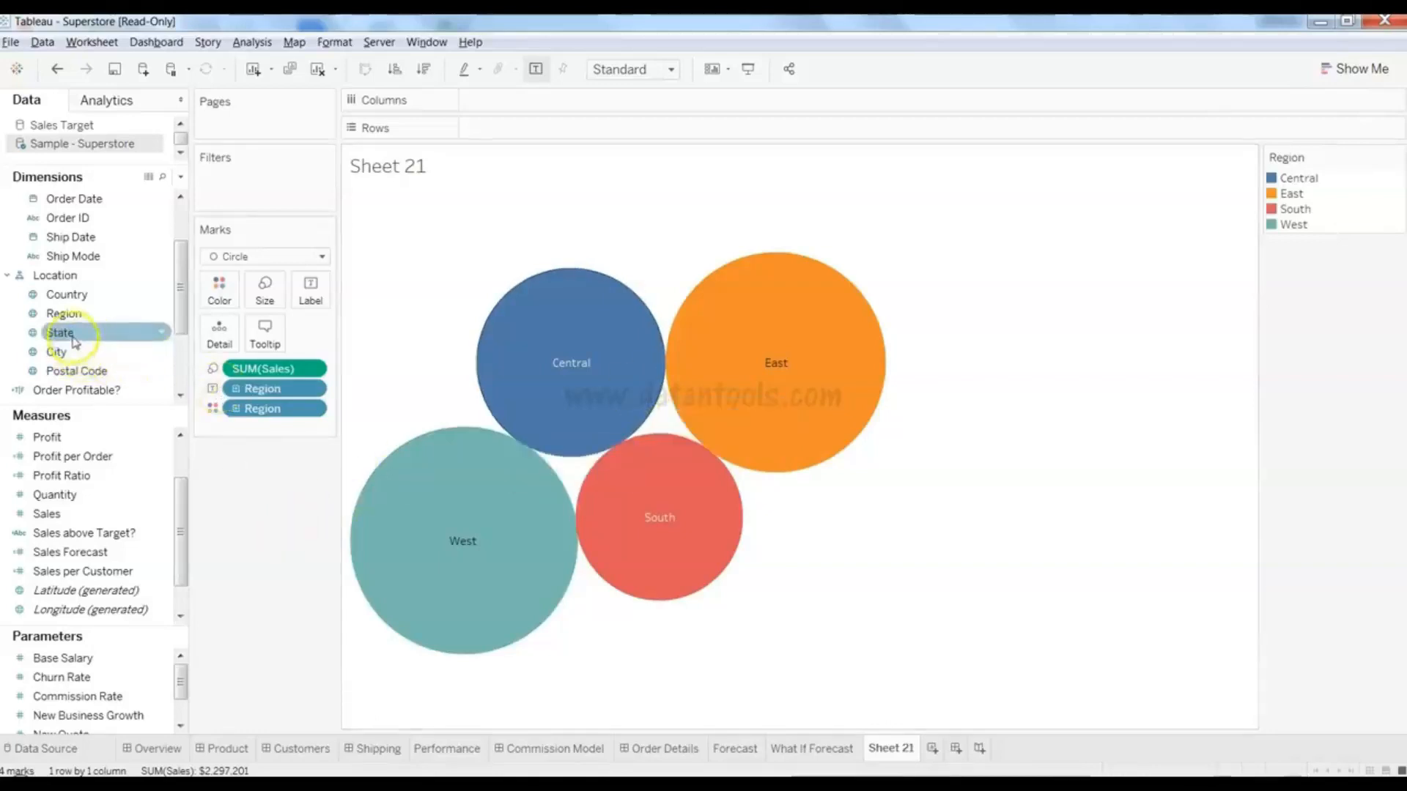
pyautogui.click(286, 394)
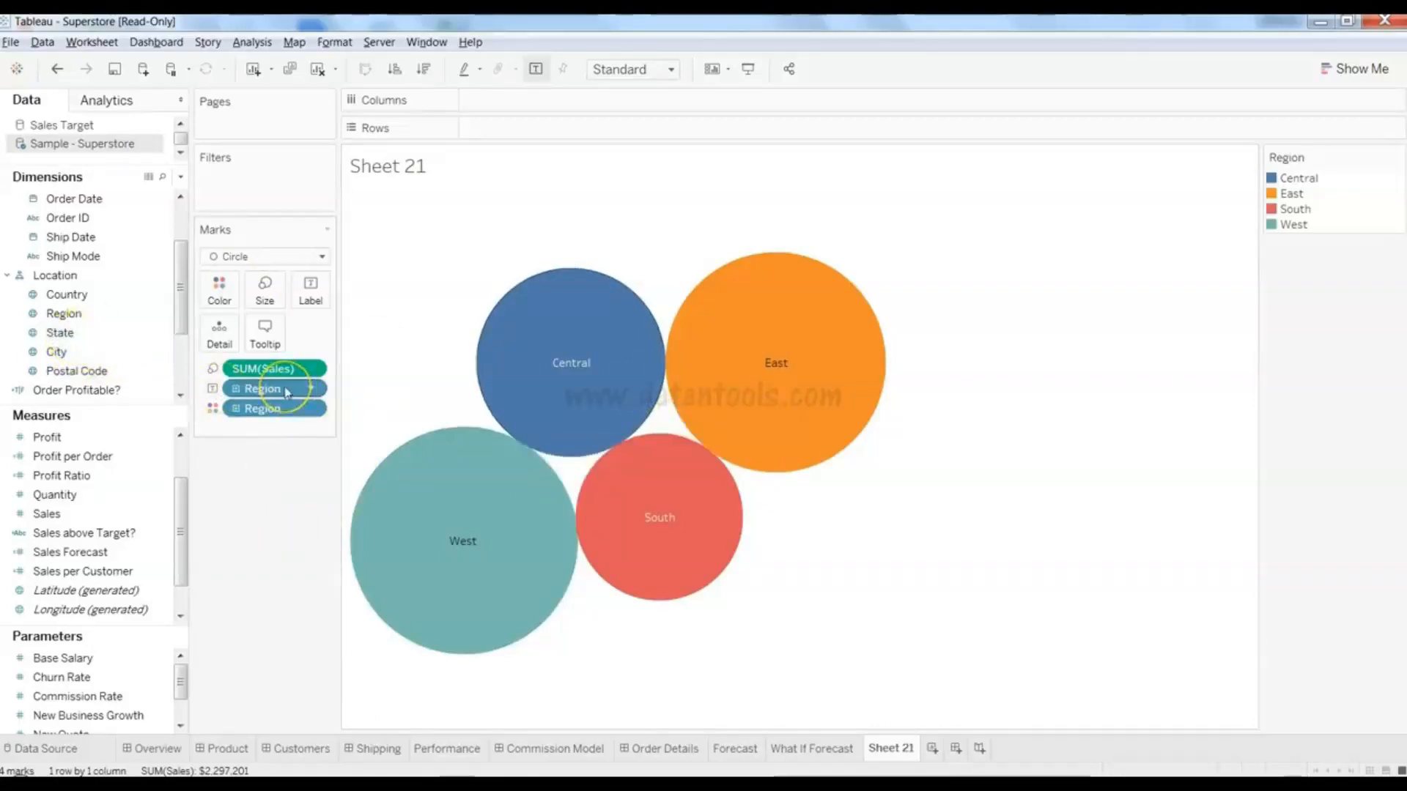
pyautogui.click(235, 409)
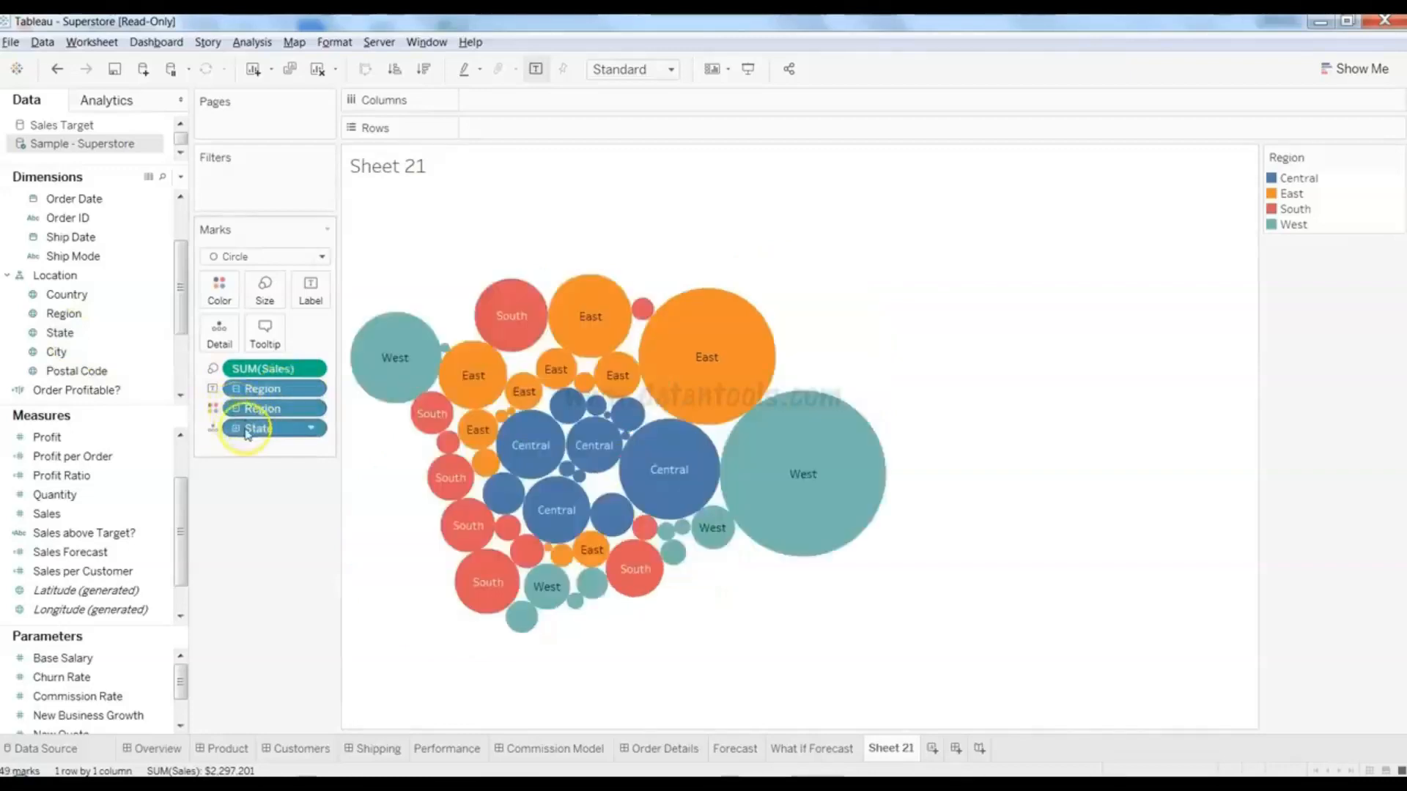
pyautogui.click(66, 314)
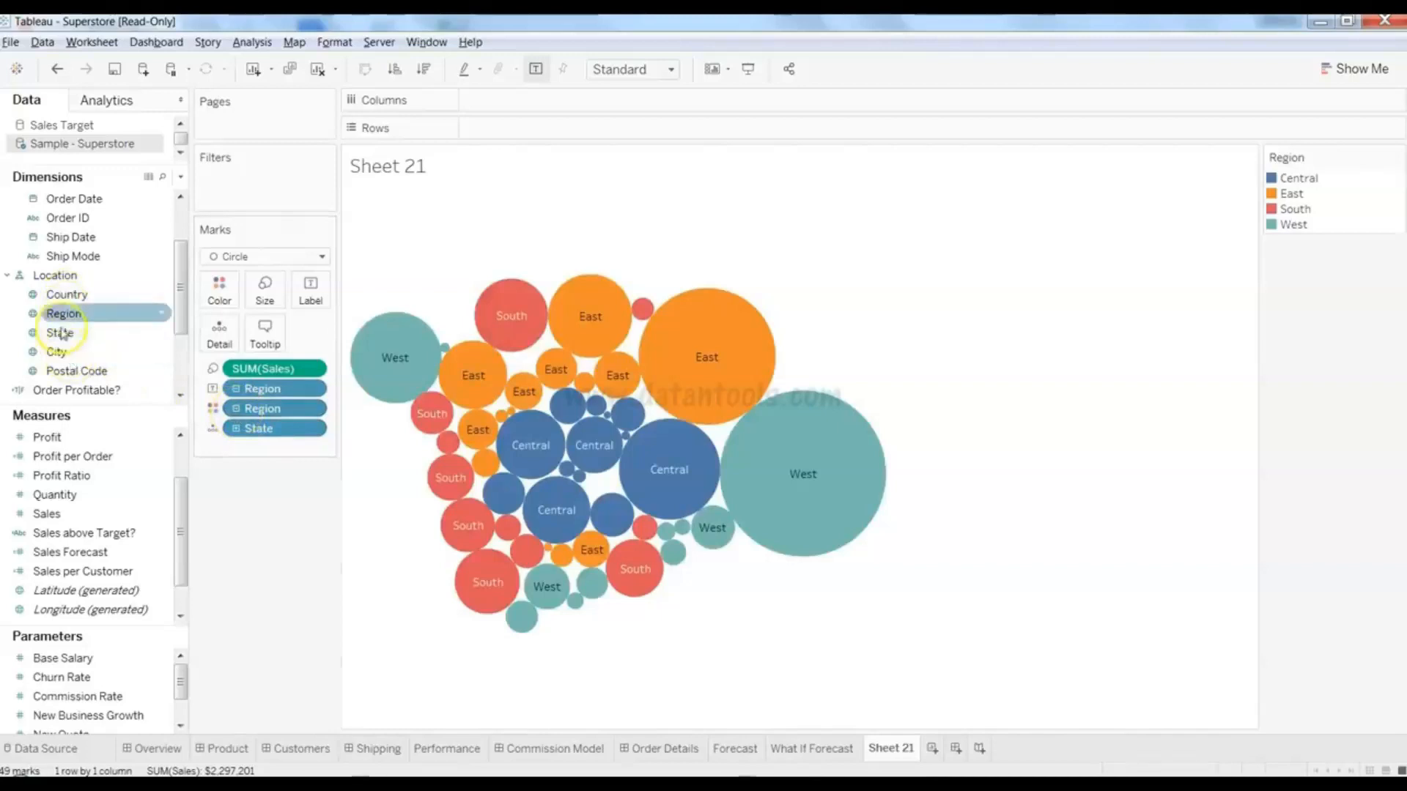
pyautogui.click(62, 335)
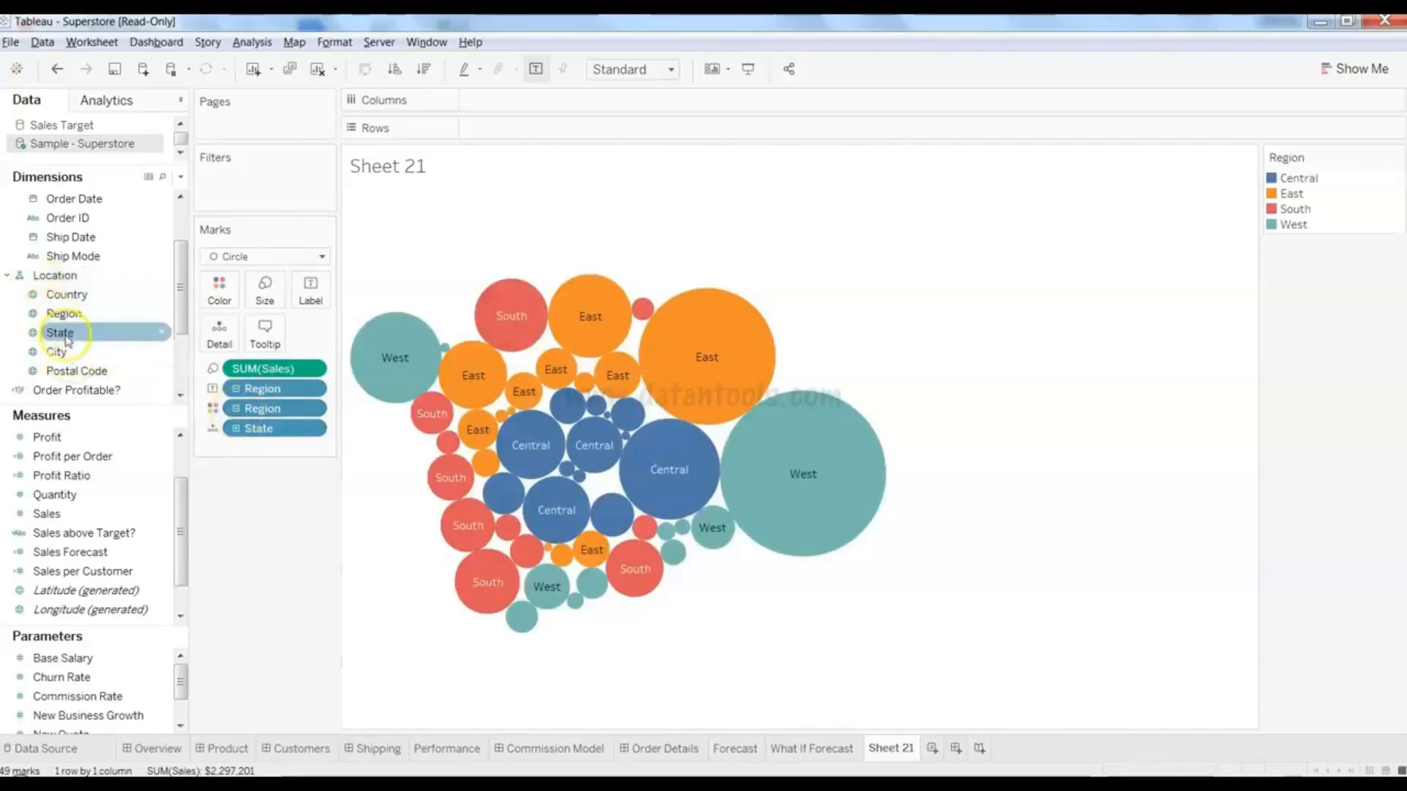
pyautogui.moveTo(271, 439); pyautogui.dragTo(169, 370)
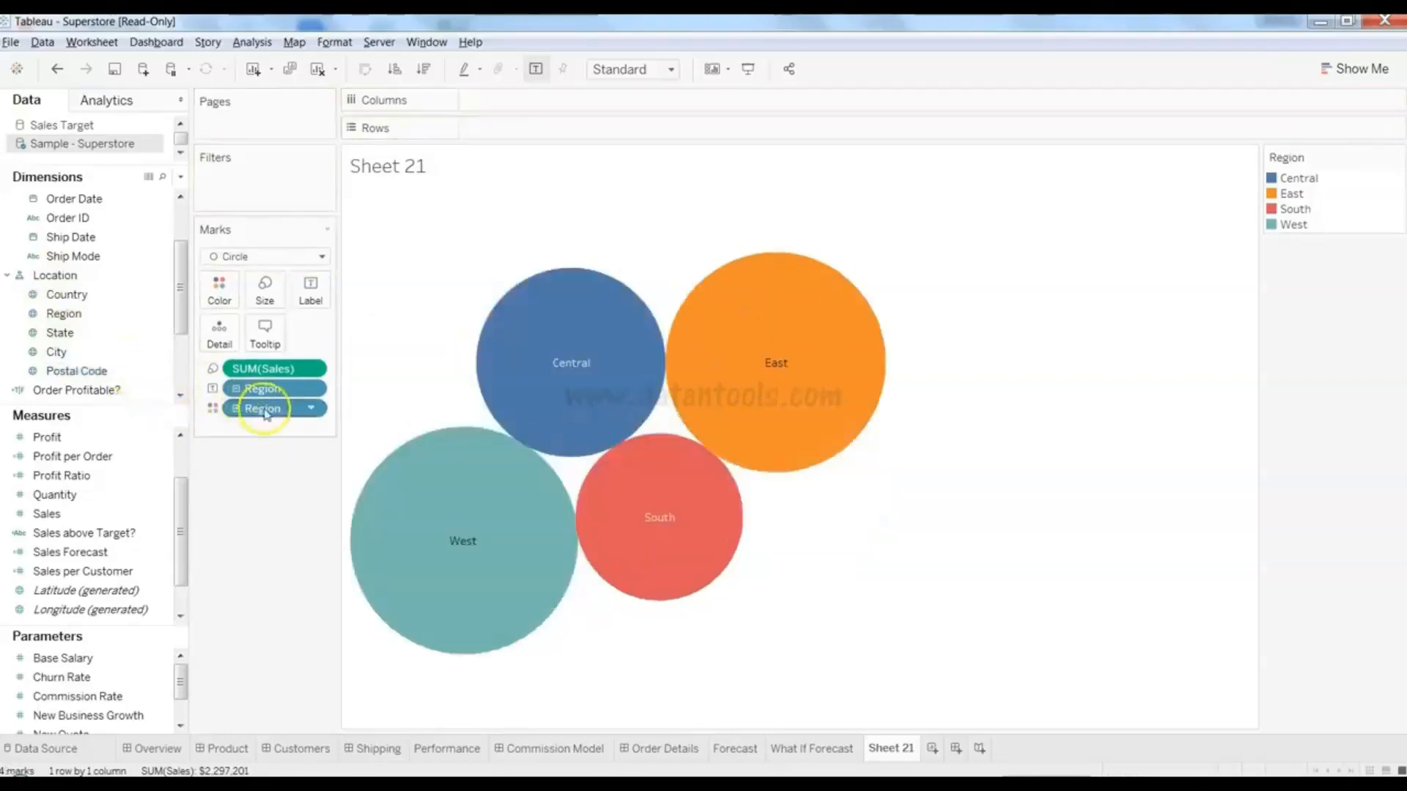
pyautogui.moveTo(265, 412); pyautogui.dragTo(107, 370)
pyautogui.moveTo(253, 388); pyautogui.dragTo(217, 299)
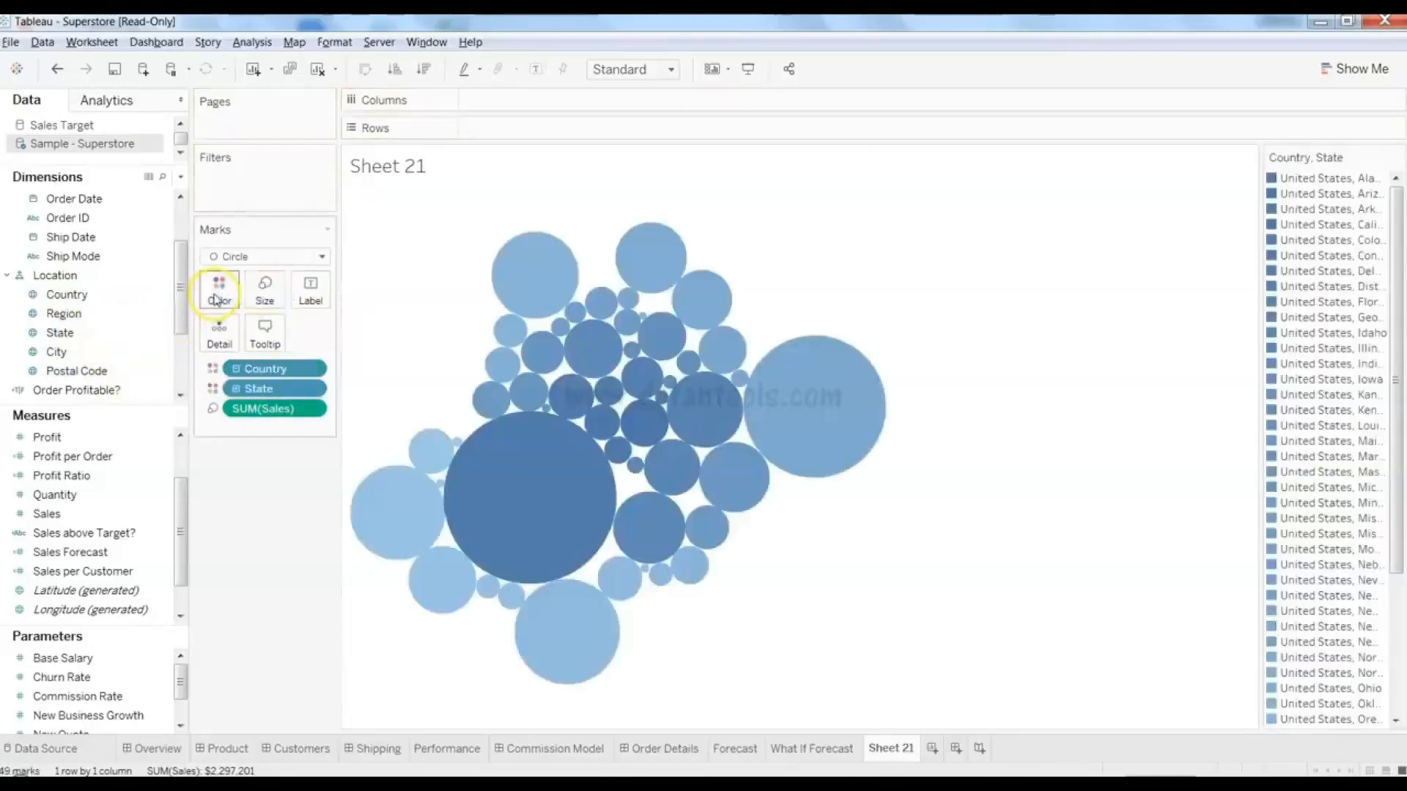
pyautogui.moveTo(296, 368); pyautogui.dragTo(123, 332)
pyautogui.click(275, 376)
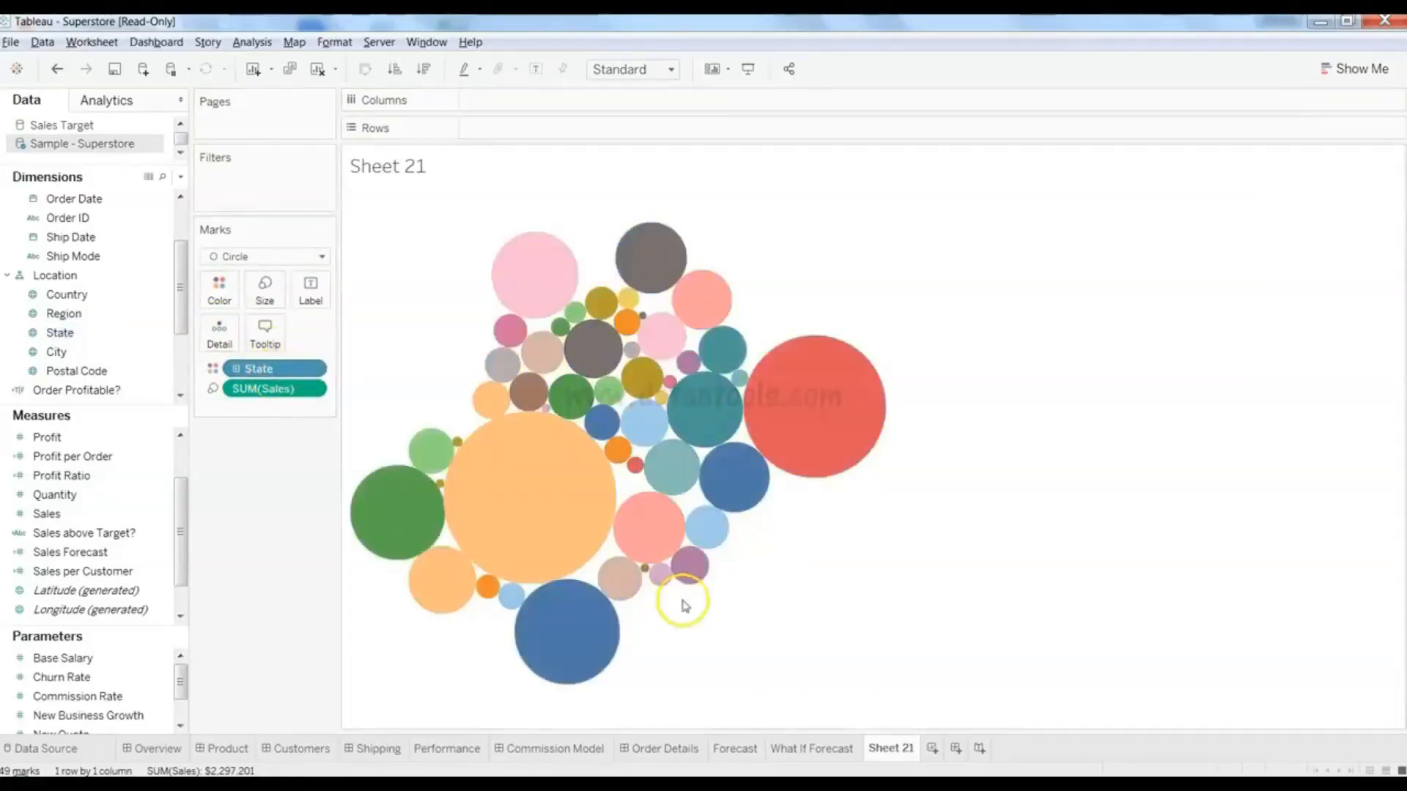
# - Inspect the Pennsylvania bubble, then try State name labels on the bubbles and remove them
pyautogui.moveTo(521, 523)
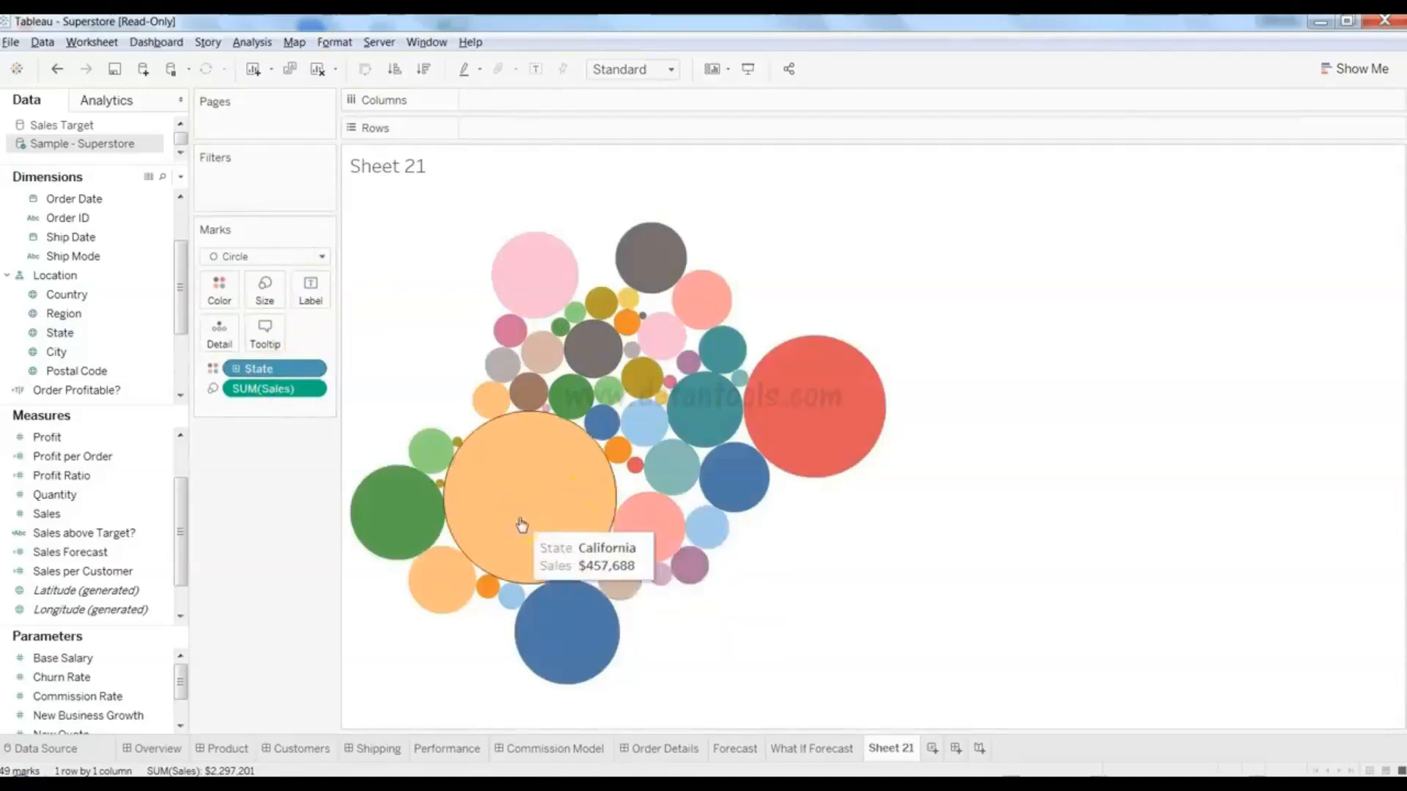
pyautogui.click(537, 290)
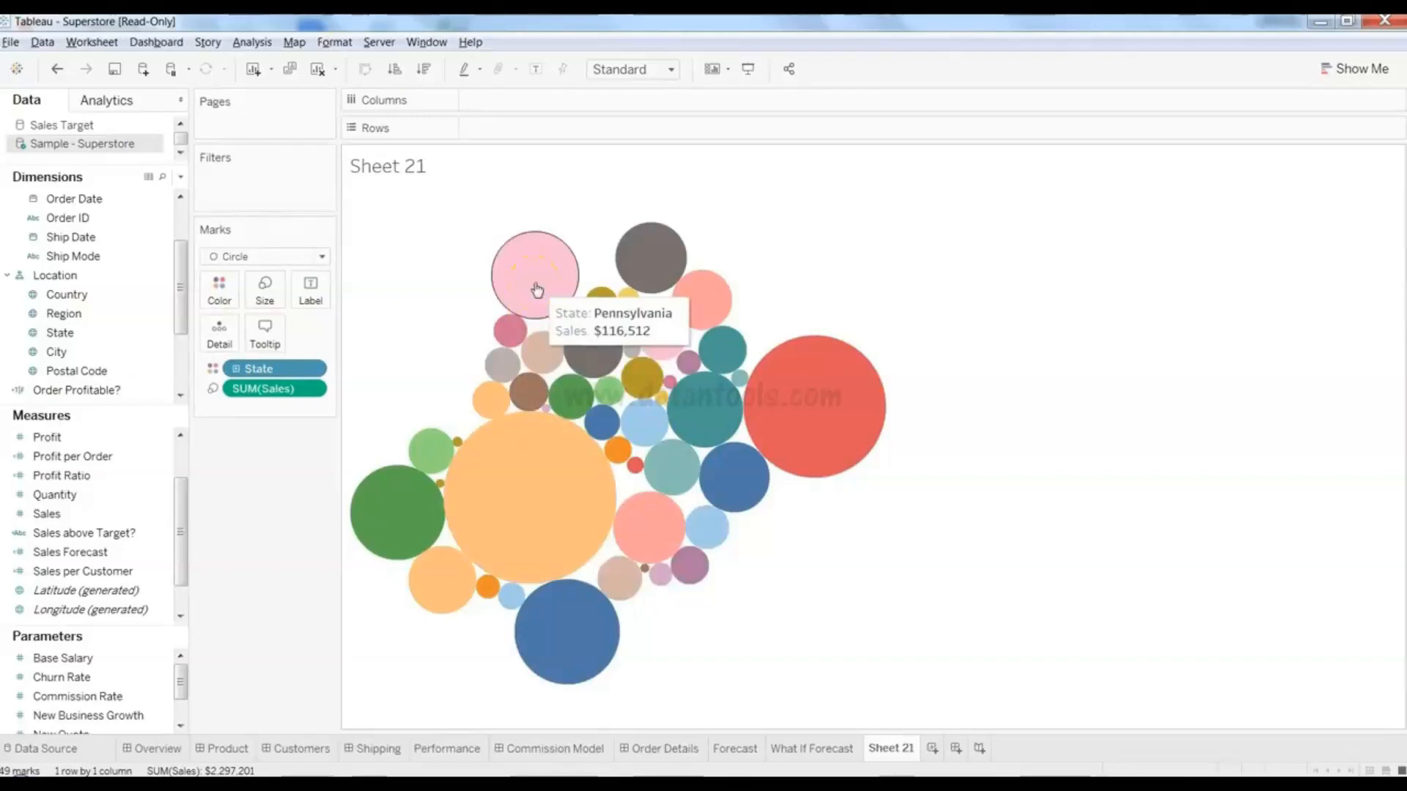
pyautogui.click(421, 301)
pyautogui.click(110, 370)
pyautogui.click(58, 332)
pyautogui.moveTo(58, 332); pyautogui.dragTo(317, 289)
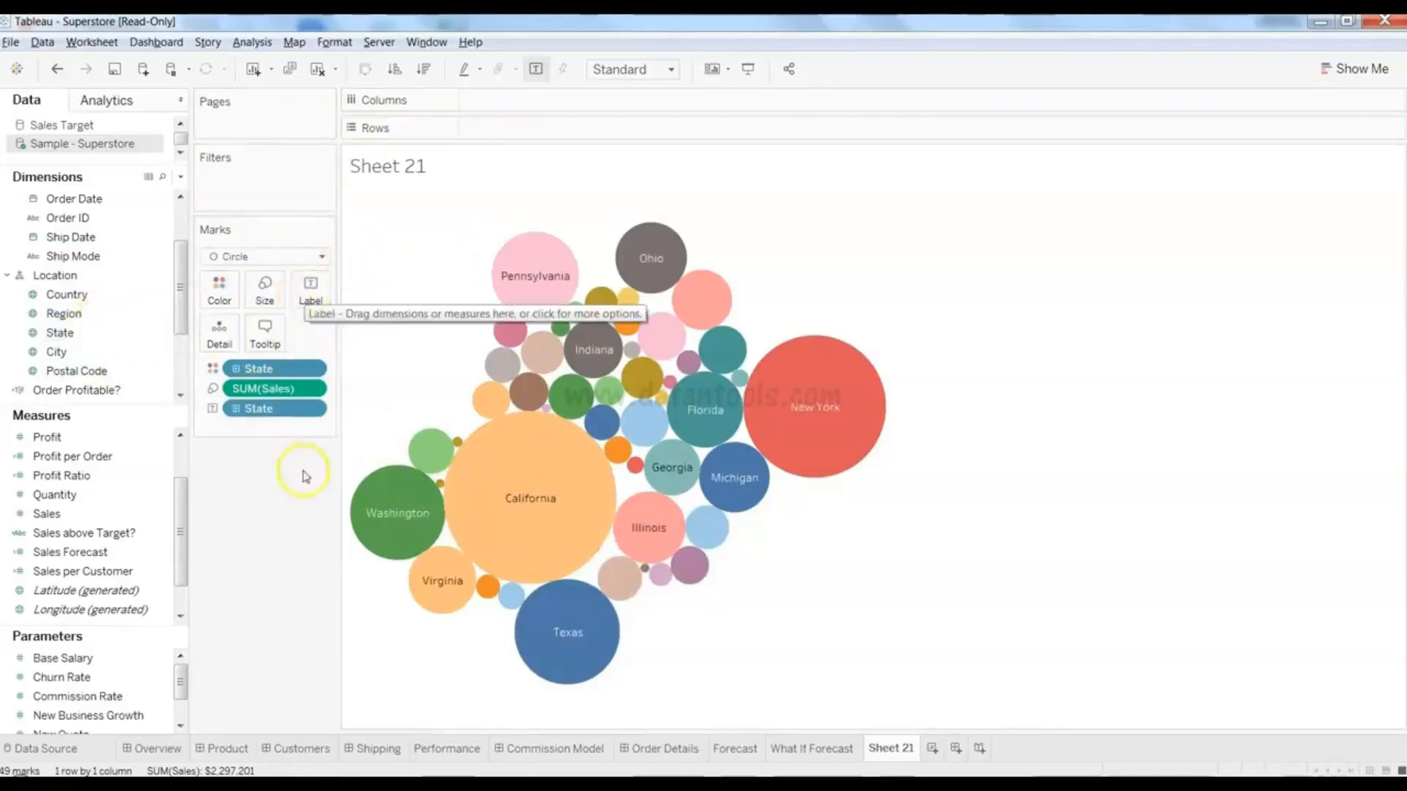
pyautogui.moveTo(288, 413); pyautogui.dragTo(109, 363)
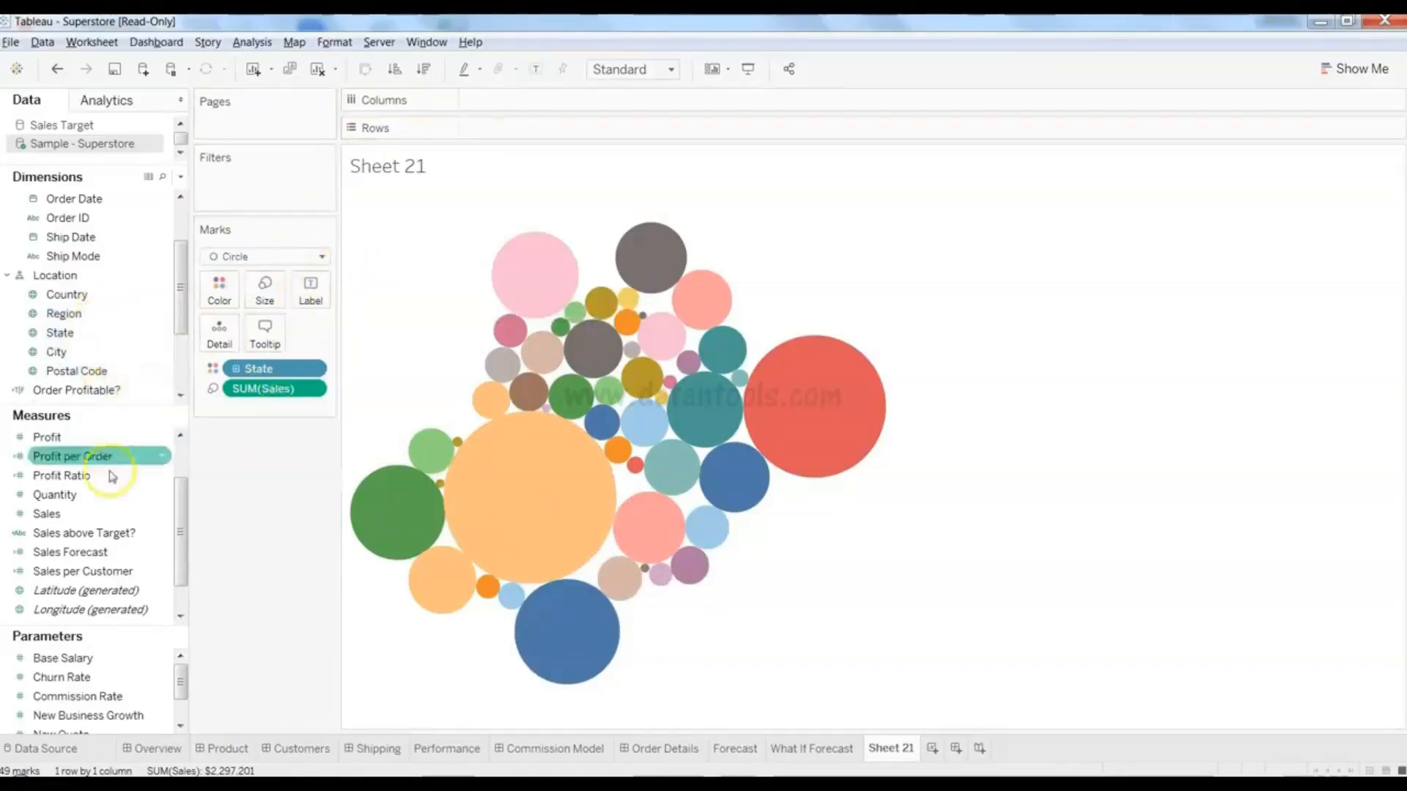
# - Try SUM(Sales) labels on the bubbles, check California, then remove them
pyautogui.moveTo(111, 526); pyautogui.dragTo(322, 309)
pyautogui.moveTo(536, 511)
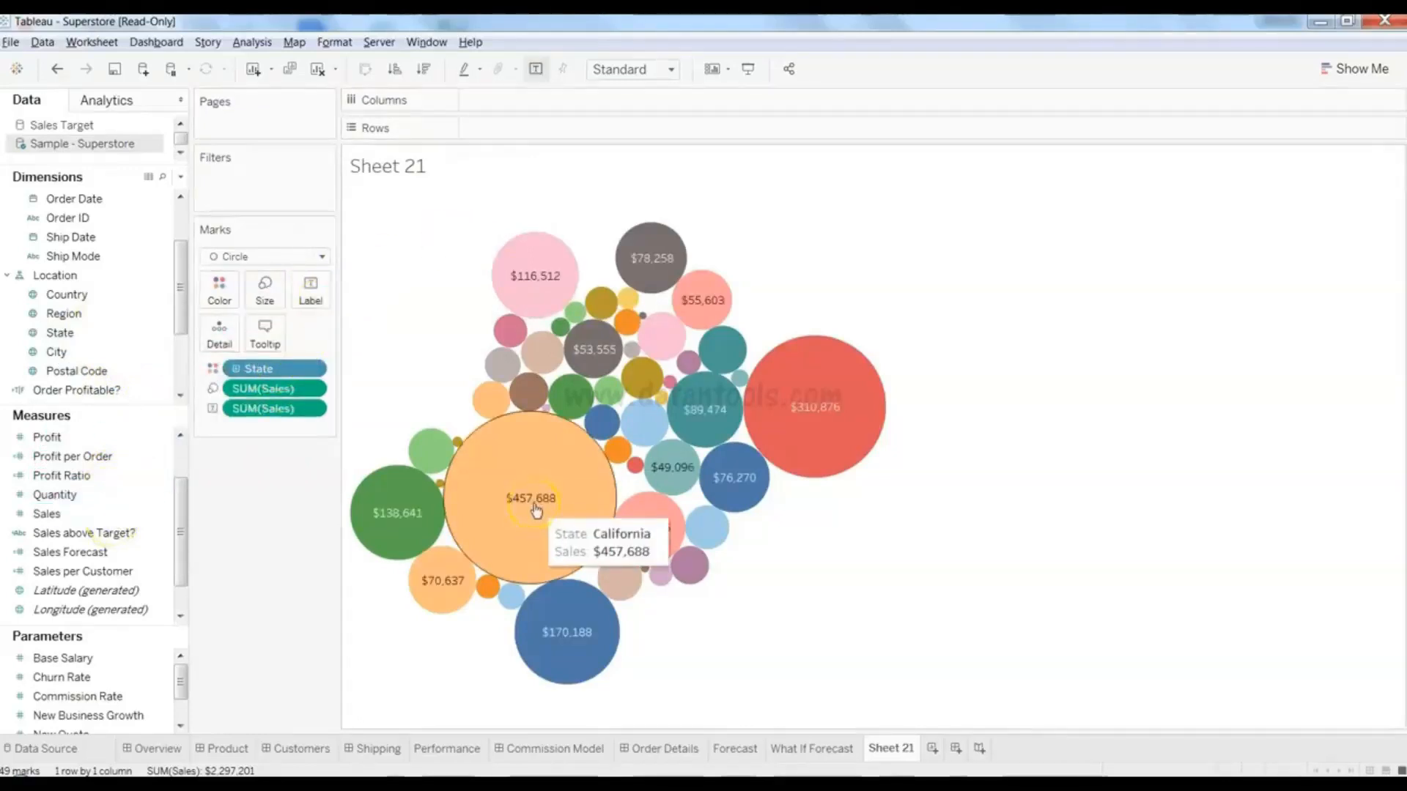
pyautogui.click(559, 477)
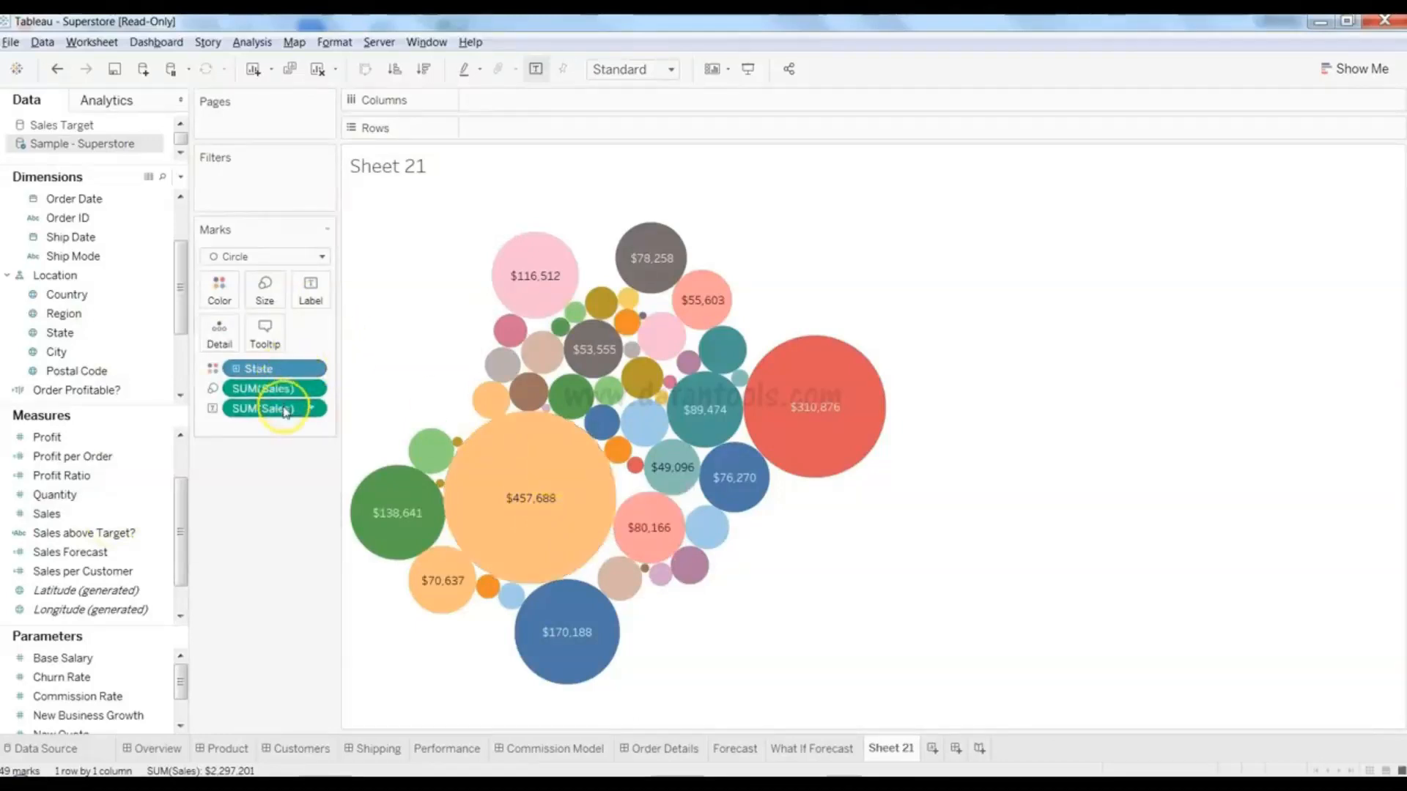
pyautogui.moveTo(283, 408); pyautogui.dragTo(85, 539)
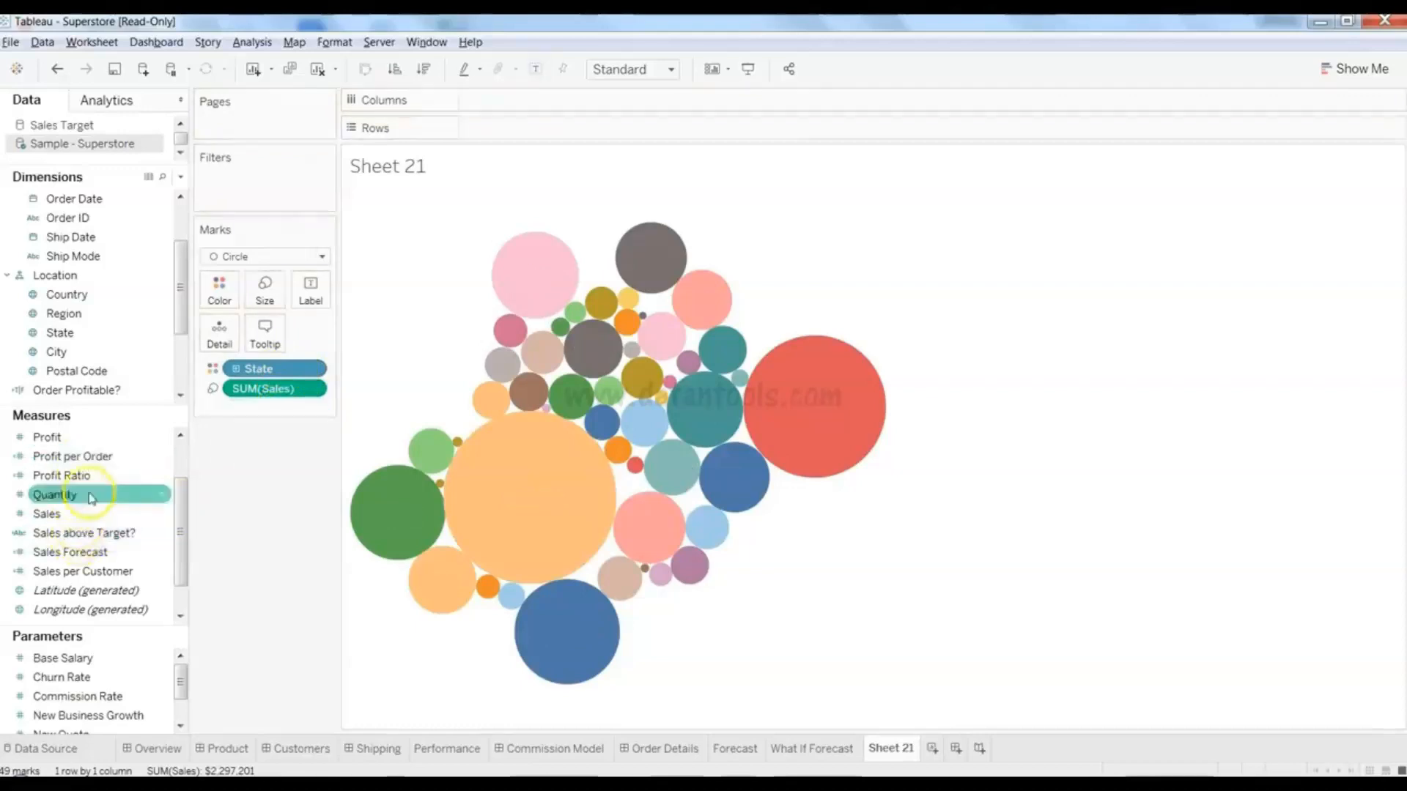
# - Label every state bubble with SUM(Profit), e.g. $76,381 on California
pyautogui.moveTo(125, 438); pyautogui.dragTo(322, 304)
pyautogui.moveTo(513, 490)
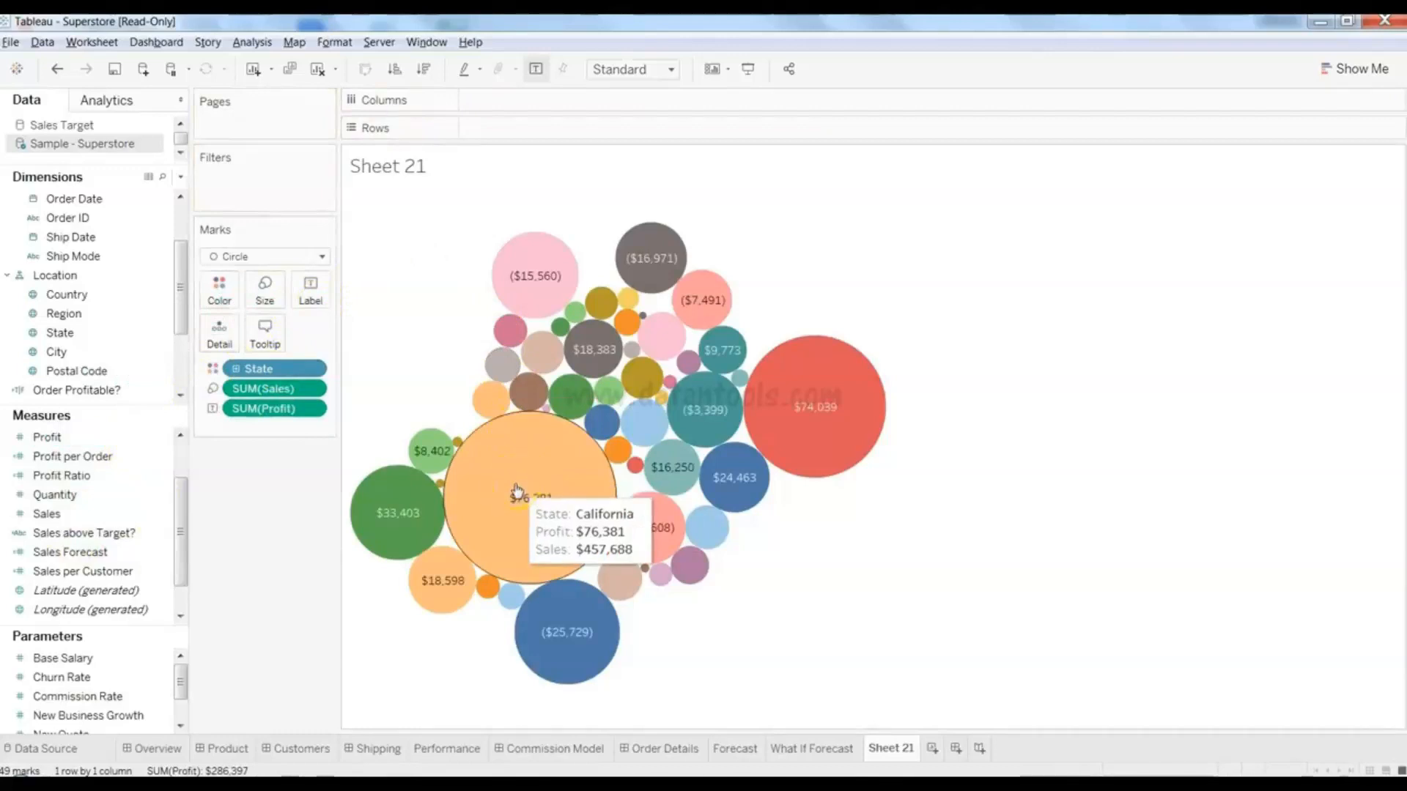
pyautogui.moveTo(561, 311)
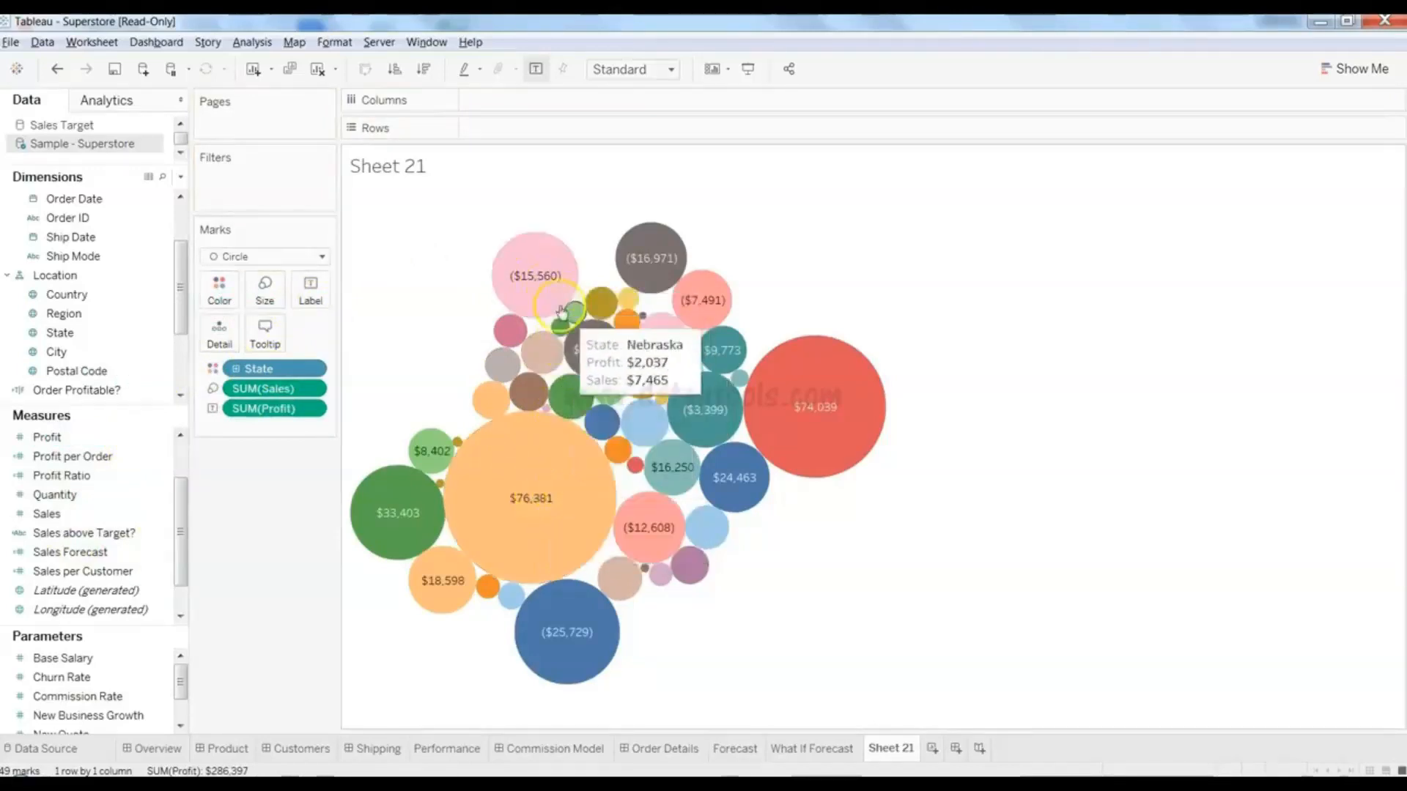
pyautogui.moveTo(602, 452)
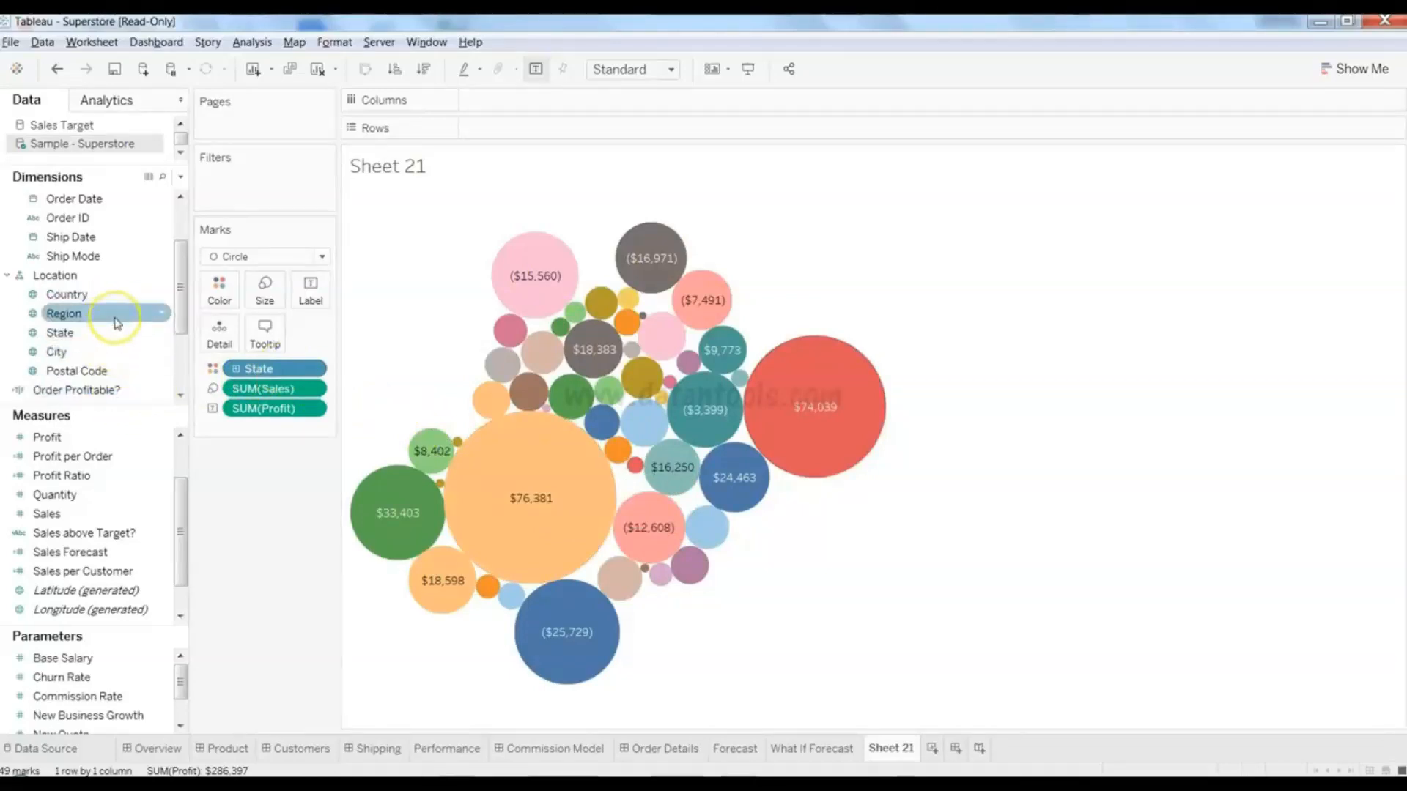
pyautogui.moveTo(118, 317); pyautogui.dragTo(273, 192)
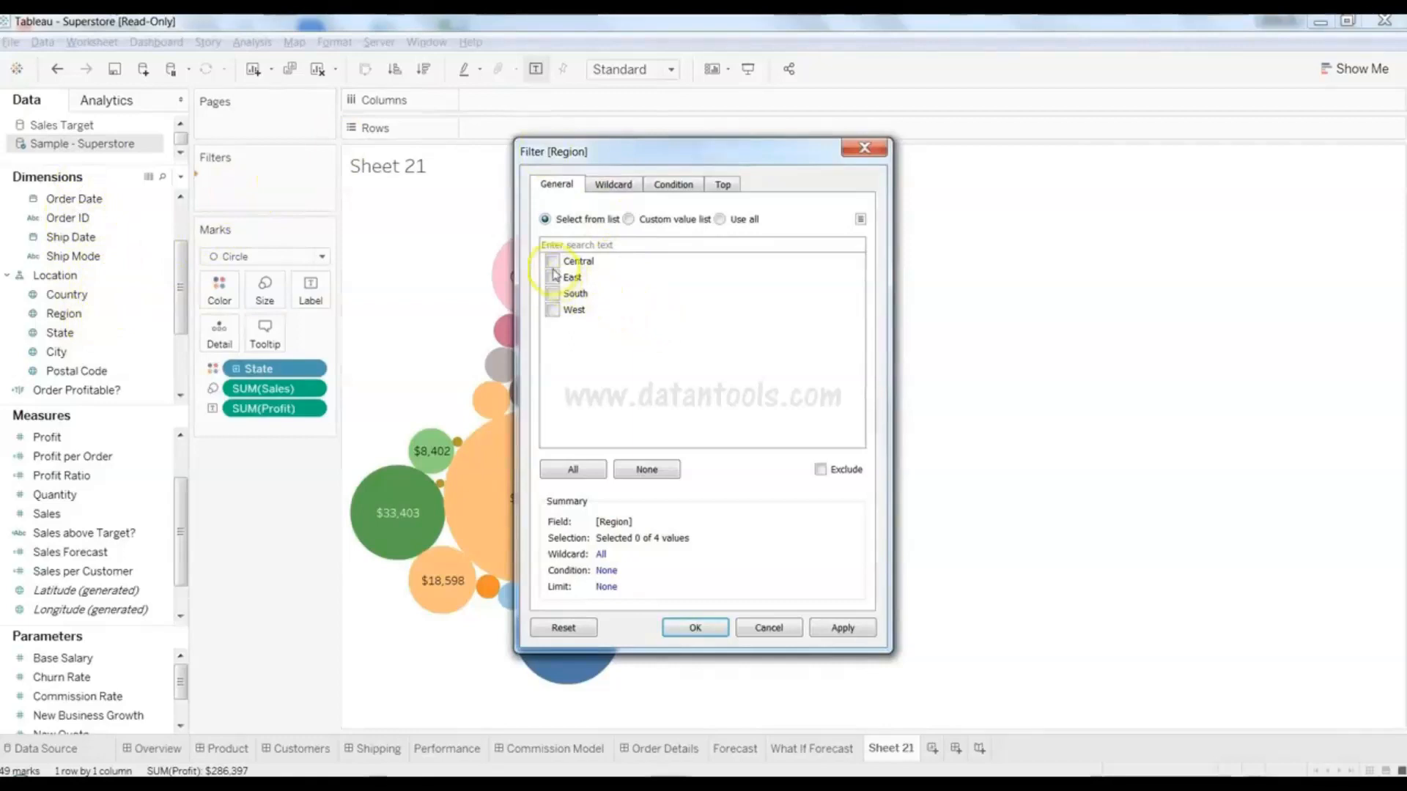
pyautogui.click(695, 629)
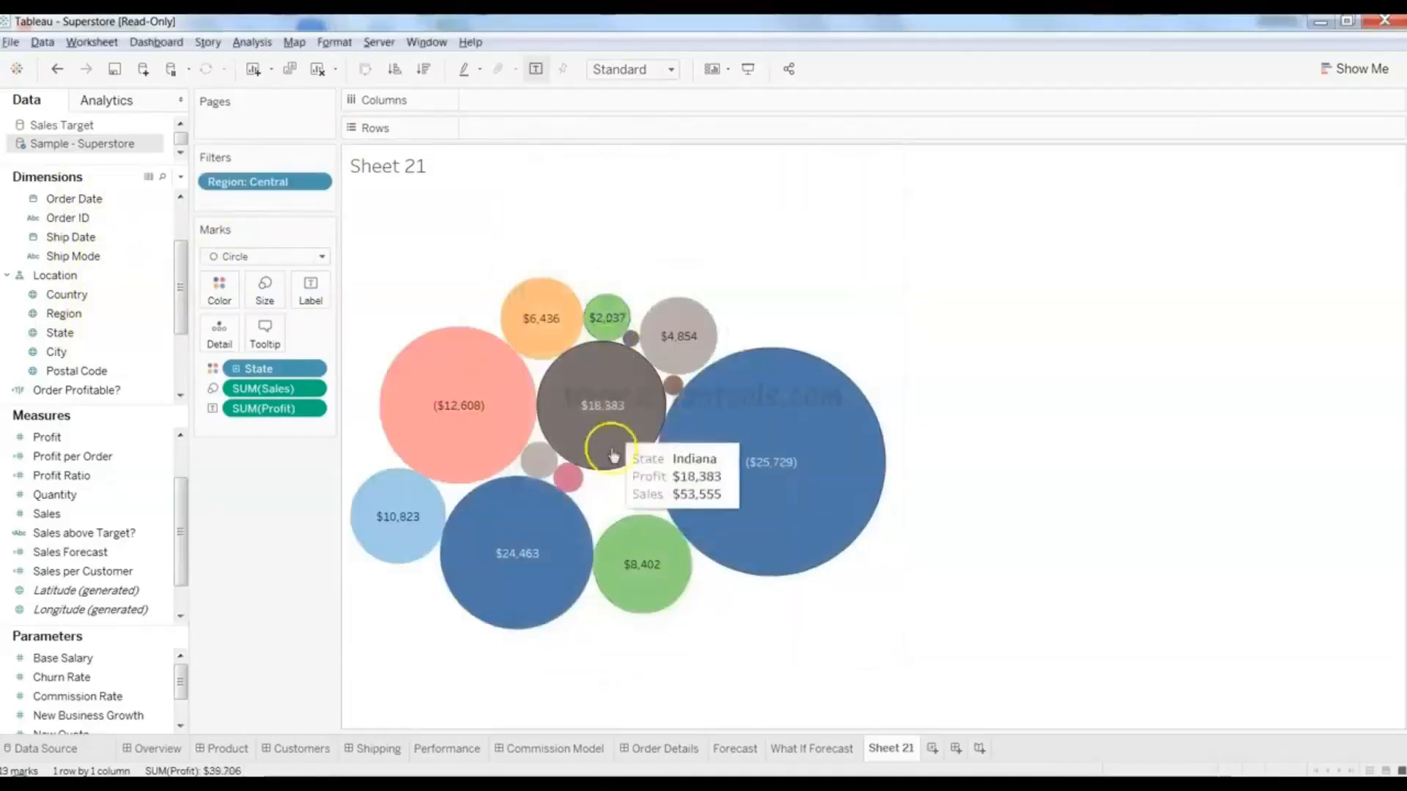
pyautogui.moveTo(750, 498)
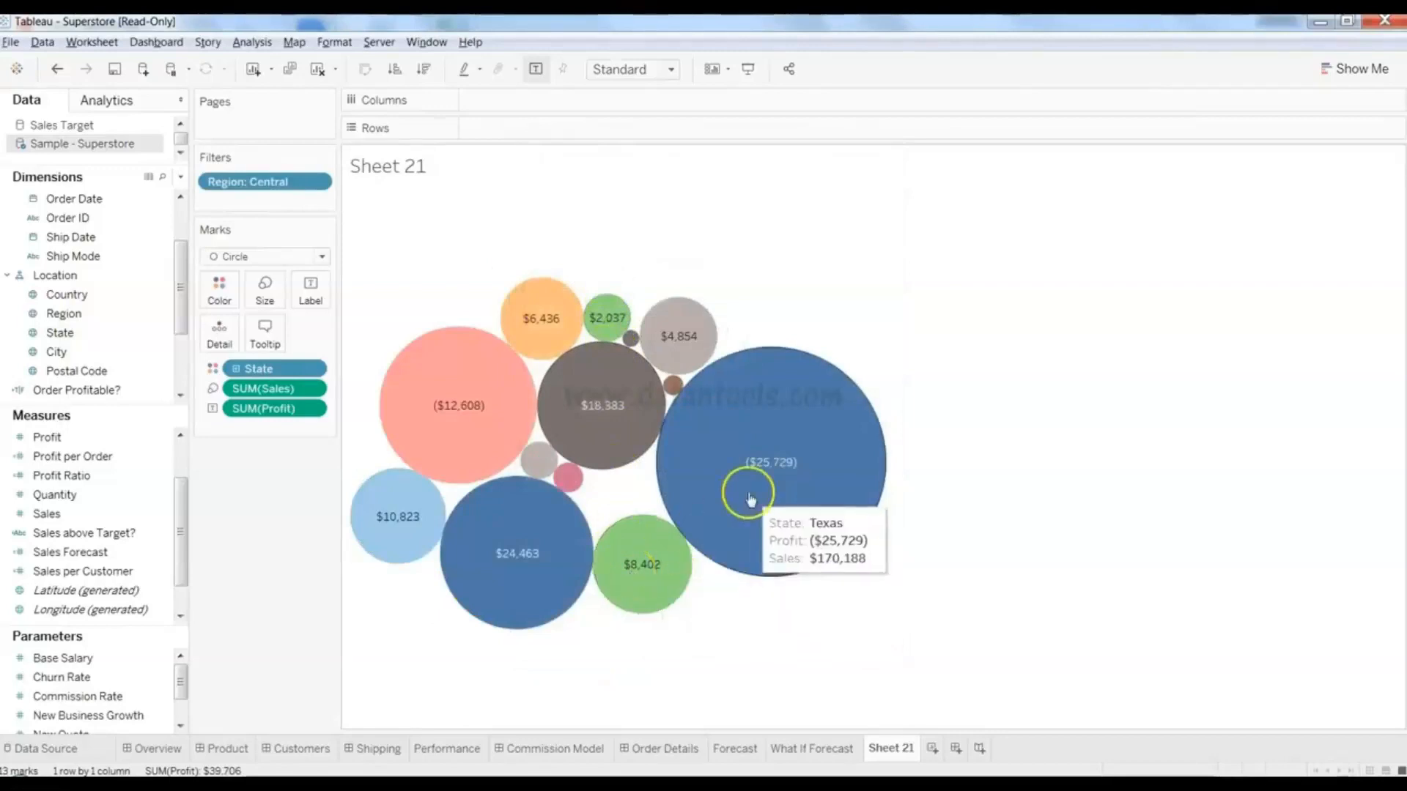
pyautogui.click(318, 185)
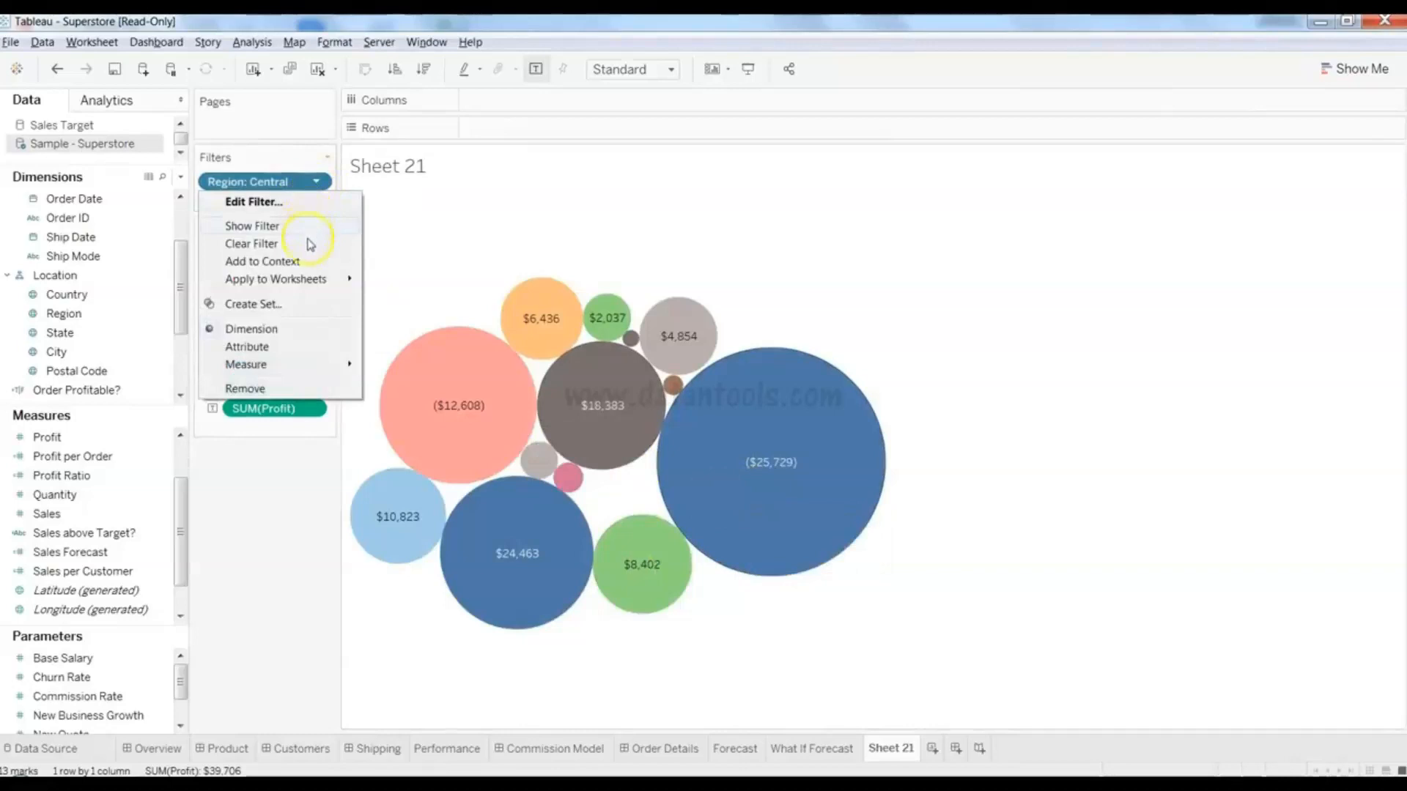
pyautogui.click(311, 205)
pyautogui.click(553, 288)
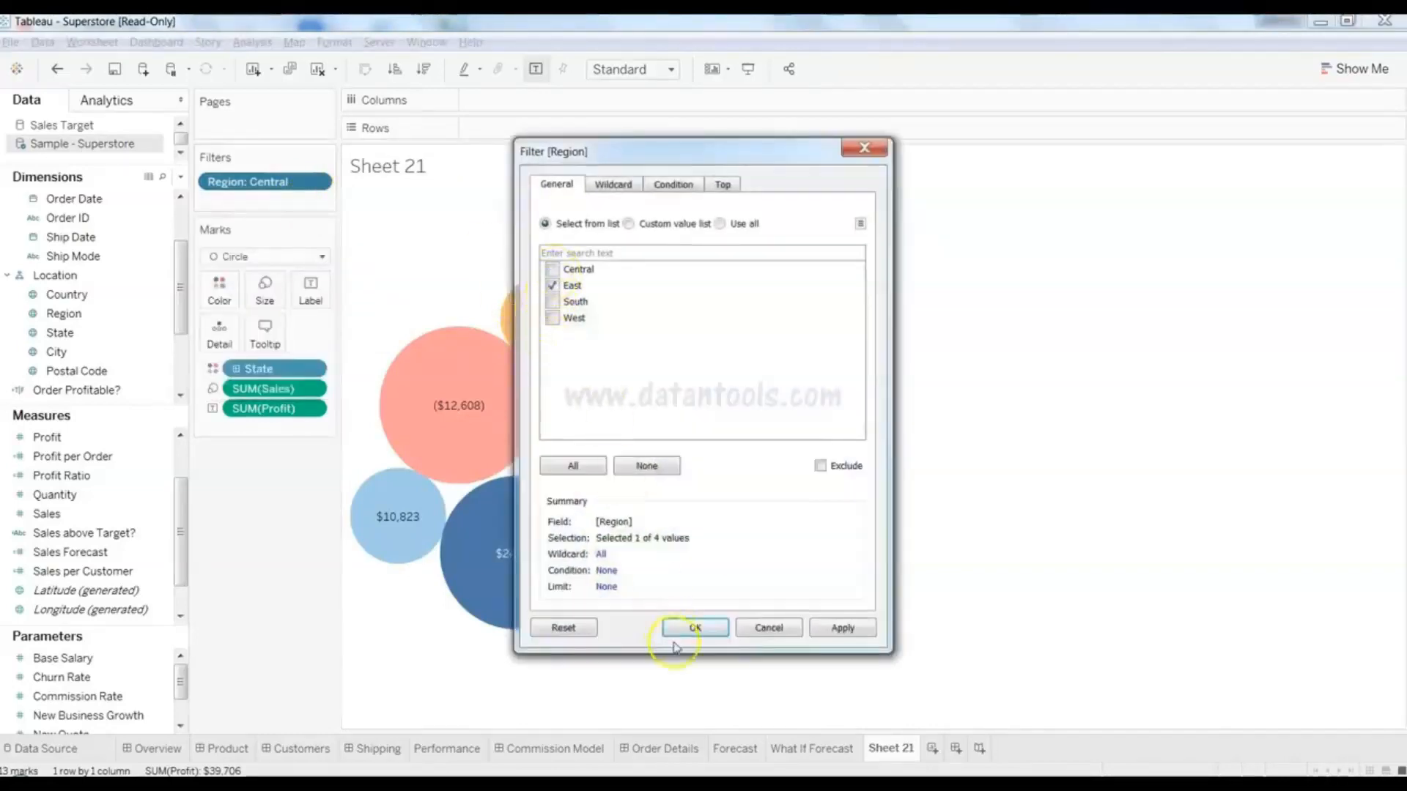
pyautogui.click(693, 627)
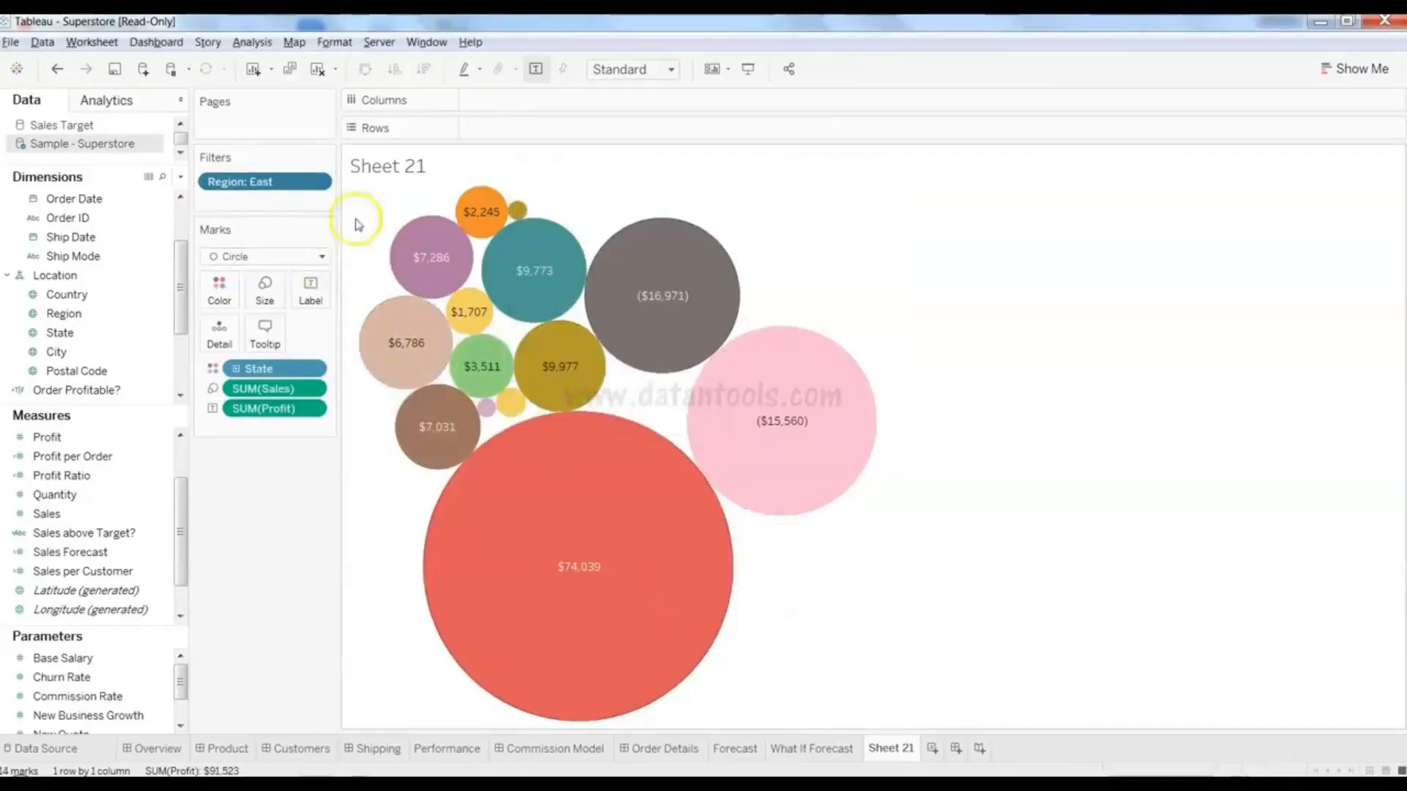
pyautogui.moveTo(279, 184); pyautogui.dragTo(128, 242)
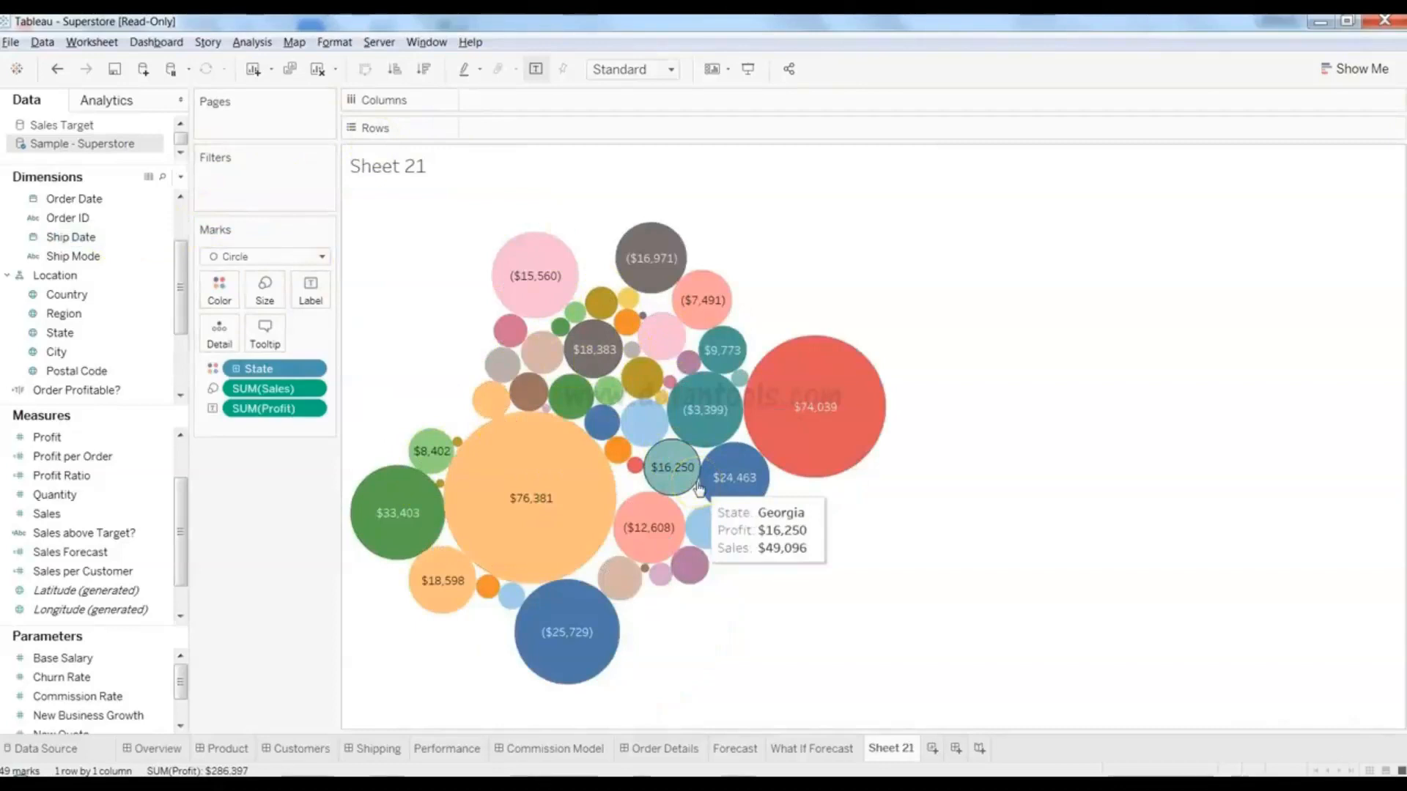
# - Start dragging Order Profitable? toward Filters, and open then close the State pill menu
pyautogui.moveTo(77, 390); pyautogui.dragTo(250, 198)
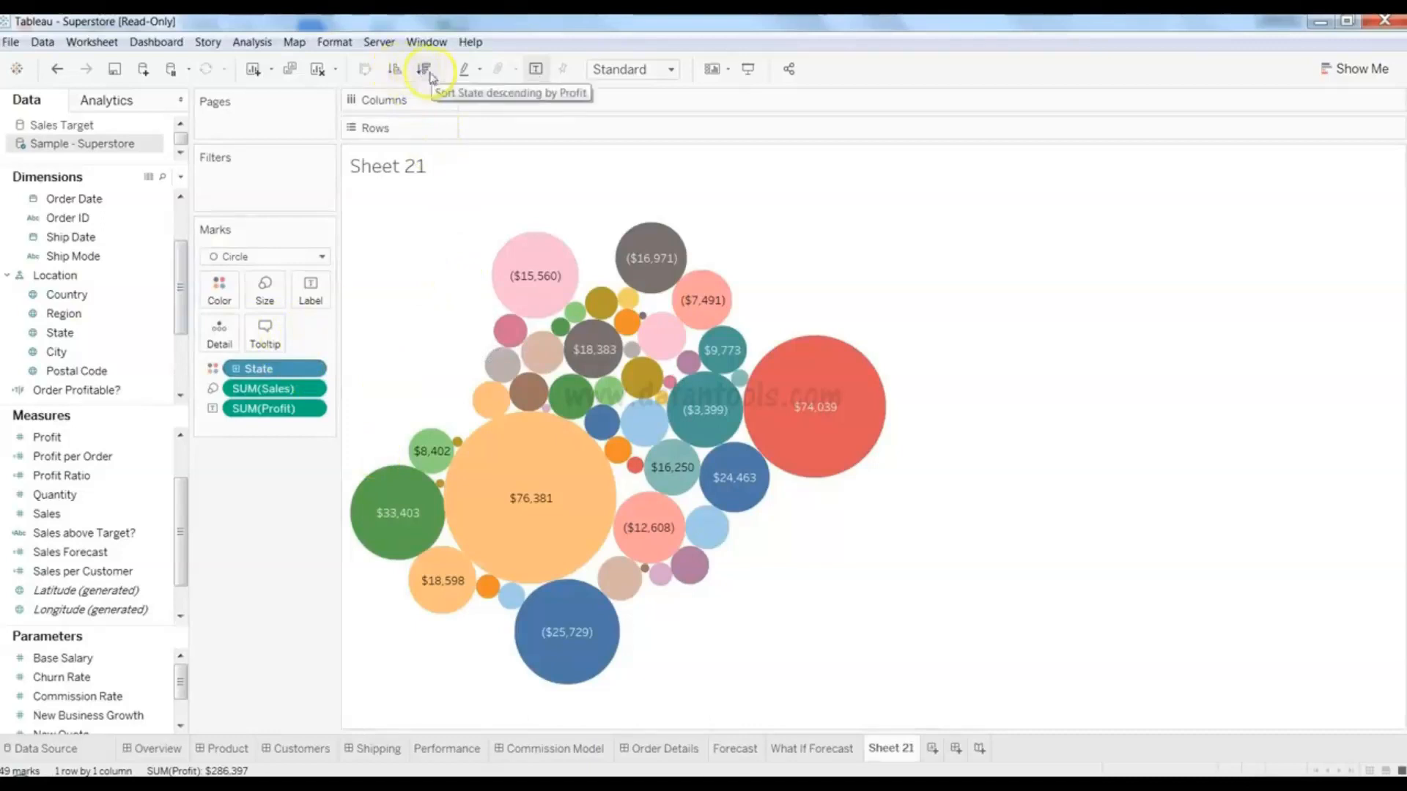
pyautogui.click(311, 370)
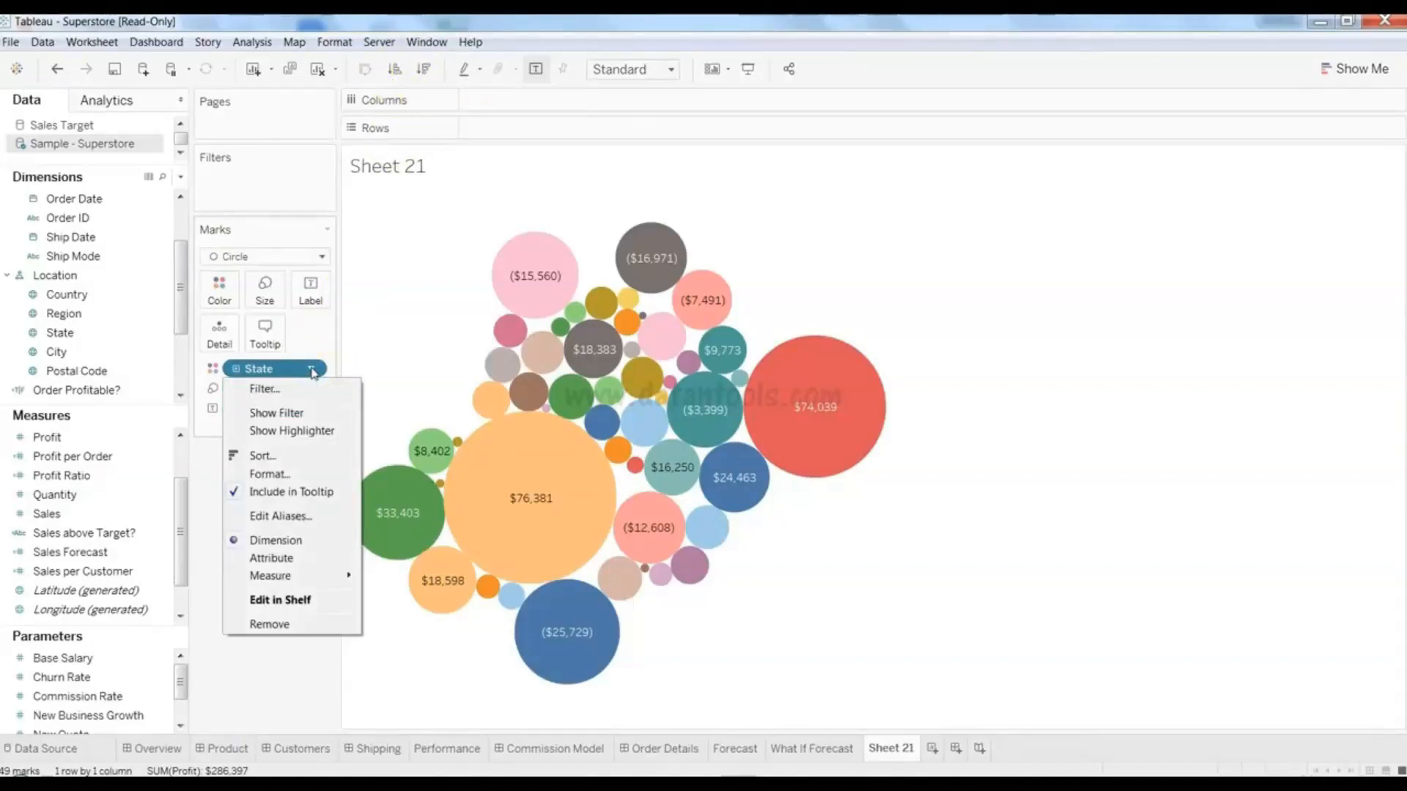
pyautogui.click(391, 338)
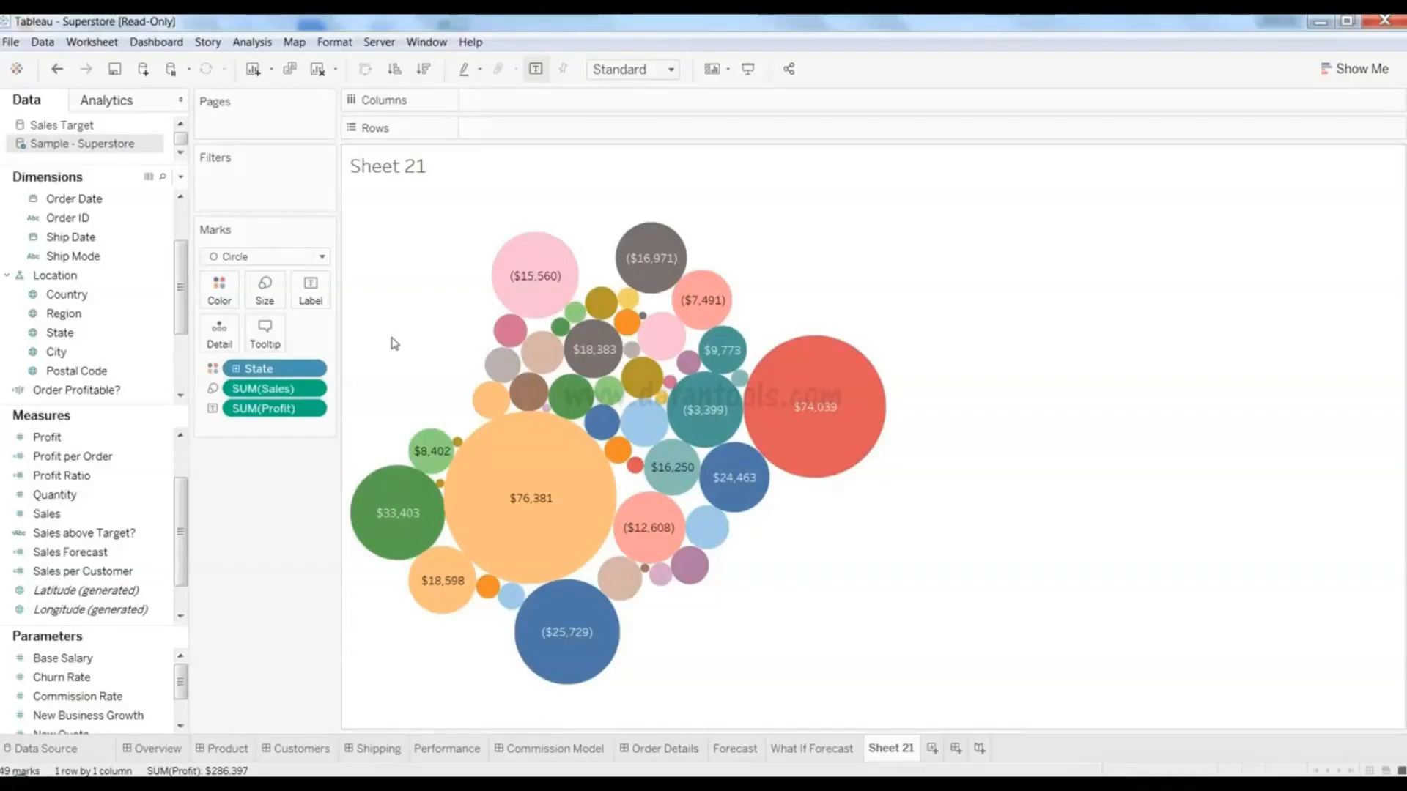
# - Browse the Measures list, then remove SUM(Sales) from the bubble Size
pyautogui.moveTo(465, 584)
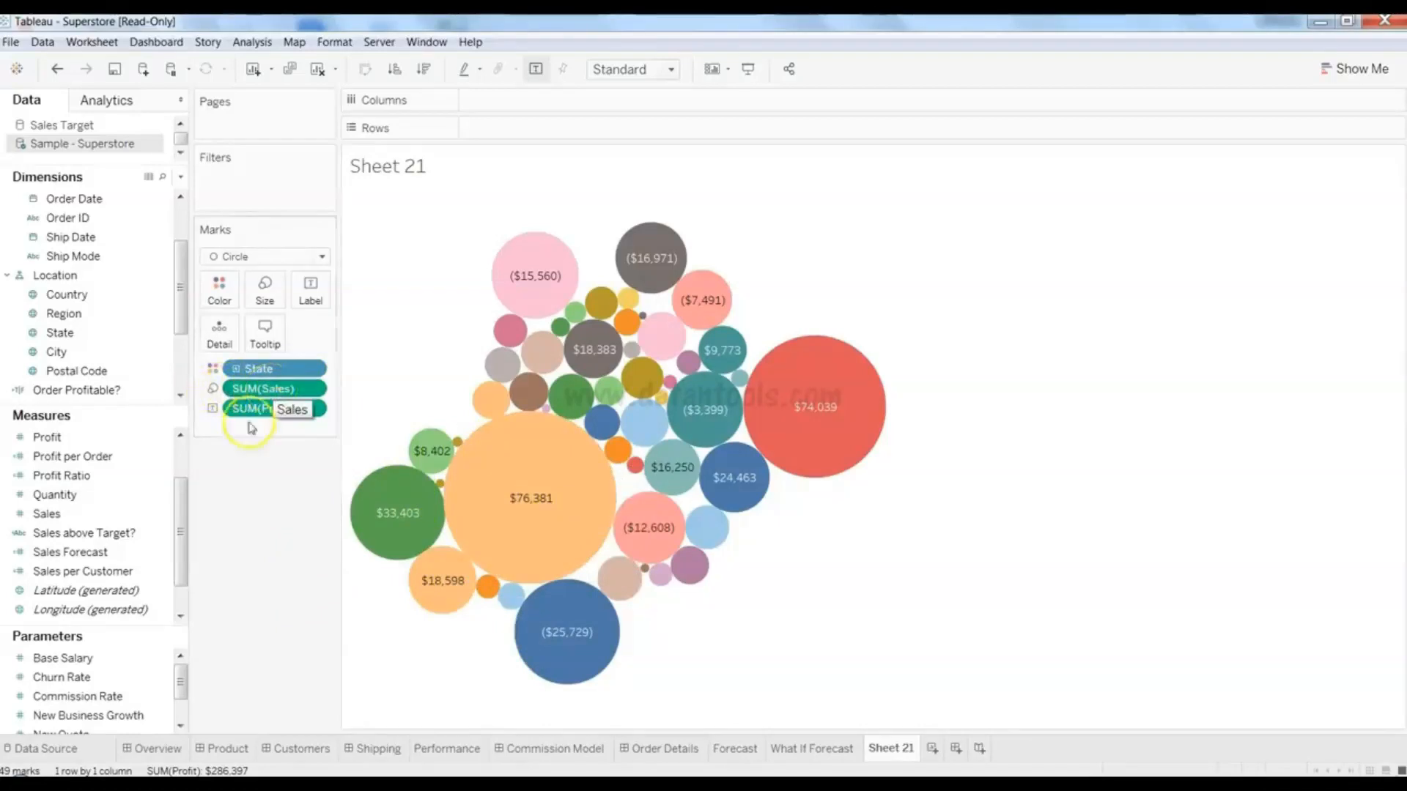
pyautogui.click(109, 461)
pyautogui.click(109, 495)
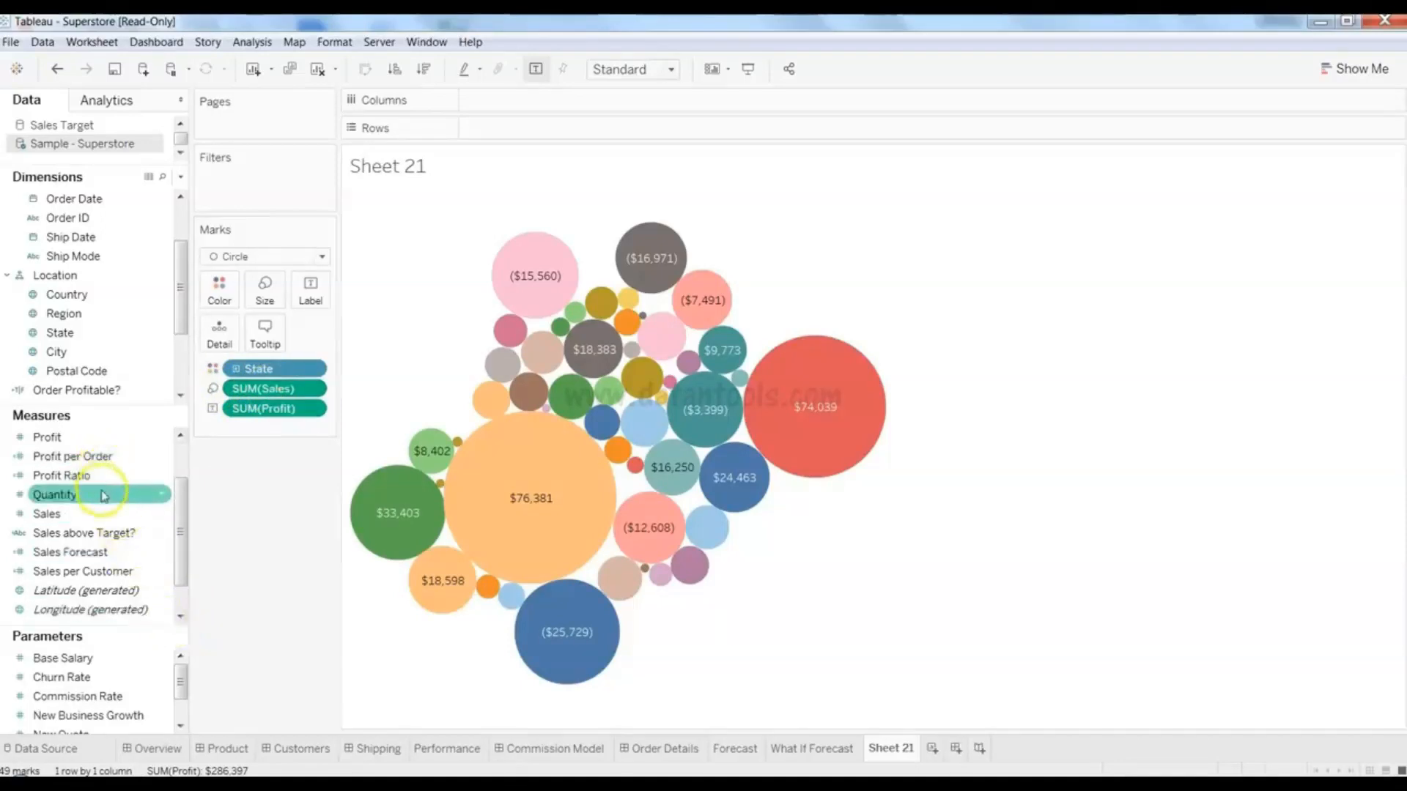
pyautogui.click(258, 406)
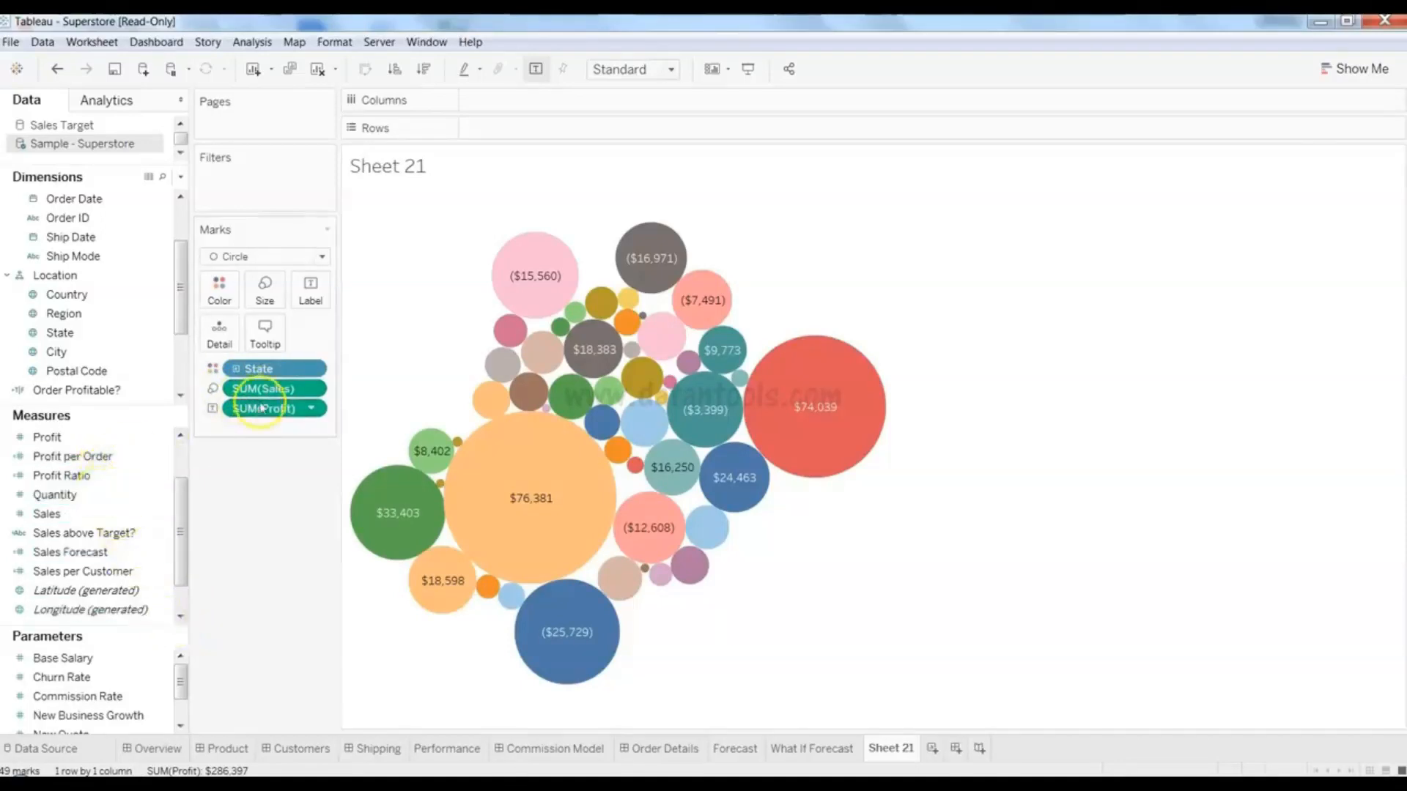
pyautogui.click(132, 495)
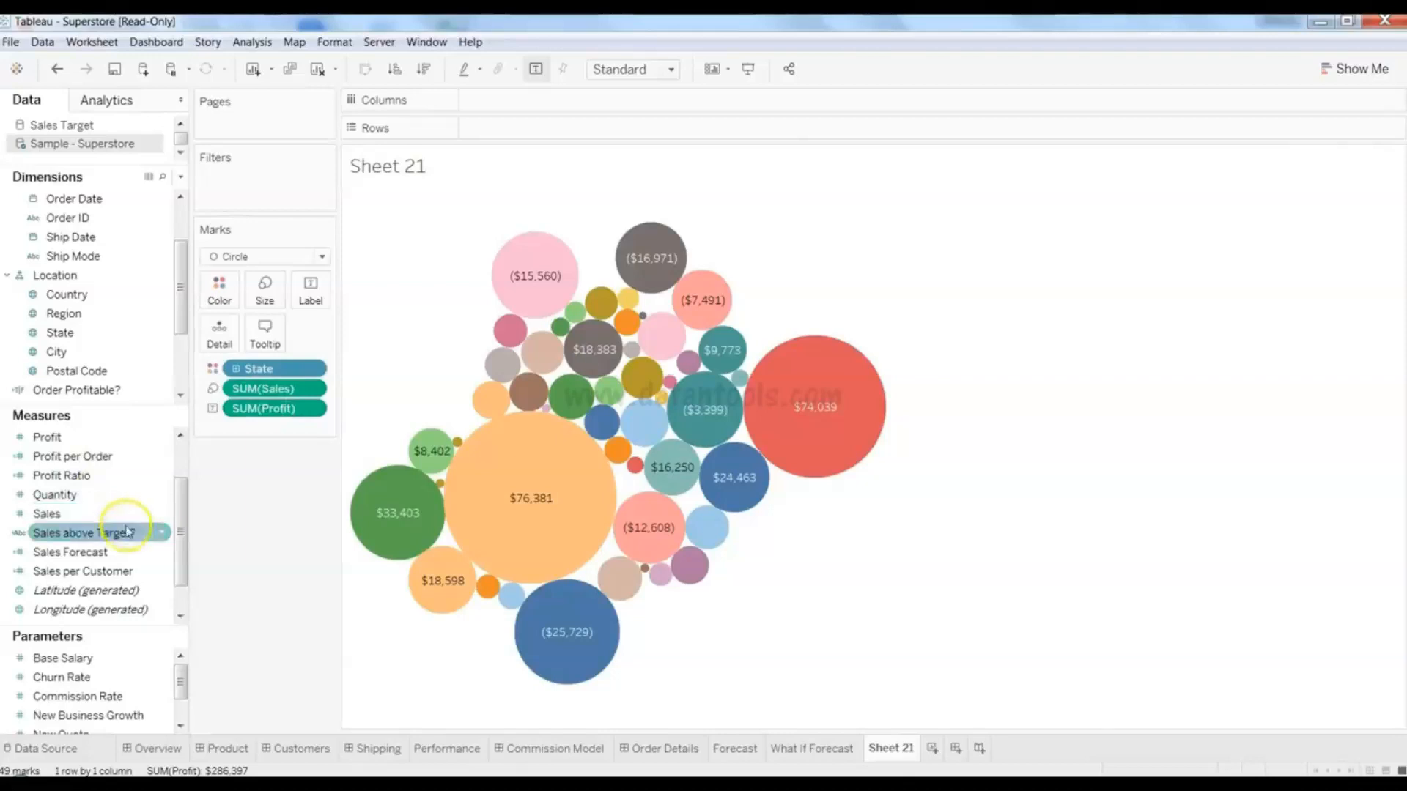
pyautogui.moveTo(179, 487); pyautogui.dragTo(186, 460)
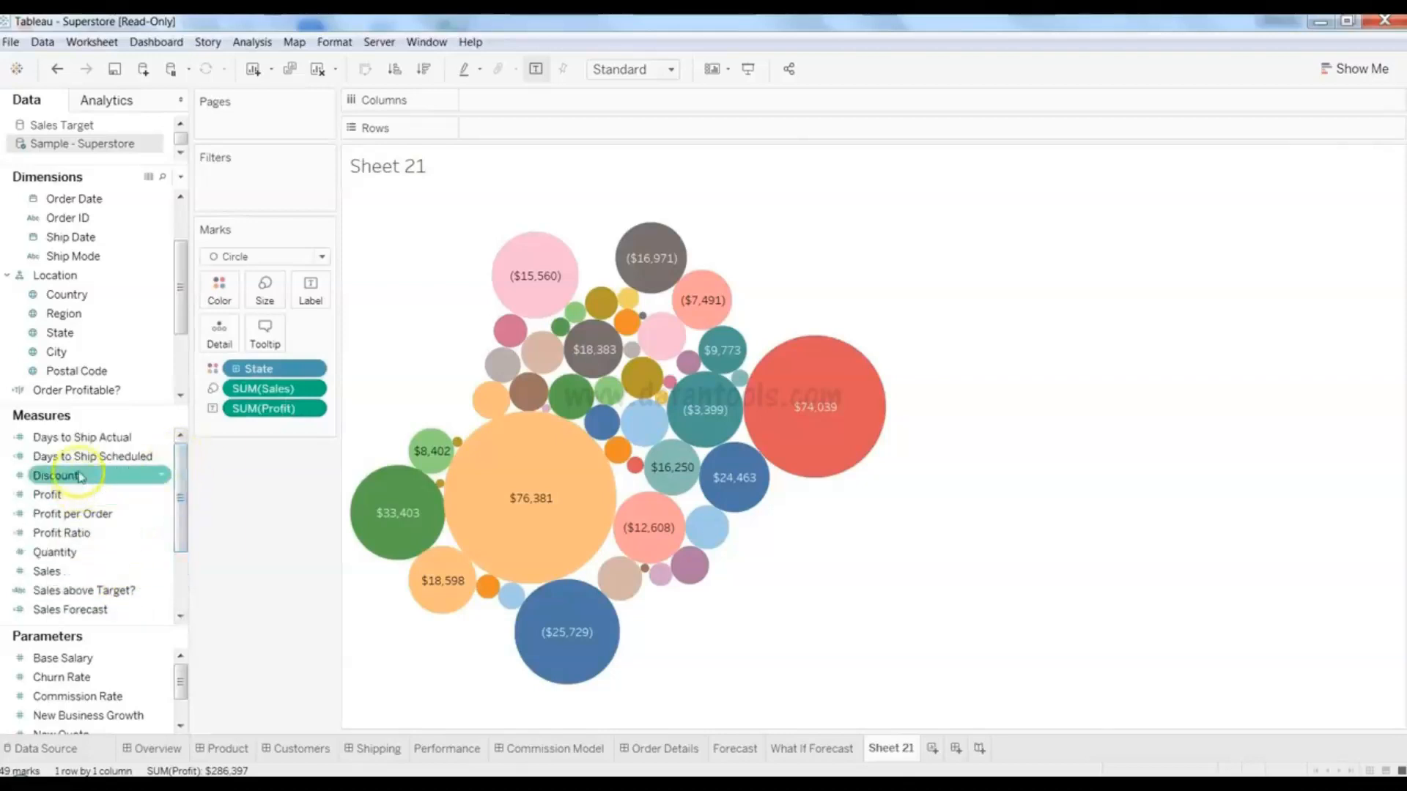
pyautogui.moveTo(258, 389); pyautogui.dragTo(99, 531)
# - Size the state bubbles by SUM(Discount), keeping profit labels, and deselect the Arizona bubble
pyautogui.moveTo(89, 482); pyautogui.dragTo(265, 298)
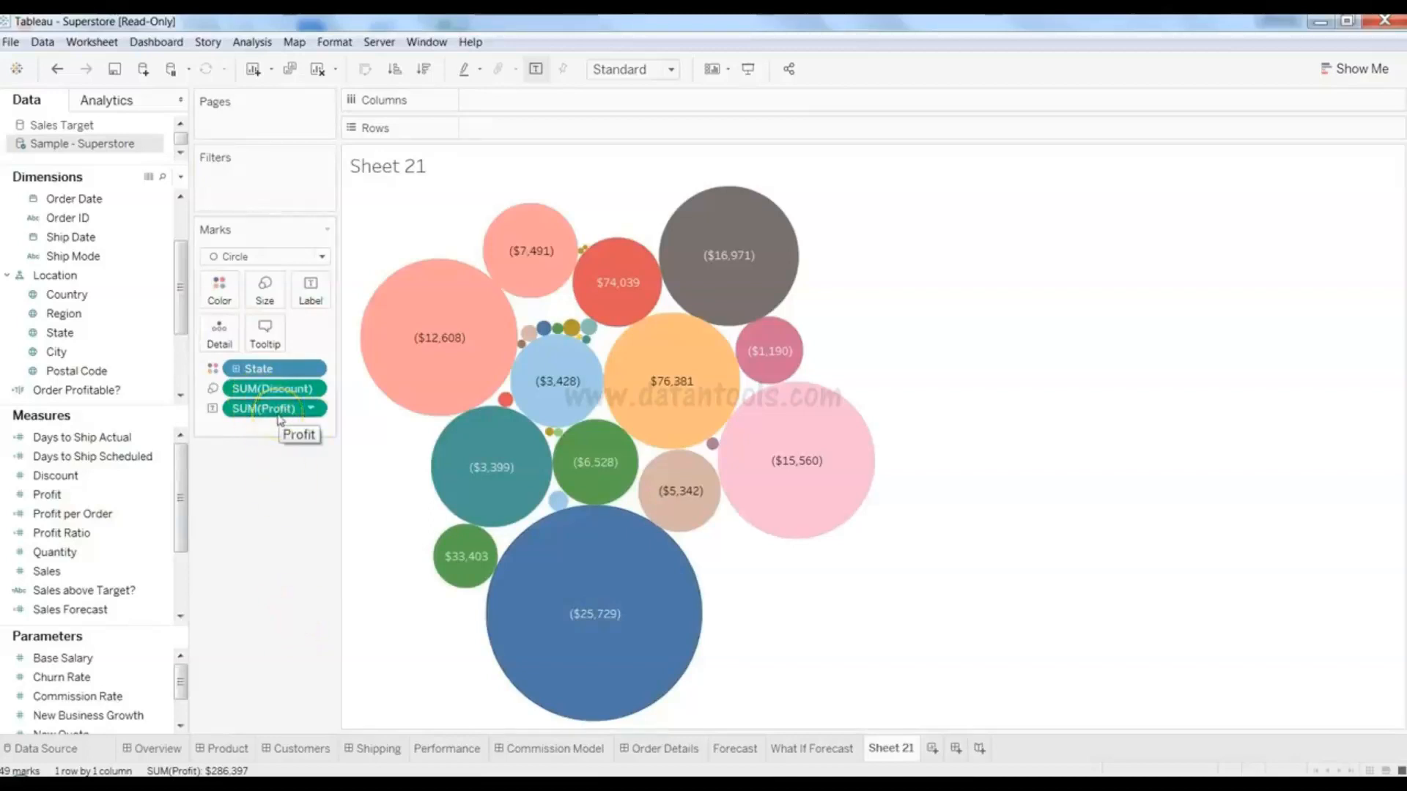
pyautogui.moveTo(560, 358)
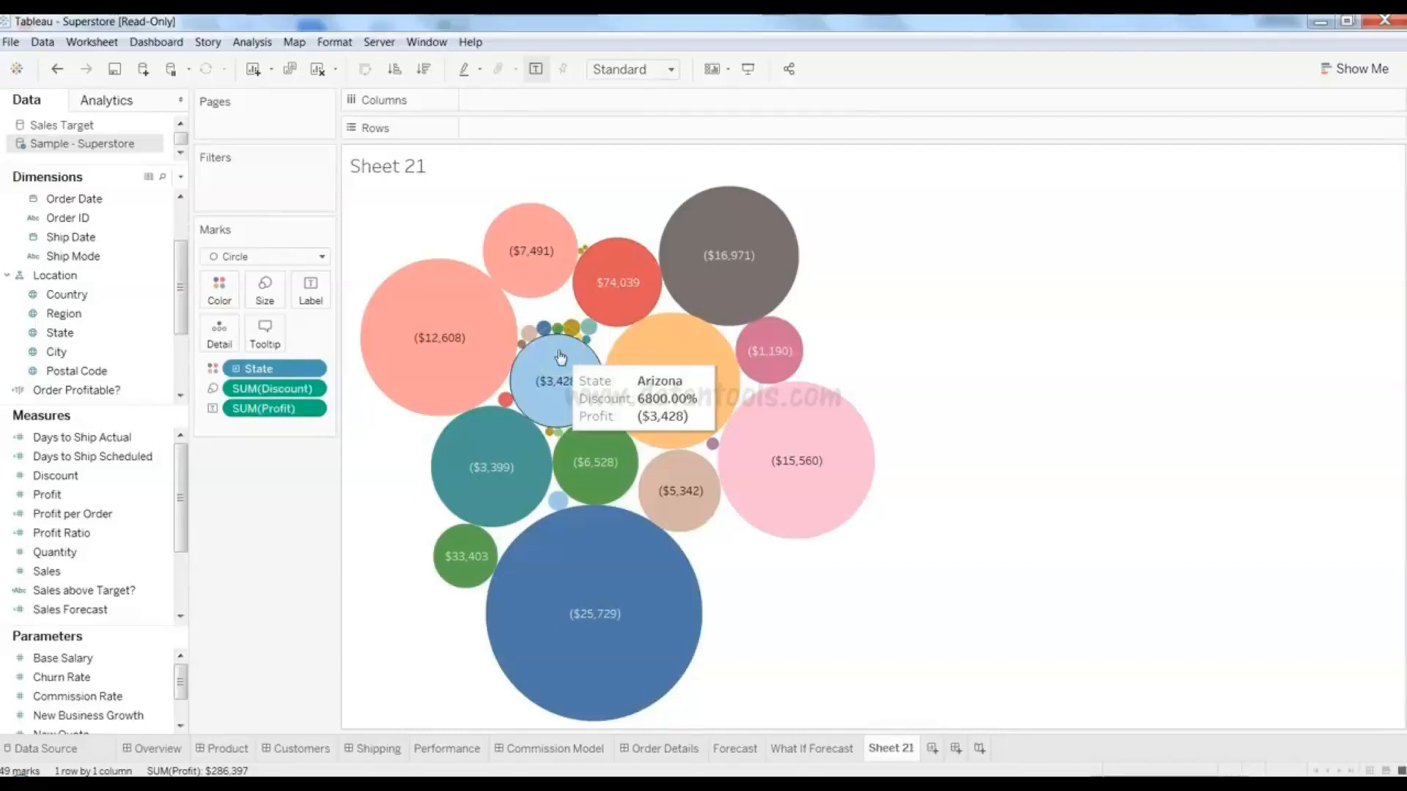
pyautogui.click(984, 368)
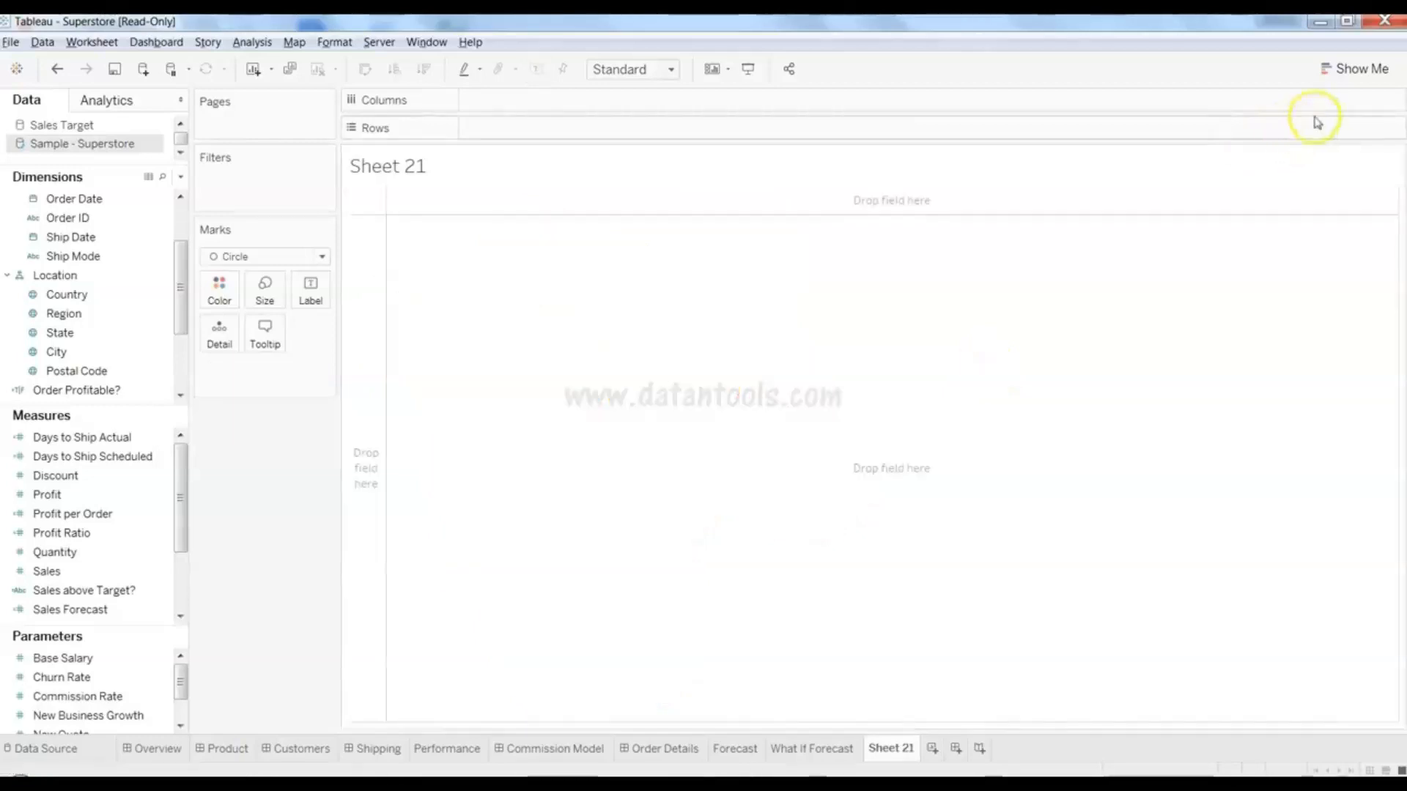
# - Select State and Sales and choose the treemap from the Show Me suggestions
pyautogui.click(1348, 83)
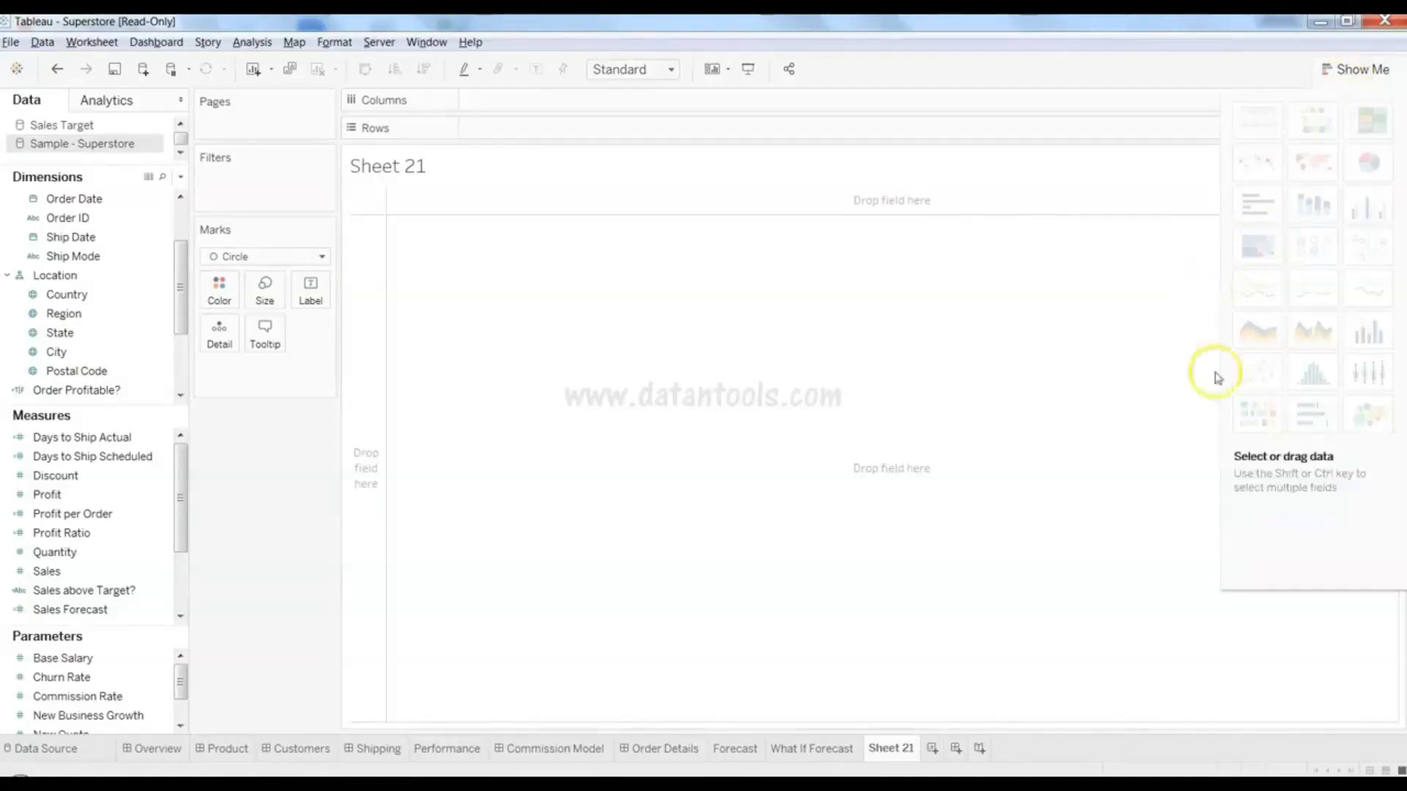
pyautogui.click(1255, 248)
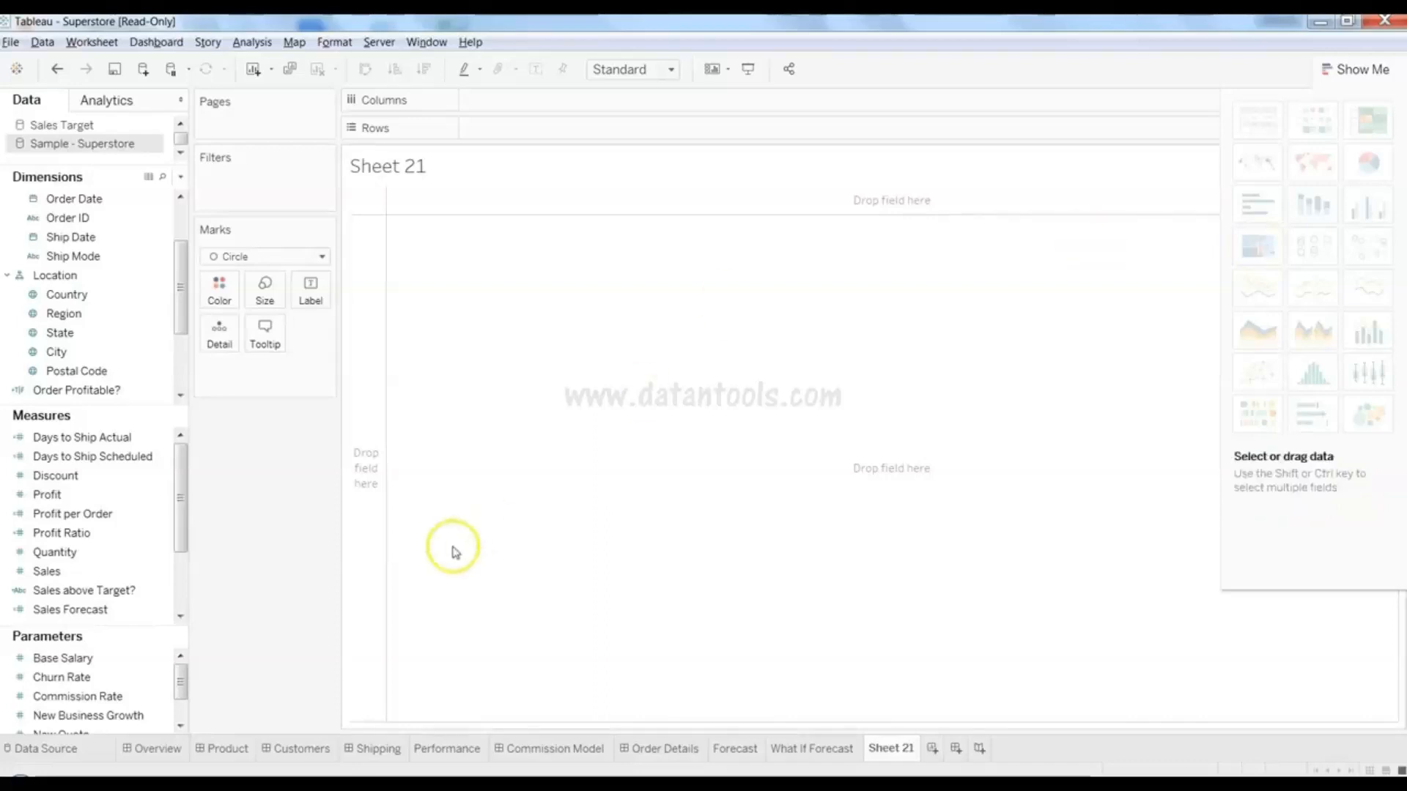
pyautogui.click(137, 335)
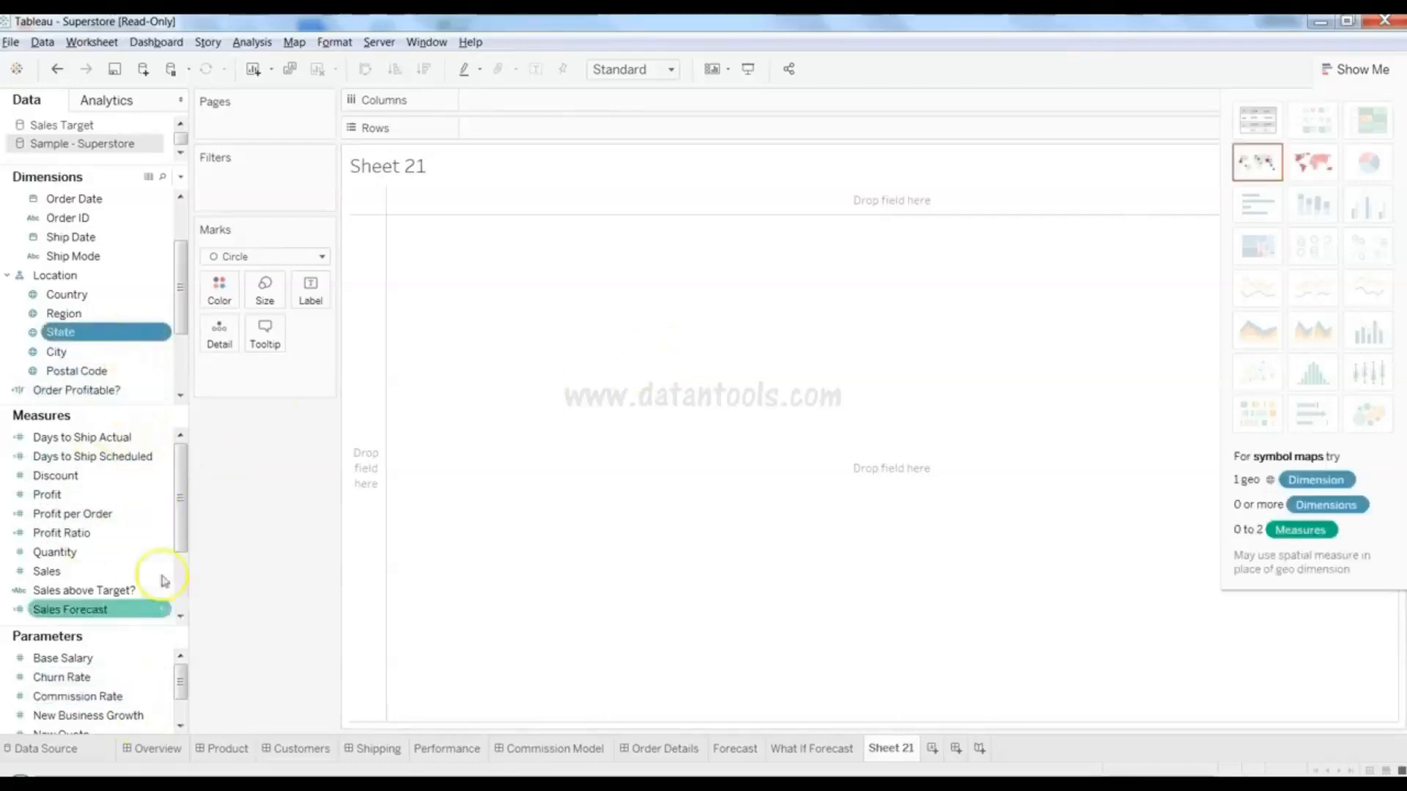
pyautogui.keyDown('ctrl'); pyautogui.click(118, 571); pyautogui.keyUp('ctrl')
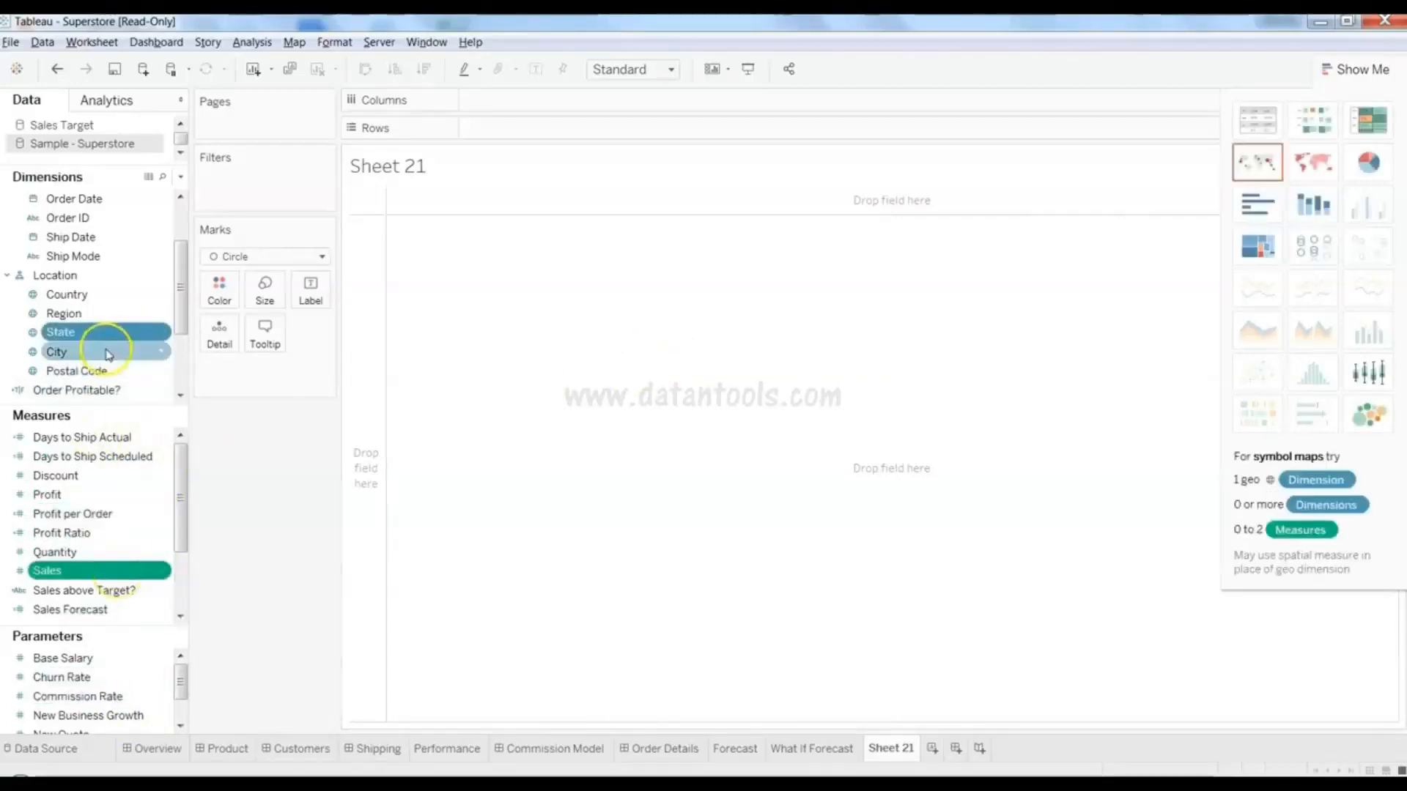
pyautogui.click(1254, 254)
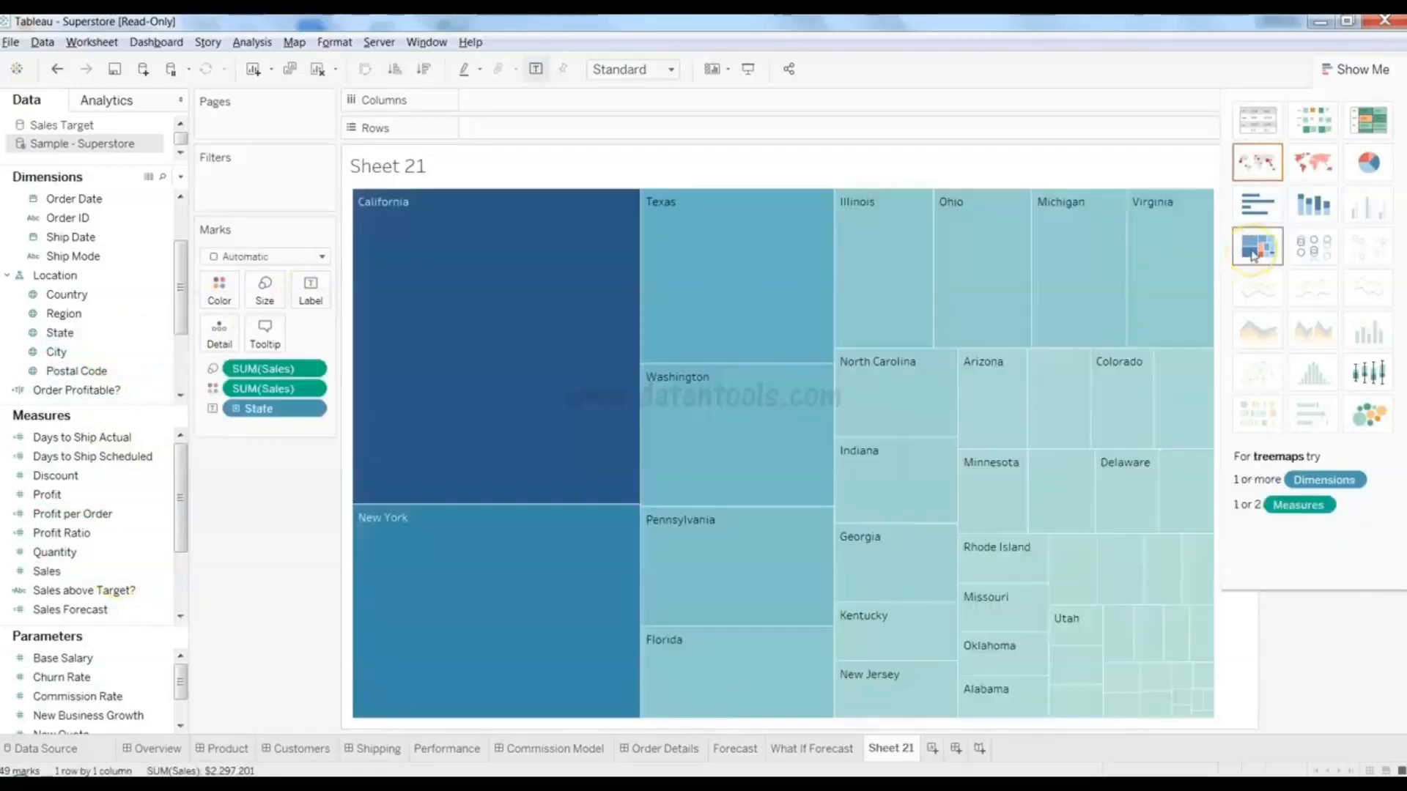
# - Collapse the suggestions, inspect the Washington and California tiles, then select the sales colour pill
pyautogui.click(1358, 71)
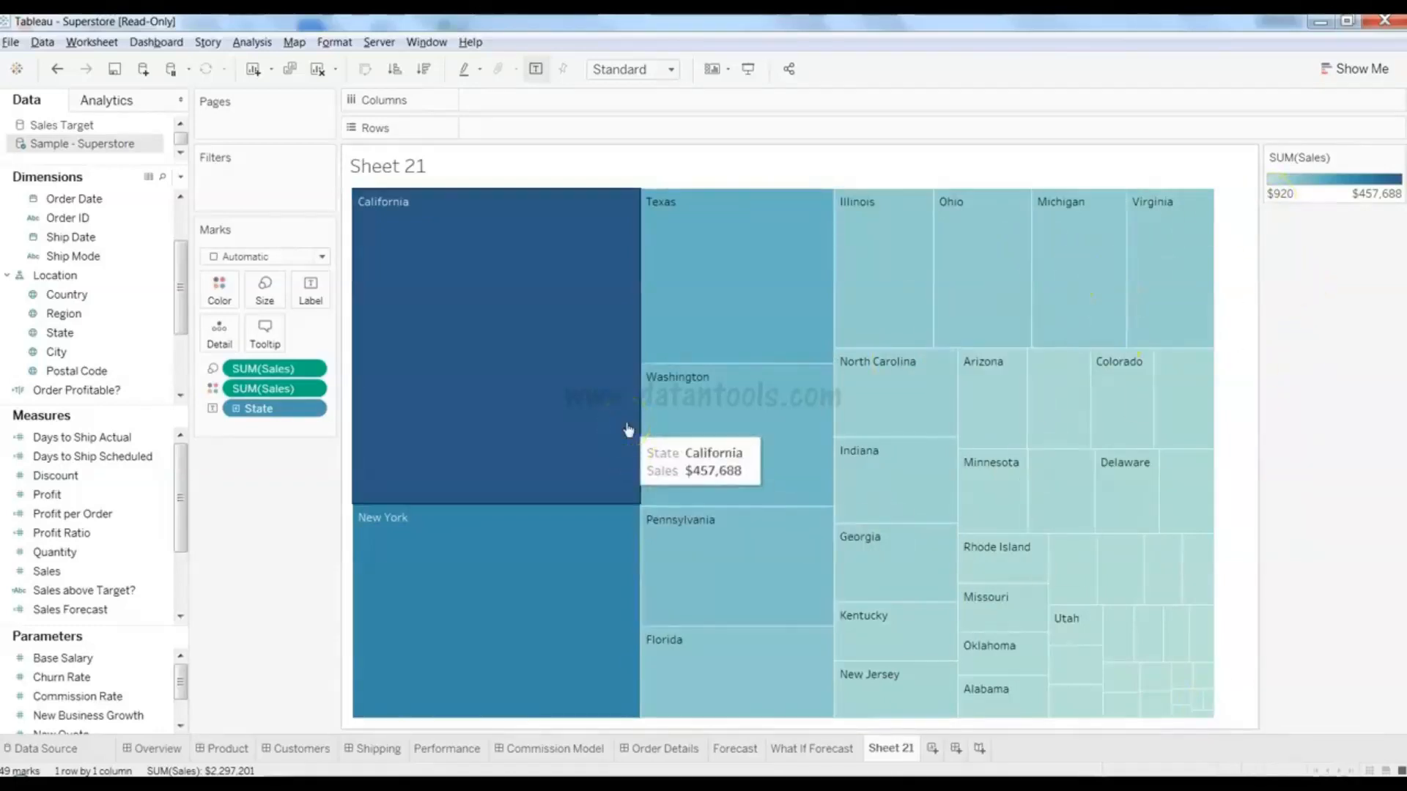
pyautogui.click(785, 440)
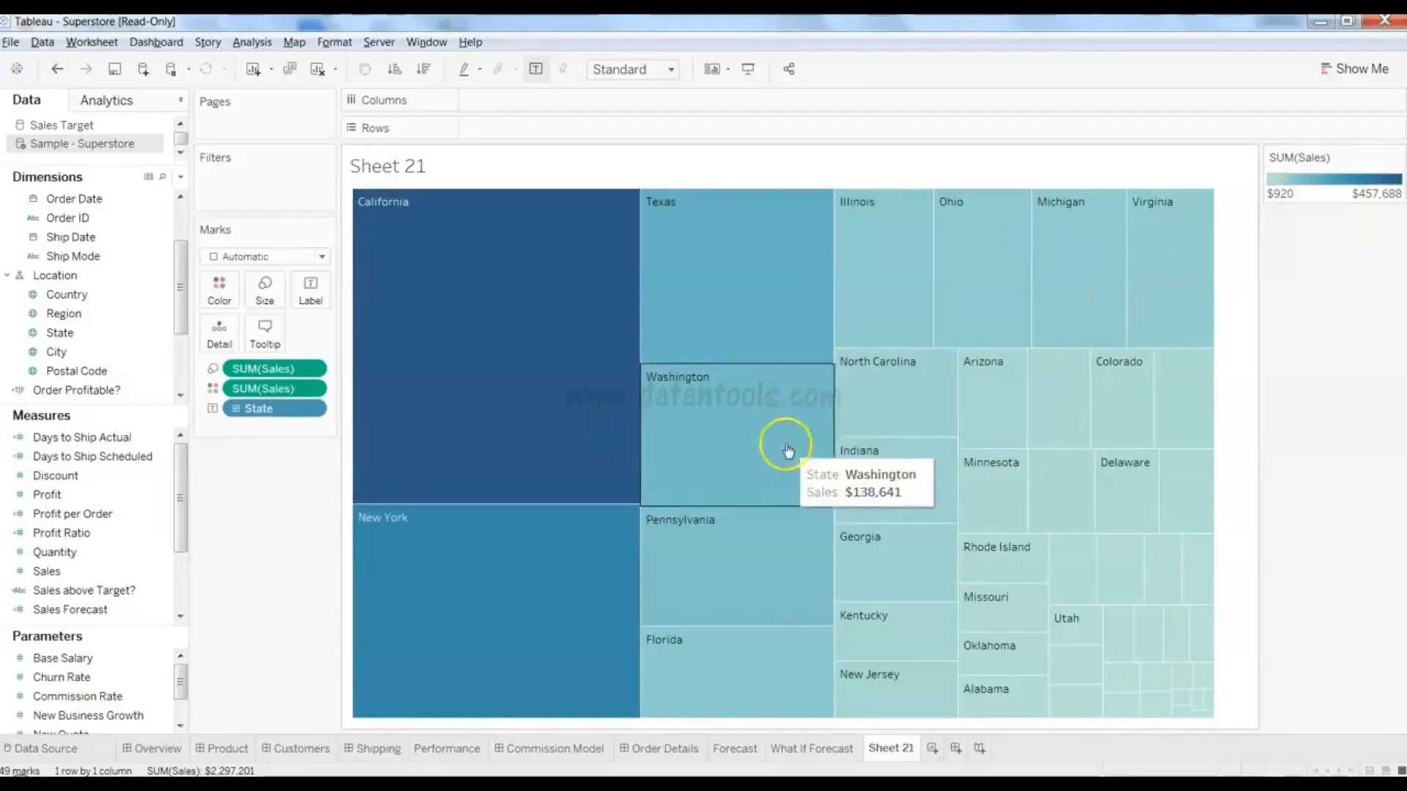
pyautogui.click(472, 450)
pyautogui.click(262, 396)
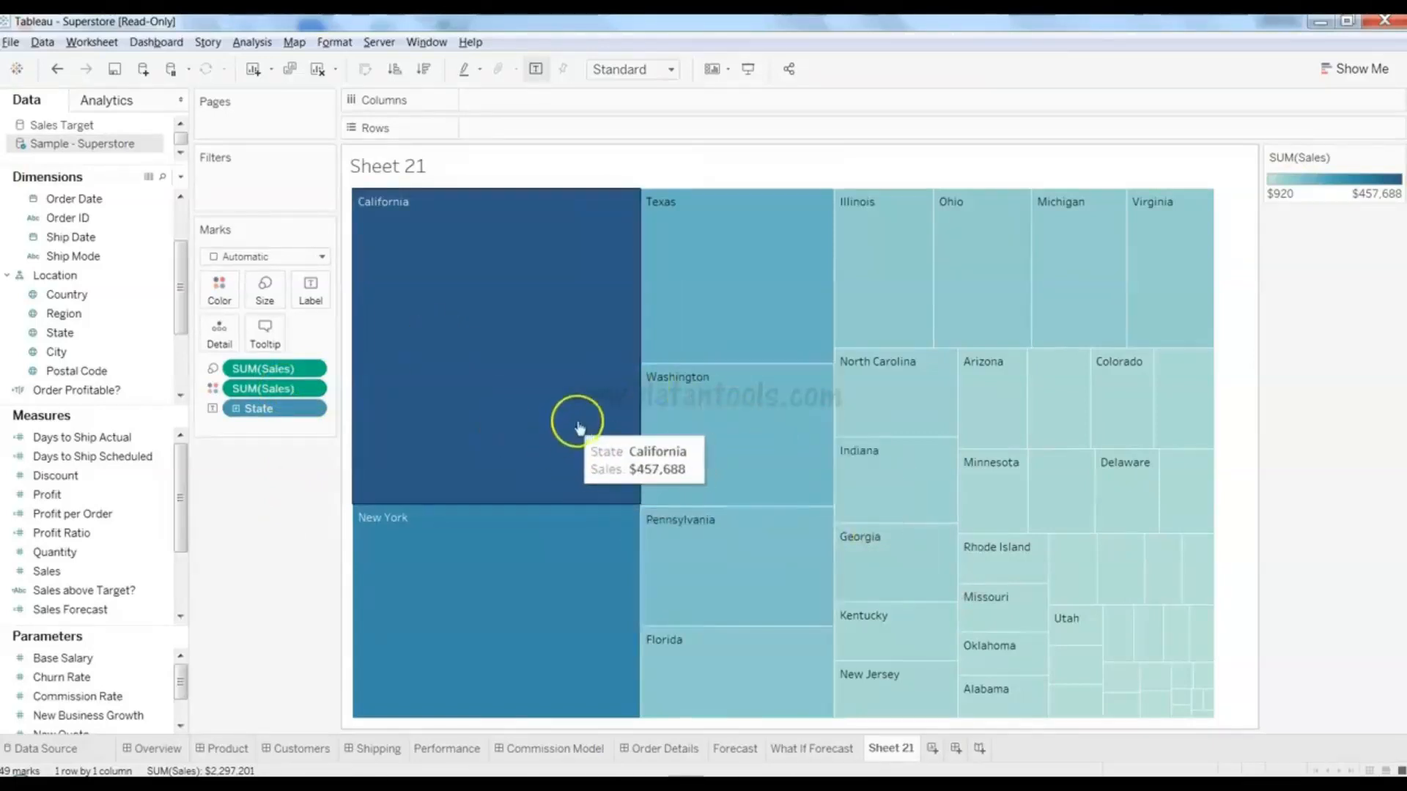
# - Replace SUM(Sales) on the Color shelf with SUM(Profit) for the state treemap
pyautogui.moveTo(286, 394); pyautogui.dragTo(93, 507)
pyautogui.moveTo(94, 503); pyautogui.dragTo(219, 312)
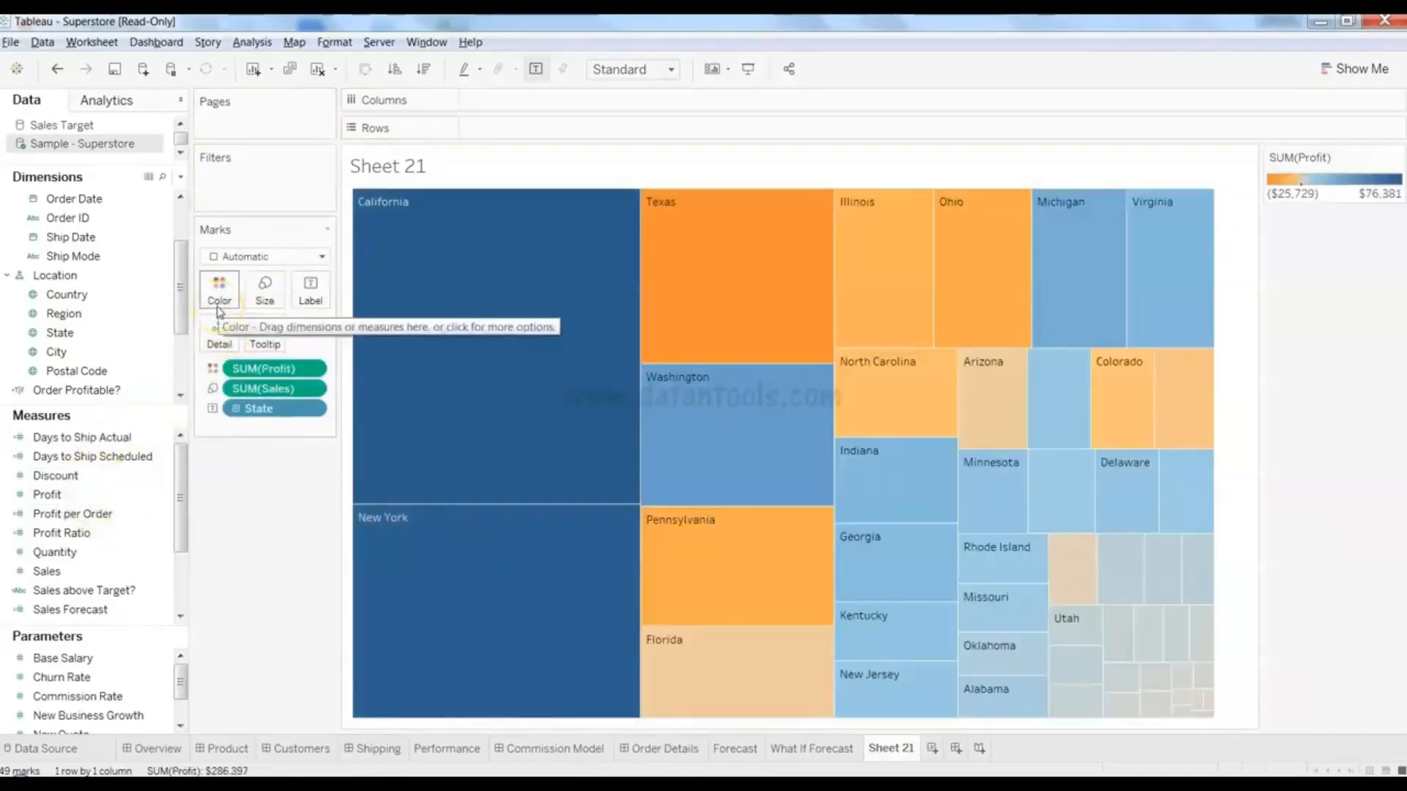
pyautogui.moveTo(856, 413)
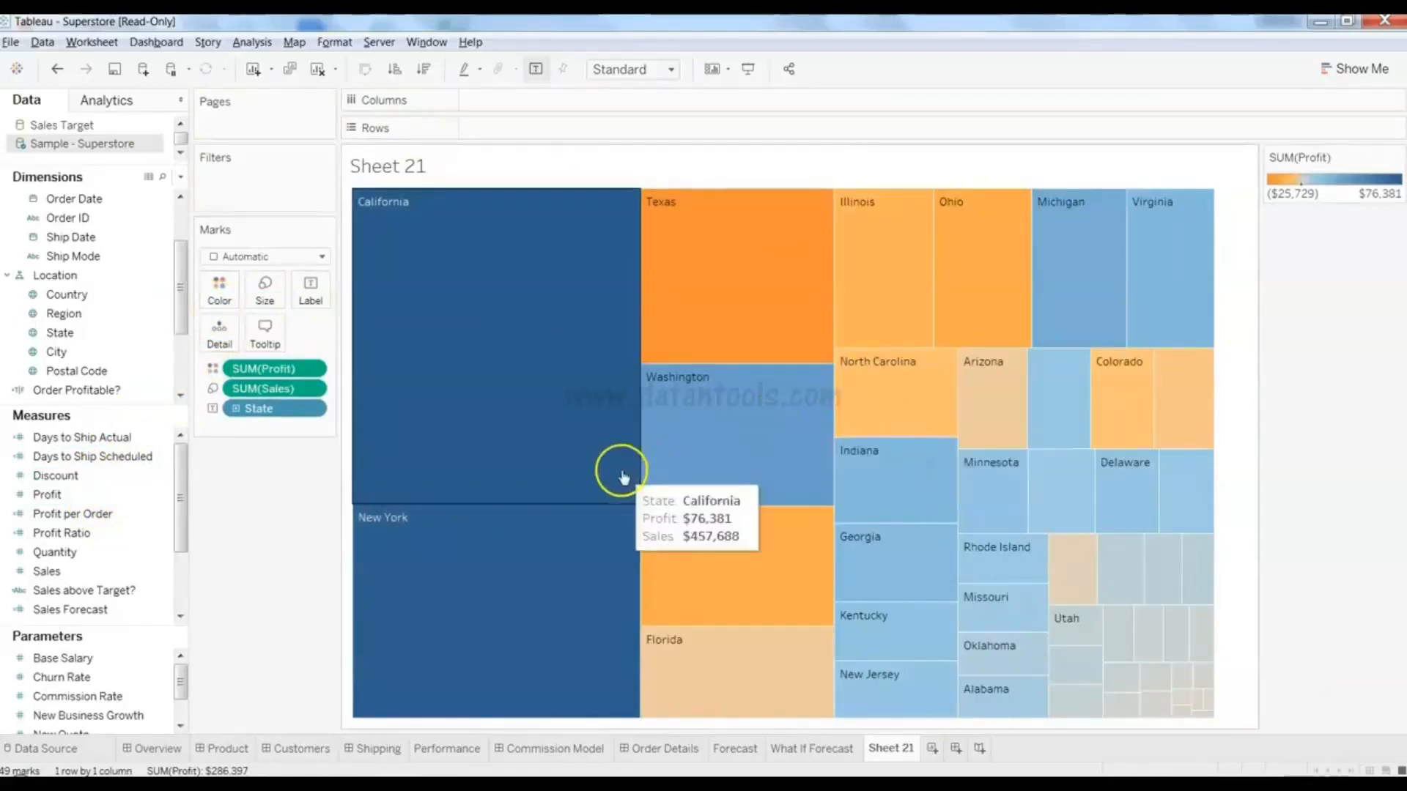
pyautogui.moveTo(669, 278)
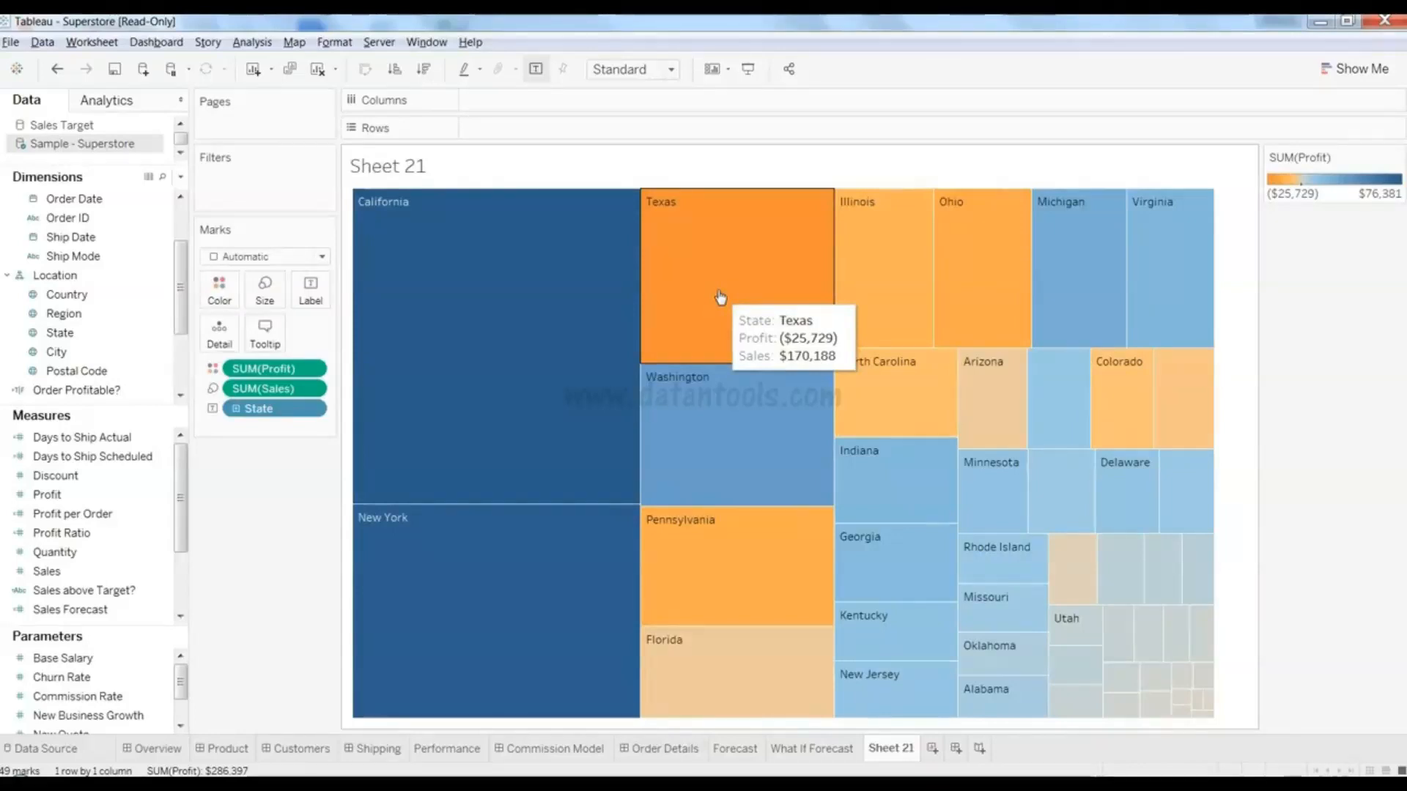
# - Inspect the Pennsylvania, California and Texas tiles, noting Texas's loss in the deepest orange
pyautogui.click(736, 562)
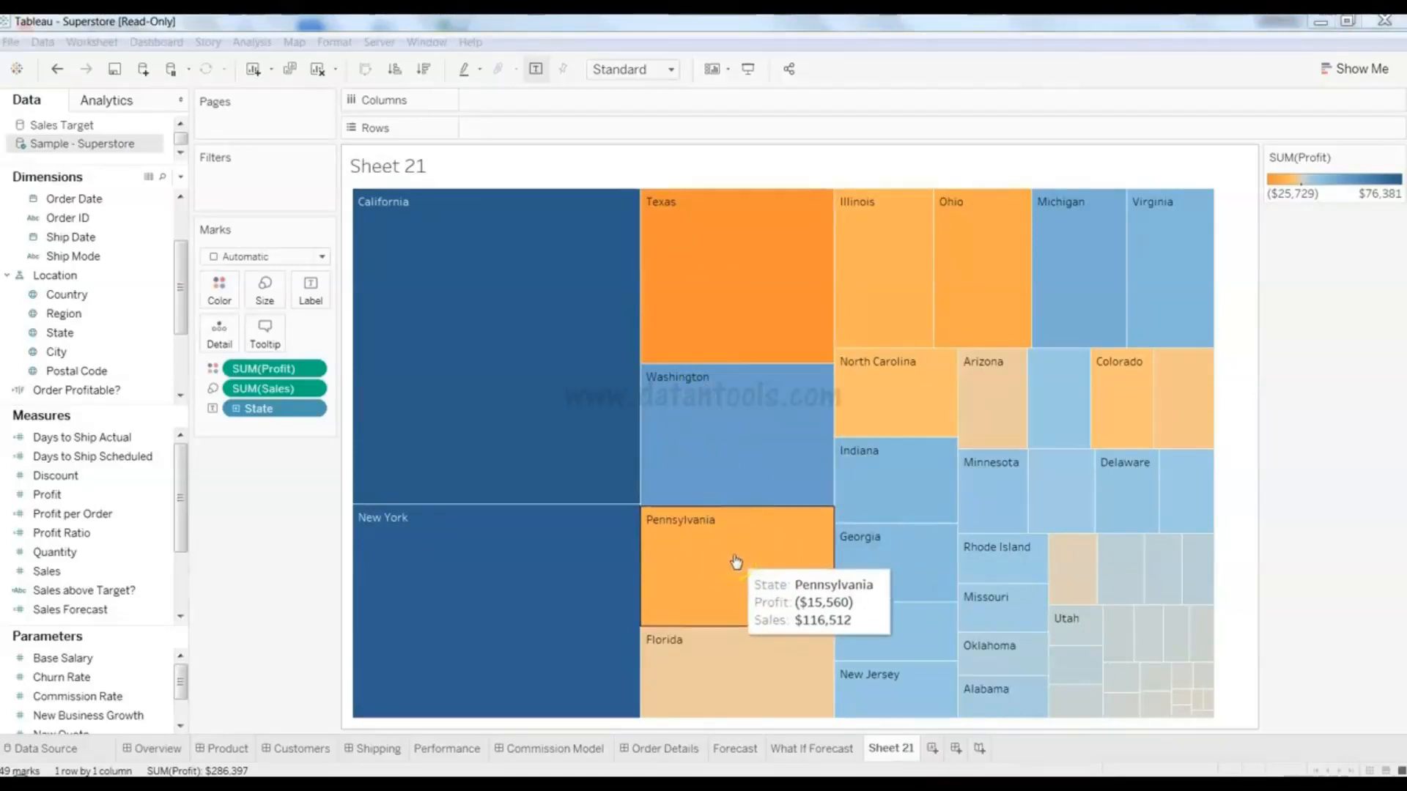
pyautogui.click(277, 518)
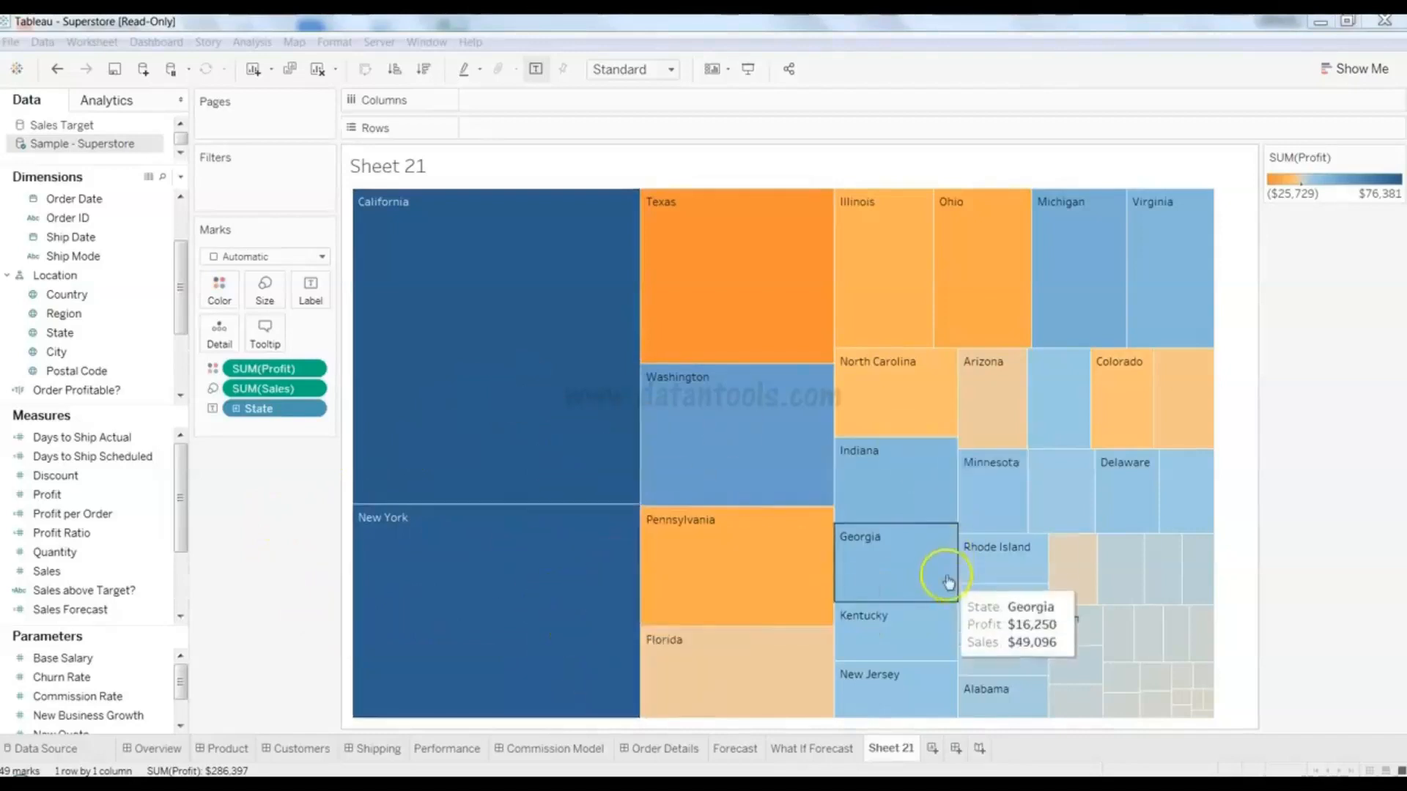
pyautogui.click(296, 389)
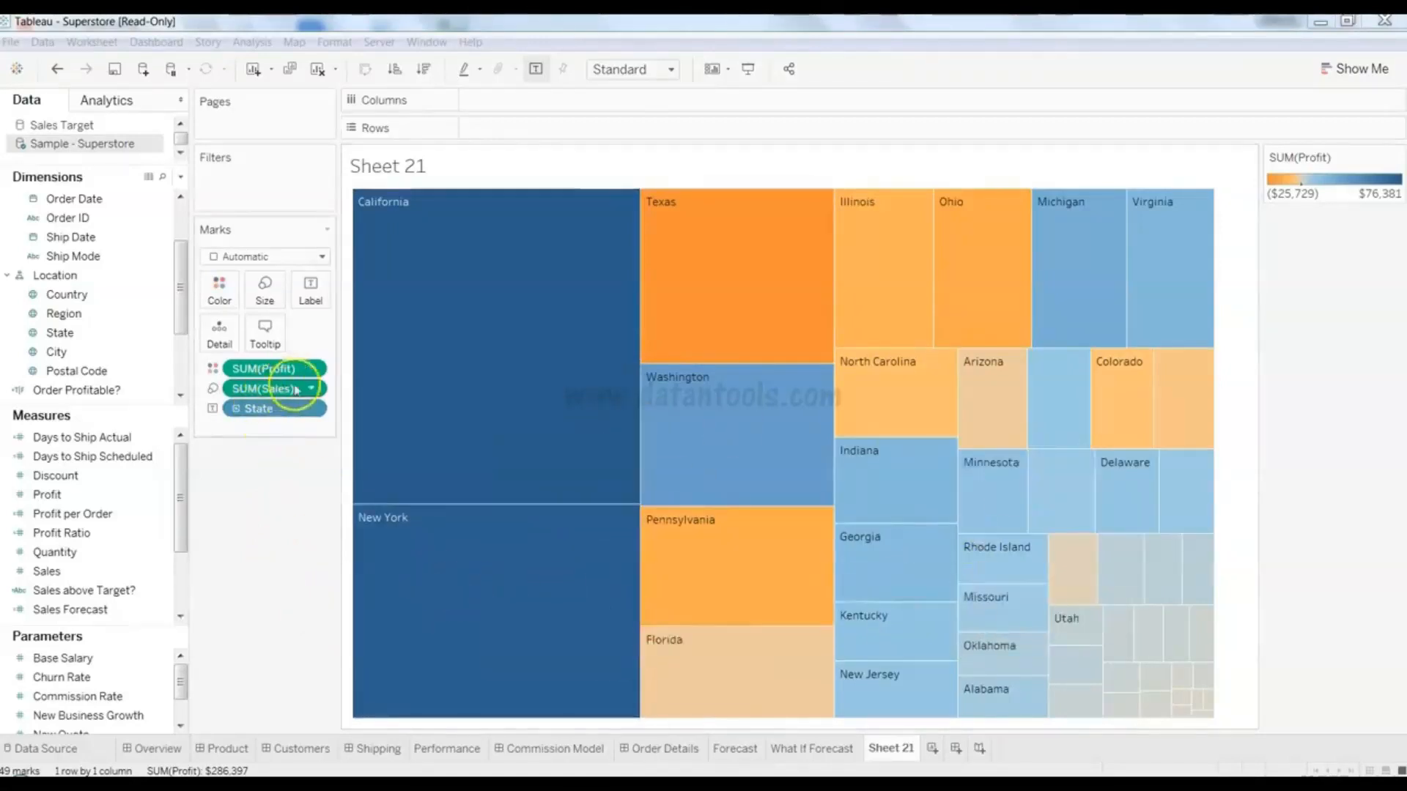
pyautogui.click(490, 275)
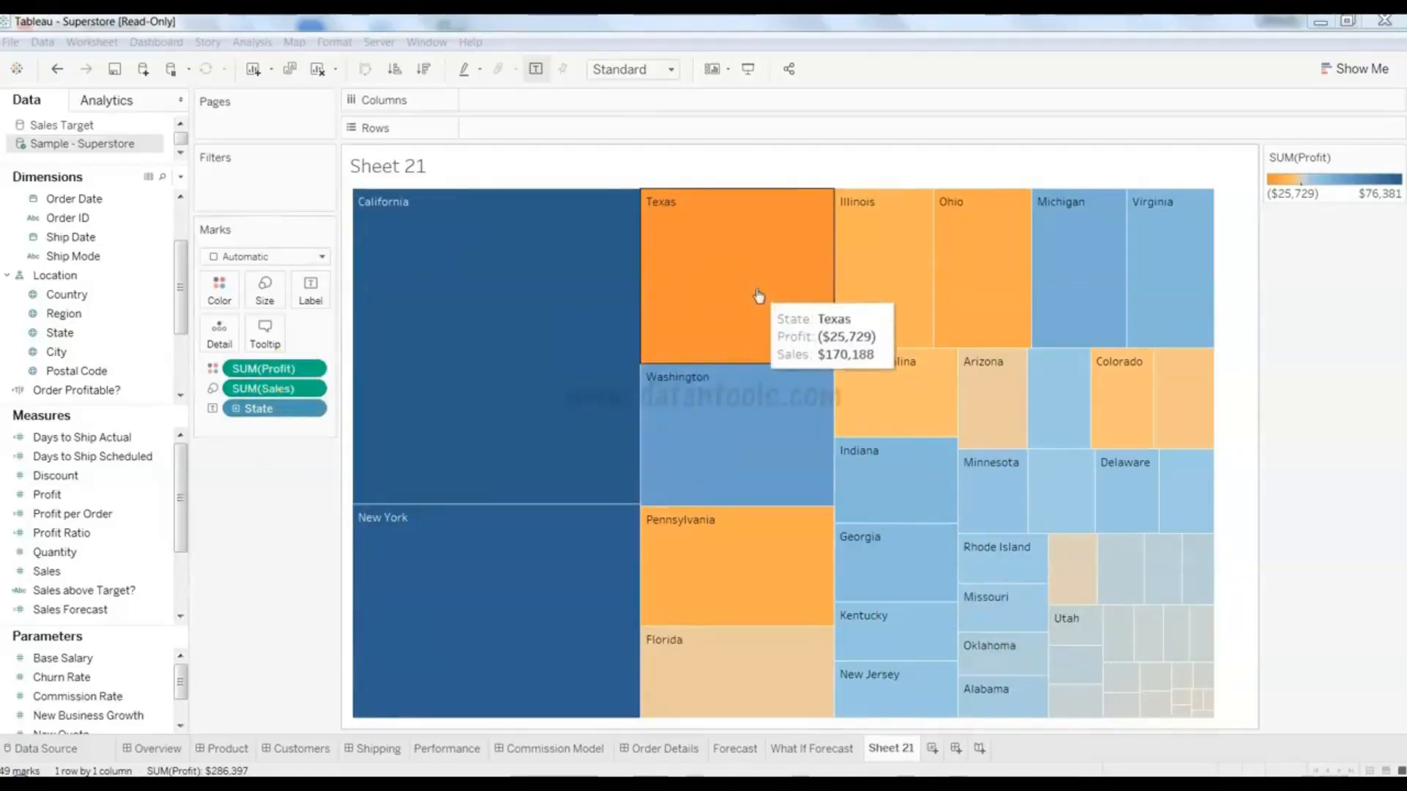
pyautogui.click(648, 344)
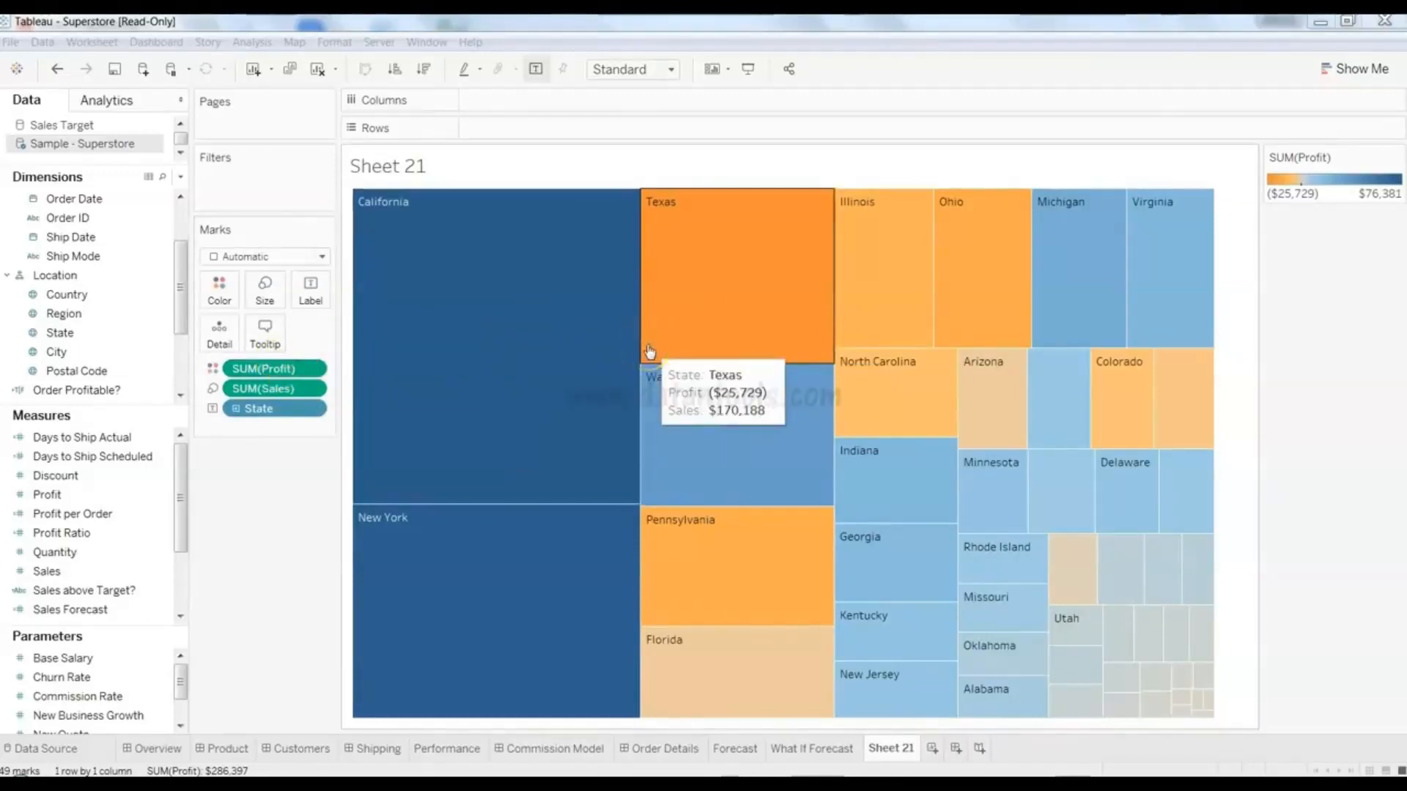
pyautogui.click(286, 370)
# - Swap SUM(Profit) on Color for SUM(Discount), shading 0.00% to 36464.00% with Texas darkest
pyautogui.moveTo(286, 370); pyautogui.dragTo(218, 299)
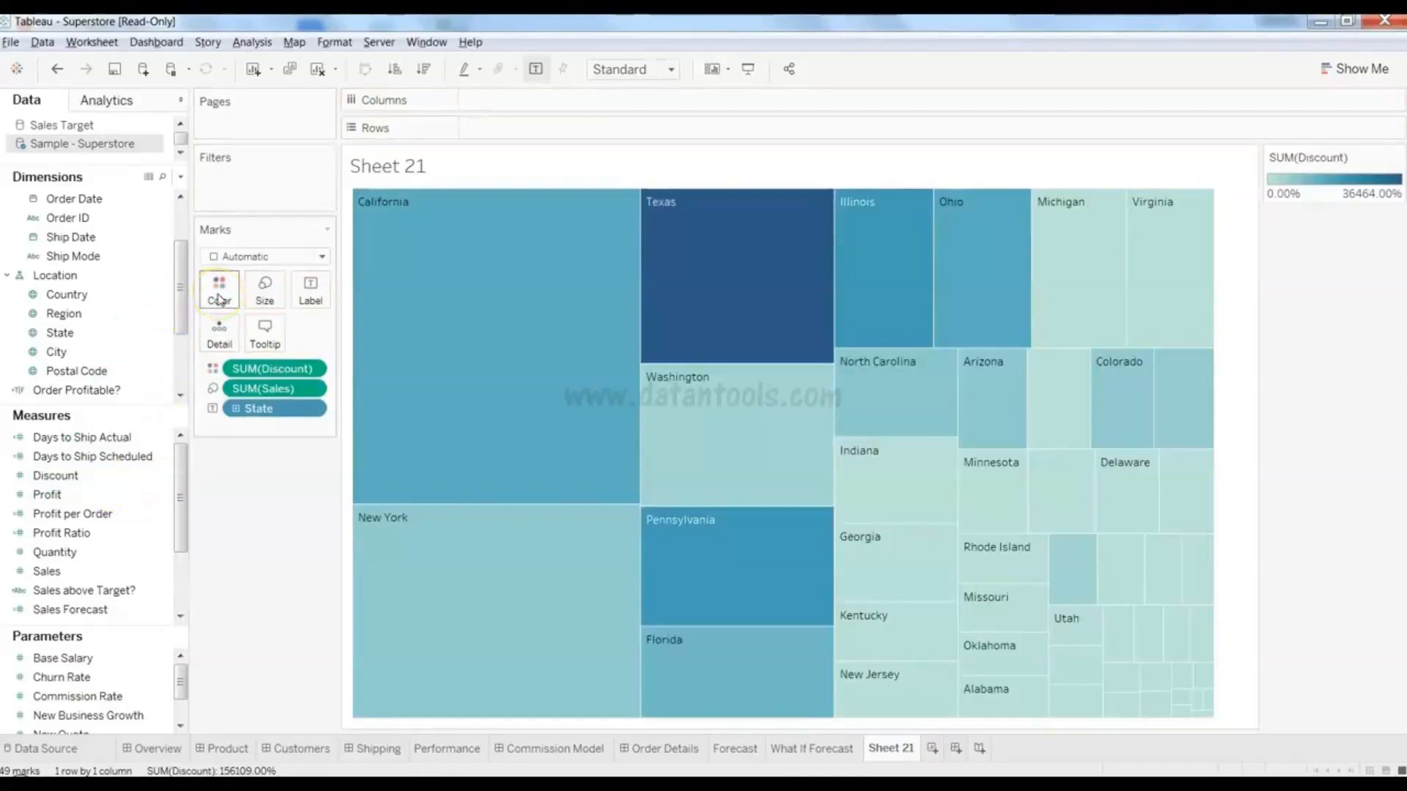
pyautogui.moveTo(392, 362)
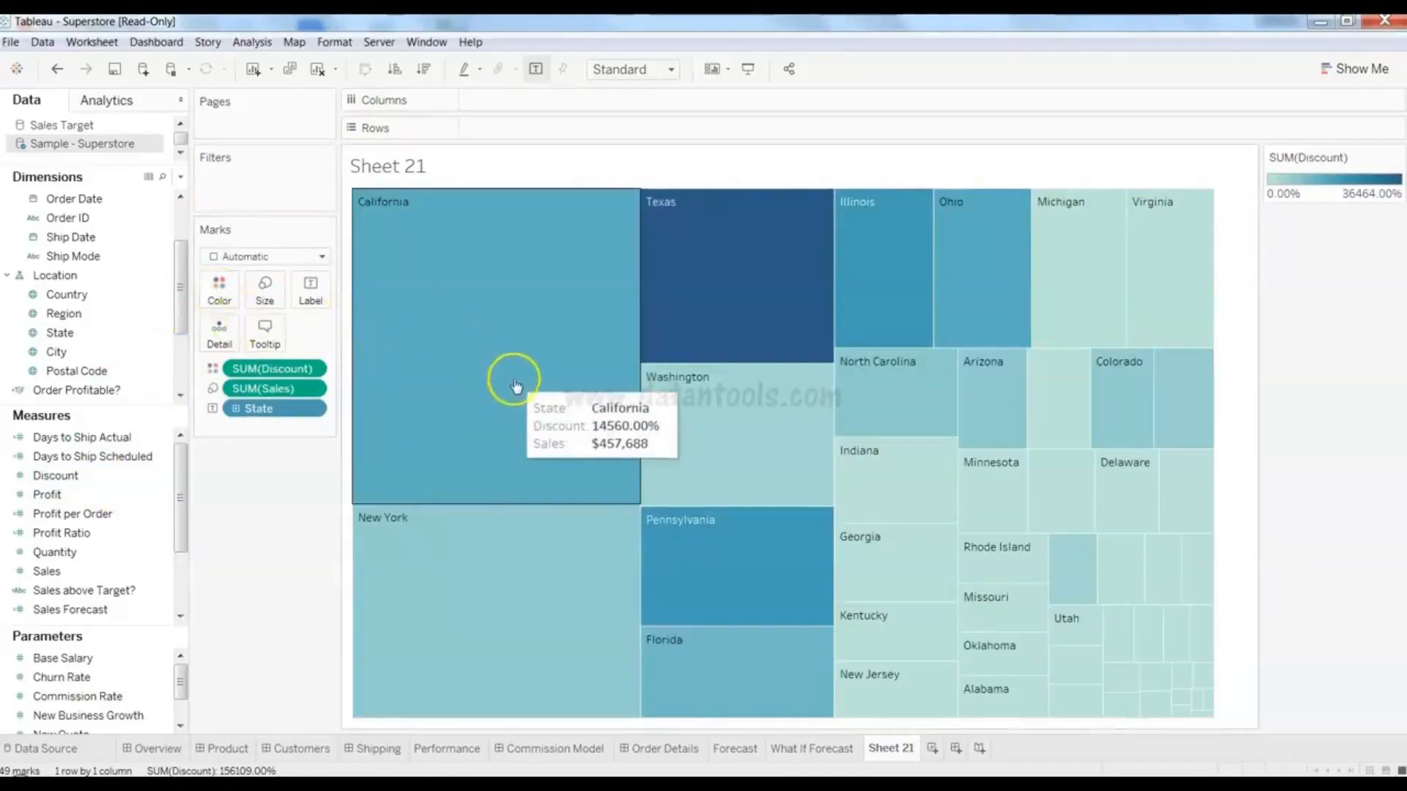
pyautogui.moveTo(706, 244)
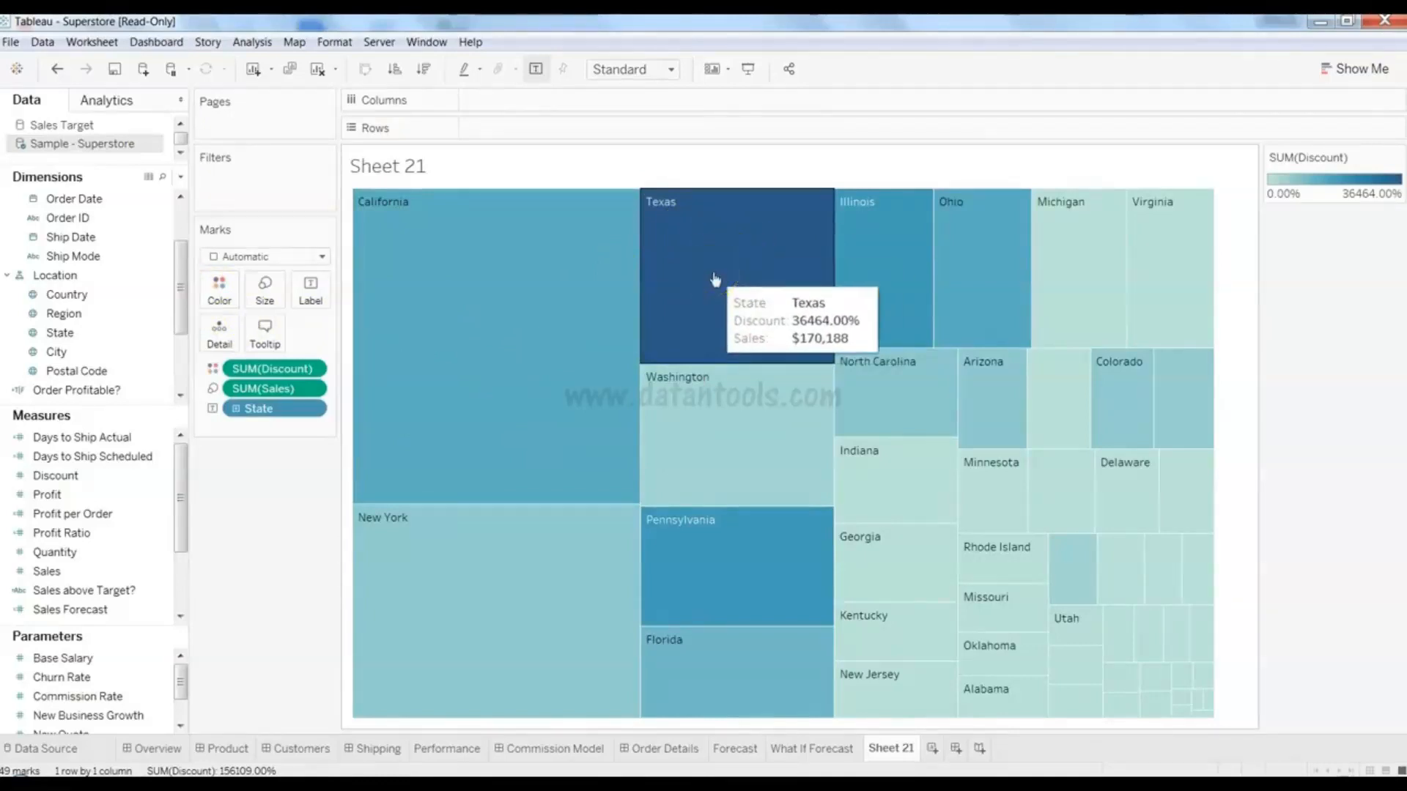
pyautogui.click(114, 499)
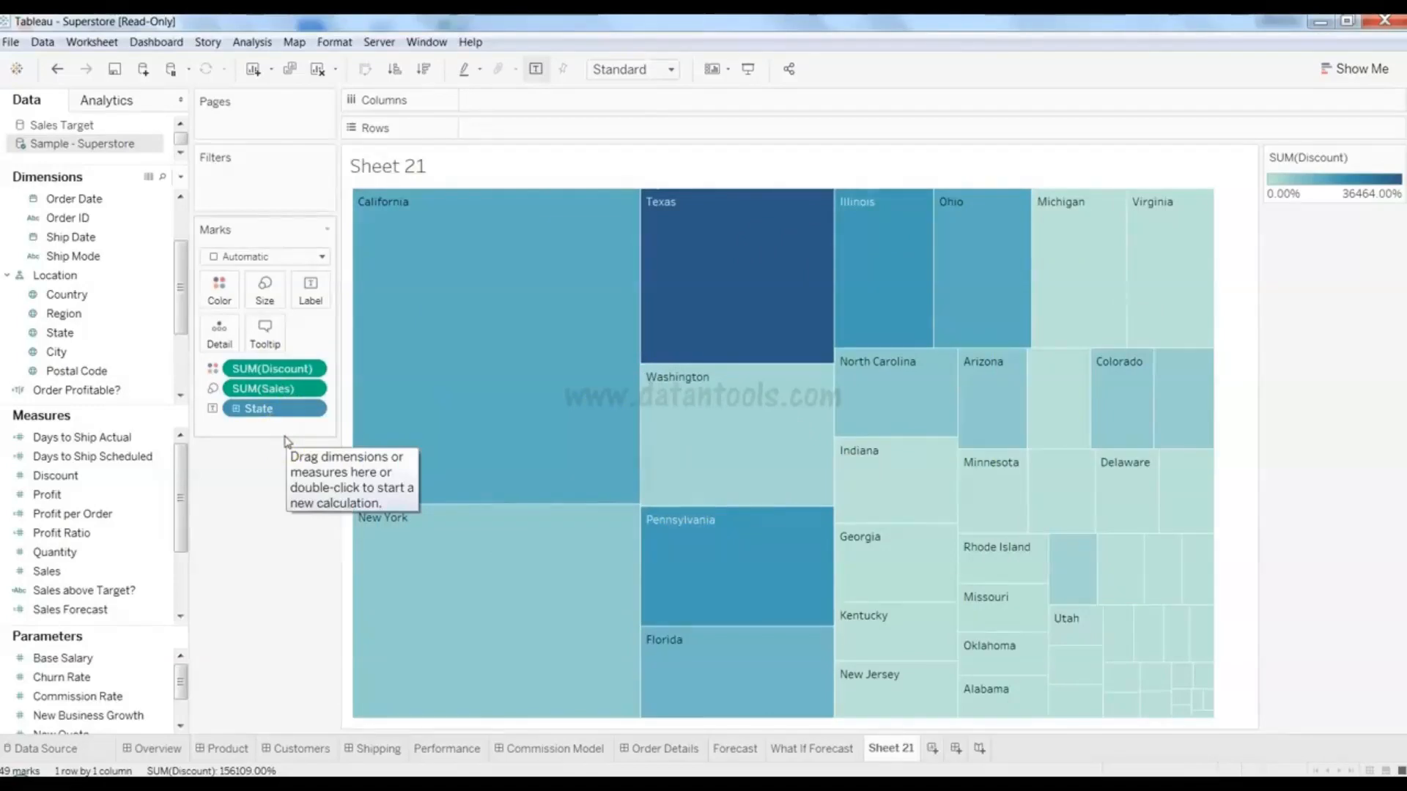
pyautogui.click(245, 443)
# - Add SUM(Profit) and SUM(Quantity) labels to each state tile, e.g. California $76,381 and 7,667
pyautogui.click(117, 333)
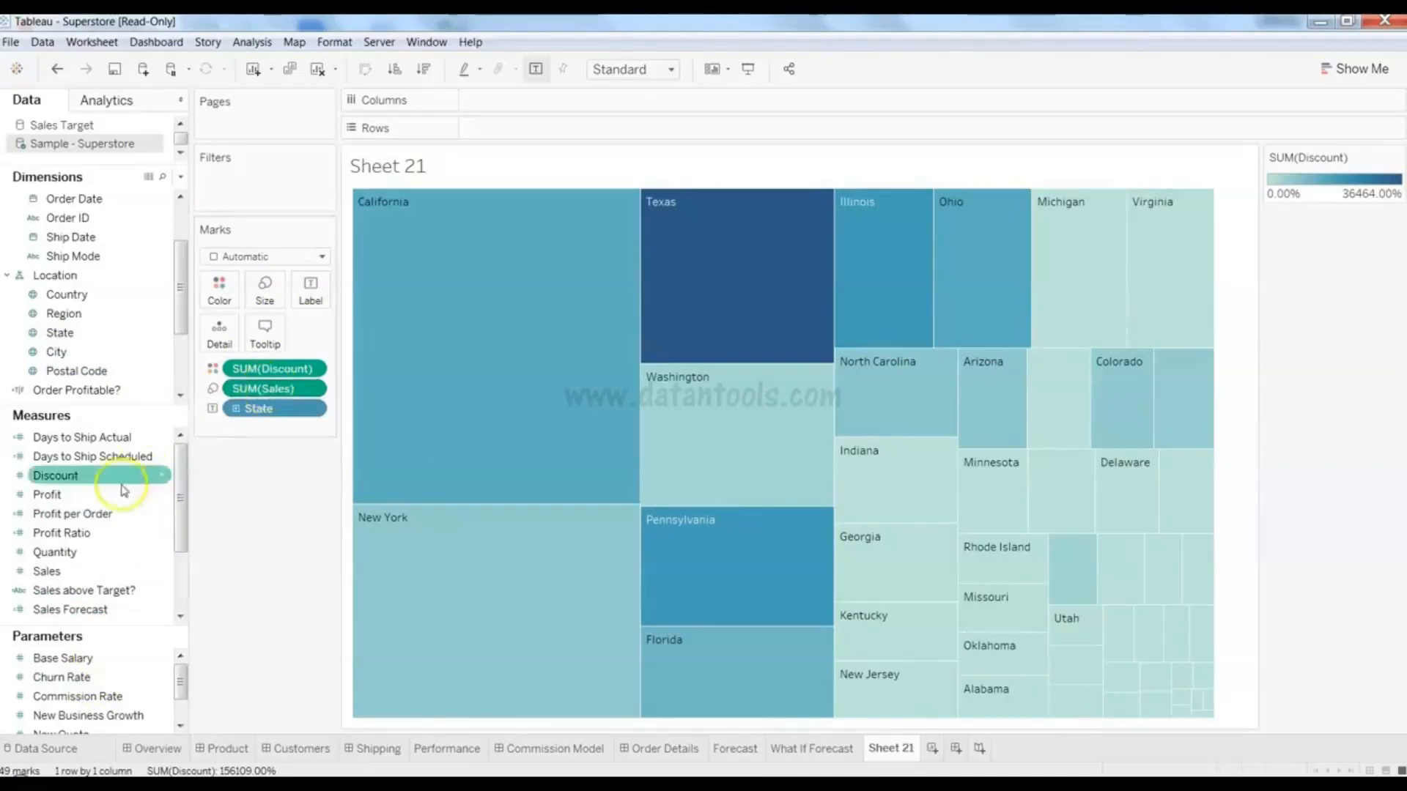
pyautogui.moveTo(117, 495); pyautogui.dragTo(311, 289)
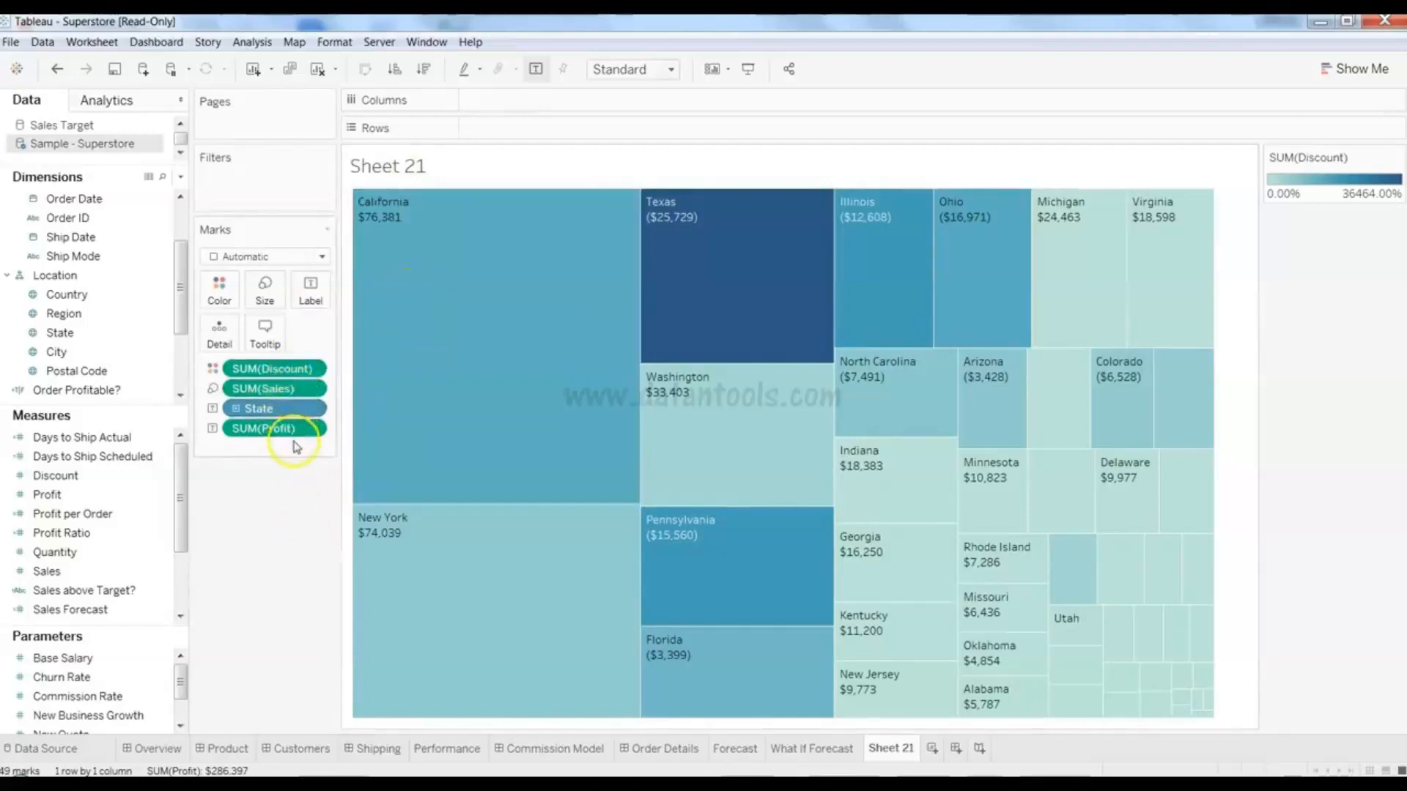
pyautogui.hotkey('ctrl', 'z')
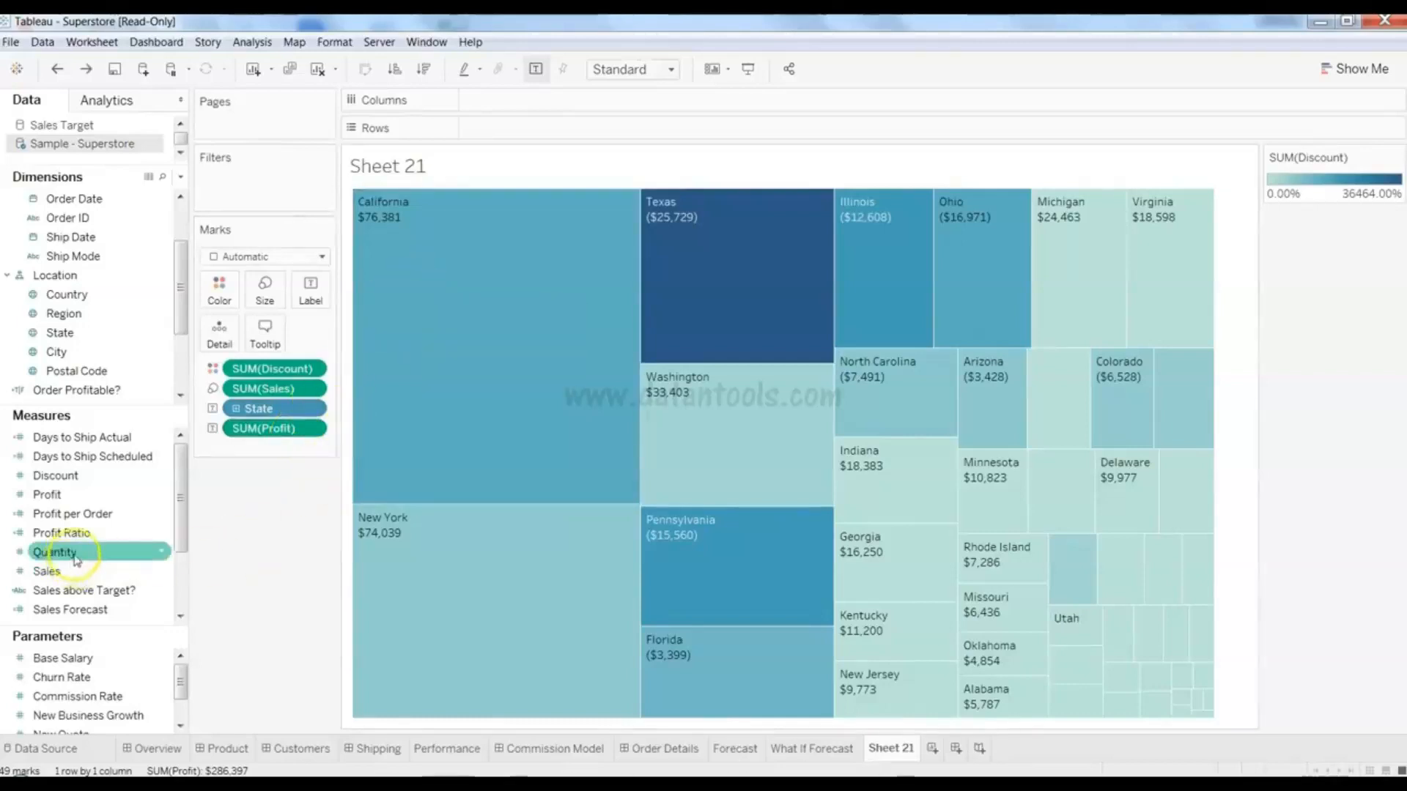
pyautogui.moveTo(75, 561); pyautogui.dragTo(308, 298)
pyautogui.moveTo(447, 367)
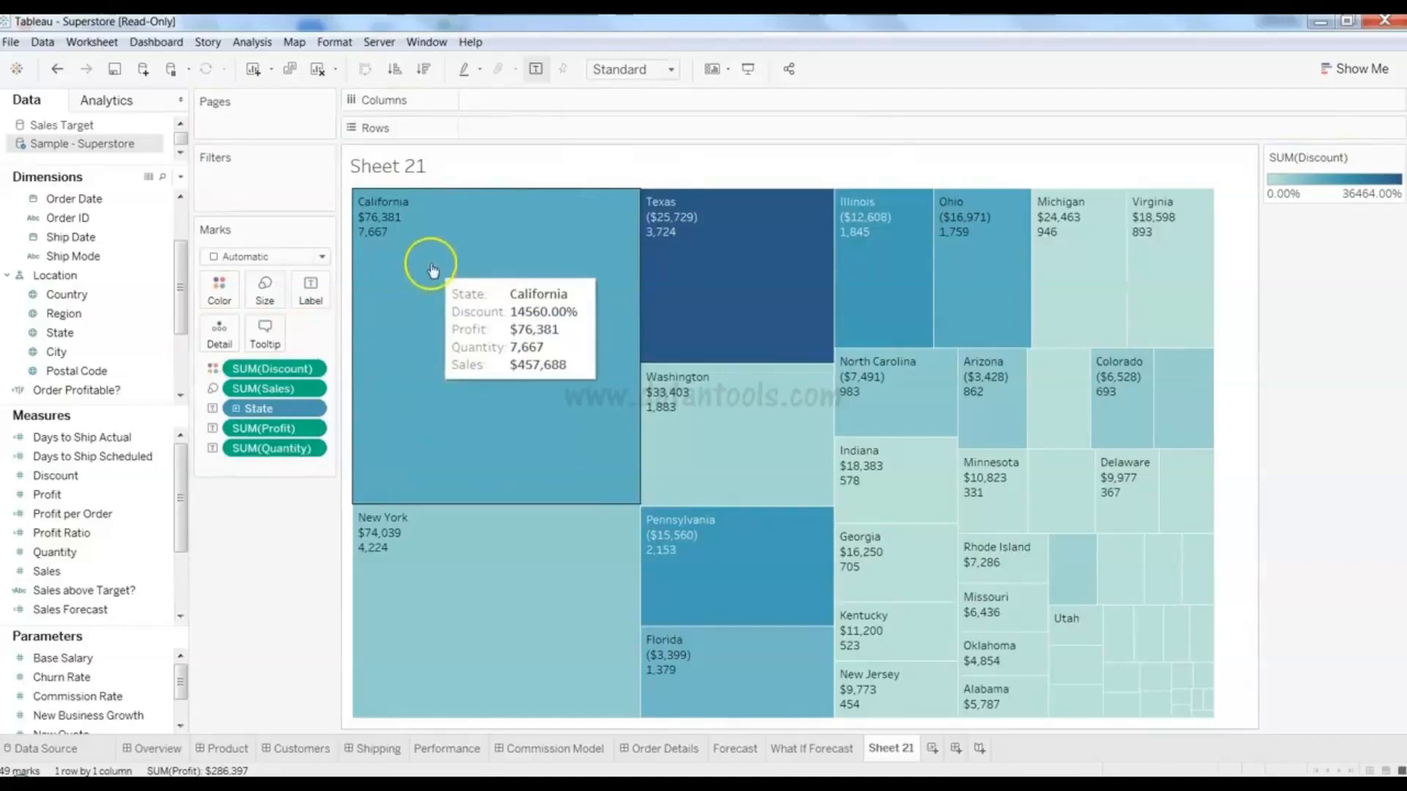
pyautogui.moveTo(183, 521); pyautogui.dragTo(179, 619)
pyautogui.moveTo(436, 550)
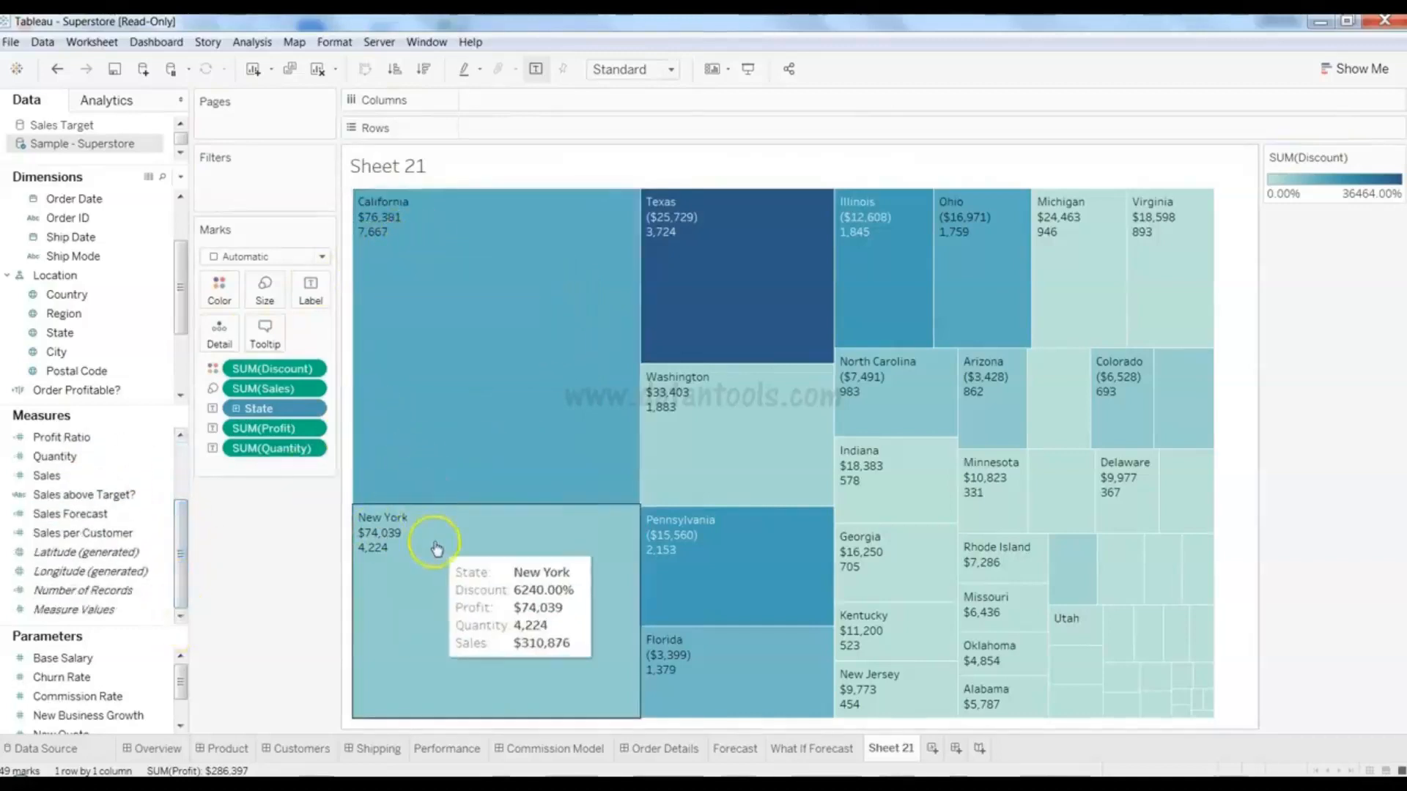
pyautogui.moveTo(381, 229)
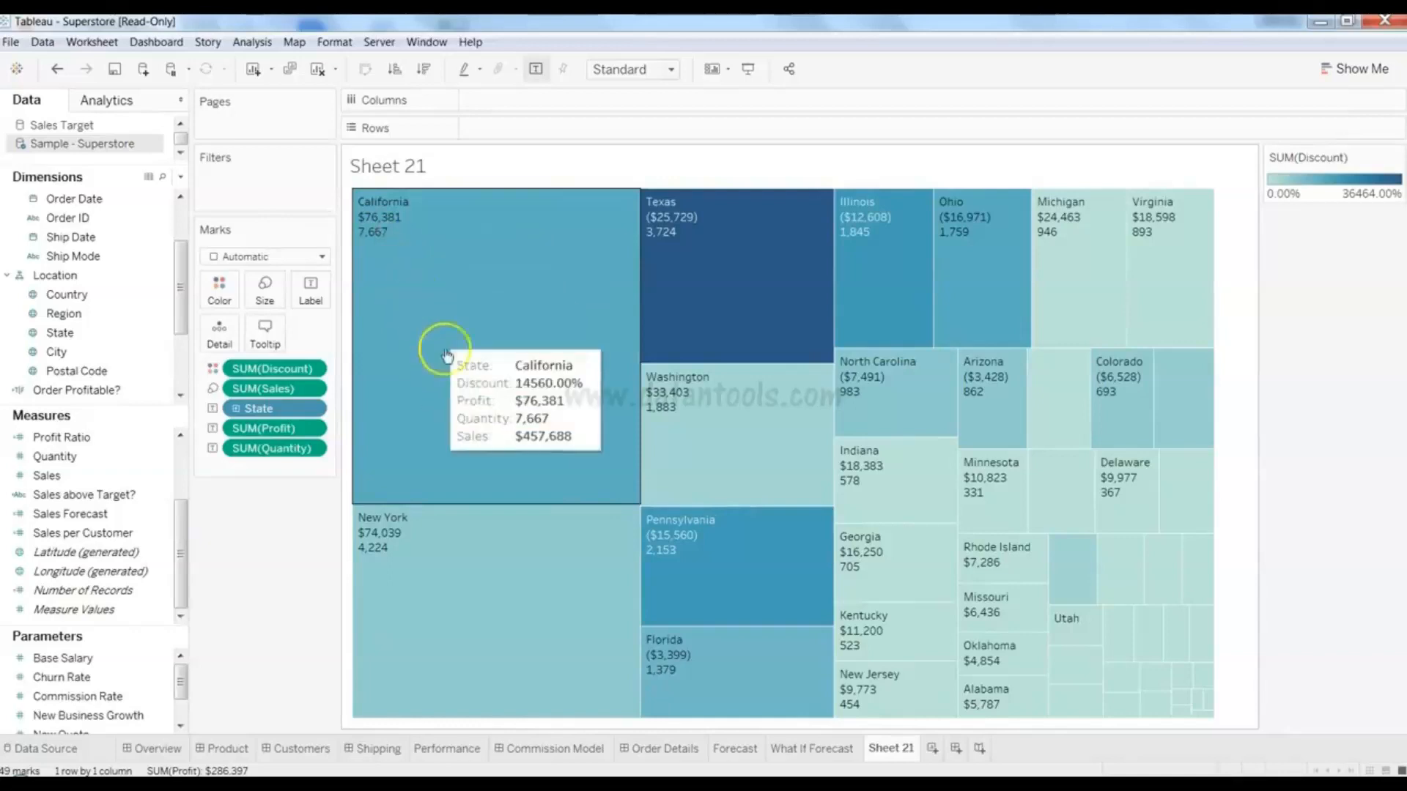
pyautogui.moveTo(897, 251)
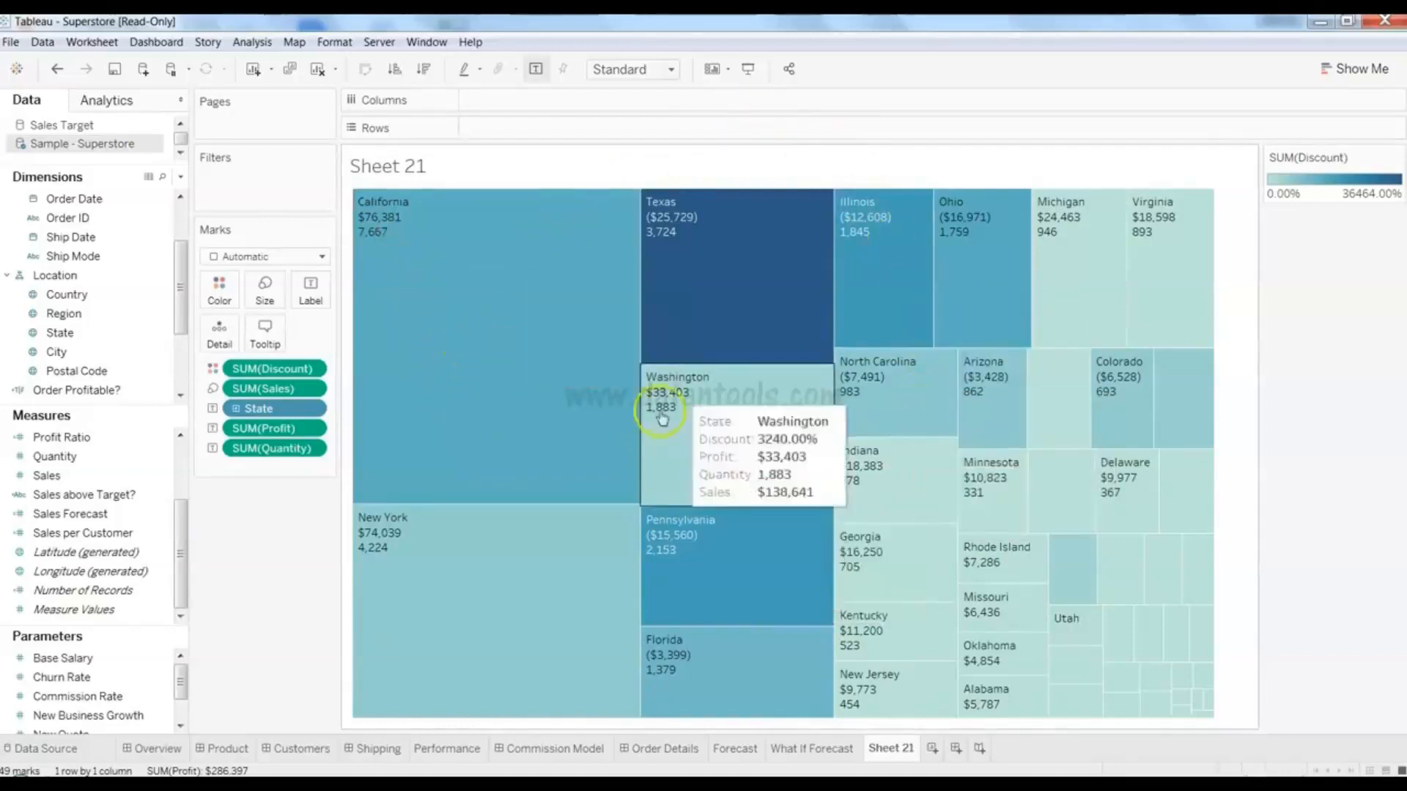
pyautogui.moveTo(604, 507)
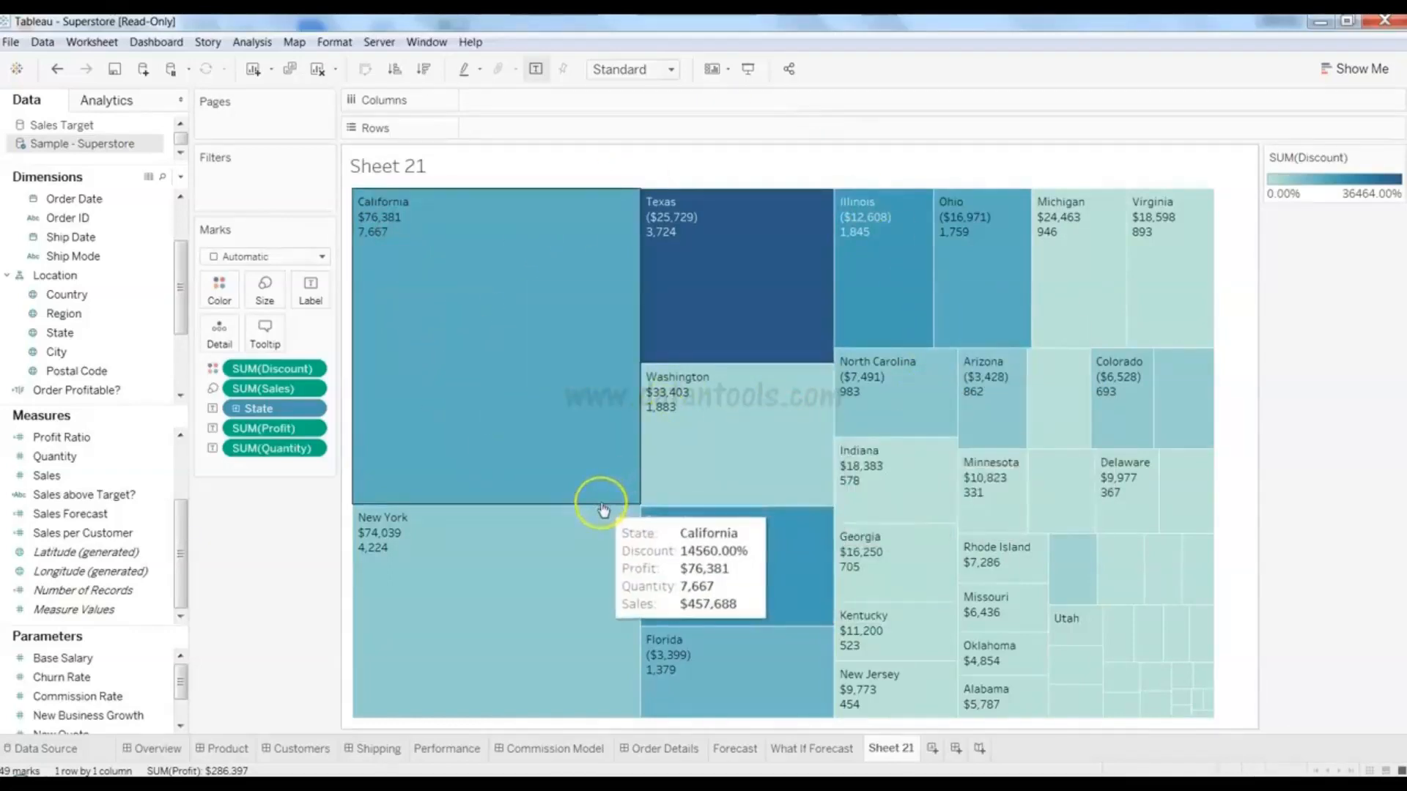
pyautogui.moveTo(722, 525)
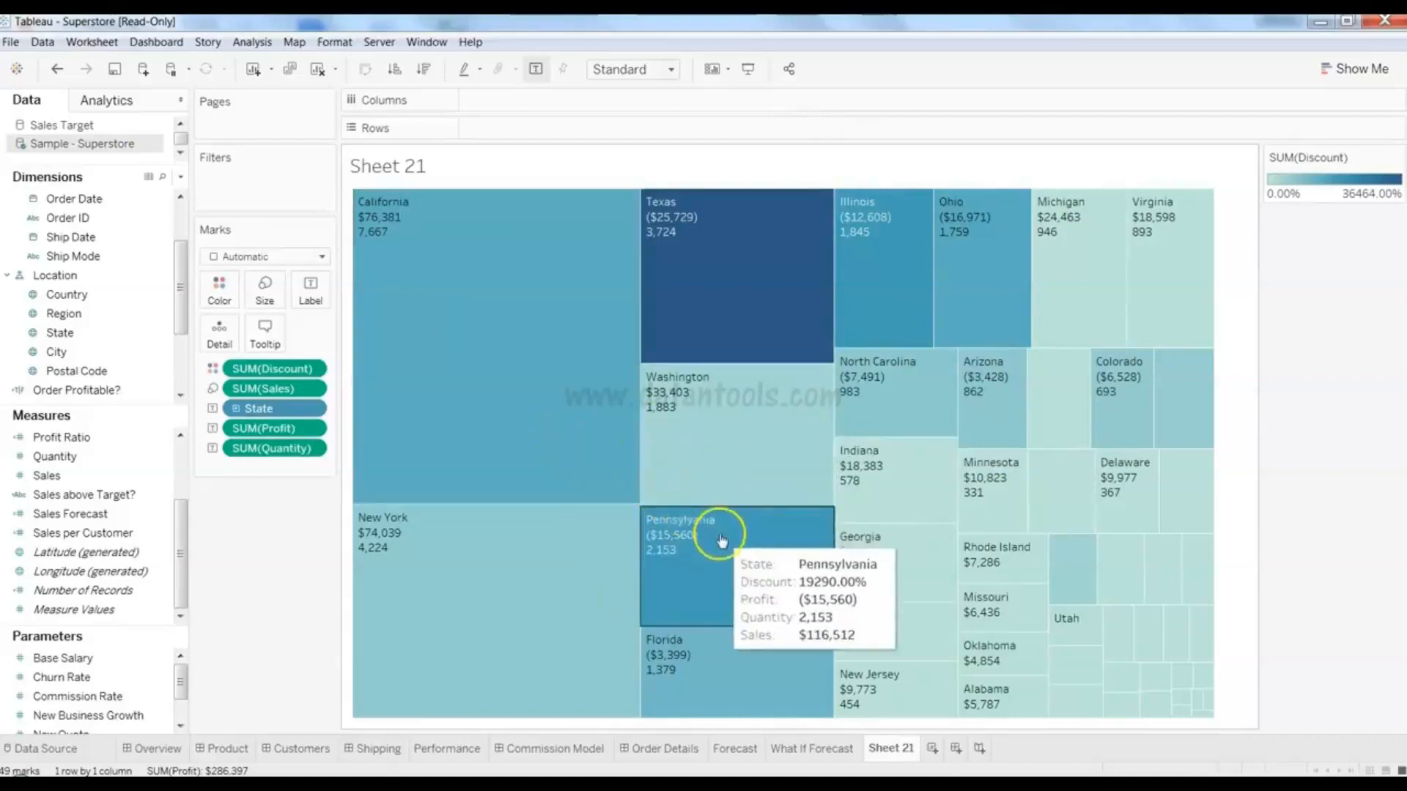
pyautogui.moveTo(495, 218)
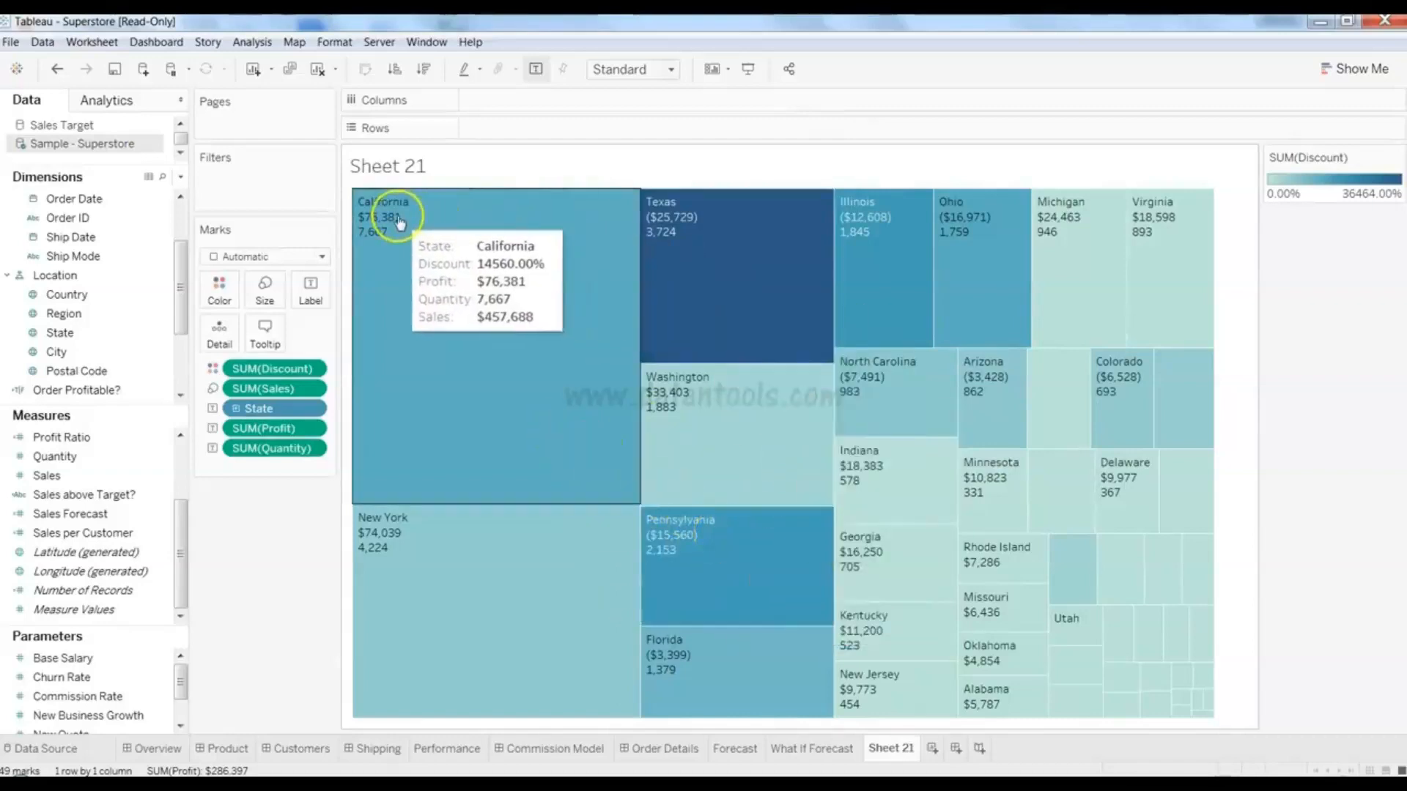
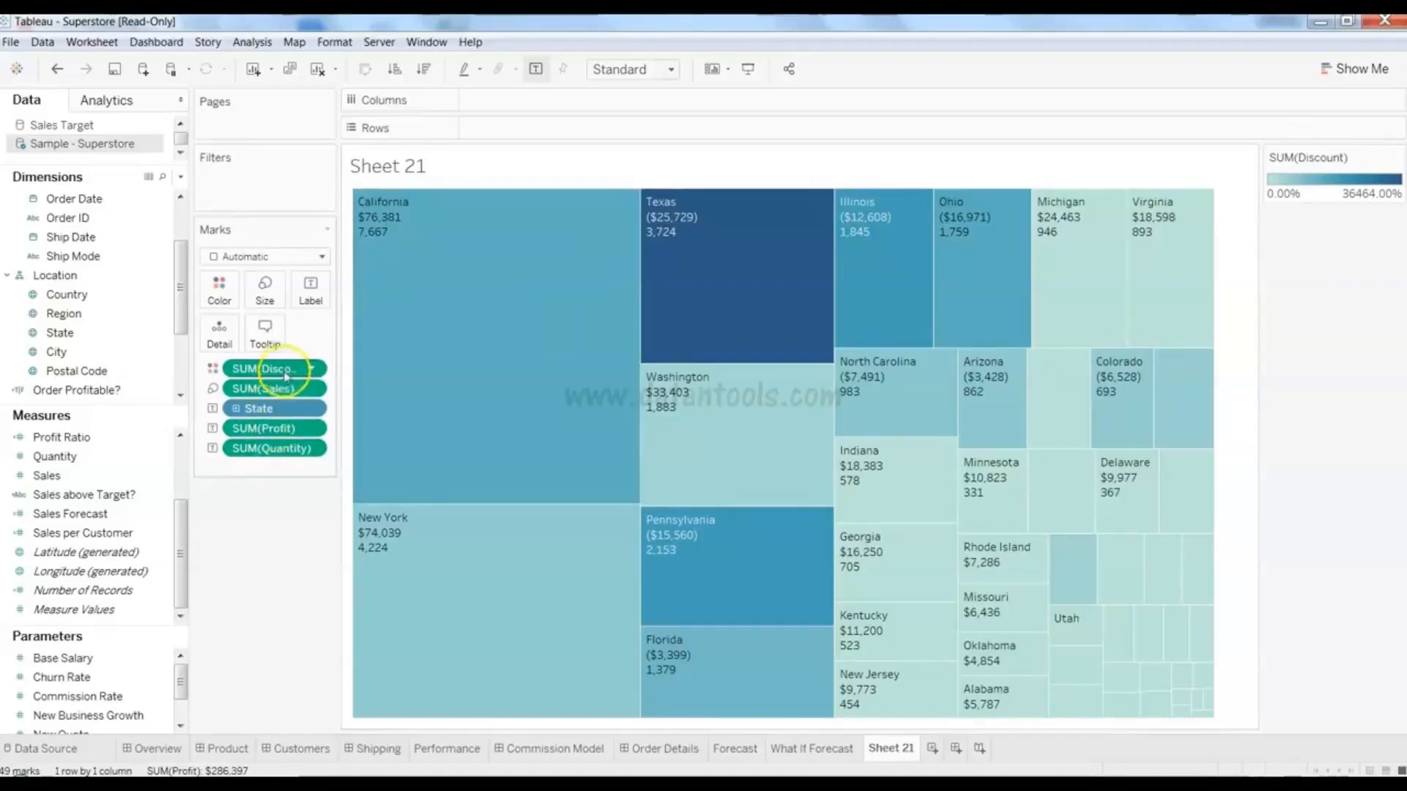
# - Remove SUM(Quantity) from the treemap to empty Sheet 21, then bring up the Show Me suggestions
pyautogui.moveTo(278, 448); pyautogui.dragTo(51, 546)
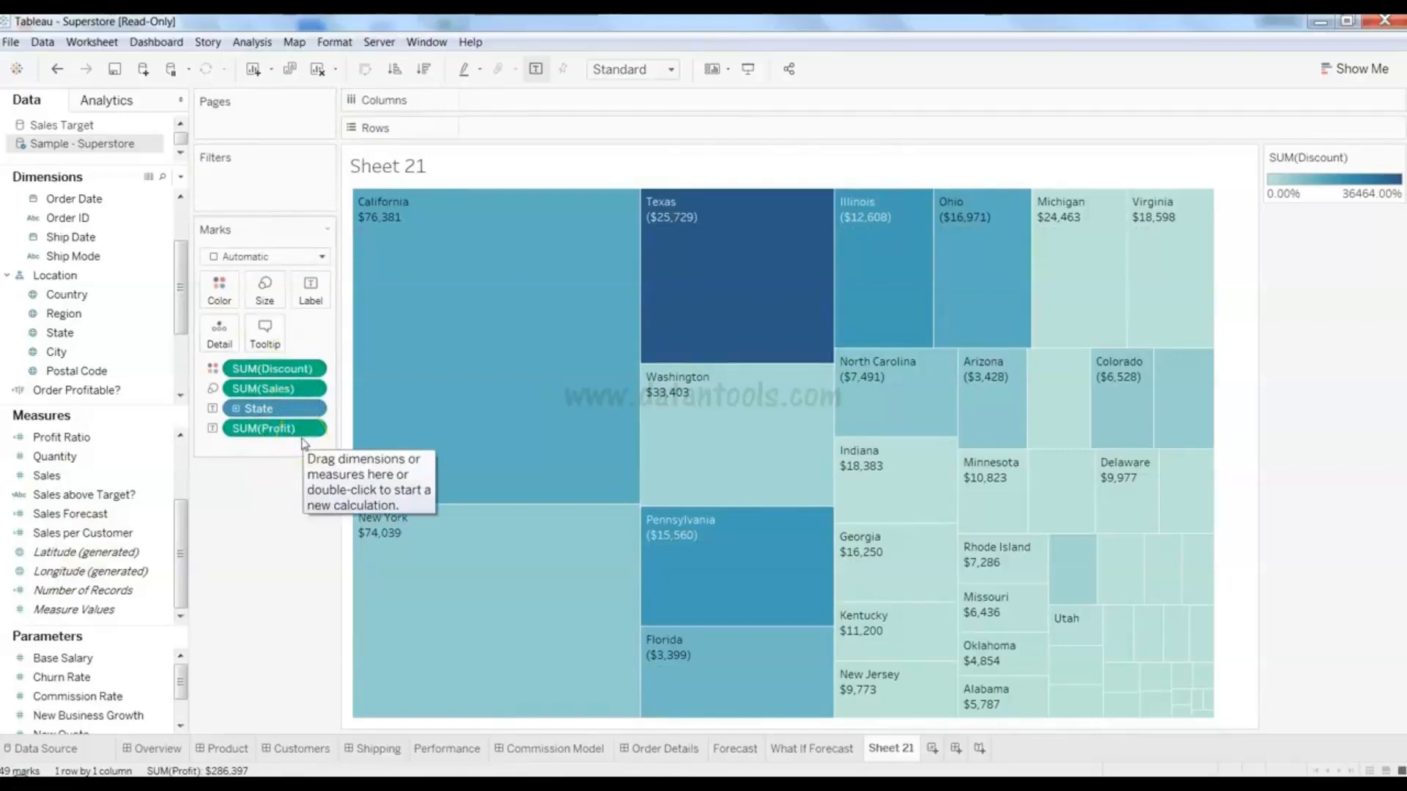
pyautogui.moveTo(545, 543)
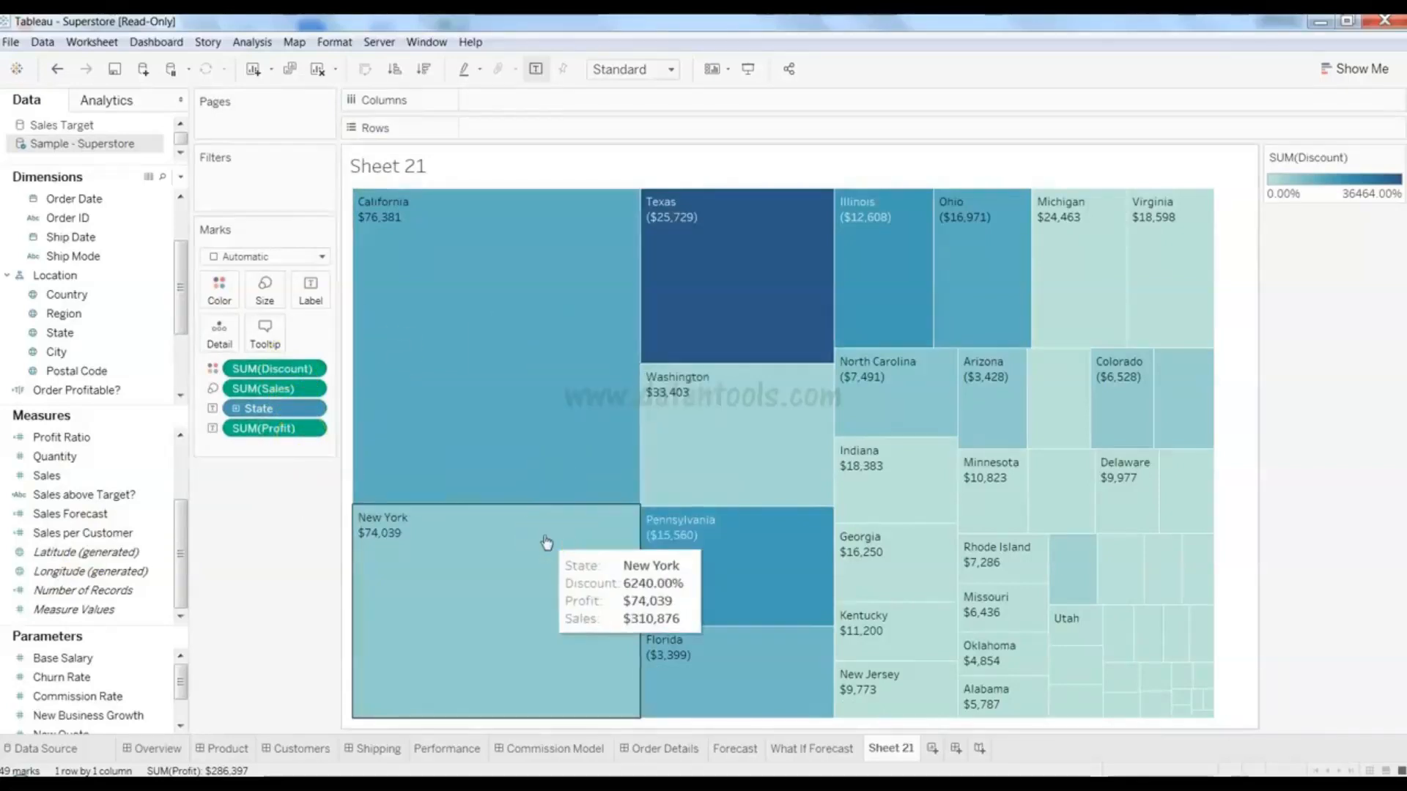
pyautogui.click(328, 588)
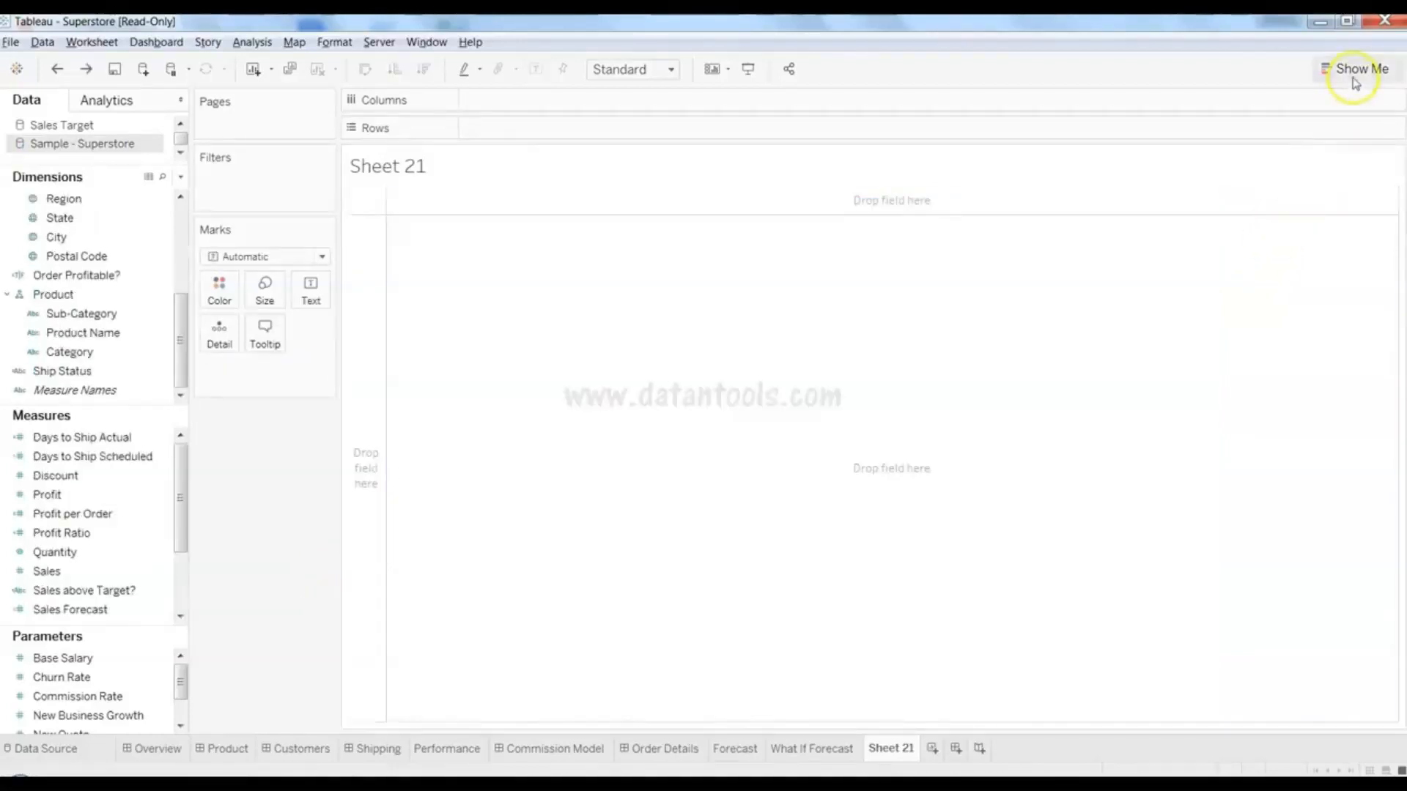
pyautogui.click(1355, 81)
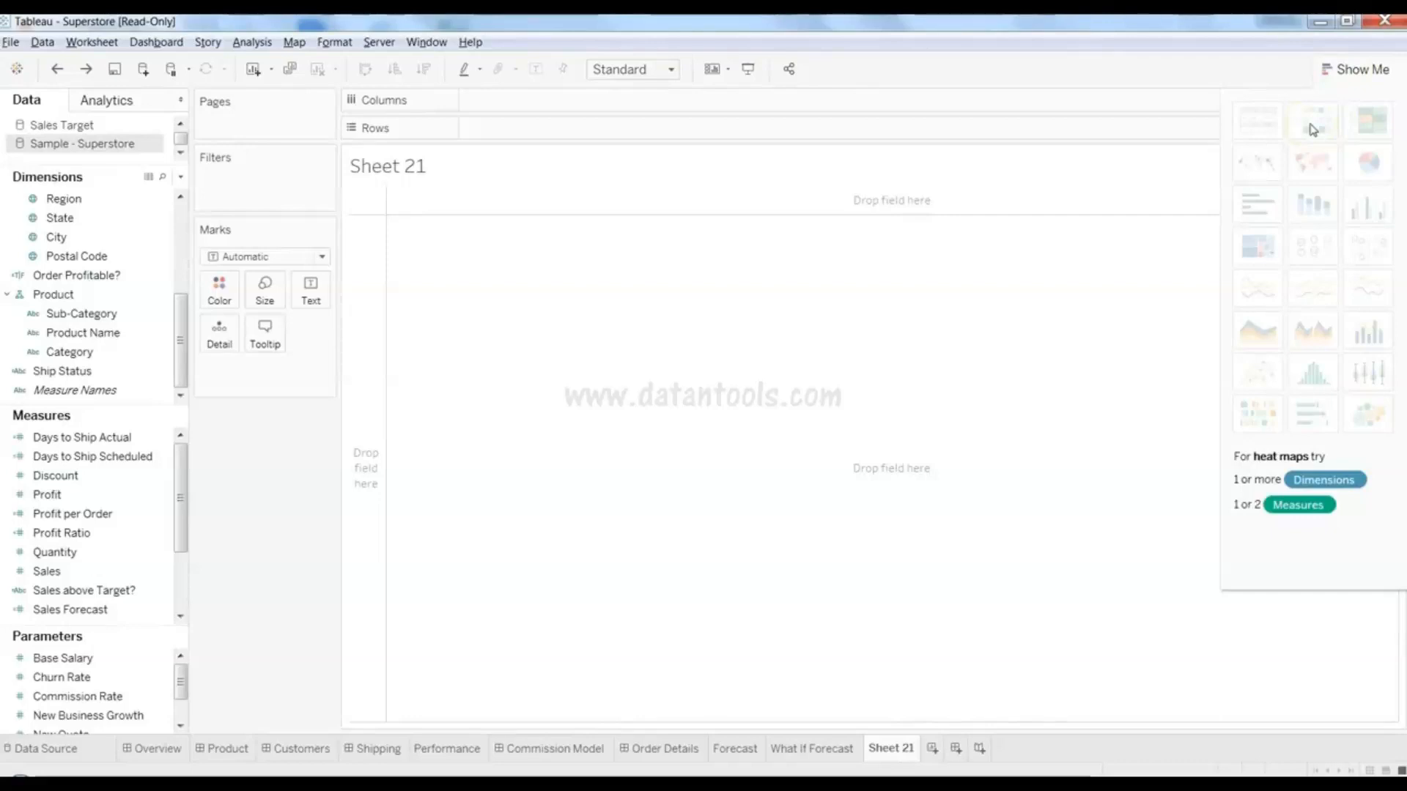
# - Select Sub-Category, State and Sales together and drop them on the view as per-Sub-Category state maps
pyautogui.click(1352, 73)
pyautogui.click(1352, 71)
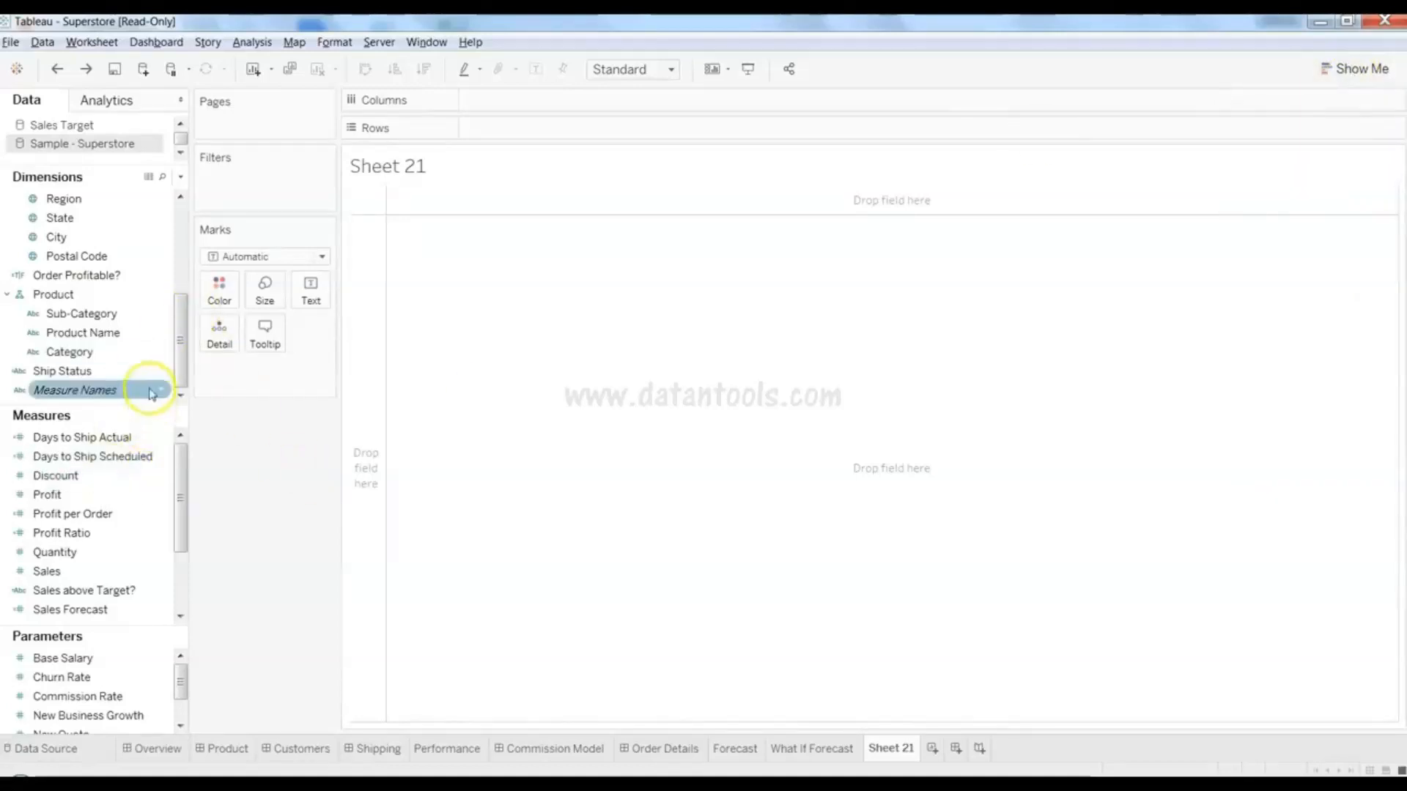
pyautogui.click(143, 314)
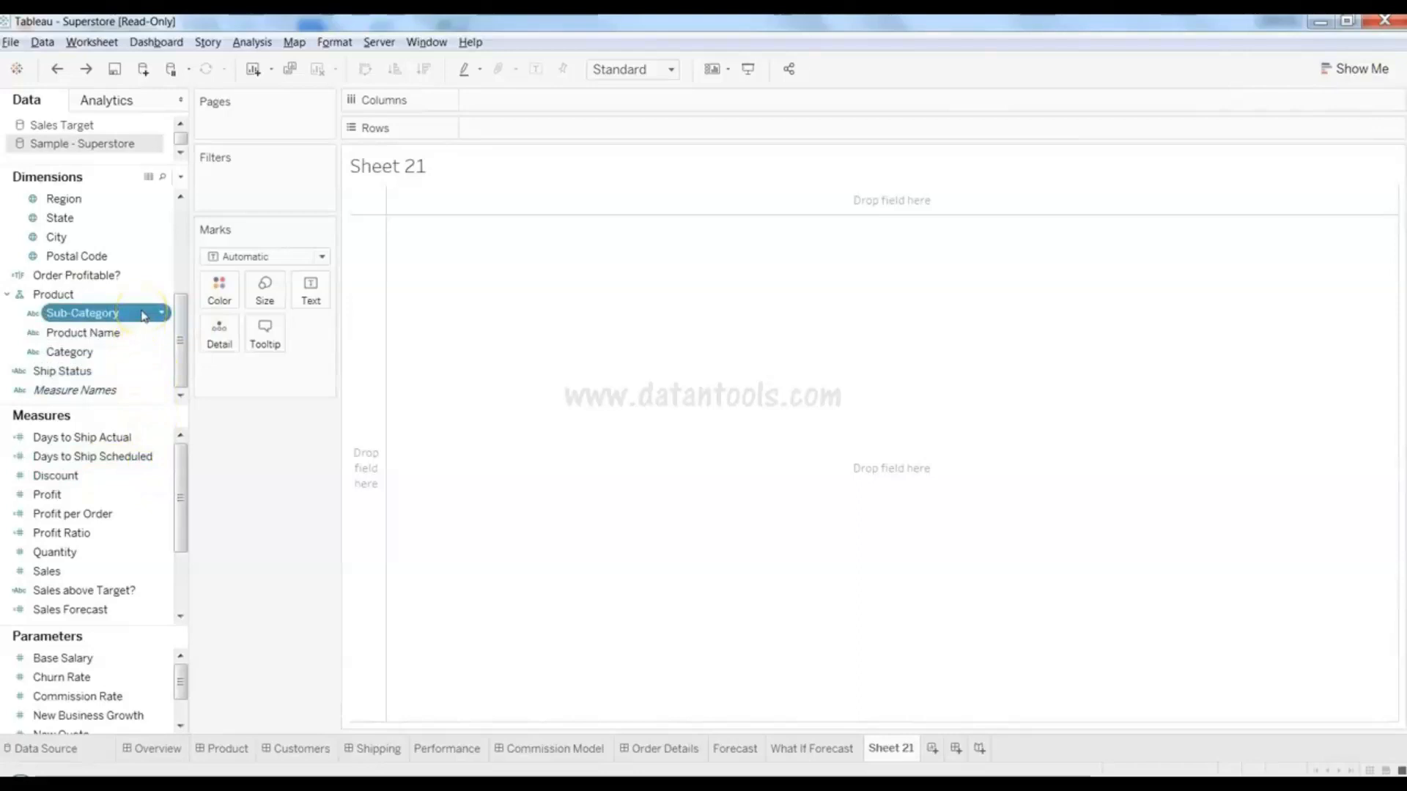
pyautogui.keyDown('ctrl'); pyautogui.click(115, 540); pyautogui.keyUp('ctrl')
pyautogui.click(115, 572)
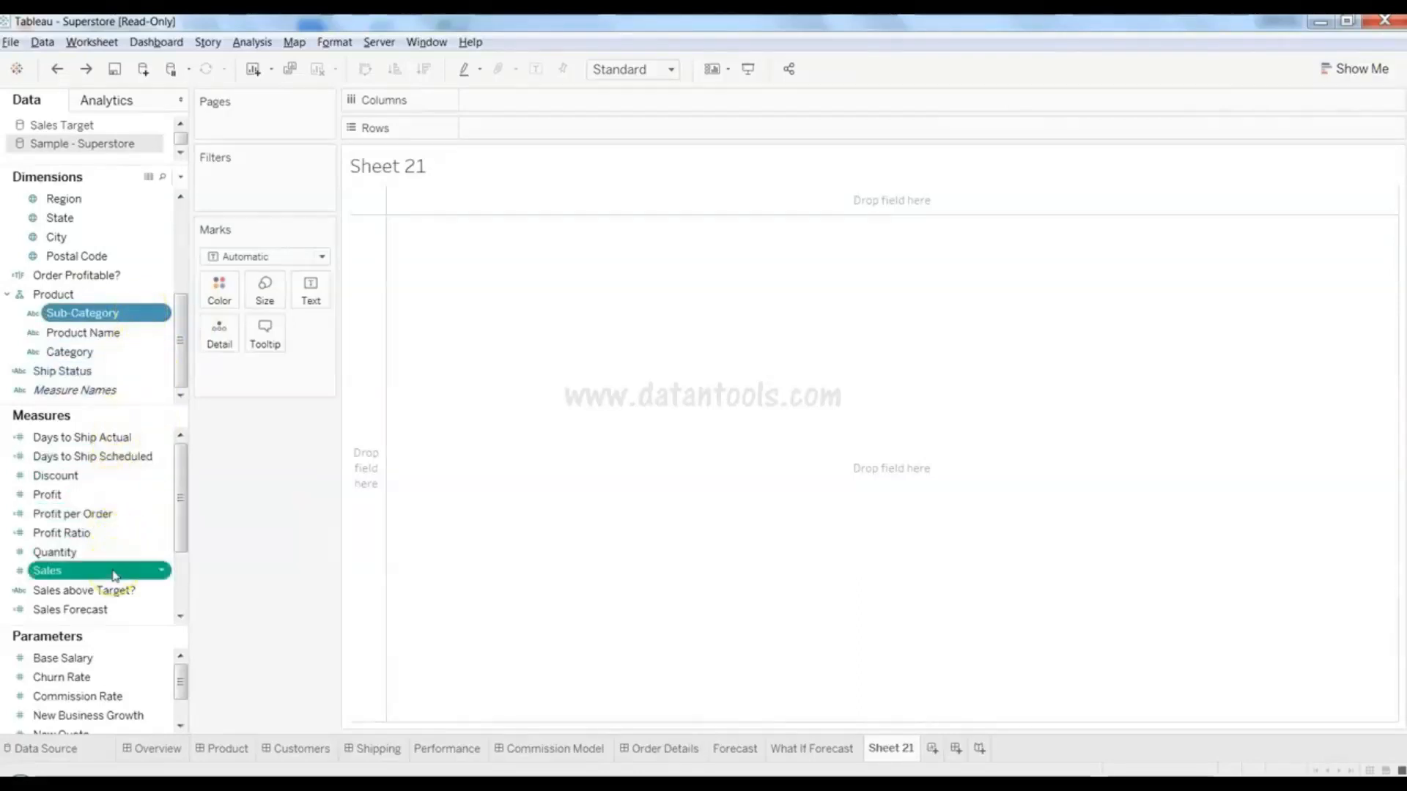
pyautogui.keyDown('ctrl'); pyautogui.click(111, 237); pyautogui.keyUp('ctrl')
pyautogui.keyDown('ctrl'); pyautogui.click(112, 216); pyautogui.keyUp('ctrl')
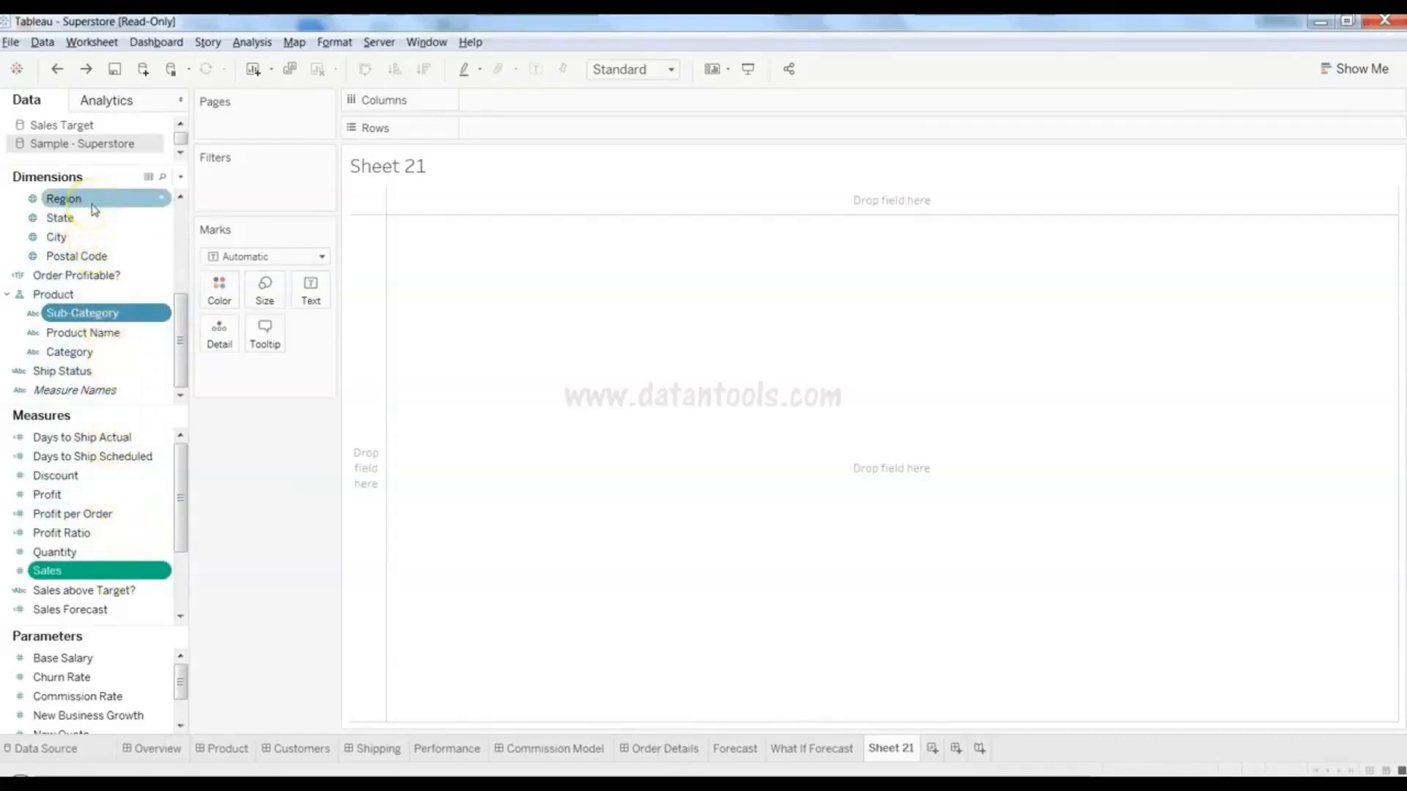
pyautogui.keyDown('ctrl'); pyautogui.click(93, 205); pyautogui.keyUp('ctrl')
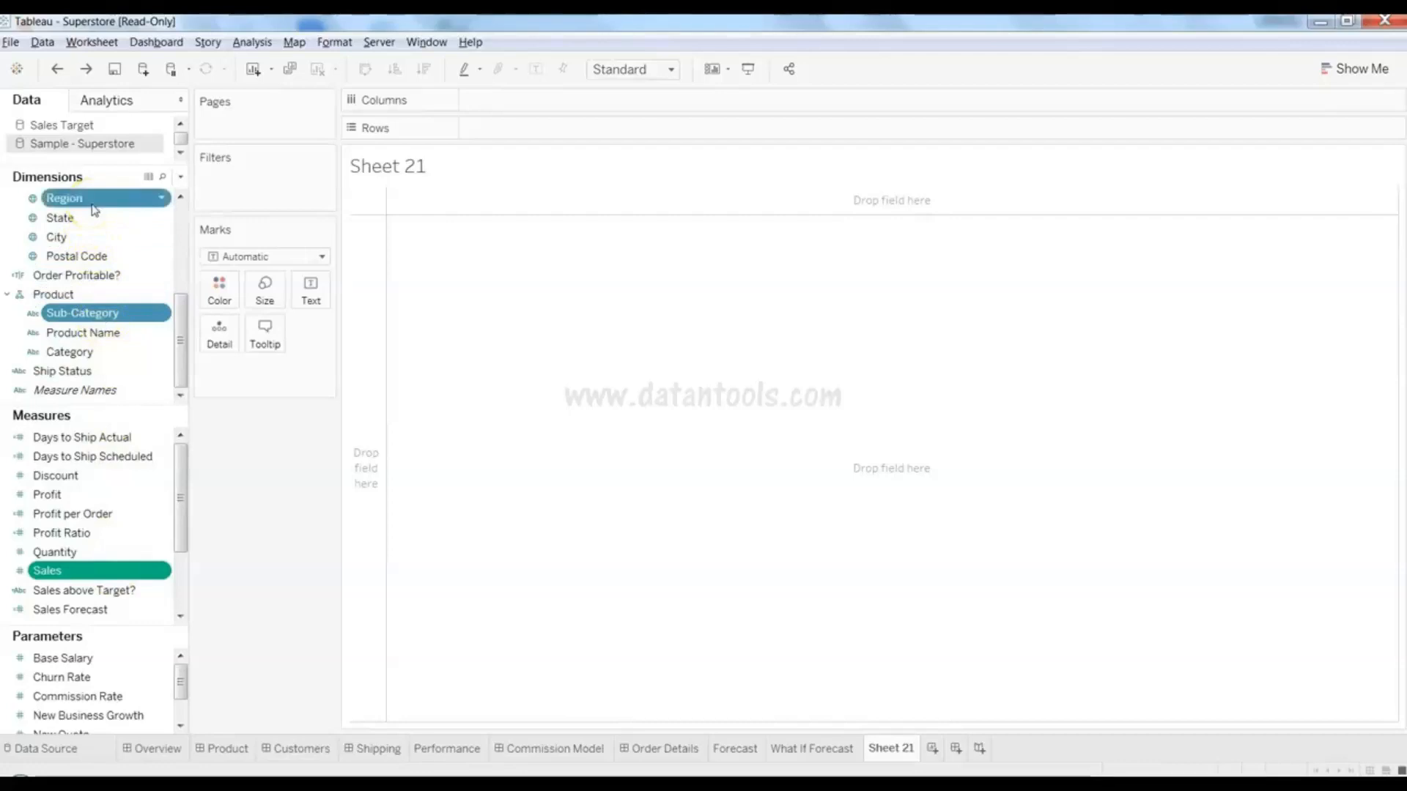
pyautogui.keyDown('ctrl'); pyautogui.click(110, 220); pyautogui.keyUp('ctrl')
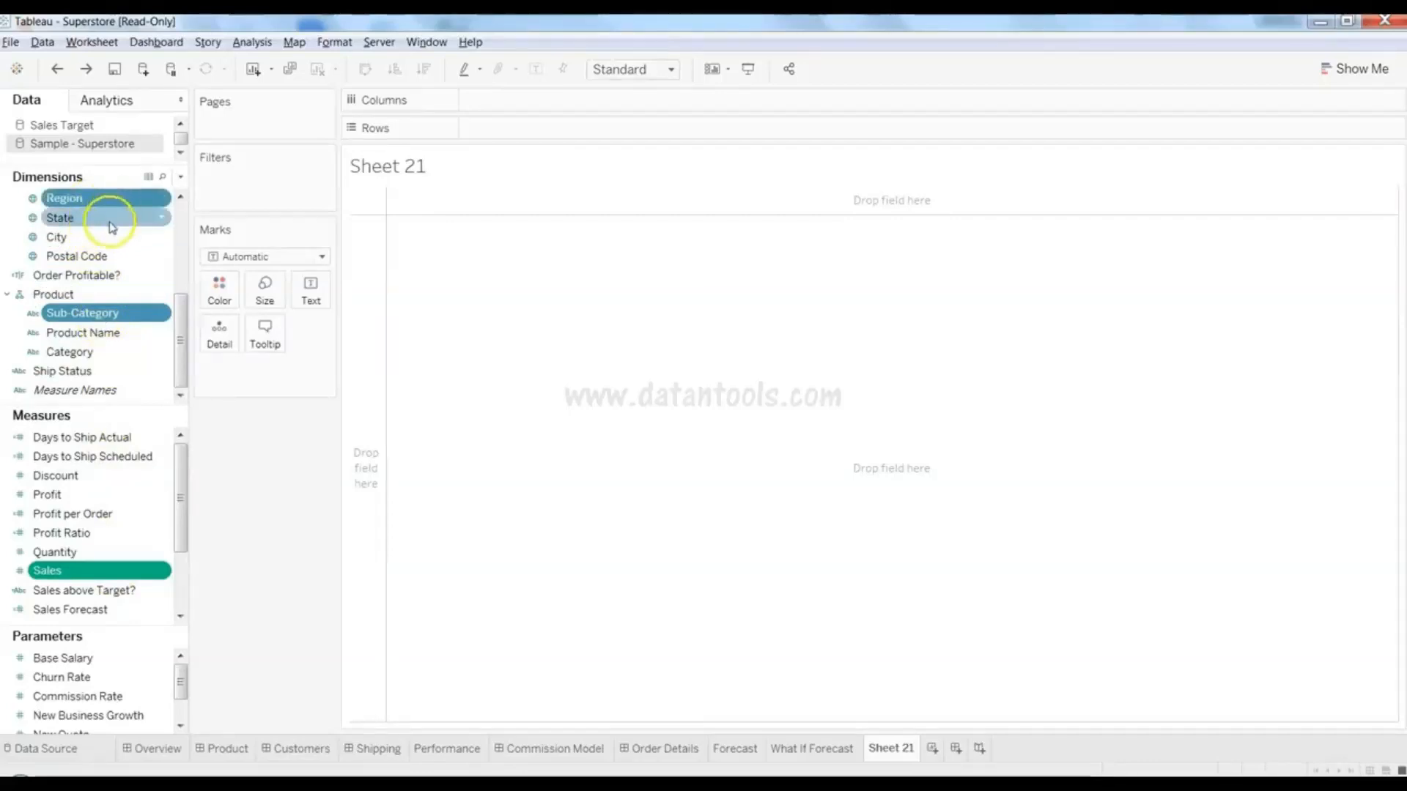
pyautogui.keyDown('ctrl'); pyautogui.click(115, 217); pyautogui.keyUp('ctrl')
pyautogui.keyDown('ctrl'); pyautogui.click(121, 198); pyautogui.keyUp('ctrl')
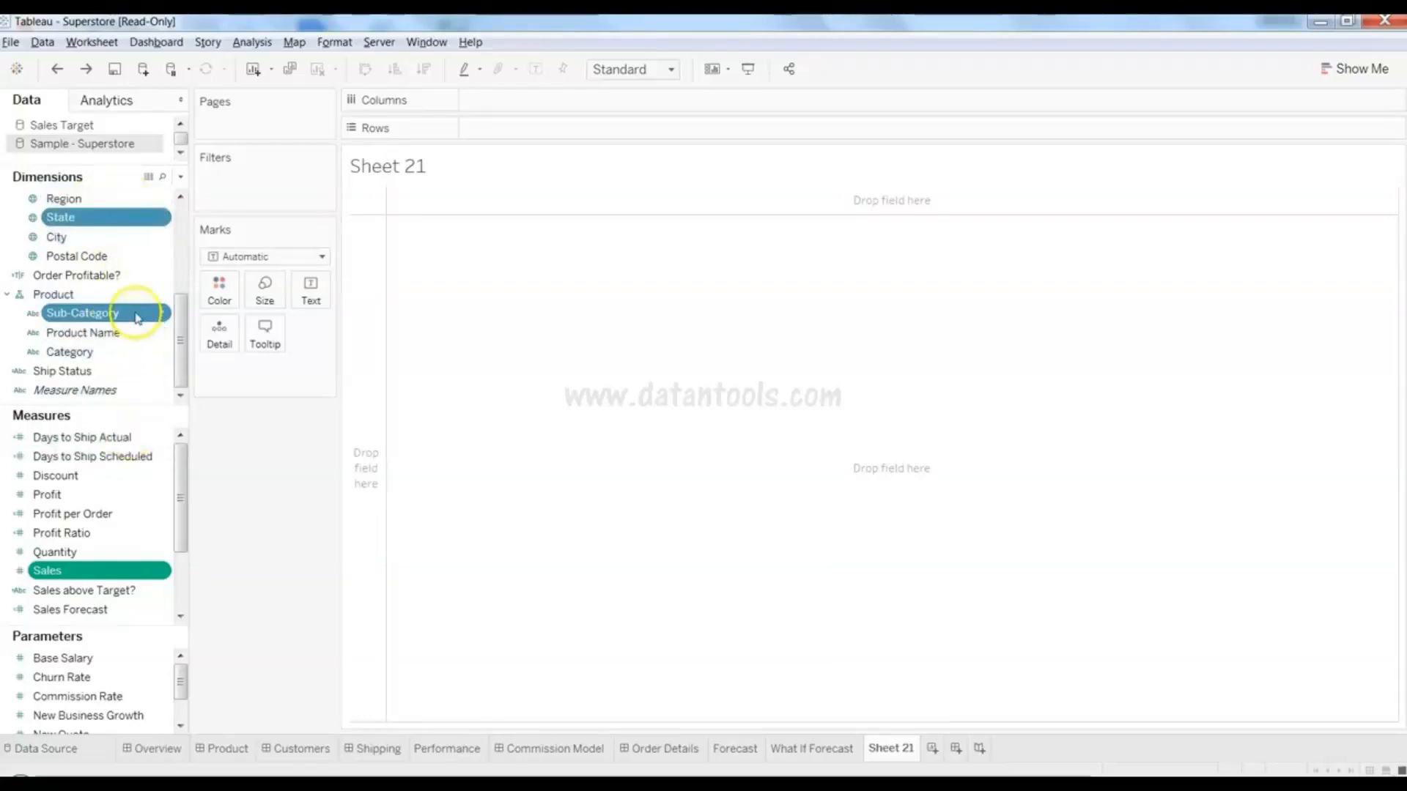
pyautogui.moveTo(137, 318); pyautogui.dragTo(574, 314)
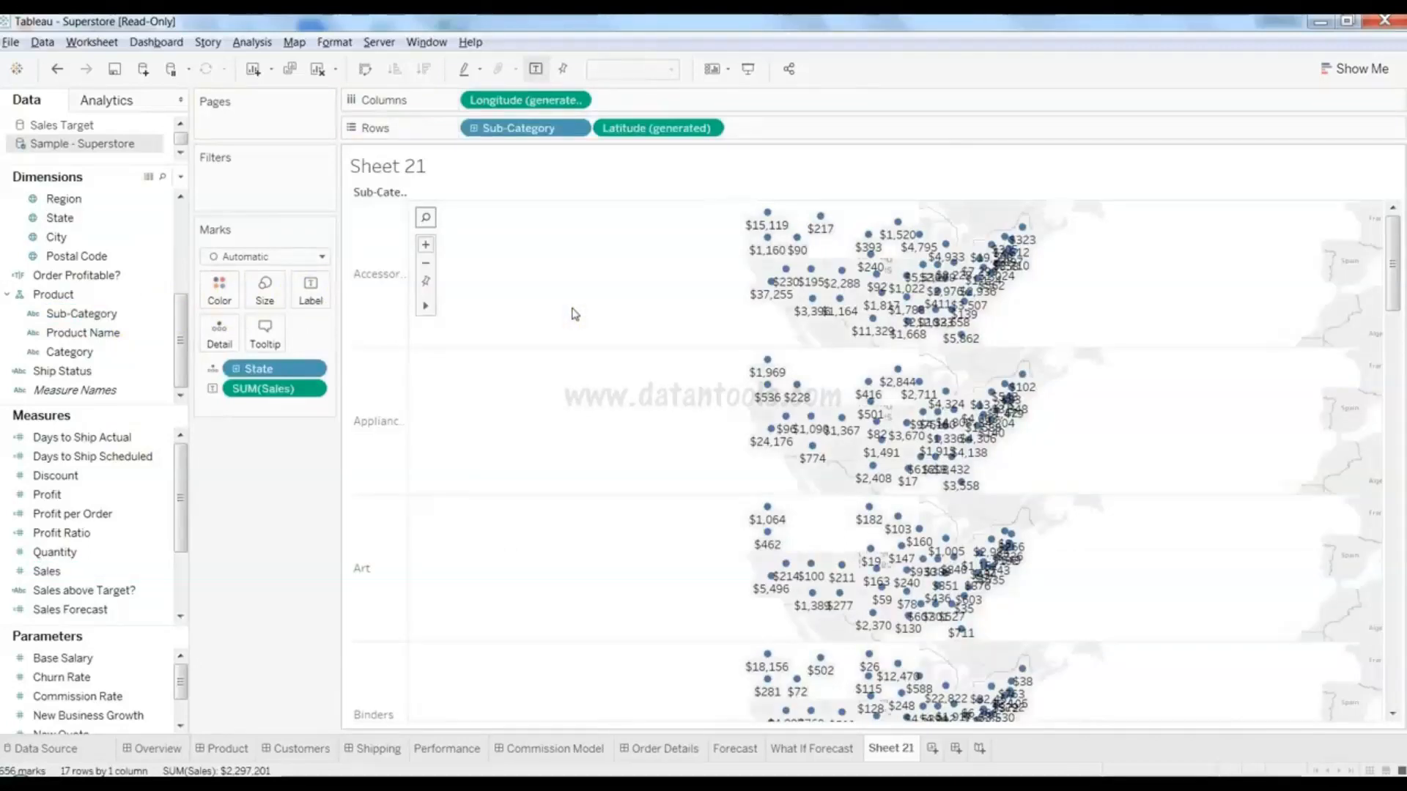
# - Clear Latitude, Longitude, Sub-Category, SUM(Sales) and State from the shelves and Marks card
pyautogui.moveTo(650, 128); pyautogui.dragTo(298, 233)
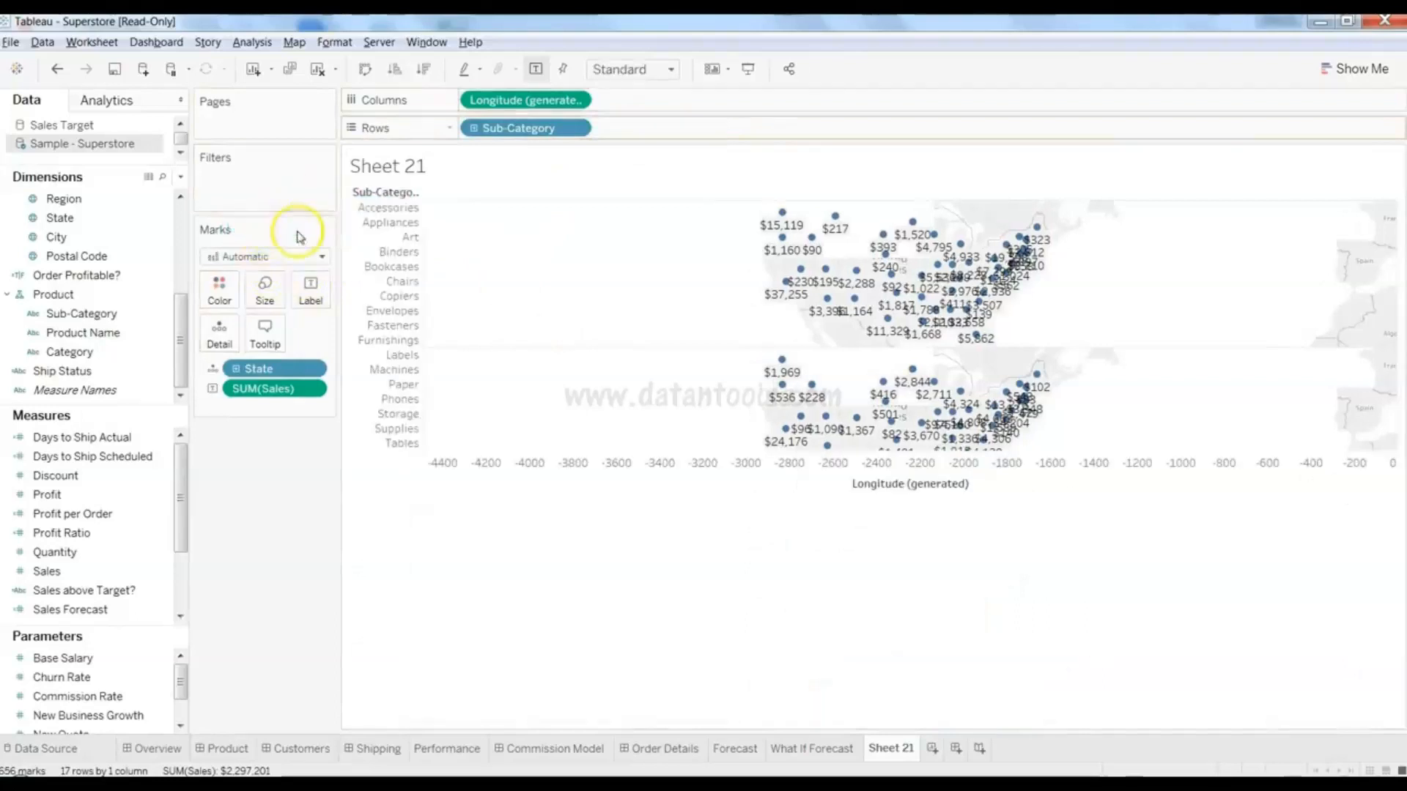
pyautogui.moveTo(516, 135); pyautogui.dragTo(256, 260)
pyautogui.moveTo(503, 103); pyautogui.dragTo(51, 297)
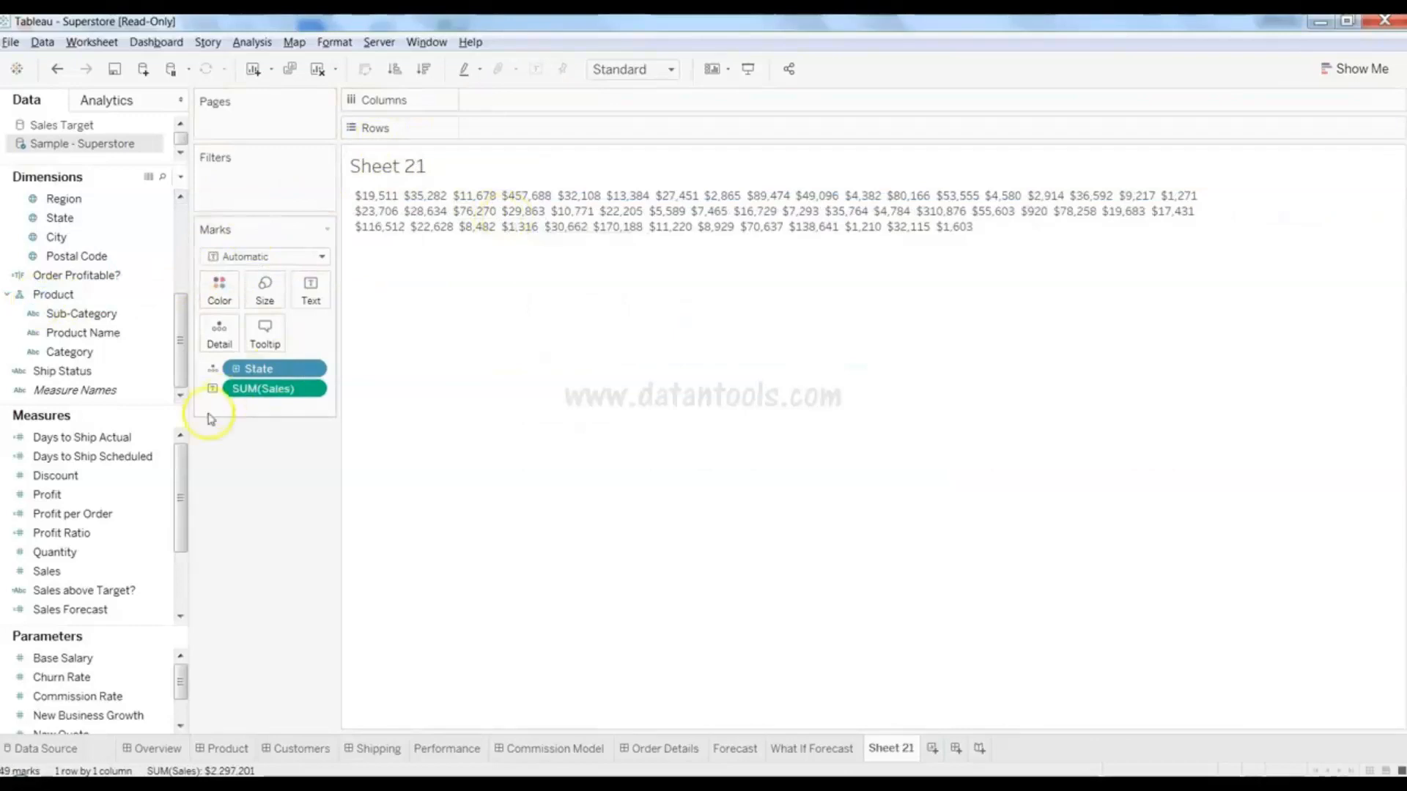
pyautogui.moveTo(245, 396); pyautogui.dragTo(87, 370)
pyautogui.moveTo(263, 369); pyautogui.dragTo(80, 535)
# - Build a heat map of Sales by Sub-Category from Show Me
pyautogui.click(79, 571)
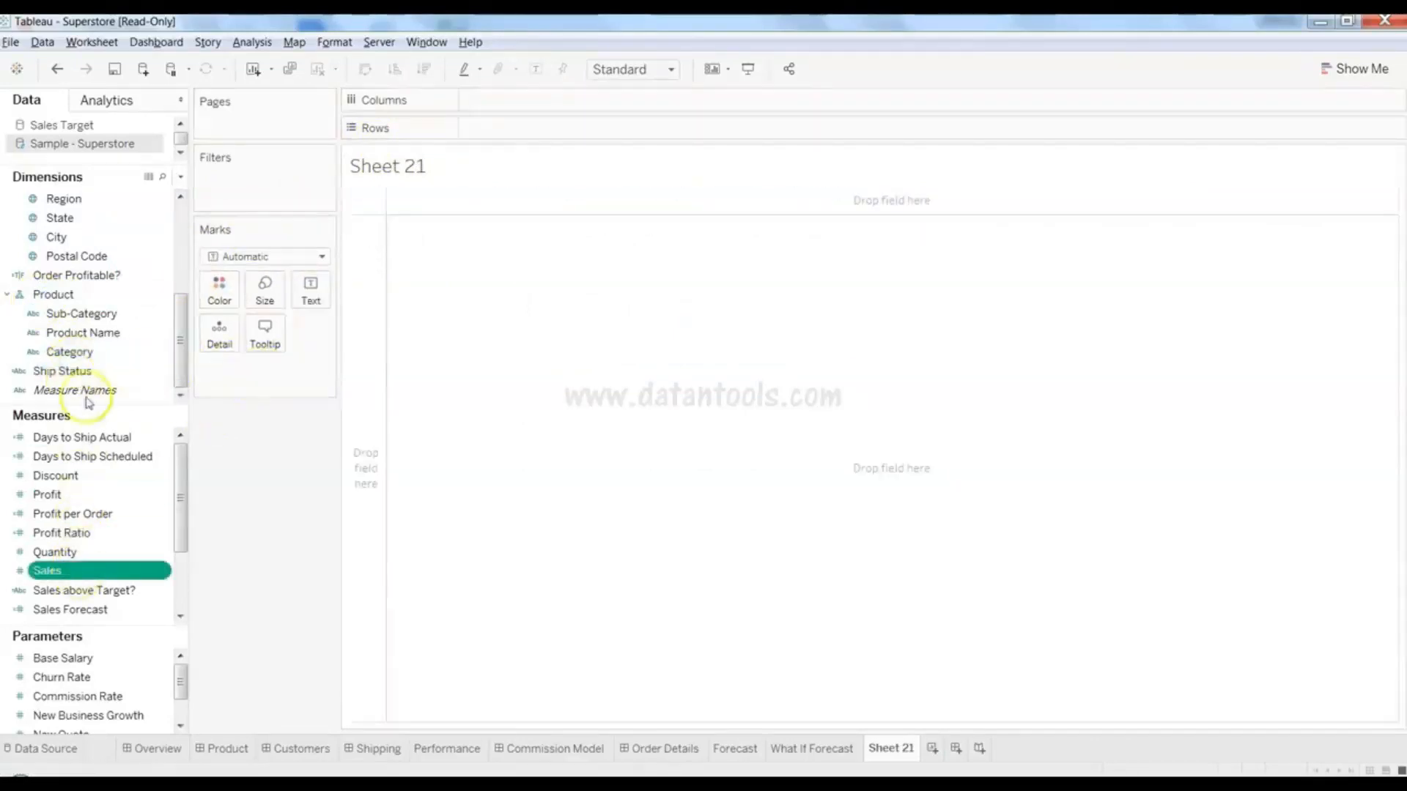
pyautogui.keyDown('ctrl'); pyautogui.click(105, 314); pyautogui.keyUp('ctrl')
pyautogui.moveTo(110, 317); pyautogui.dragTo(703, 293)
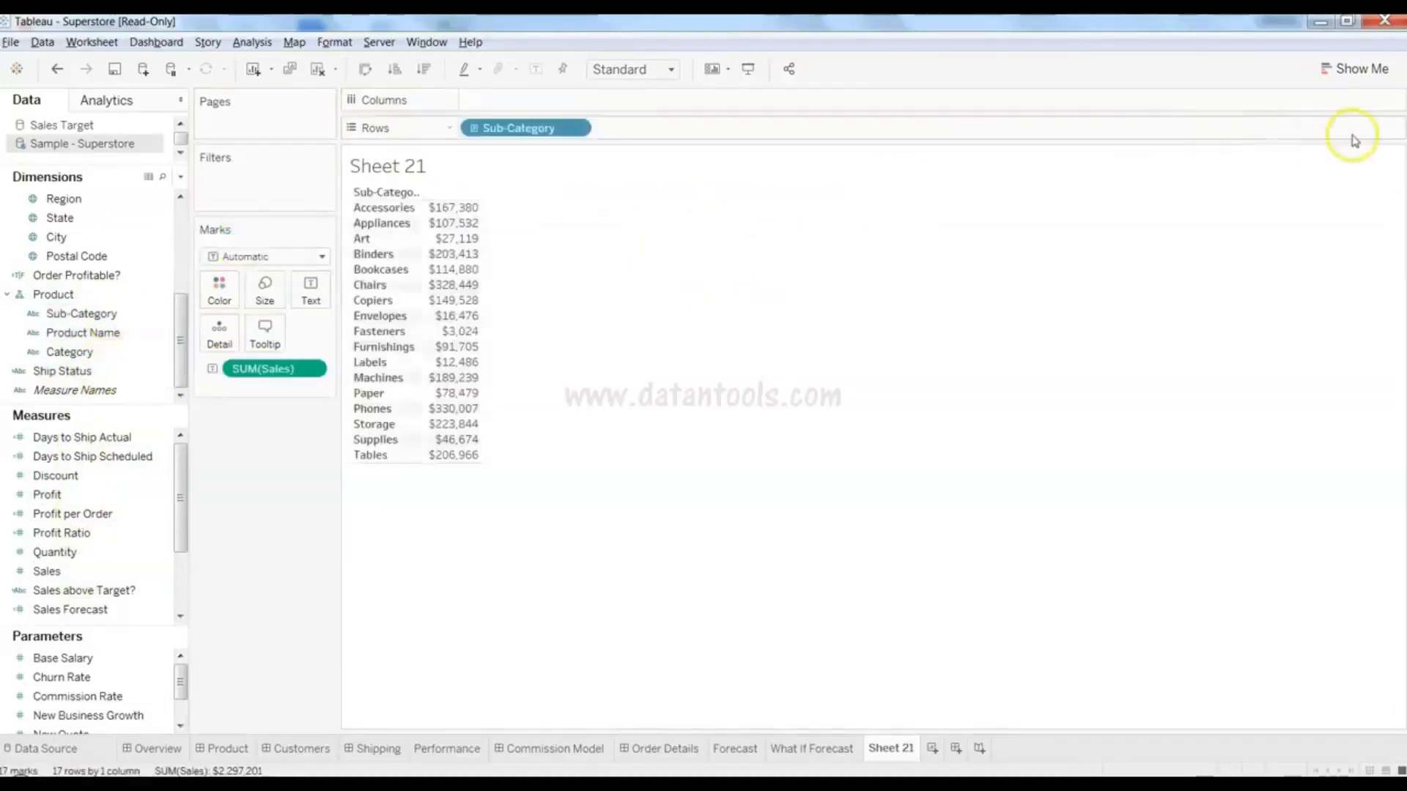
pyautogui.click(1355, 68)
pyautogui.click(1317, 120)
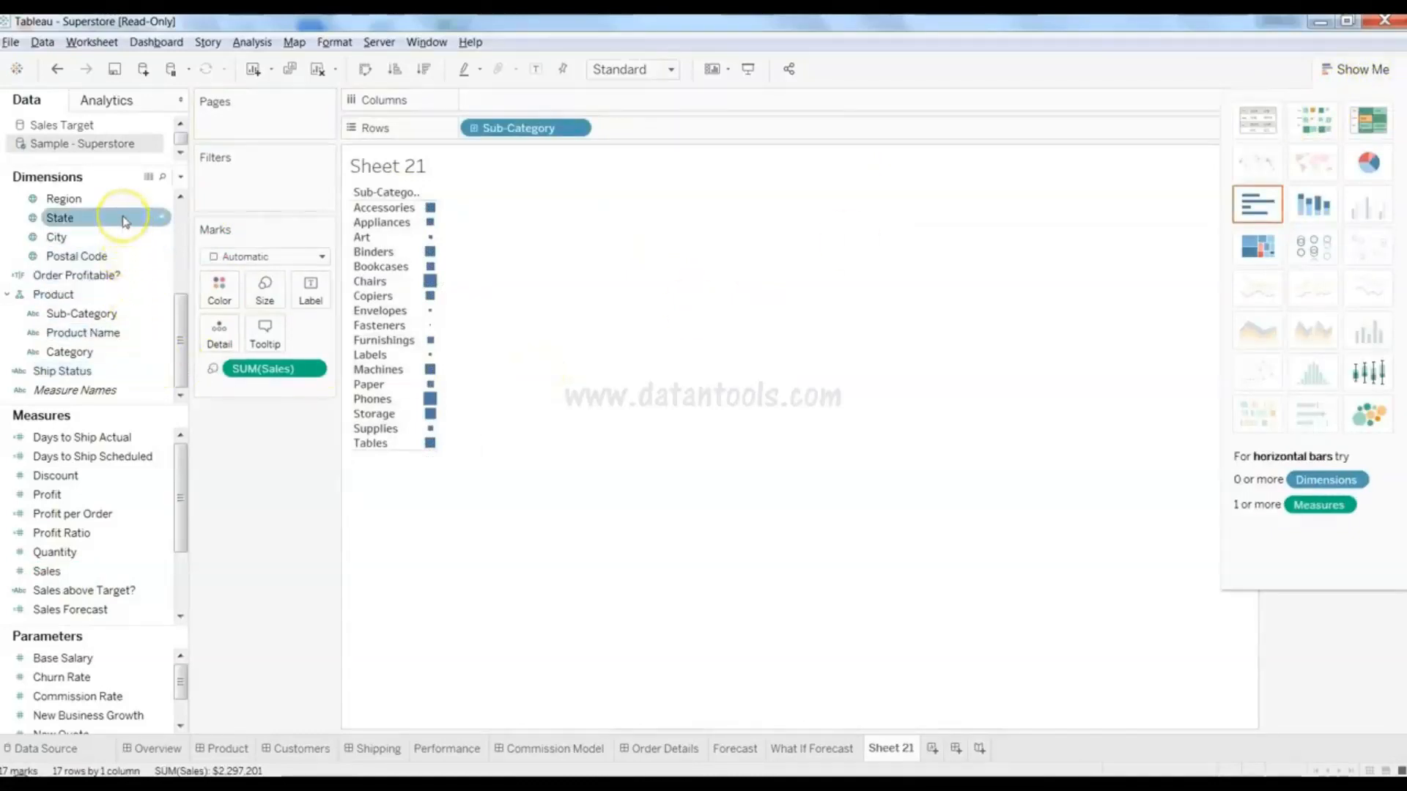
# - Add State and swap rows and columns, giving 49 state rows by 17 Sub-Category columns
pyautogui.moveTo(125, 221); pyautogui.dragTo(663, 108)
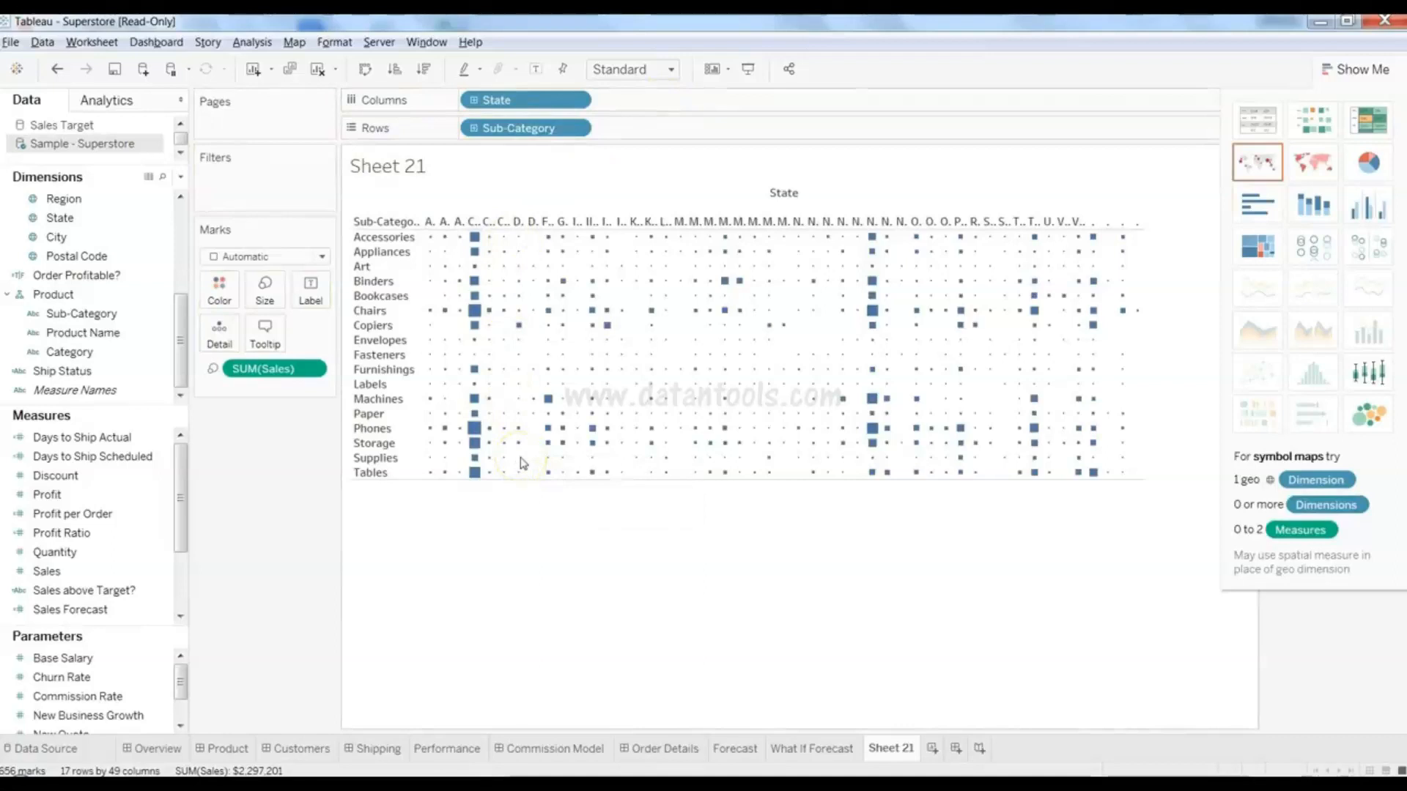
pyautogui.click(365, 69)
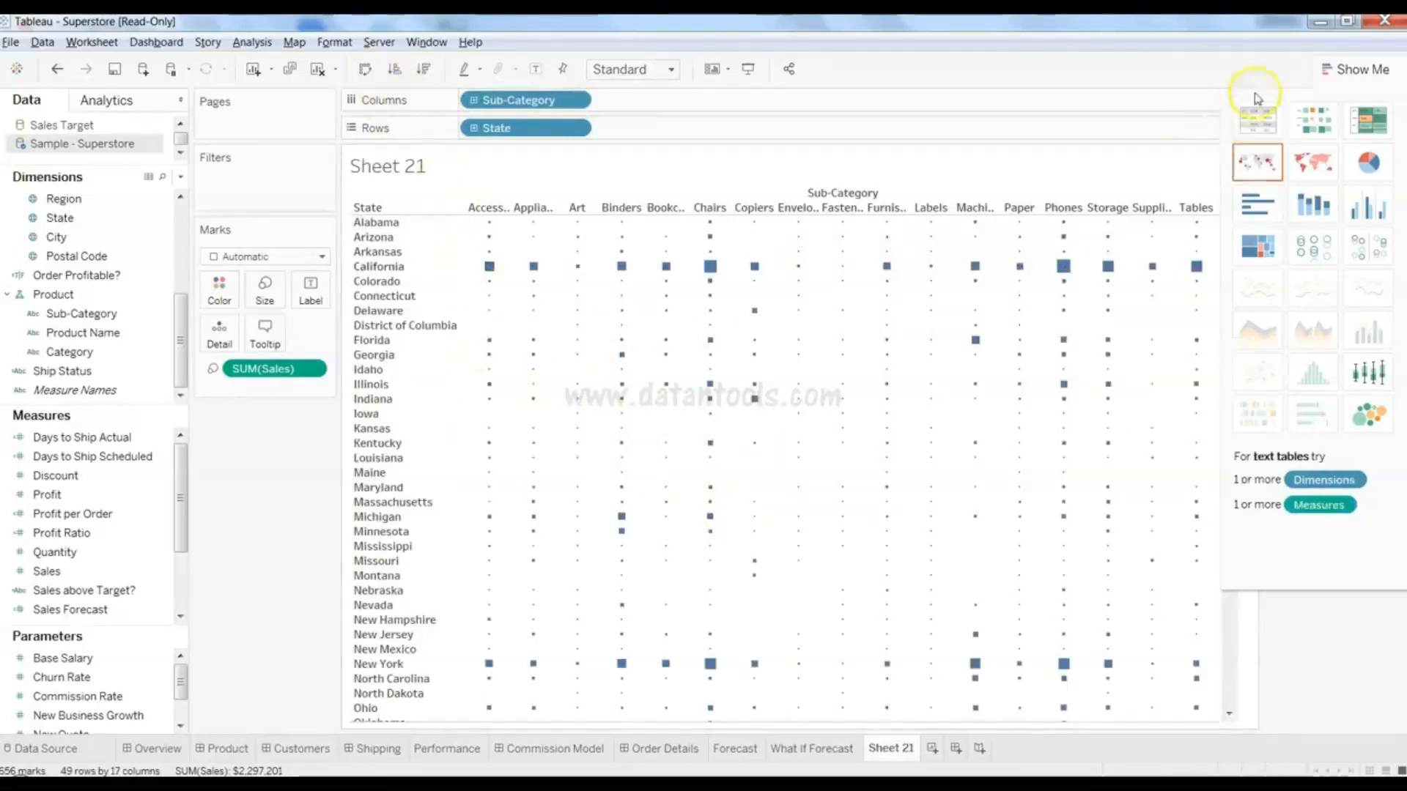
pyautogui.click(1356, 69)
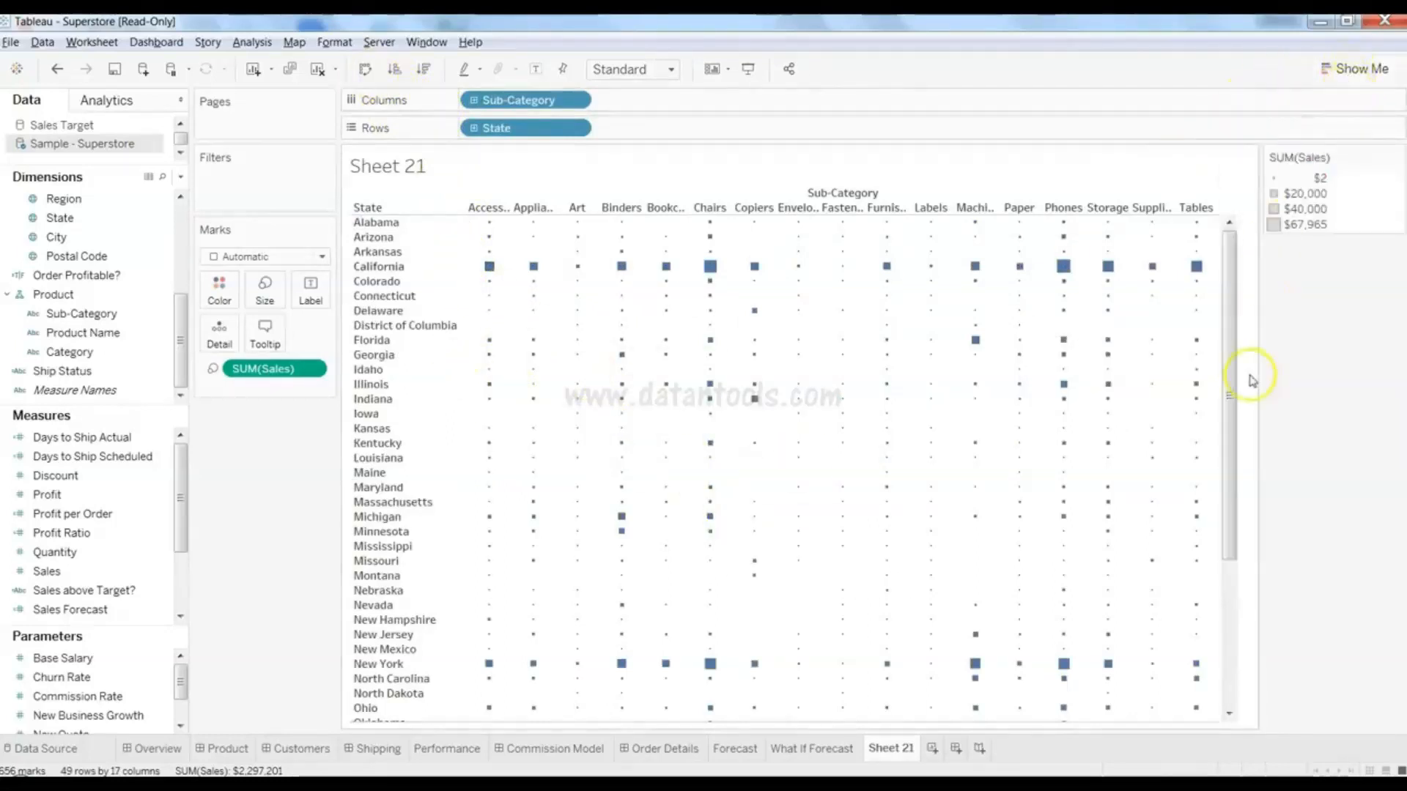
pyautogui.moveTo(1231, 342); pyautogui.dragTo(1246, 306)
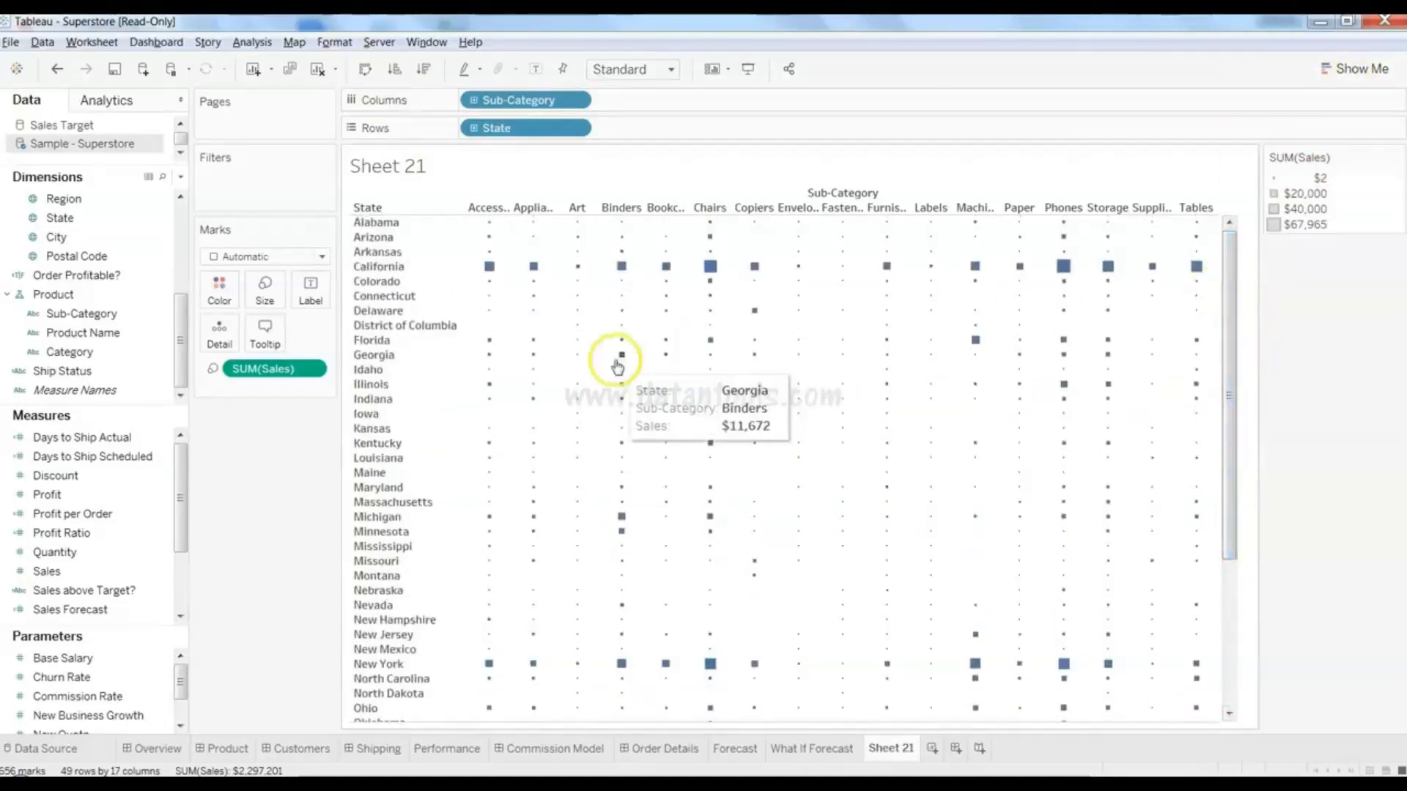
pyautogui.moveTo(706, 277)
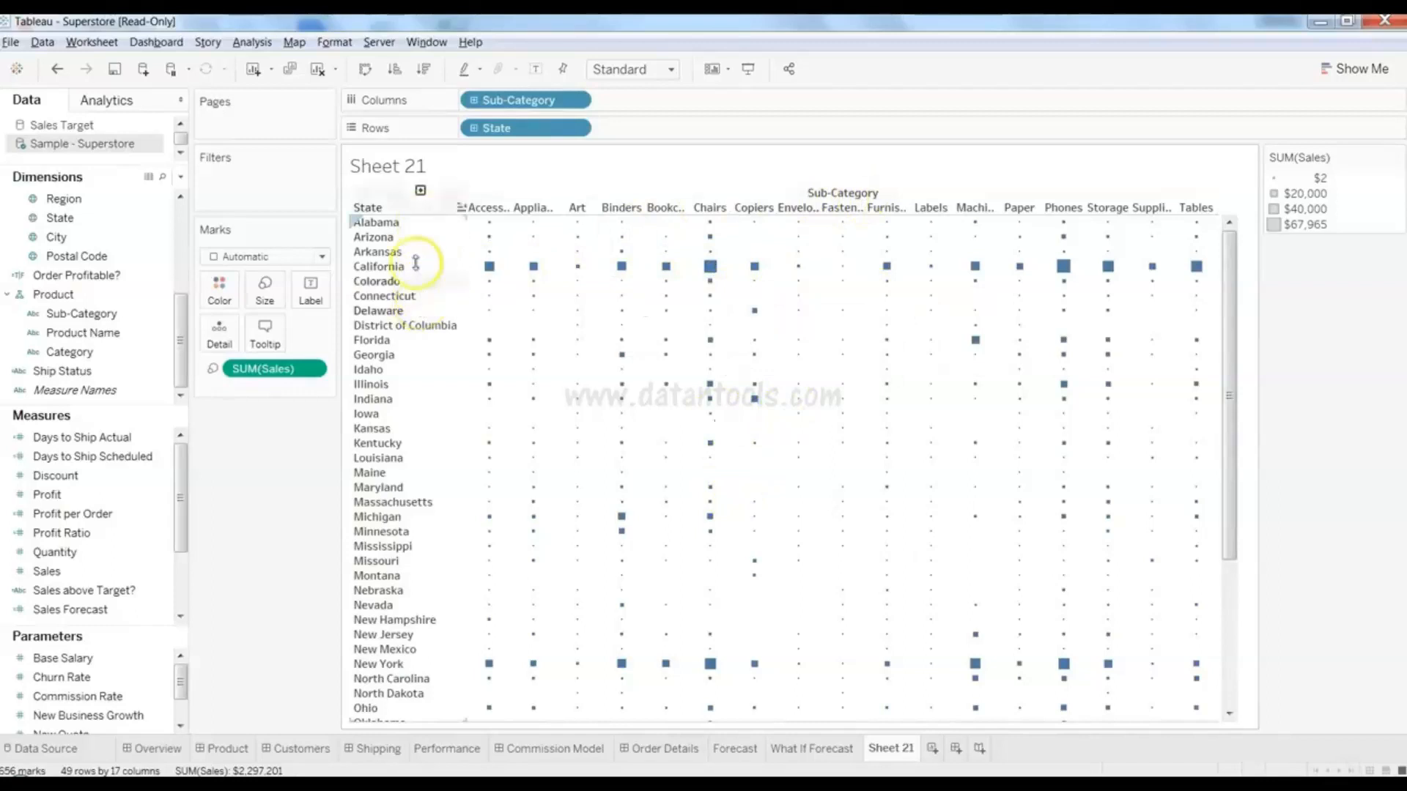
# - Sort states descending by Sales, putting California, New York and Texas at the top
pyautogui.click(428, 73)
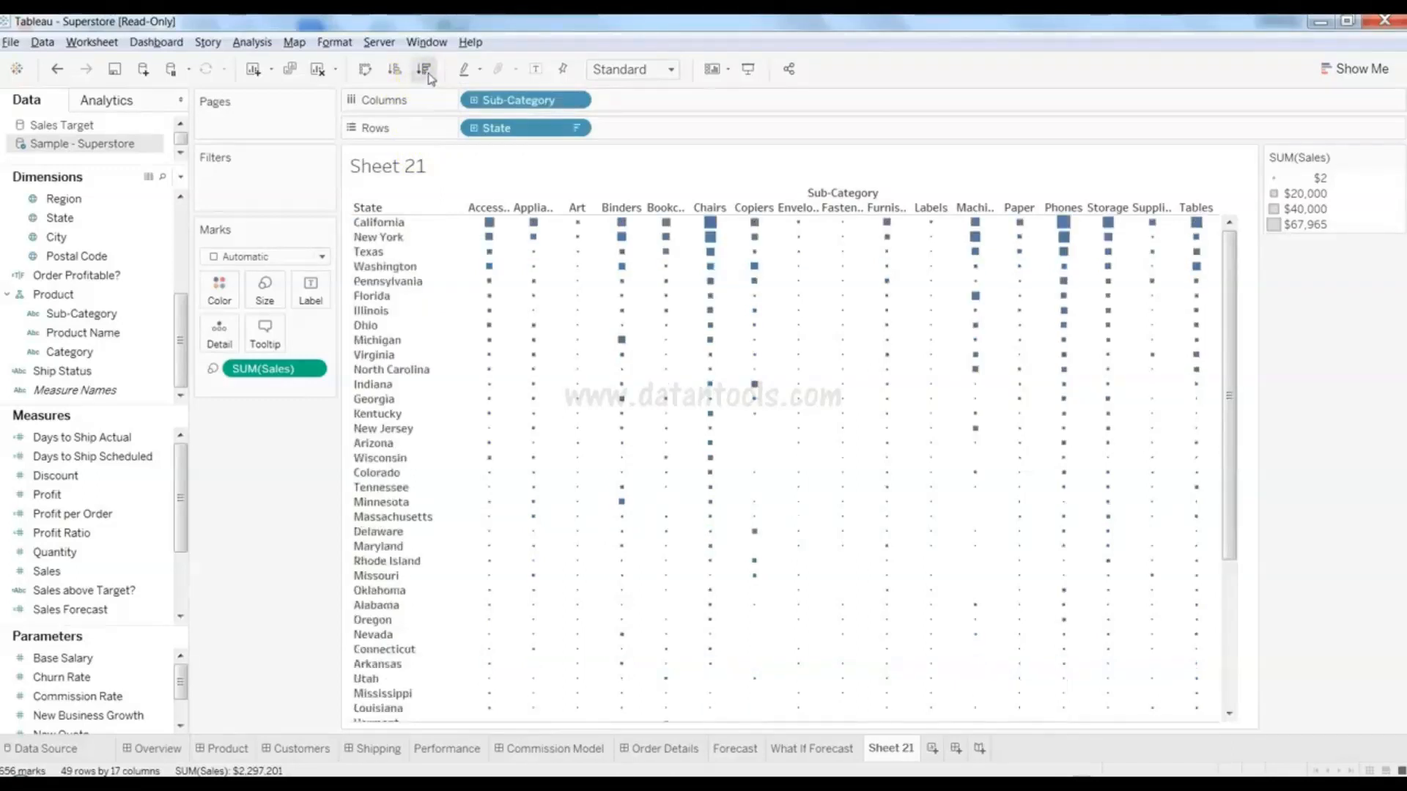
pyautogui.moveTo(540, 244)
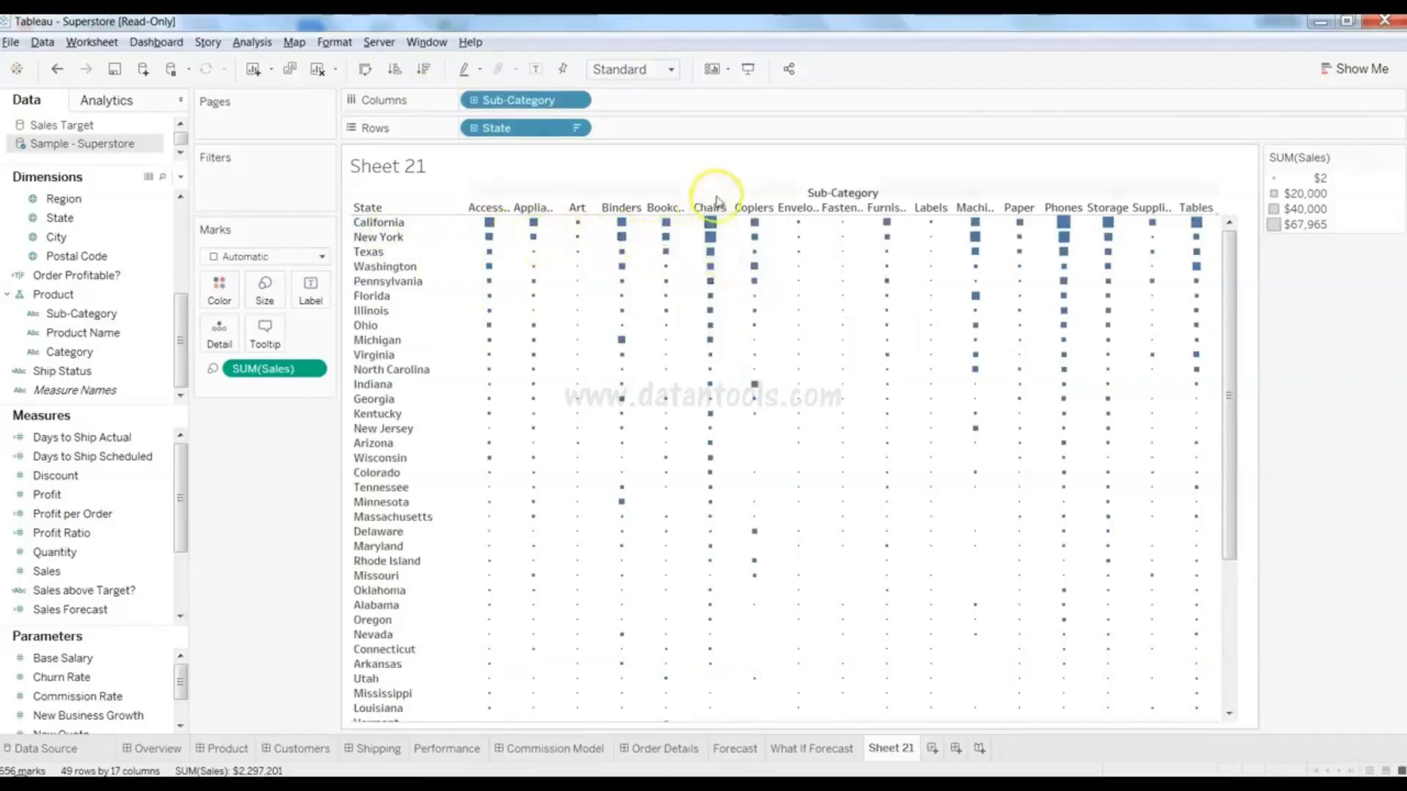
pyautogui.moveTo(767, 415)
pyautogui.moveTo(827, 438)
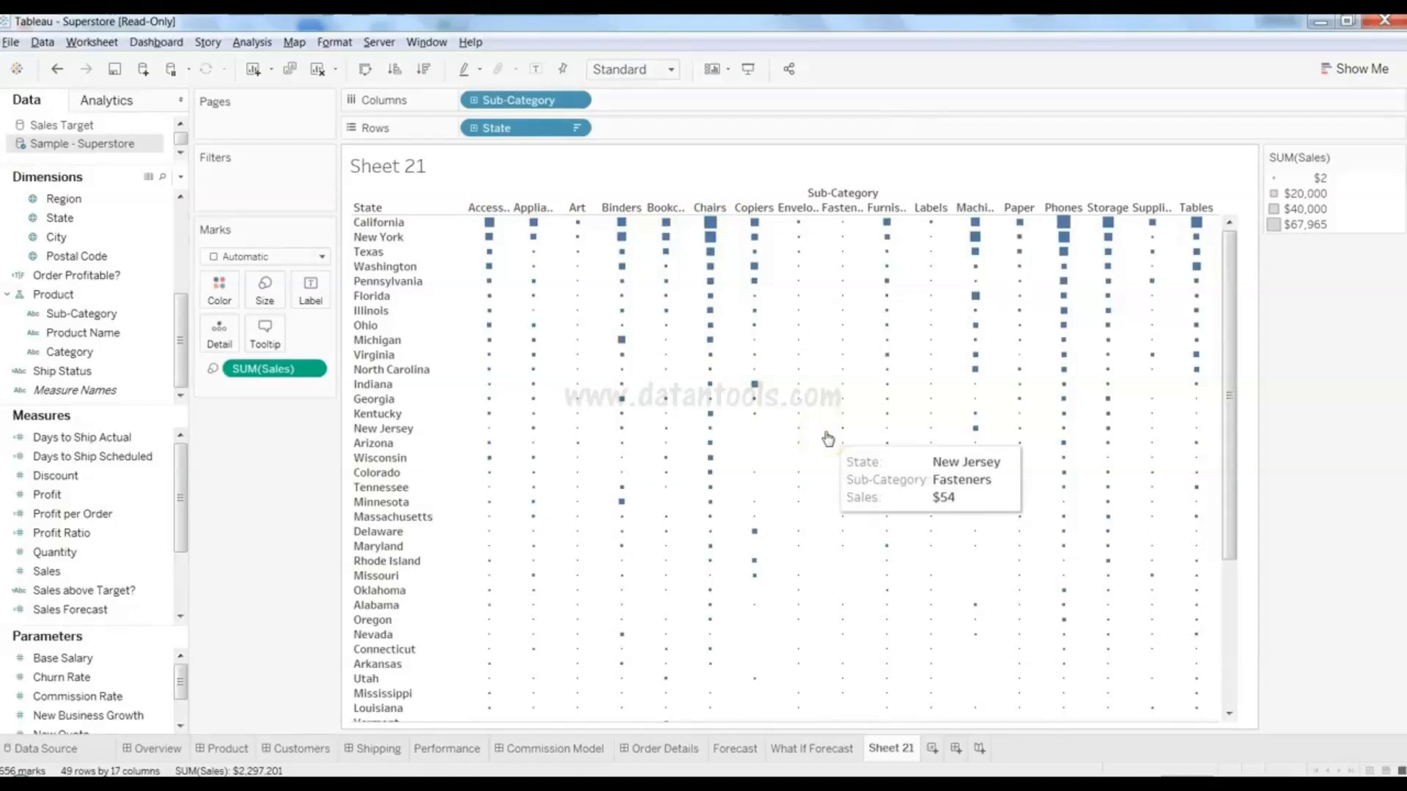
pyautogui.moveTo(623, 315)
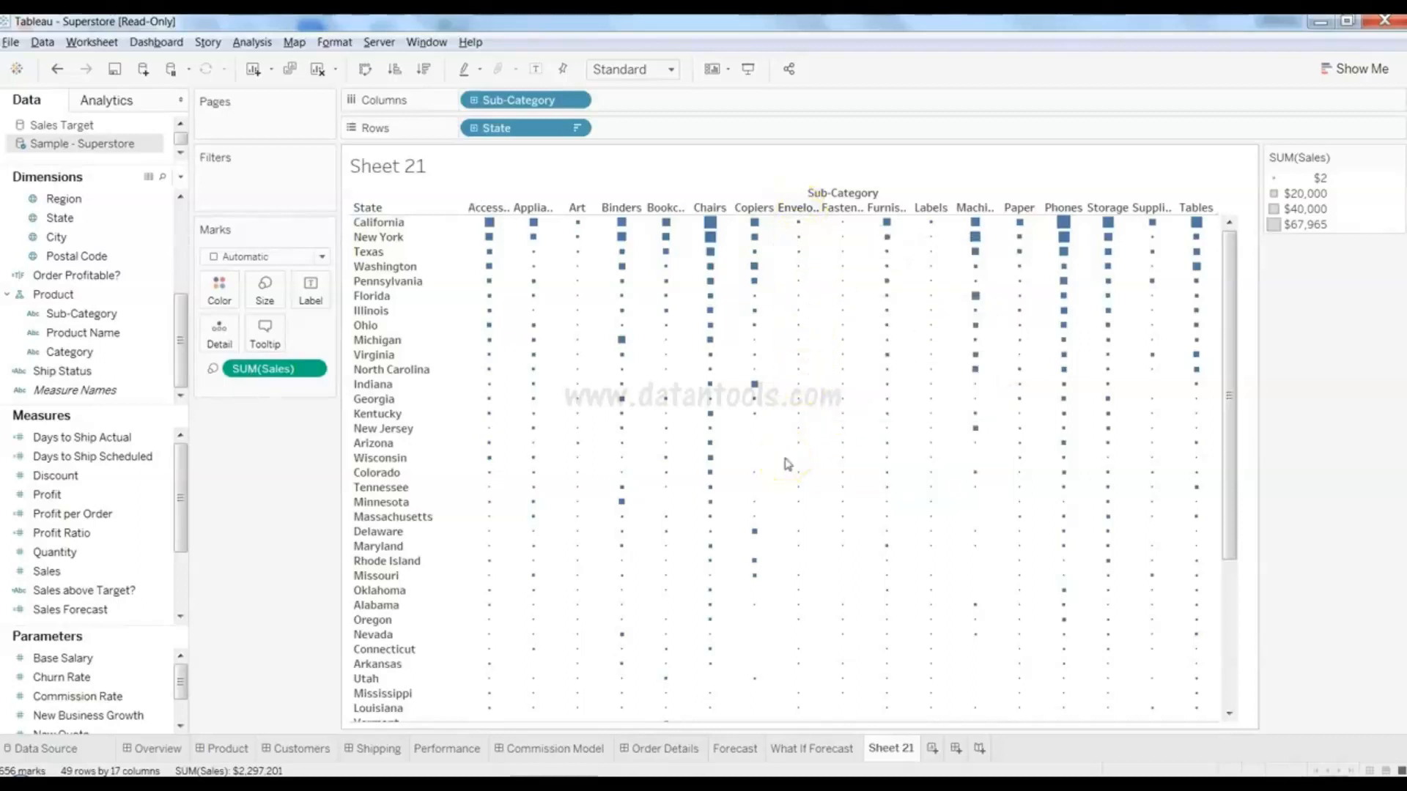
pyautogui.click(112, 497)
pyautogui.moveTo(112, 499); pyautogui.dragTo(222, 292)
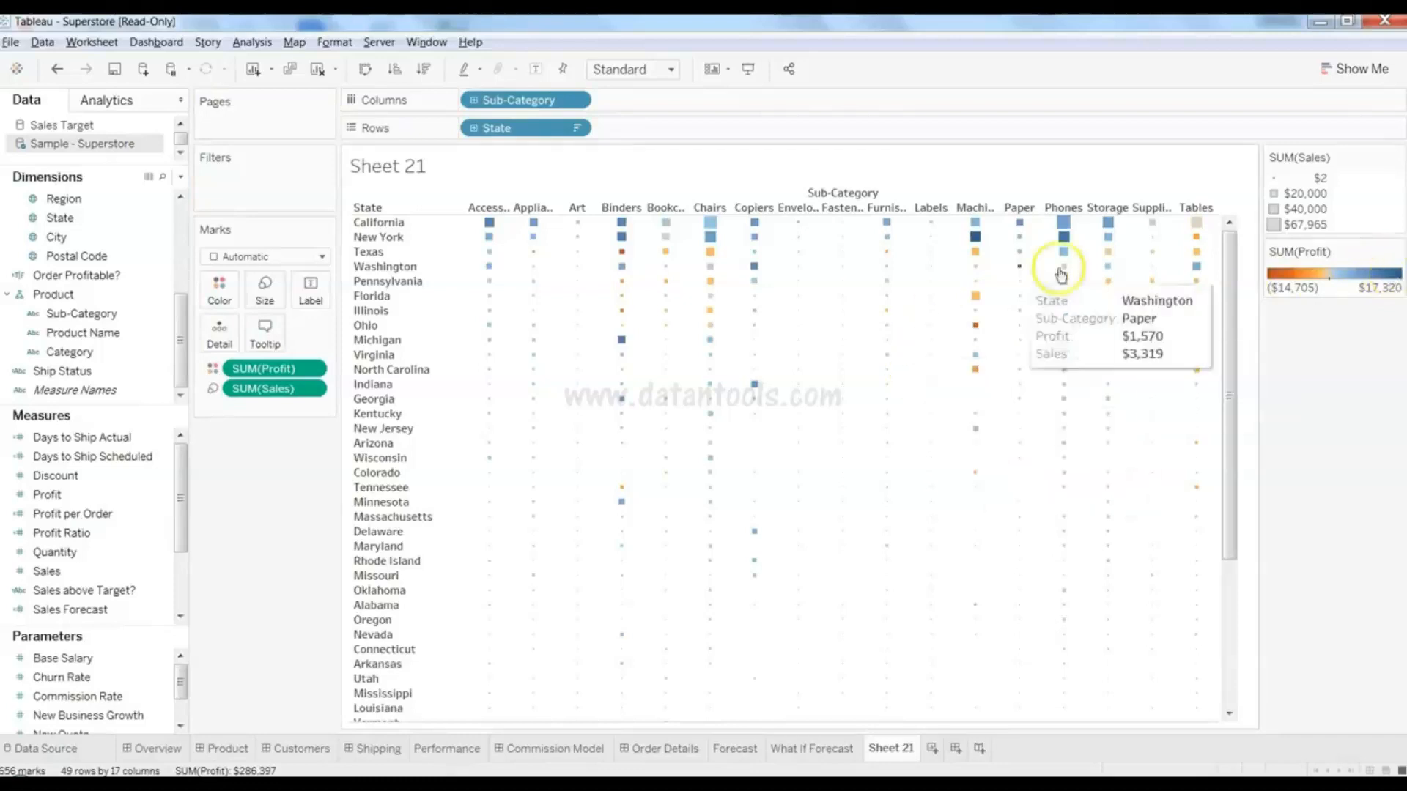
pyautogui.moveTo(1198, 233)
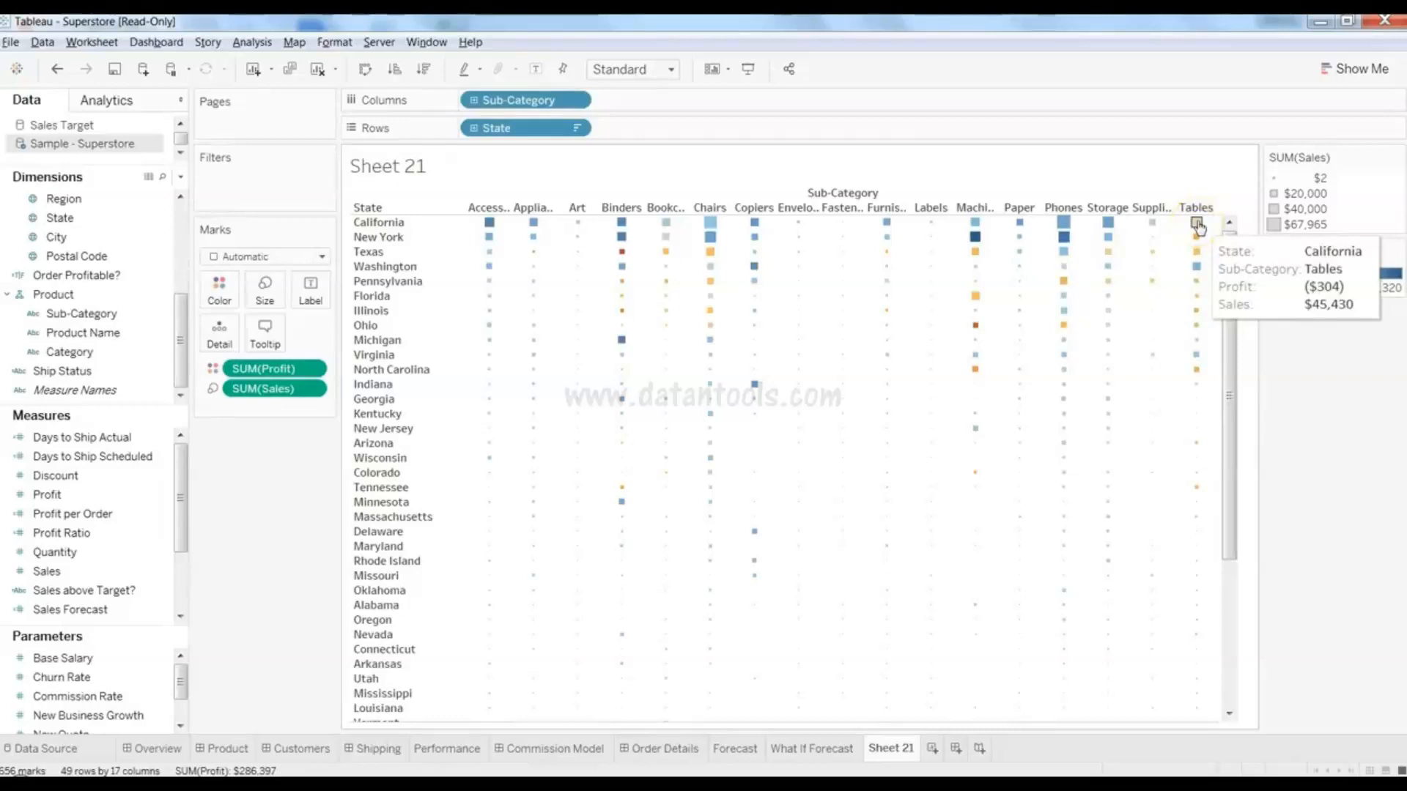
pyautogui.moveTo(493, 223)
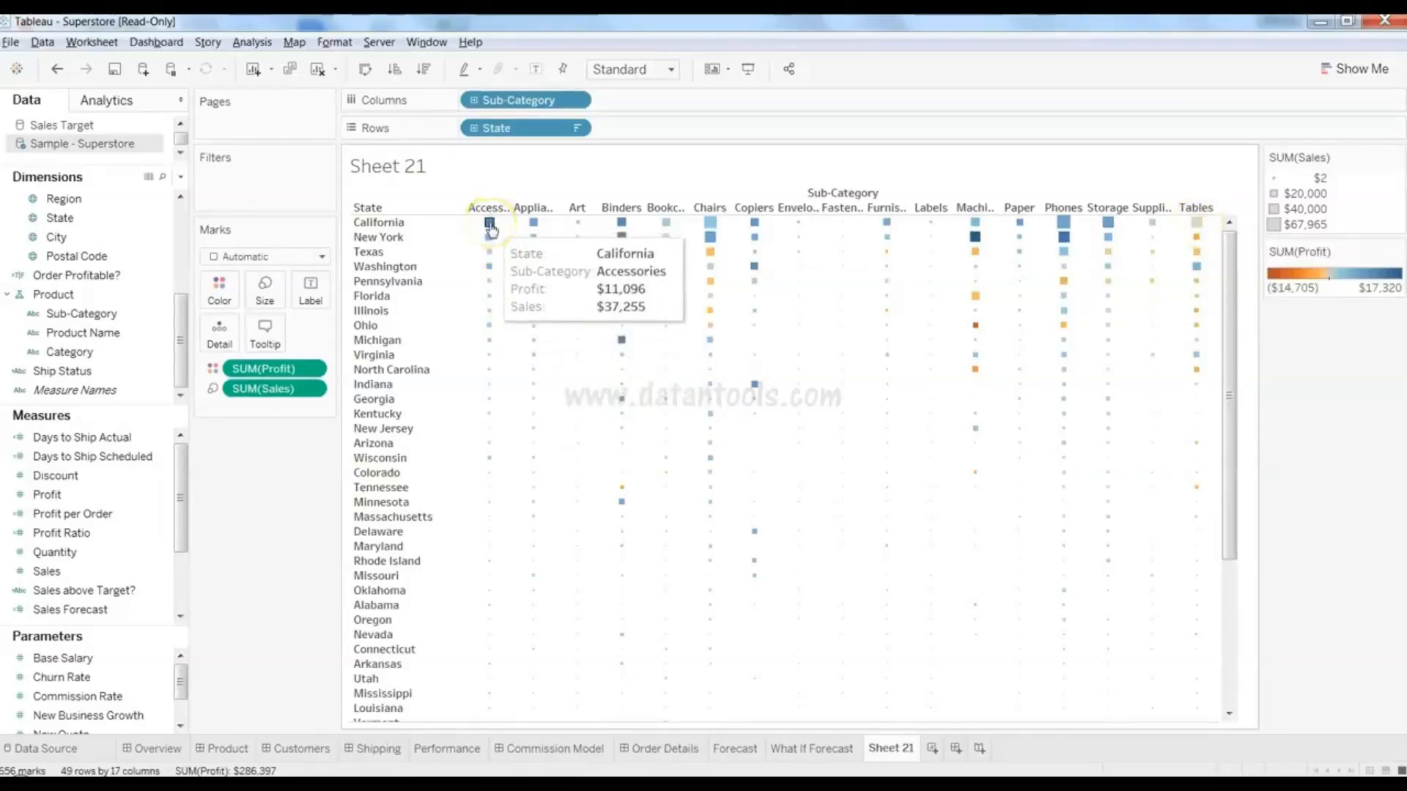
pyautogui.moveTo(870, 508)
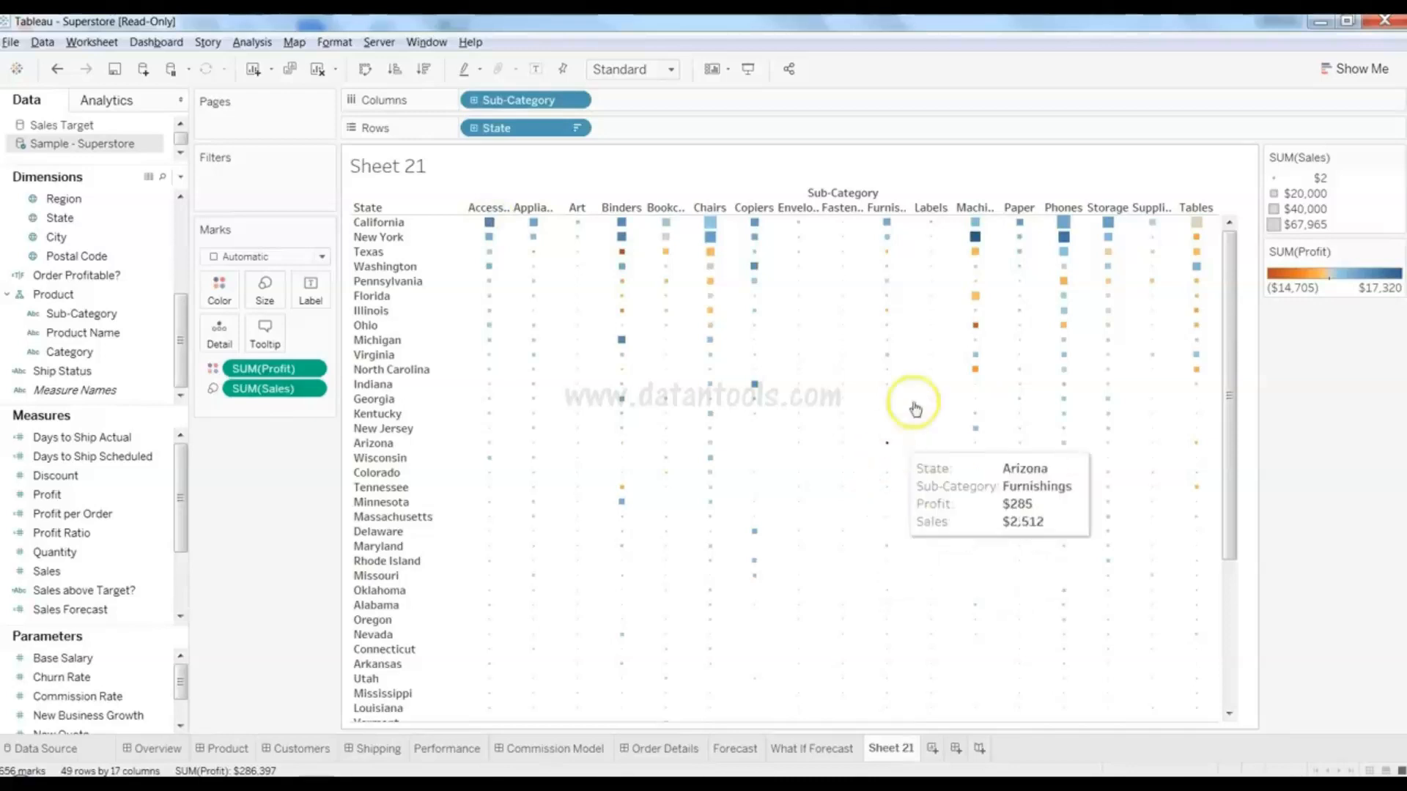
pyautogui.moveTo(977, 331)
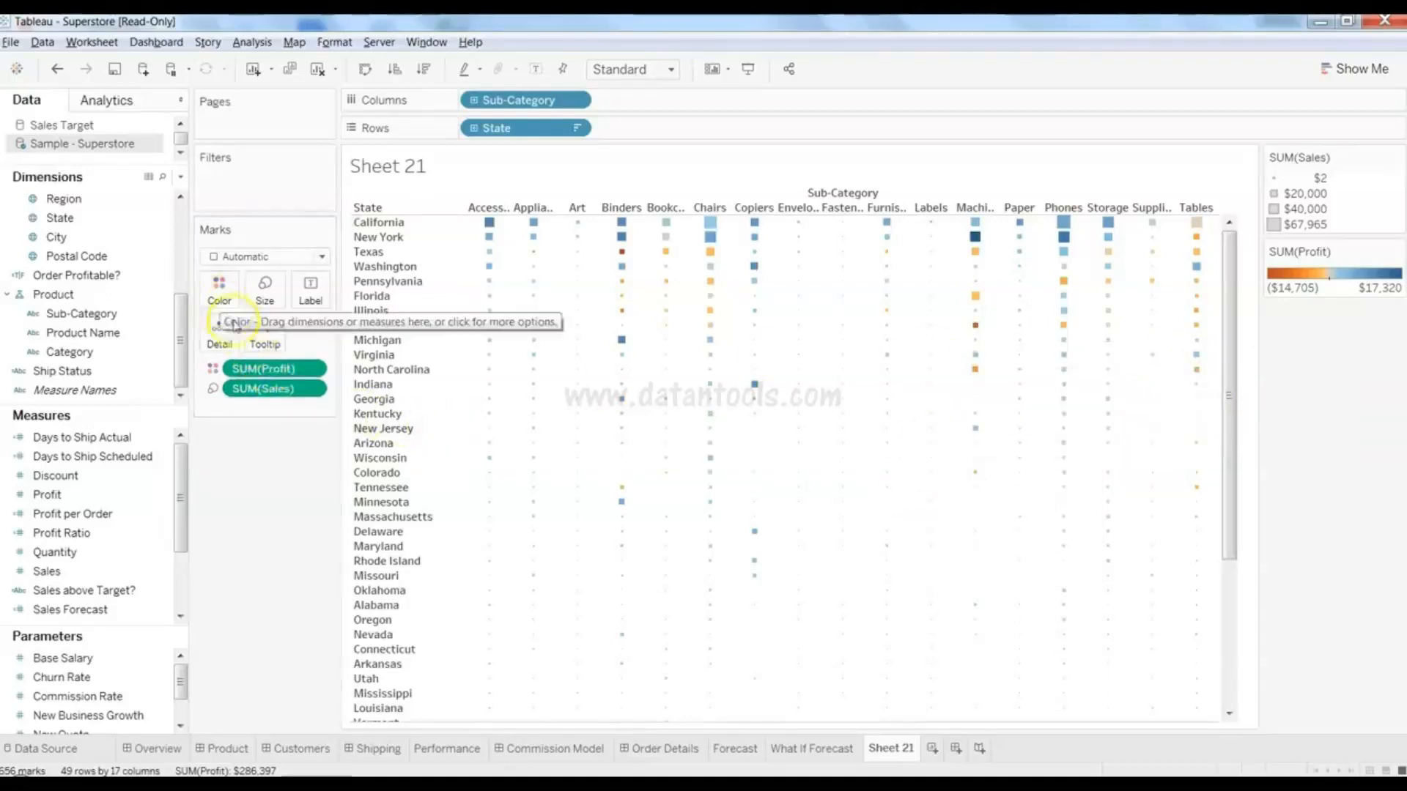
# - Replace SUM(Profit) on Color with the Category dimension
pyautogui.moveTo(284, 374); pyautogui.dragTo(96, 513)
pyautogui.click(96, 354)
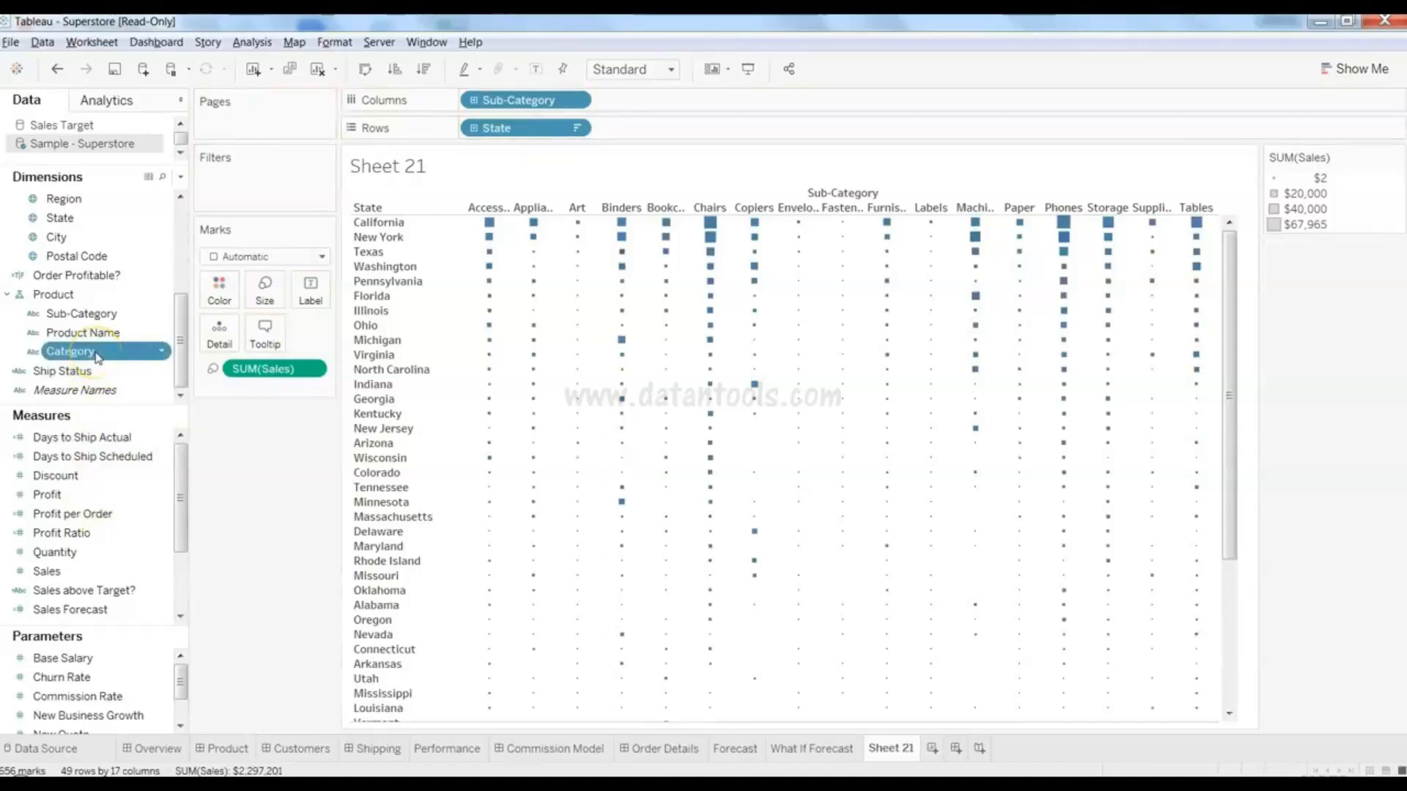
pyautogui.click(96, 353)
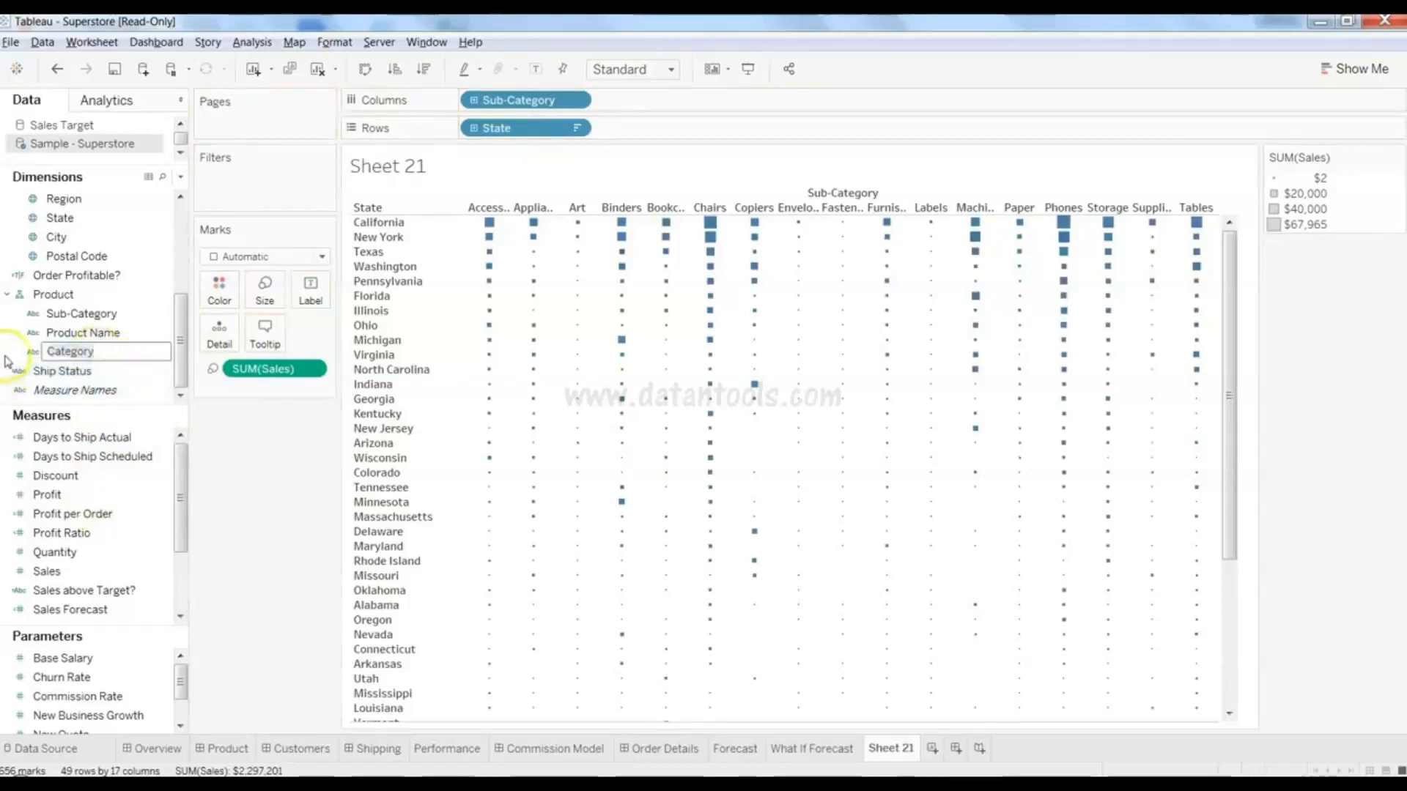
pyautogui.click(30, 357)
pyautogui.moveTo(68, 359); pyautogui.dragTo(219, 292)
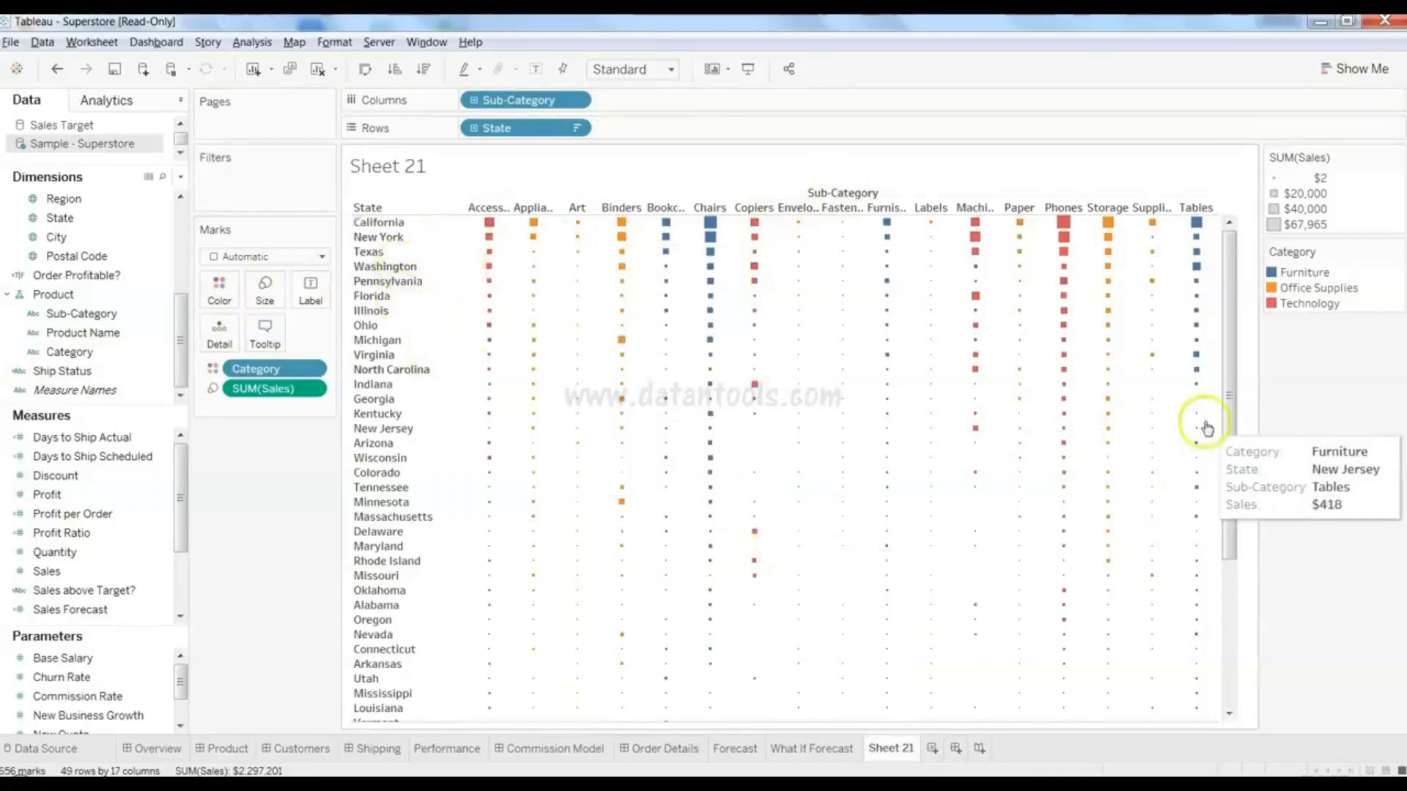
pyautogui.moveTo(1232, 359); pyautogui.dragTo(1232, 326)
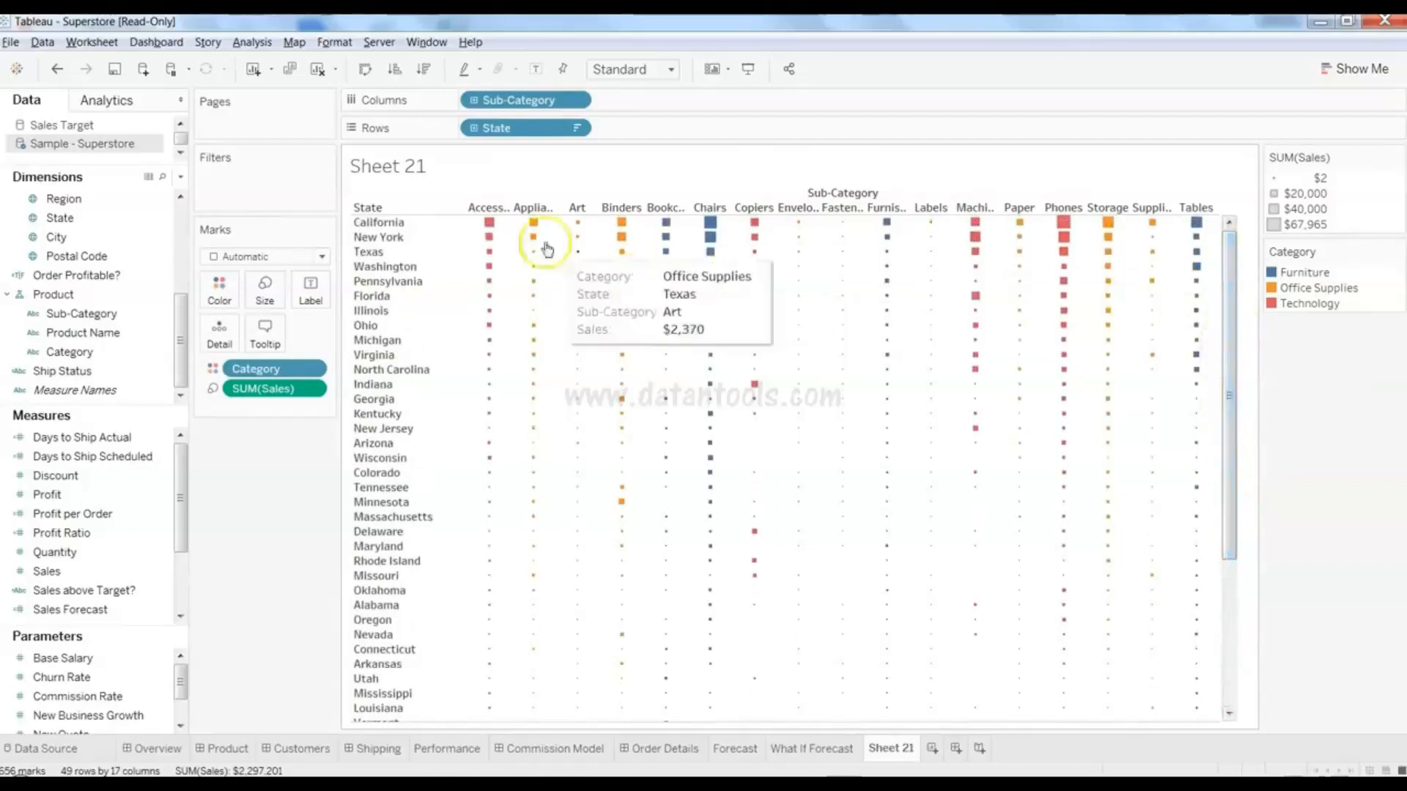
# - Select the California Machines and Florida Phones marks, then highlight and clear Furniture in the legend
pyautogui.moveTo(711, 224)
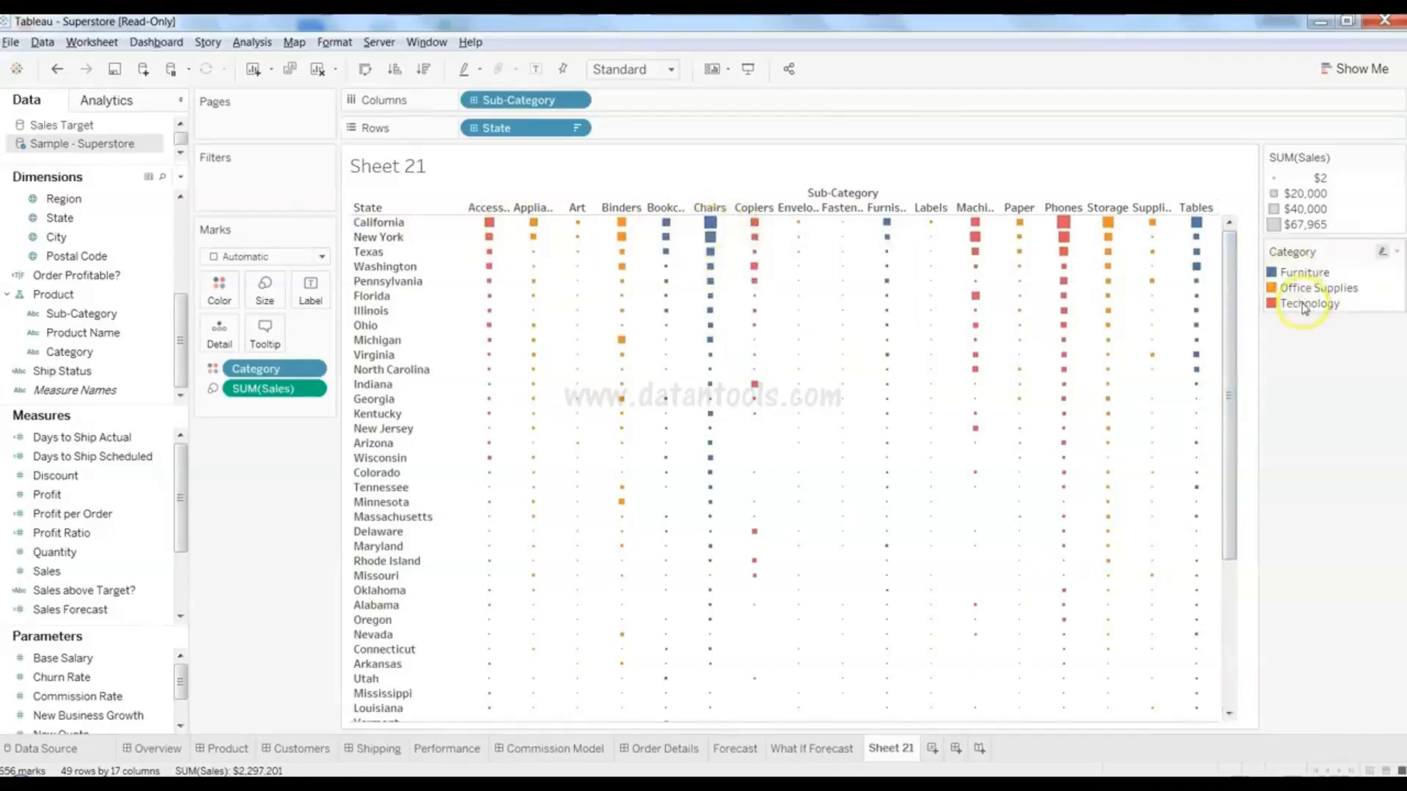
pyautogui.moveTo(1068, 243)
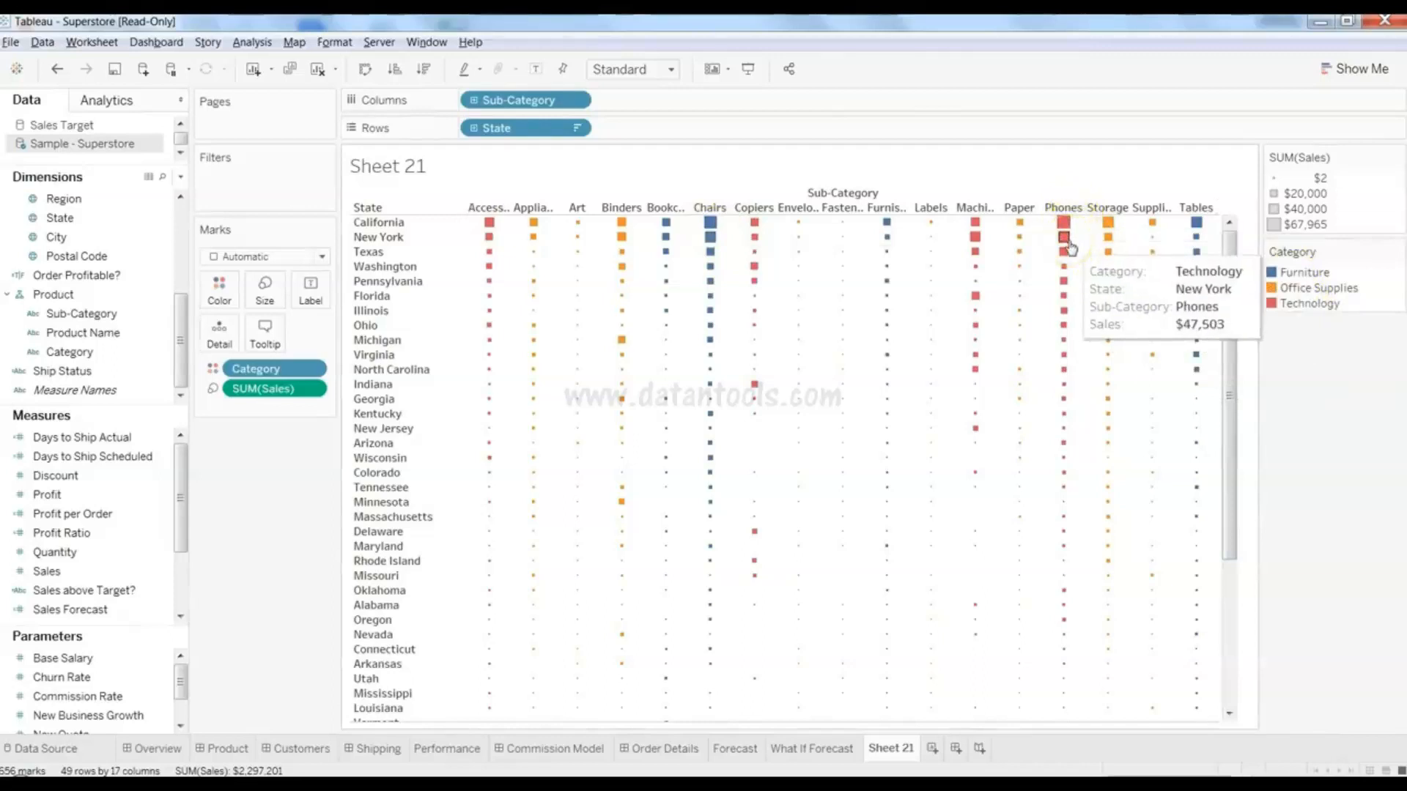
pyautogui.click(976, 225)
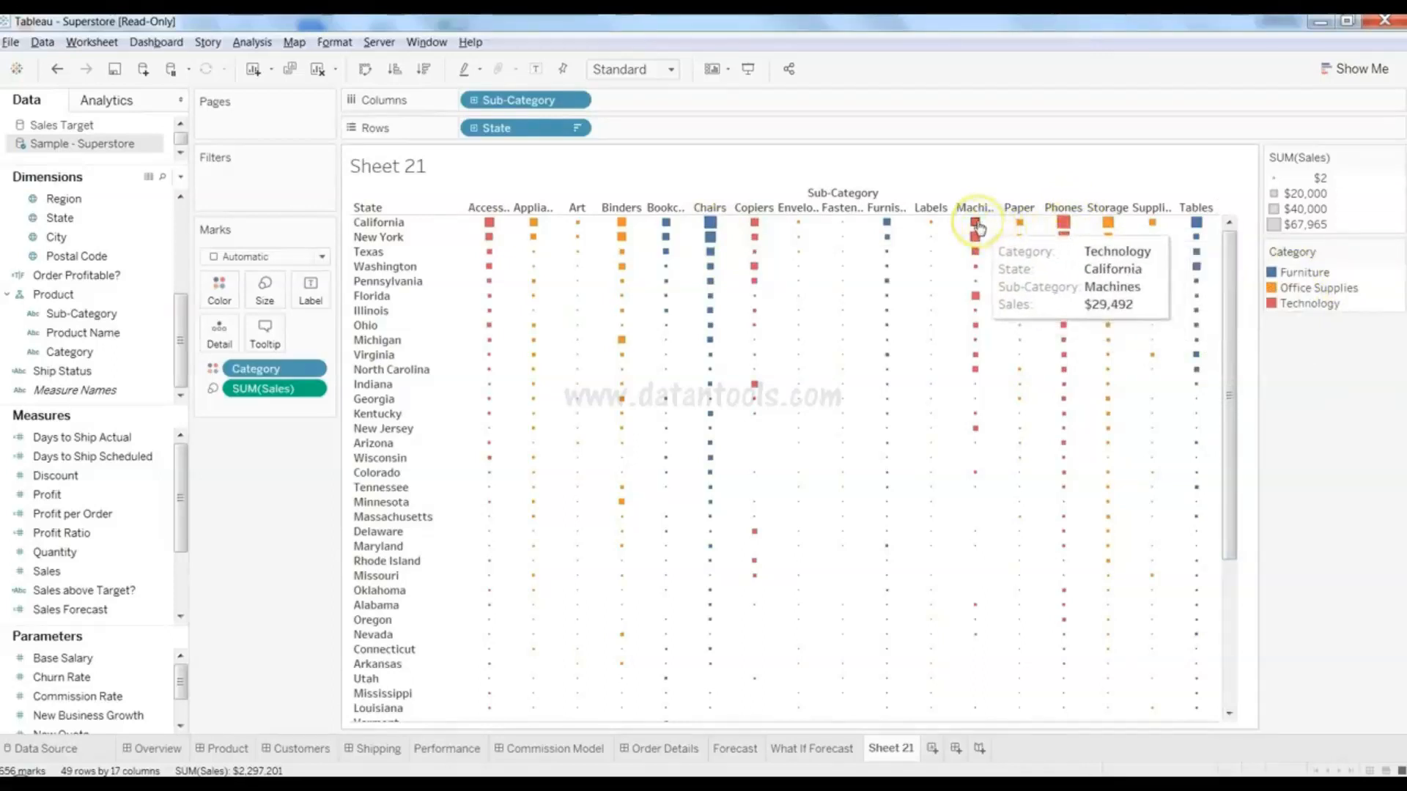
pyautogui.click(1082, 299)
pyautogui.click(424, 447)
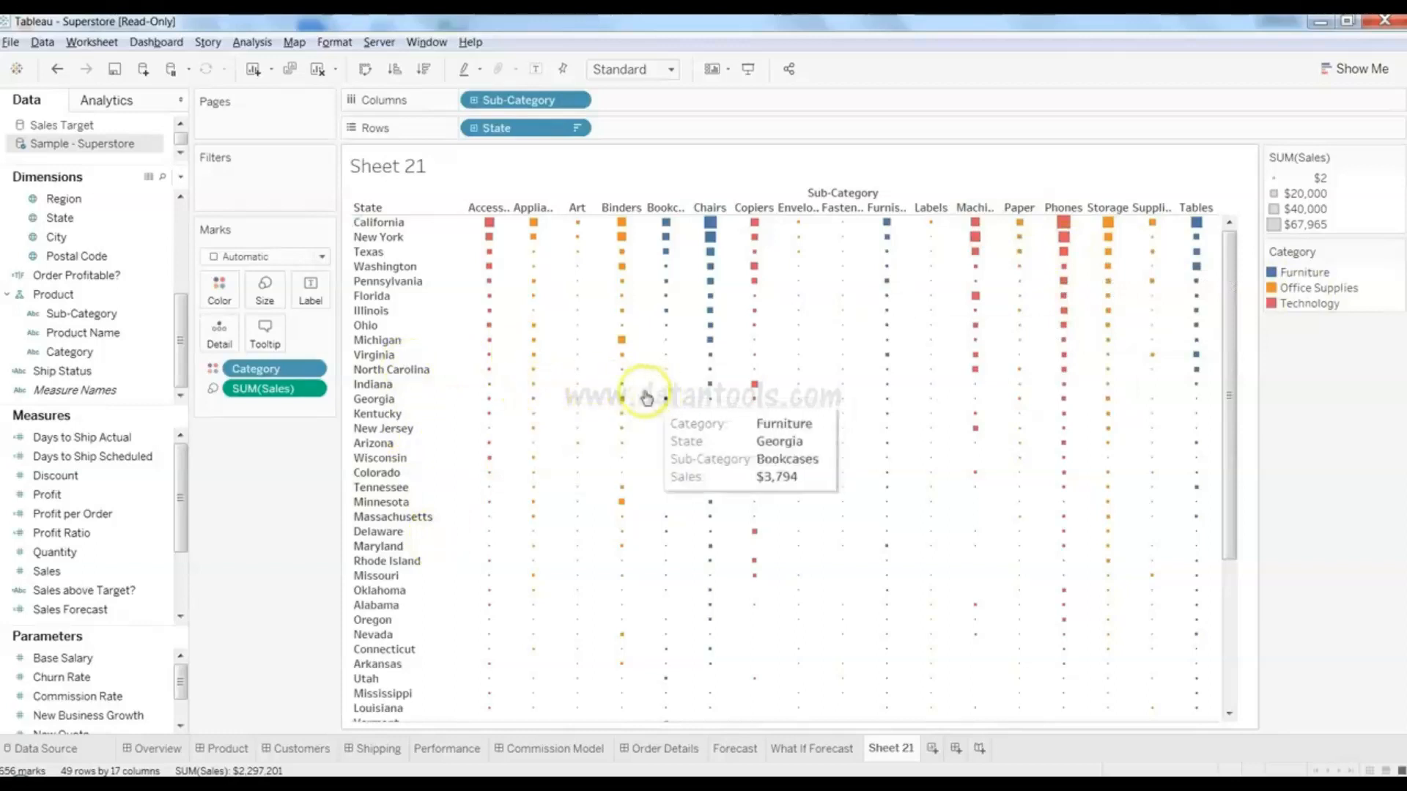
pyautogui.moveTo(620, 390)
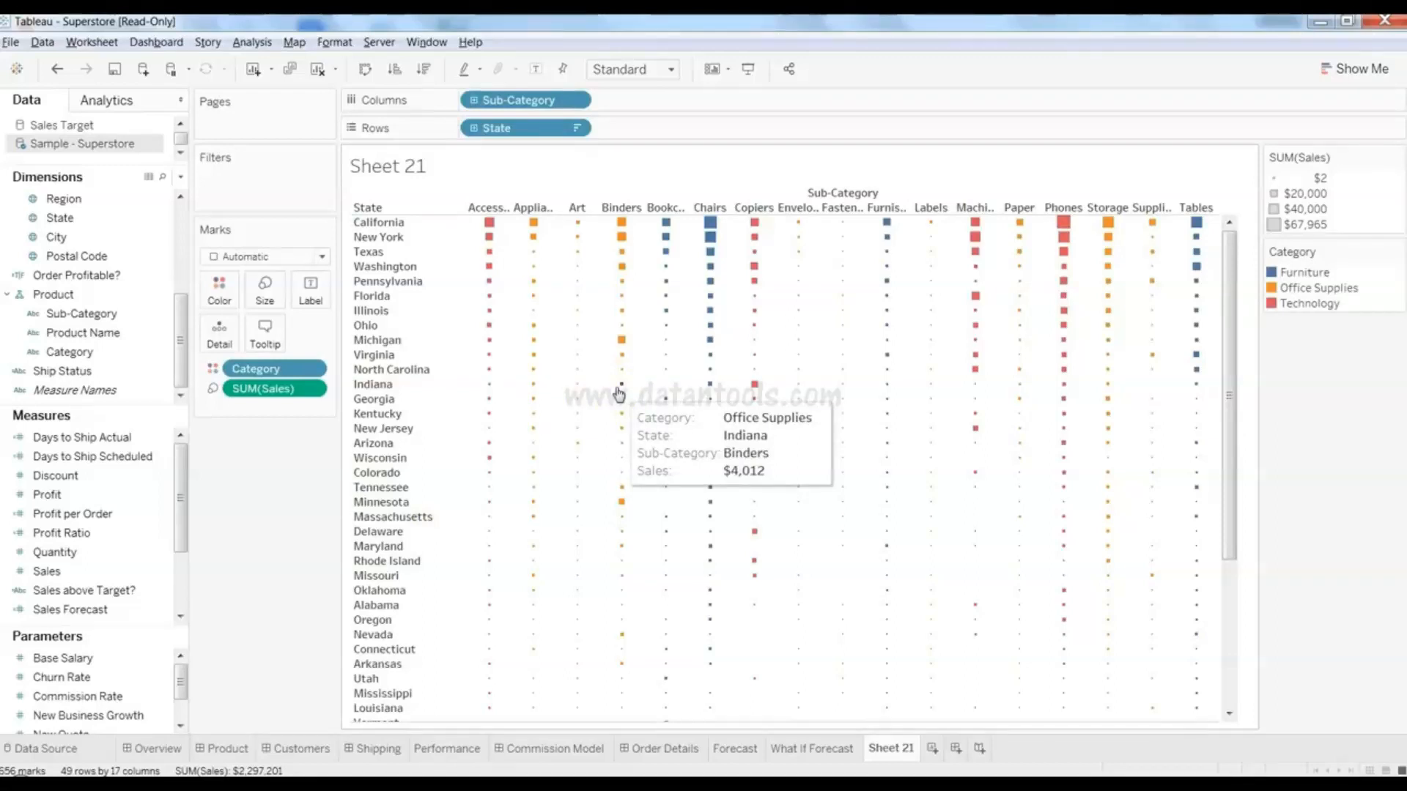
pyautogui.click(1316, 279)
pyautogui.click(1312, 275)
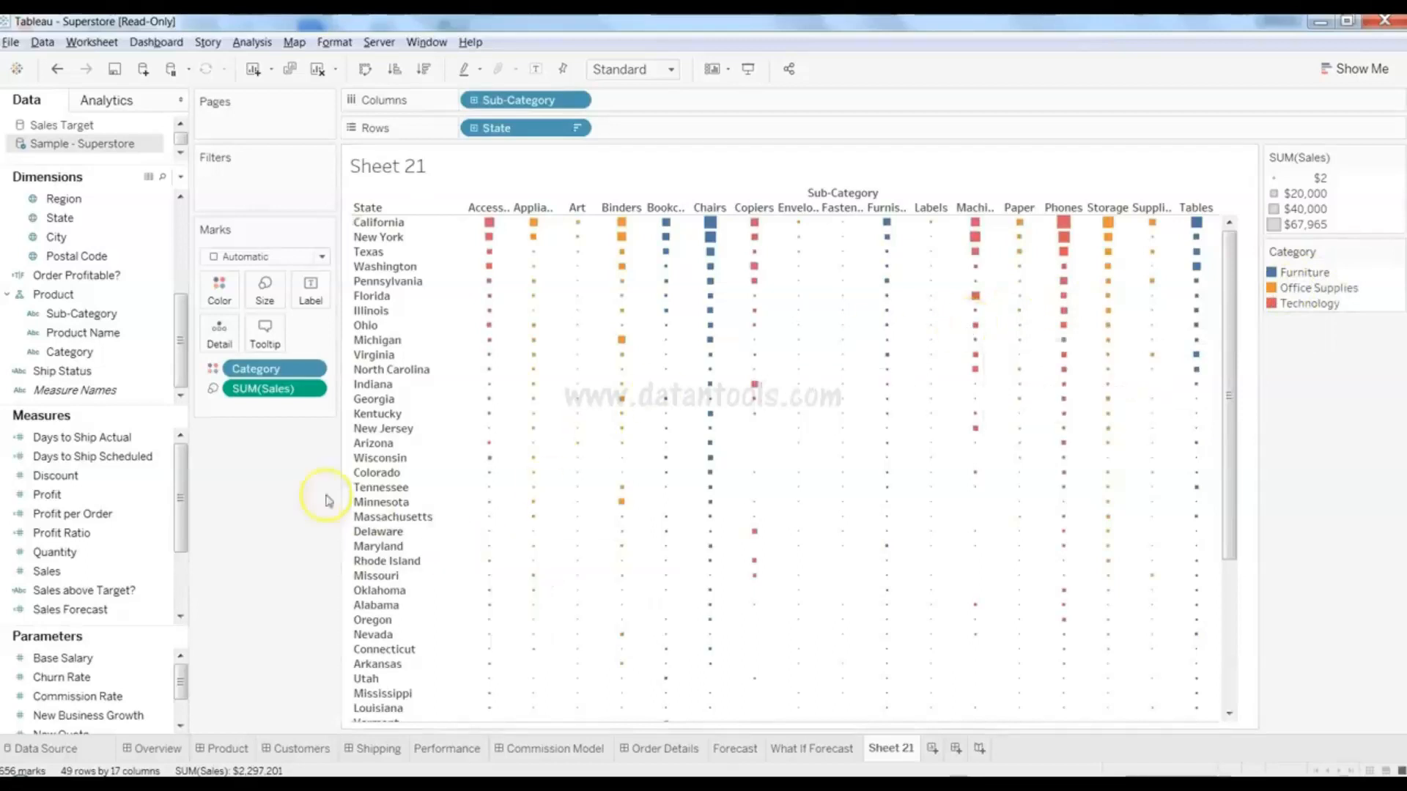
pyautogui.click(109, 370)
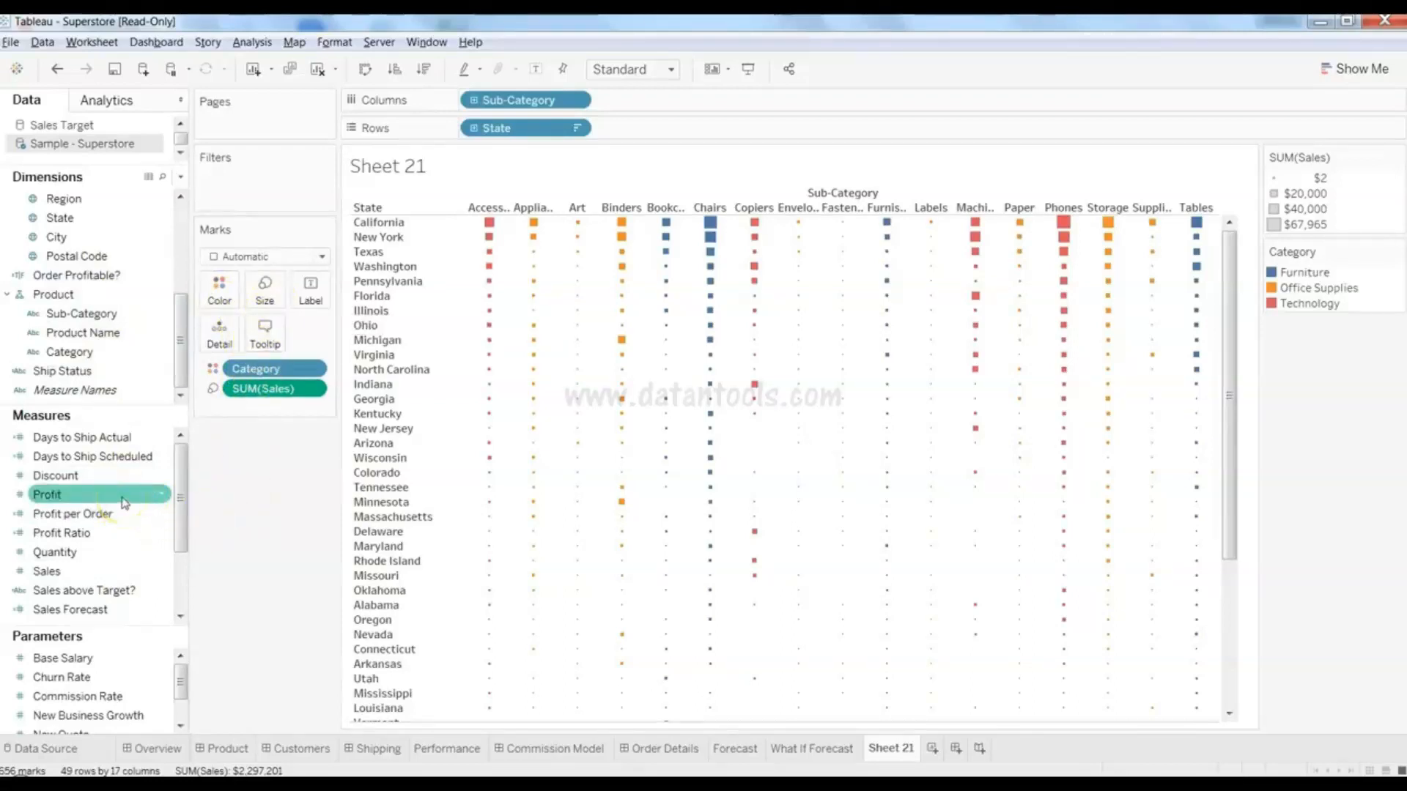
# - Size the squares by SUM(Profit), scaled from ($14,705) to $17,320
pyautogui.moveTo(124, 502); pyautogui.dragTo(265, 292)
pyautogui.moveTo(614, 475)
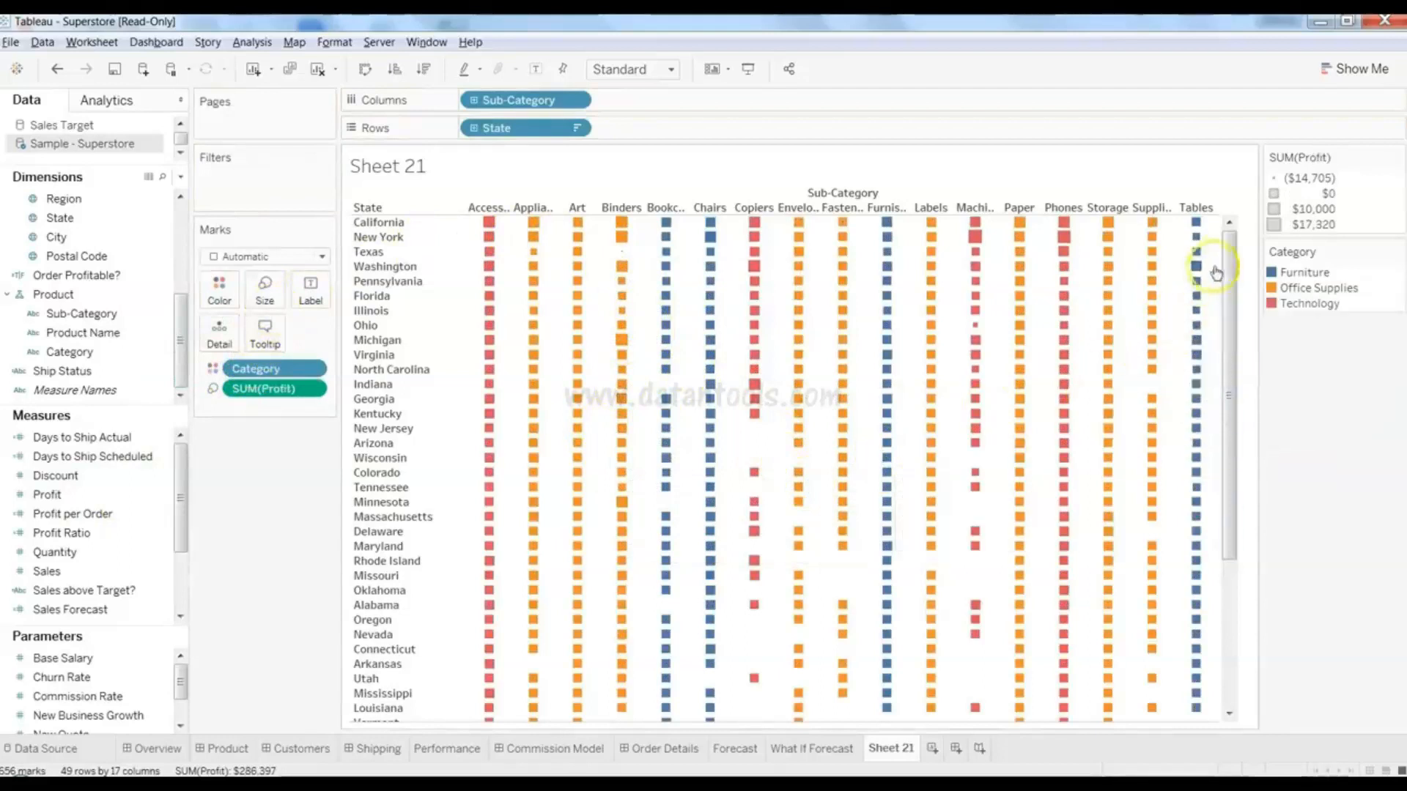
pyautogui.moveTo(1230, 261); pyautogui.dragTo(1230, 185)
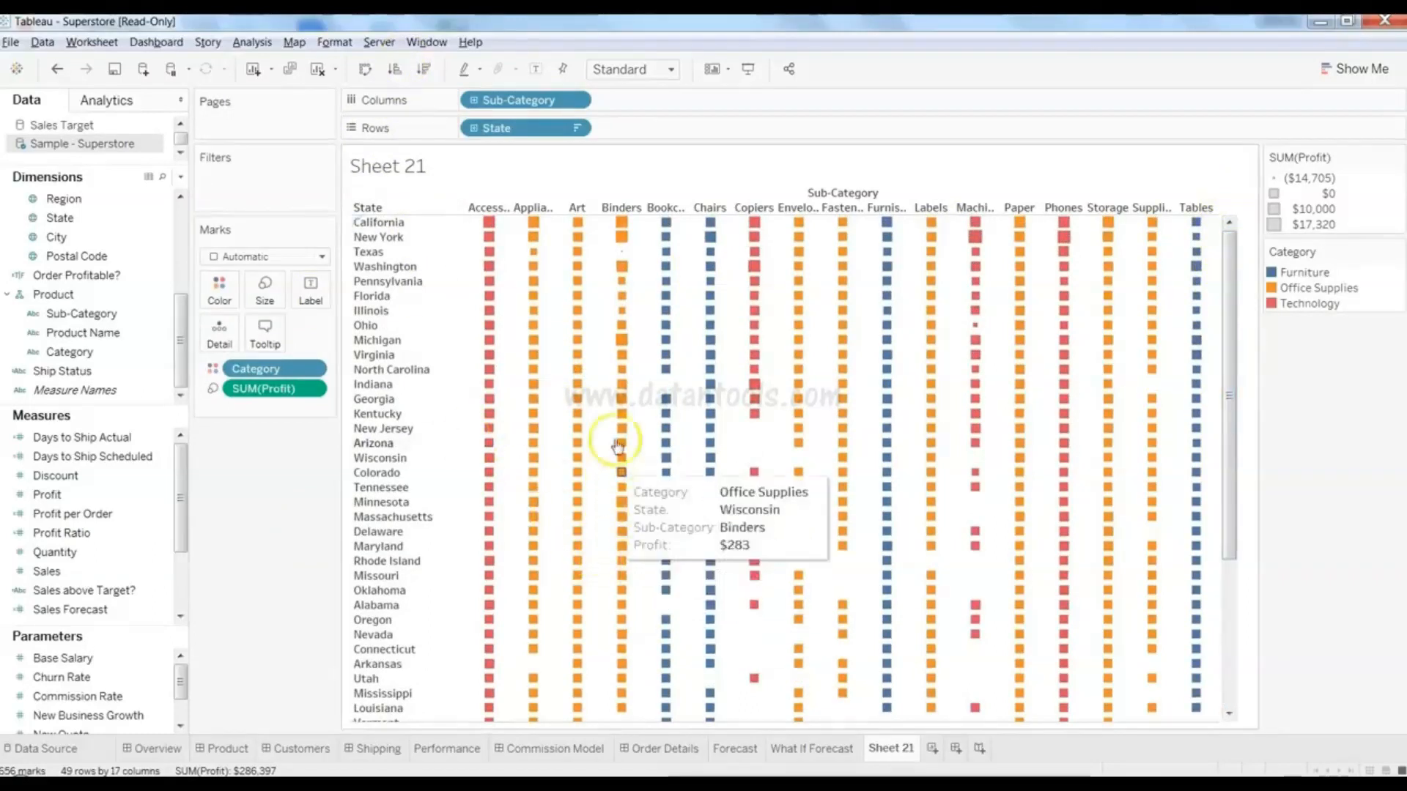
pyautogui.moveTo(622, 344)
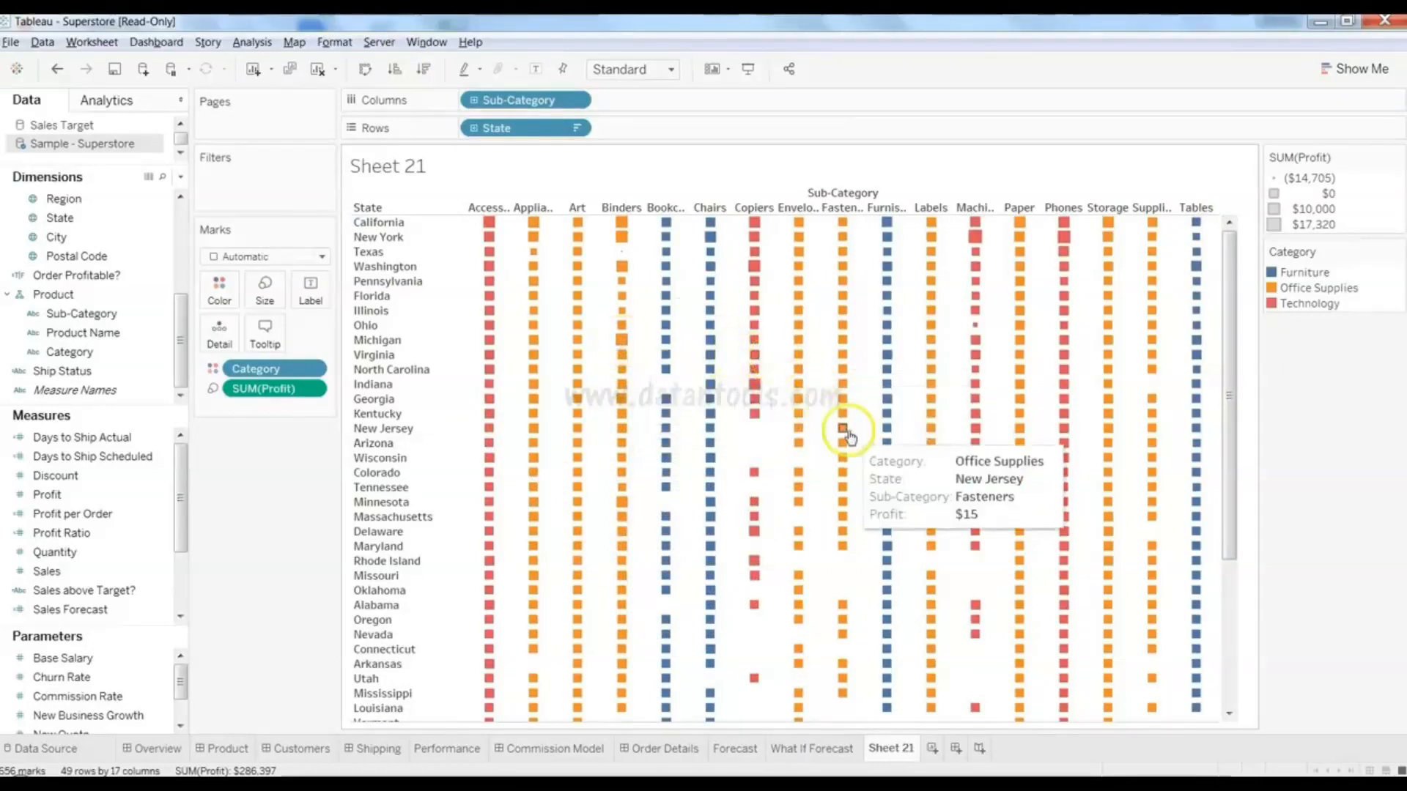
pyautogui.moveTo(1232, 432)
pyautogui.mouseDown()
pyautogui.moveTo(1234, 565)
pyautogui.moveTo(1246, 449)
pyautogui.mouseUp()
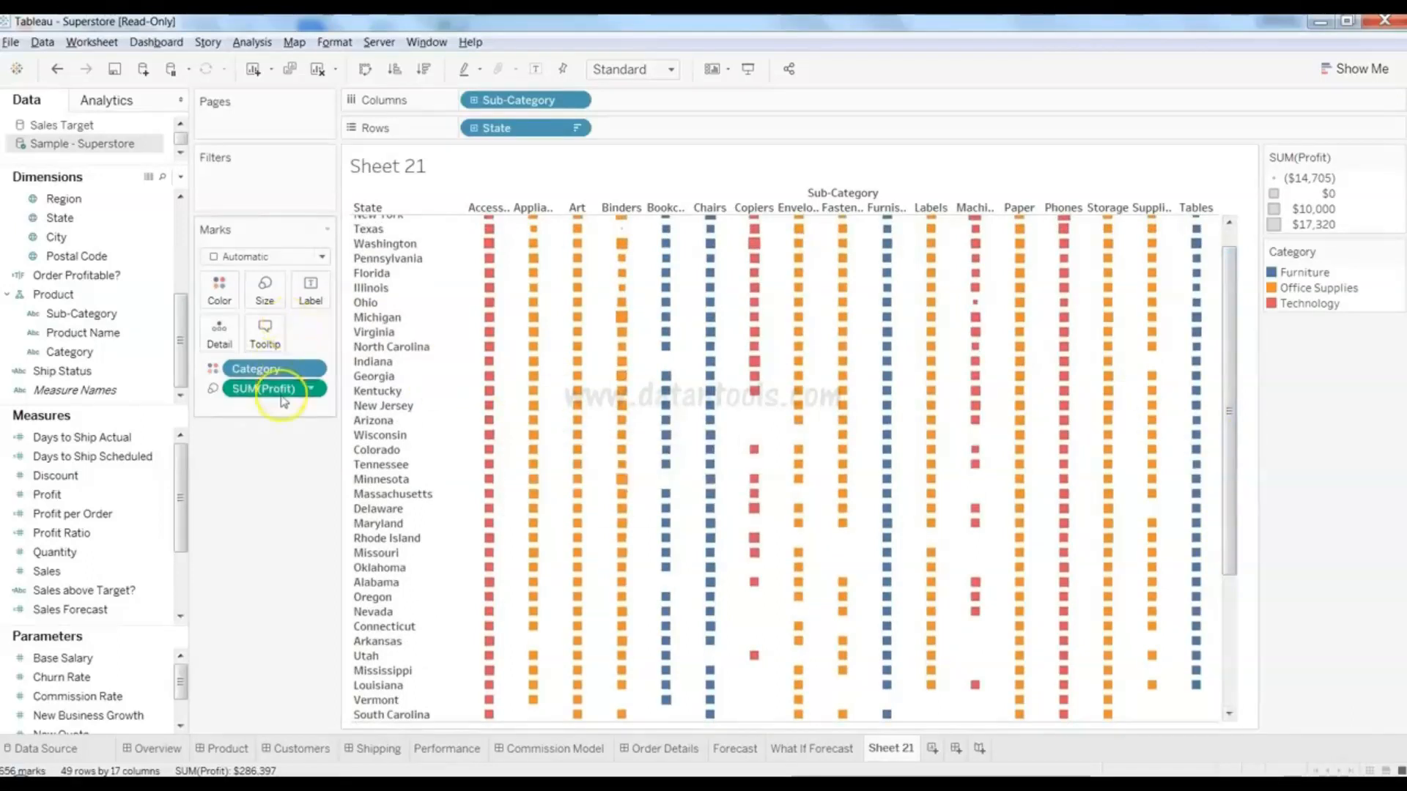
# - Replace SUM(Profit) on Size with Sales, restoring the $2 to $67,965 size legend
pyautogui.moveTo(282, 389); pyautogui.dragTo(109, 503)
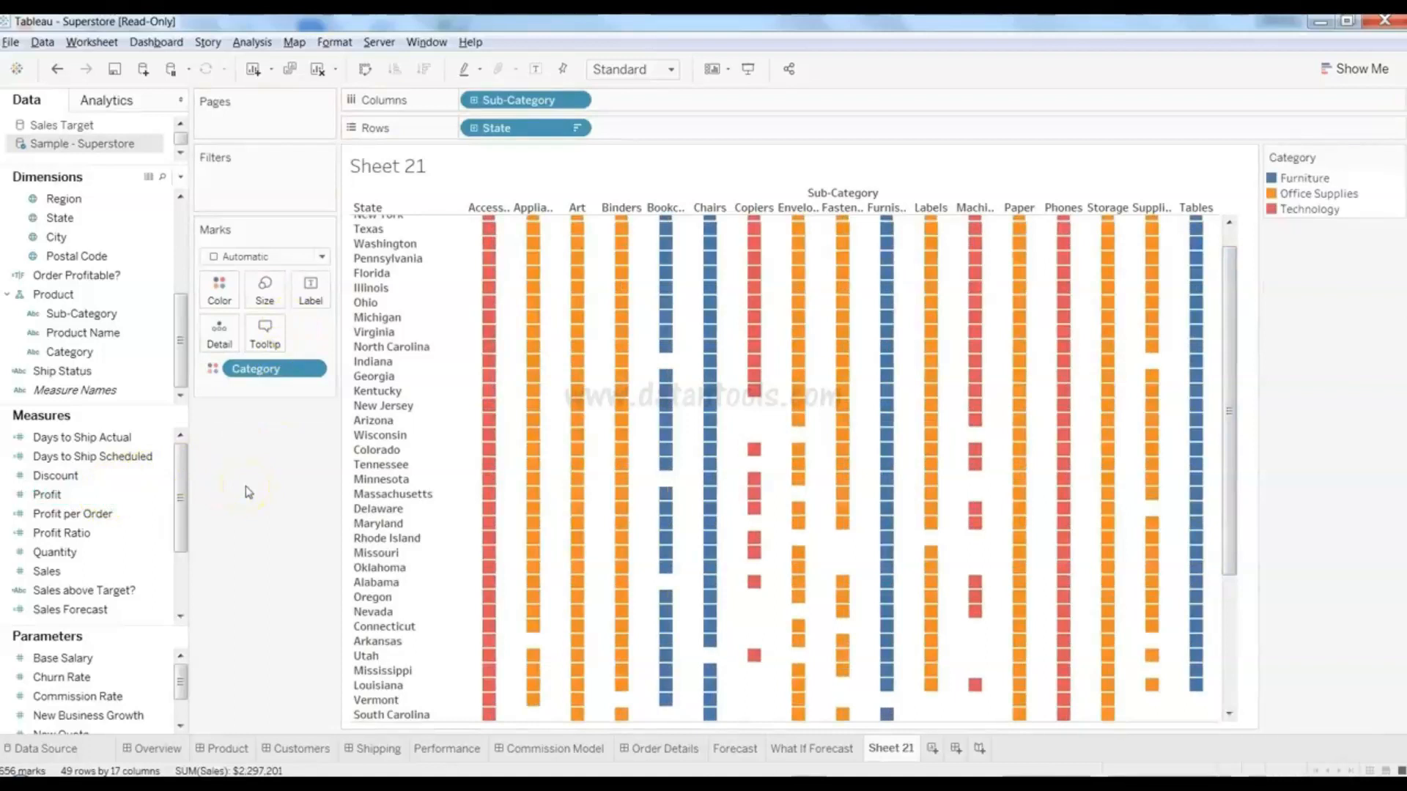
pyautogui.moveTo(718, 395)
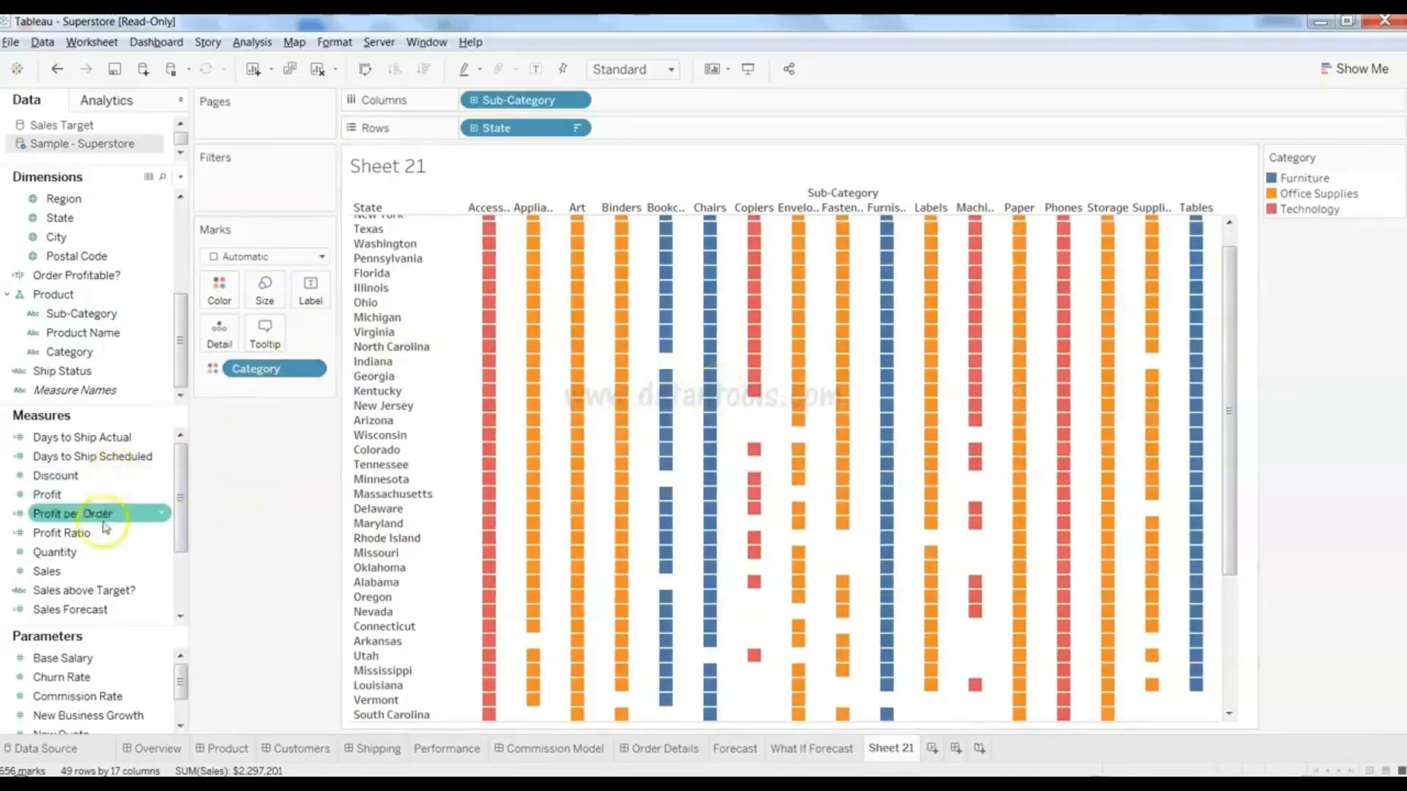
pyautogui.moveTo(110, 571); pyautogui.dragTo(280, 310)
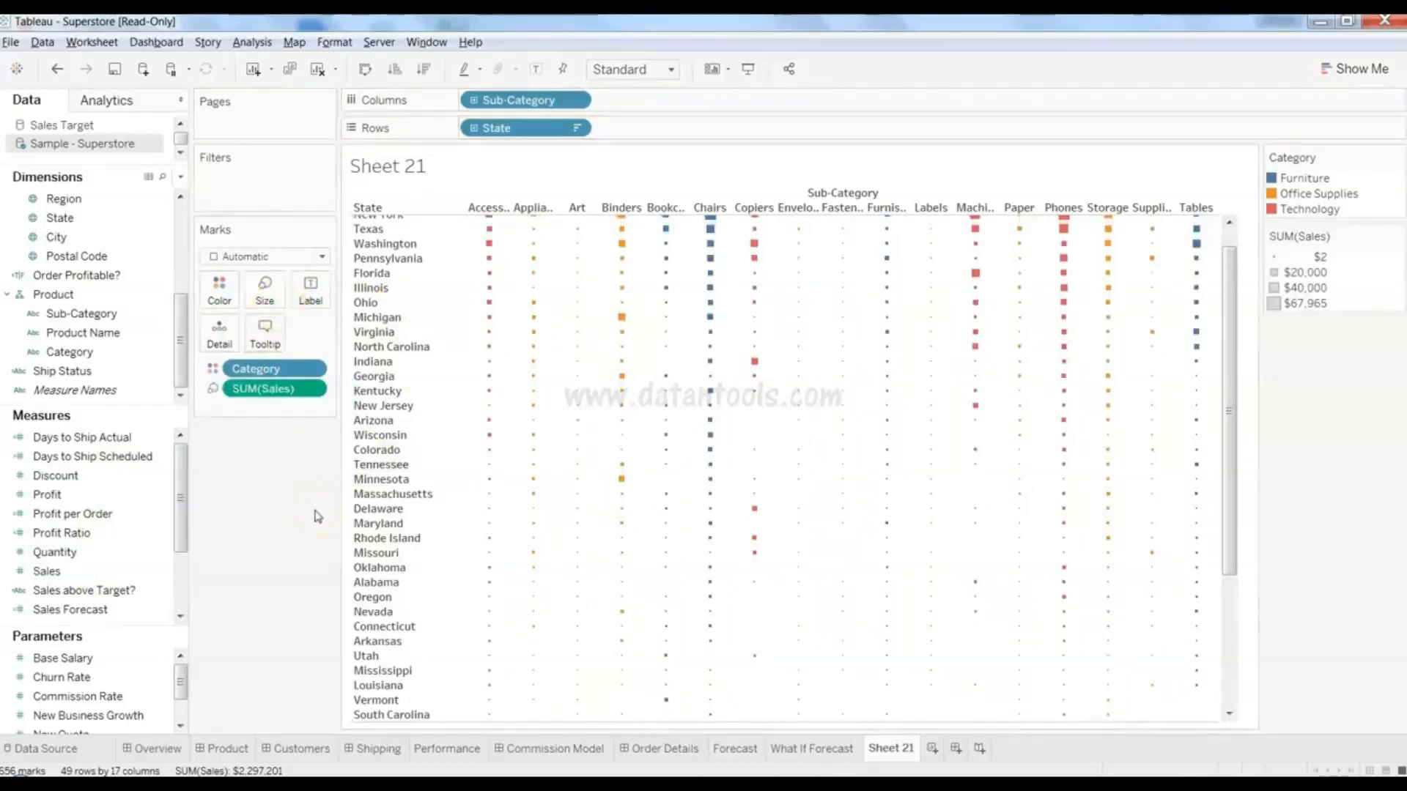
pyautogui.click(164, 498)
pyautogui.click(113, 478)
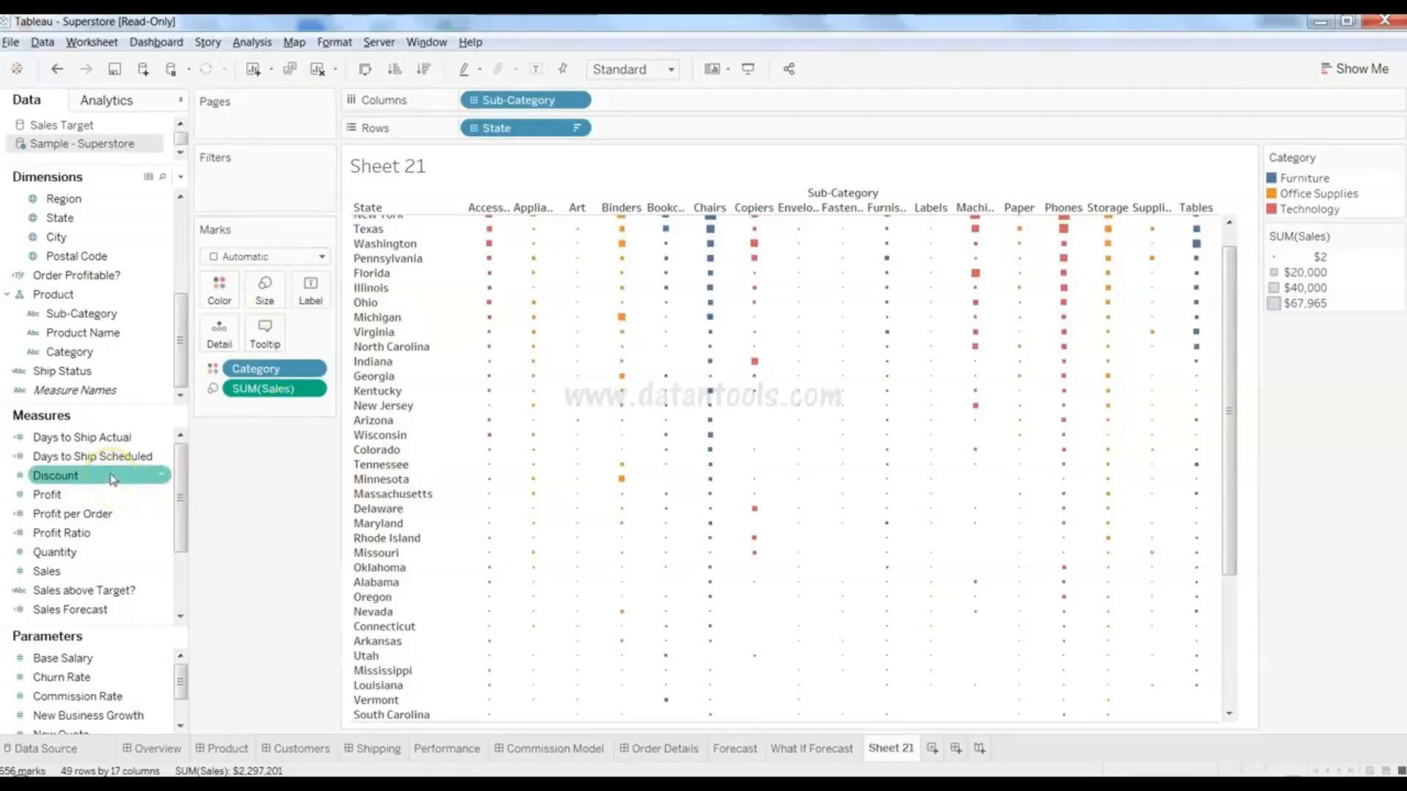
# - Size the Category-coloured squares by SUM(Discount), legend ranging 0.00% to 12240.00%
pyautogui.moveTo(113, 478); pyautogui.dragTo(267, 314)
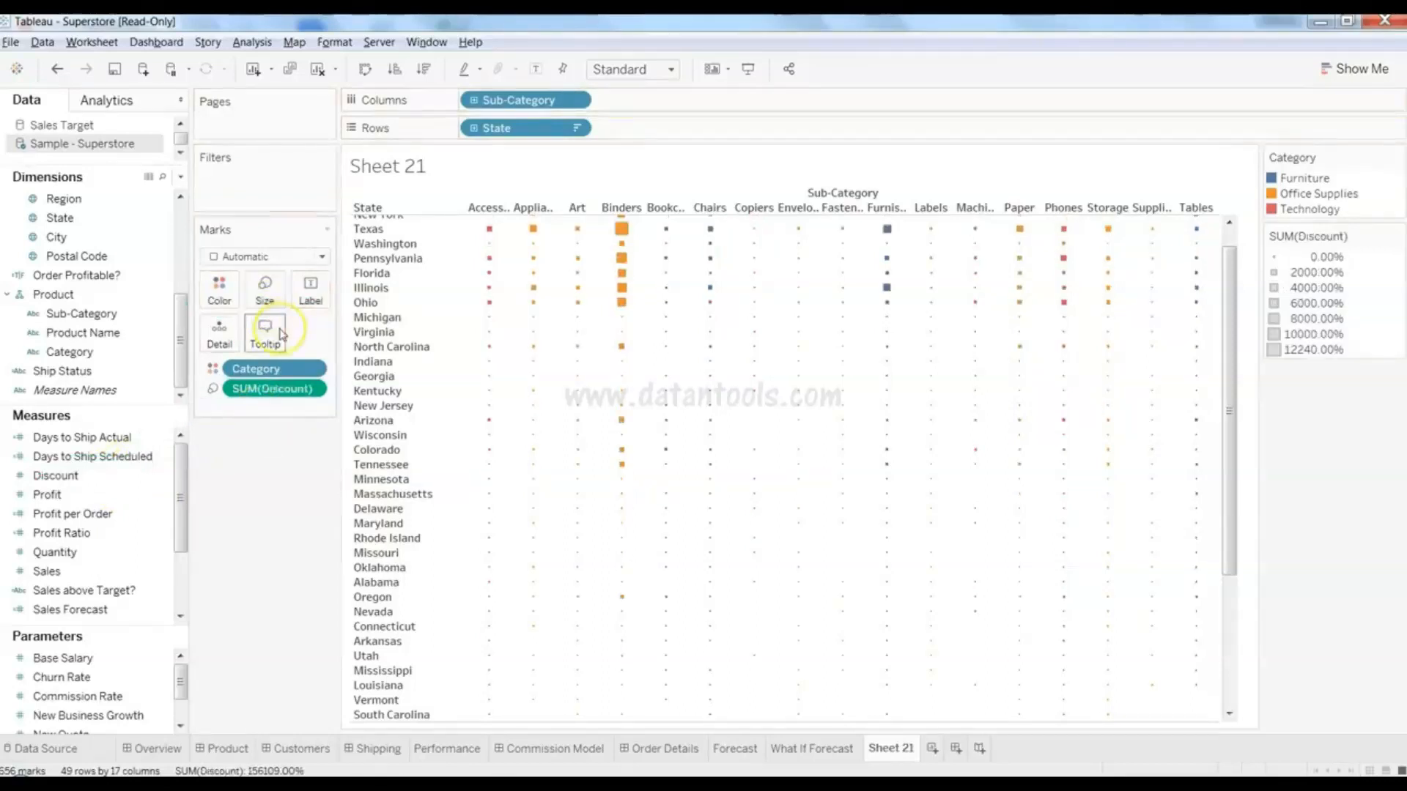
pyautogui.moveTo(743, 330)
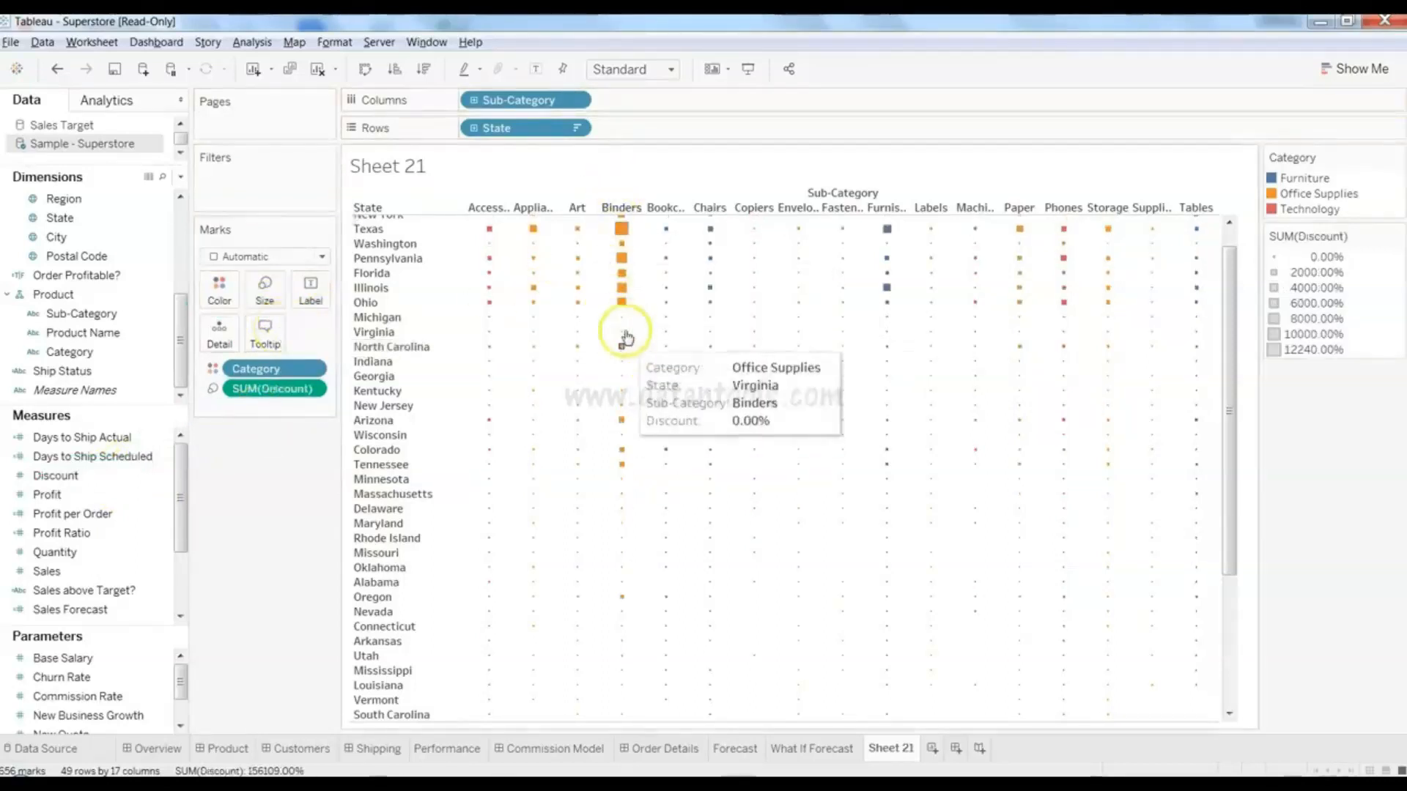
pyautogui.moveTo(665, 396)
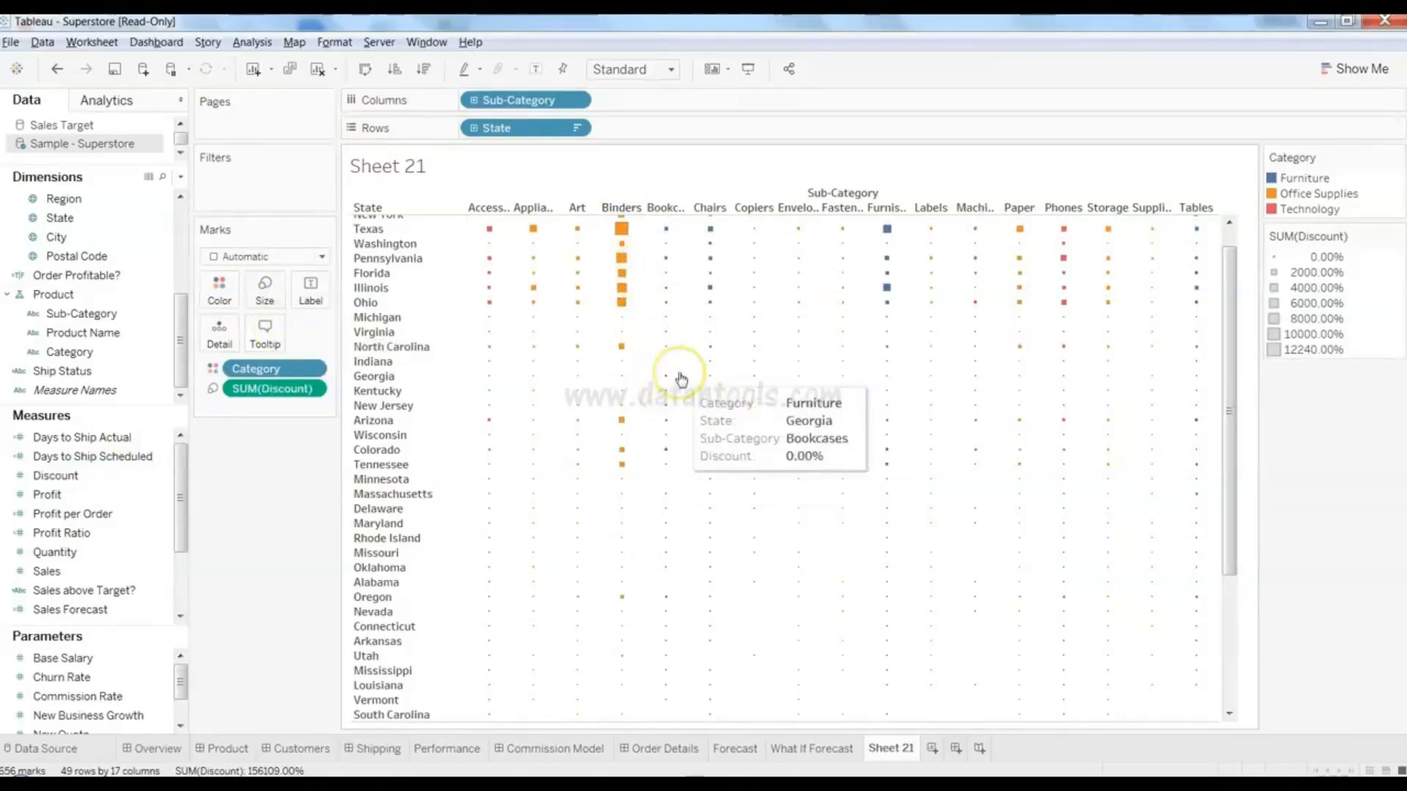
pyautogui.moveTo(797, 247)
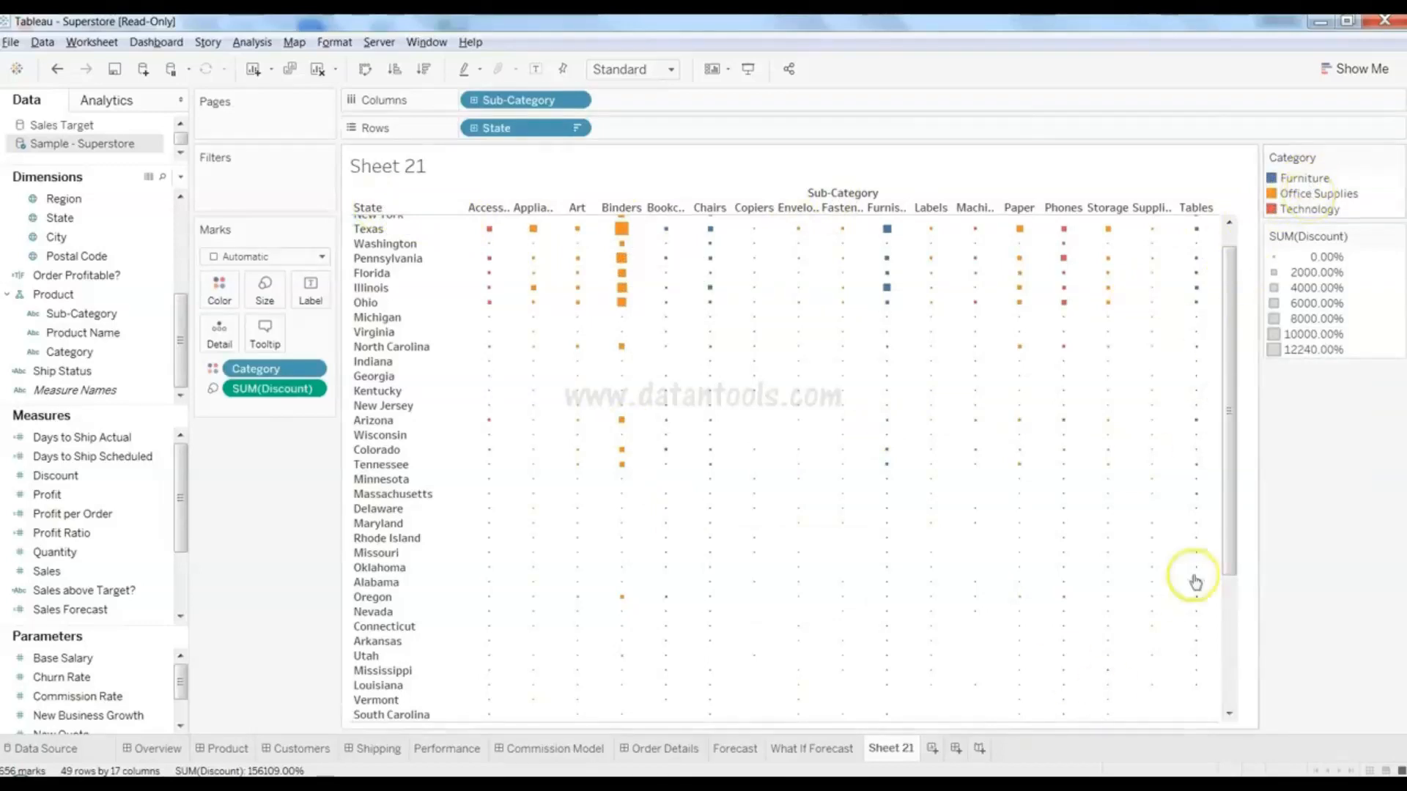
pyautogui.moveTo(1233, 532); pyautogui.dragTo(1202, 393)
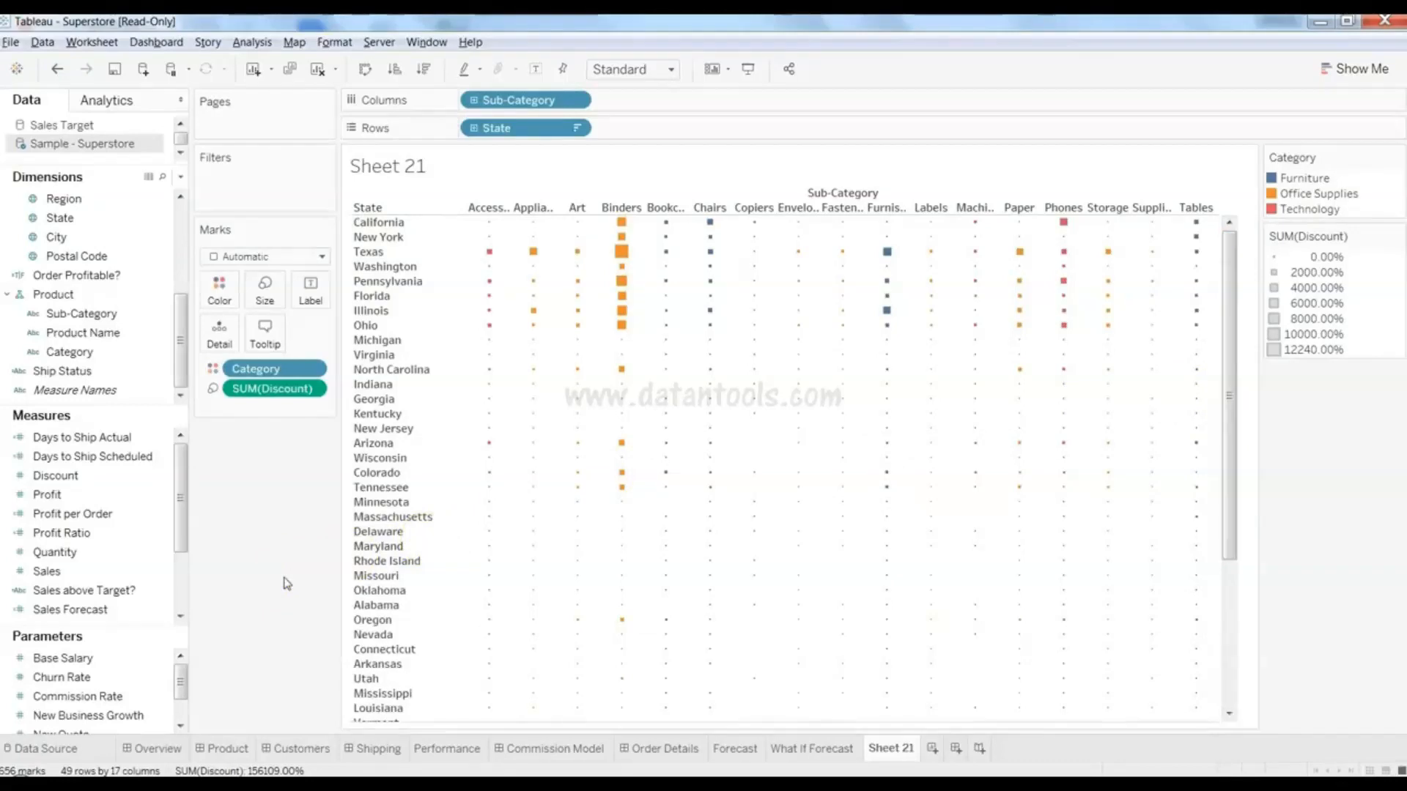
pyautogui.moveTo(1183, 257)
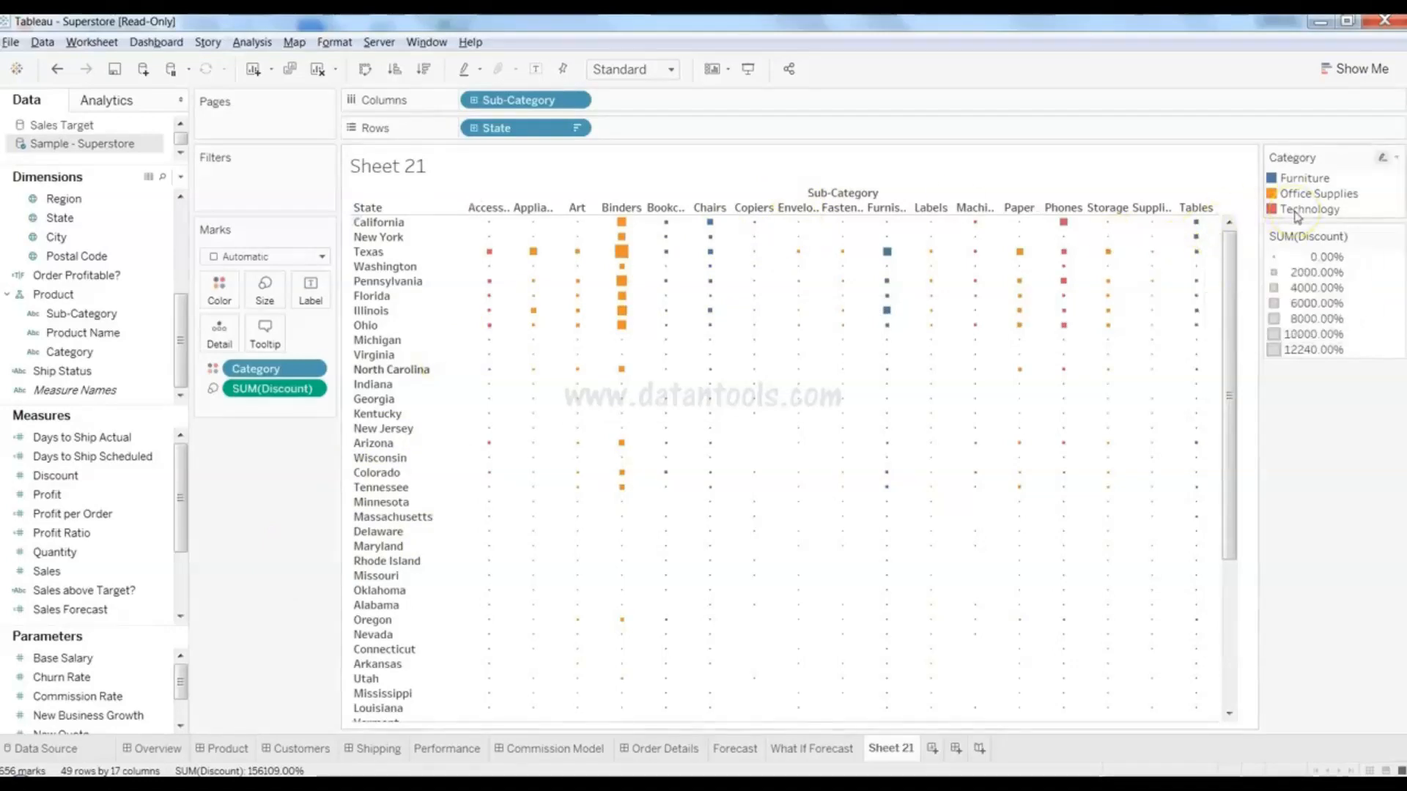
pyautogui.moveTo(991, 254)
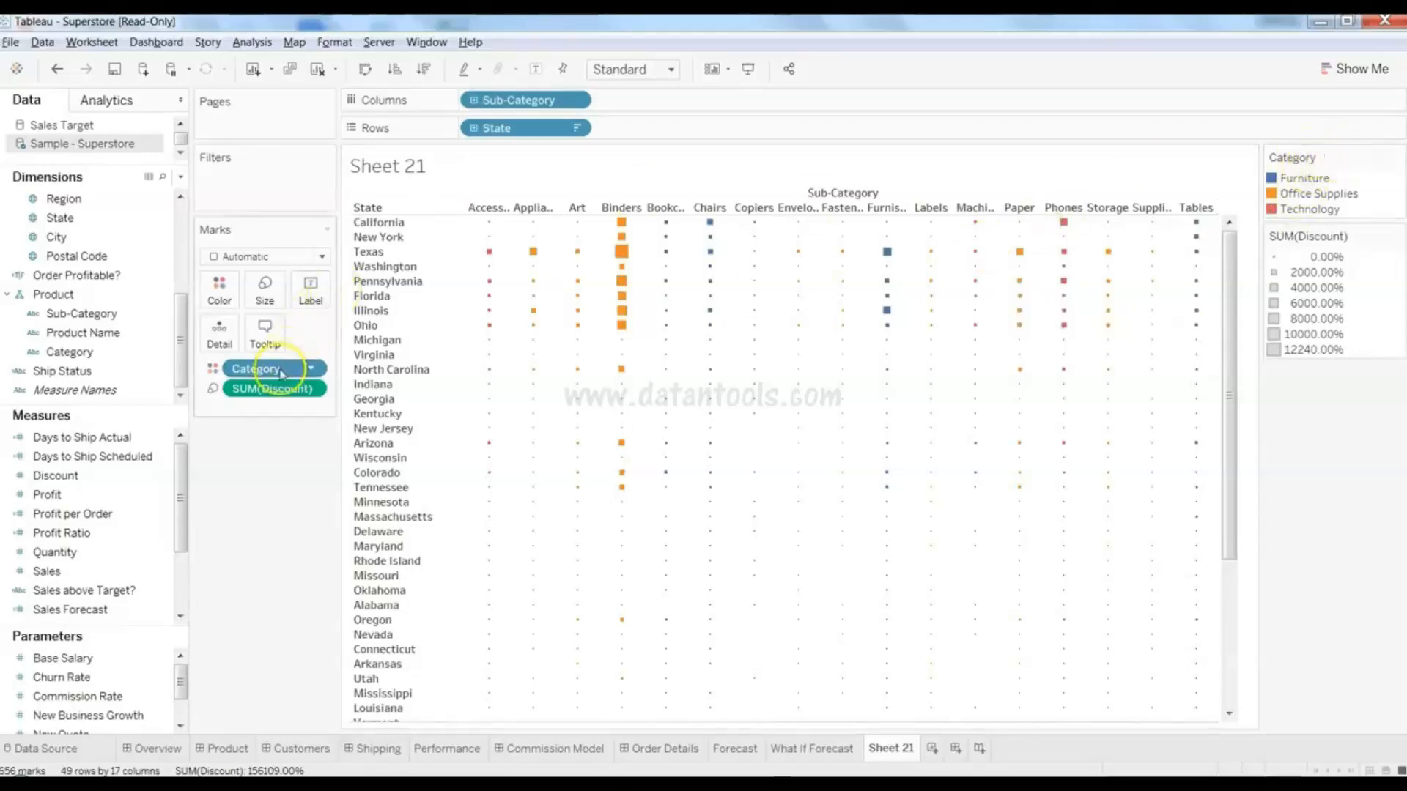
# - Drop Category, move SUM(Discount) onto Color, and size the squares by Sales again
pyautogui.moveTo(281, 374); pyautogui.dragTo(80, 352)
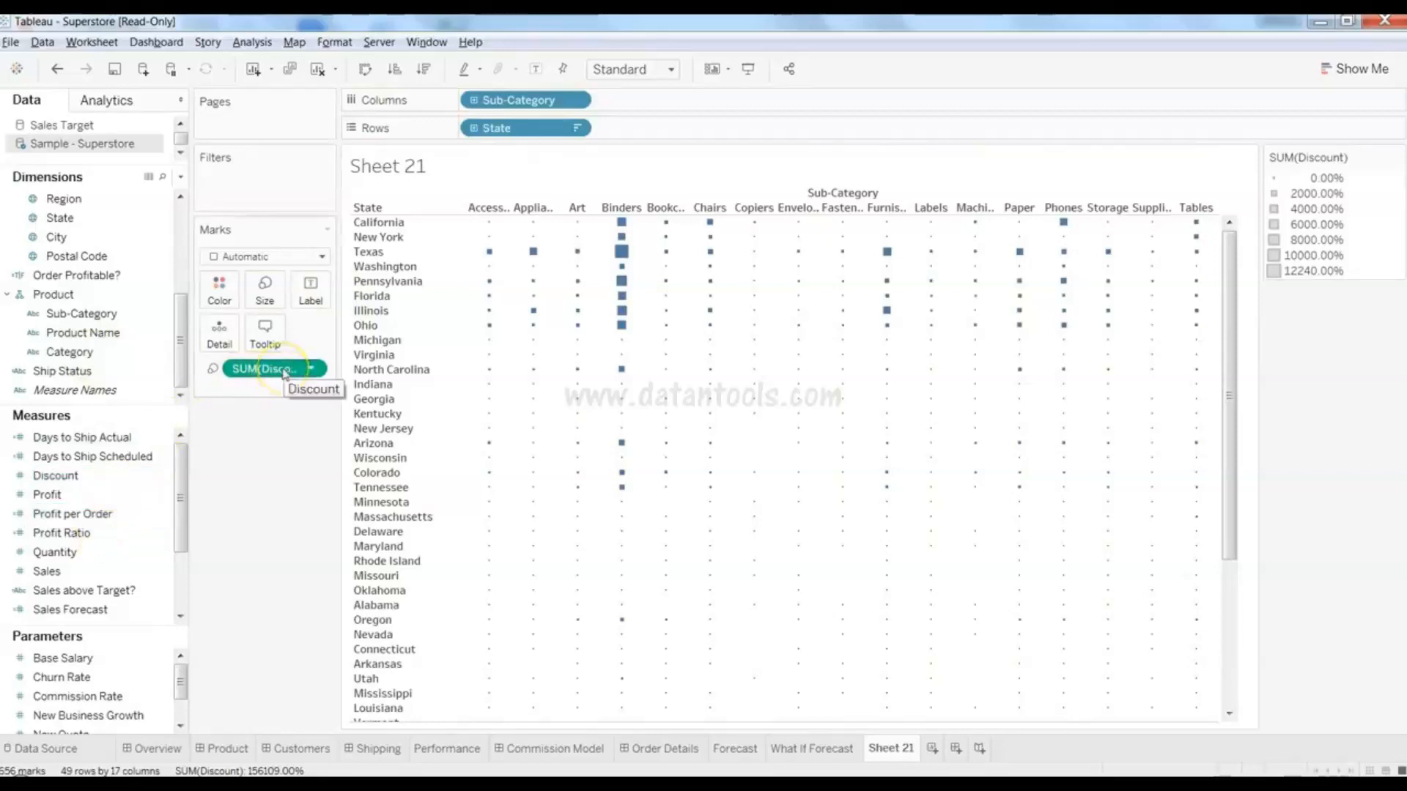
pyautogui.moveTo(267, 368); pyautogui.dragTo(233, 297)
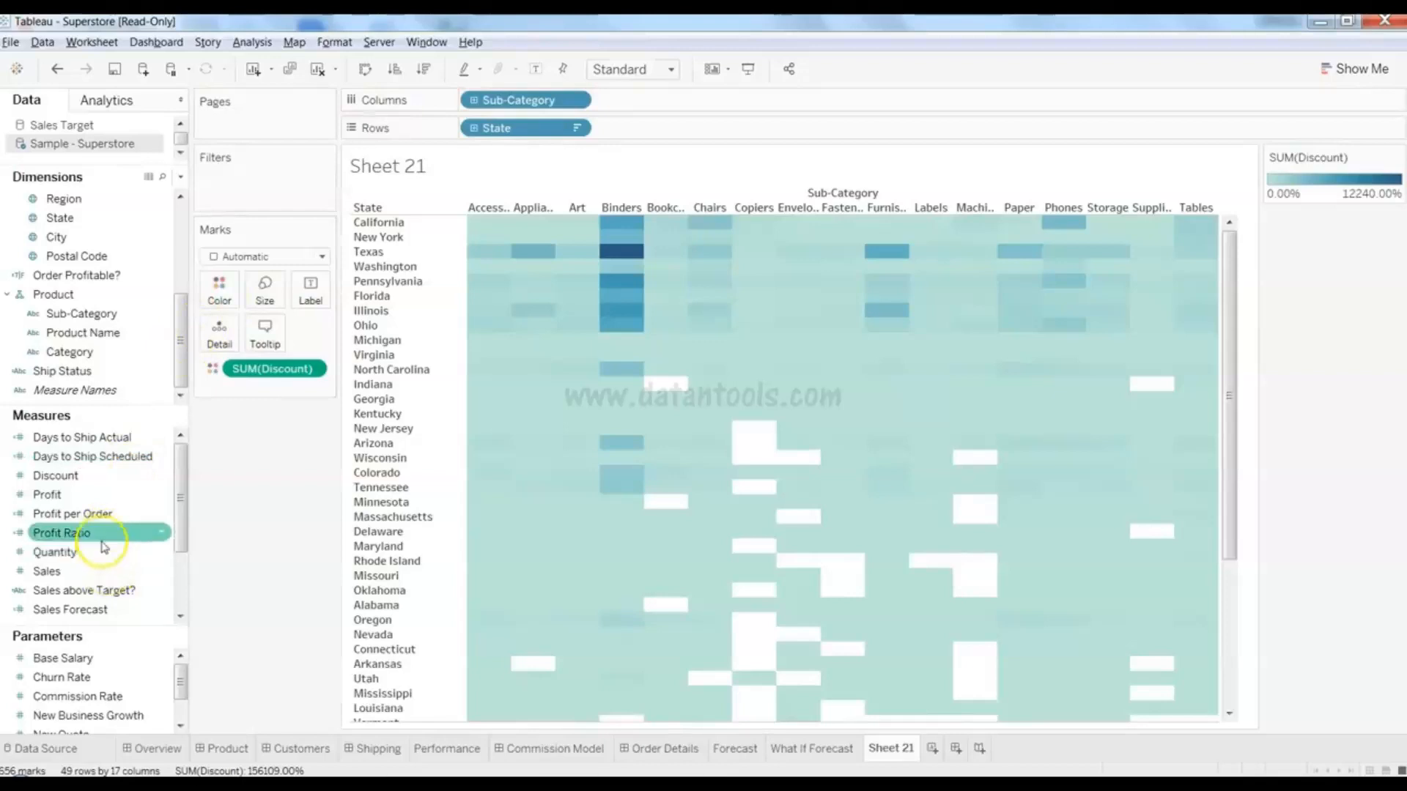
pyautogui.moveTo(88, 571); pyautogui.dragTo(265, 305)
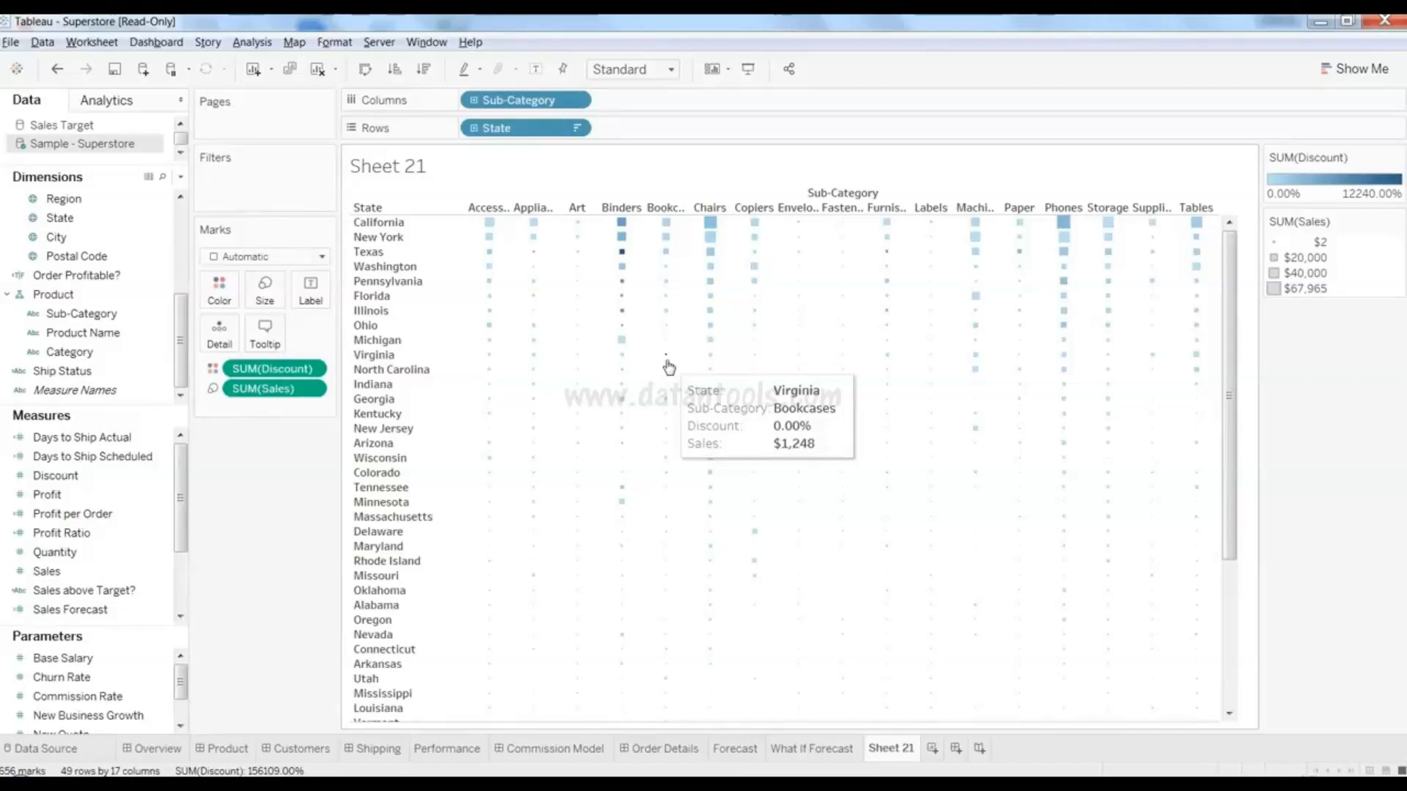
# - Check the California Phones, Texas Binders and Colorado Copiers marks, then go to the other workbook's Sheet 21
pyautogui.moveTo(1226, 277)
pyautogui.mouseDown()
pyautogui.moveTo(1228, 396)
pyautogui.moveTo(1220, 267)
pyautogui.mouseUp()
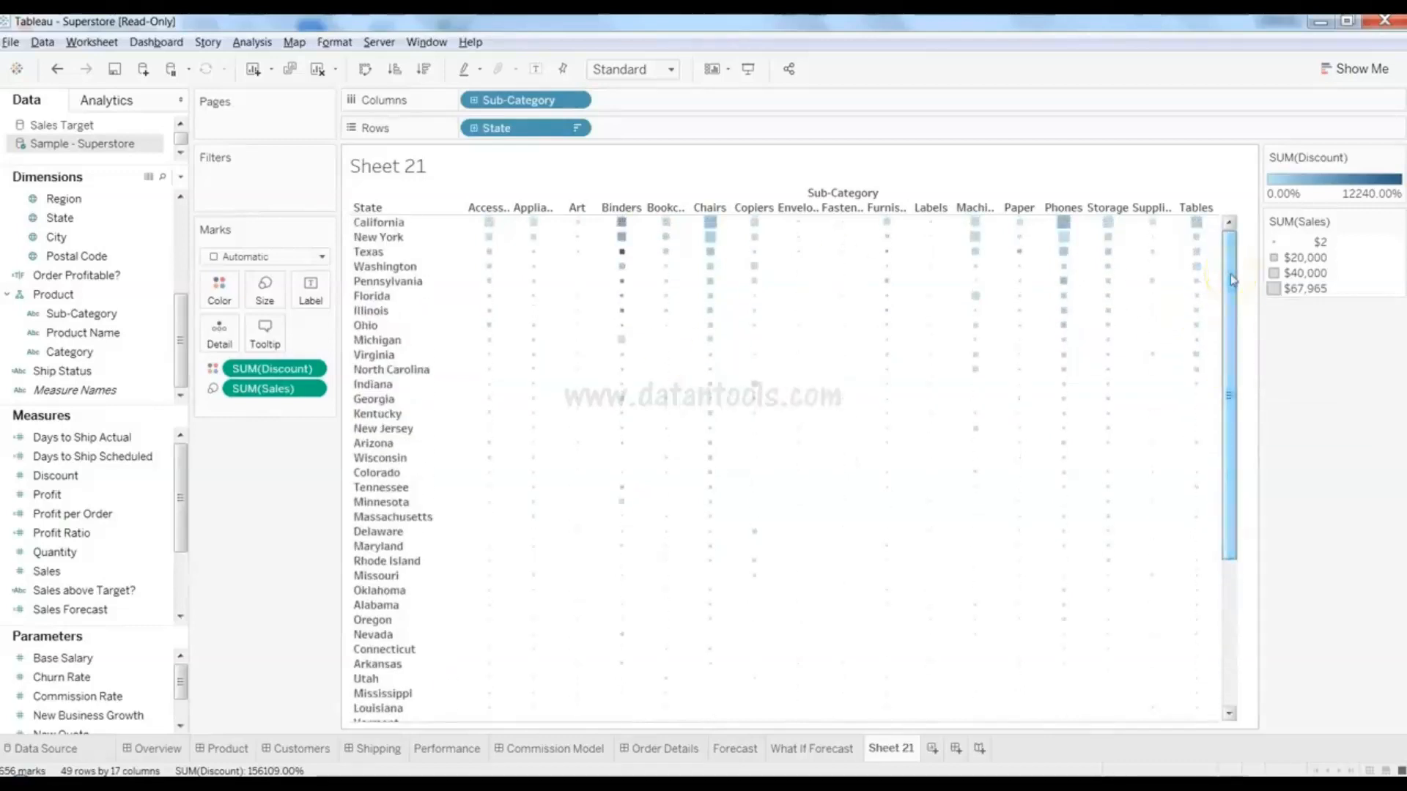
pyautogui.moveTo(988, 608)
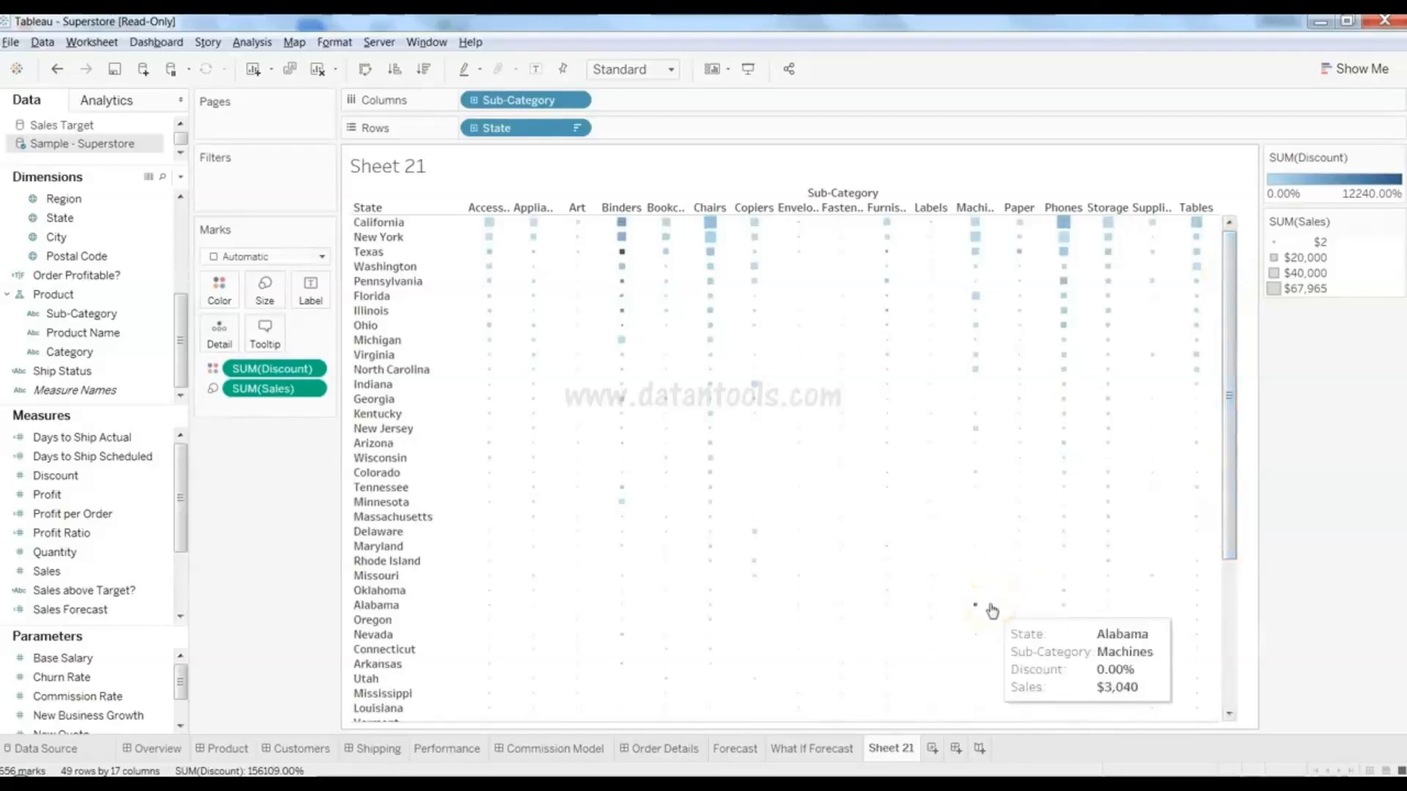
pyautogui.moveTo(560, 521)
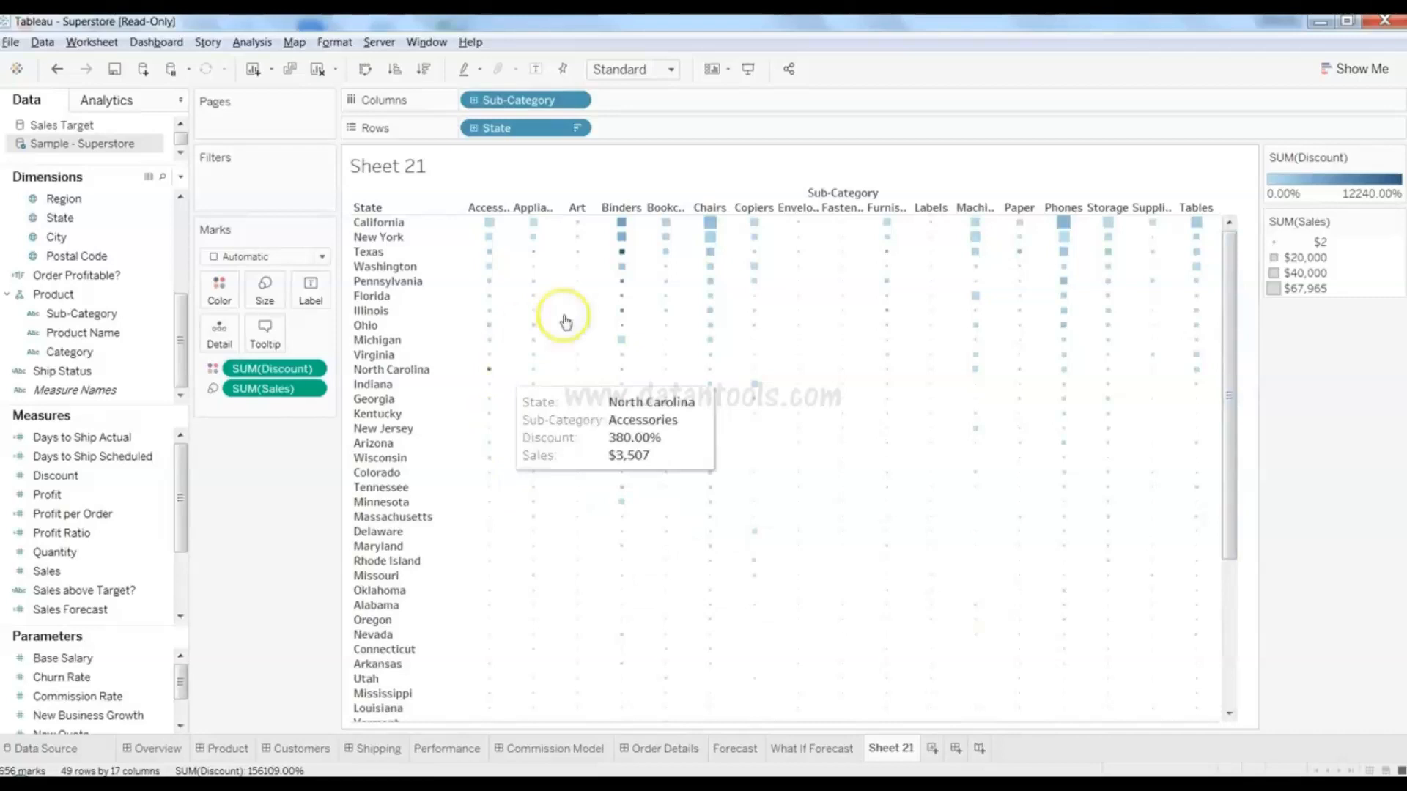
pyautogui.moveTo(601, 343)
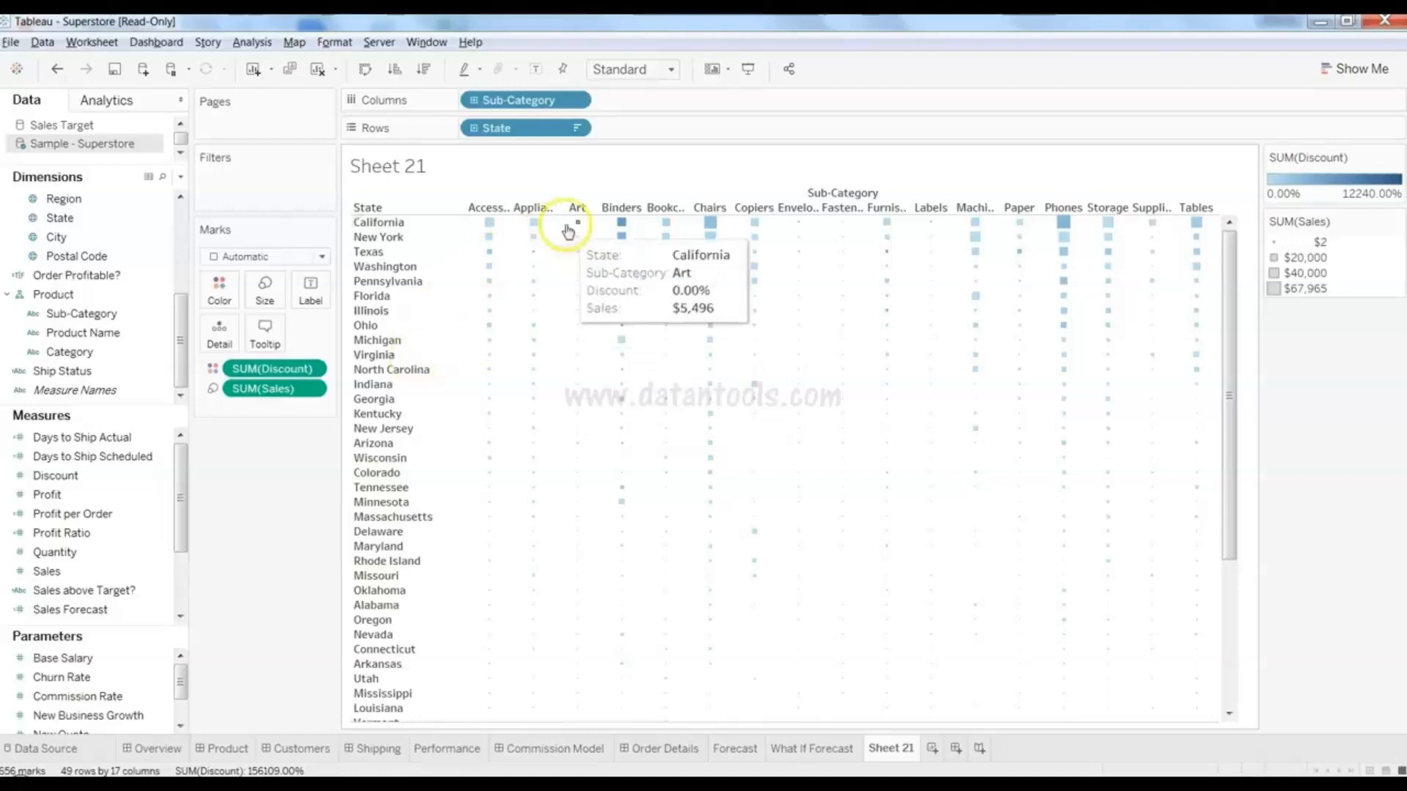
pyautogui.click(106, 519)
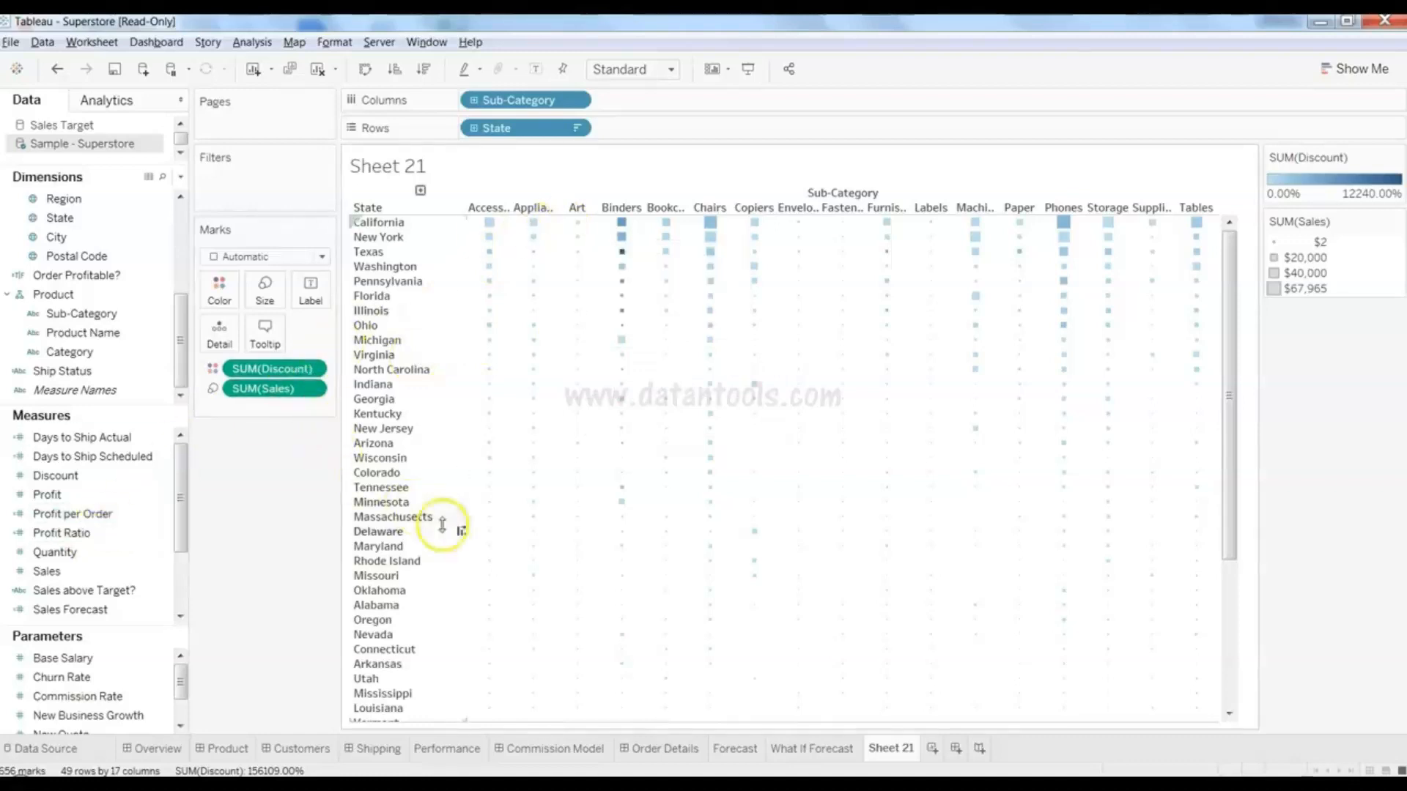
pyautogui.moveTo(628, 298)
pyautogui.moveTo(622, 256)
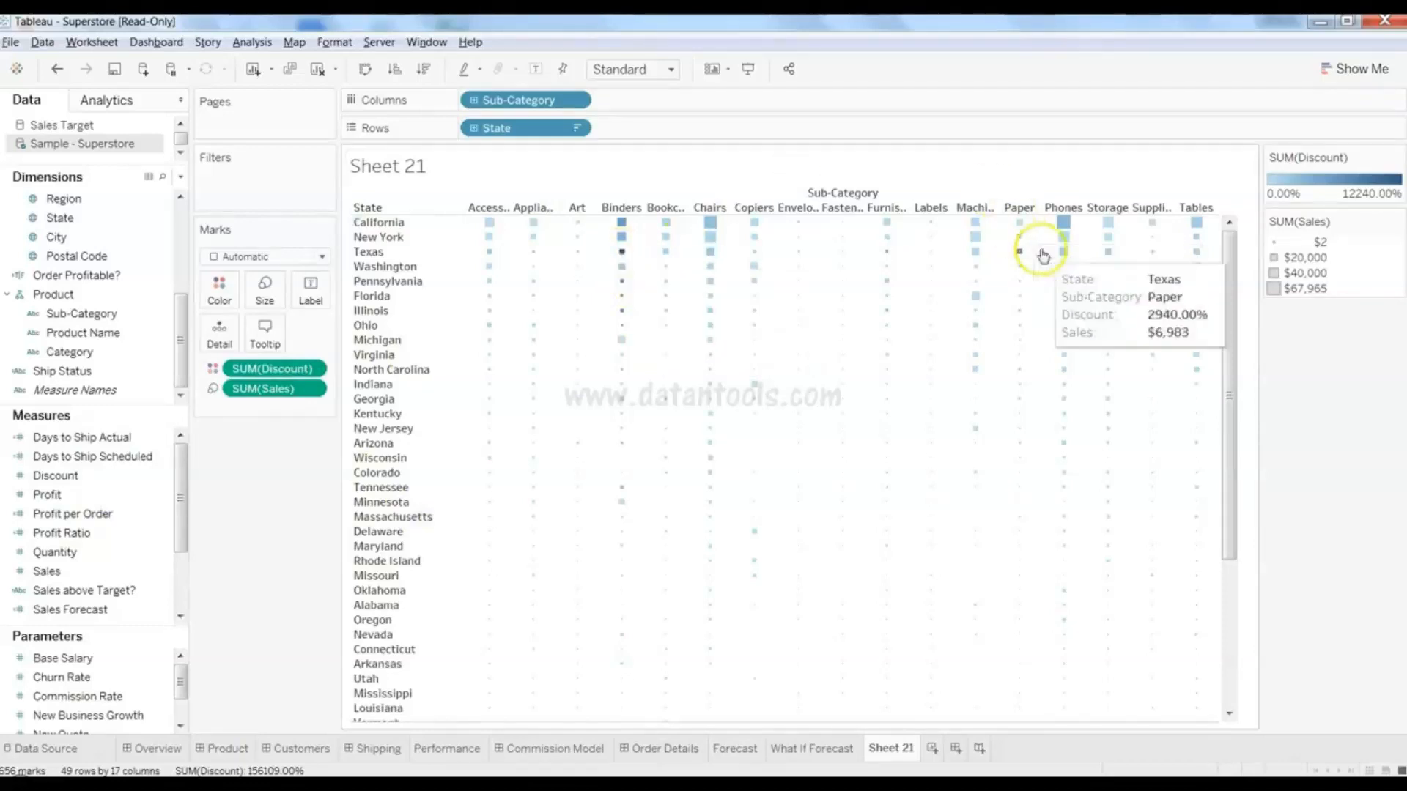
pyautogui.click(1064, 226)
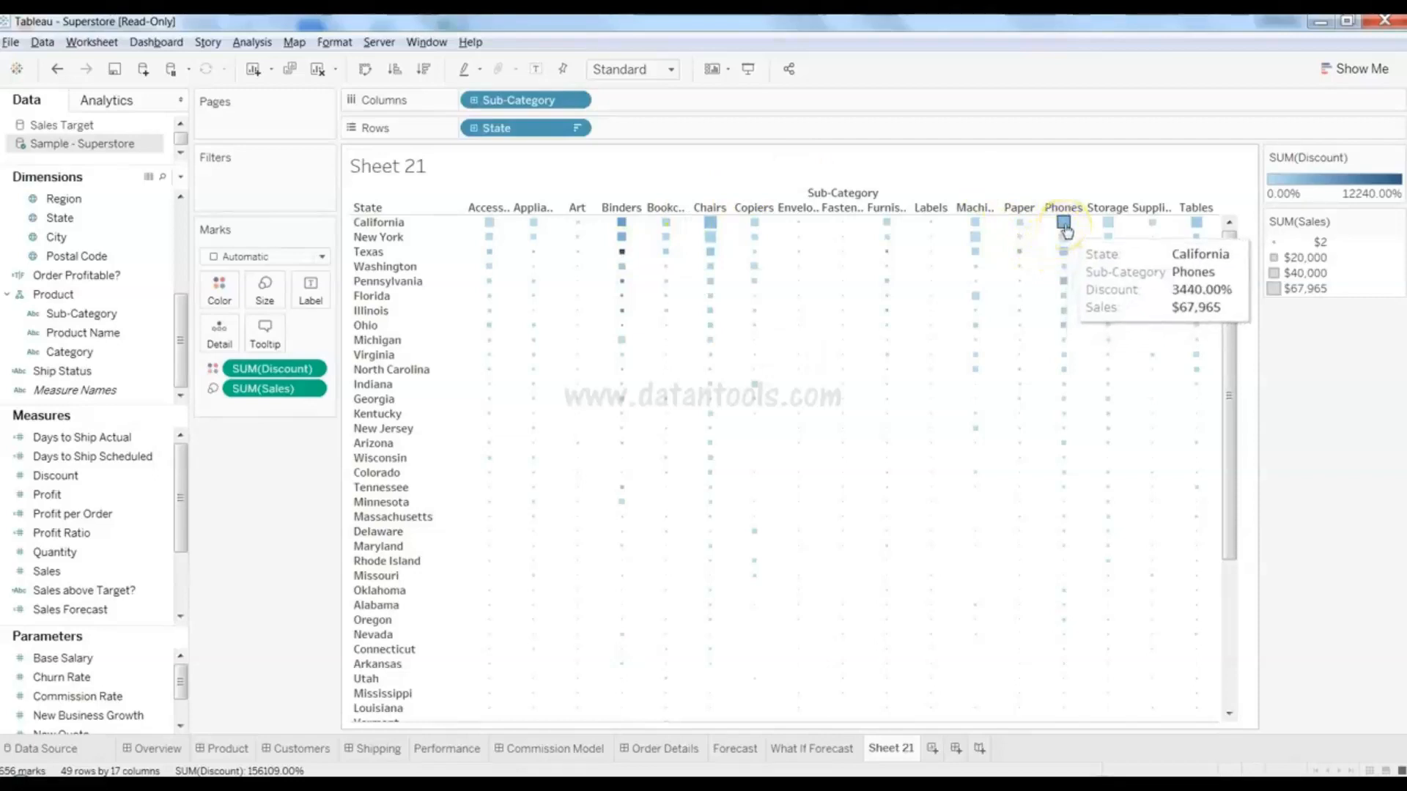
pyautogui.click(622, 254)
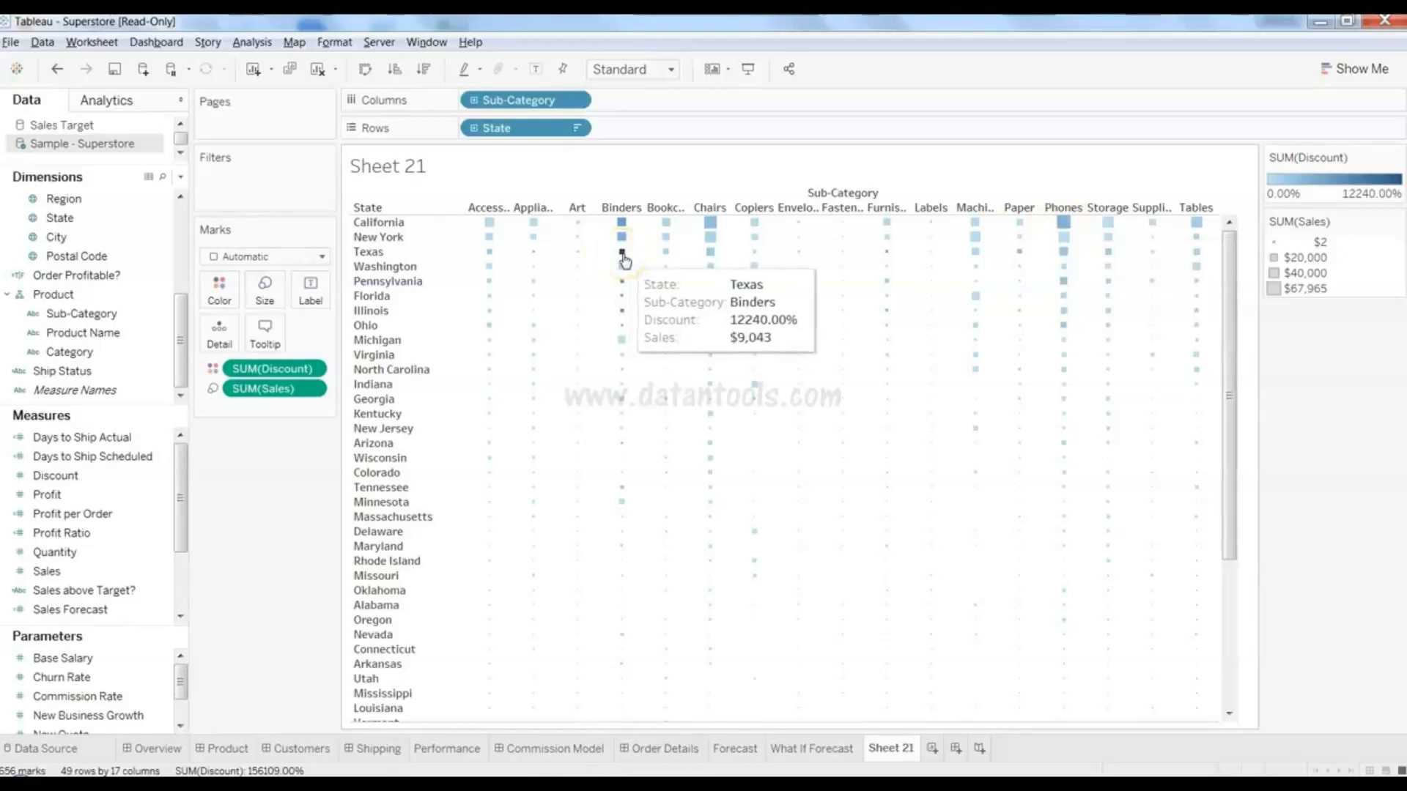
pyautogui.click(754, 476)
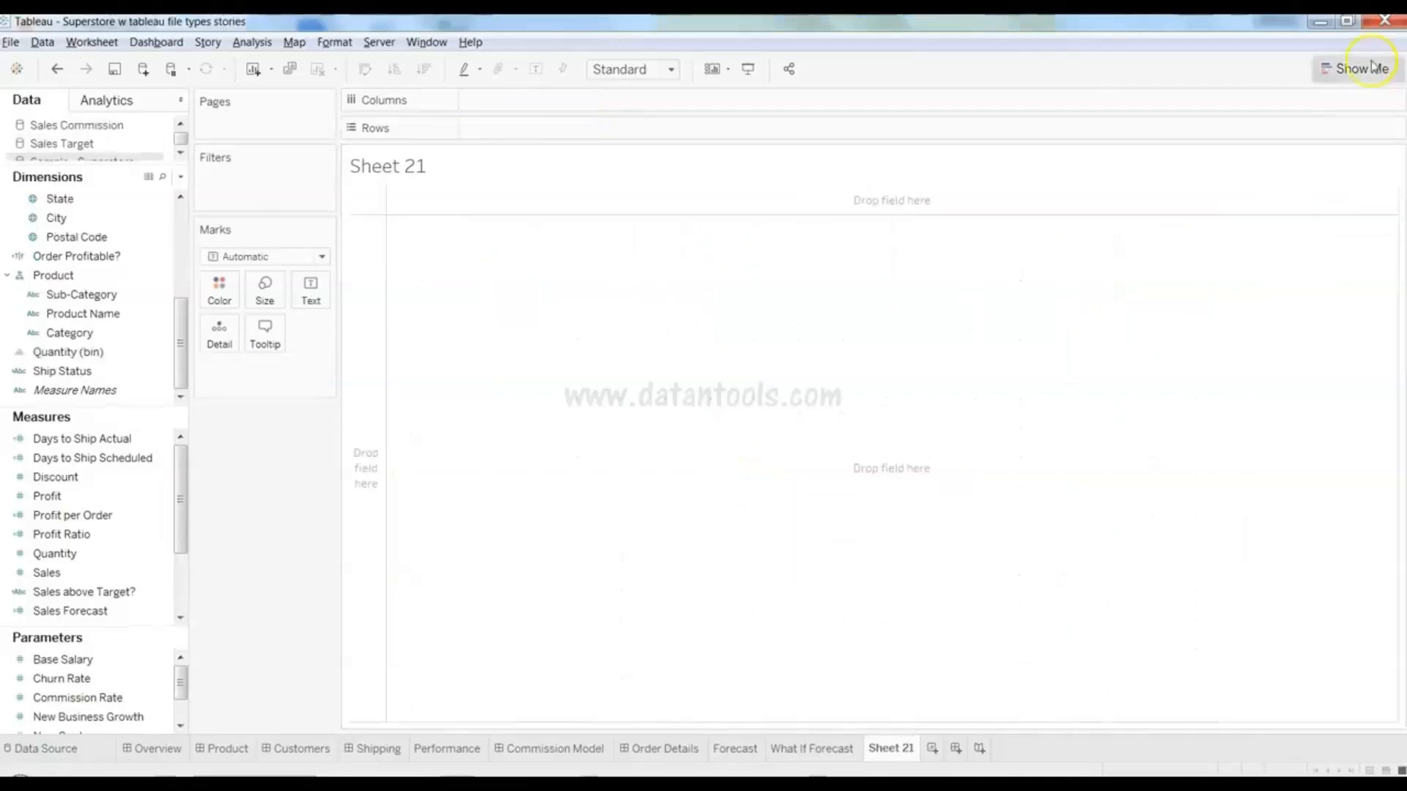
pyautogui.click(1355, 68)
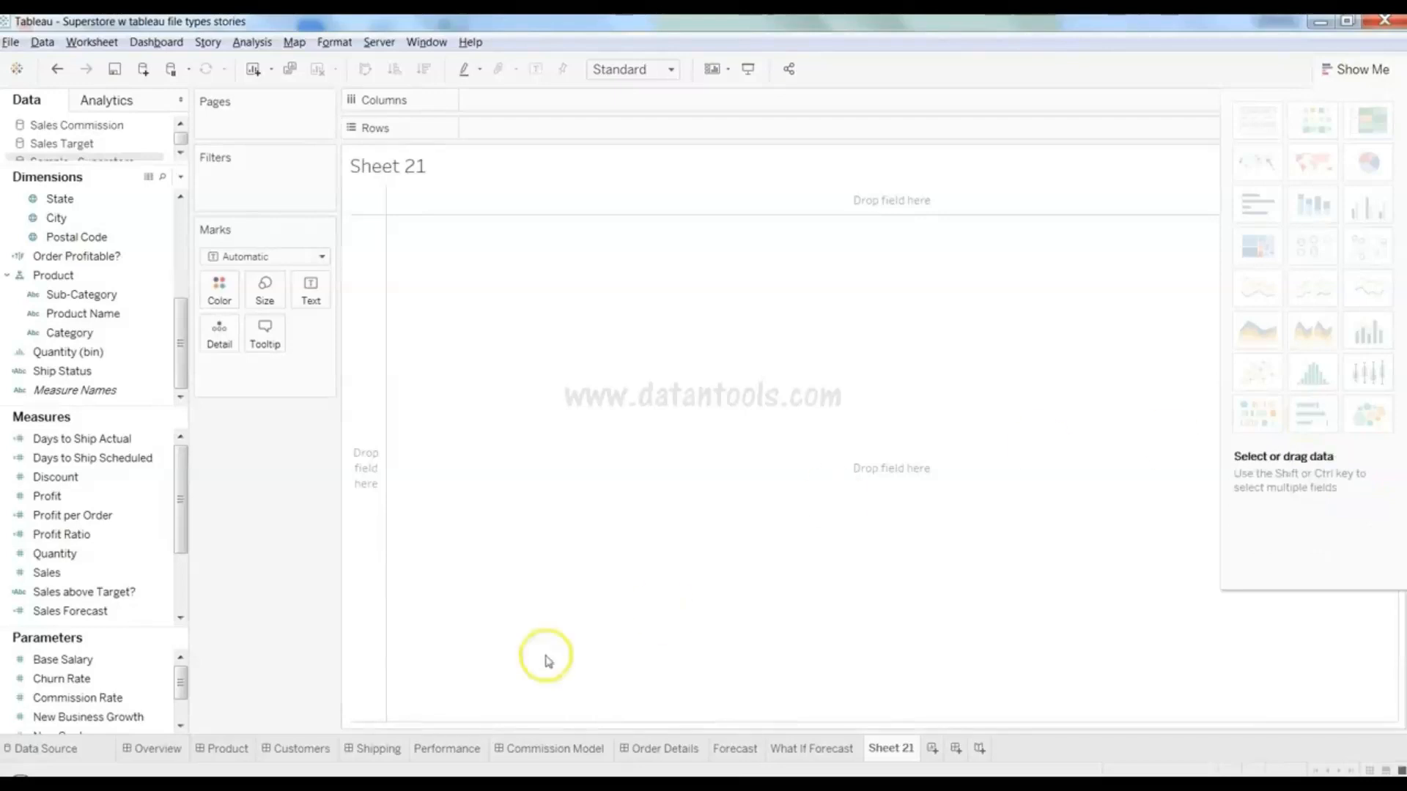
# - Build a bullet graph from Sales Forecast and Sales using Show Me
pyautogui.click(113, 614)
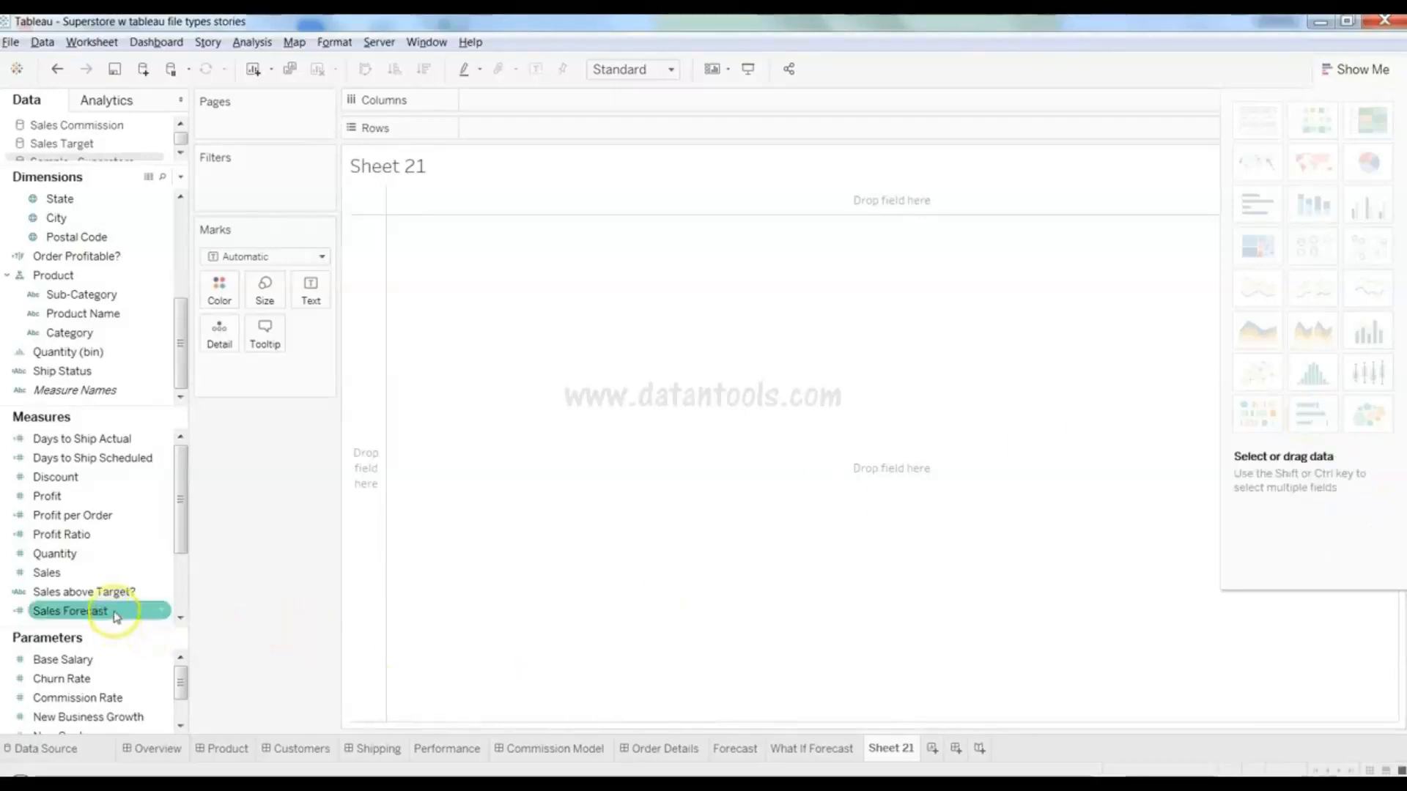
pyautogui.keyDown('ctrl'); pyautogui.click(121, 576); pyautogui.keyUp('ctrl')
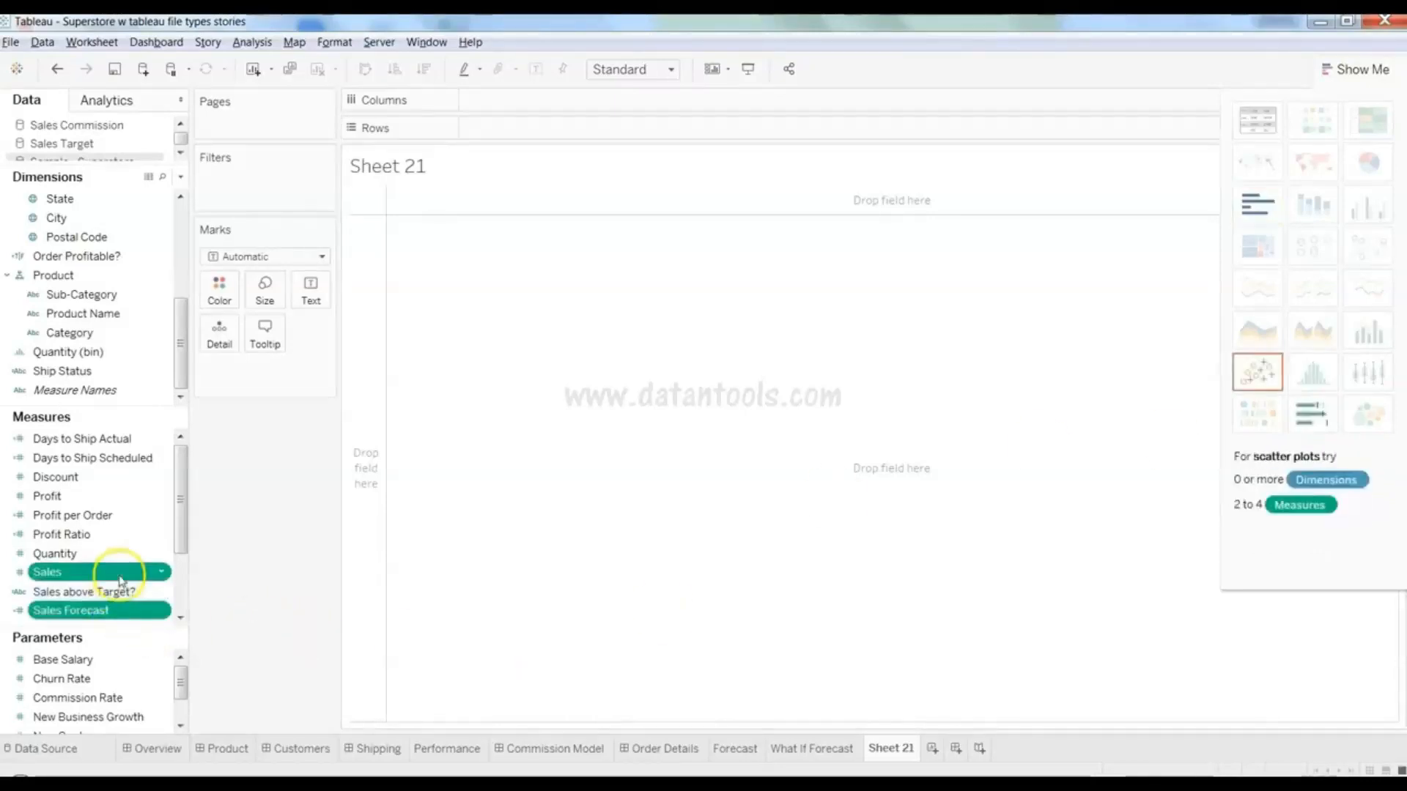
pyautogui.click(1314, 419)
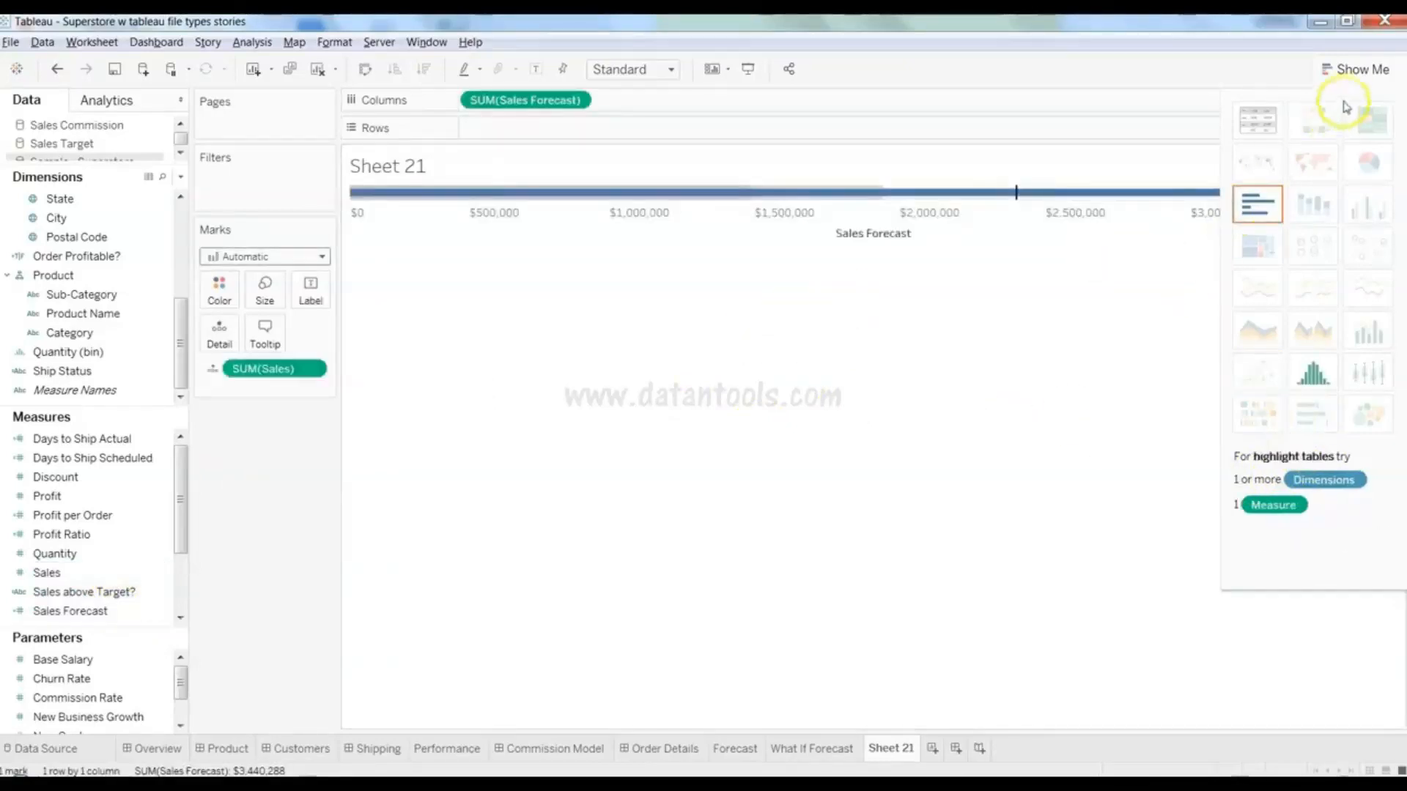
pyautogui.click(1354, 68)
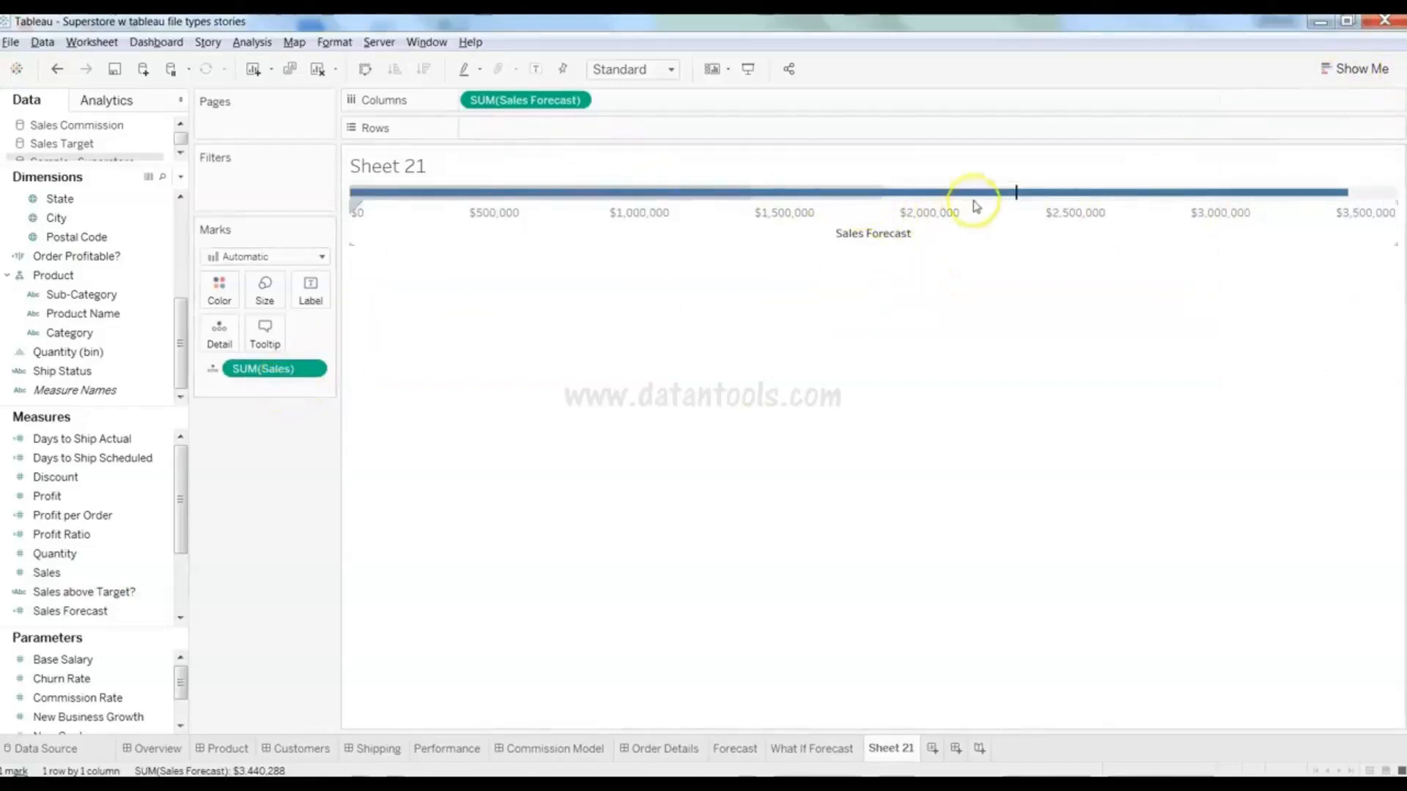
# - Move SUM(Sales) onto Columns and SUM(Sales Forecast) onto mark Detail
pyautogui.moveTo(1018, 199)
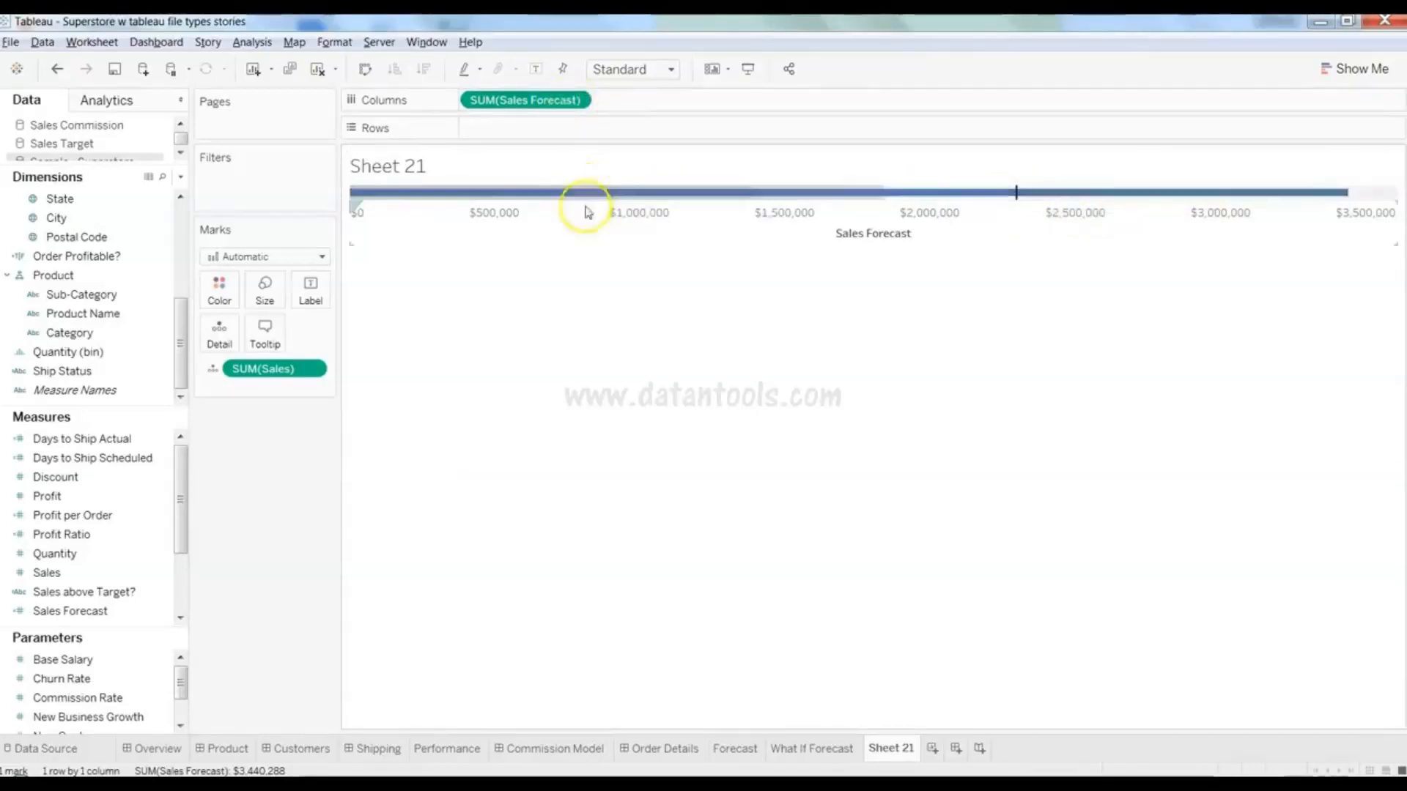
pyautogui.moveTo(274, 381); pyautogui.dragTo(644, 106)
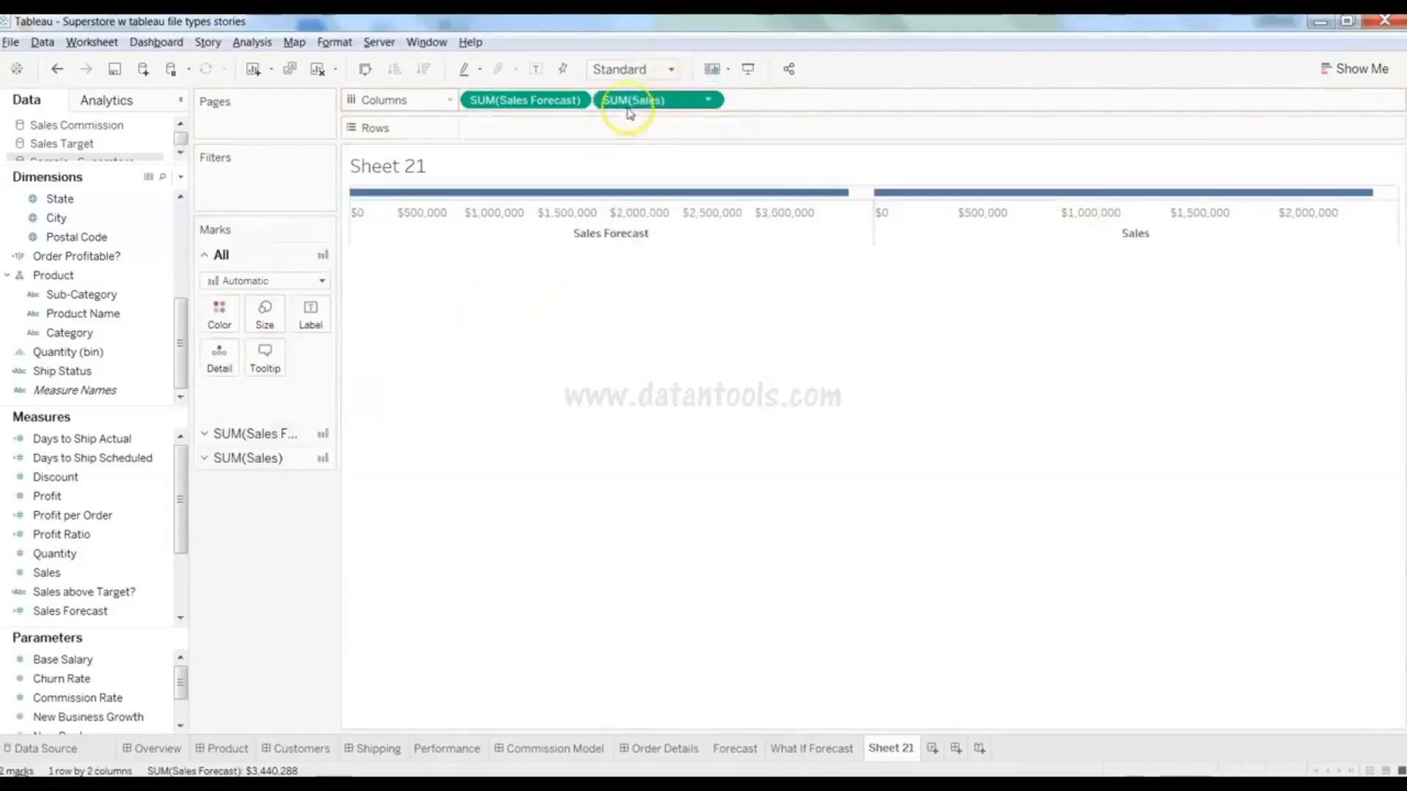
pyautogui.moveTo(557, 106); pyautogui.dragTo(231, 364)
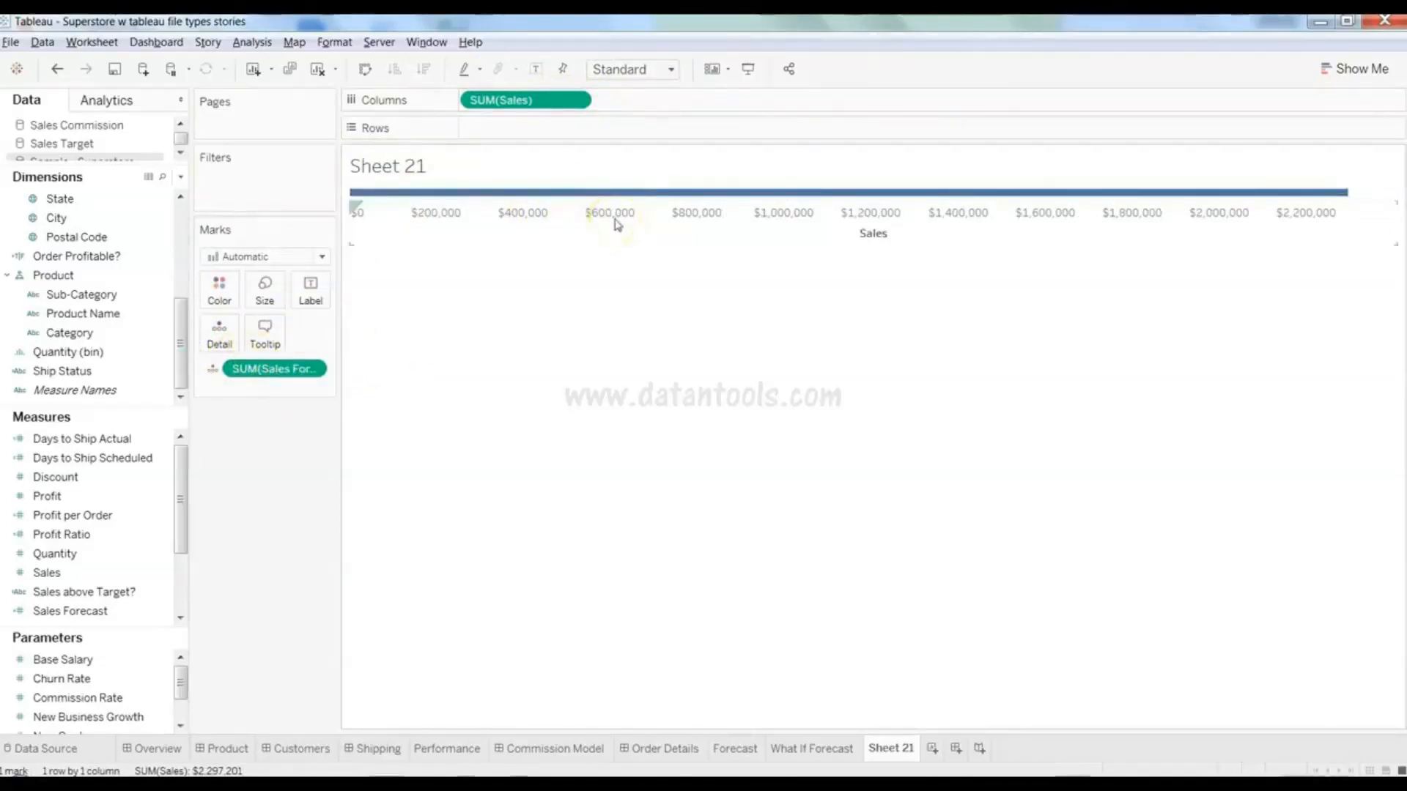
pyautogui.moveTo(685, 196)
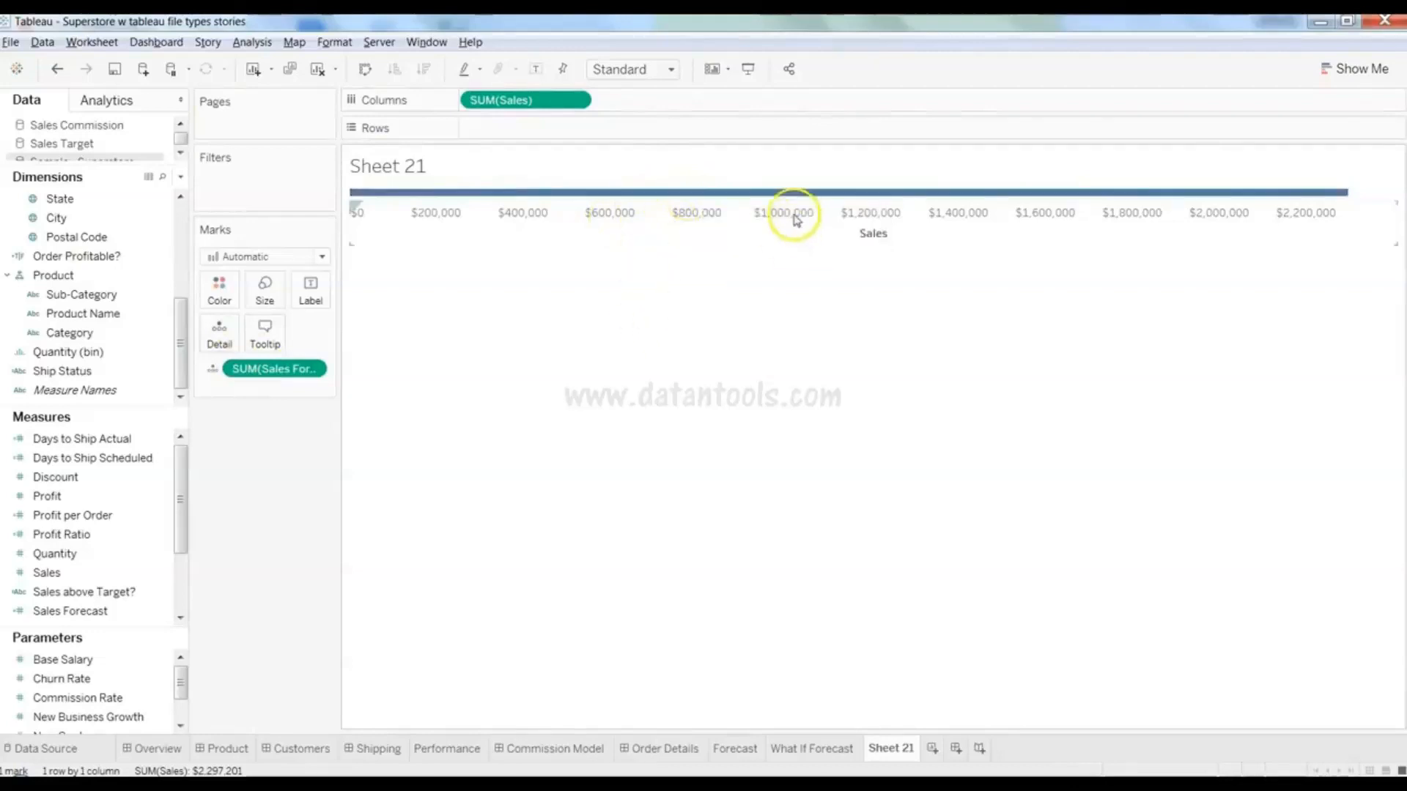
# - Add an unlabelled per-cell reference line at SUM(Sales Forecast) to the Sales axis
pyautogui.rightClick(795, 217)
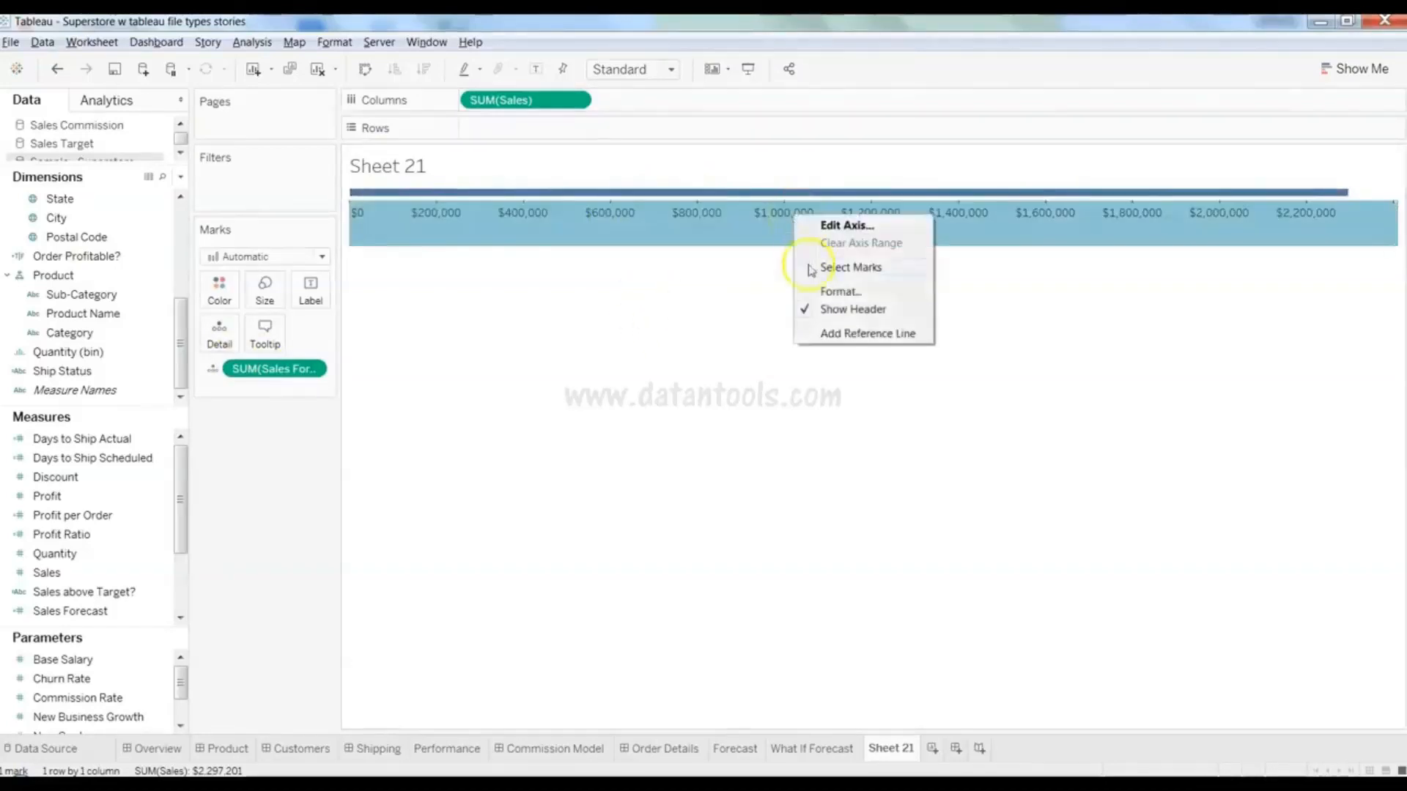
pyautogui.click(834, 335)
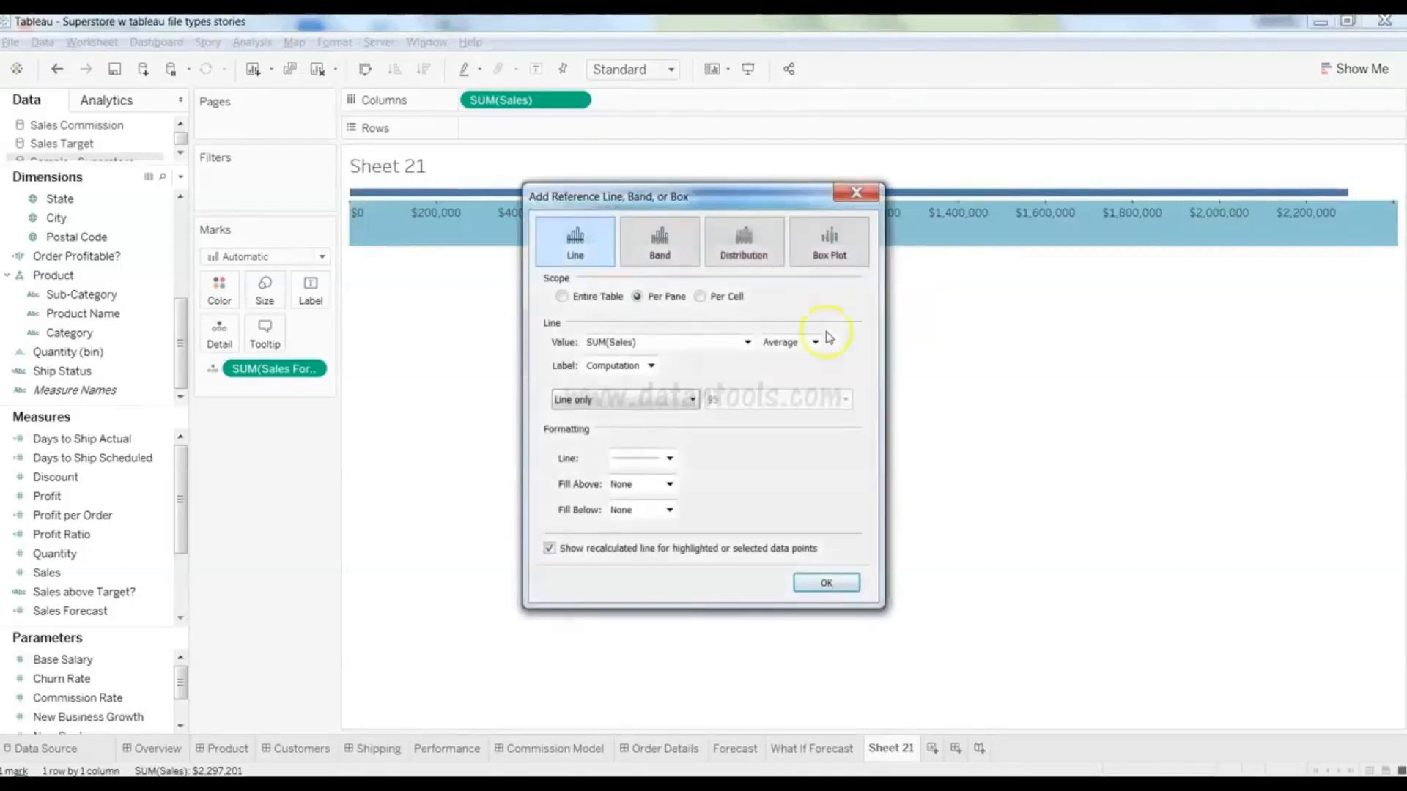
pyautogui.click(706, 341)
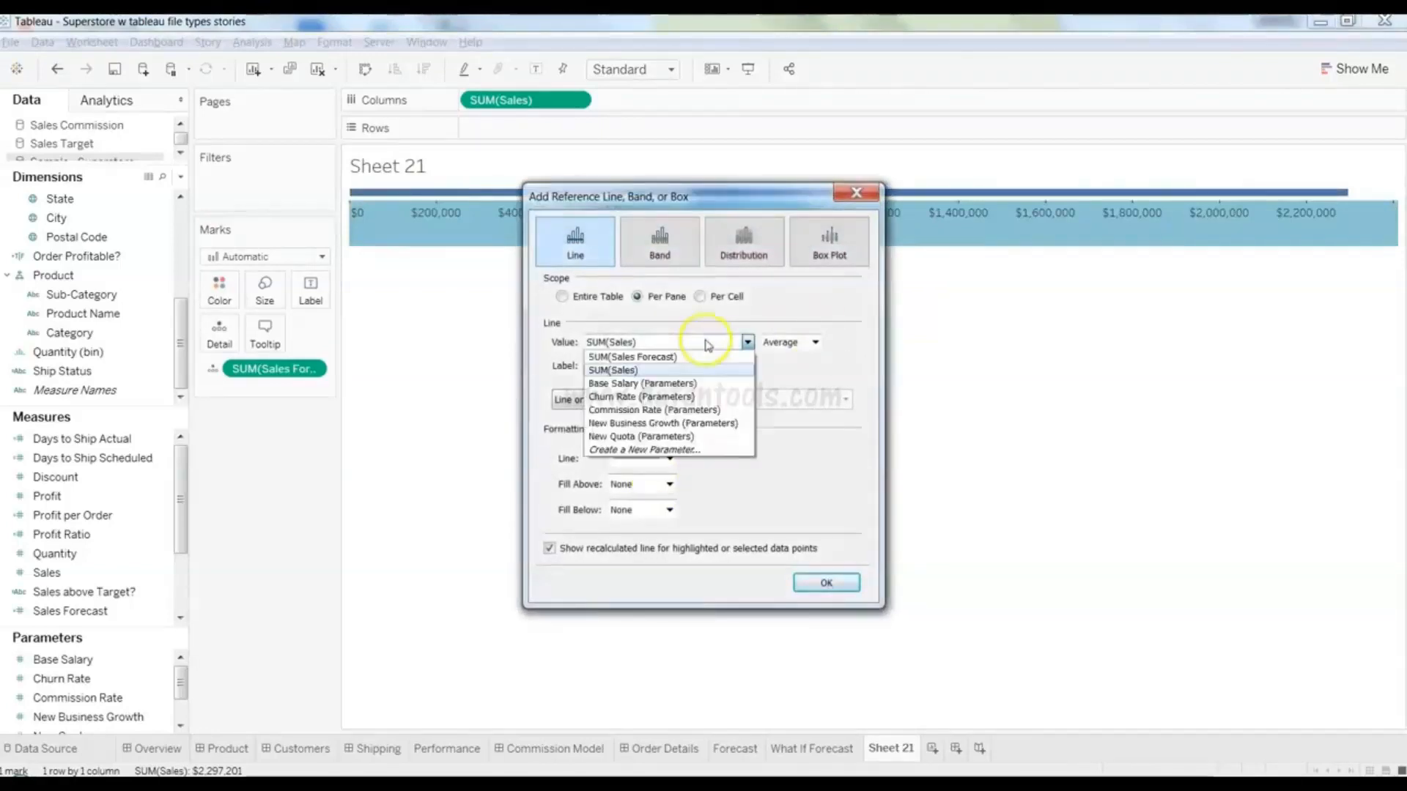
pyautogui.click(692, 357)
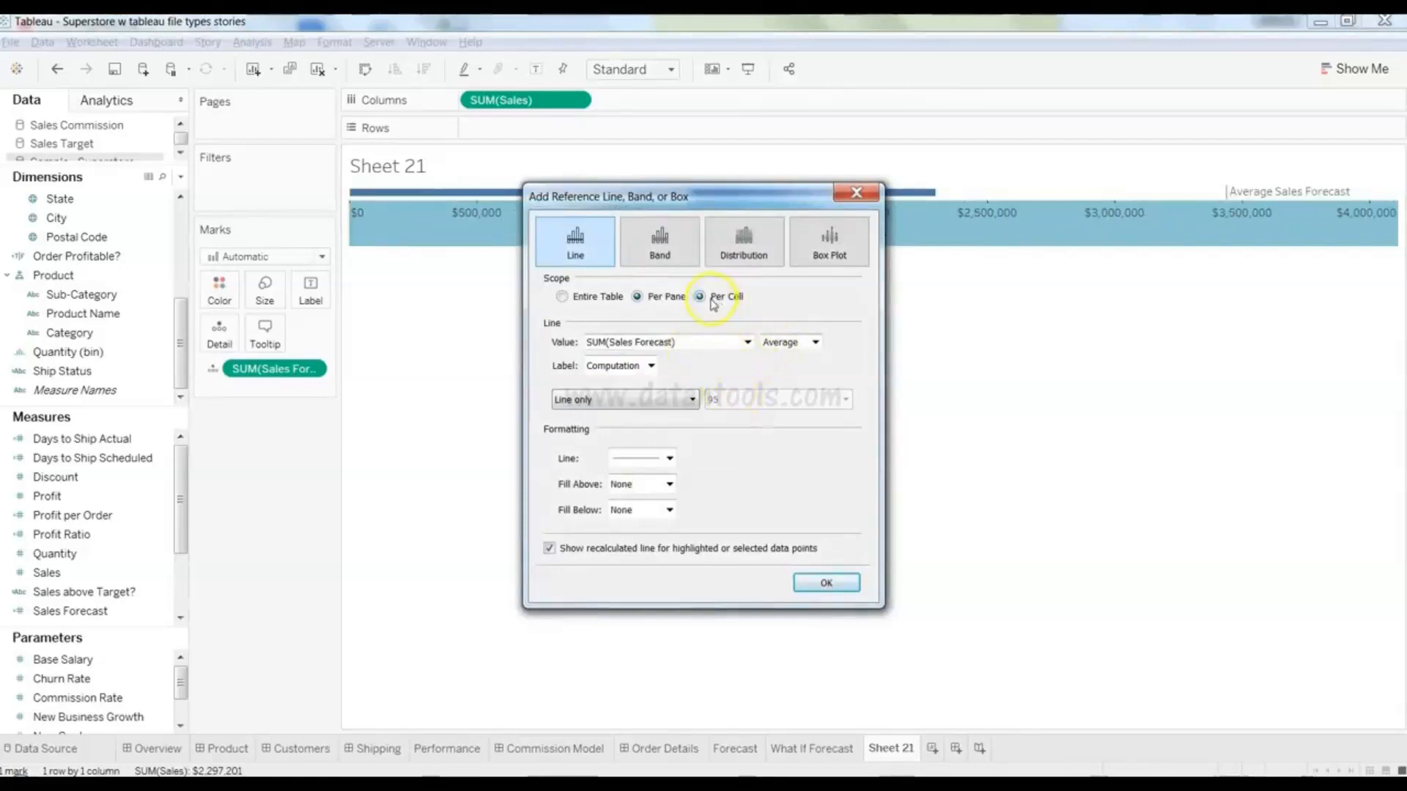
pyautogui.click(791, 342)
pyautogui.click(790, 367)
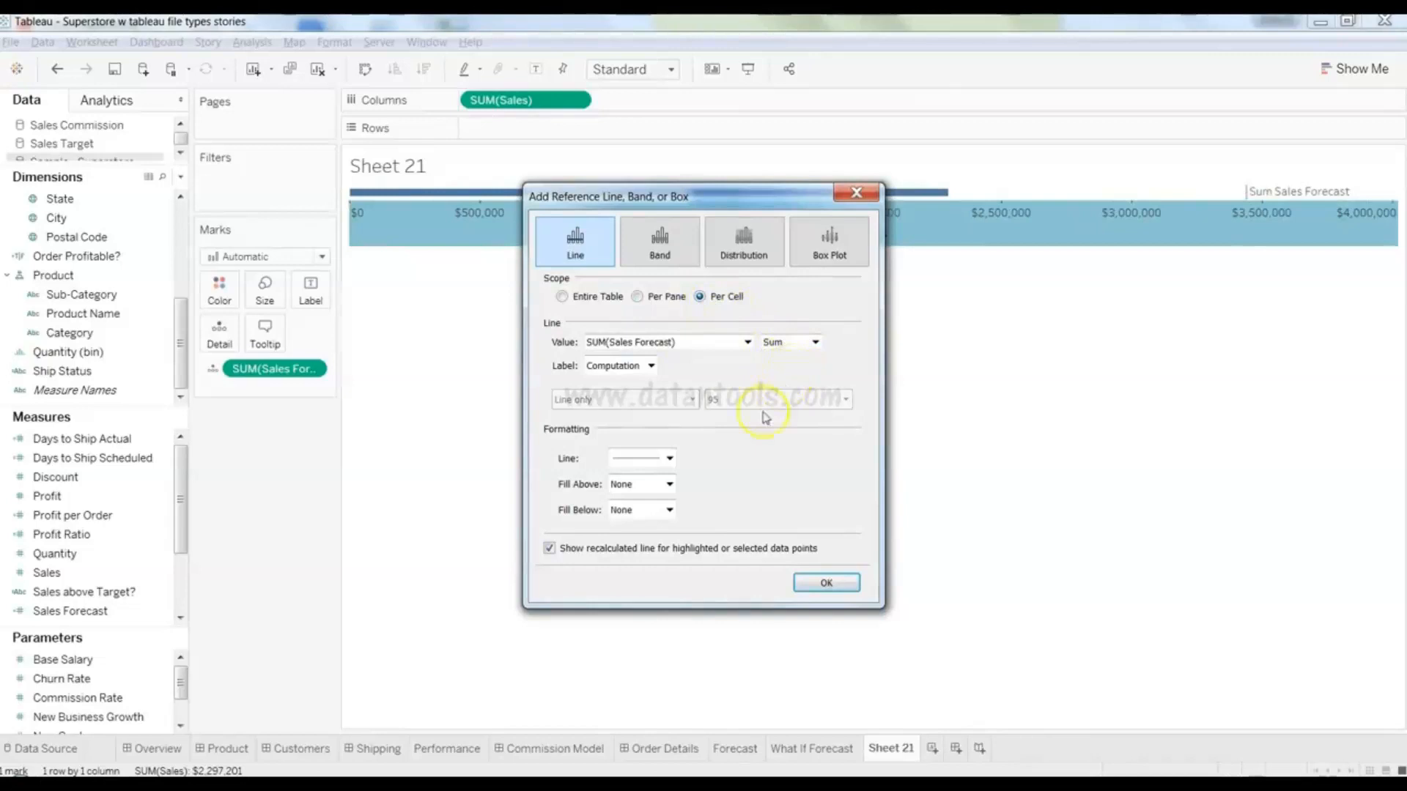
pyautogui.click(649, 365)
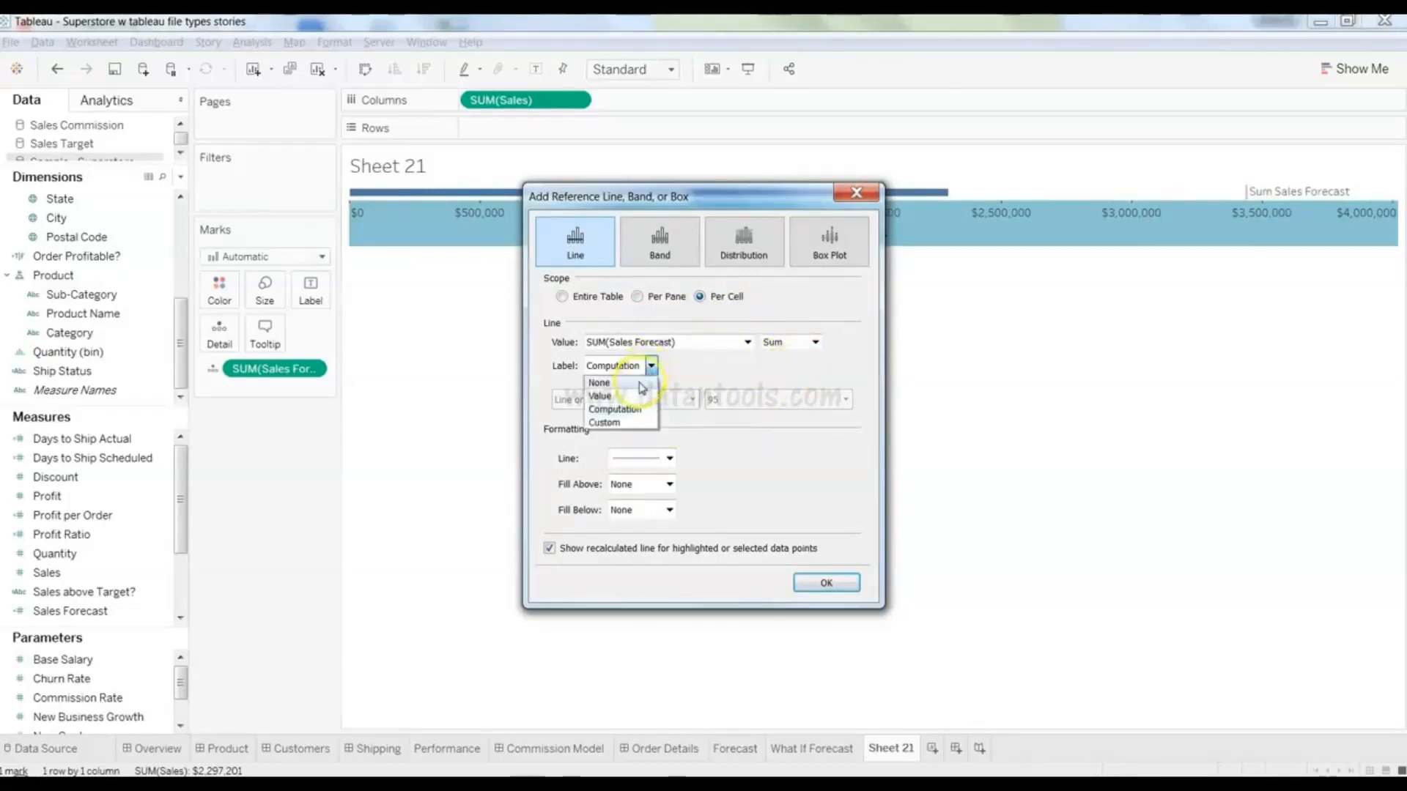
pyautogui.click(643, 378)
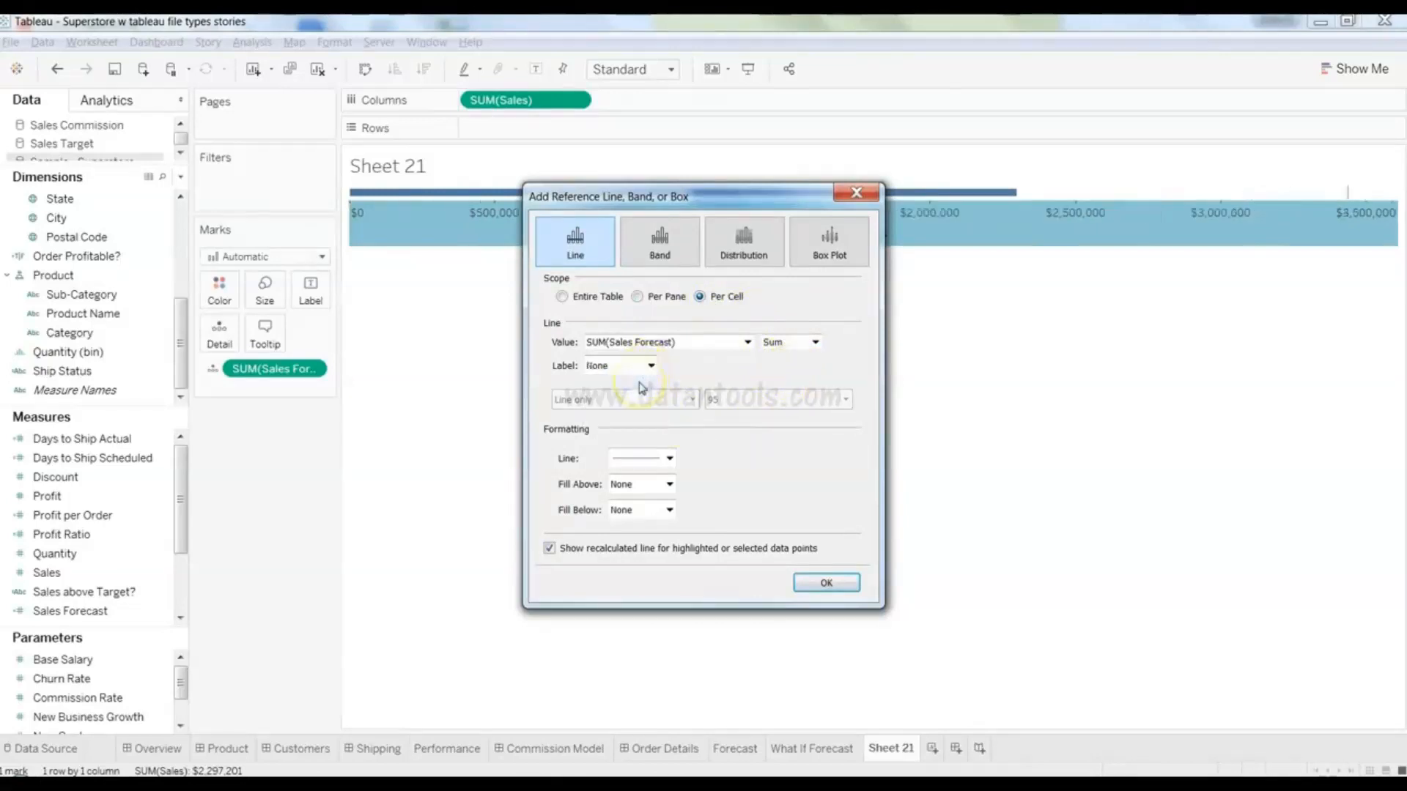
pyautogui.click(826, 583)
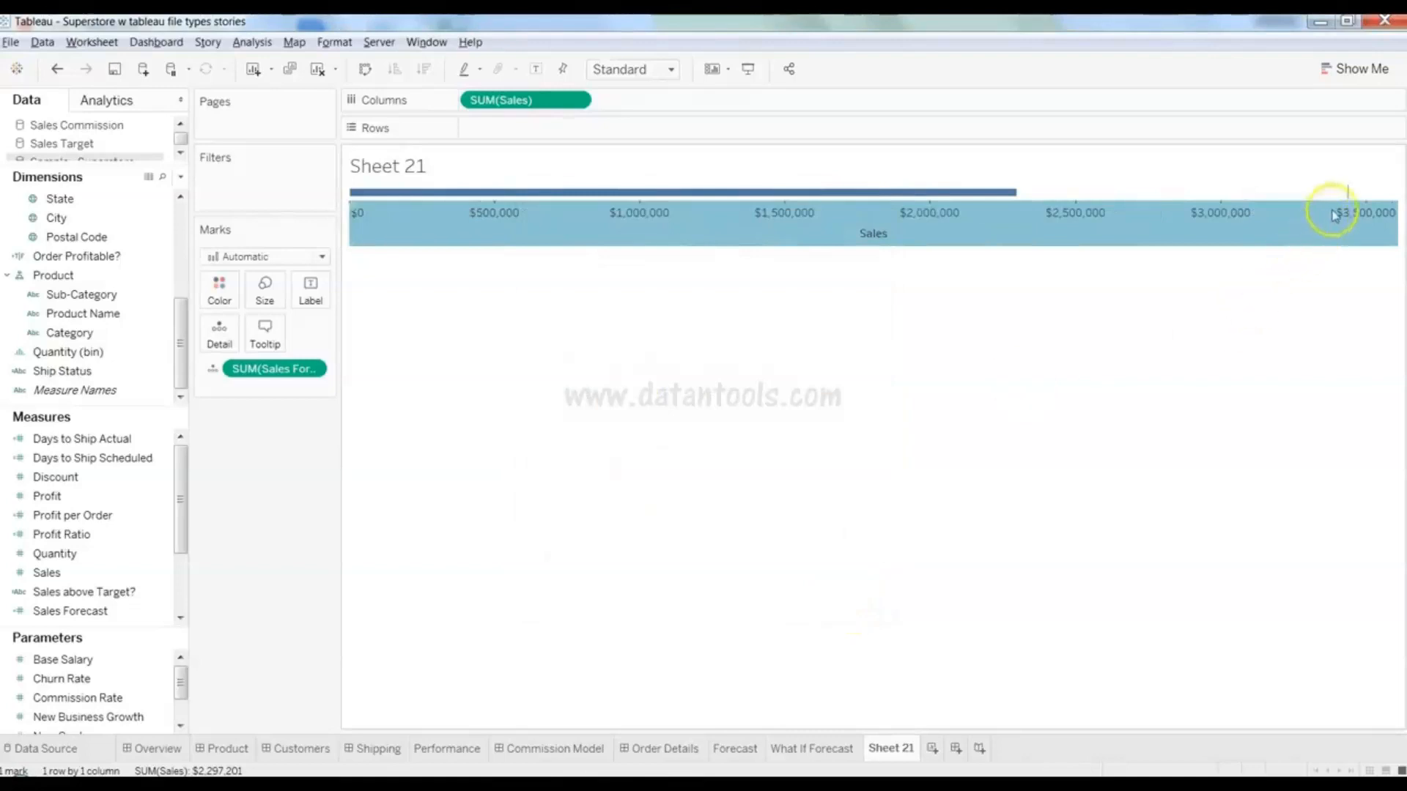
pyautogui.moveTo(1350, 198)
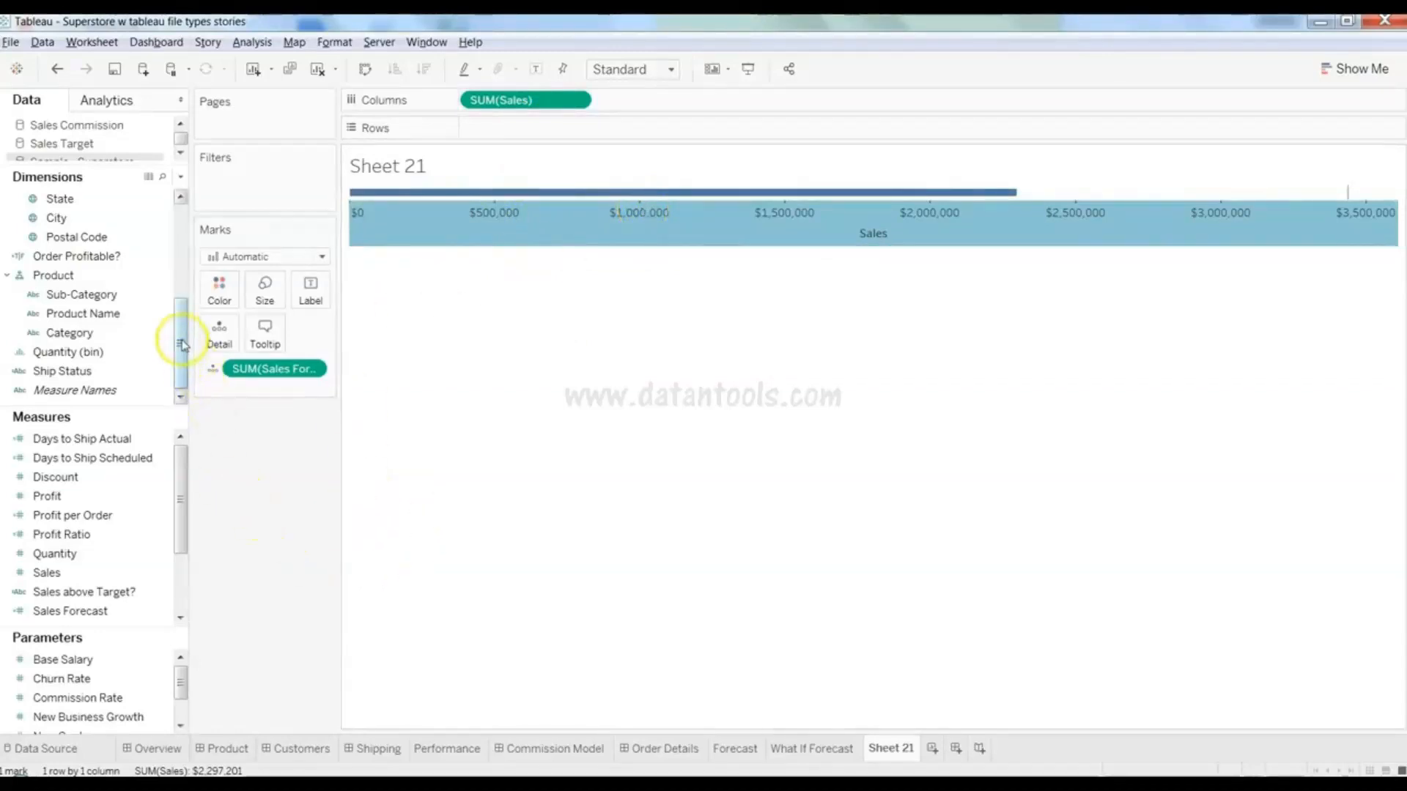
# - Put Sub-Category on Rows to get 17 Sales bars, each with its Sales Forecast line
pyautogui.click(135, 298)
pyautogui.moveTo(136, 300); pyautogui.dragTo(572, 140)
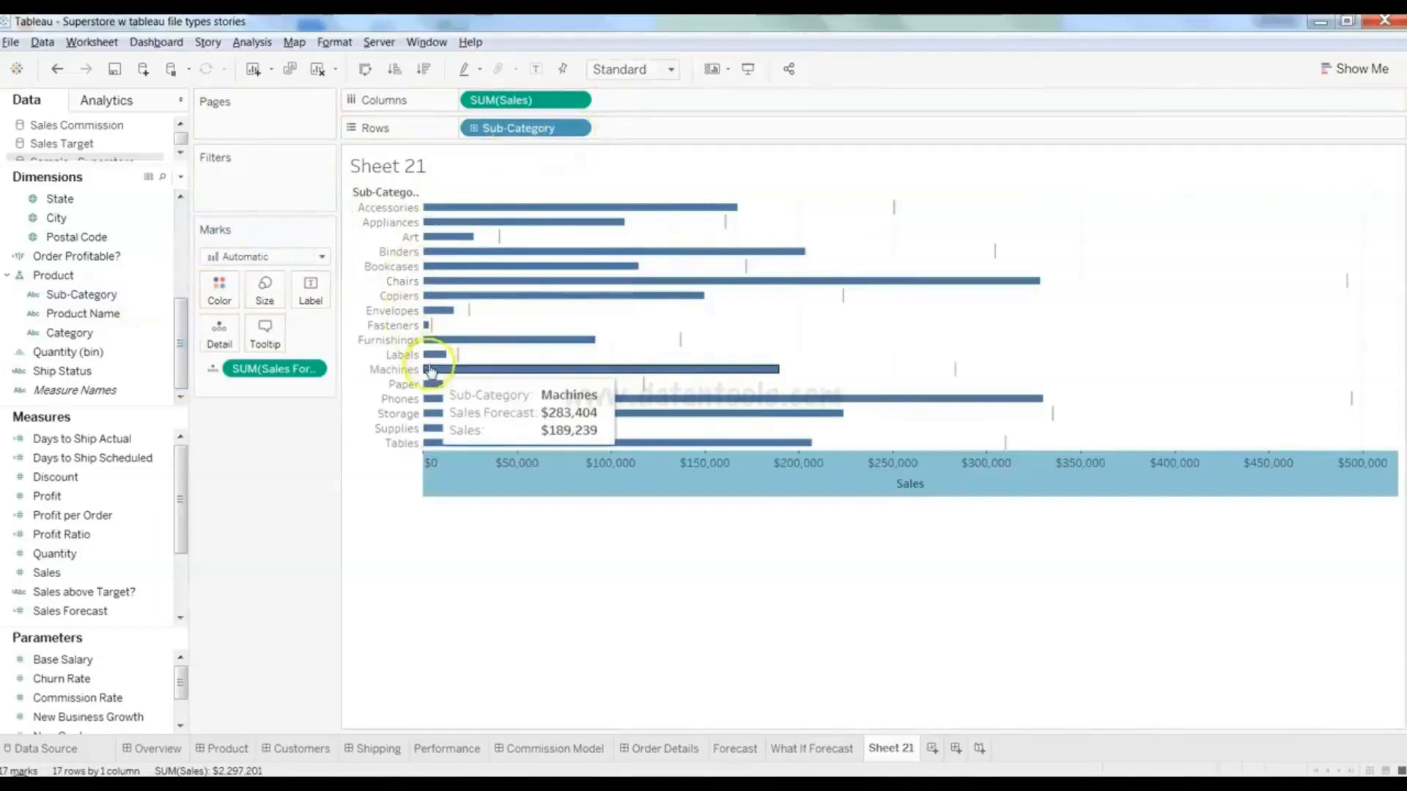
pyautogui.moveTo(570, 224)
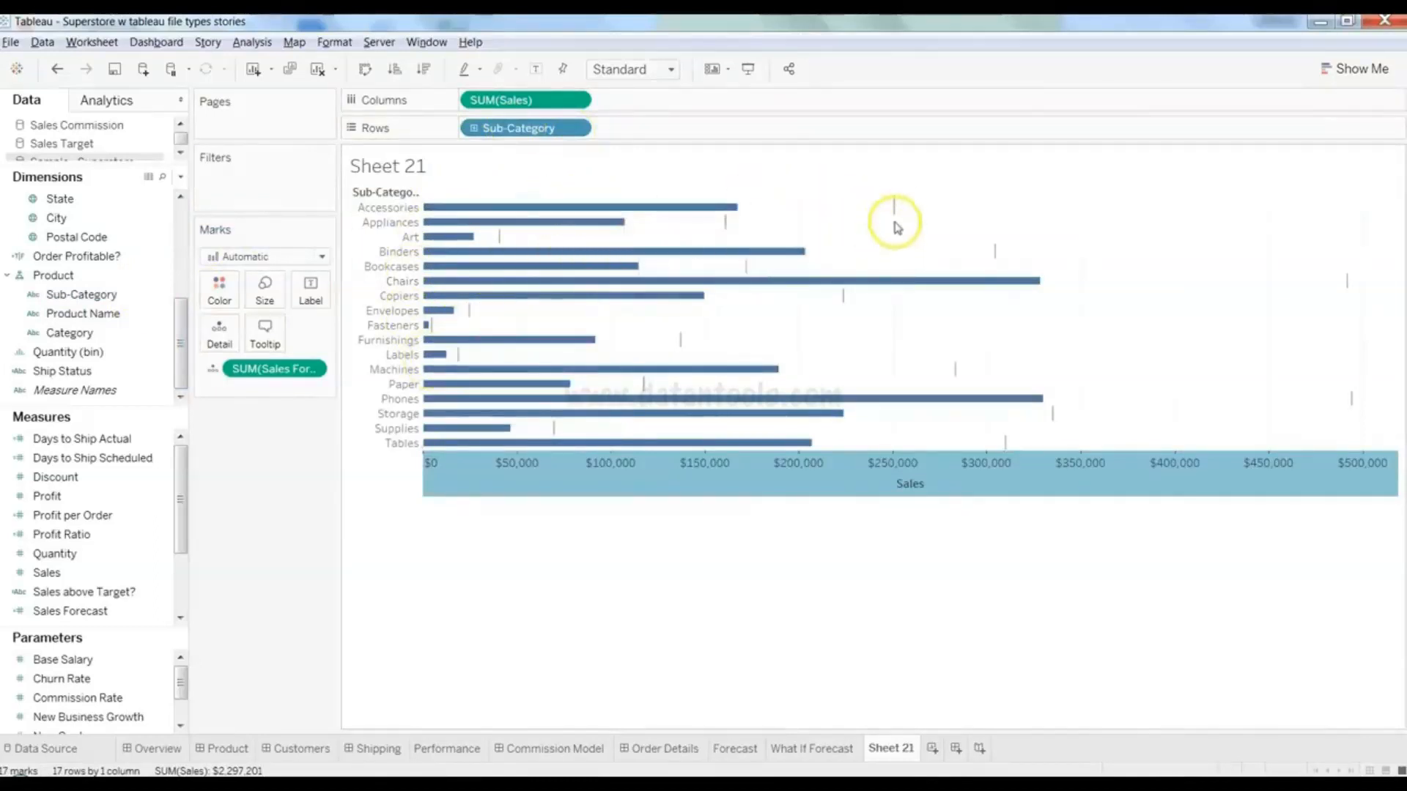
pyautogui.moveTo(895, 214)
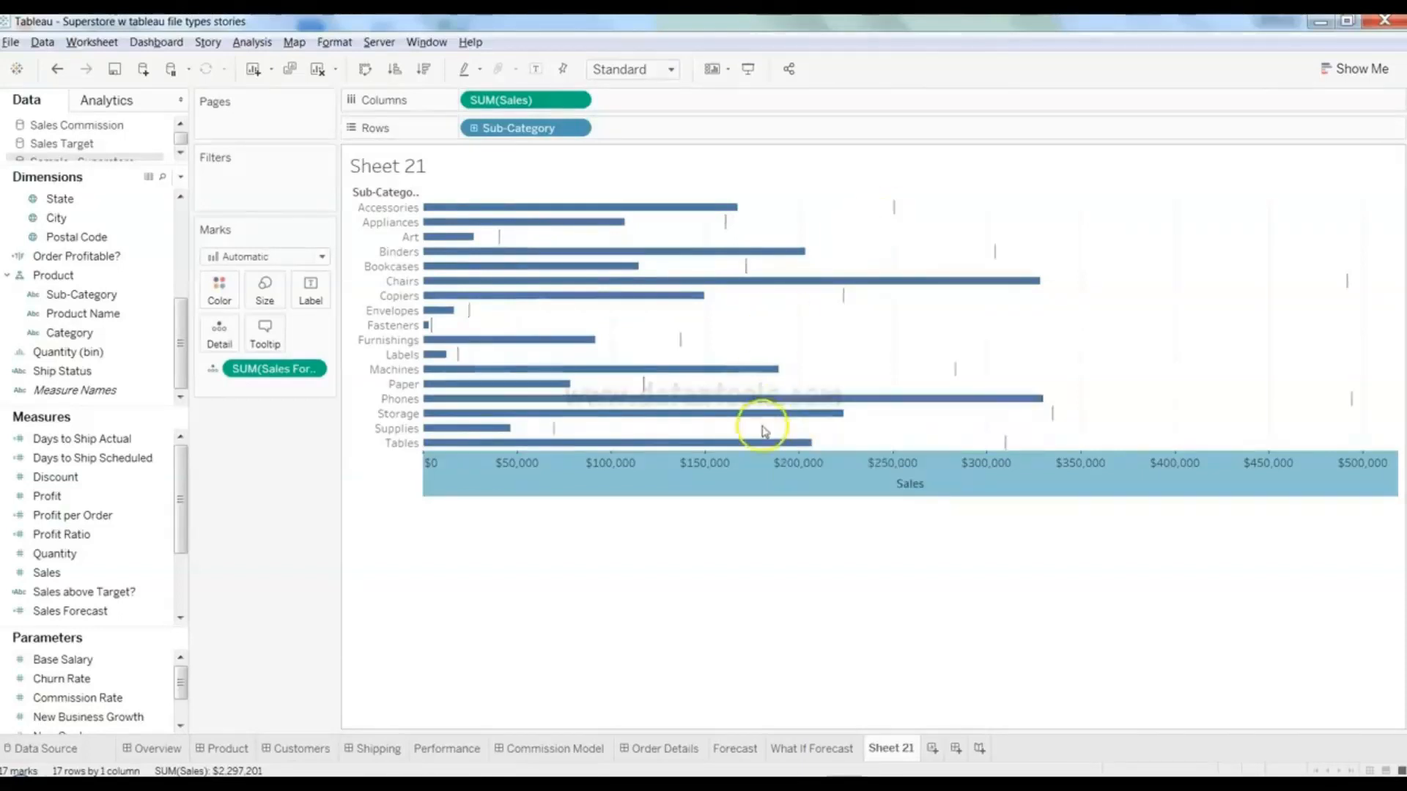
pyautogui.moveTo(1348, 281)
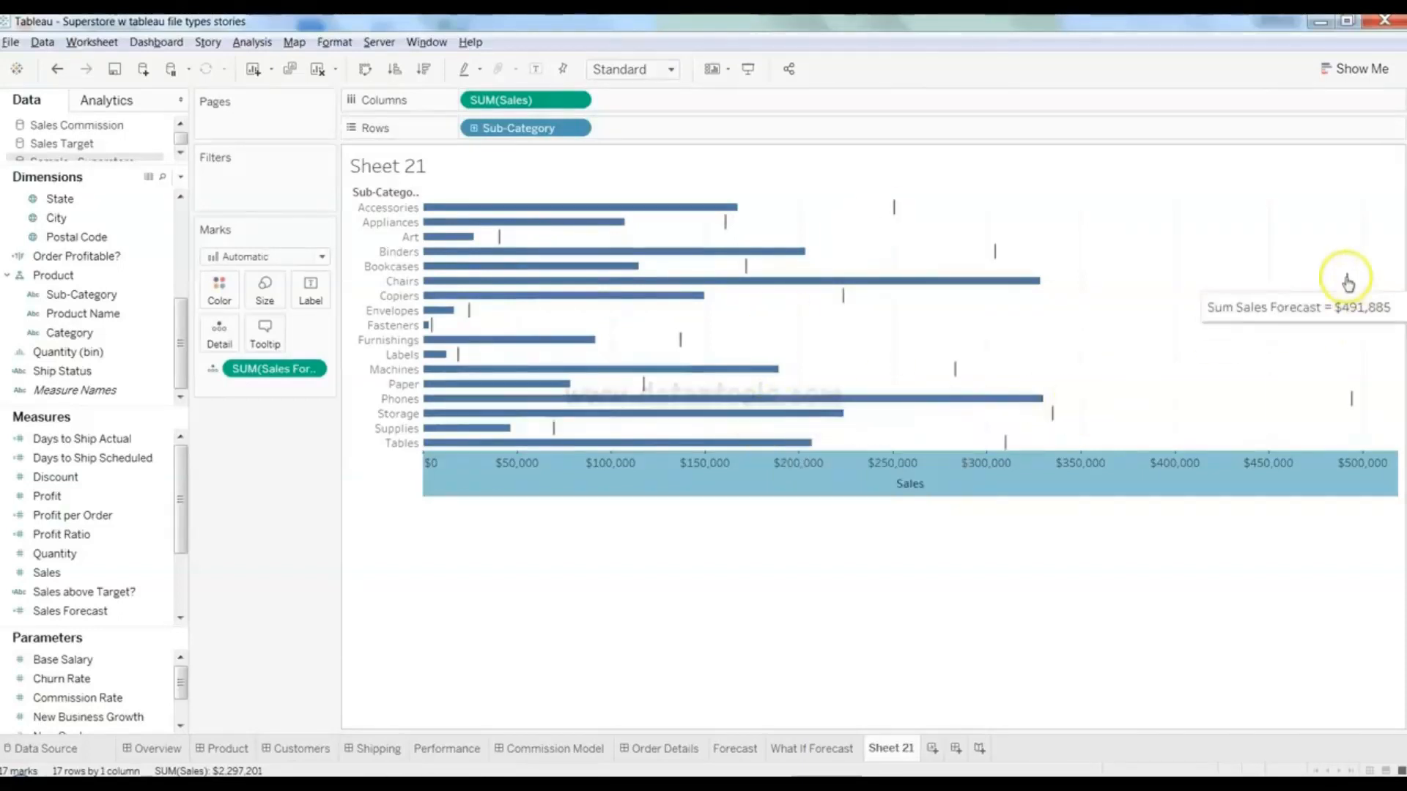
pyautogui.moveTo(959, 285)
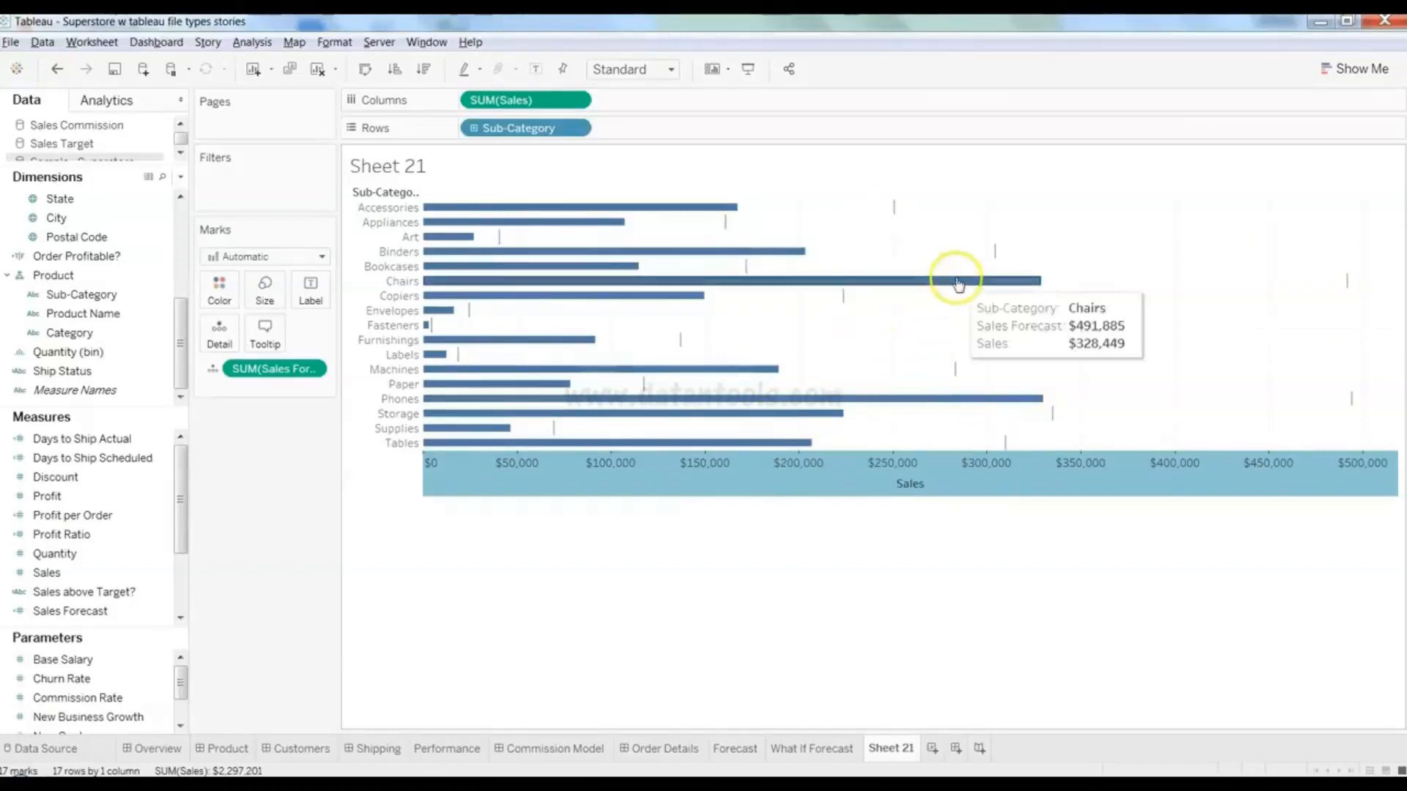
pyautogui.moveTo(981, 460)
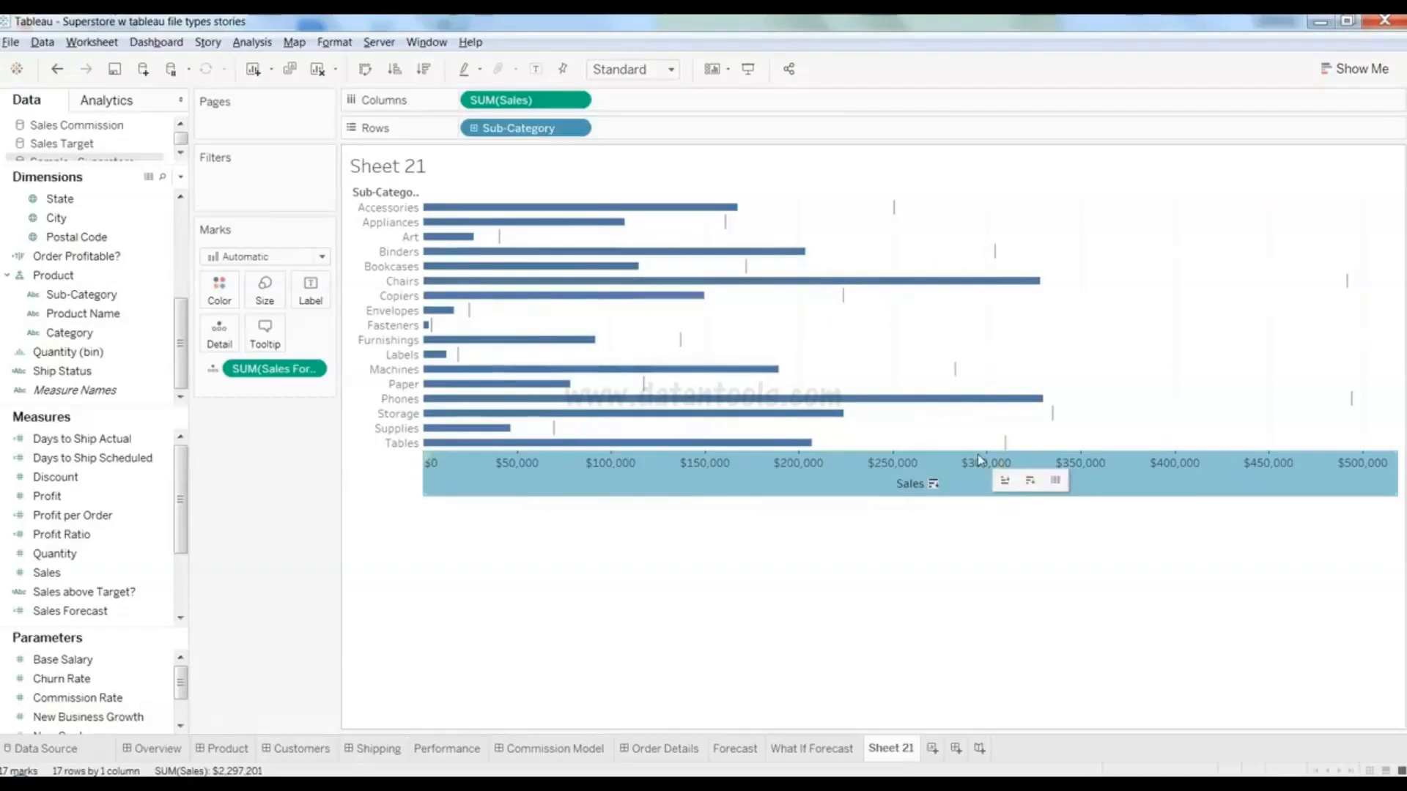
pyautogui.click(785, 539)
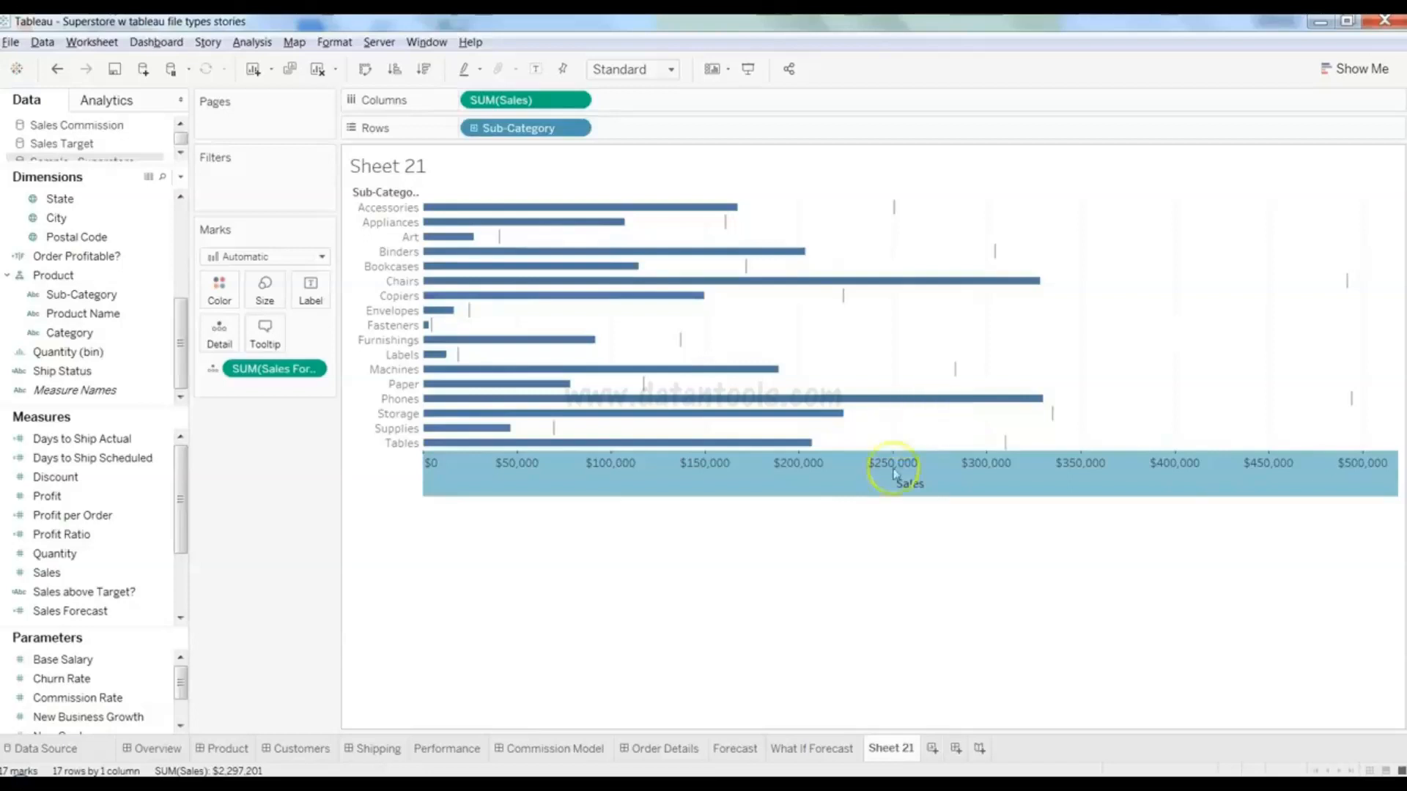
pyautogui.click(1356, 68)
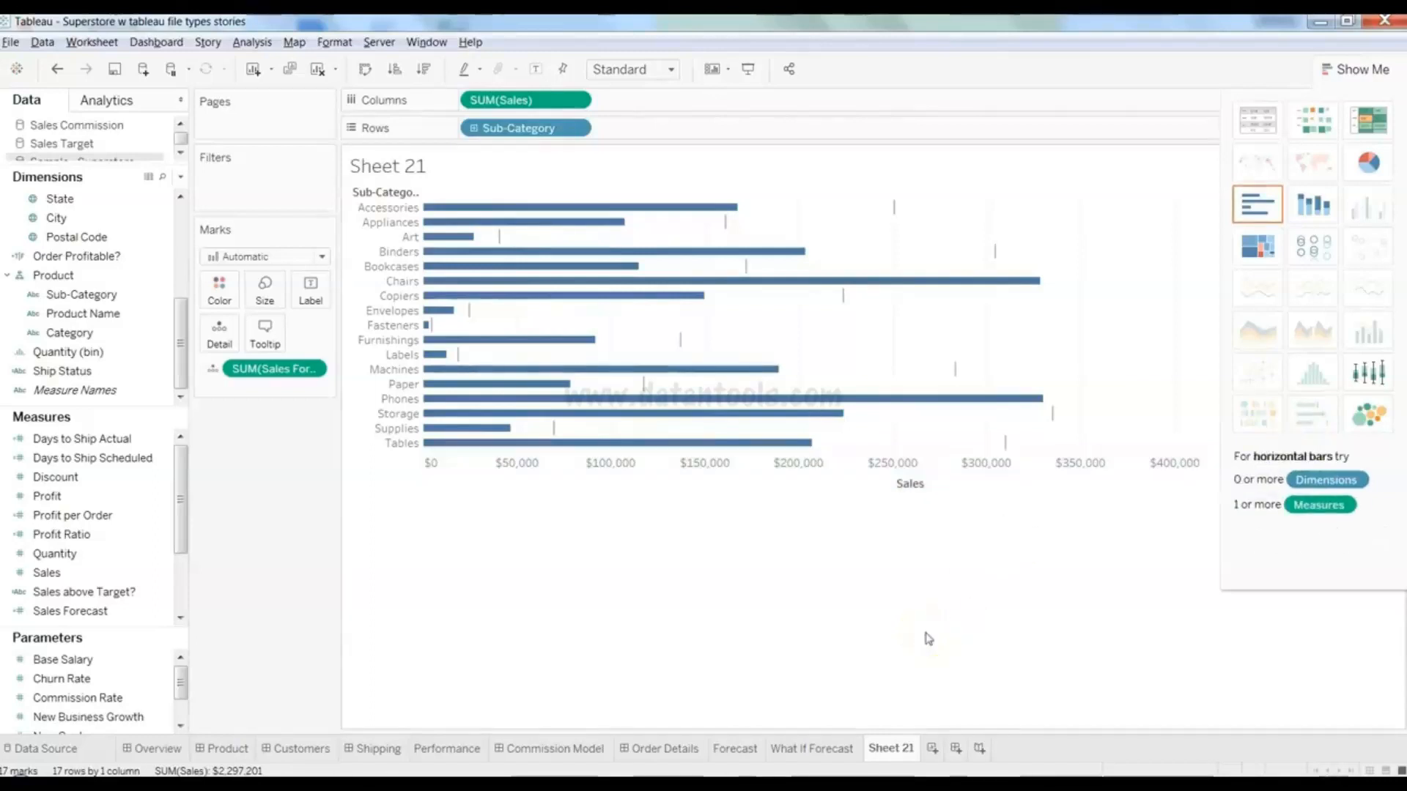
pyautogui.click(1357, 69)
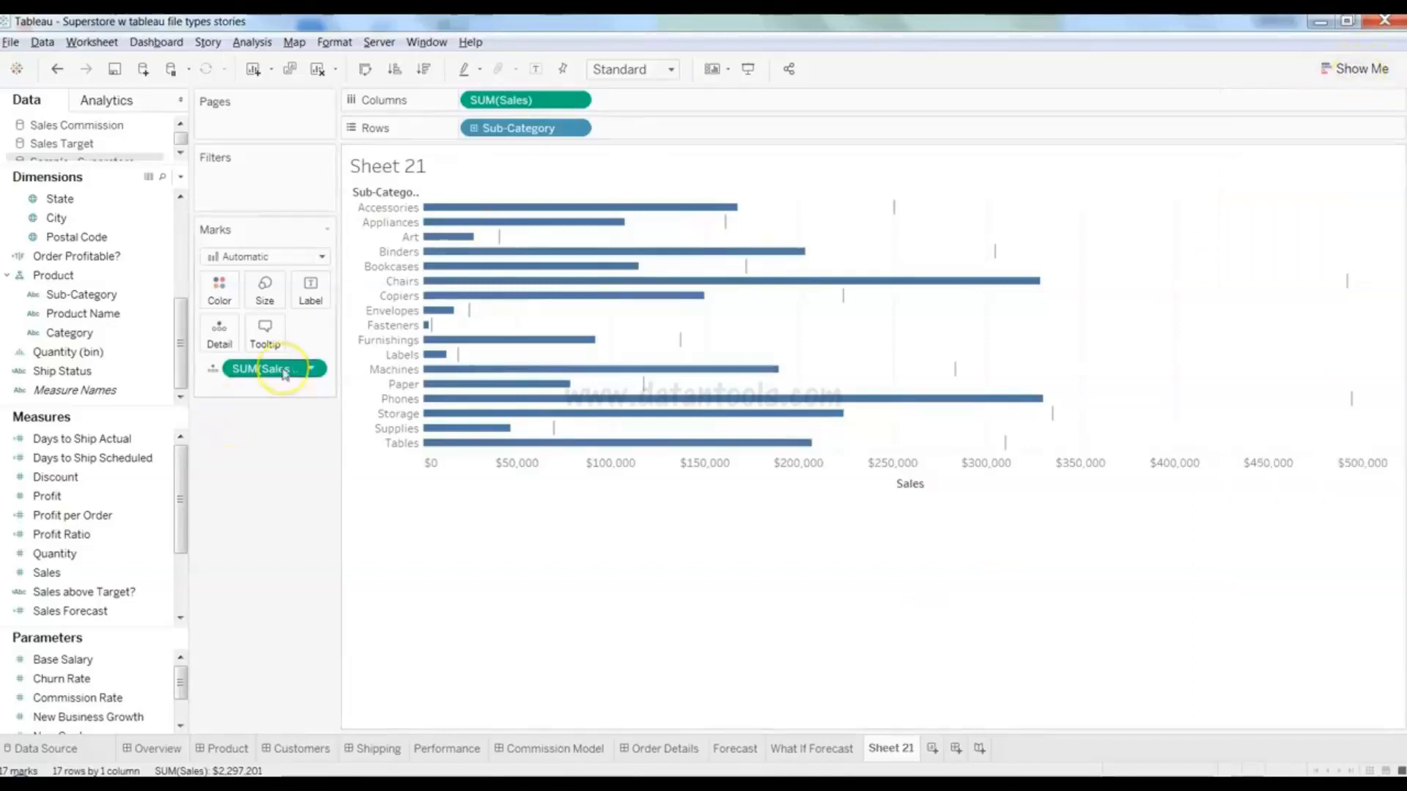
# - Remove Sales Forecast, Sub-Category and Sales from the shelves to empty the view
pyautogui.moveTo(284, 373); pyautogui.dragTo(135, 466)
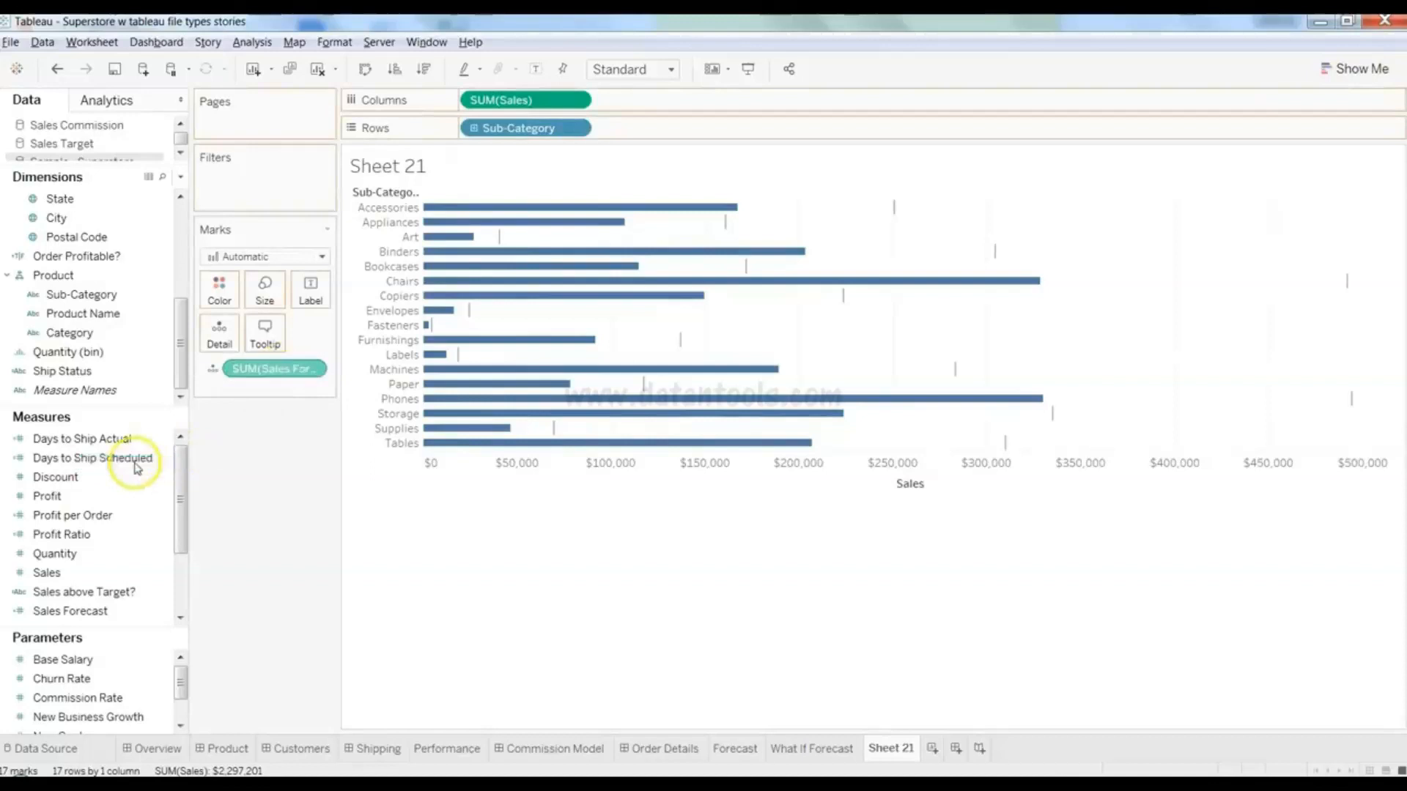
pyautogui.moveTo(511, 130); pyautogui.dragTo(111, 483)
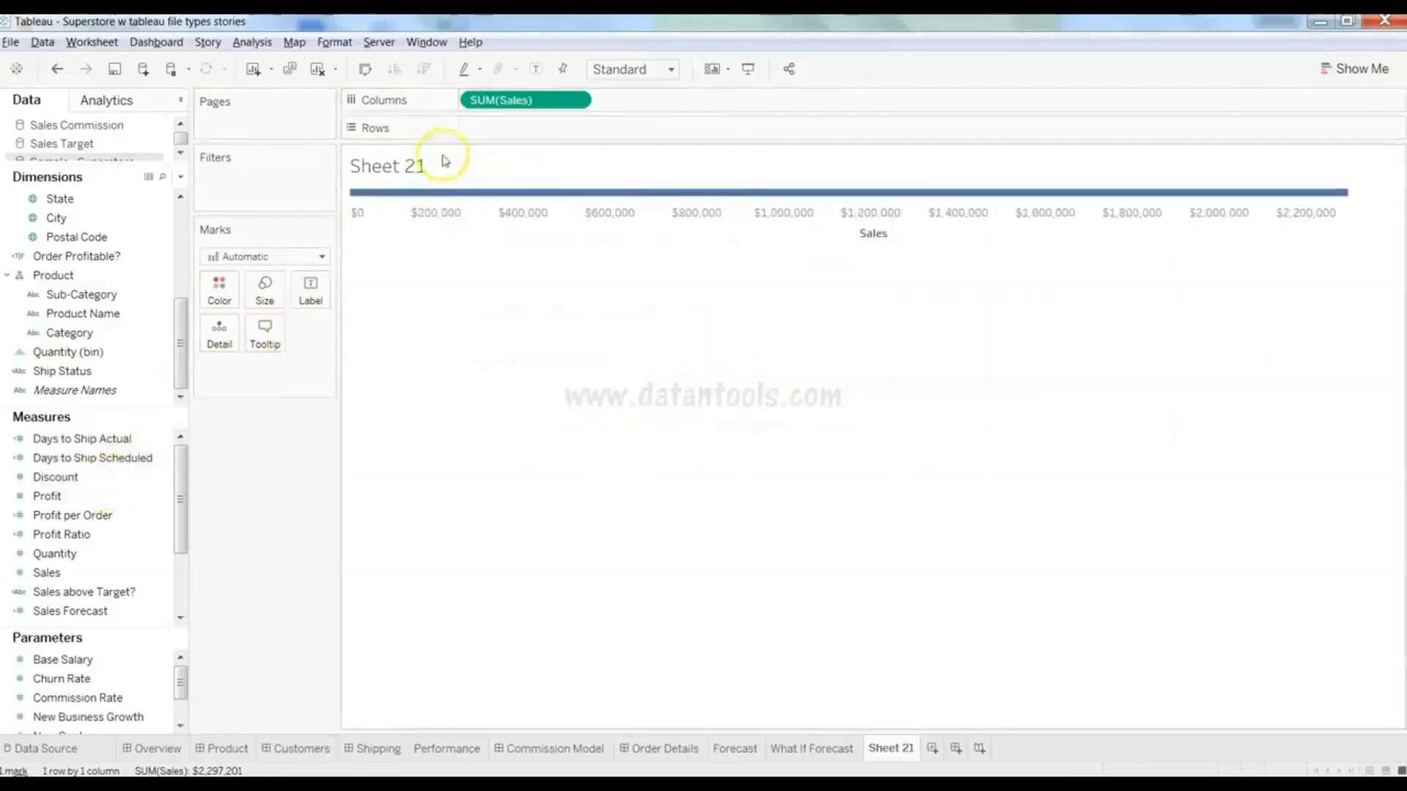
pyautogui.moveTo(462, 138); pyautogui.dragTo(140, 533)
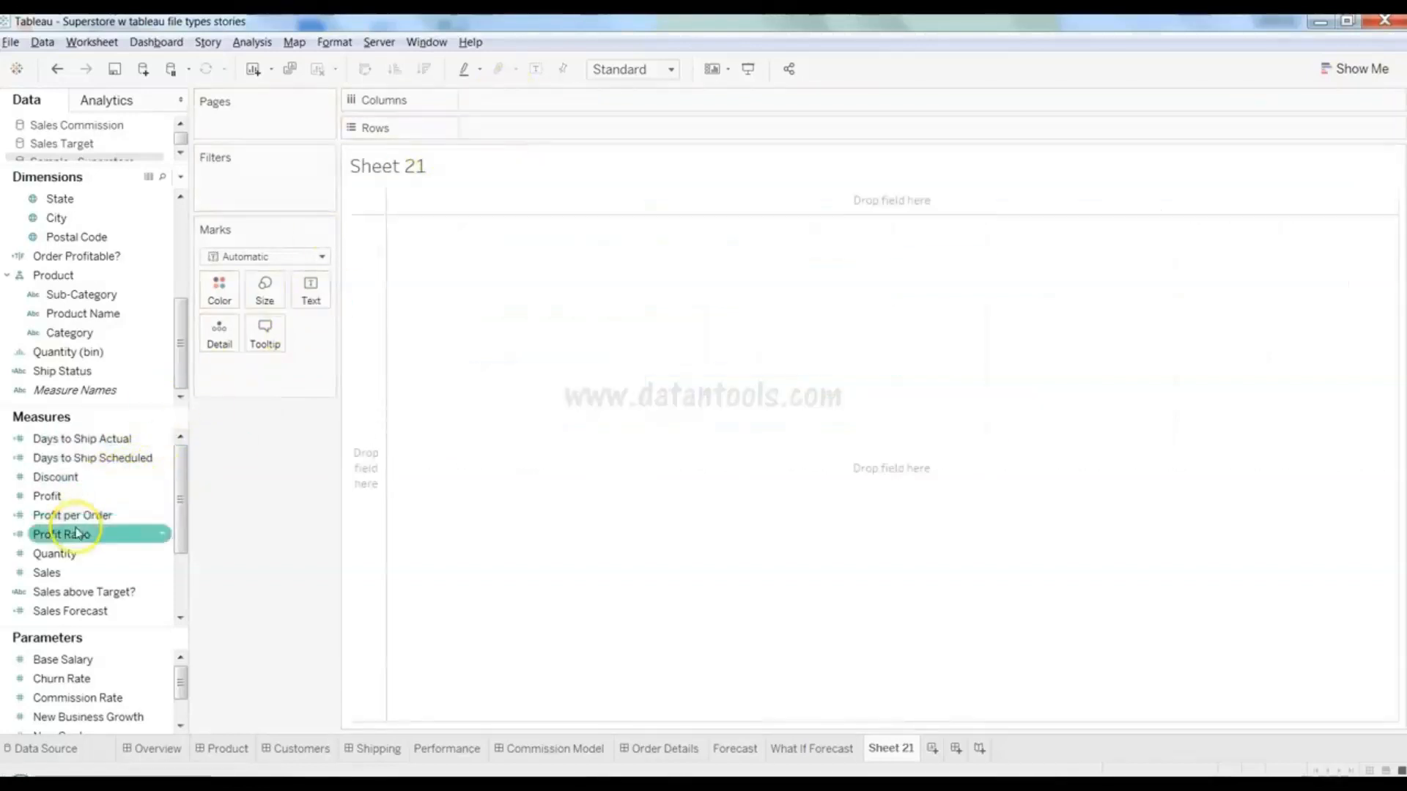
# - Create a bullet graph from Sales, Sales Forecast and Sub-Category, then check the Tables bar
pyautogui.click(81, 576)
pyautogui.keyDown('ctrl'); pyautogui.click(81, 610); pyautogui.keyUp('ctrl')
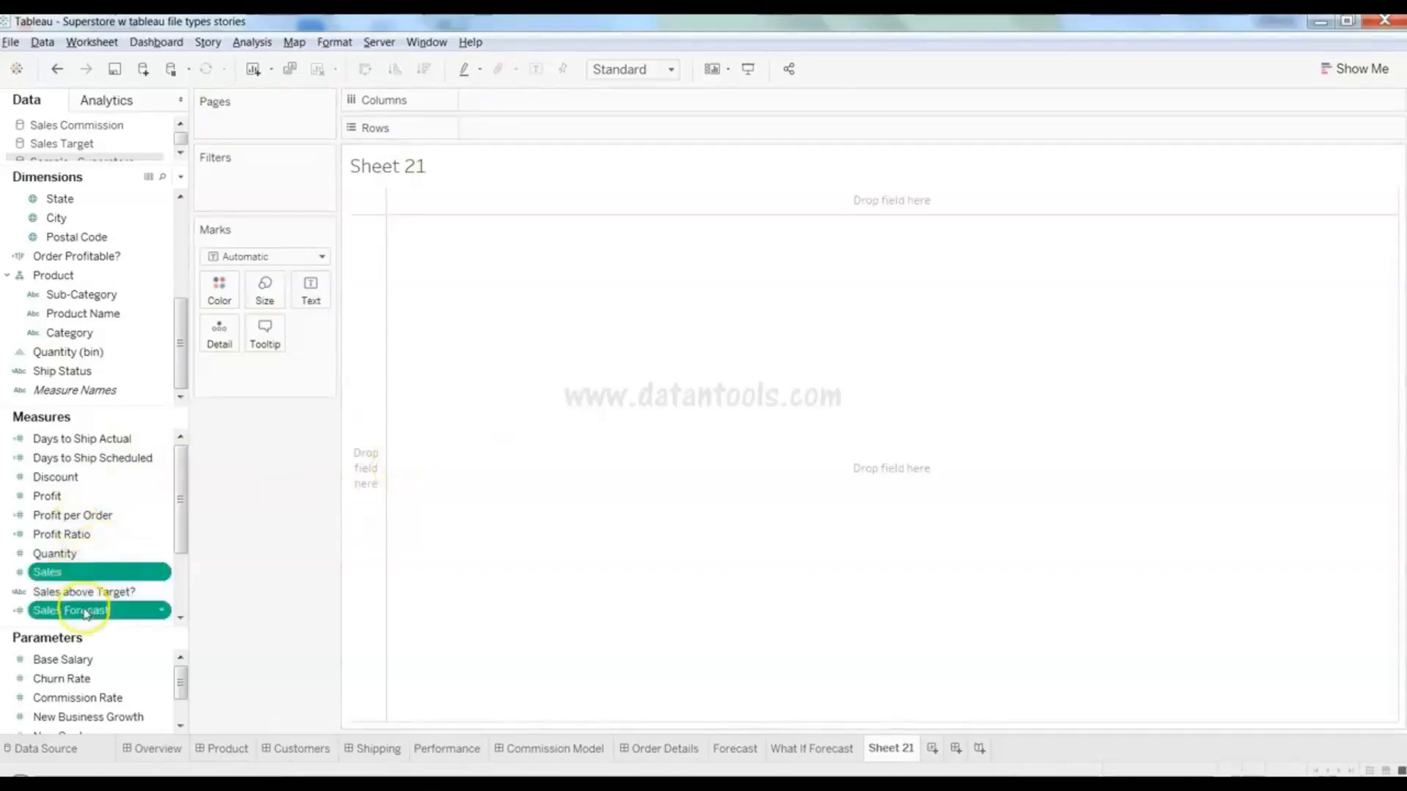
pyautogui.keyDown('ctrl'); pyautogui.click(105, 299); pyautogui.keyUp('ctrl')
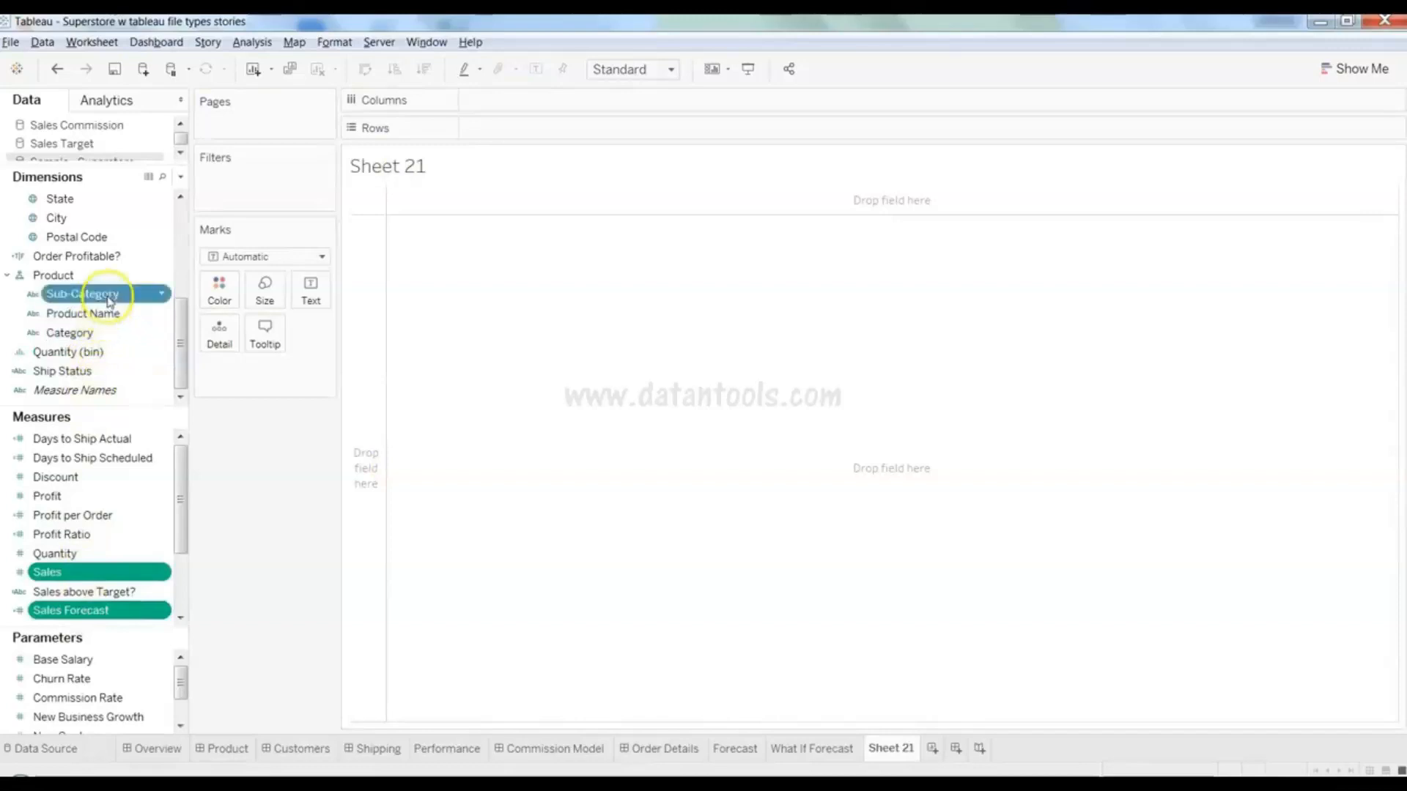
pyautogui.click(1356, 79)
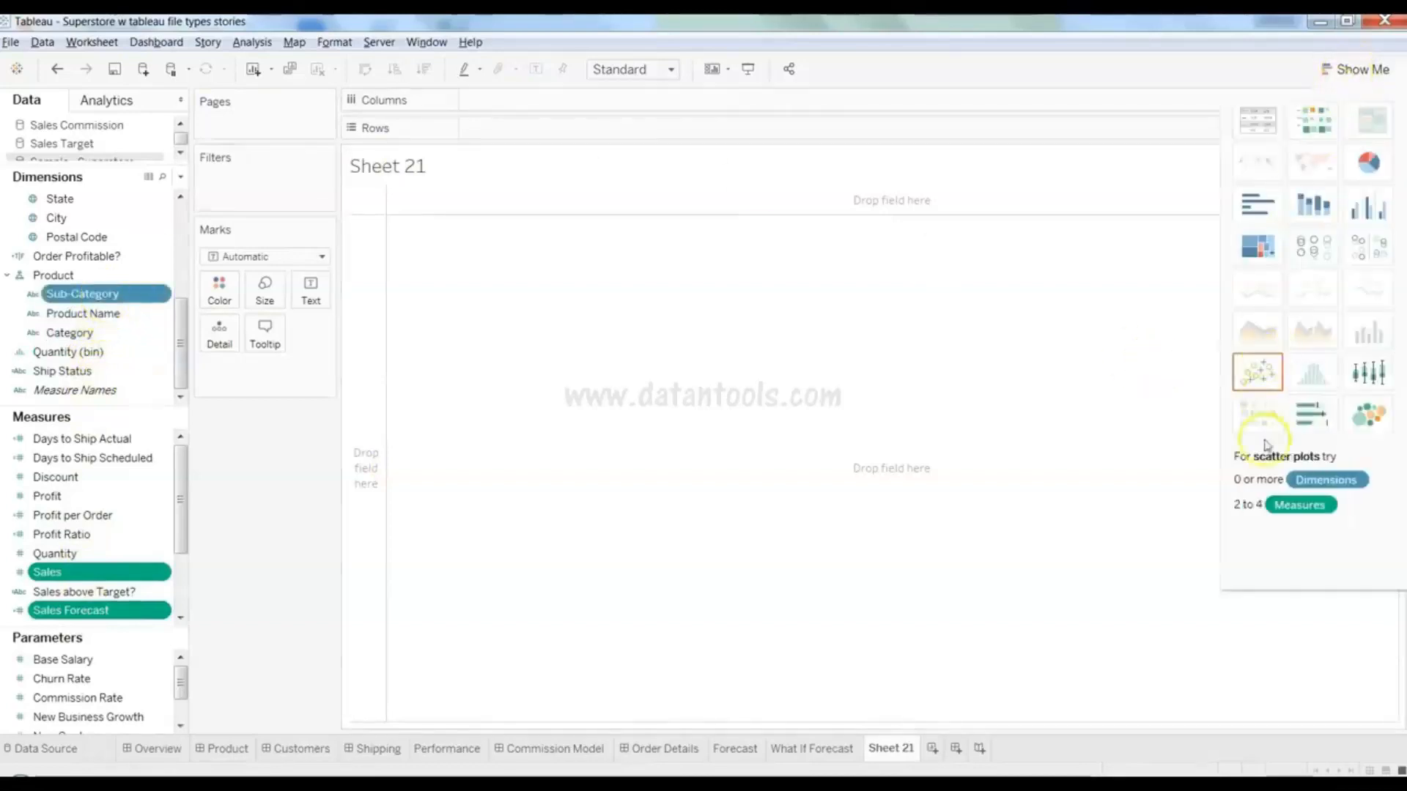
pyautogui.click(1309, 419)
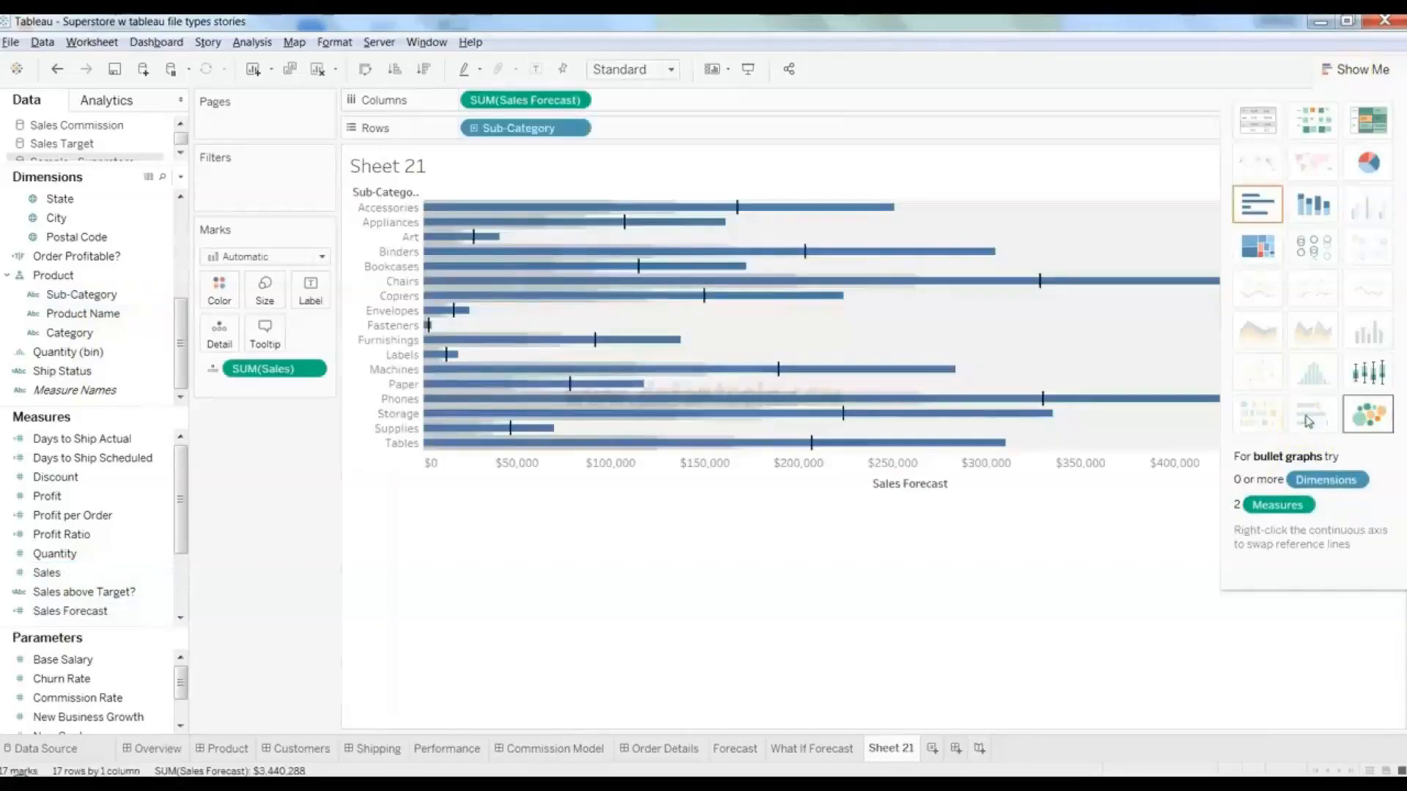
pyautogui.click(1356, 68)
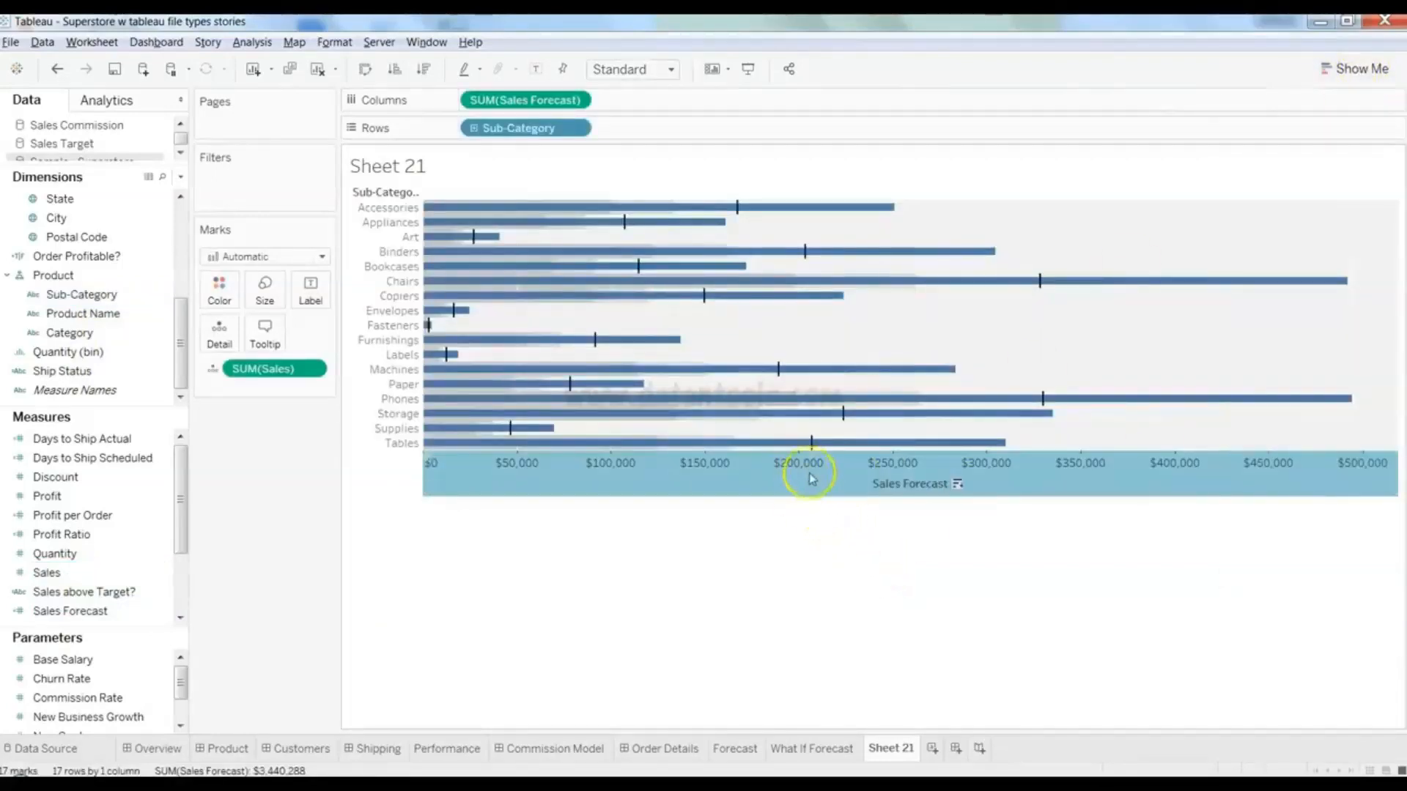
pyautogui.moveTo(811, 446)
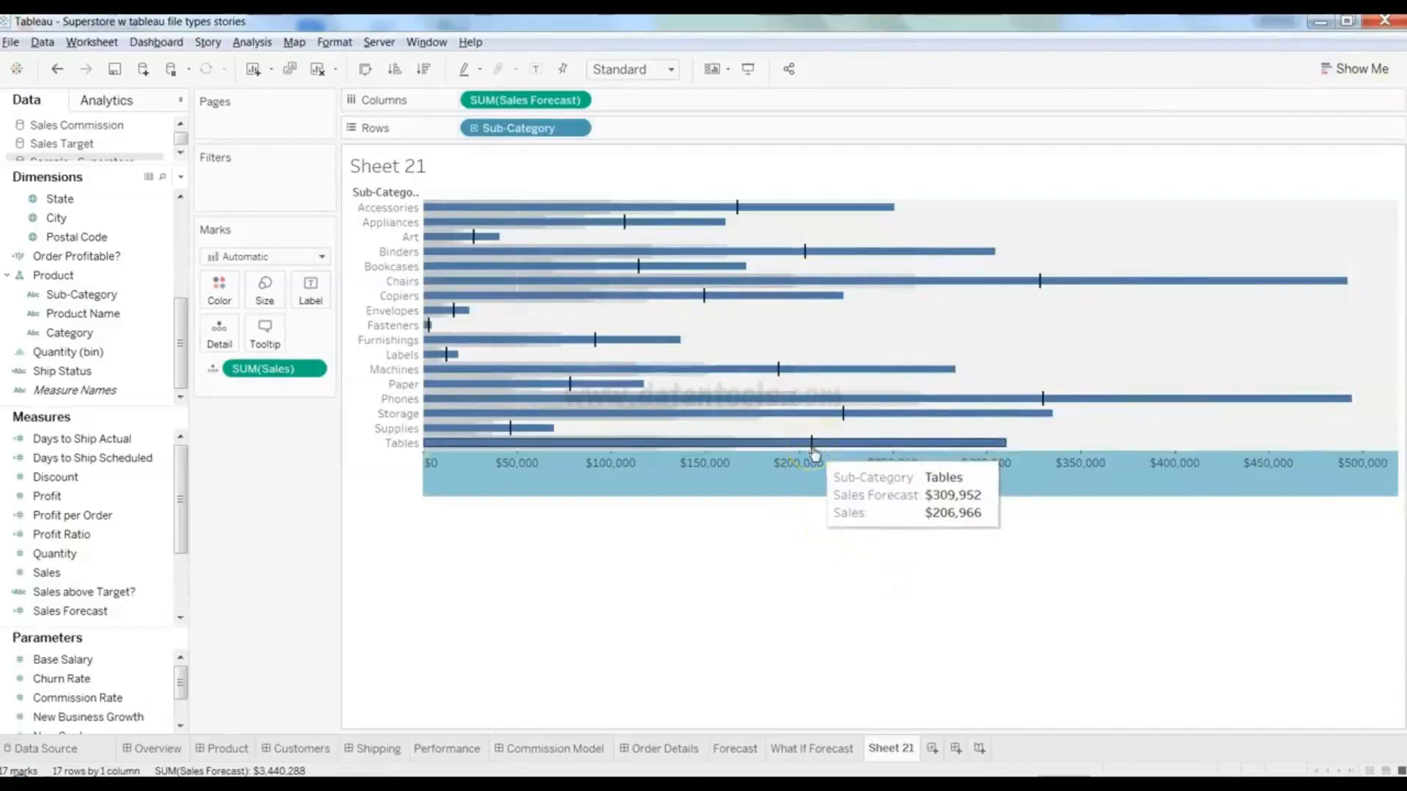
pyautogui.click(799, 450)
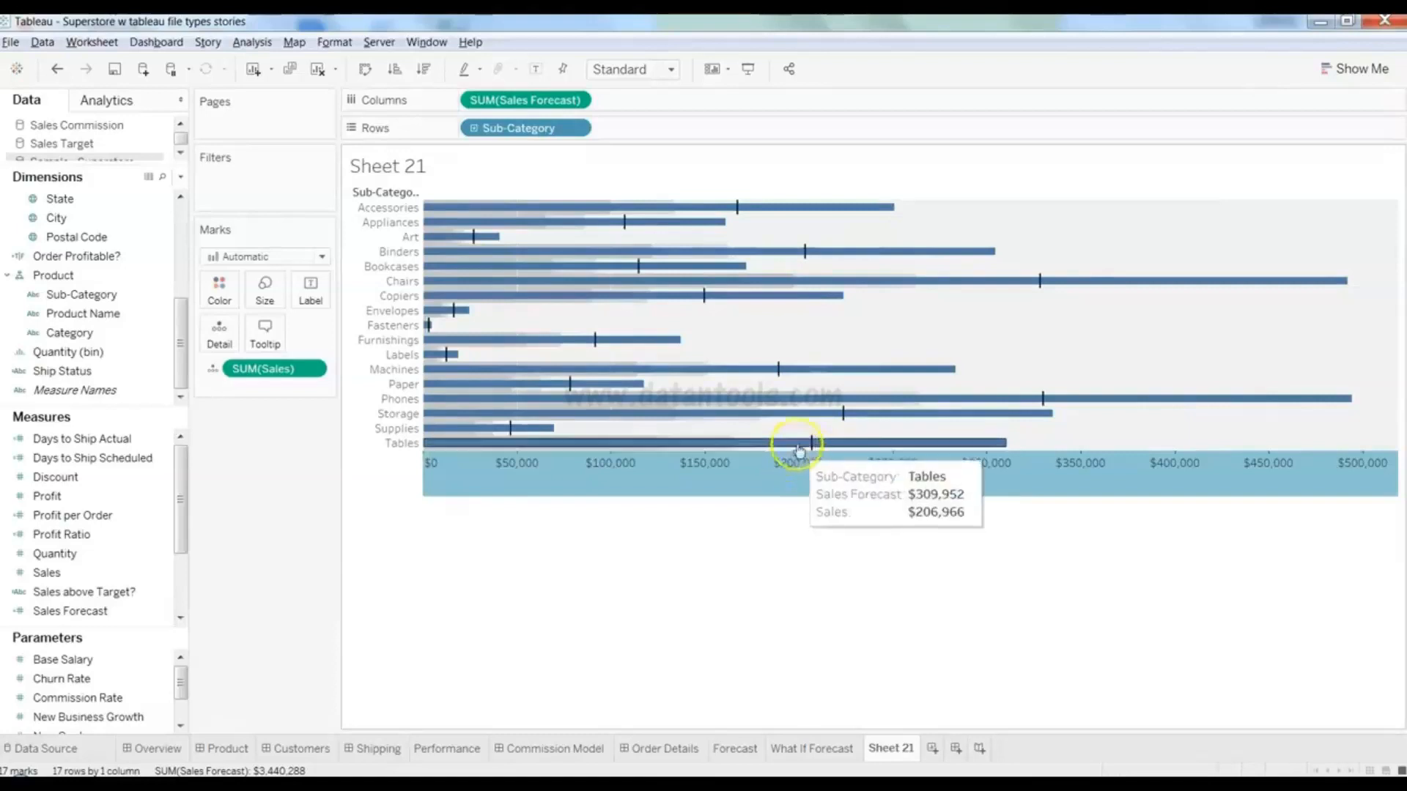
# - Swap reference line fields so Sales forms the bars and Sales Forecast the reference lines
pyautogui.moveTo(736, 218)
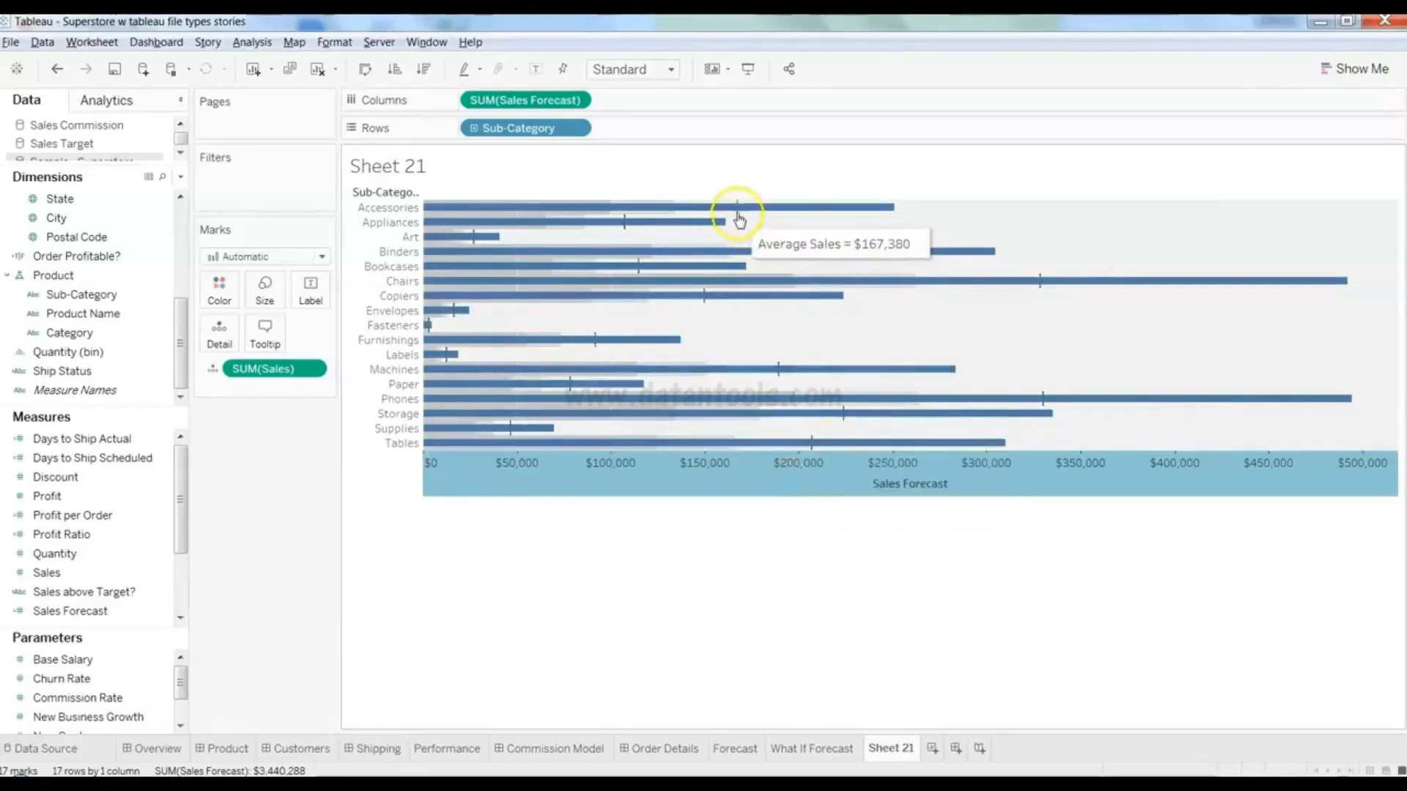
pyautogui.rightClick(797, 480)
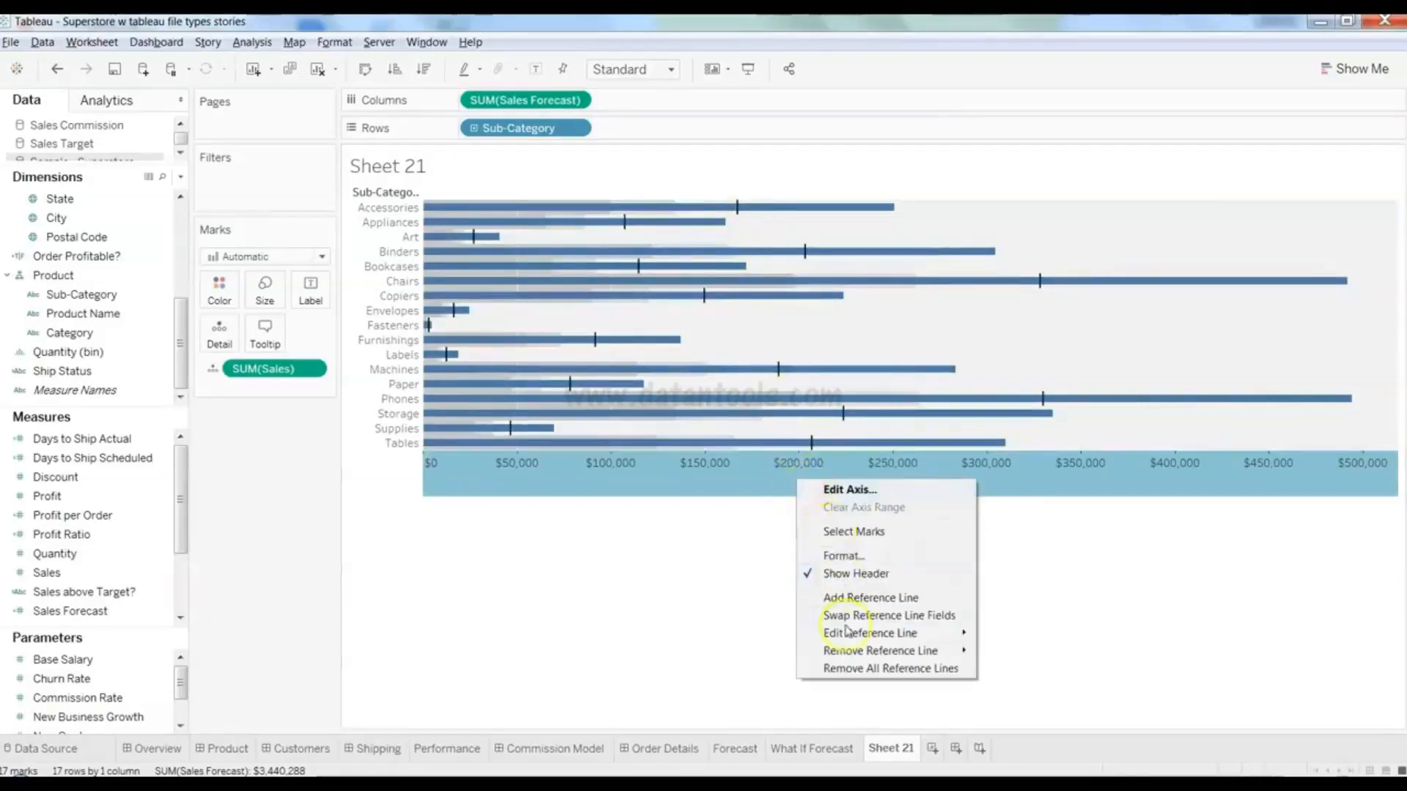
pyautogui.moveTo(878, 637)
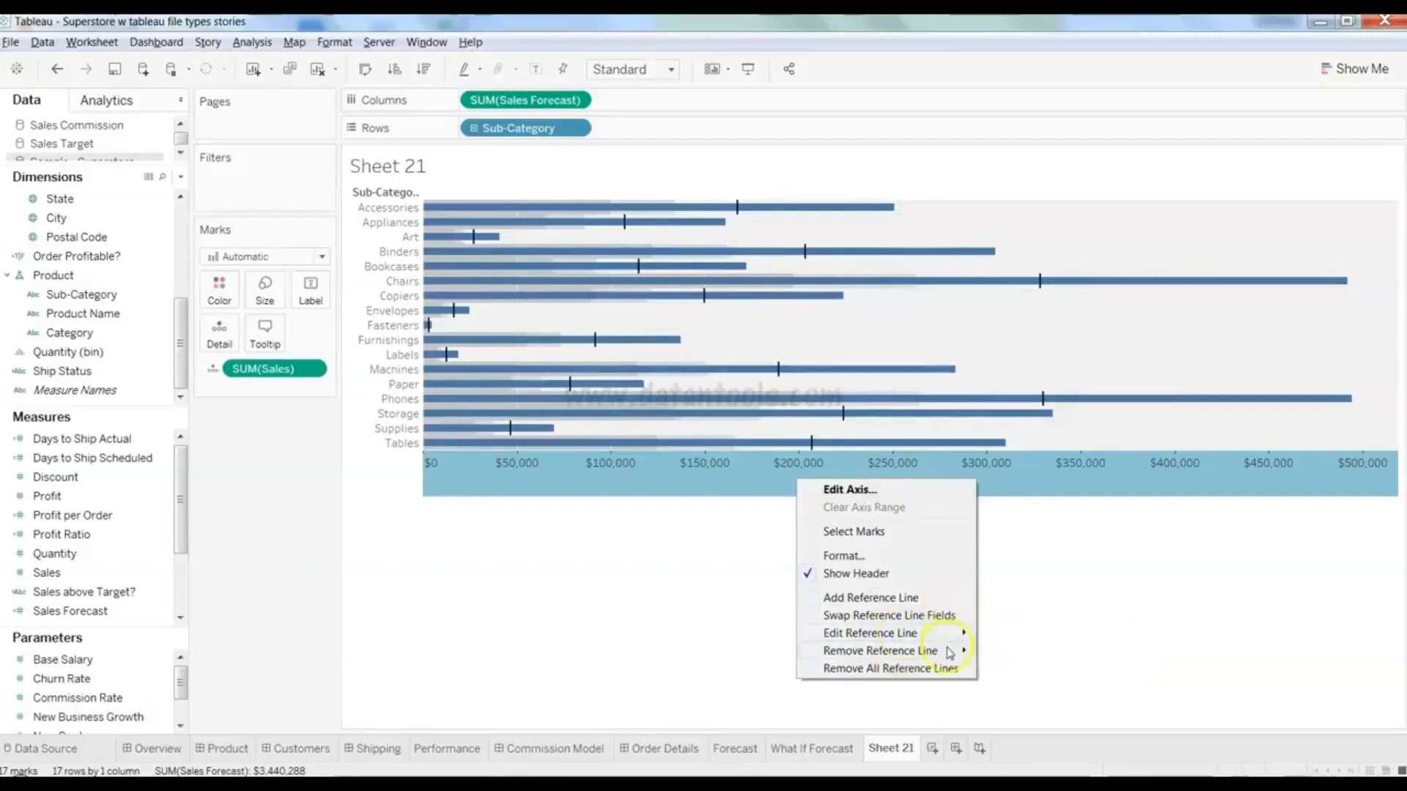
pyautogui.moveTo(950, 654)
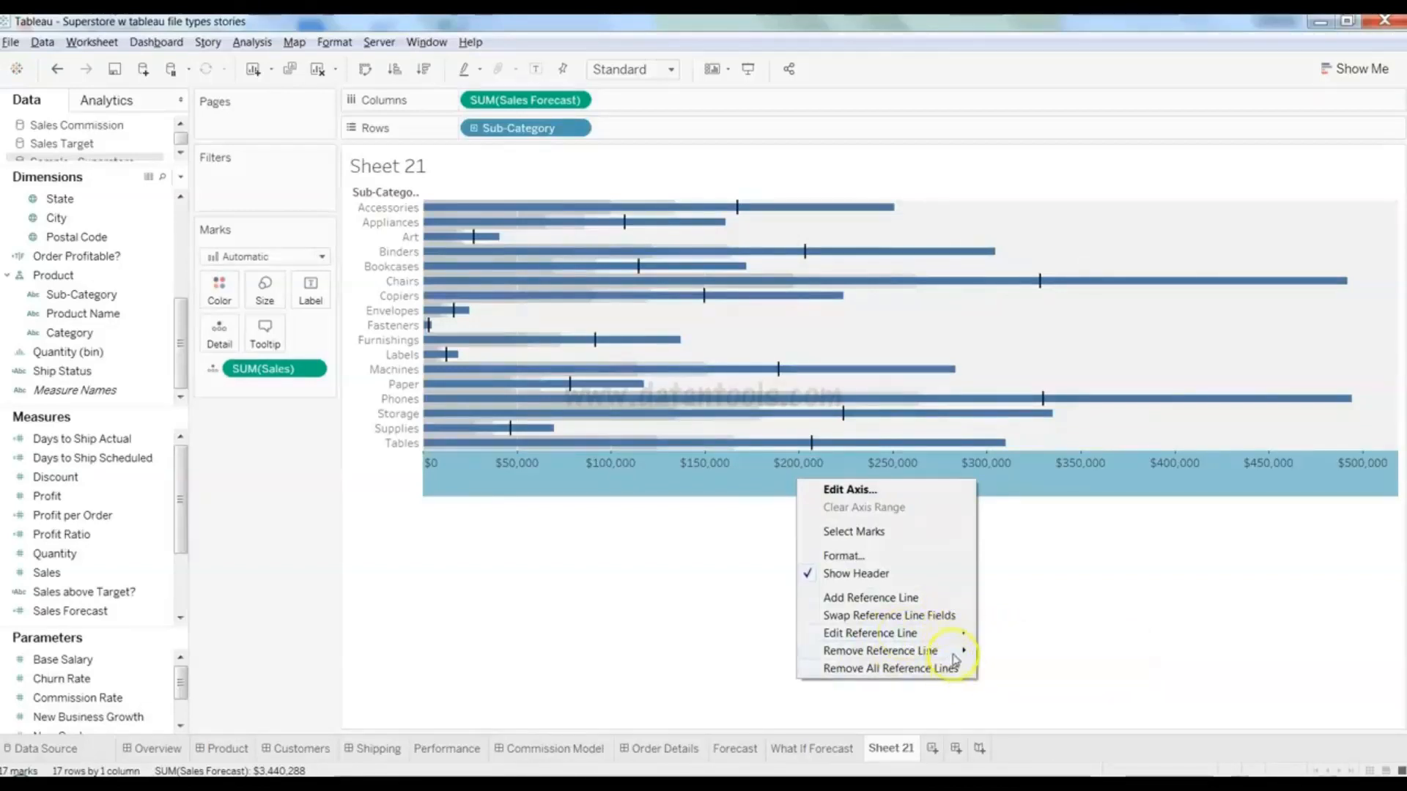
pyautogui.click(942, 619)
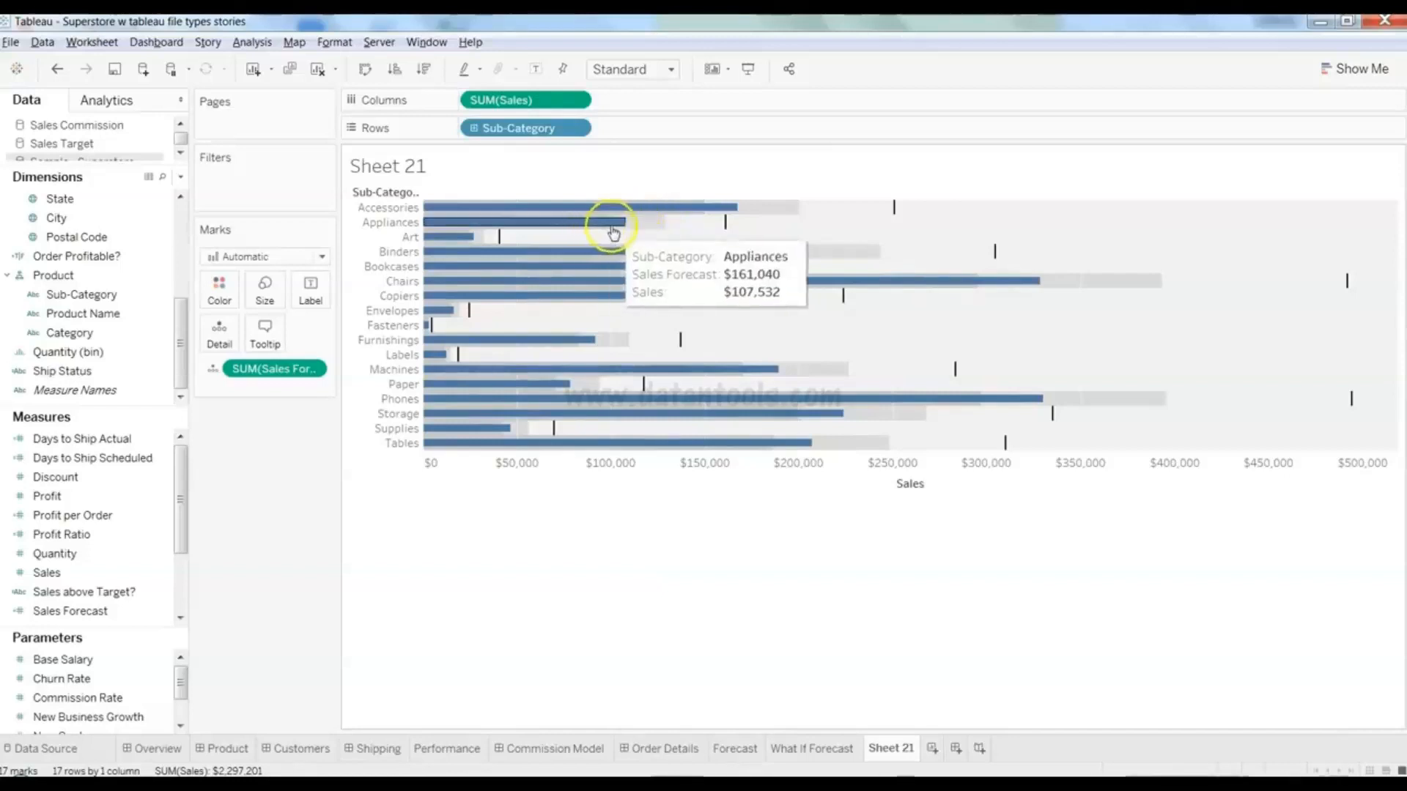
# - Open the Sales axis options and dismiss them without changes
pyautogui.moveTo(664, 230)
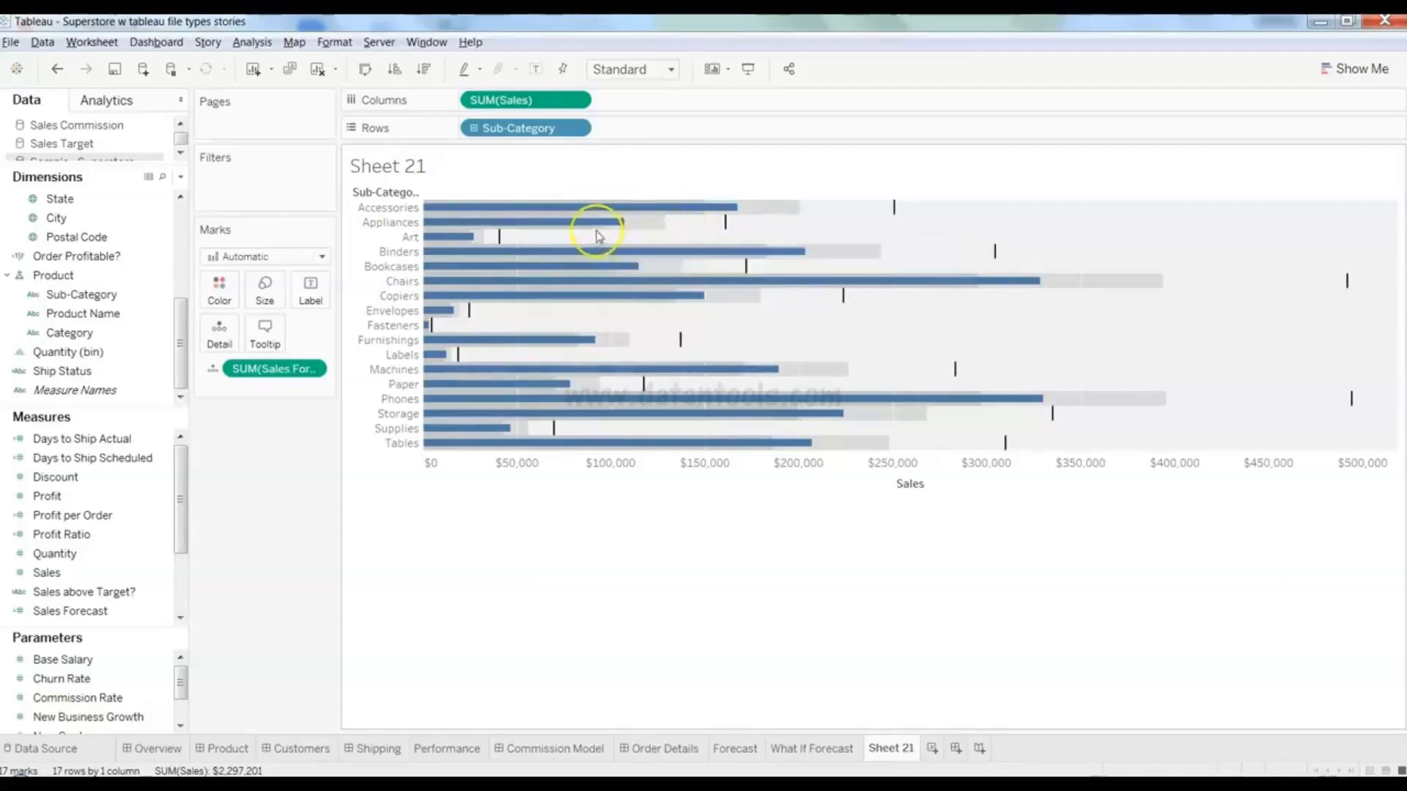
pyautogui.moveTo(596, 233)
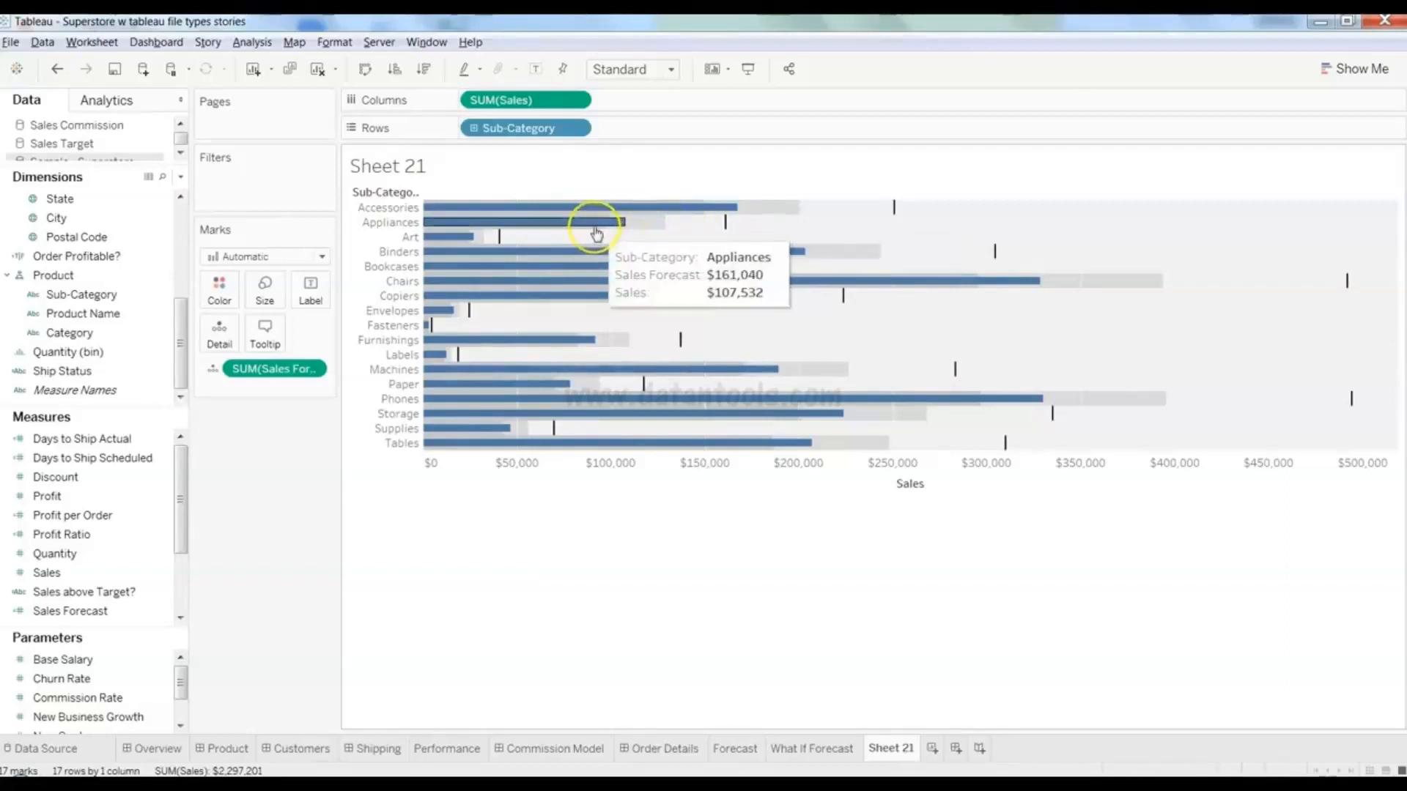
pyautogui.rightClick(813, 480)
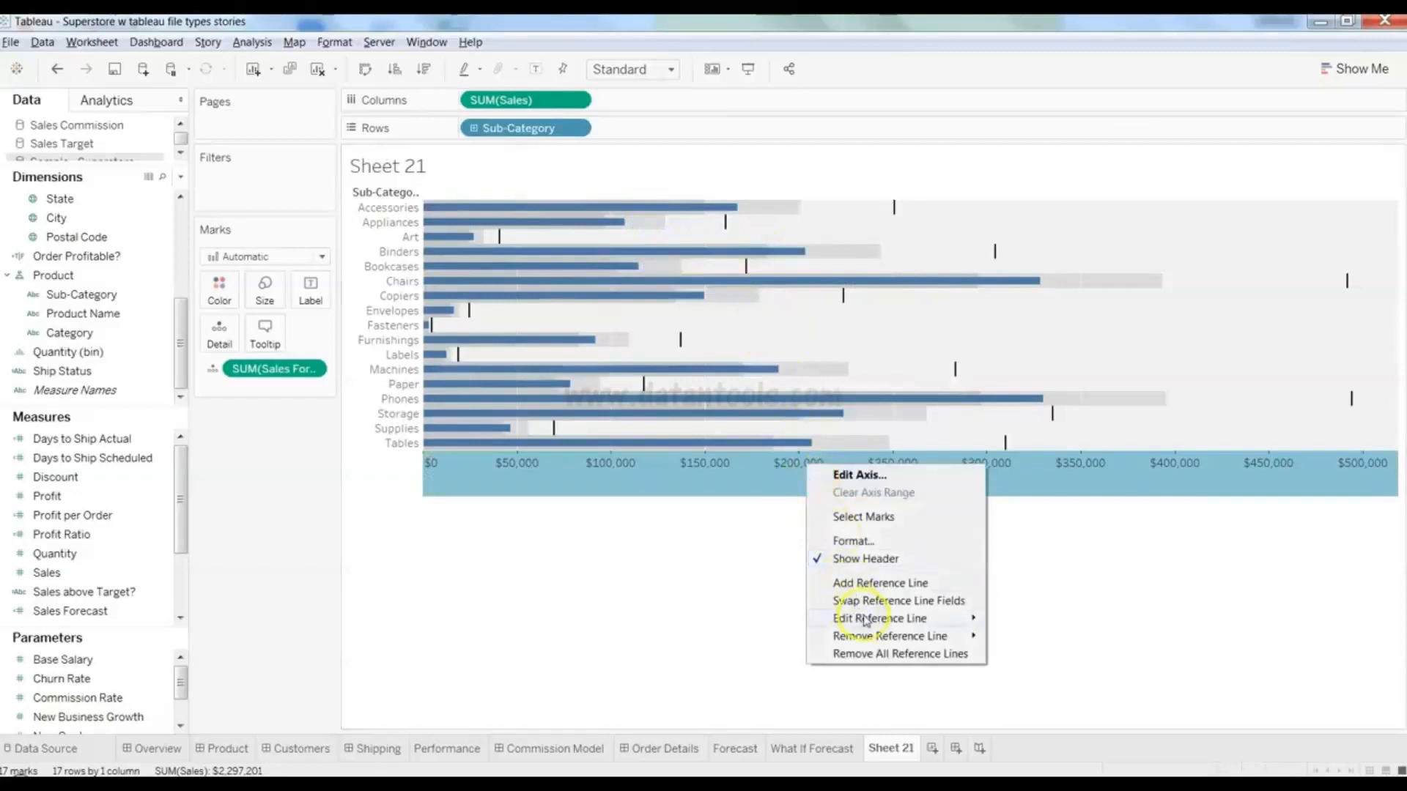
pyautogui.moveTo(864, 619)
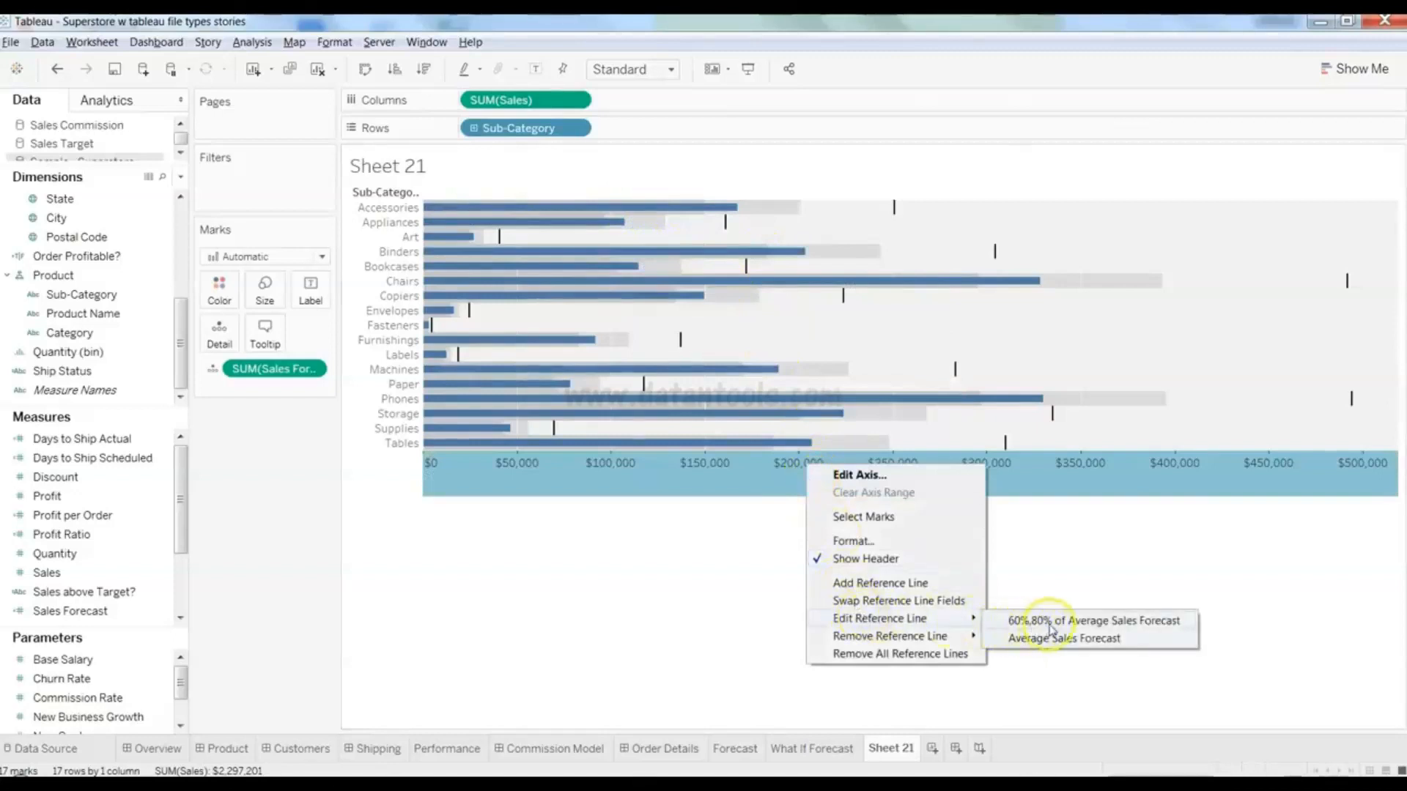
pyautogui.click(670, 586)
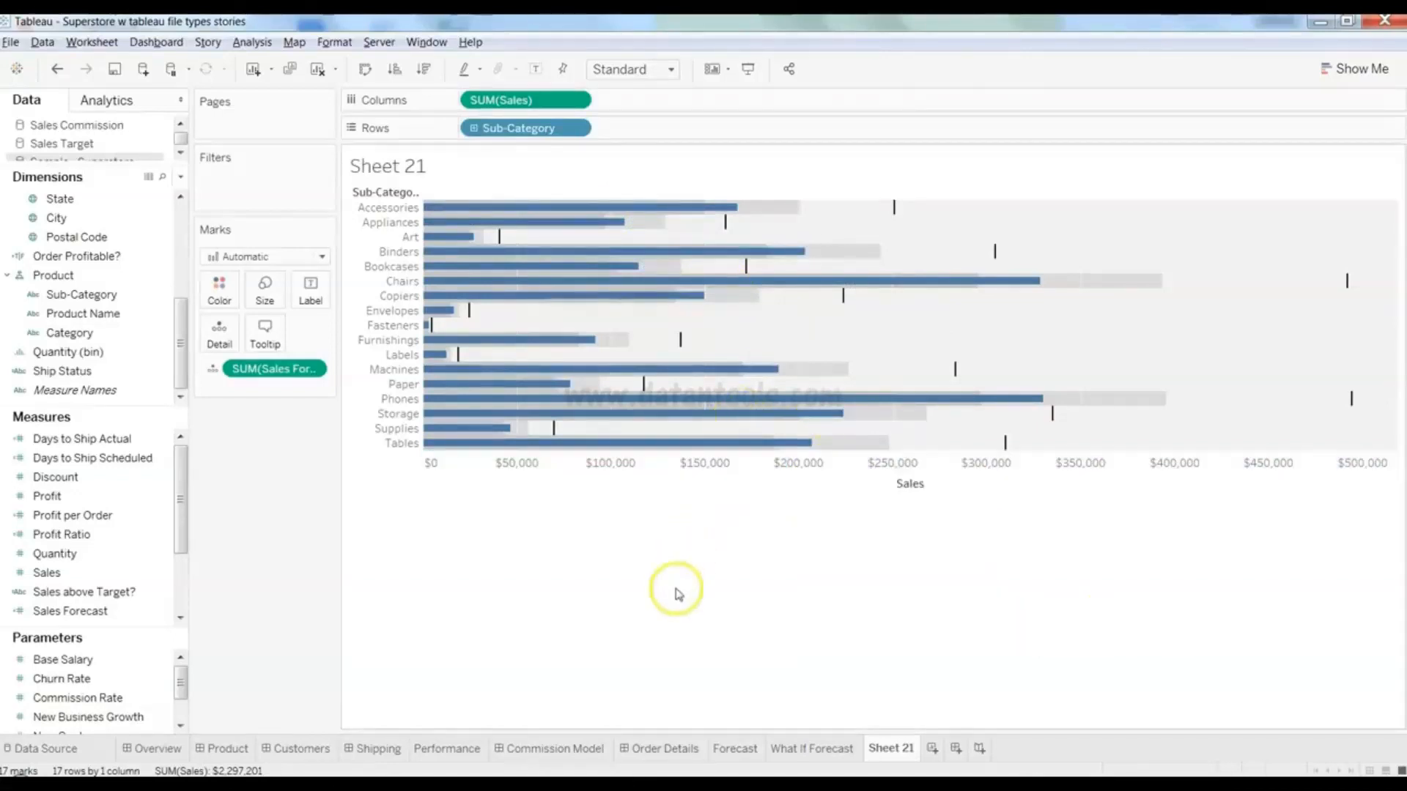
# - Select and deselect the Appliances bar repeatedly to read its Sales and forecast values
pyautogui.click(655, 232)
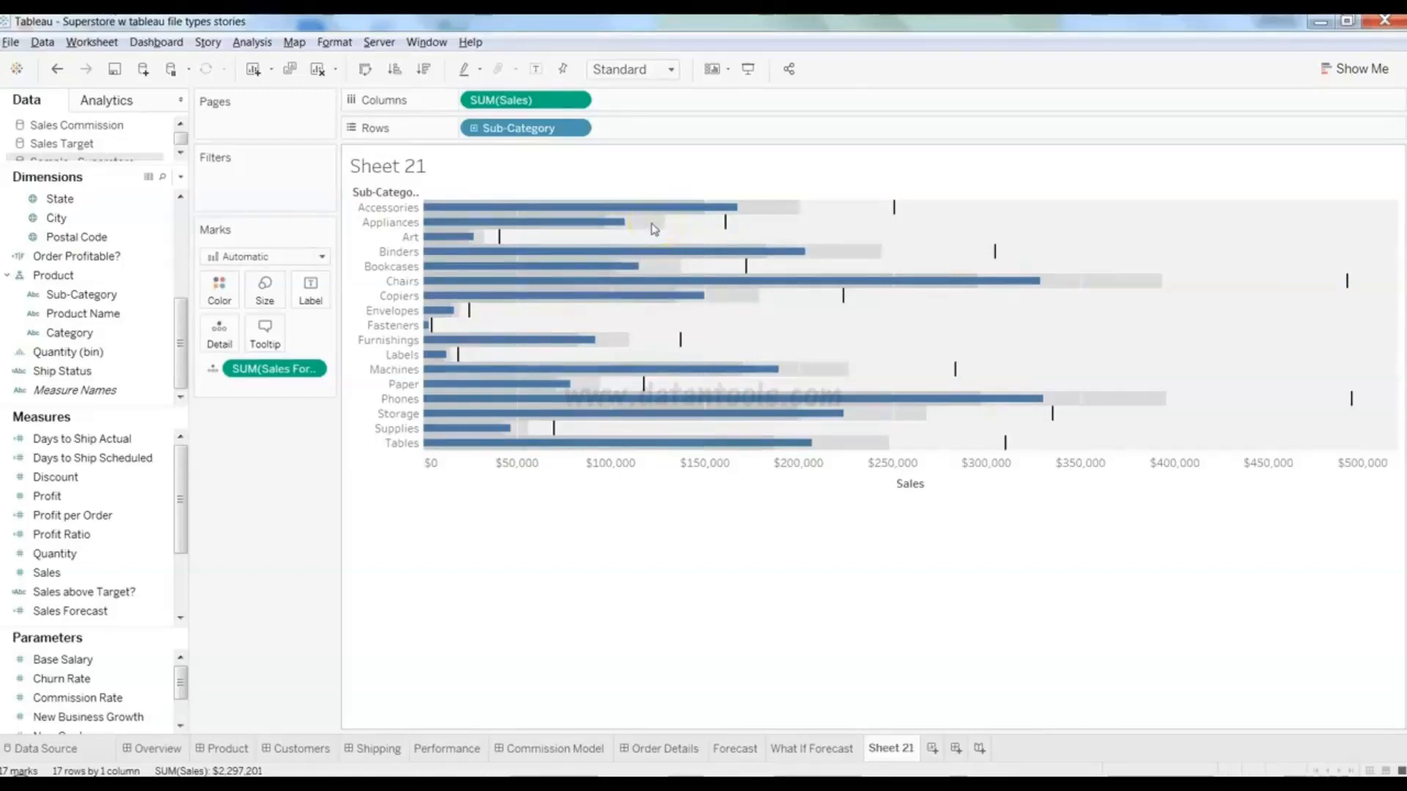
pyautogui.click(590, 231)
pyautogui.click(655, 227)
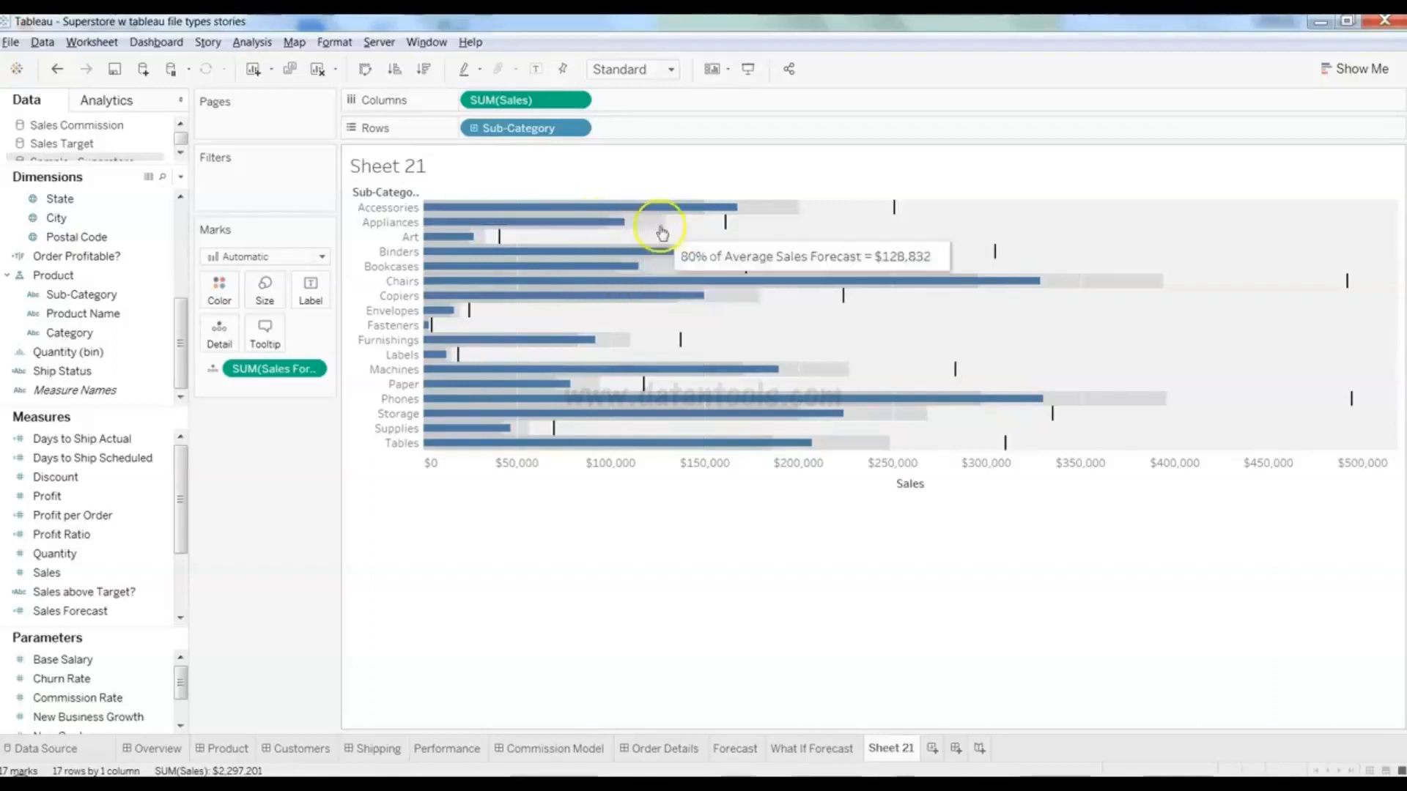
pyautogui.click(584, 223)
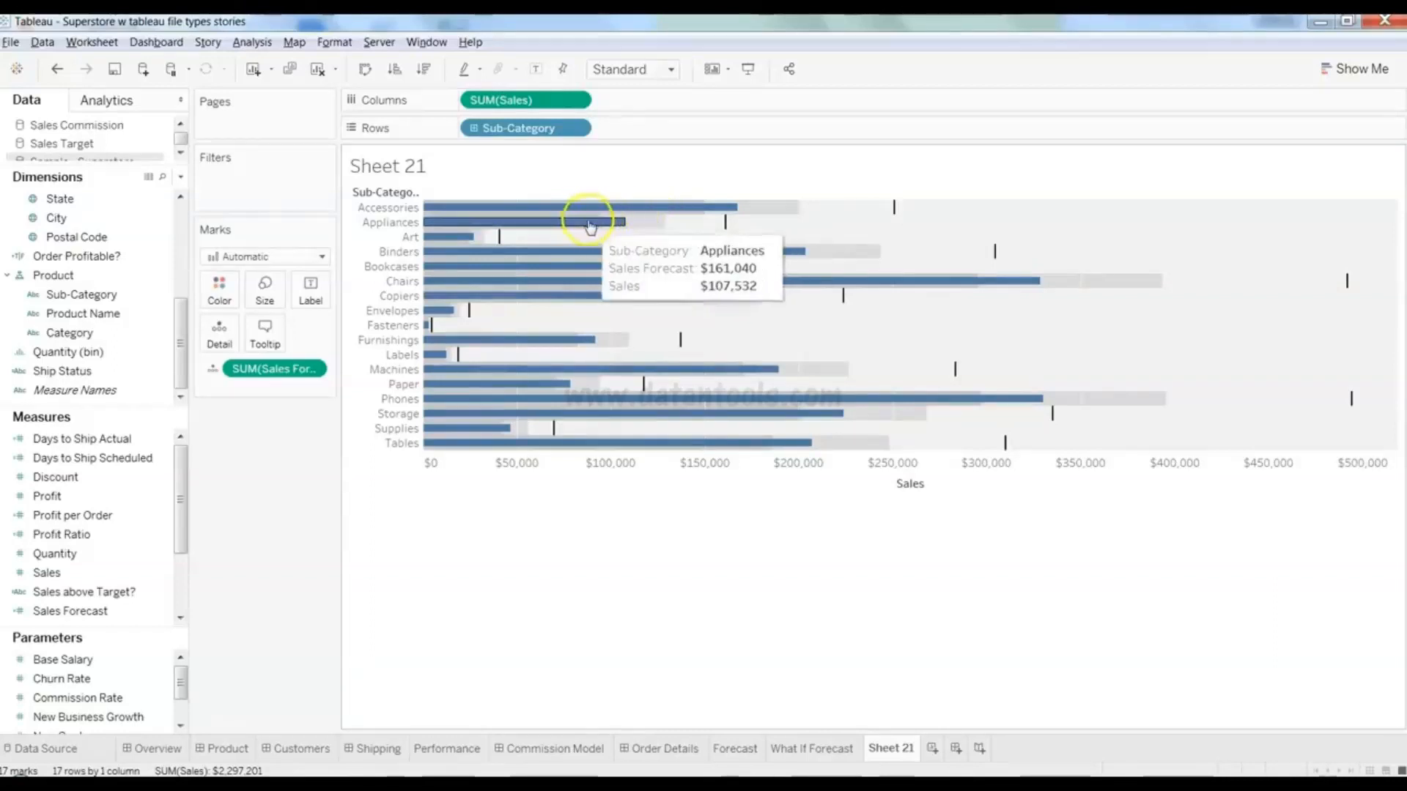
pyautogui.click(652, 227)
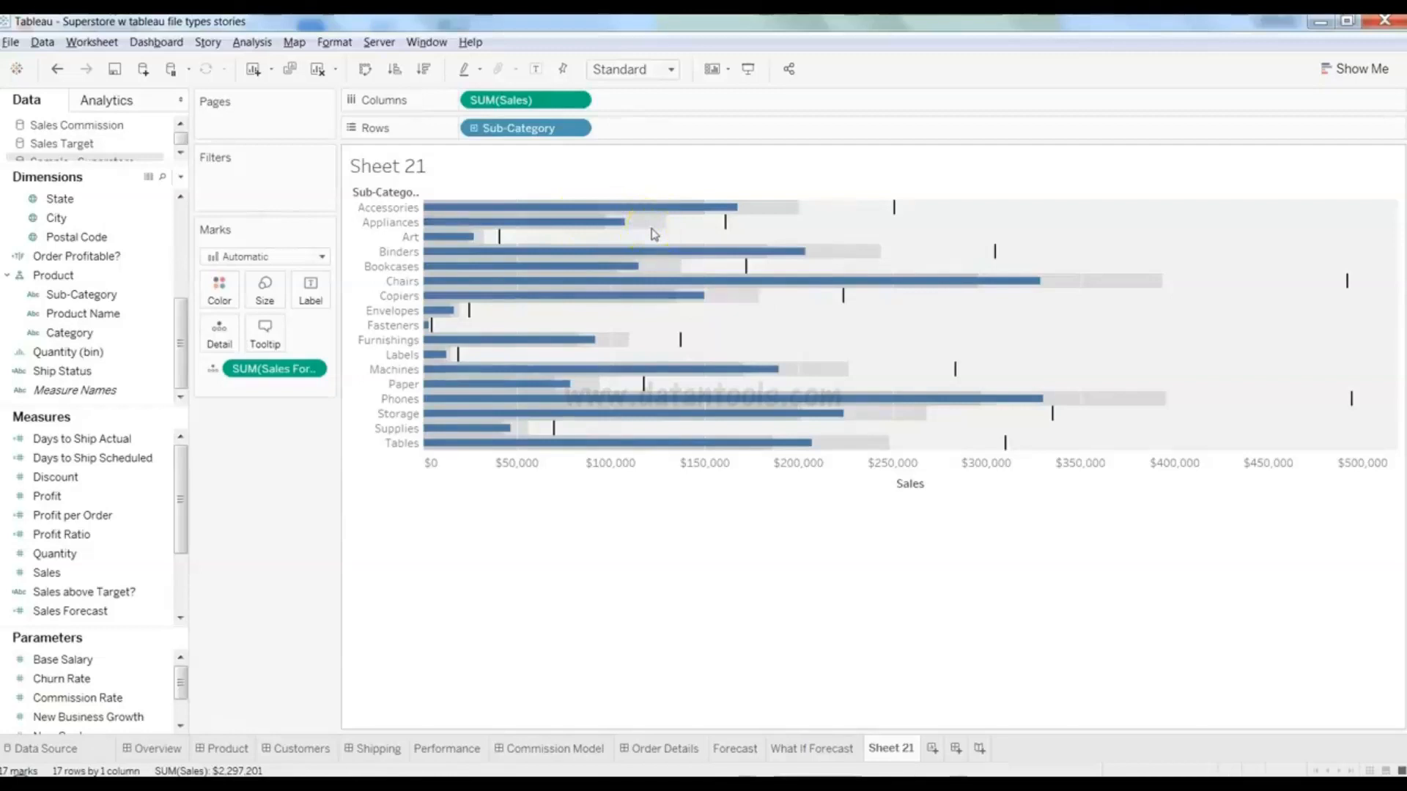
pyautogui.click(651, 229)
pyautogui.moveTo(600, 222)
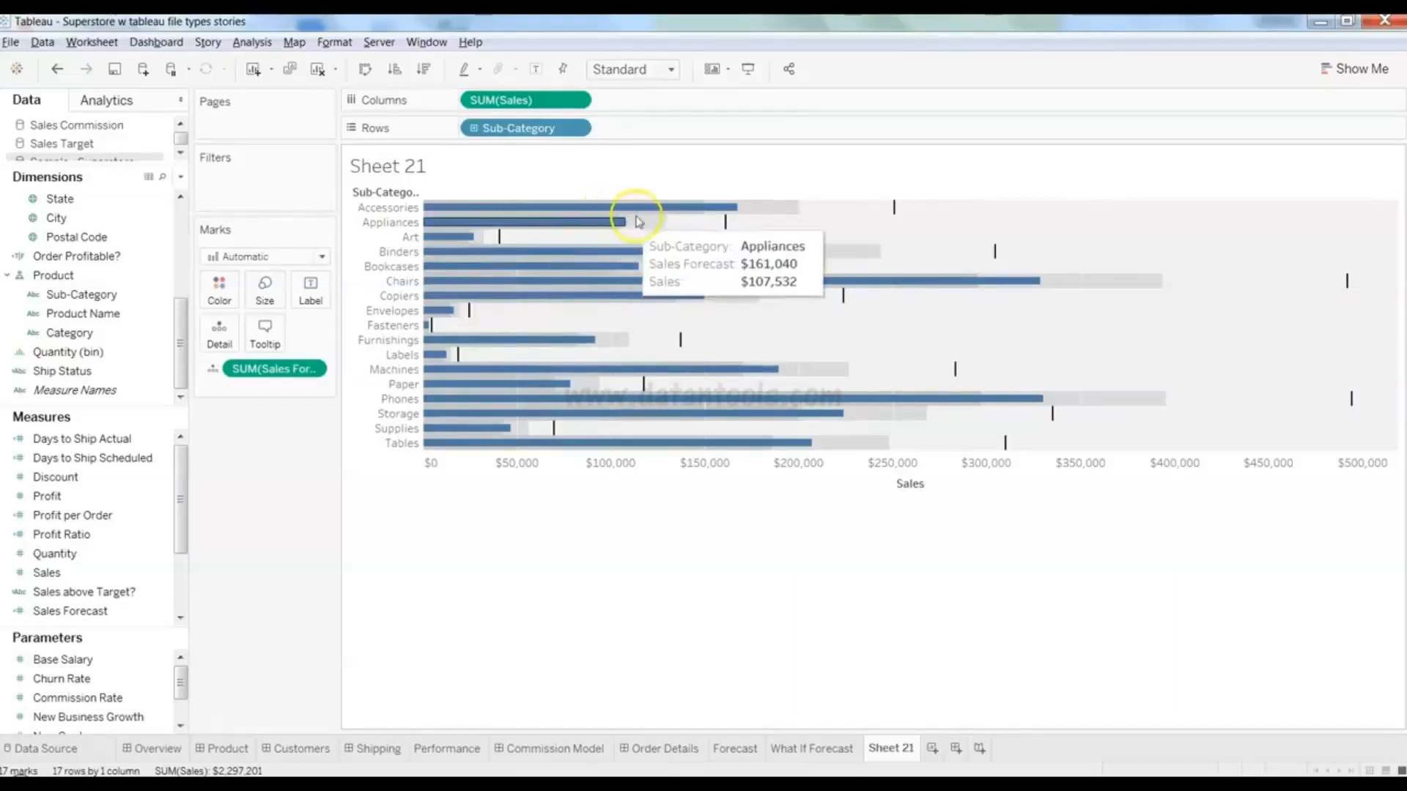
pyautogui.moveTo(668, 219)
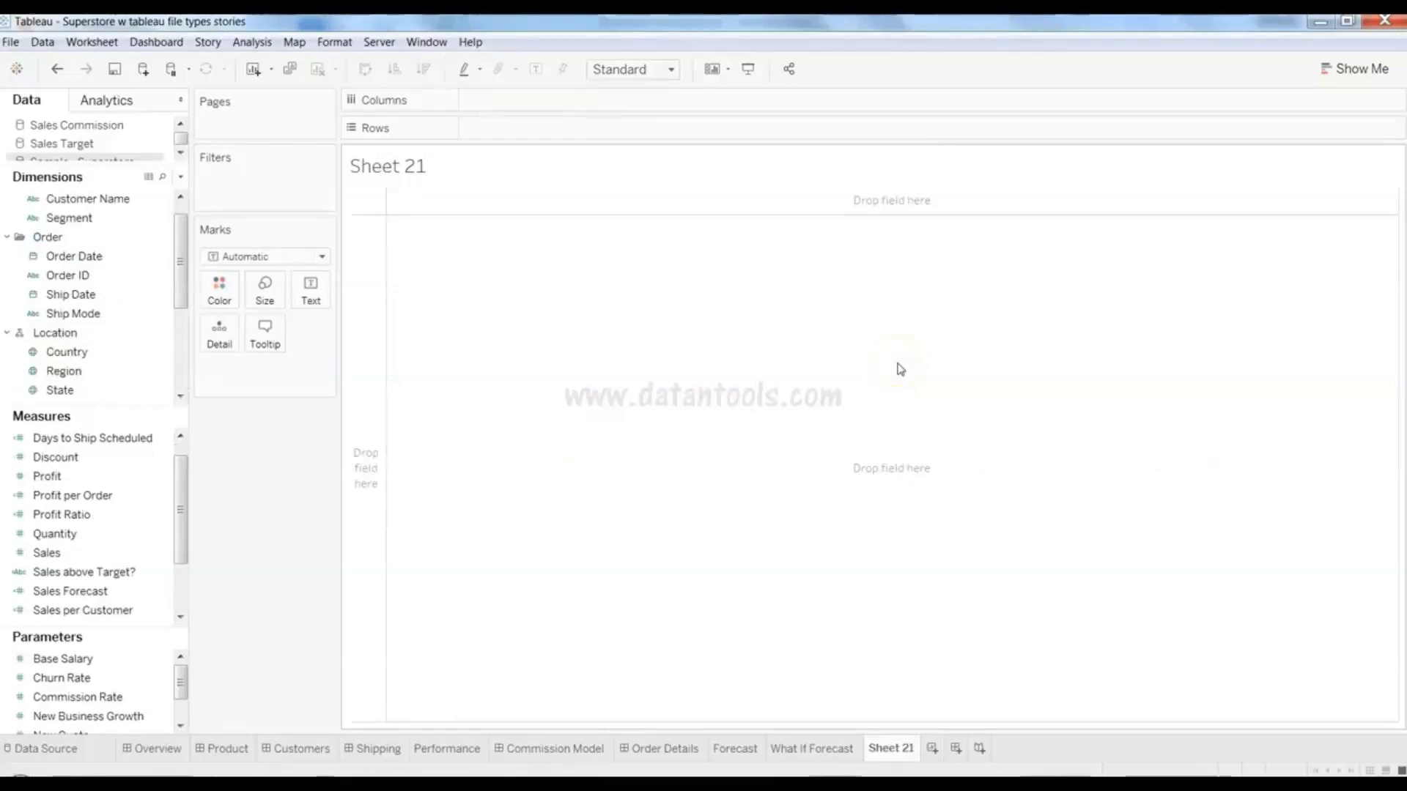
# - Pick Order Date and Sales and apply the area chart, showing Sales for 2014–2017
pyautogui.click(1344, 76)
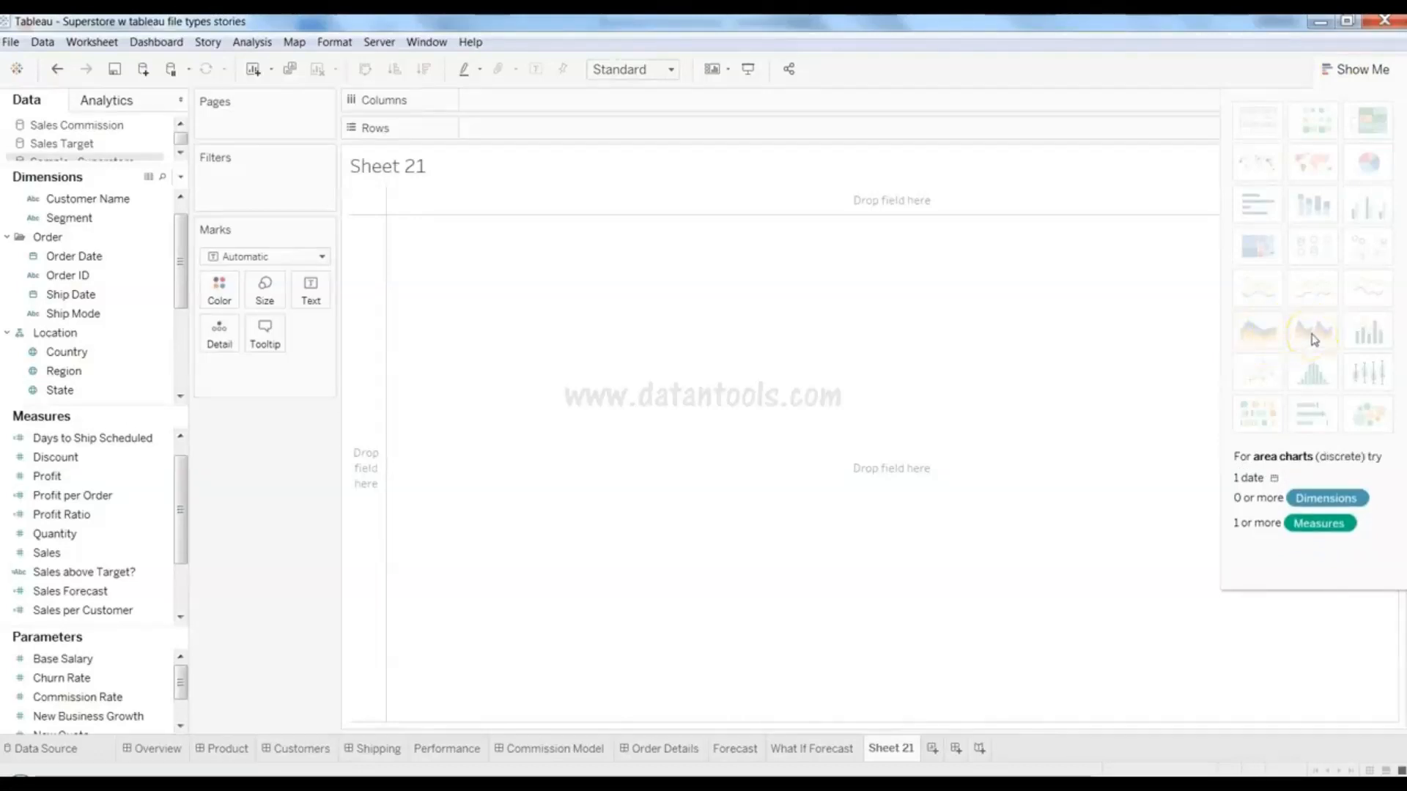
pyautogui.click(1256, 334)
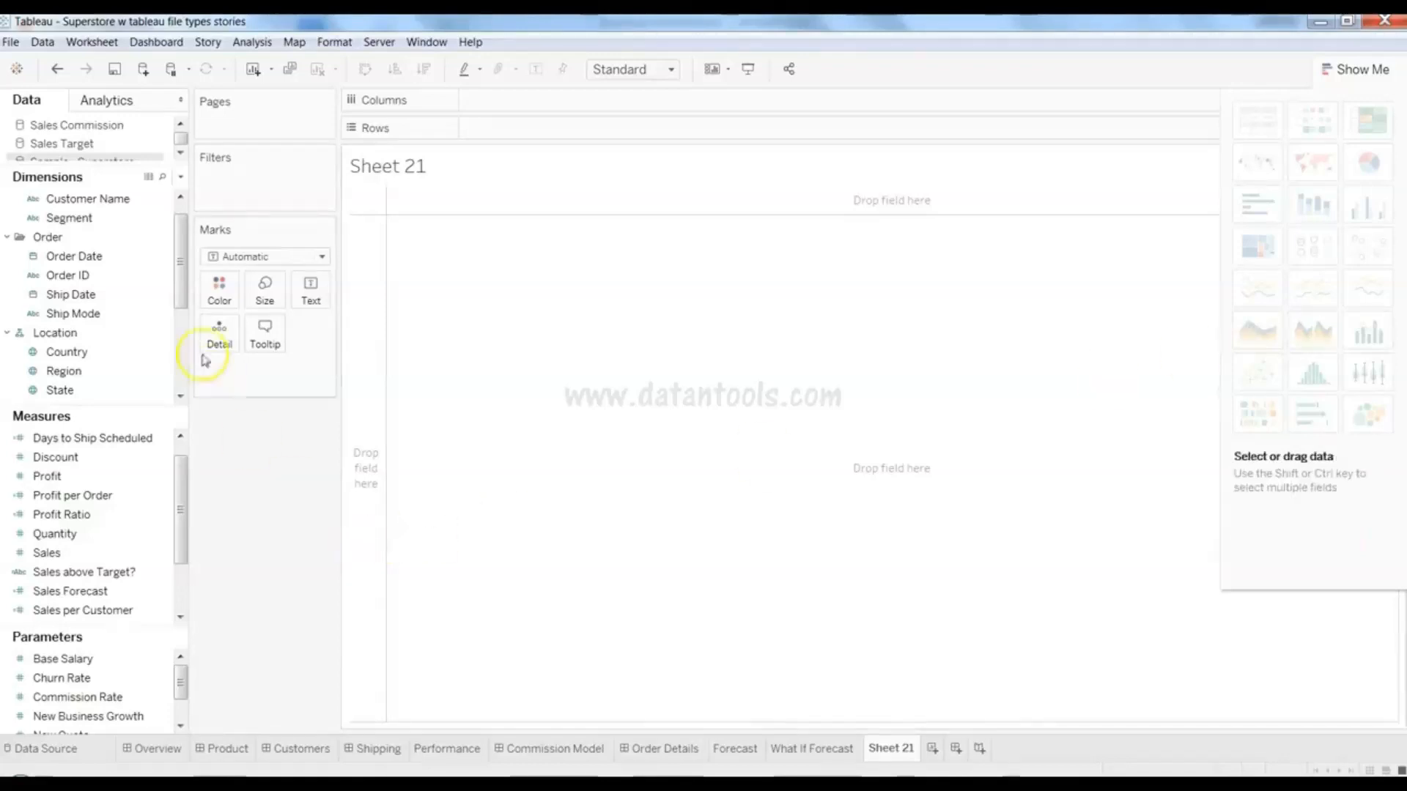
pyautogui.click(124, 261)
pyautogui.keyDown('ctrl'); pyautogui.click(121, 553); pyautogui.keyUp('ctrl')
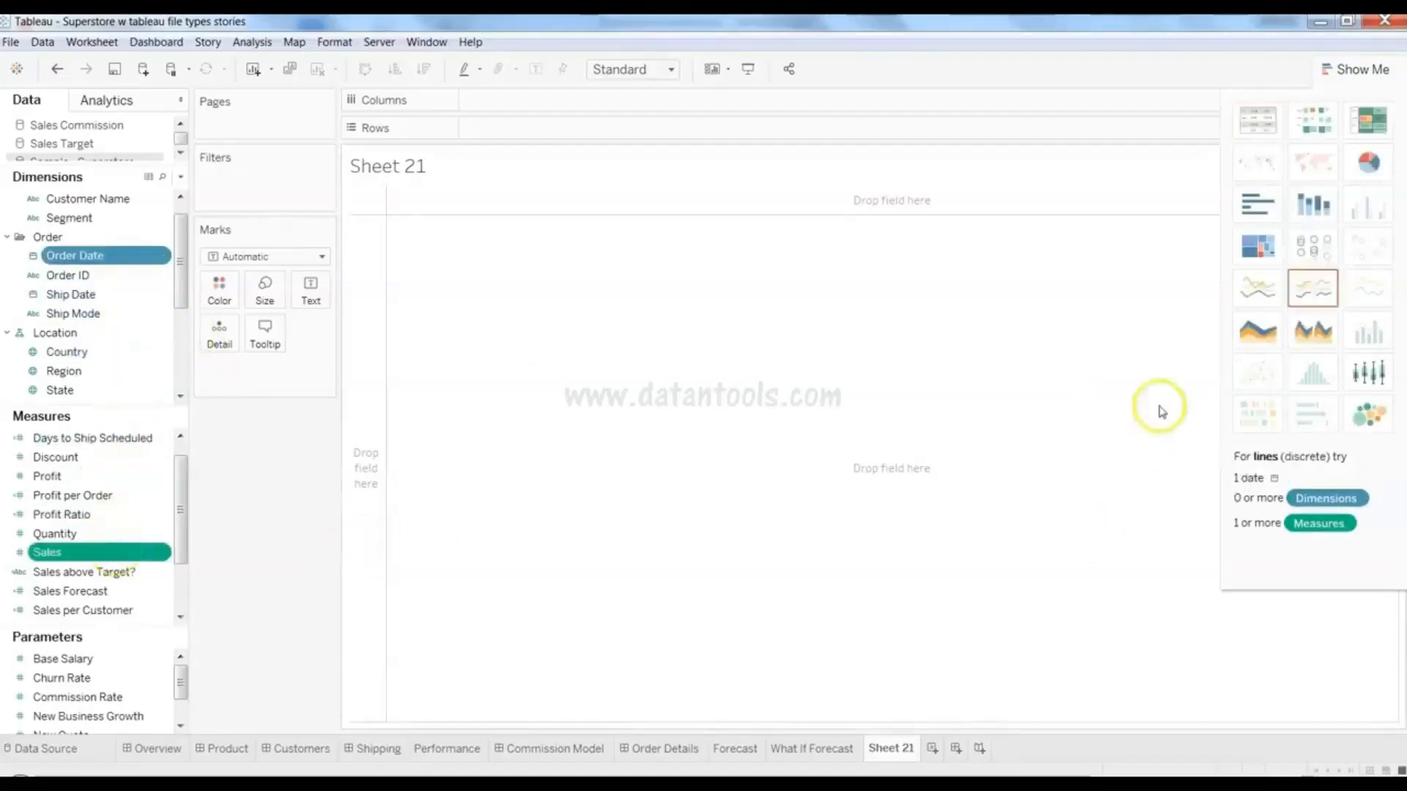
pyautogui.click(1256, 332)
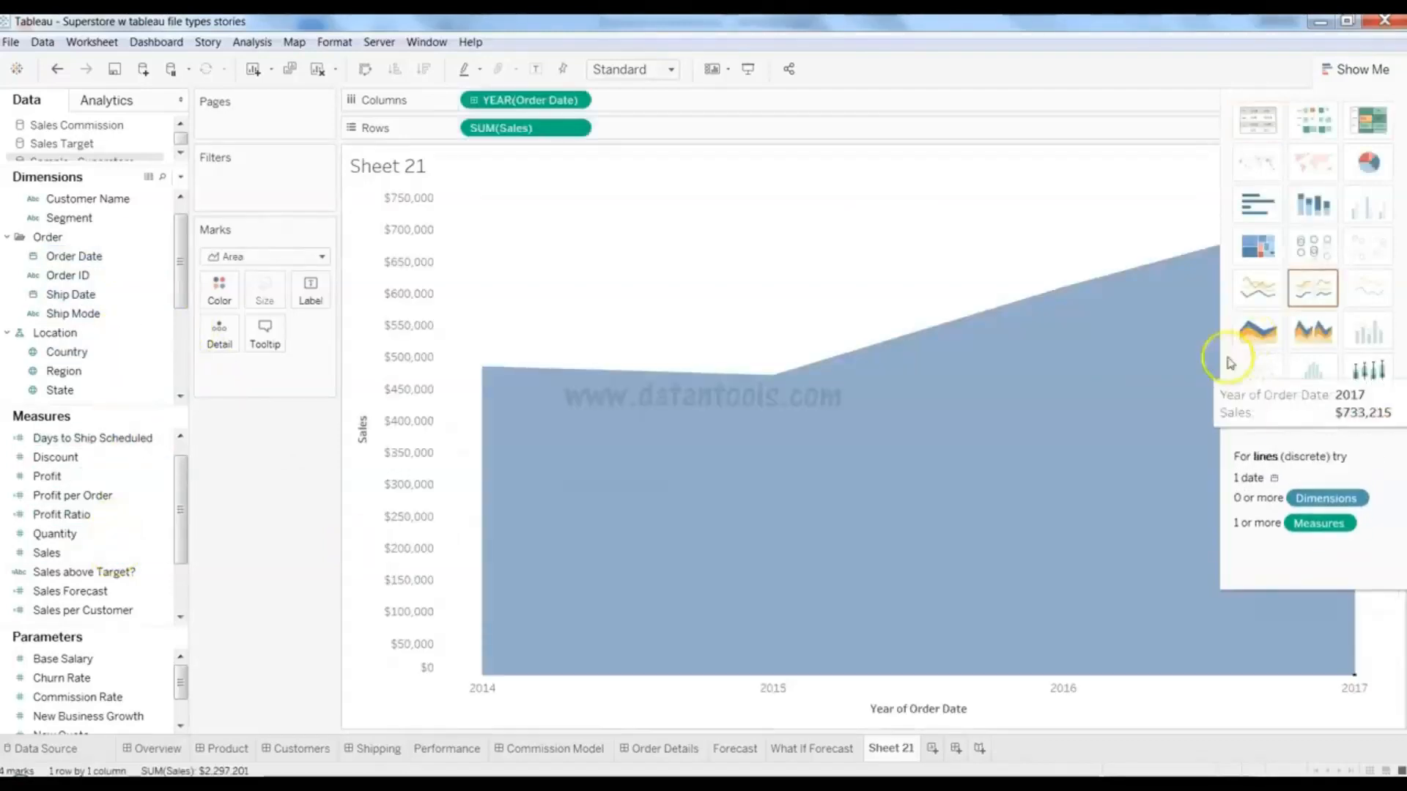
# - Colour the areas by Segment and label each with its yearly SUM(Sales) values
pyautogui.click(1357, 69)
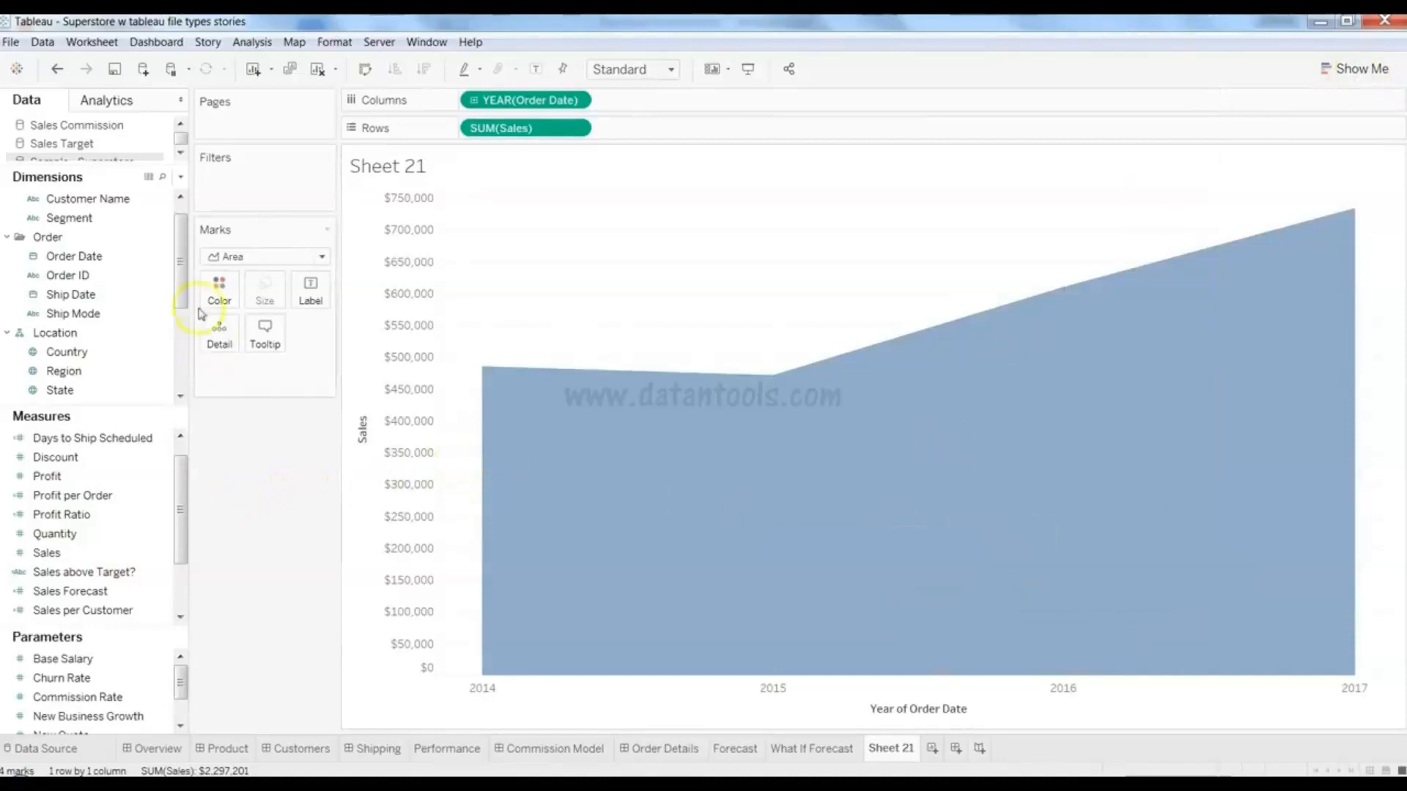
pyautogui.moveTo(183, 278); pyautogui.dragTo(233, 296)
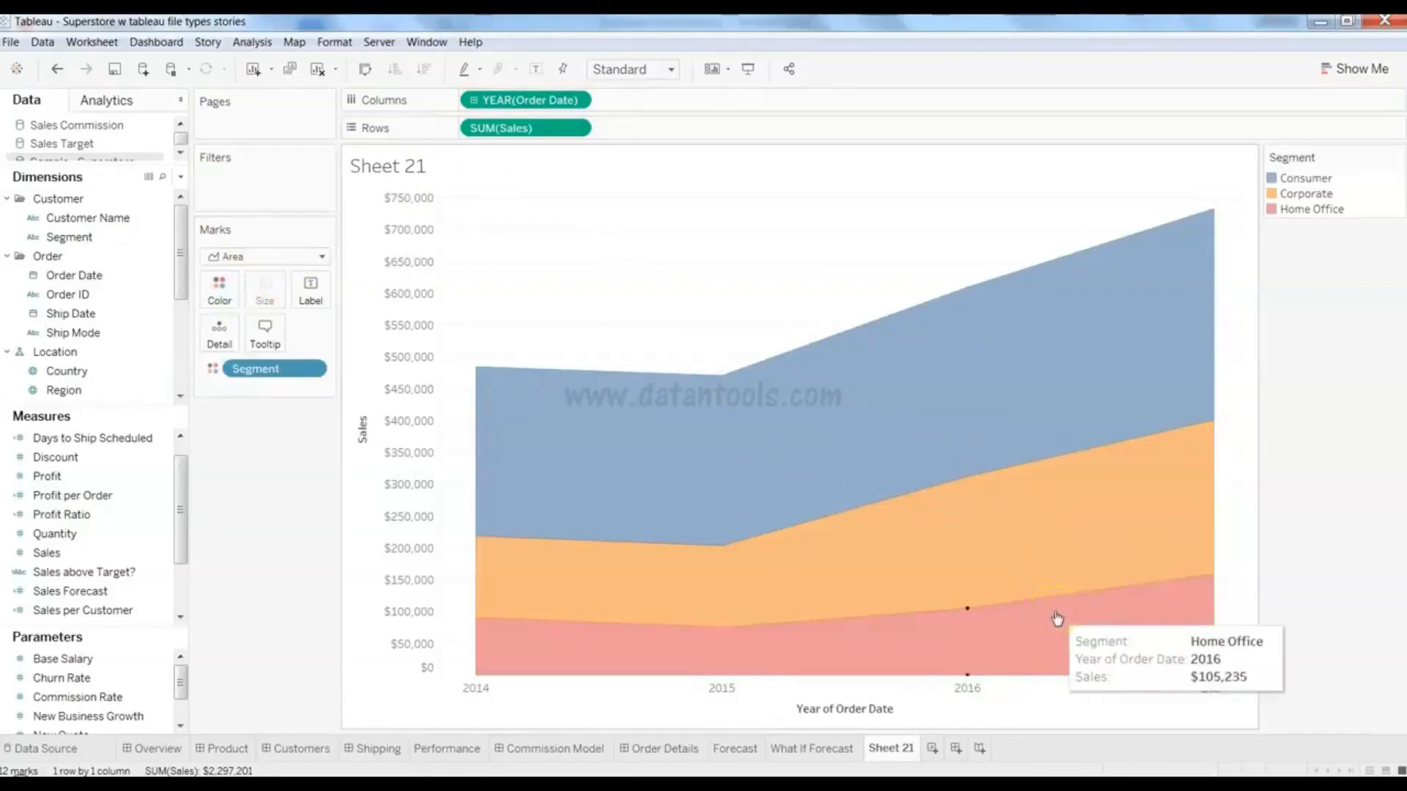
pyautogui.click(587, 513)
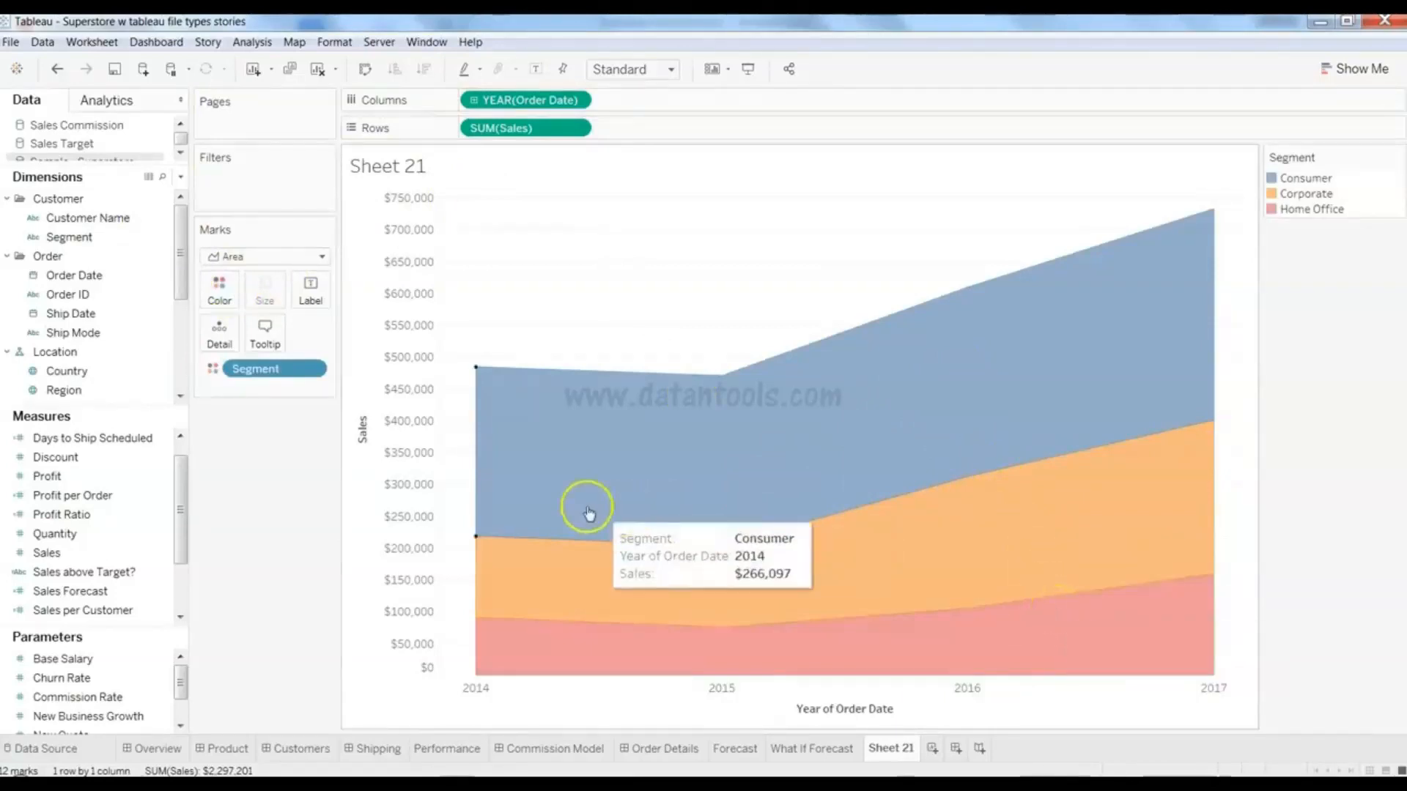
pyautogui.click(286, 458)
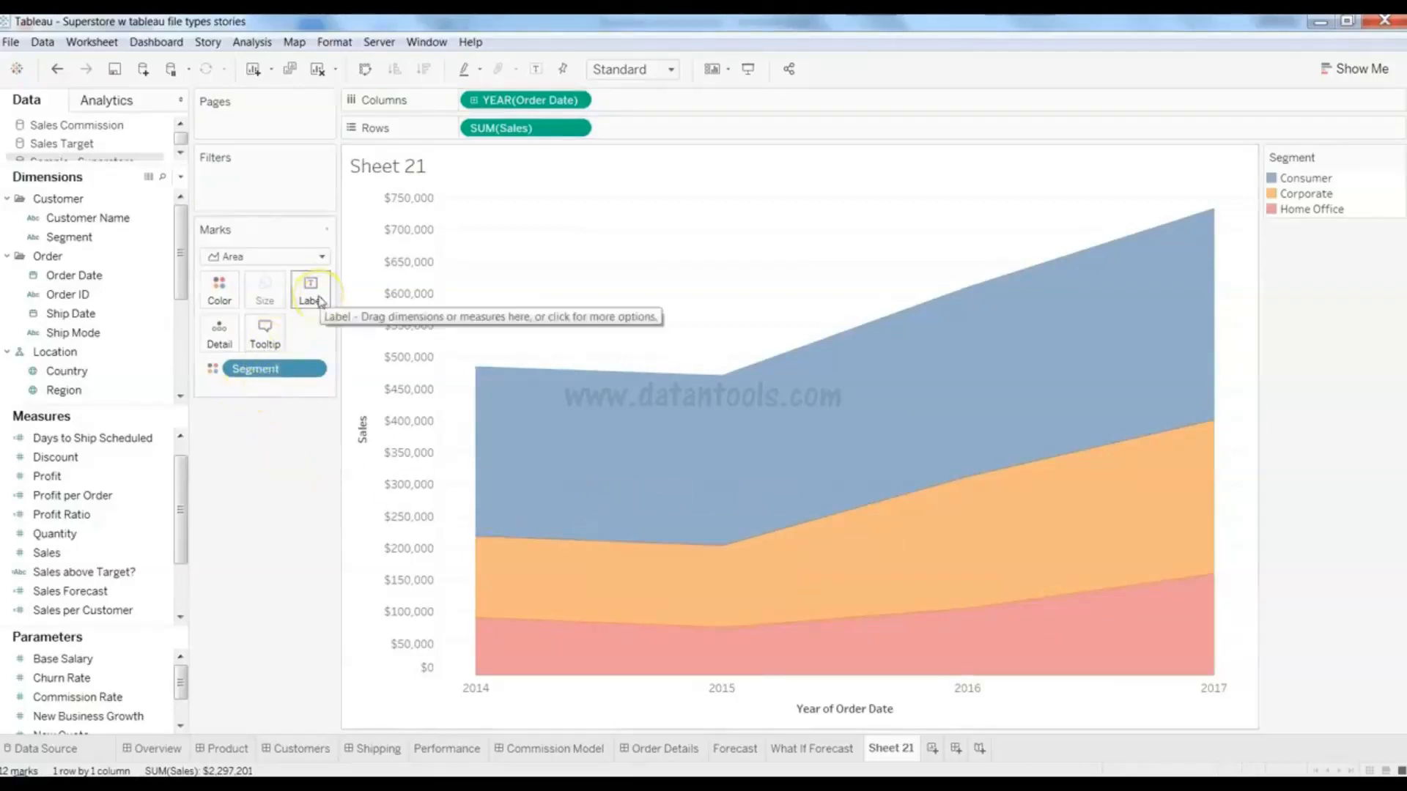
pyautogui.moveTo(55, 554); pyautogui.dragTo(314, 307)
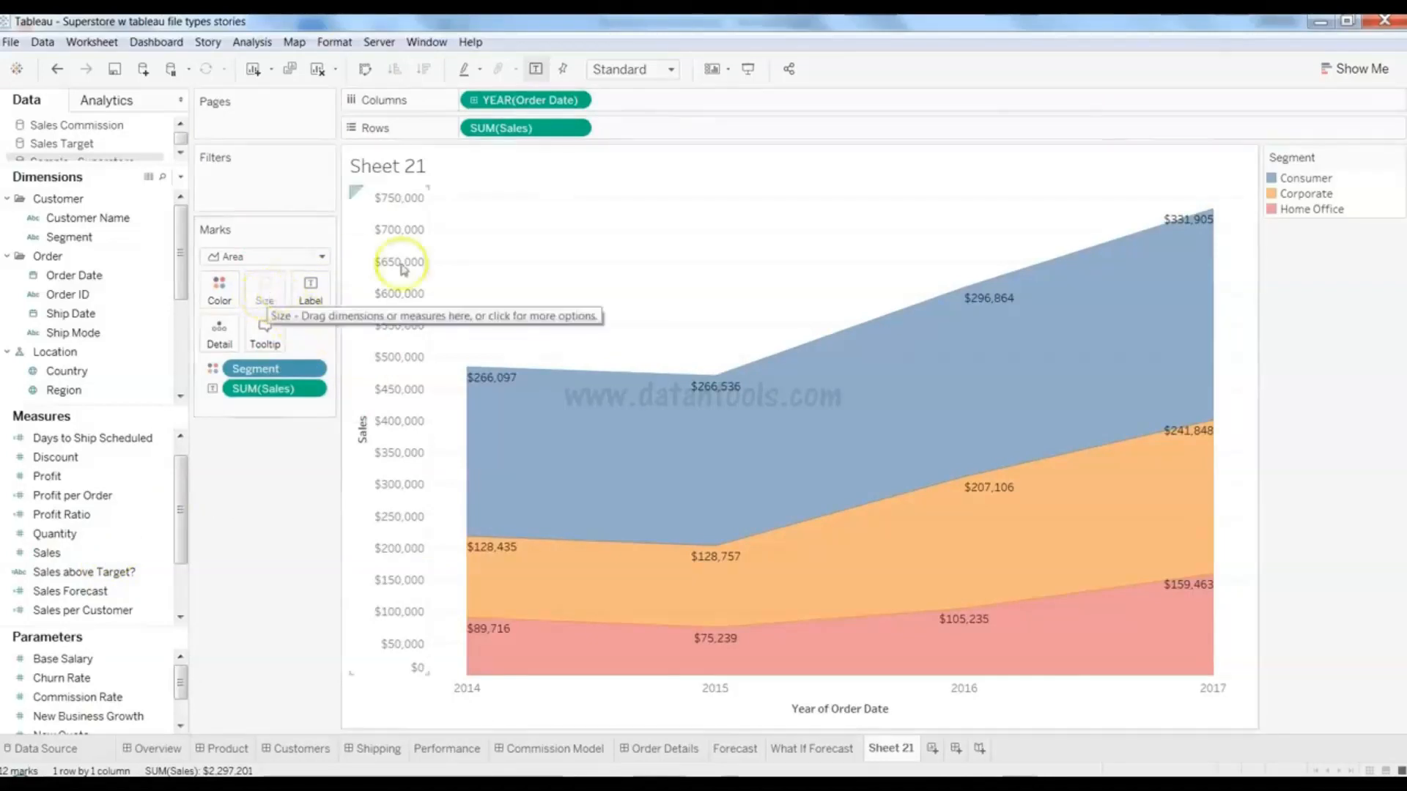
# - Swap rows and columns on the stacked Segment area chart, flipping the axes twice
pyautogui.click(639, 513)
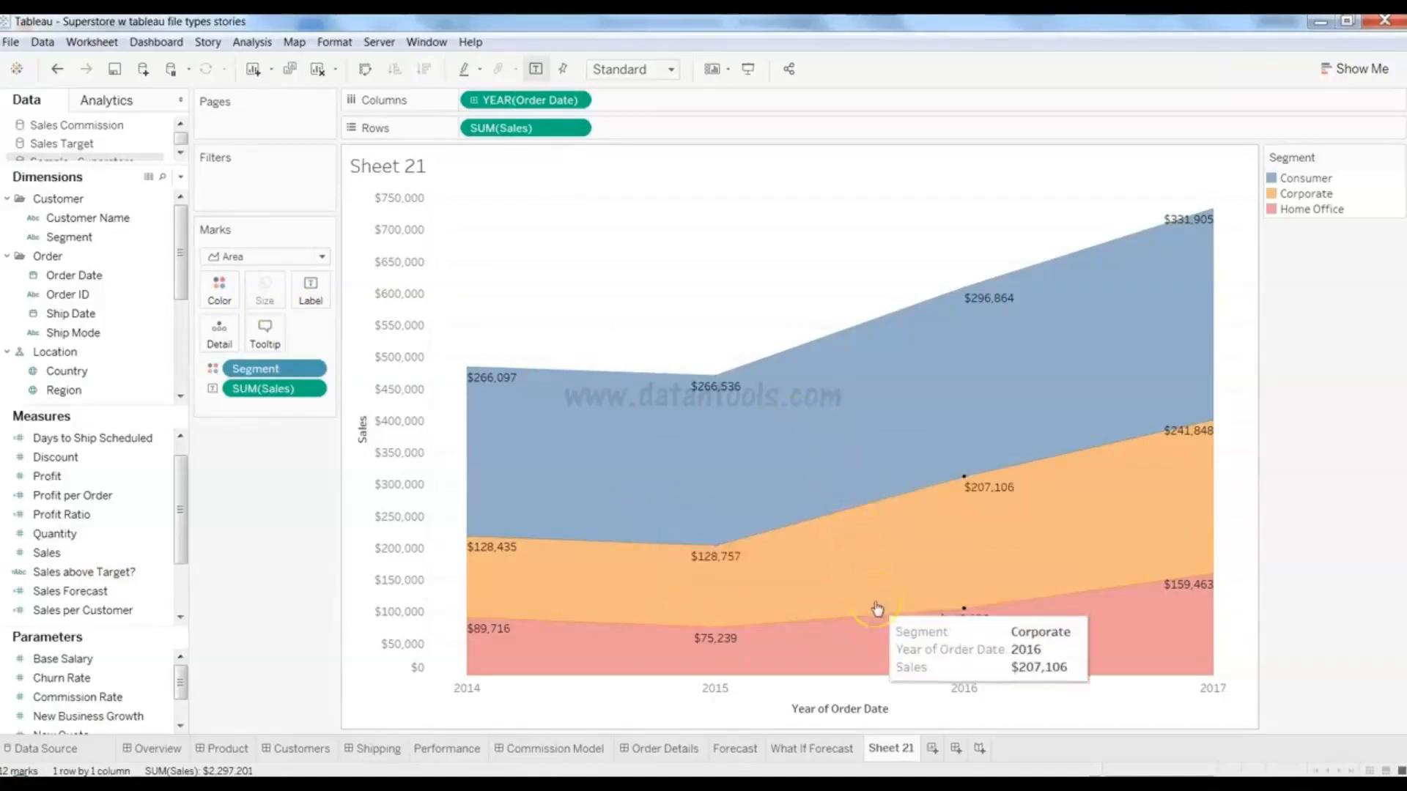
pyautogui.click(265, 299)
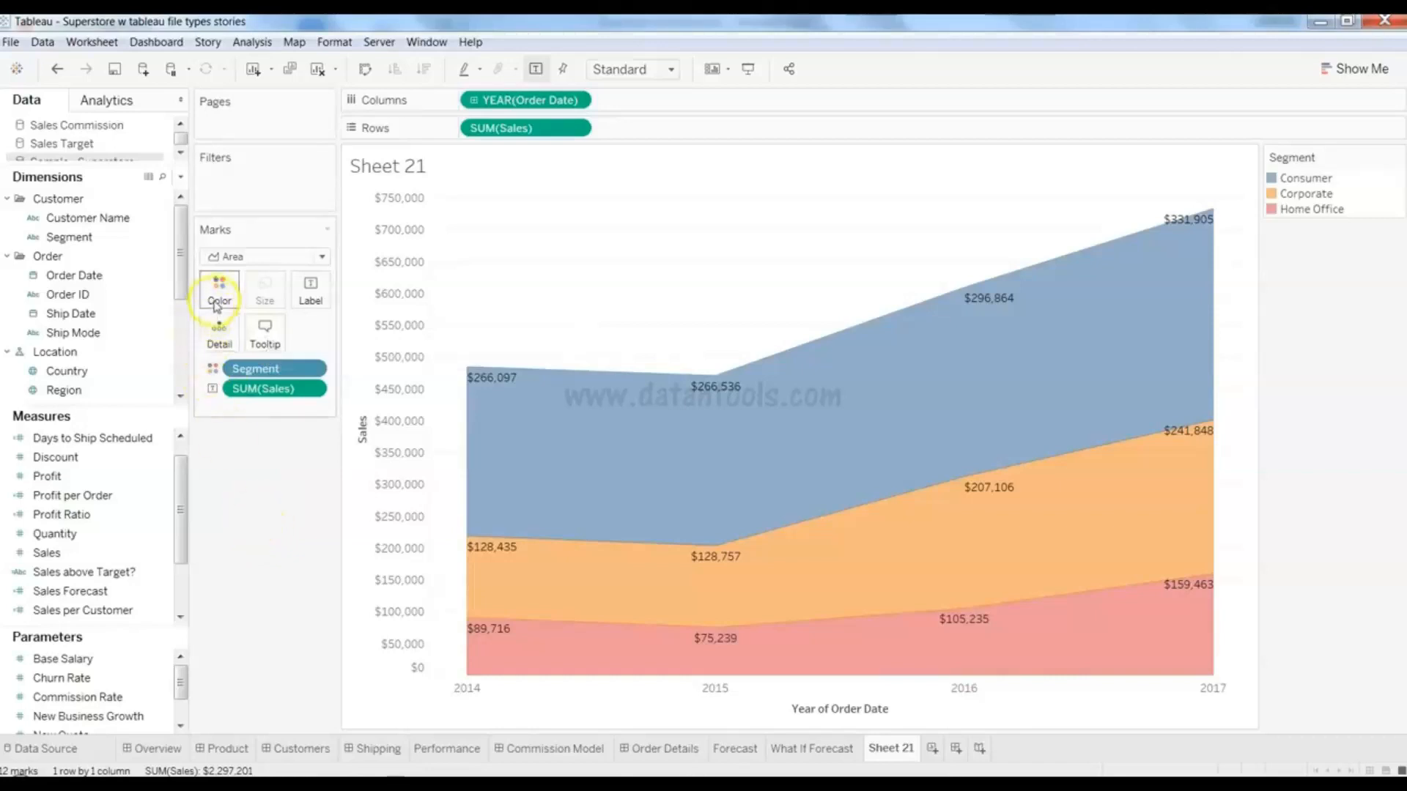
pyautogui.moveTo(637, 447)
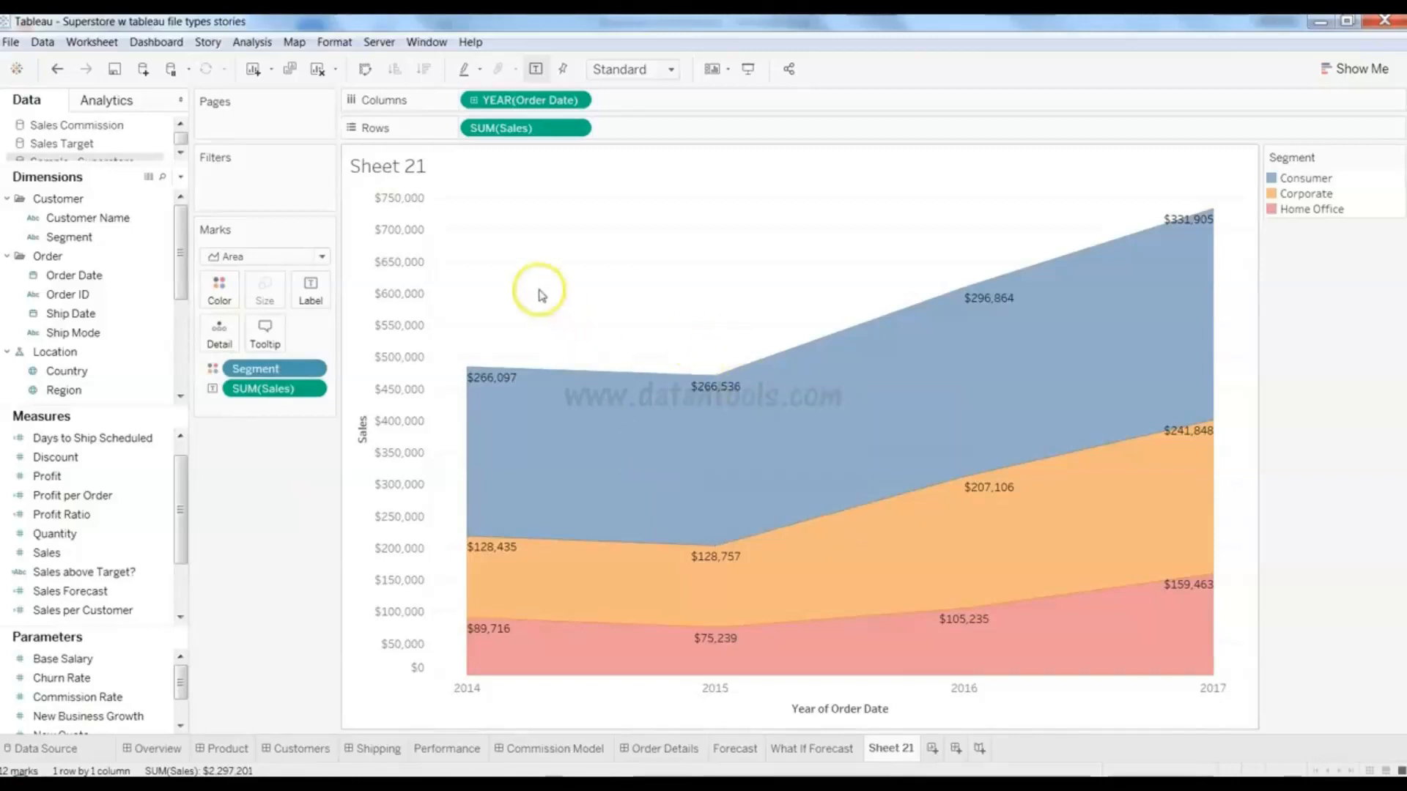
pyautogui.click(365, 70)
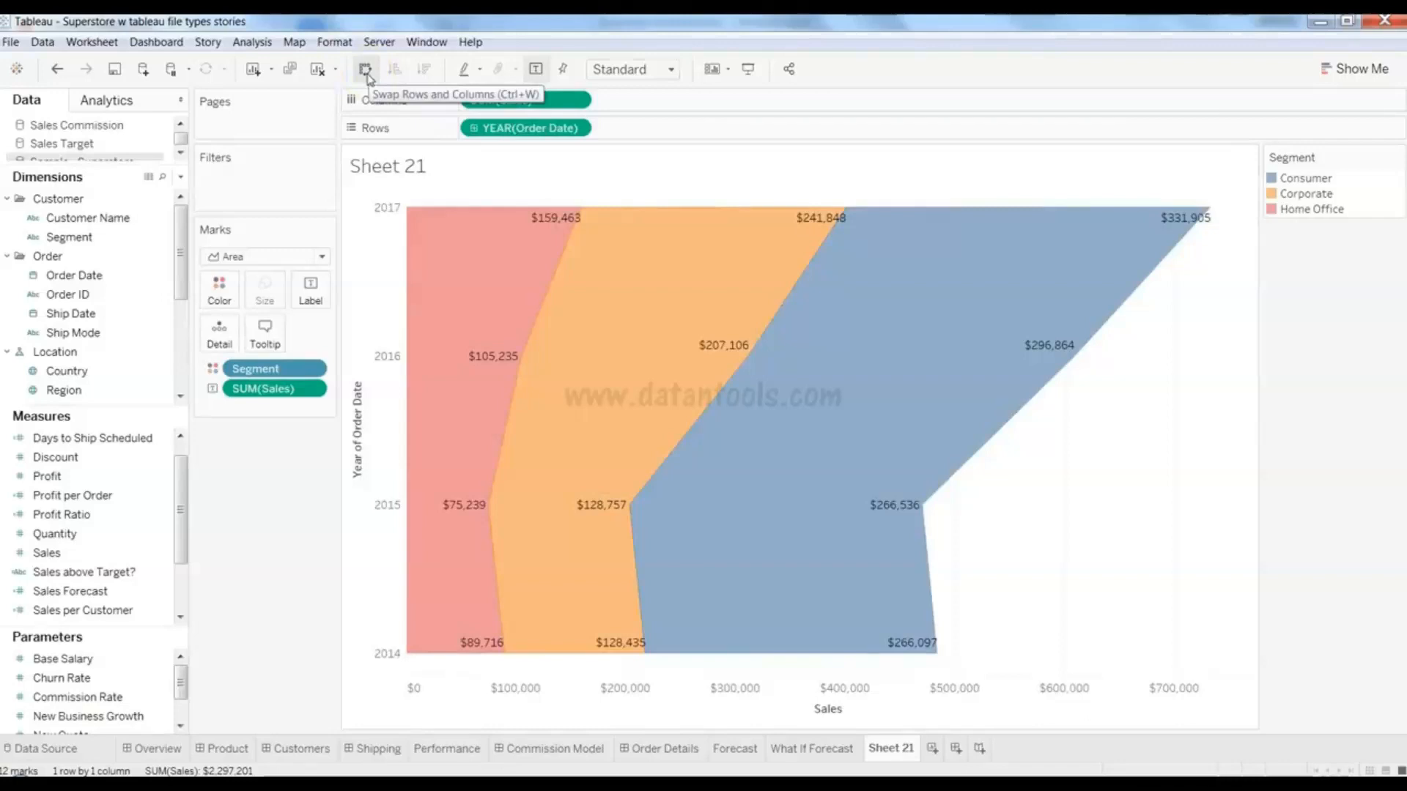
pyautogui.click(366, 73)
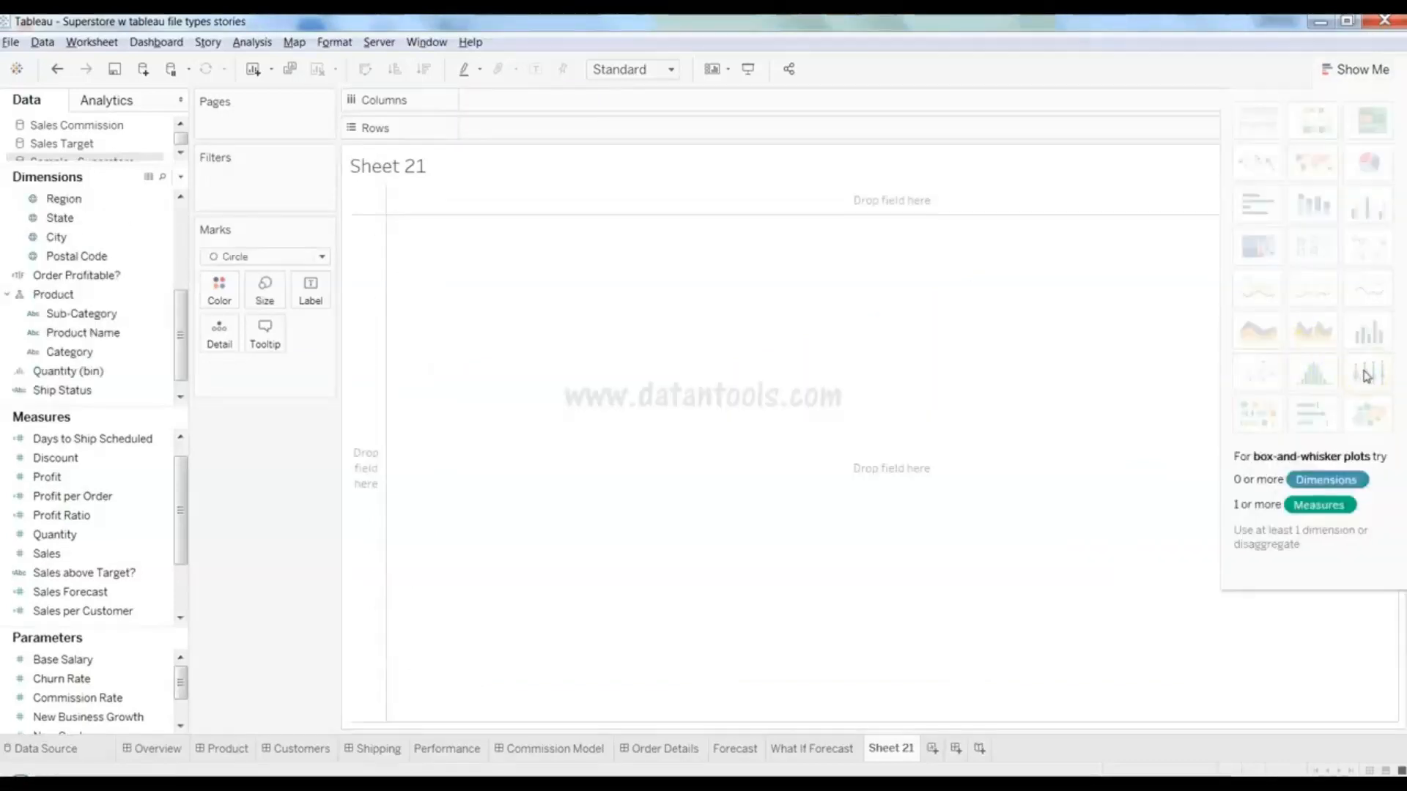
# - Select Sales and Sub-Category and build a box-and-whisker plot from Show Me
pyautogui.click(118, 573)
pyautogui.click(106, 556)
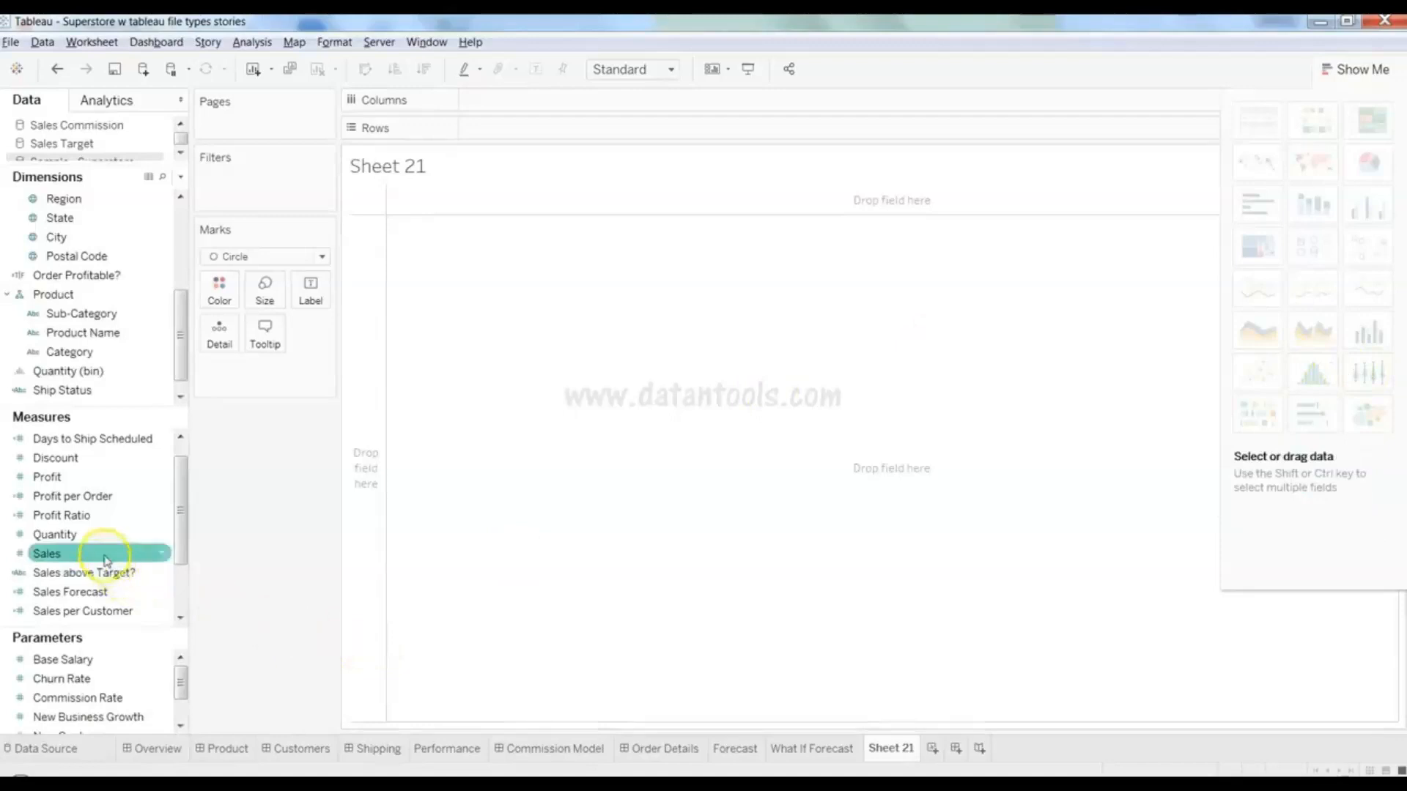
pyautogui.keyDown('ctrl'); pyautogui.click(123, 316); pyautogui.keyUp('ctrl')
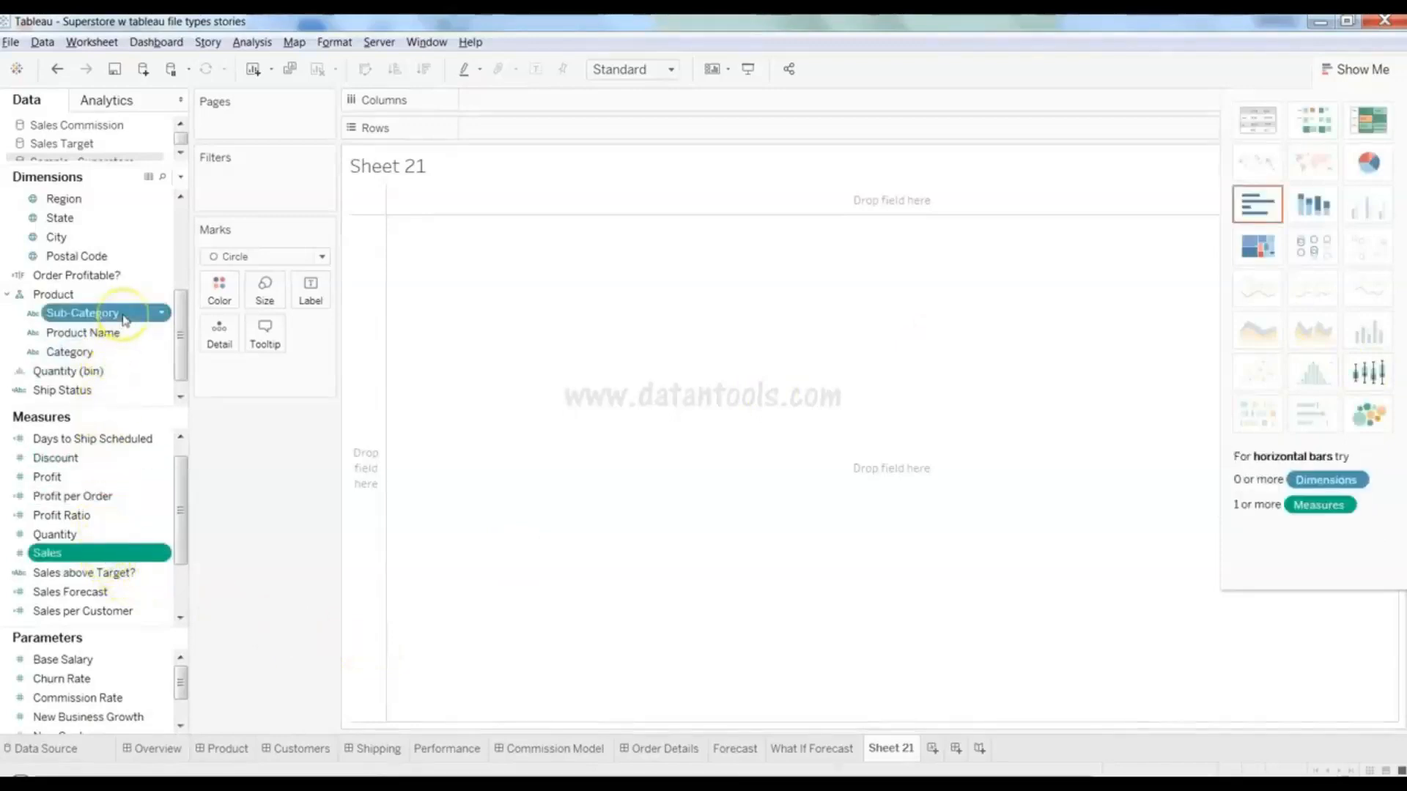
pyautogui.click(1367, 376)
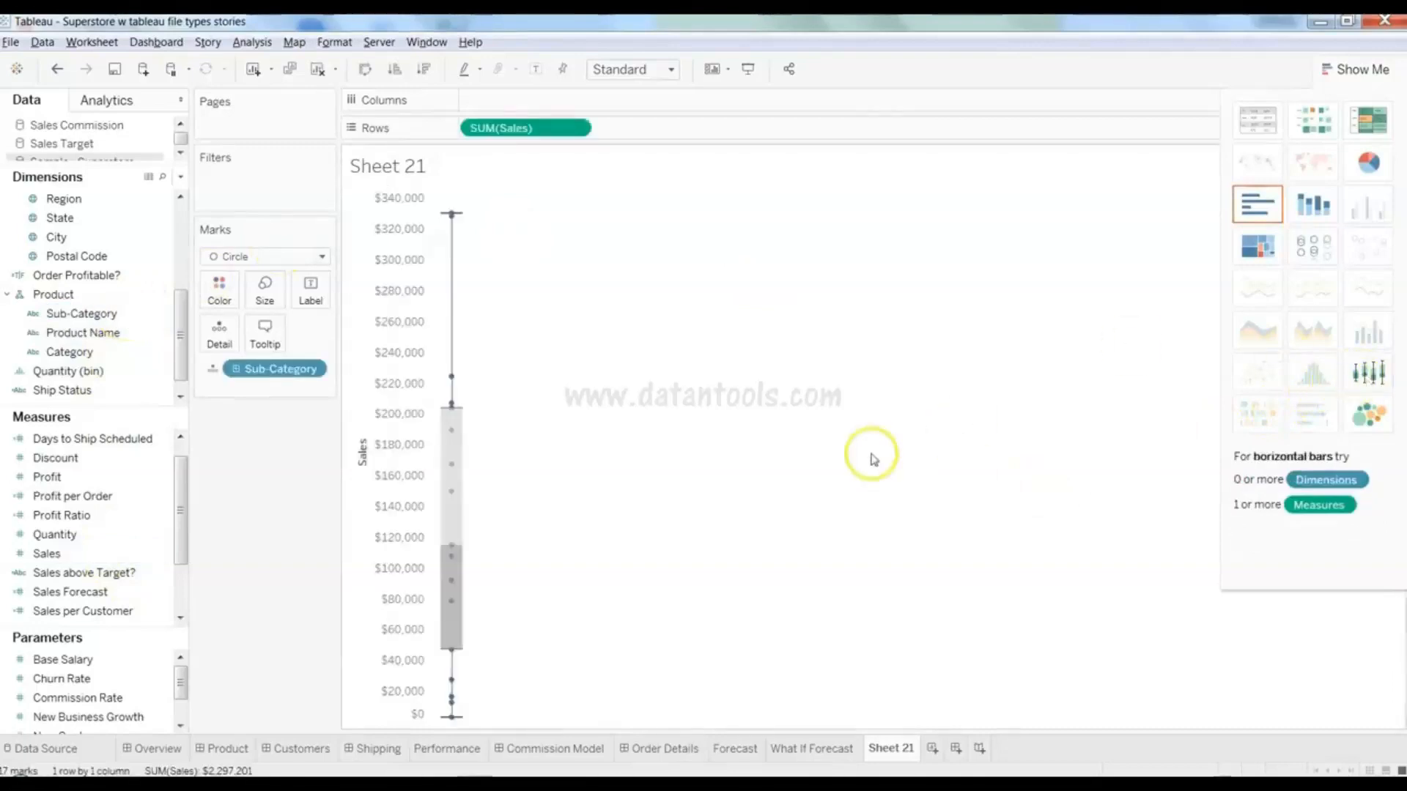
# - Read the box plot values: median $114,880, whiskers from $3,024 to $330,007
pyautogui.moveTo(469, 529)
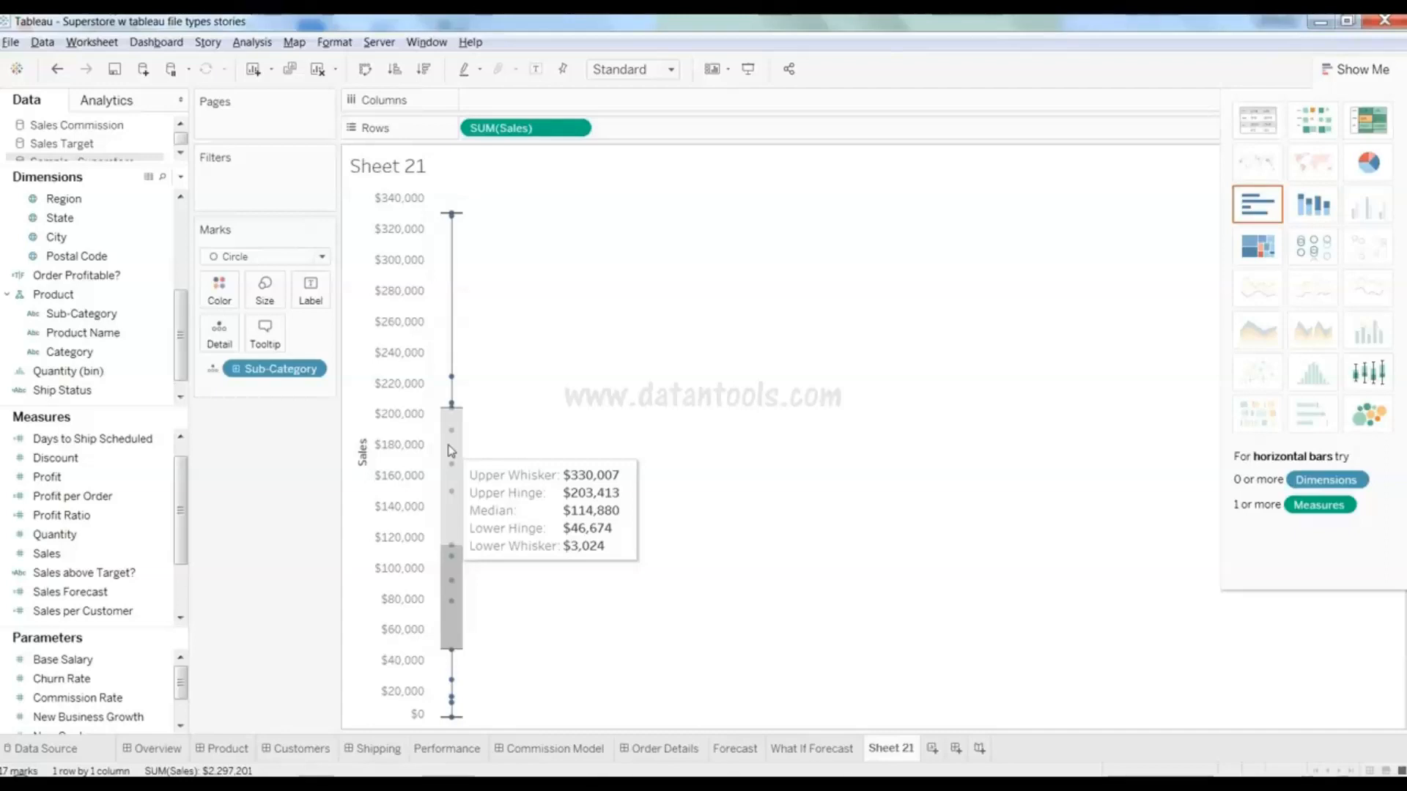
pyautogui.click(614, 409)
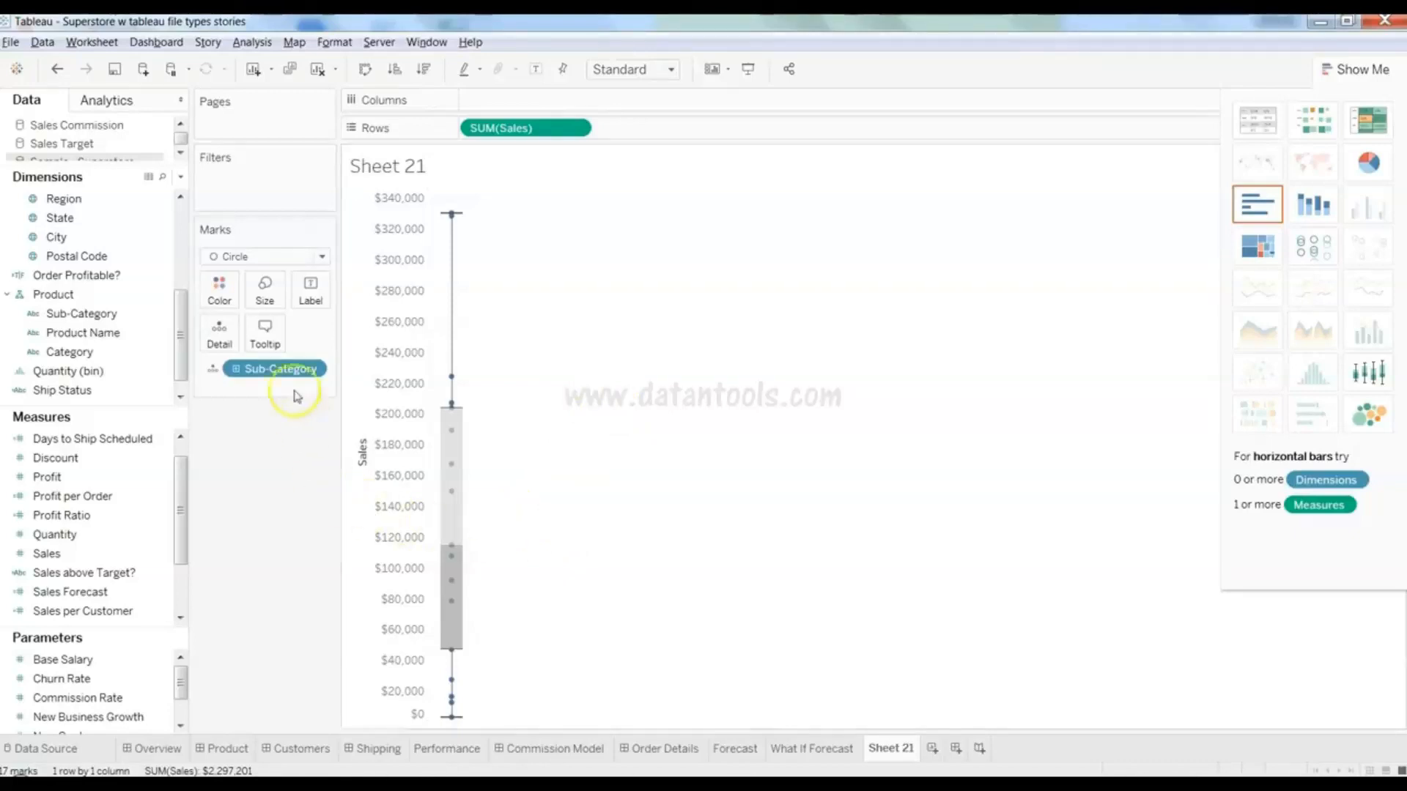
pyautogui.moveTo(454, 378)
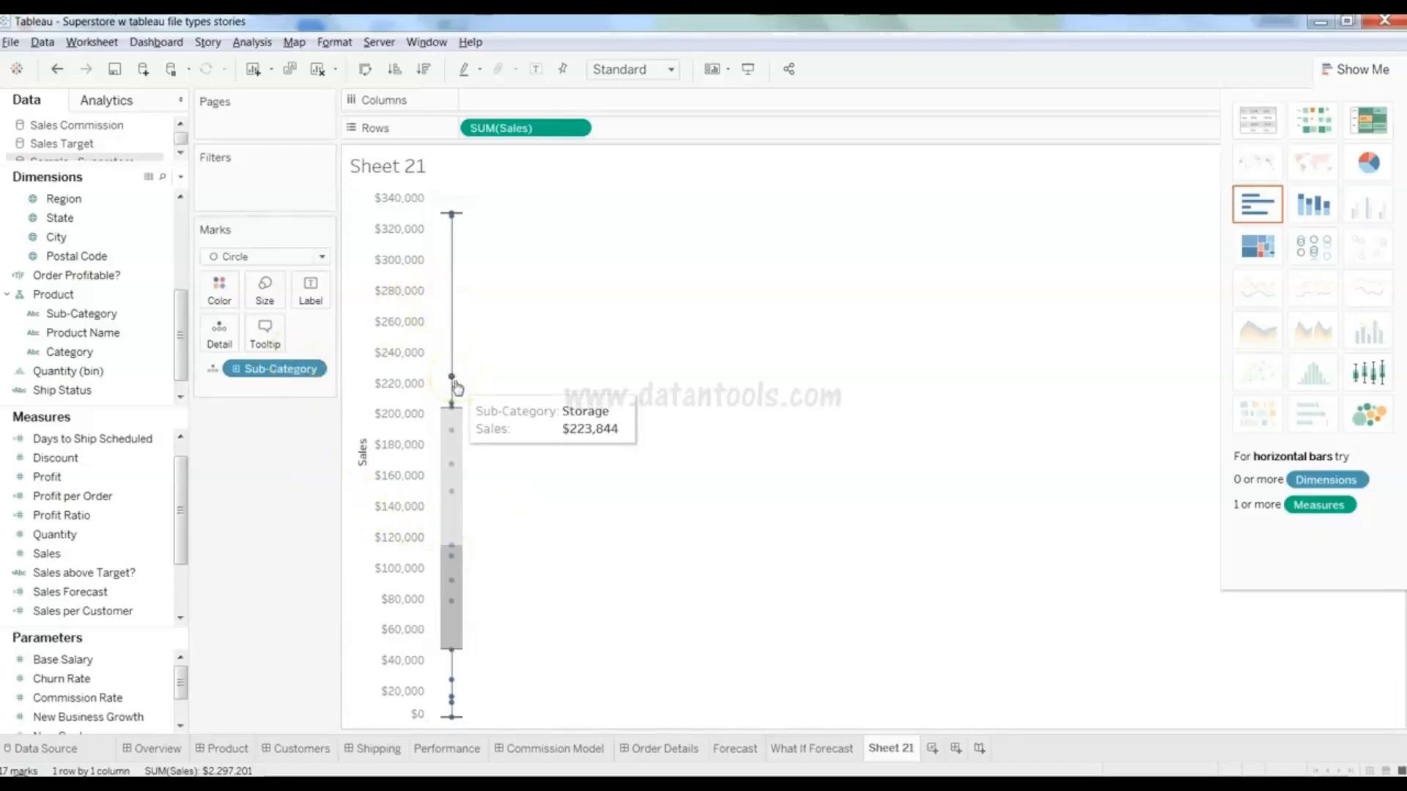
pyautogui.moveTo(454, 453)
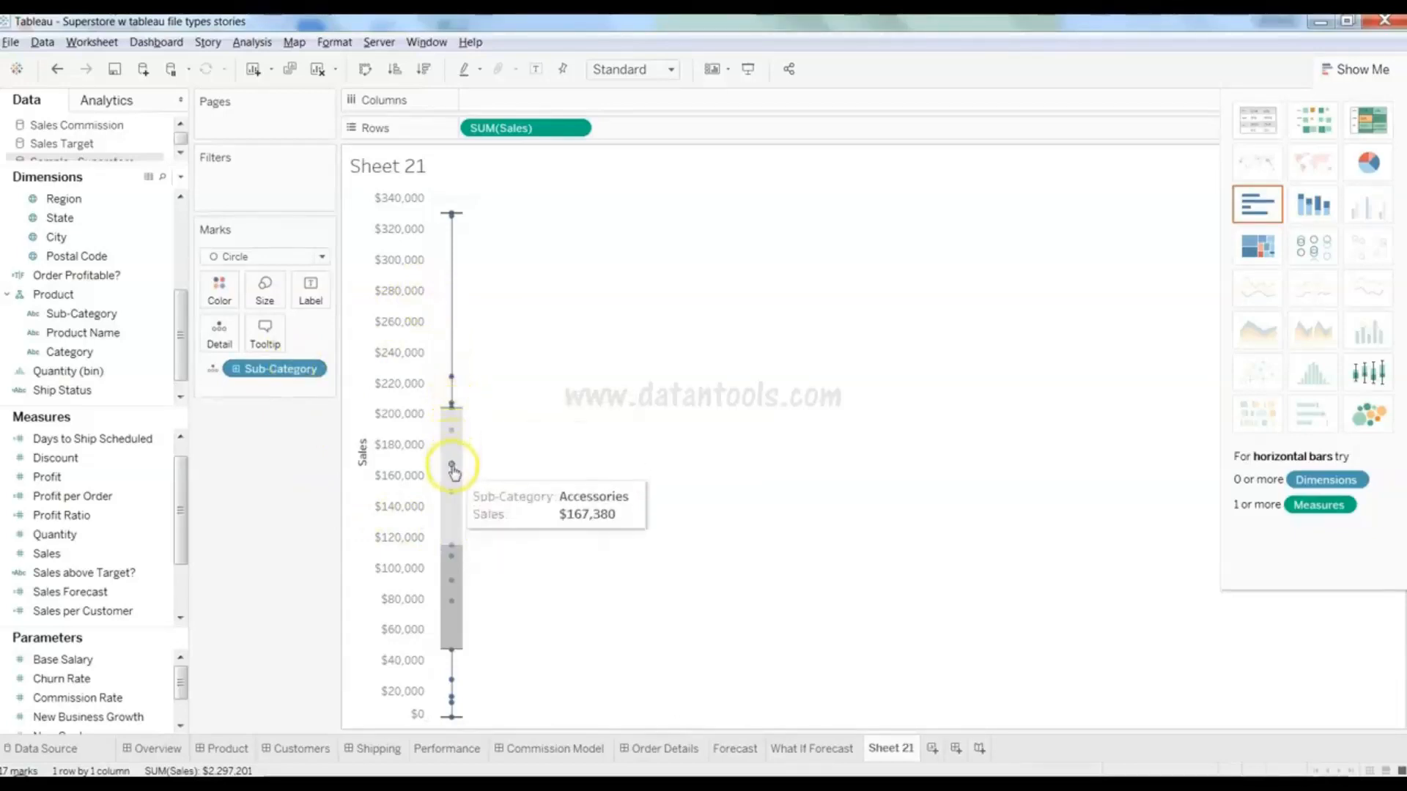
pyautogui.moveTo(453, 496)
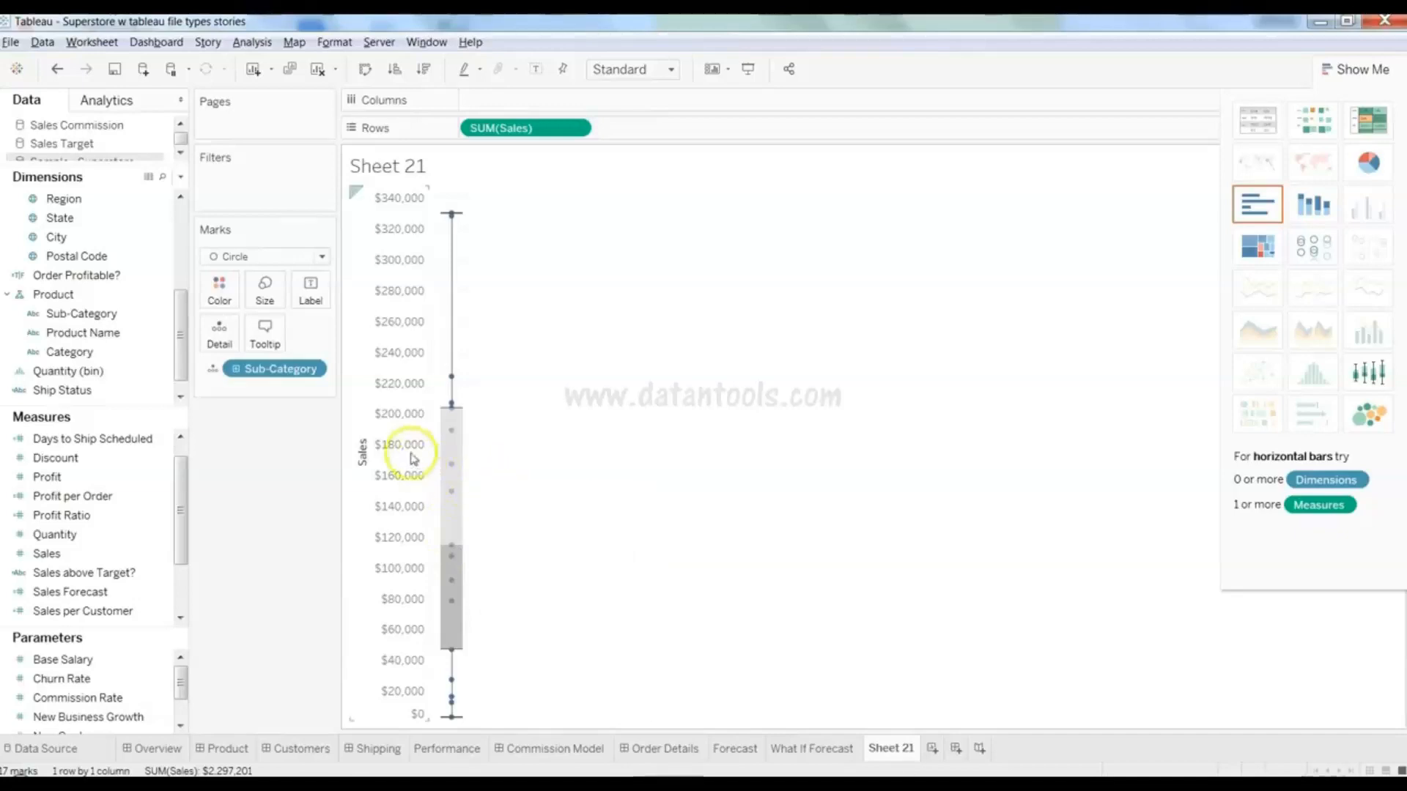
# - Add Category to Rows beside Sales and widen the chart so the category columns spread out
pyautogui.click(129, 355)
pyautogui.moveTo(129, 359); pyautogui.dragTo(559, 113)
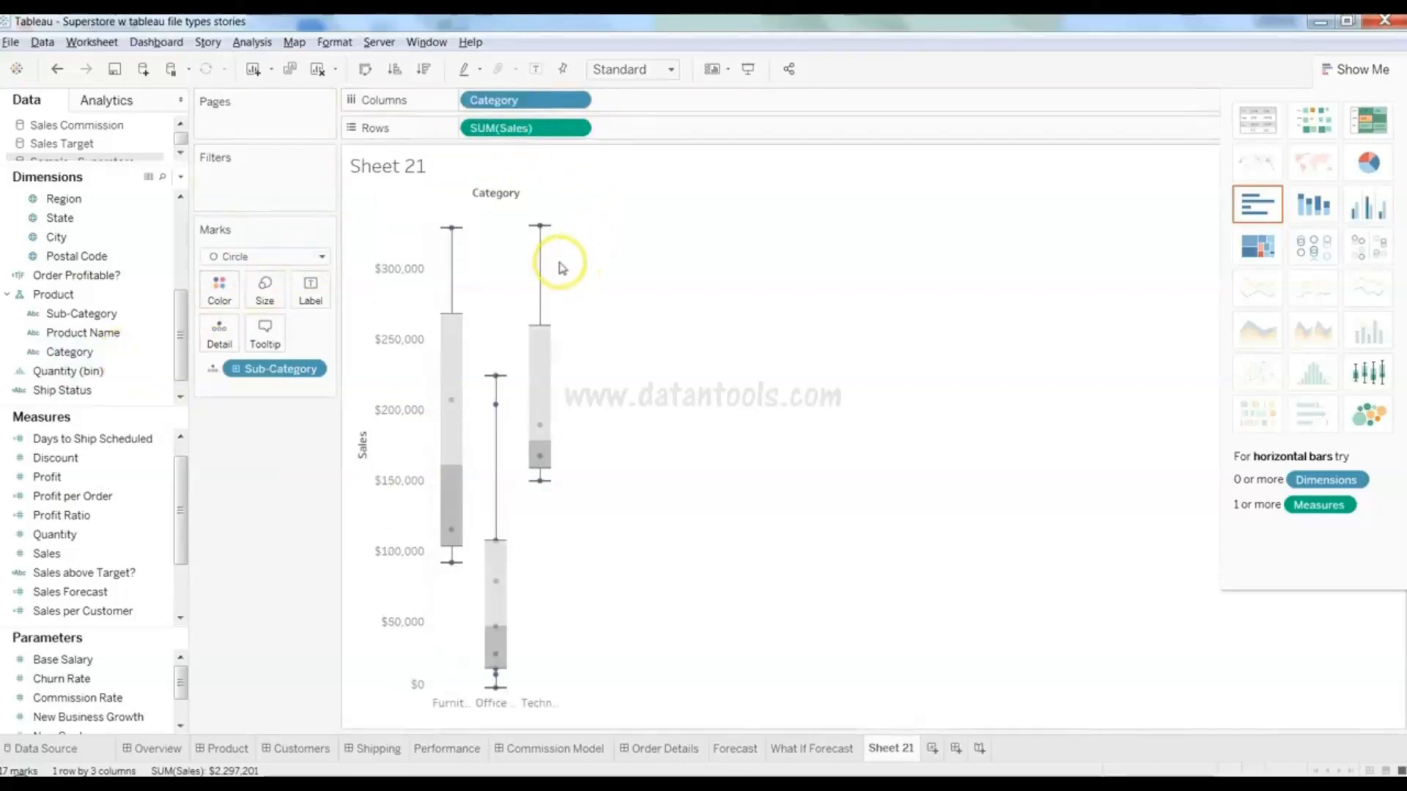
pyautogui.moveTo(562, 263); pyautogui.dragTo(813, 255)
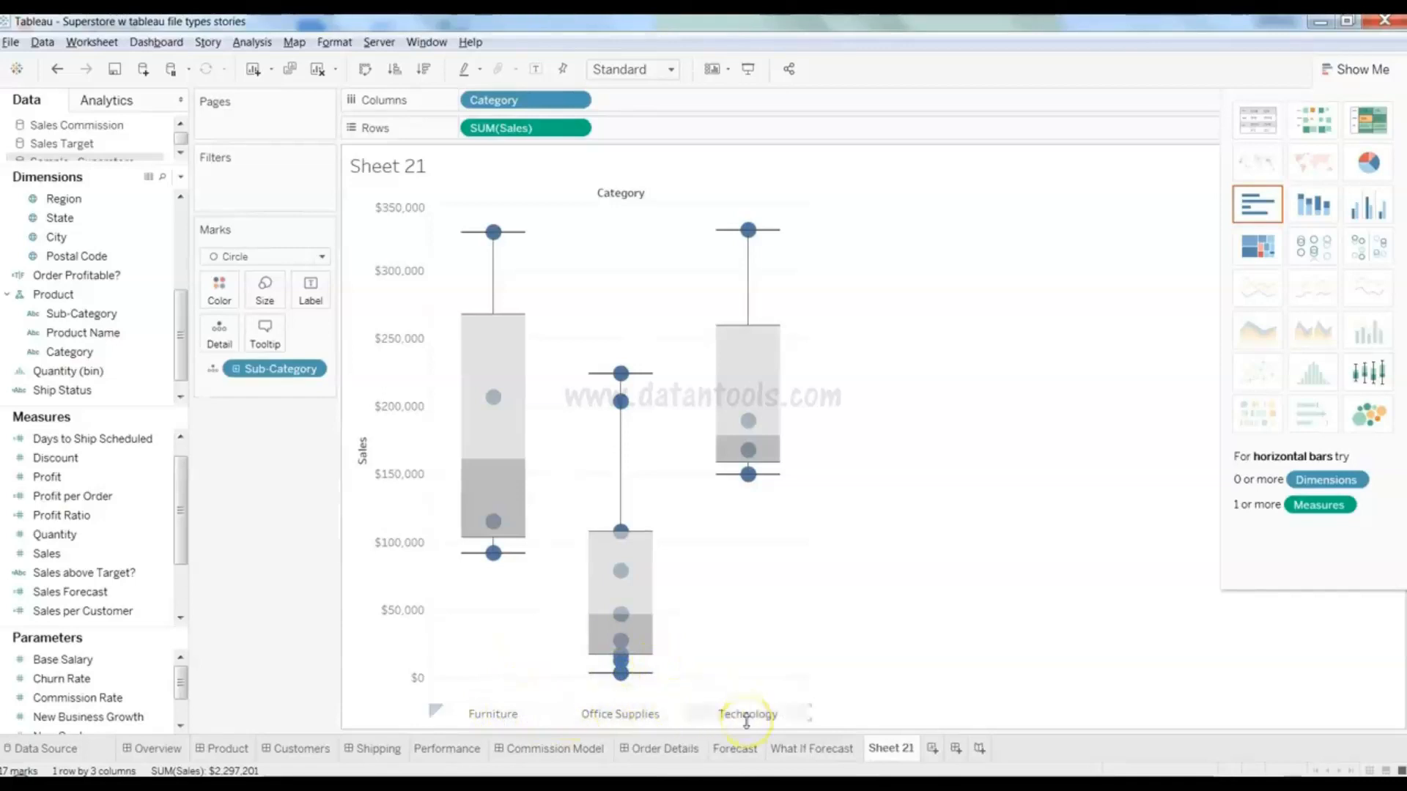
# - Inspect the Office Supplies and Furniture box plot summaries, with Furniture's median at $160,923
pyautogui.moveTo(621, 400)
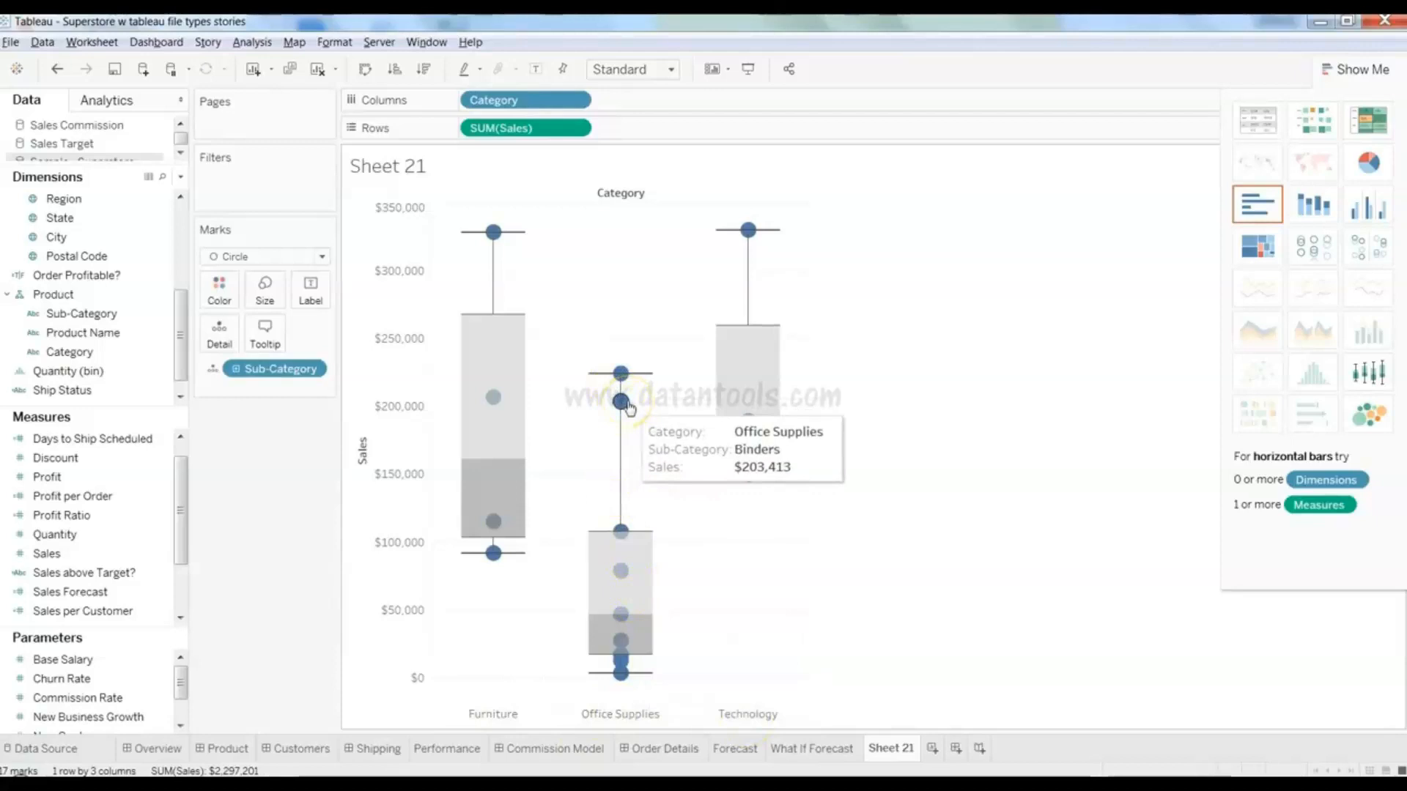
pyautogui.click(635, 487)
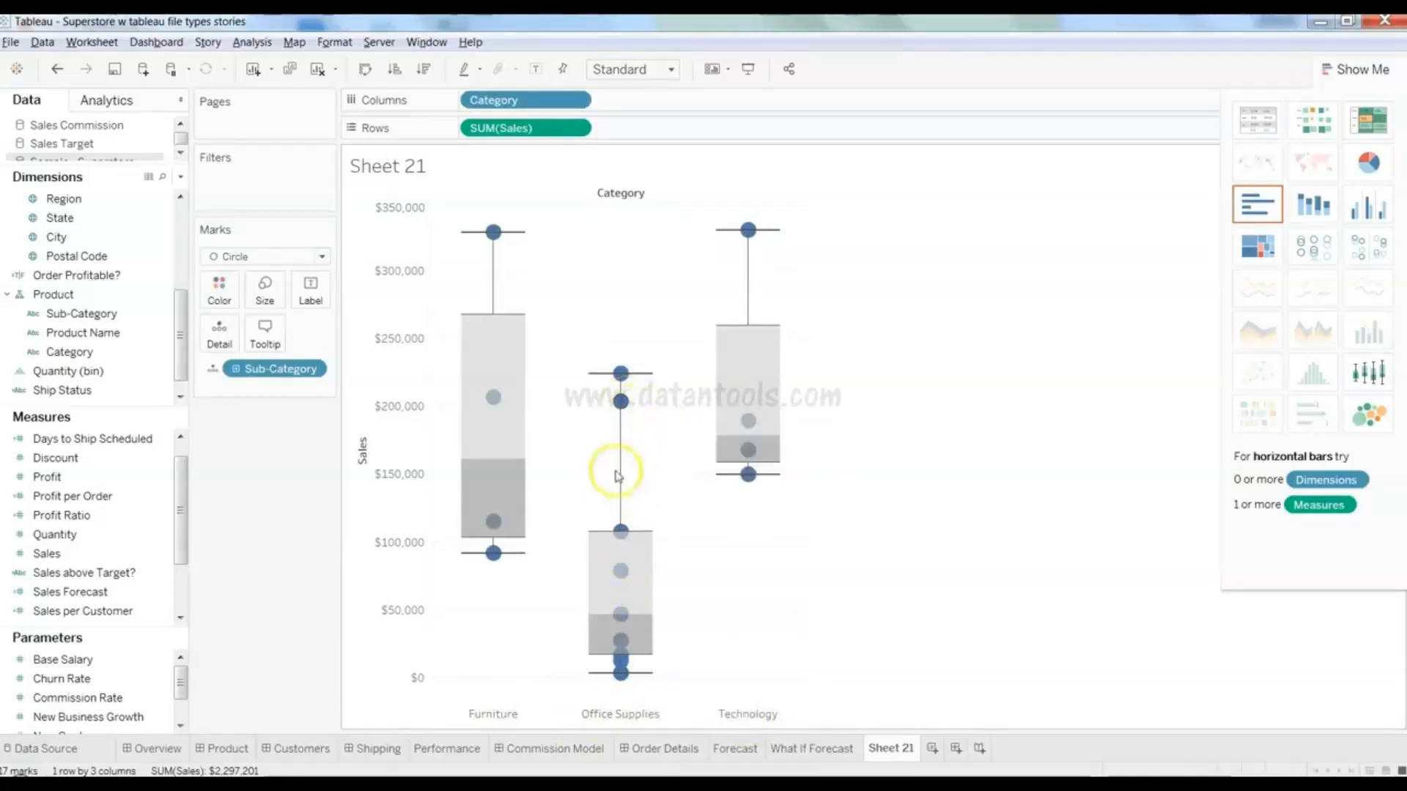
pyautogui.moveTo(495, 230)
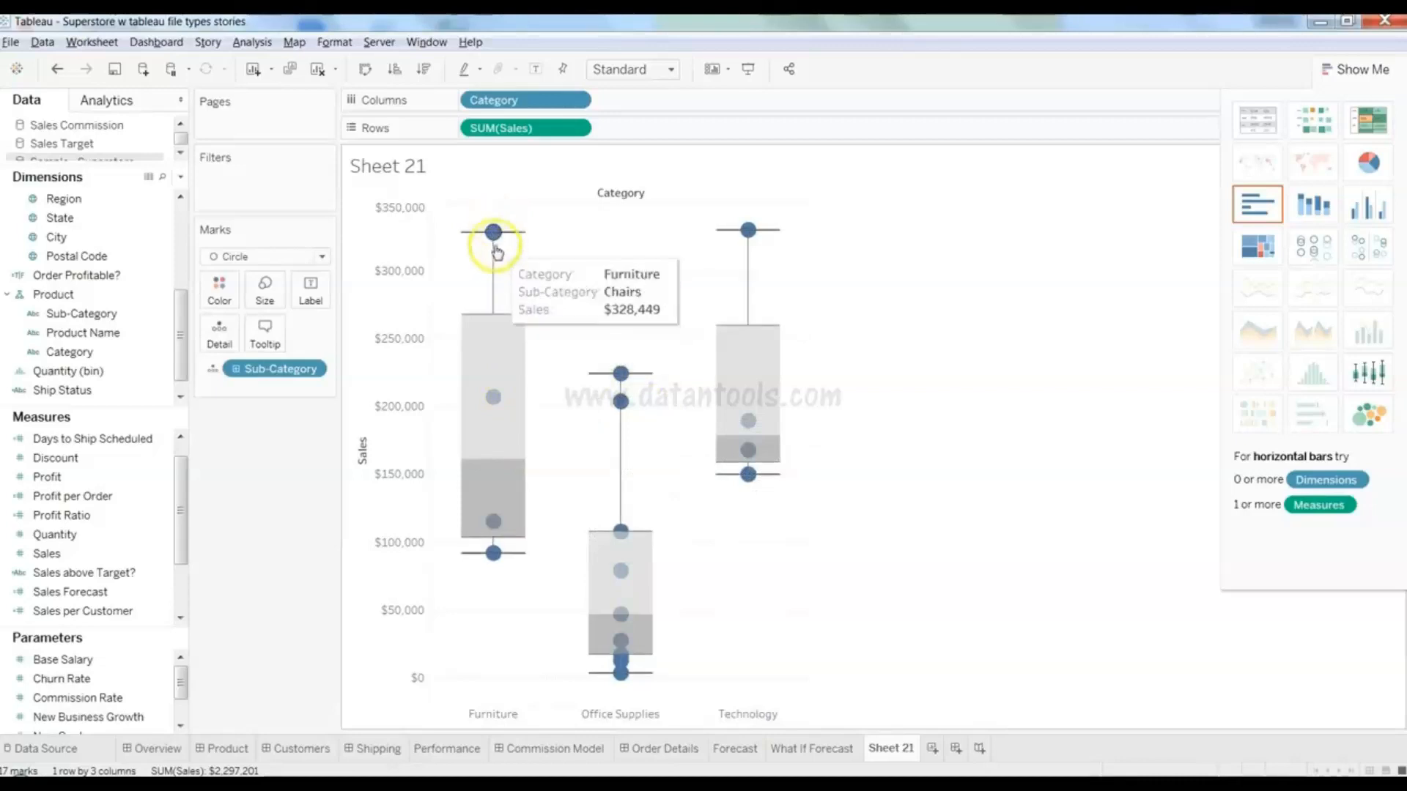
pyautogui.click(505, 386)
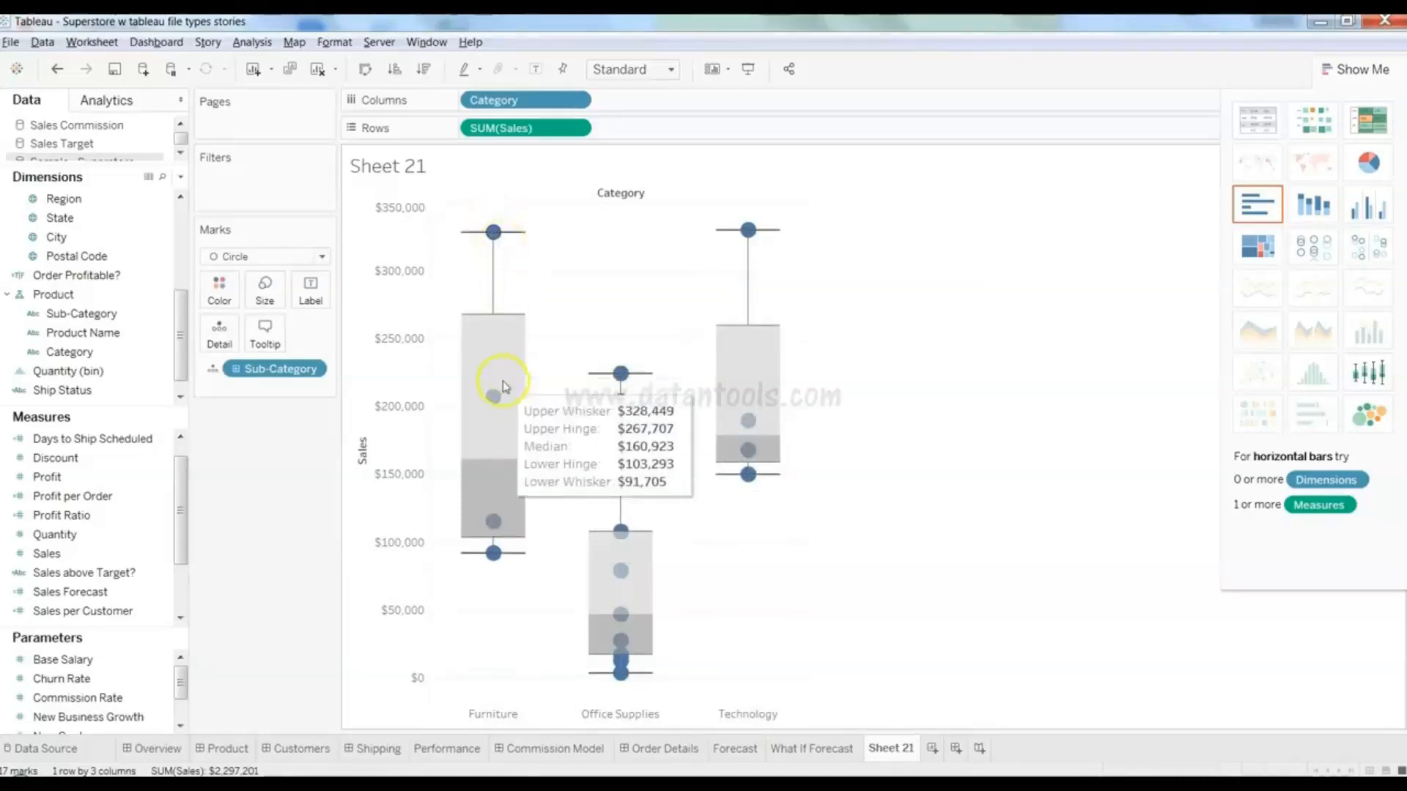
pyautogui.click(491, 233)
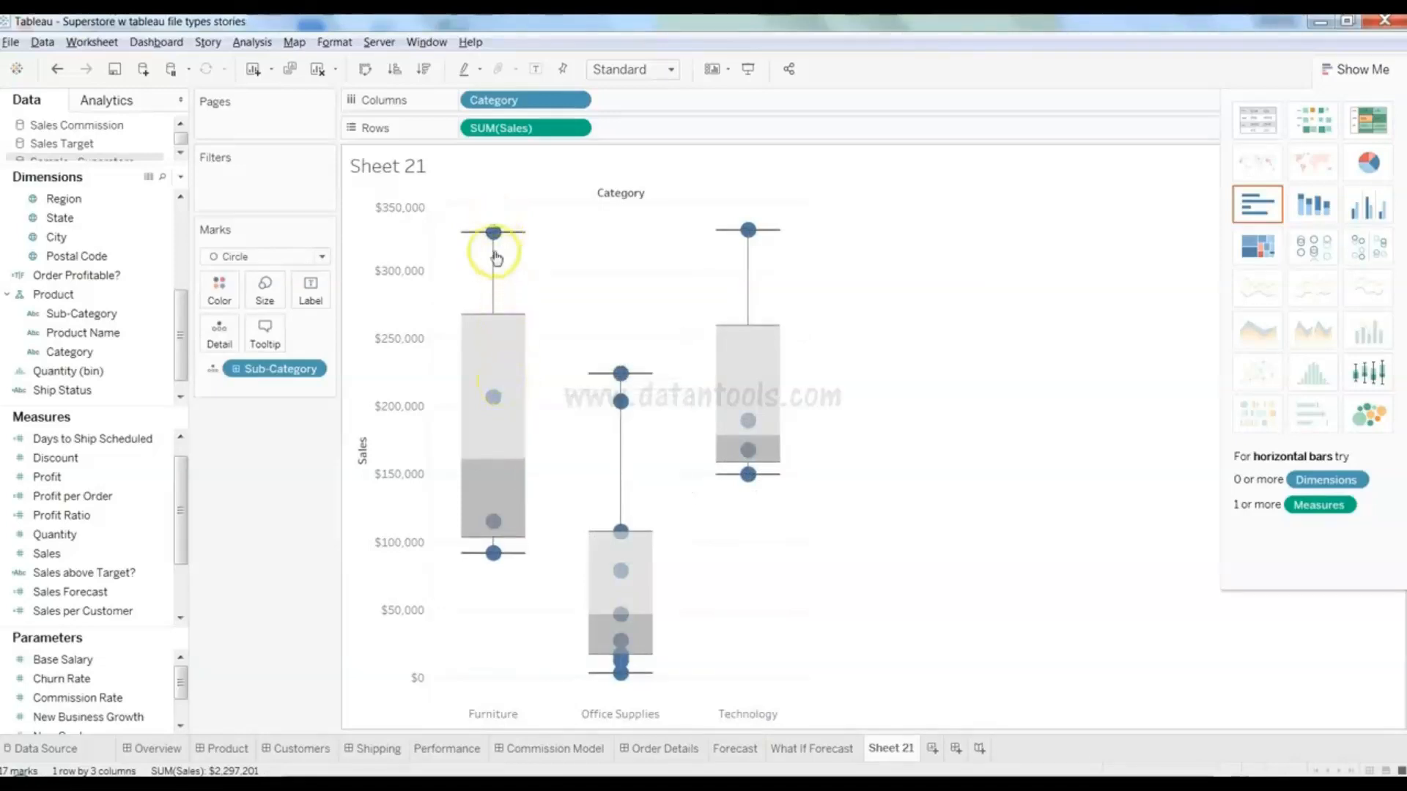
pyautogui.click(487, 383)
# - Edit the box plot to hide the underlying circle marks except outliers
pyautogui.rightClick(486, 383)
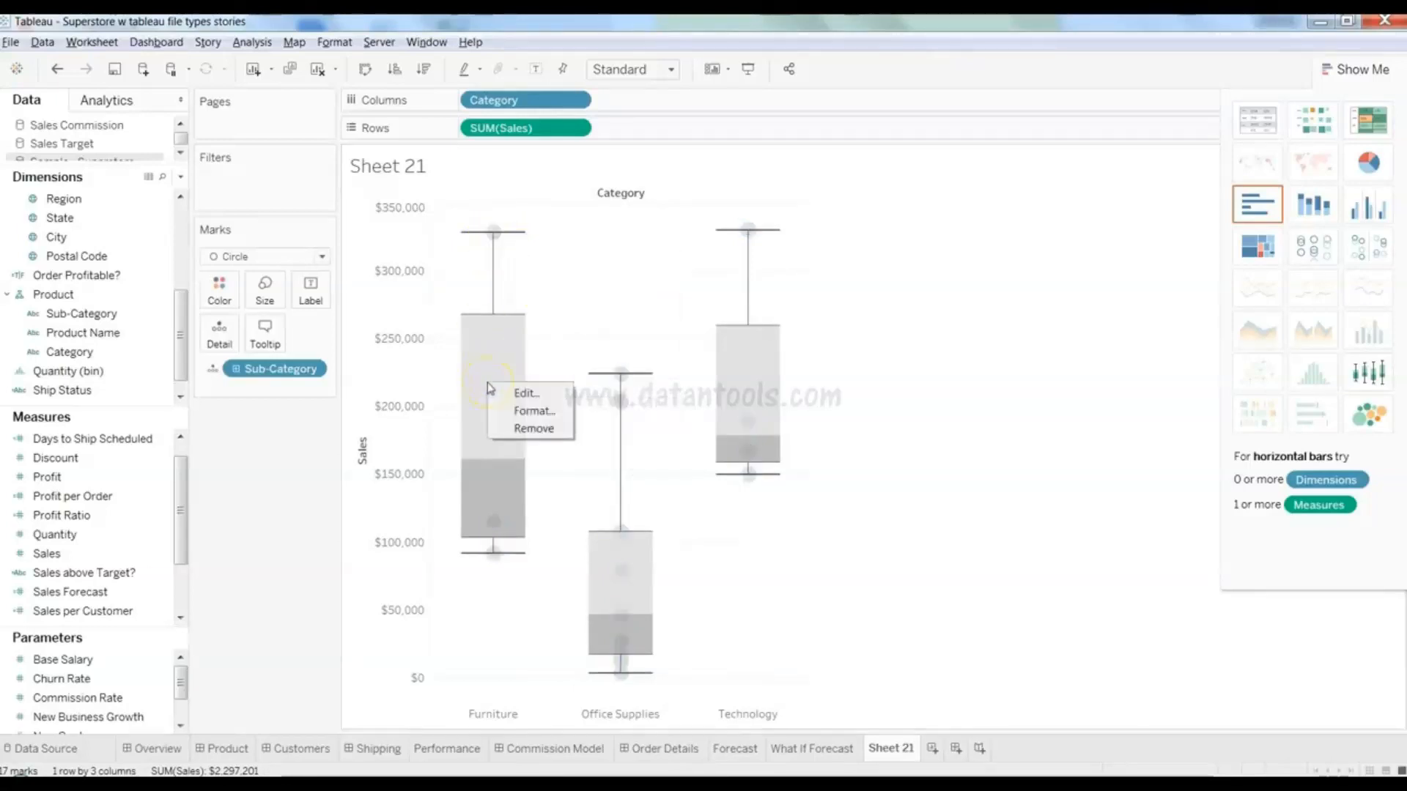
pyautogui.click(504, 393)
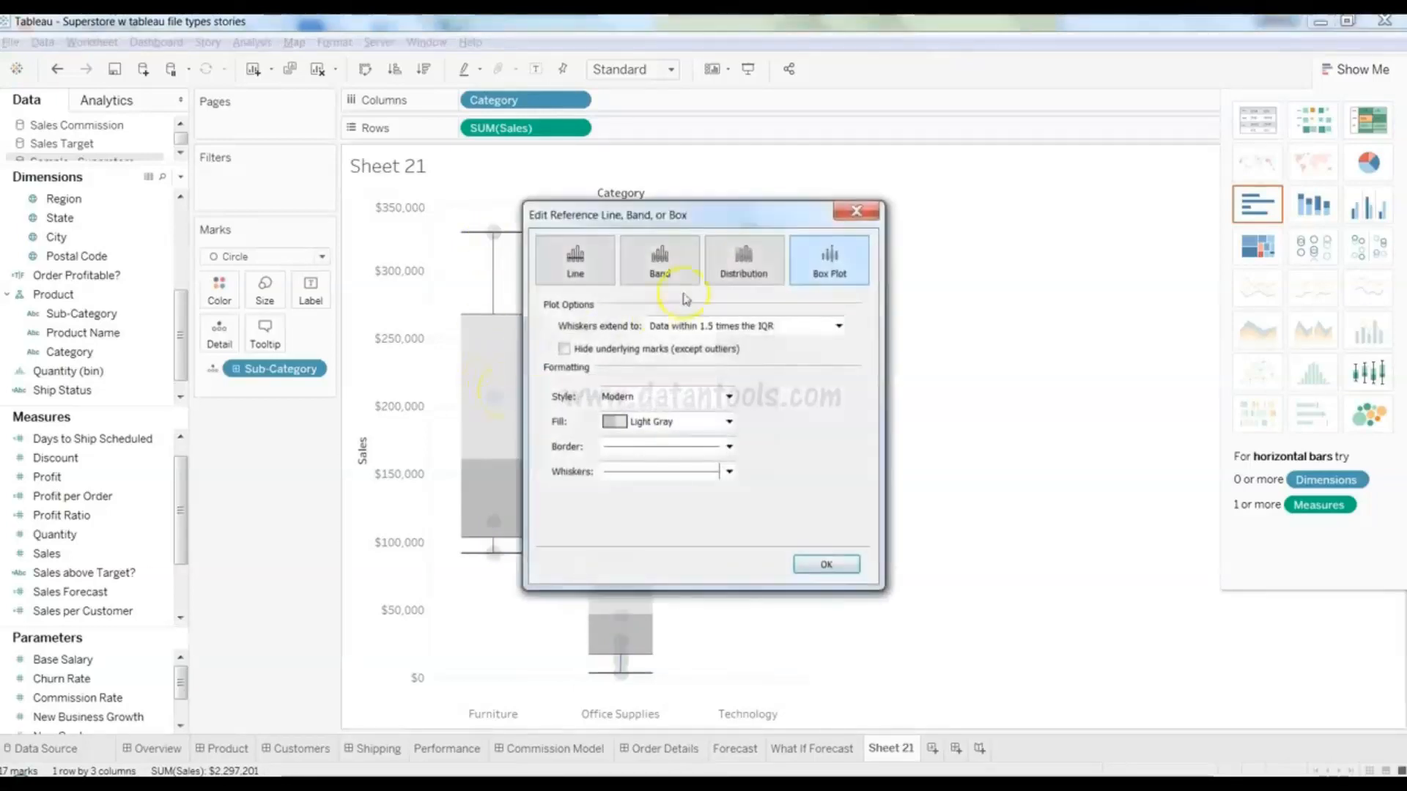
pyautogui.click(658, 358)
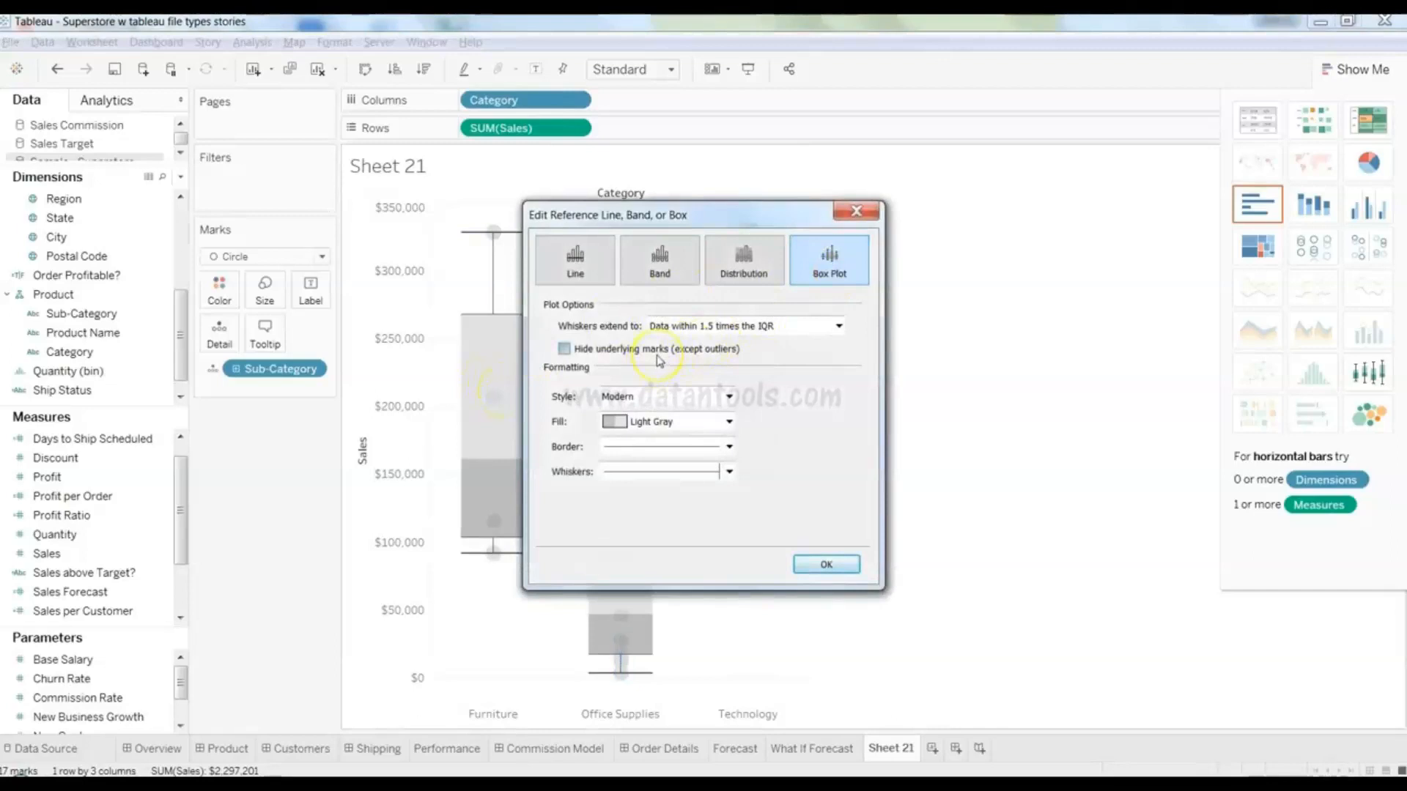
pyautogui.click(820, 565)
pyautogui.moveTo(775, 446)
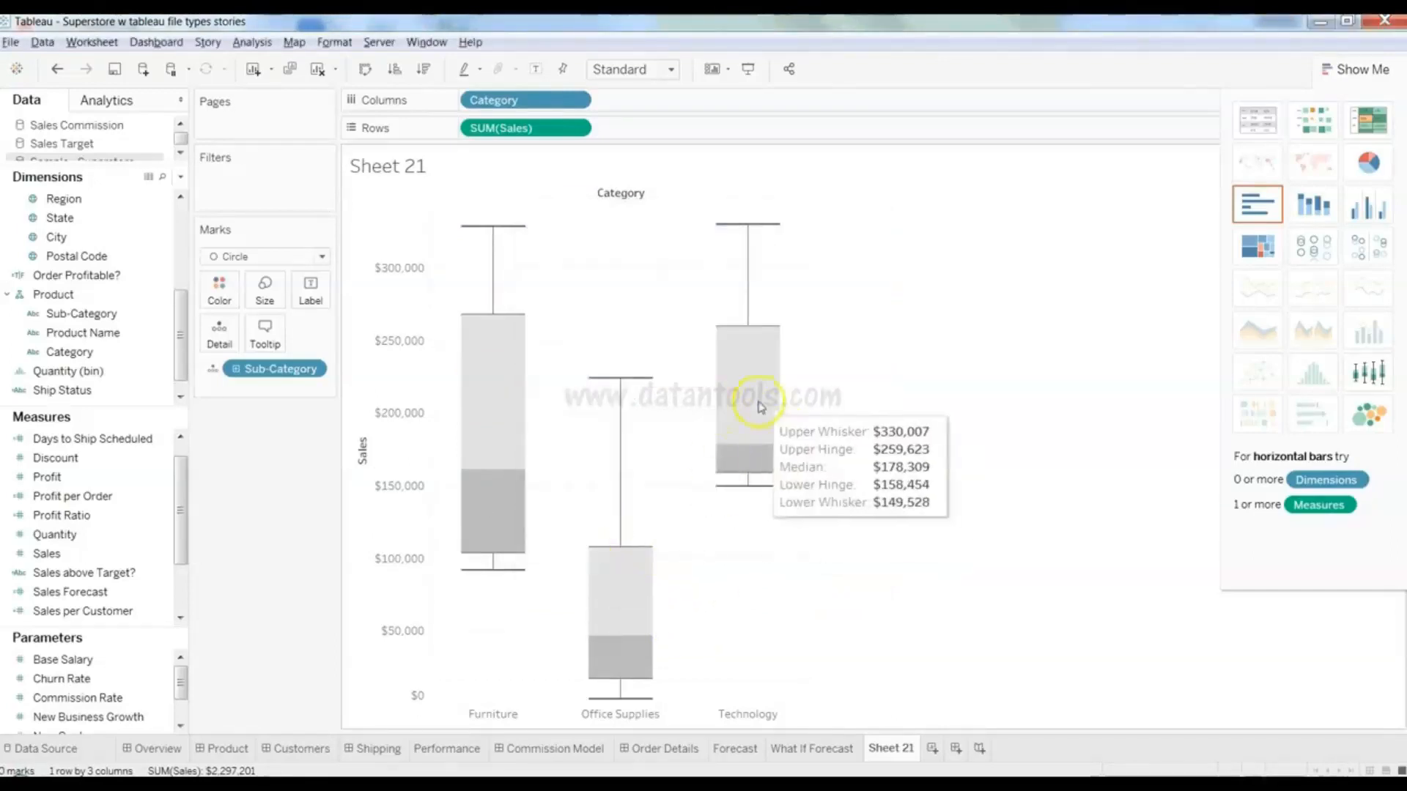
pyautogui.moveTo(511, 449)
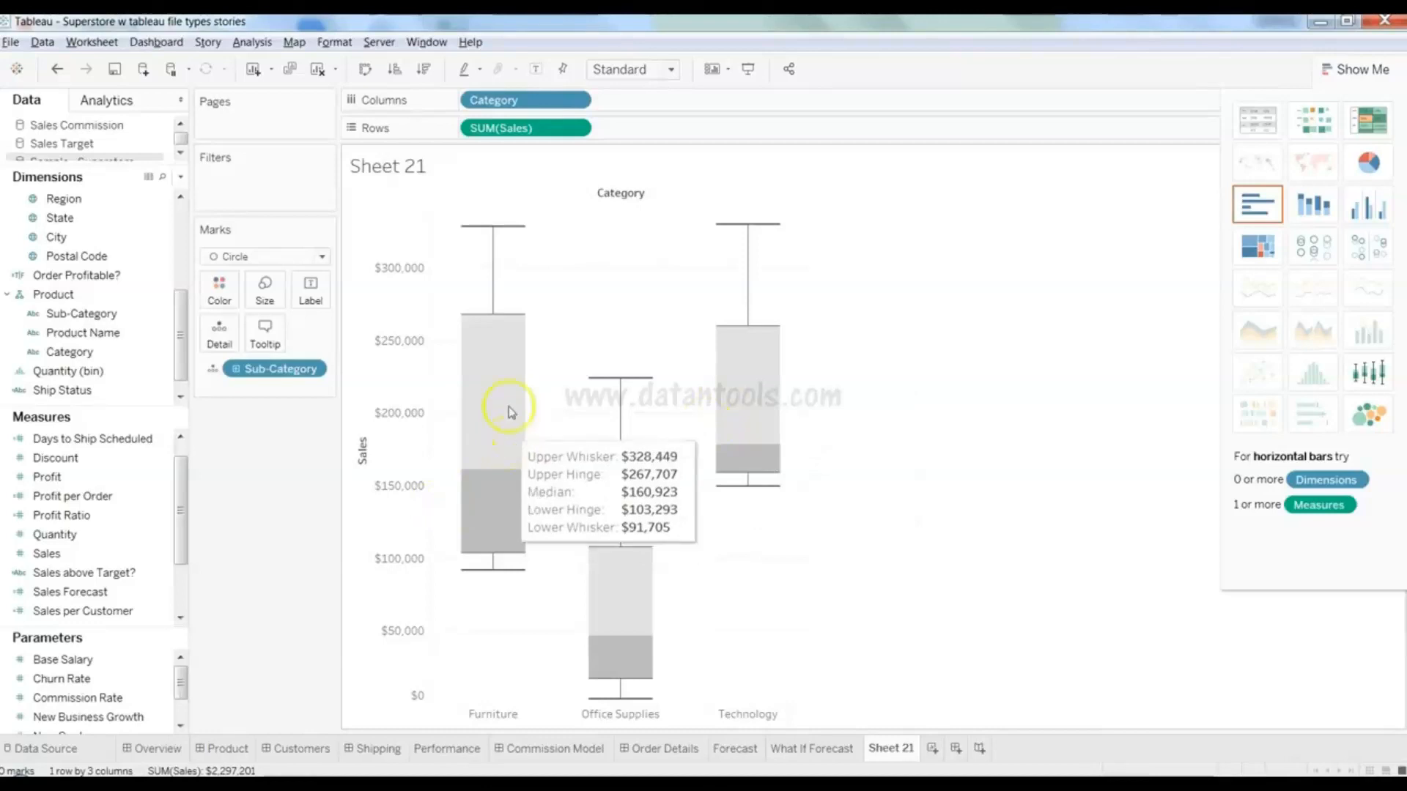
# - Reopen the box plot's edit settings and confirm them again
pyautogui.rightClick(565, 315)
pyautogui.click(508, 323)
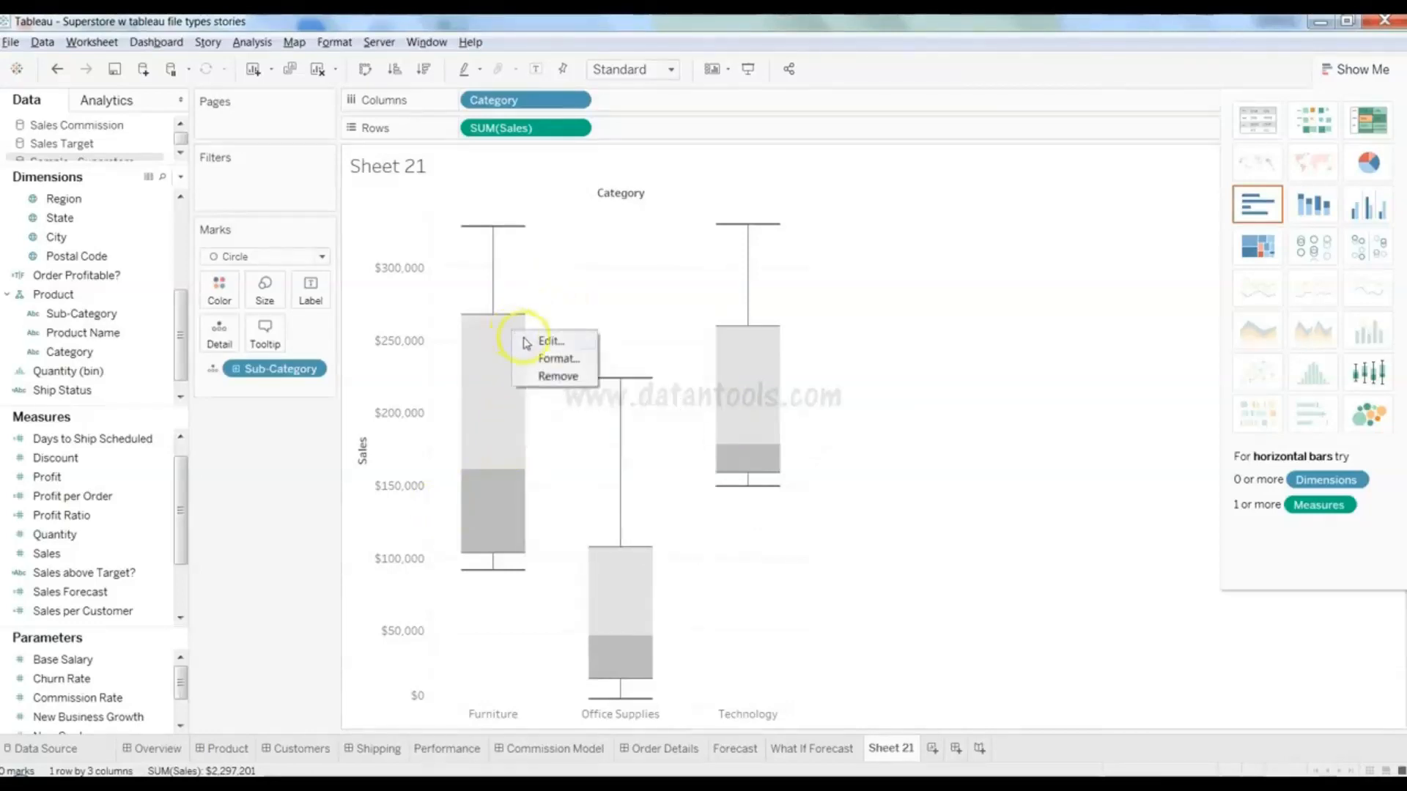
pyautogui.doubleClick(526, 343)
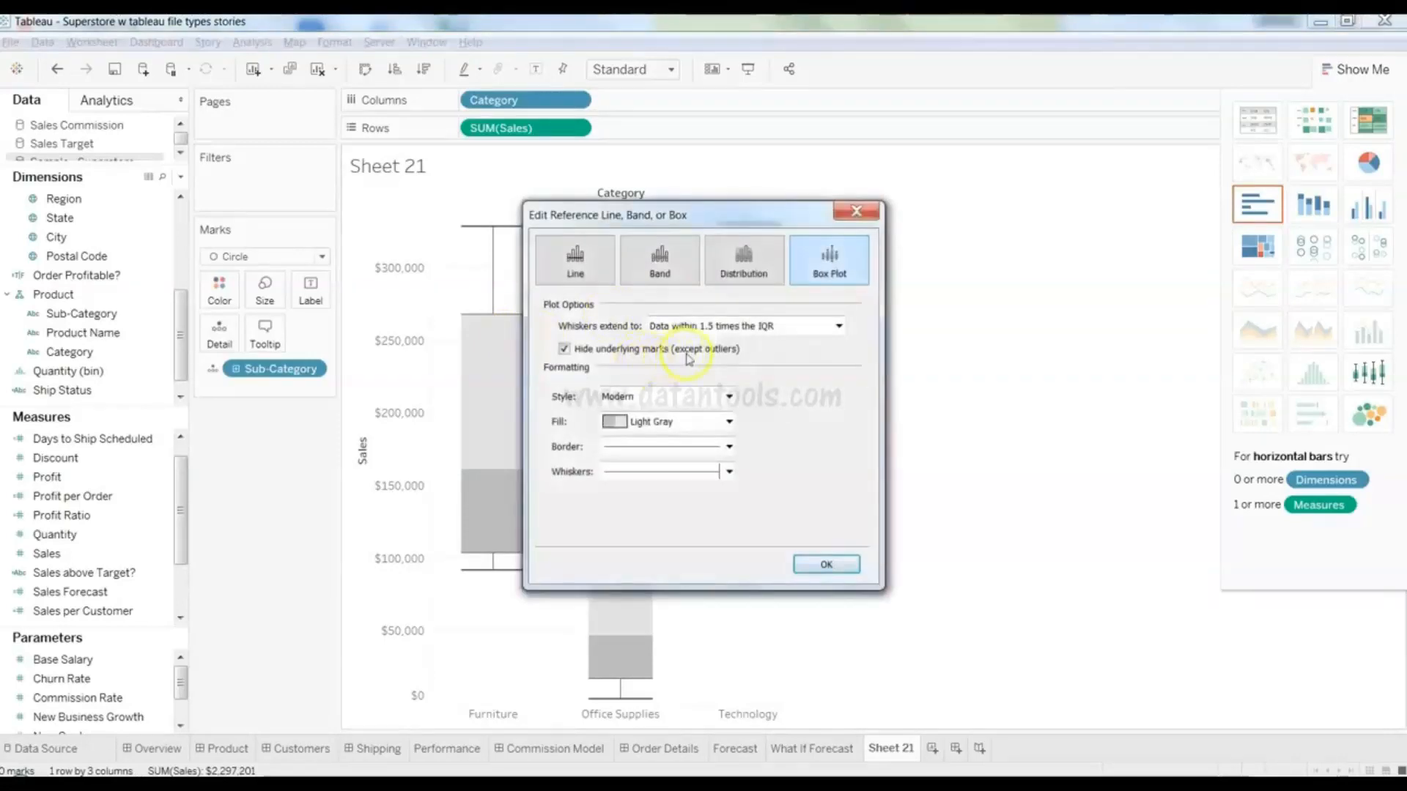
pyautogui.click(828, 567)
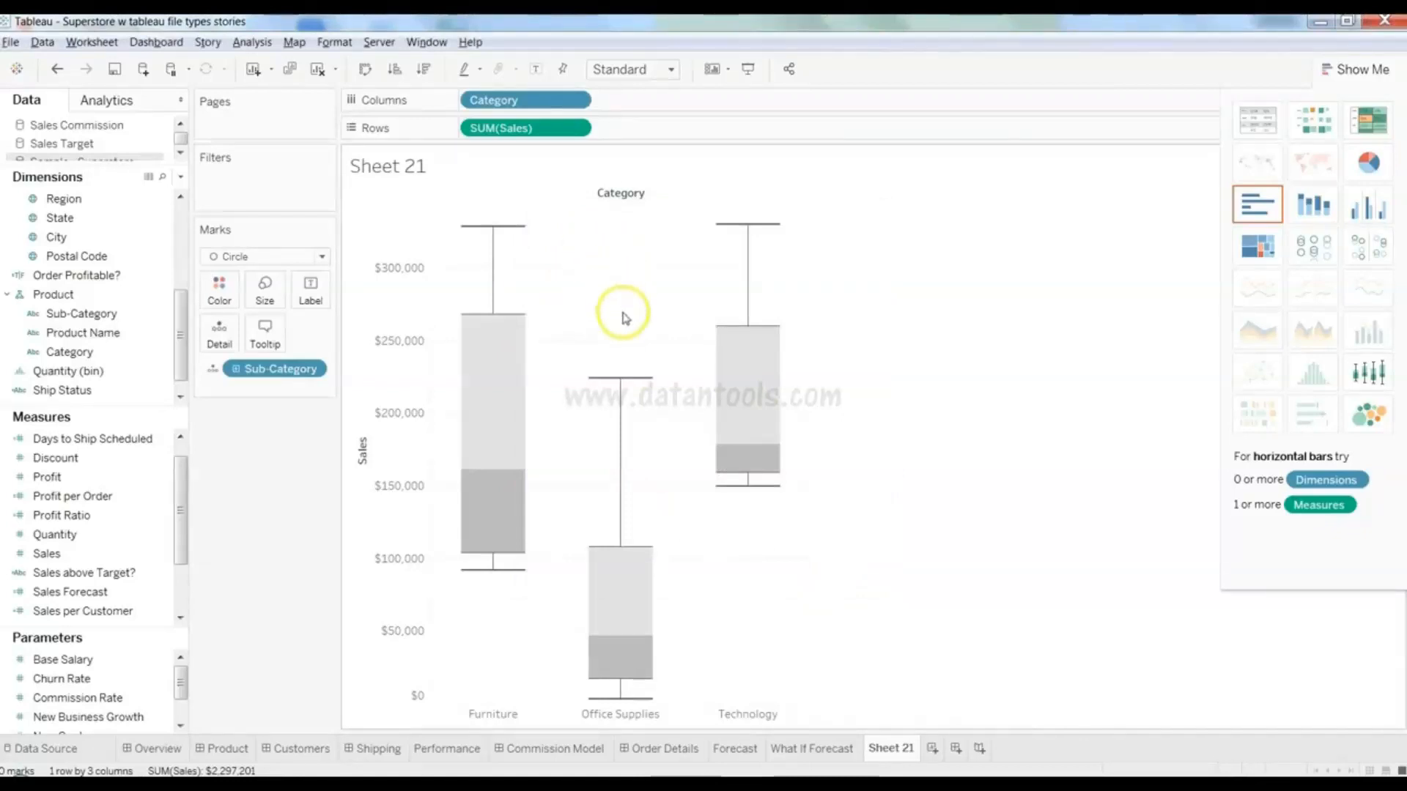
# - Check the Office Supplies and Technology boxes, with Technology's median at $178,309
pyautogui.moveTo(608, 572)
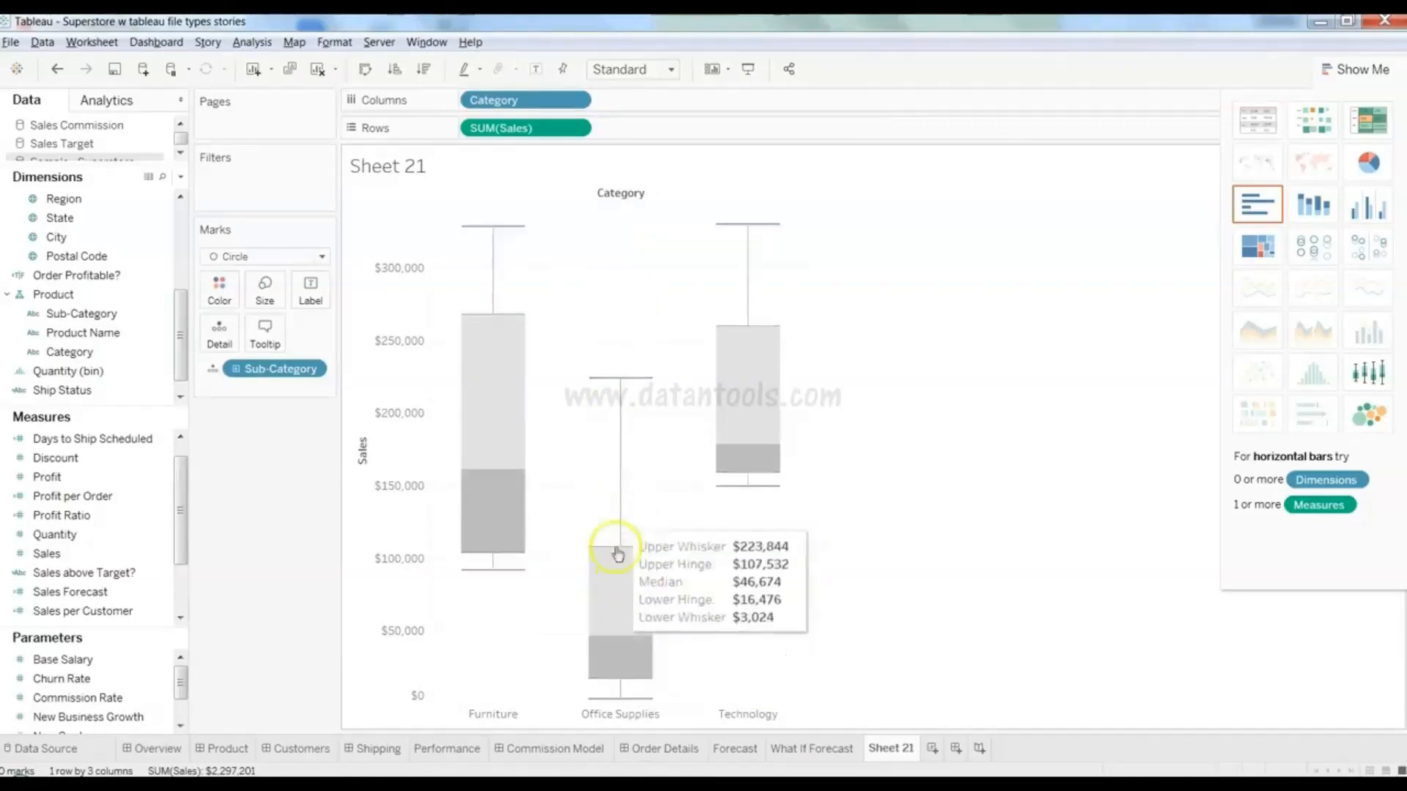
pyautogui.click(618, 593)
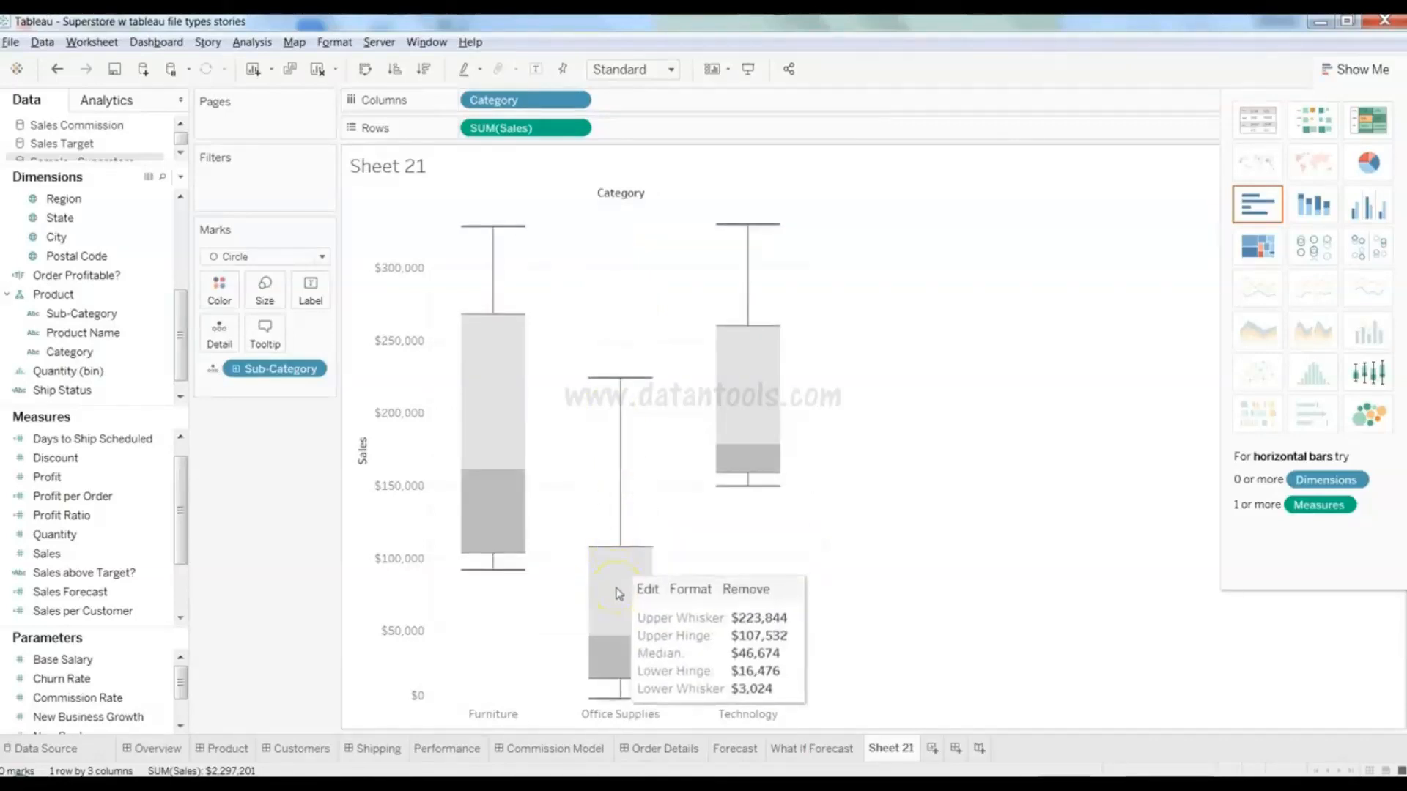
pyautogui.click(672, 510)
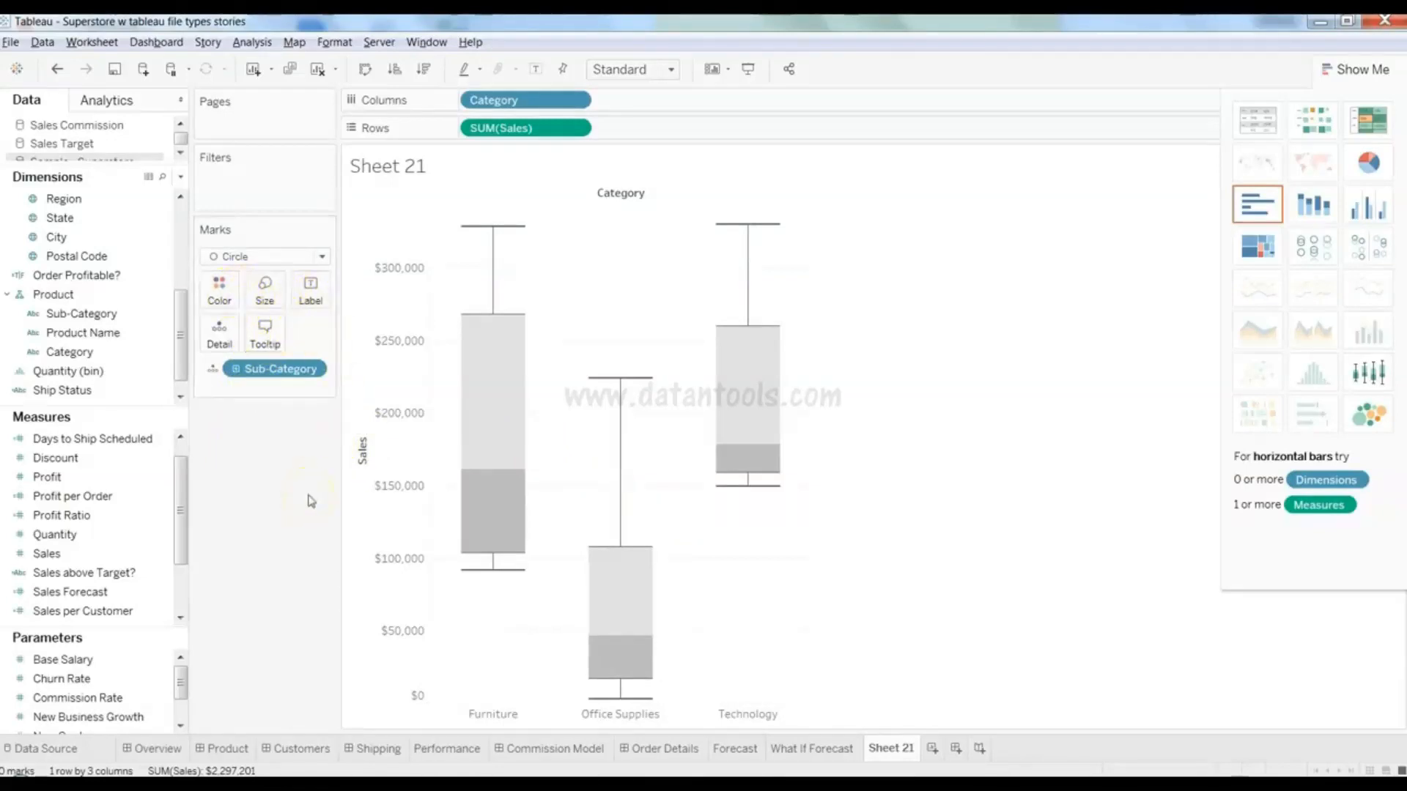
pyautogui.moveTo(500, 392)
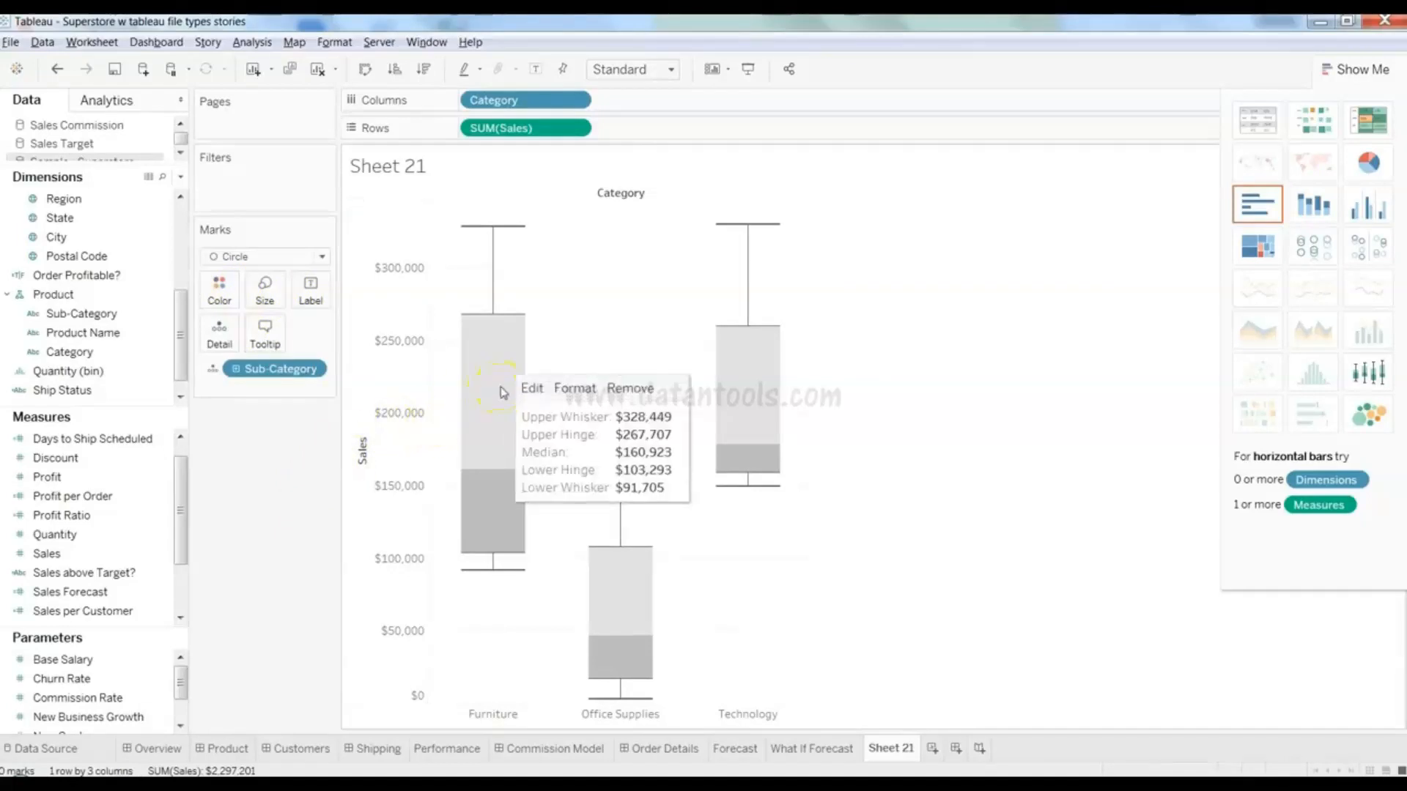
pyautogui.moveTo(739, 390)
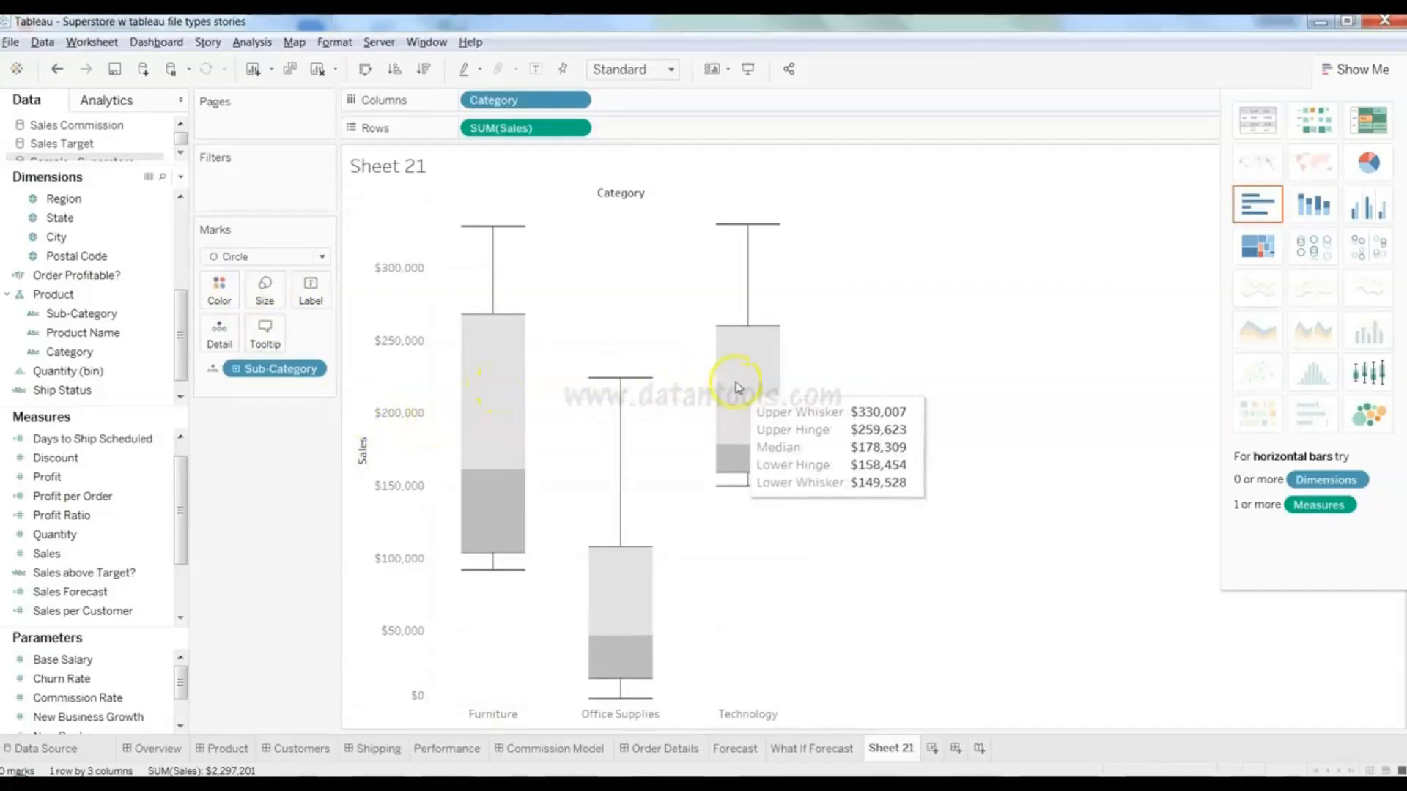
# - Fill the box plots yellow with higher opacity, keeping the Modern style
pyautogui.click(505, 391)
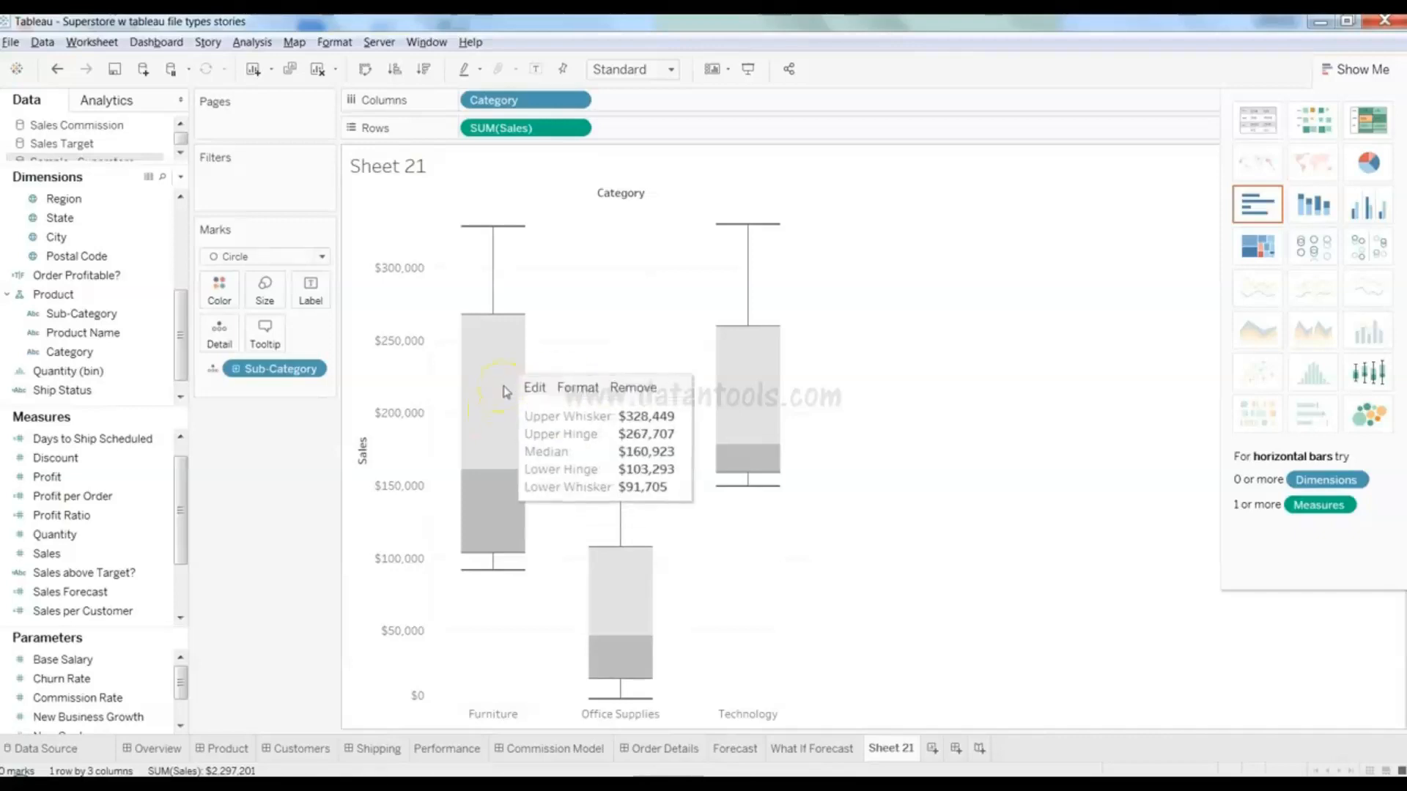
pyautogui.click(578, 388)
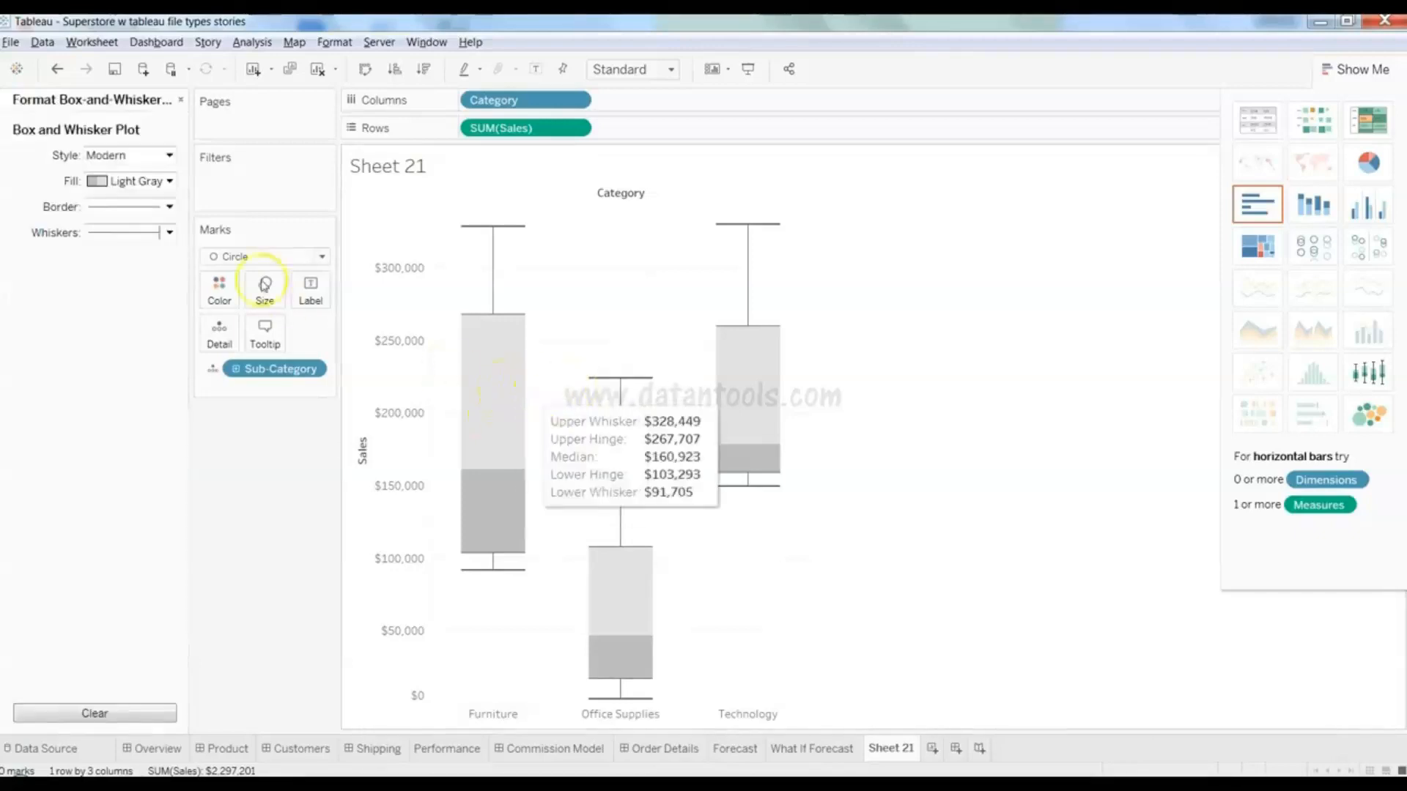
pyautogui.click(170, 181)
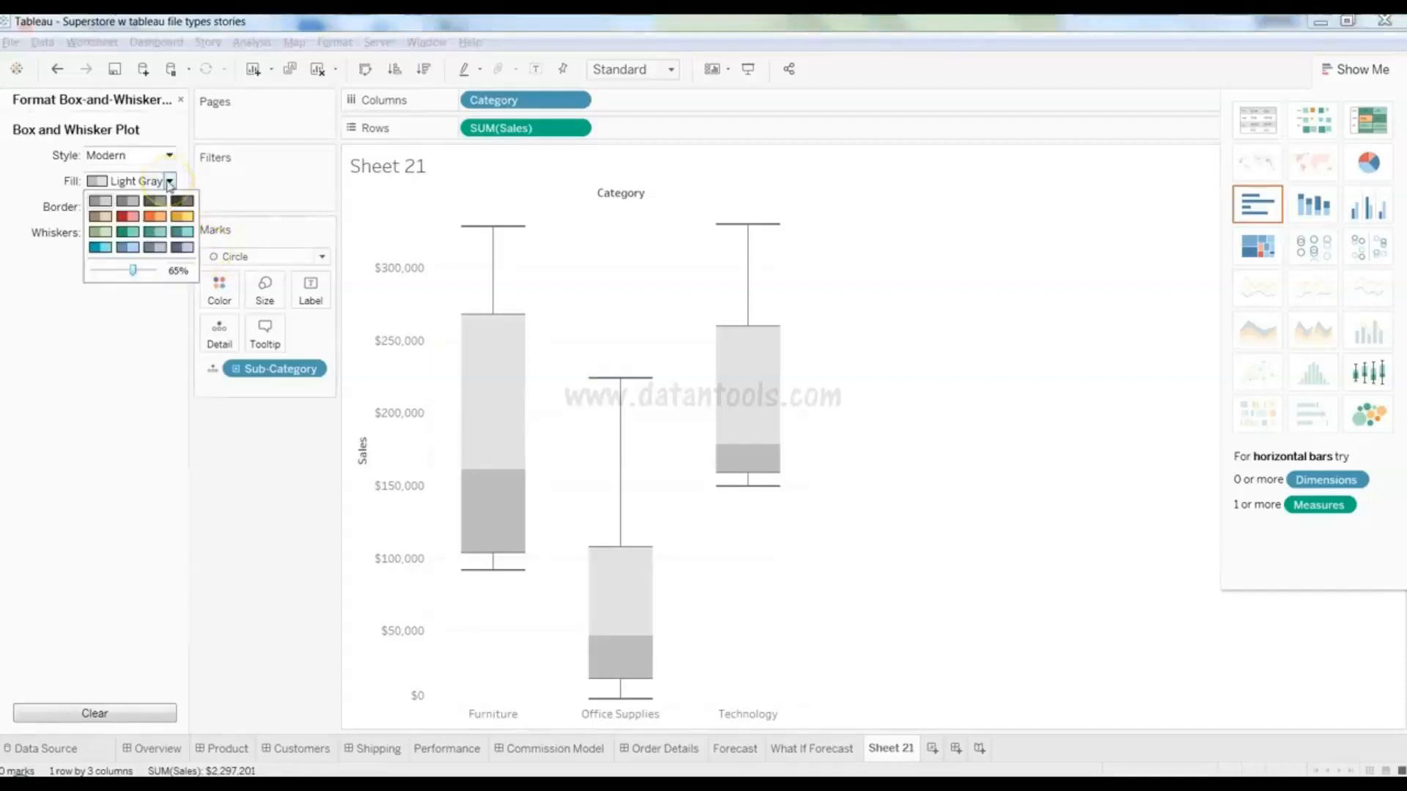
pyautogui.click(154, 216)
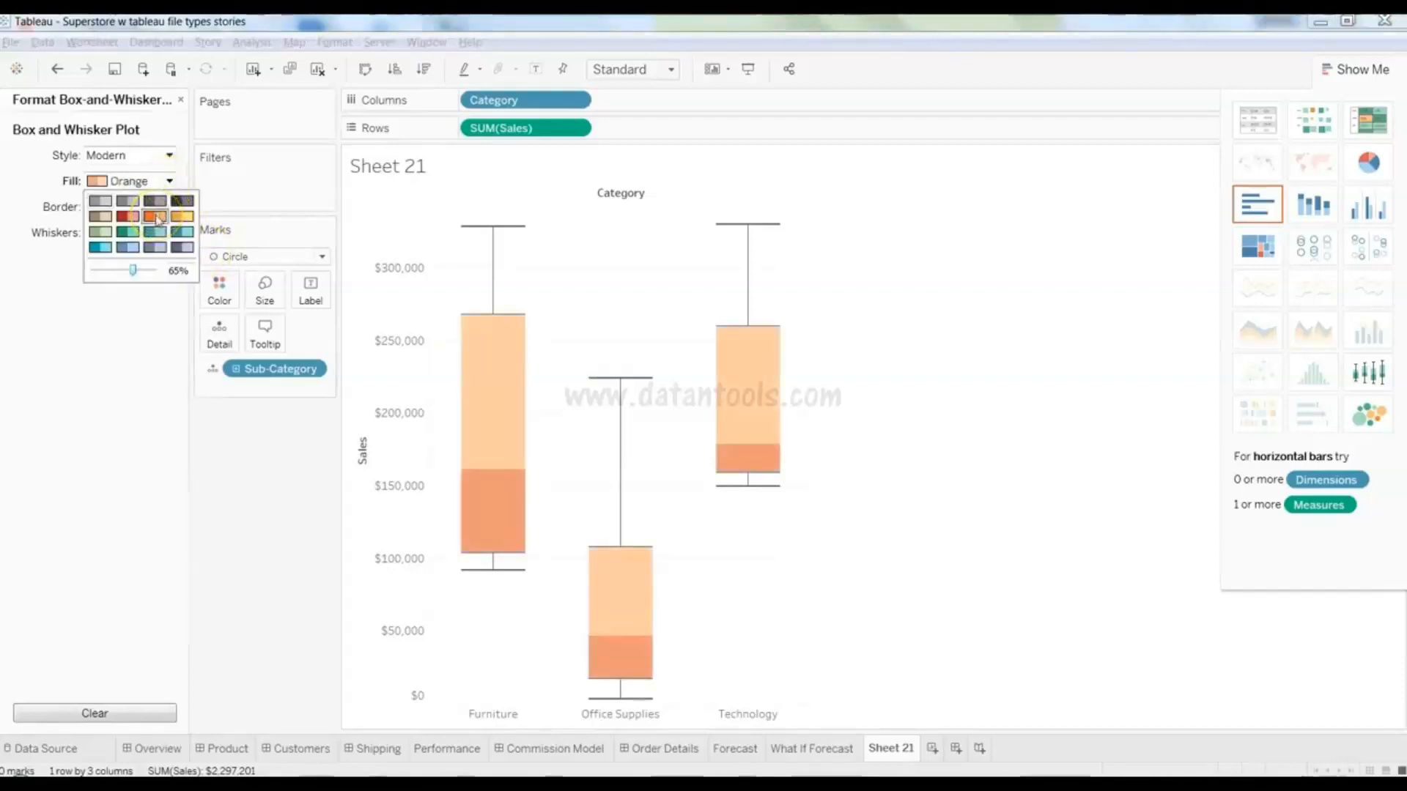
pyautogui.click(132, 217)
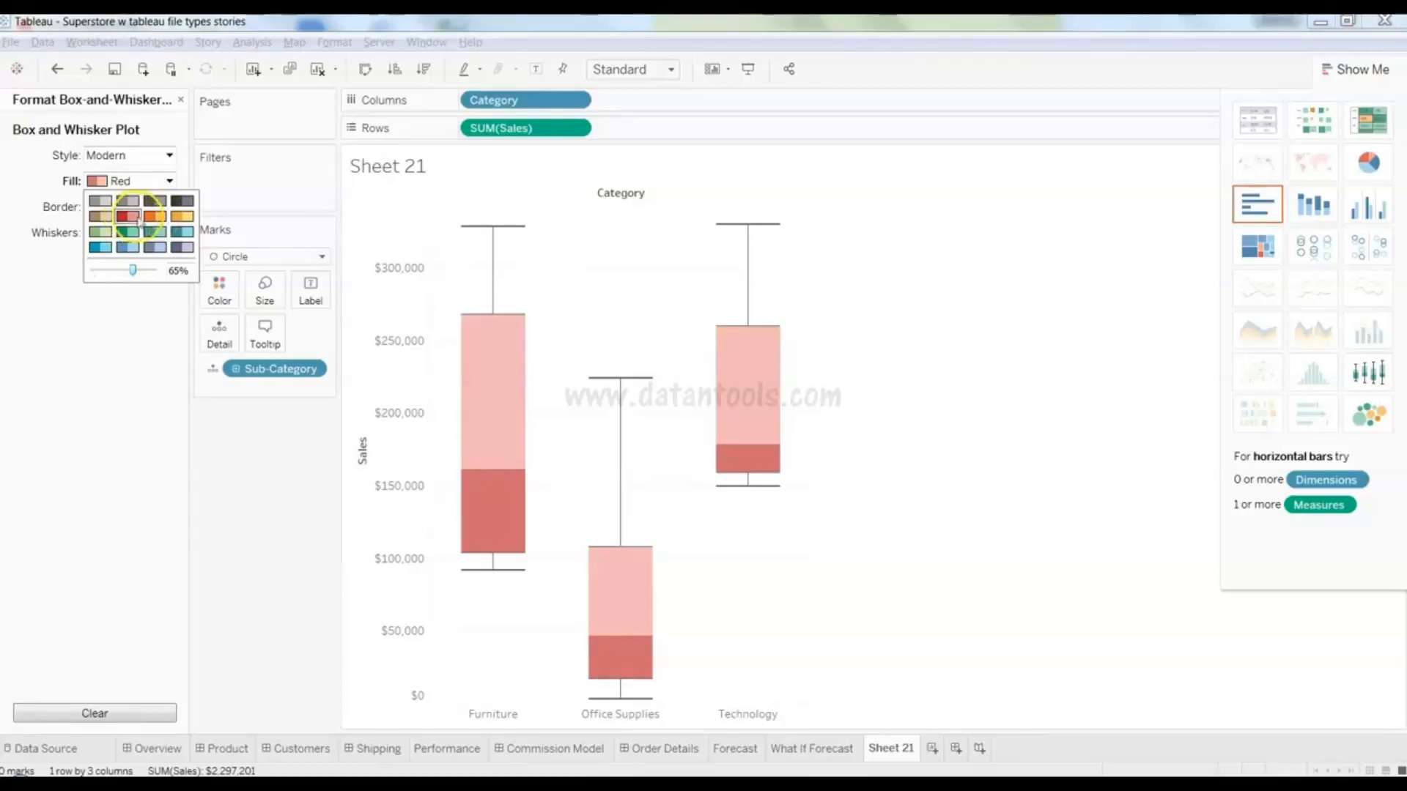
pyautogui.click(183, 217)
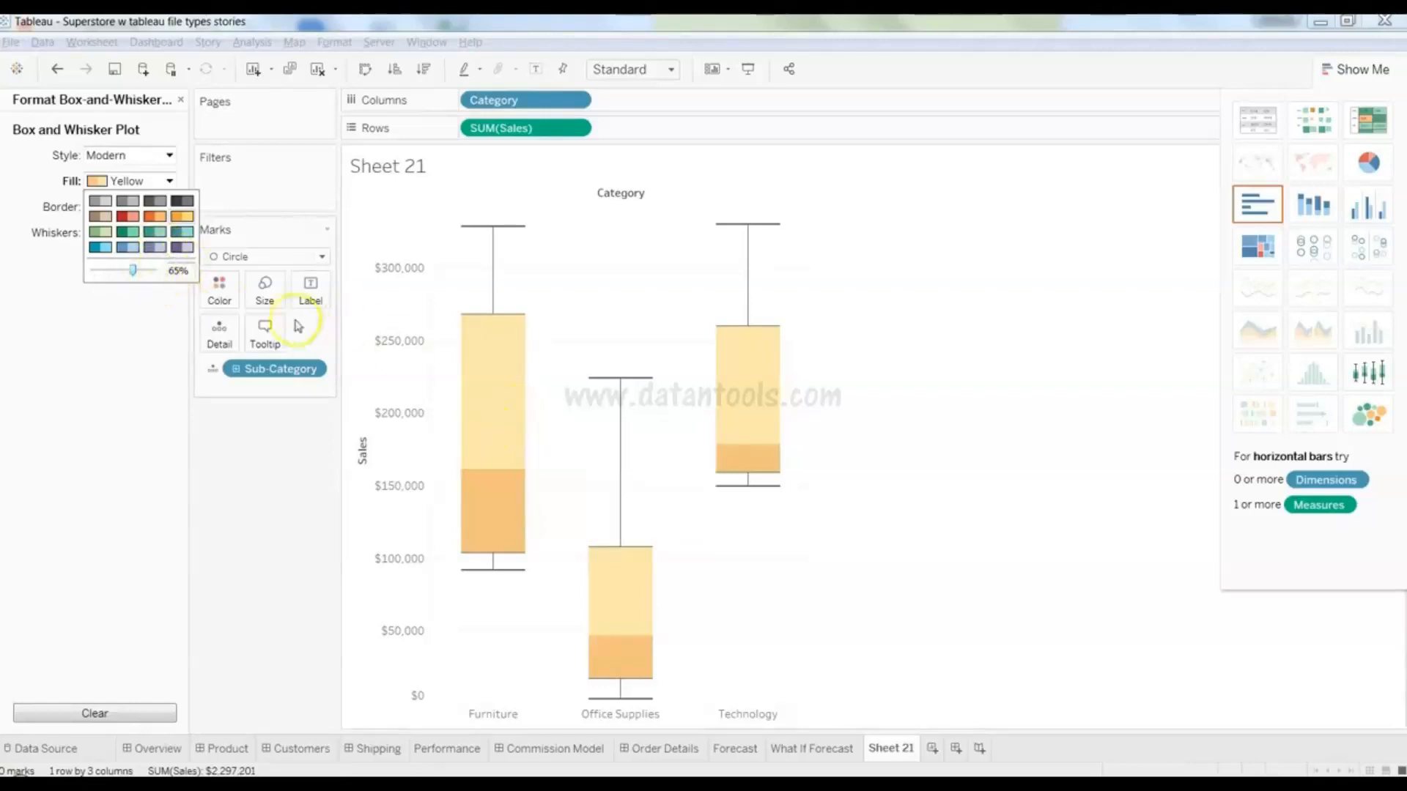
pyautogui.moveTo(135, 271)
pyautogui.mouseDown()
pyautogui.moveTo(120, 274)
pyautogui.moveTo(141, 271)
pyautogui.mouseUp()
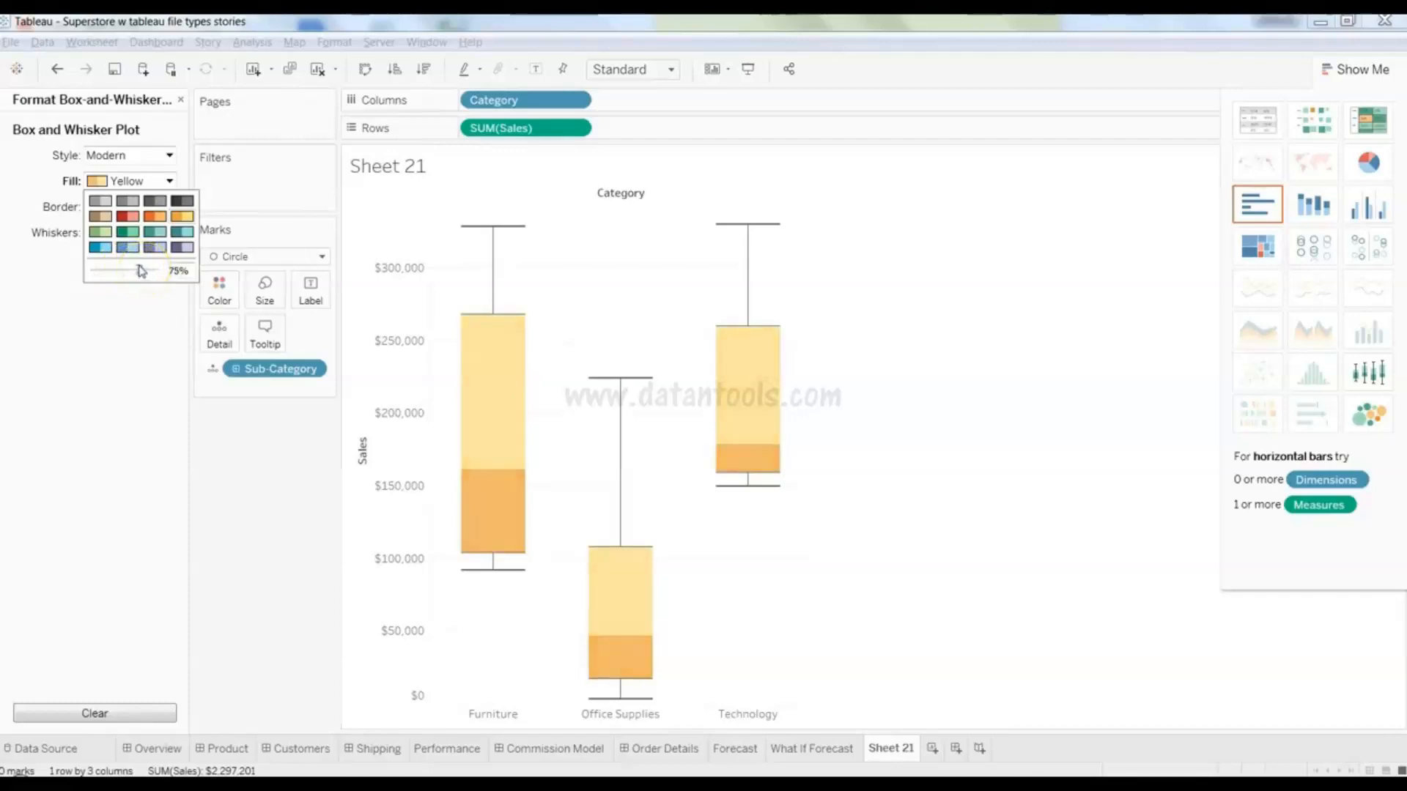
pyautogui.click(93, 340)
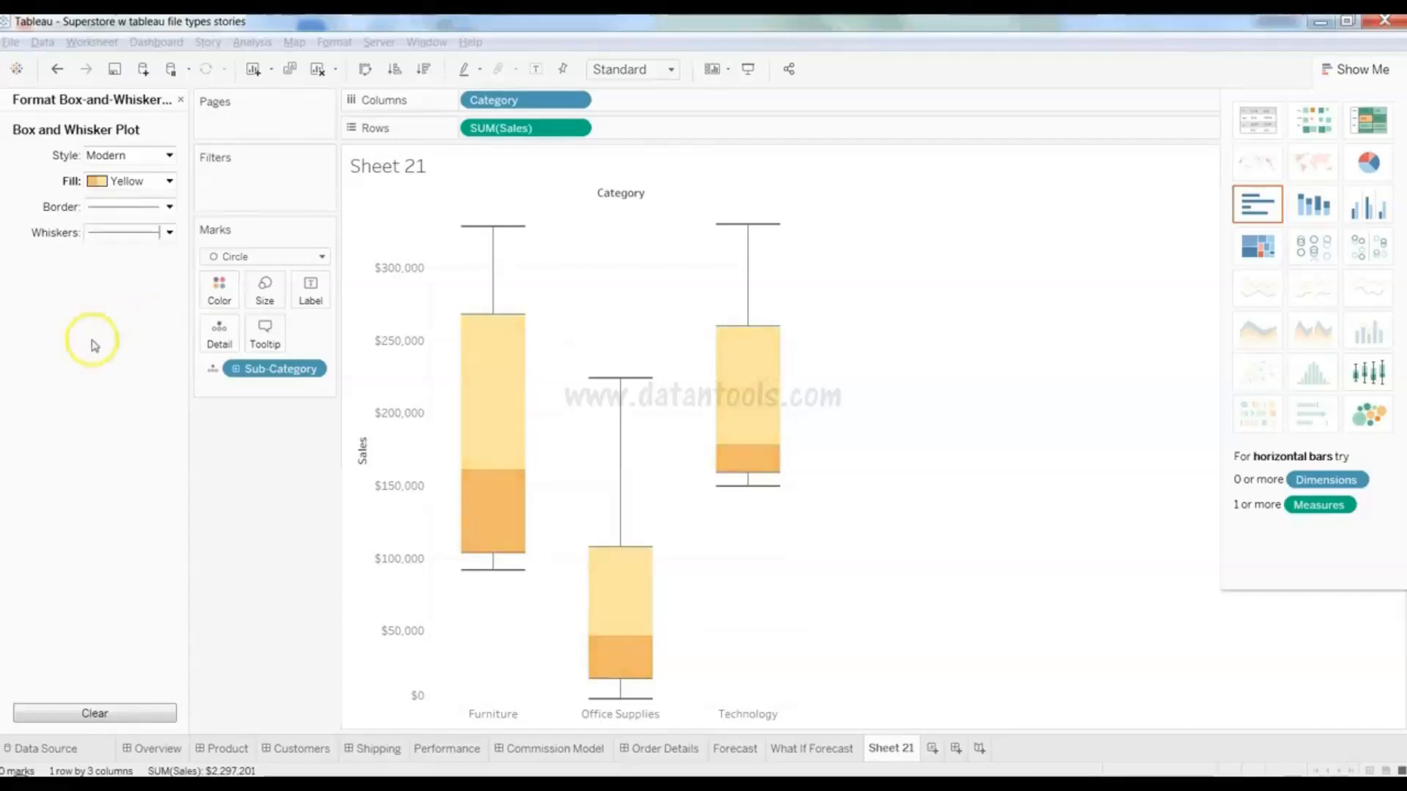
pyautogui.click(154, 156)
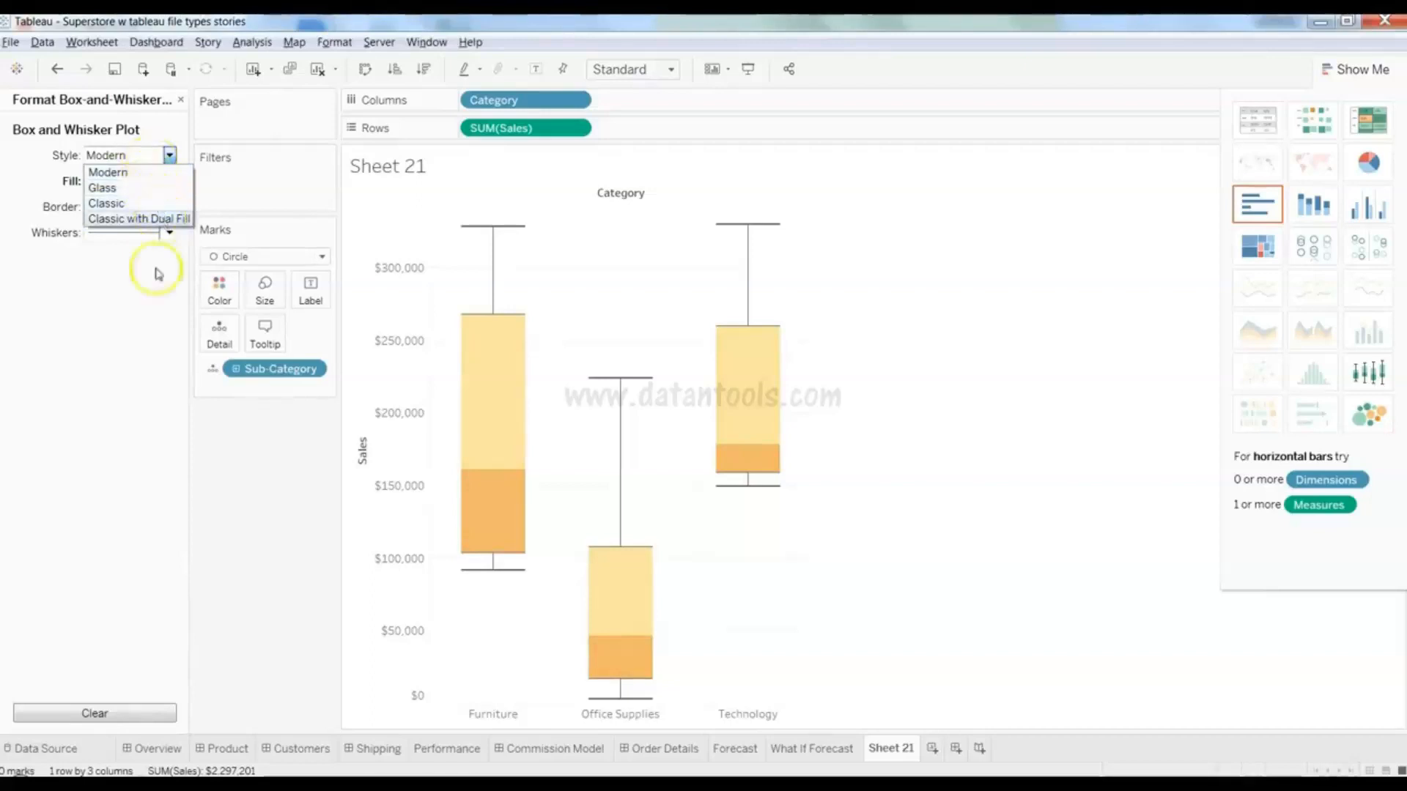
pyautogui.click(144, 436)
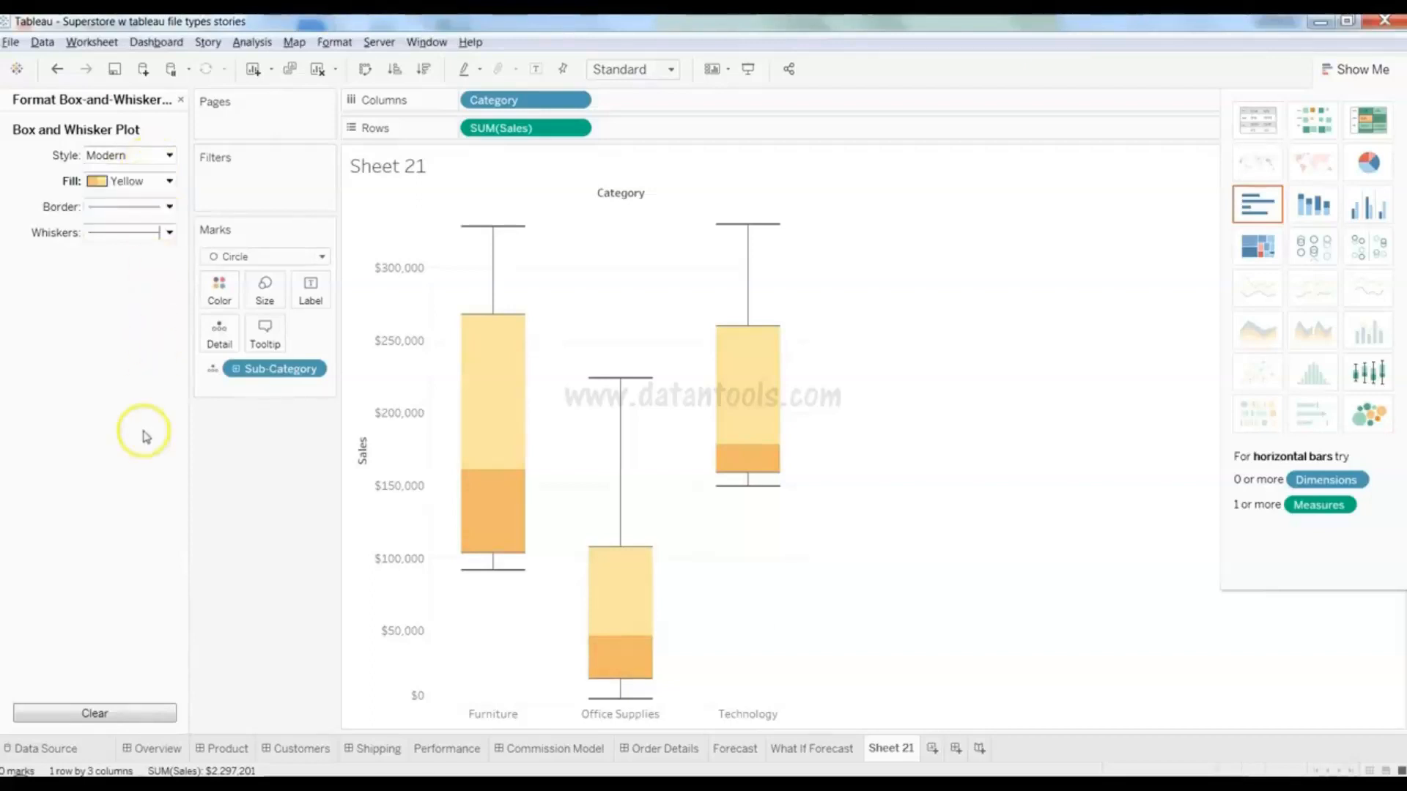
# - Inspect the Furniture and Technology box summary values
pyautogui.click(490, 465)
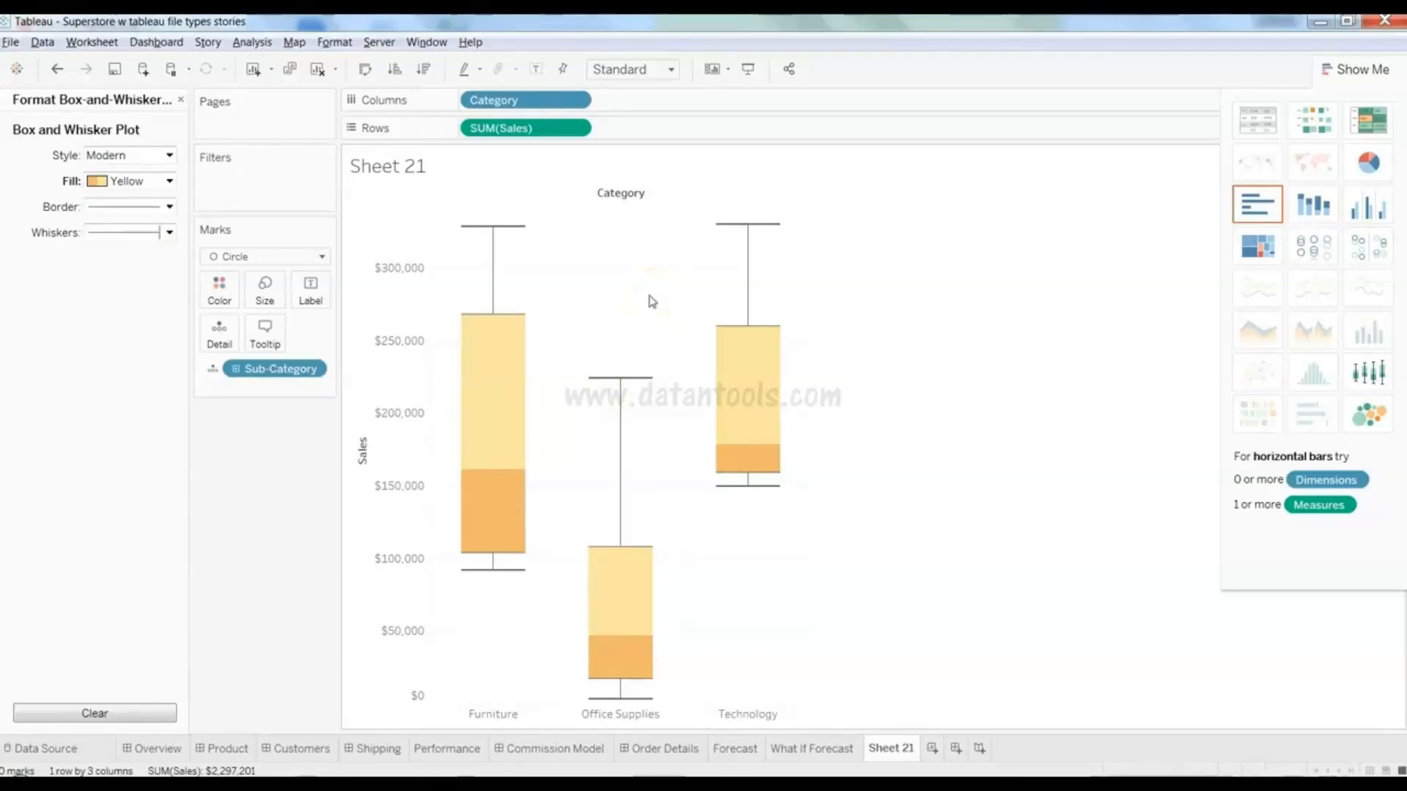
pyautogui.click(743, 403)
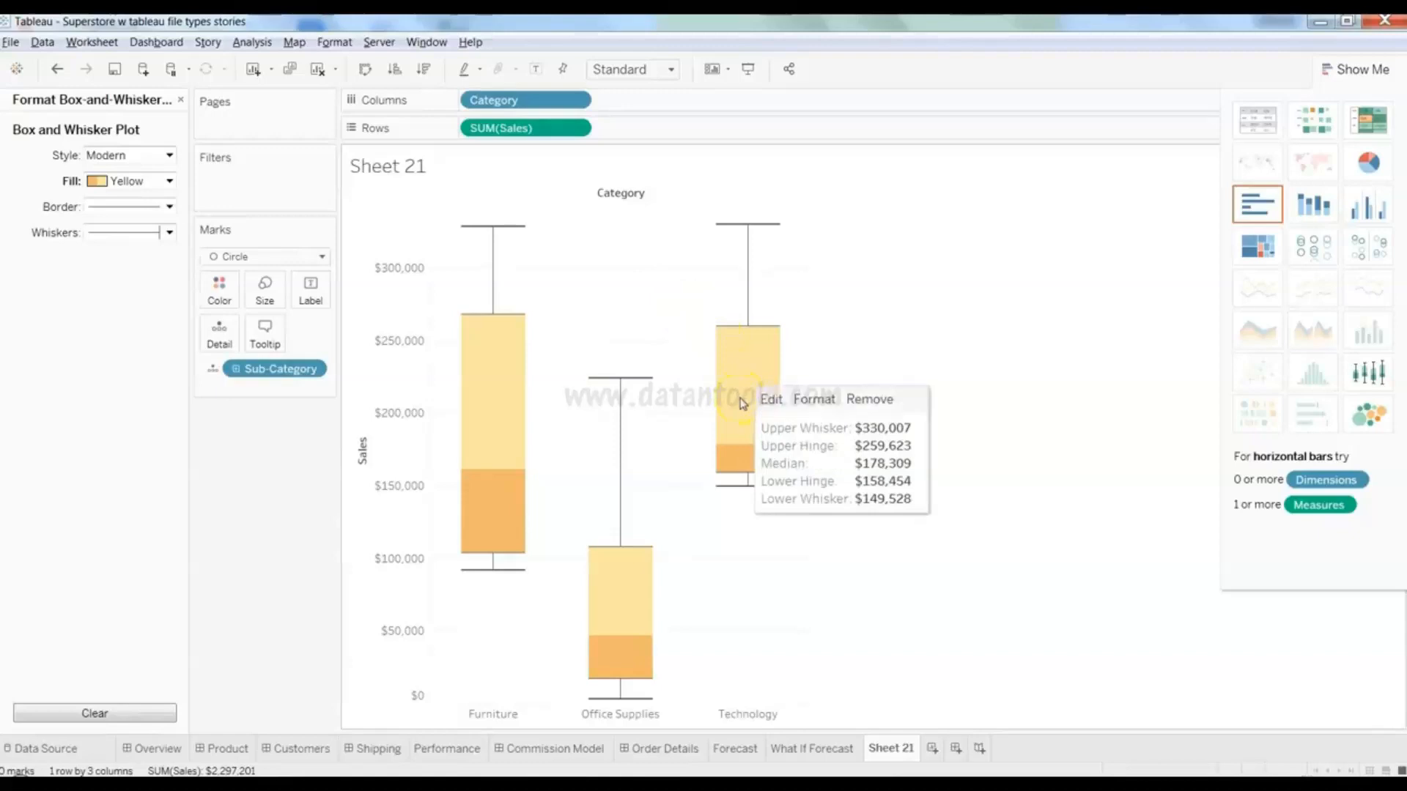
pyautogui.click(697, 435)
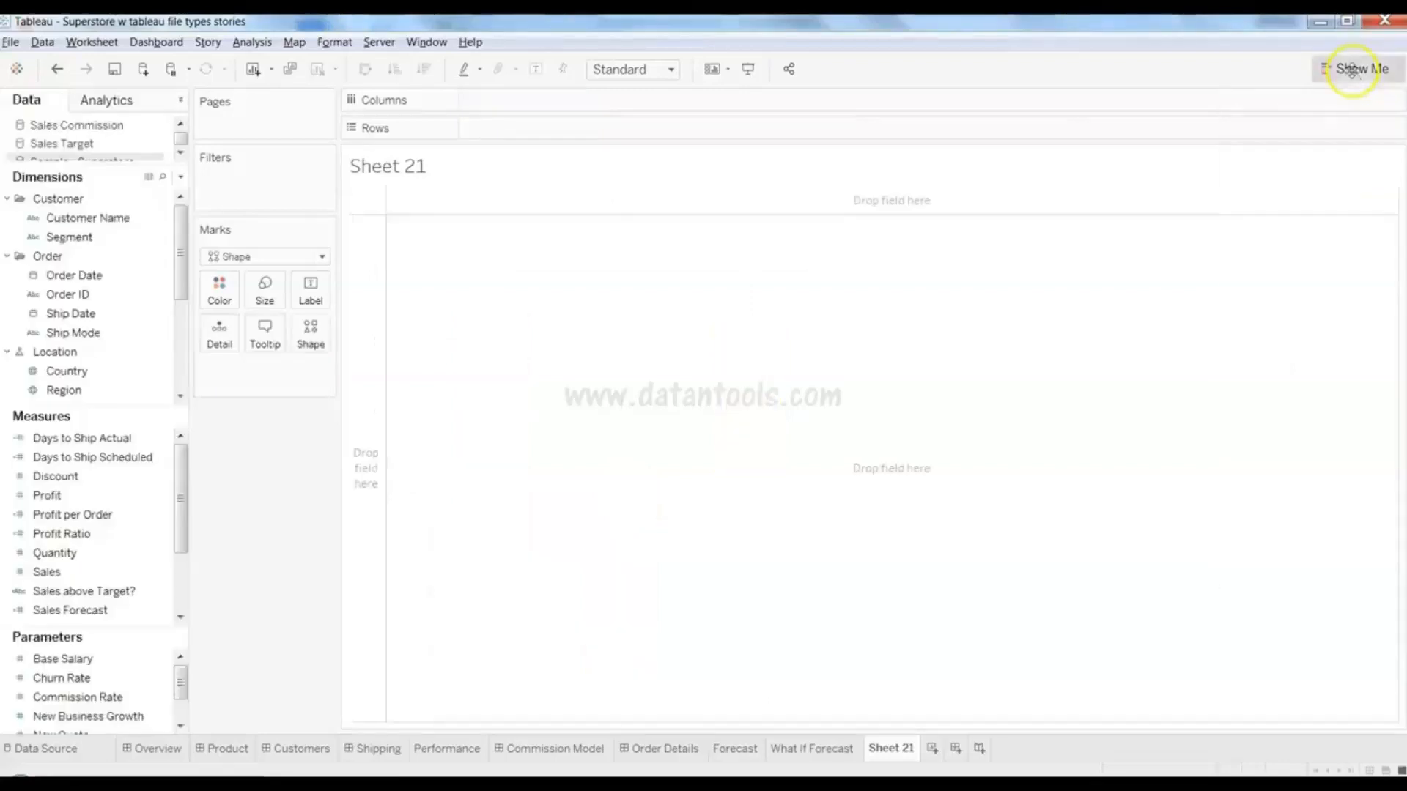
# - Drop Sub-Category and Sales into the view and make it a circle view
pyautogui.click(1356, 69)
pyautogui.moveTo(1297, 242)
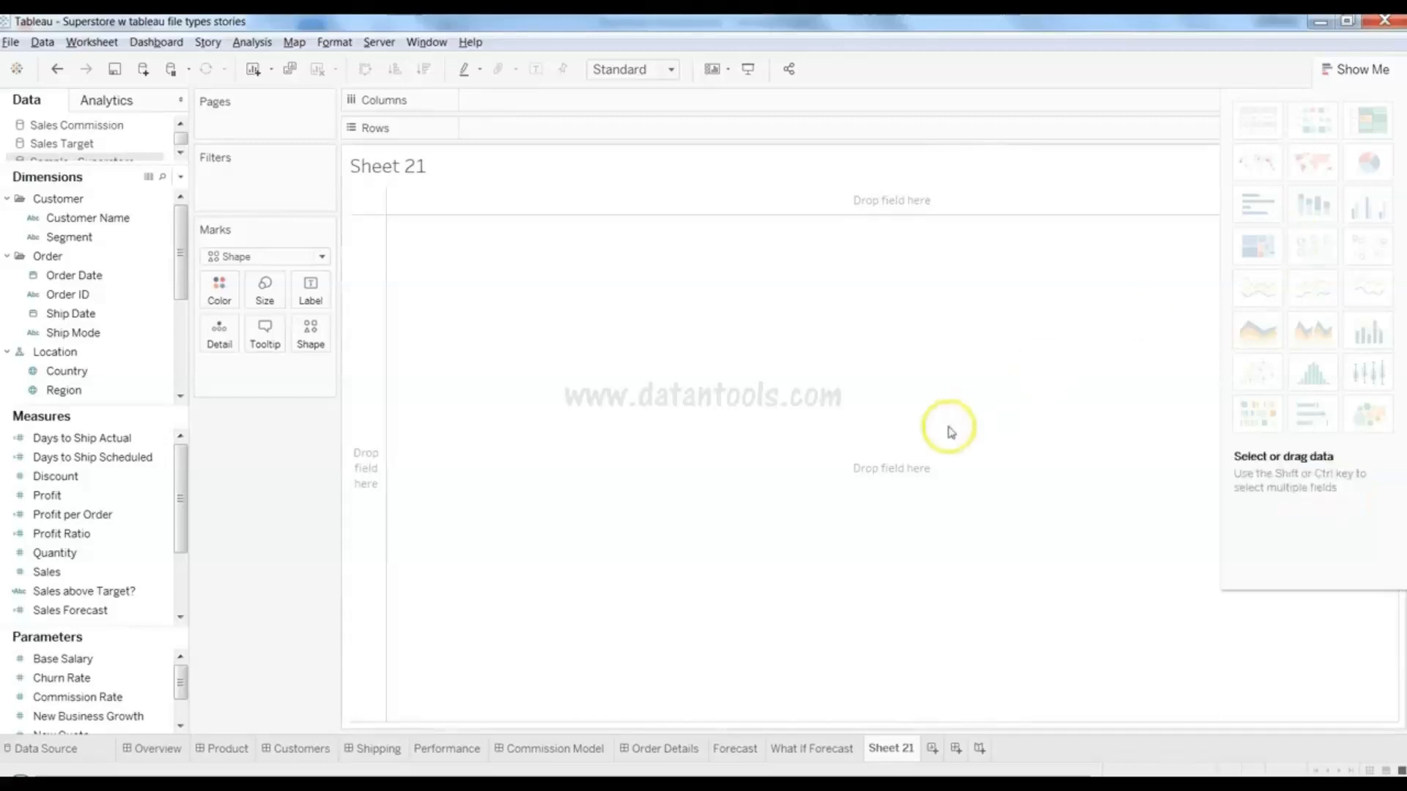
pyautogui.click(97, 334)
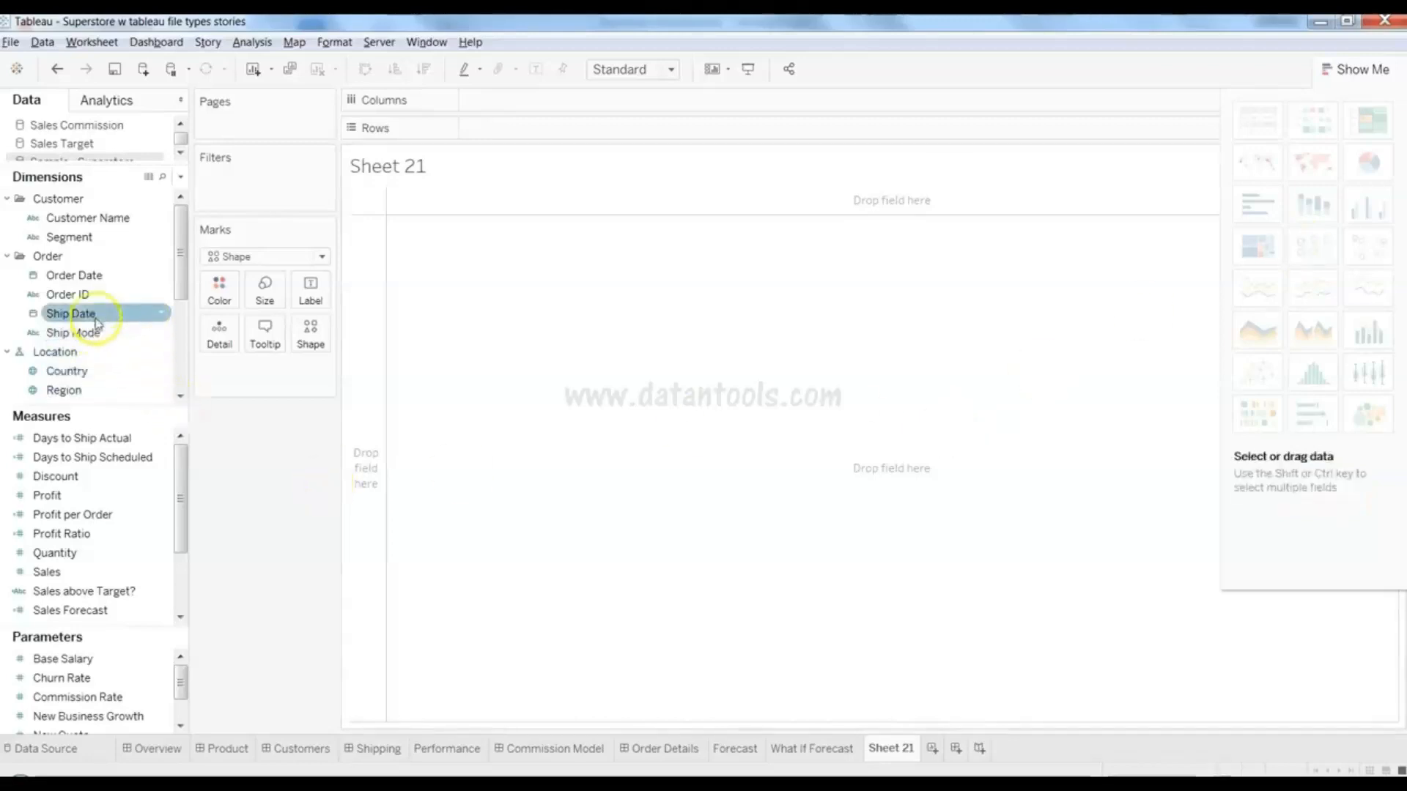
pyautogui.moveTo(179, 276); pyautogui.dragTo(180, 348)
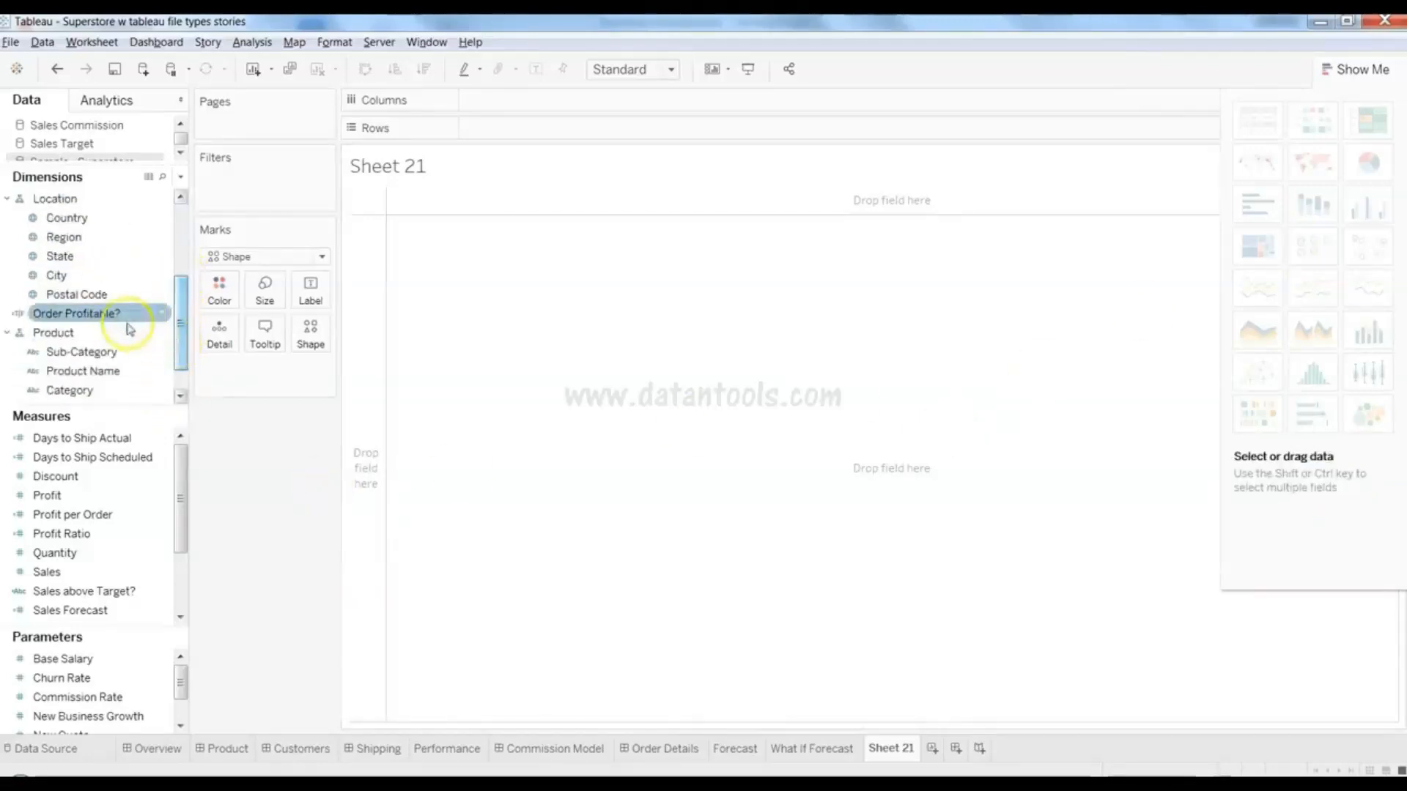
pyautogui.click(117, 353)
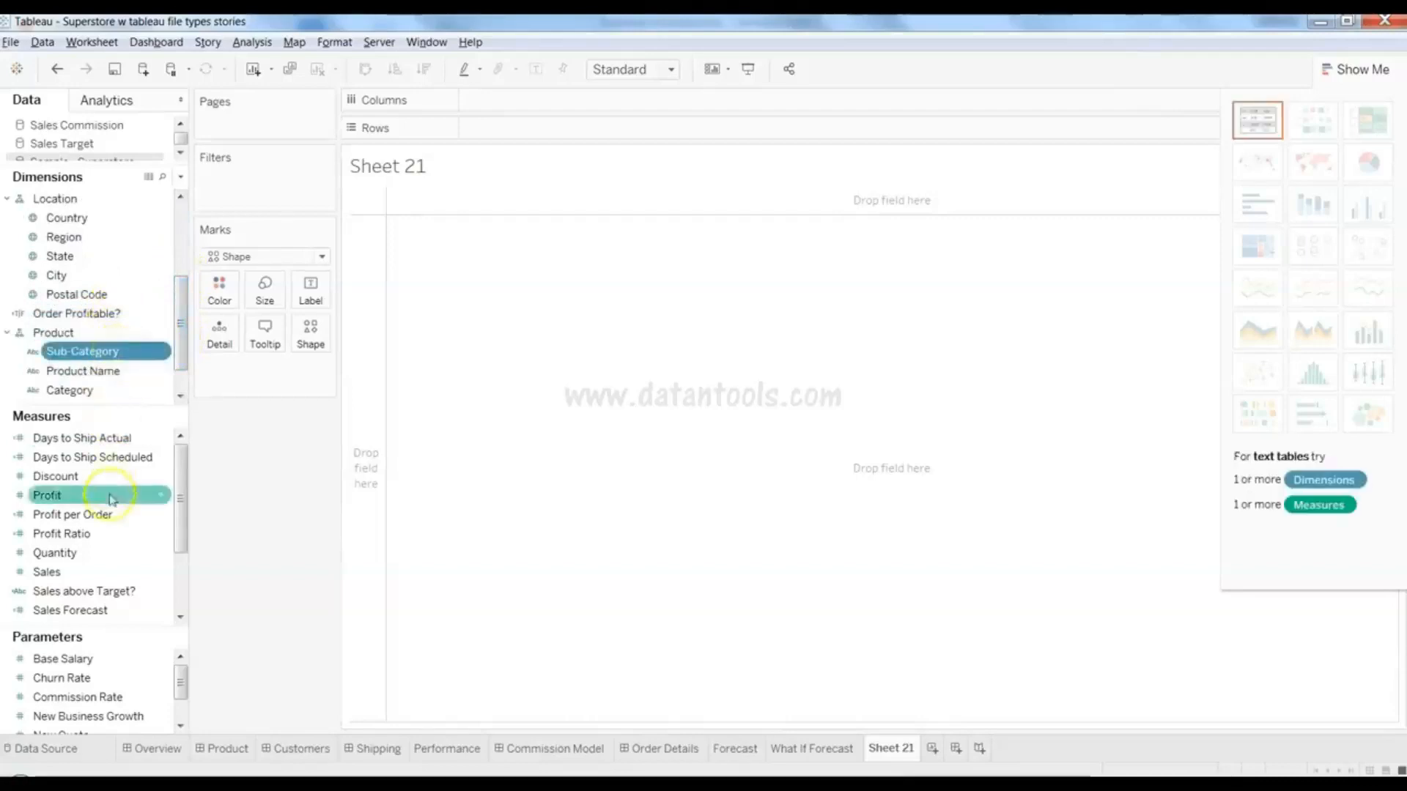
pyautogui.keyDown('ctrl'); pyautogui.click(115, 573); pyautogui.keyUp('ctrl')
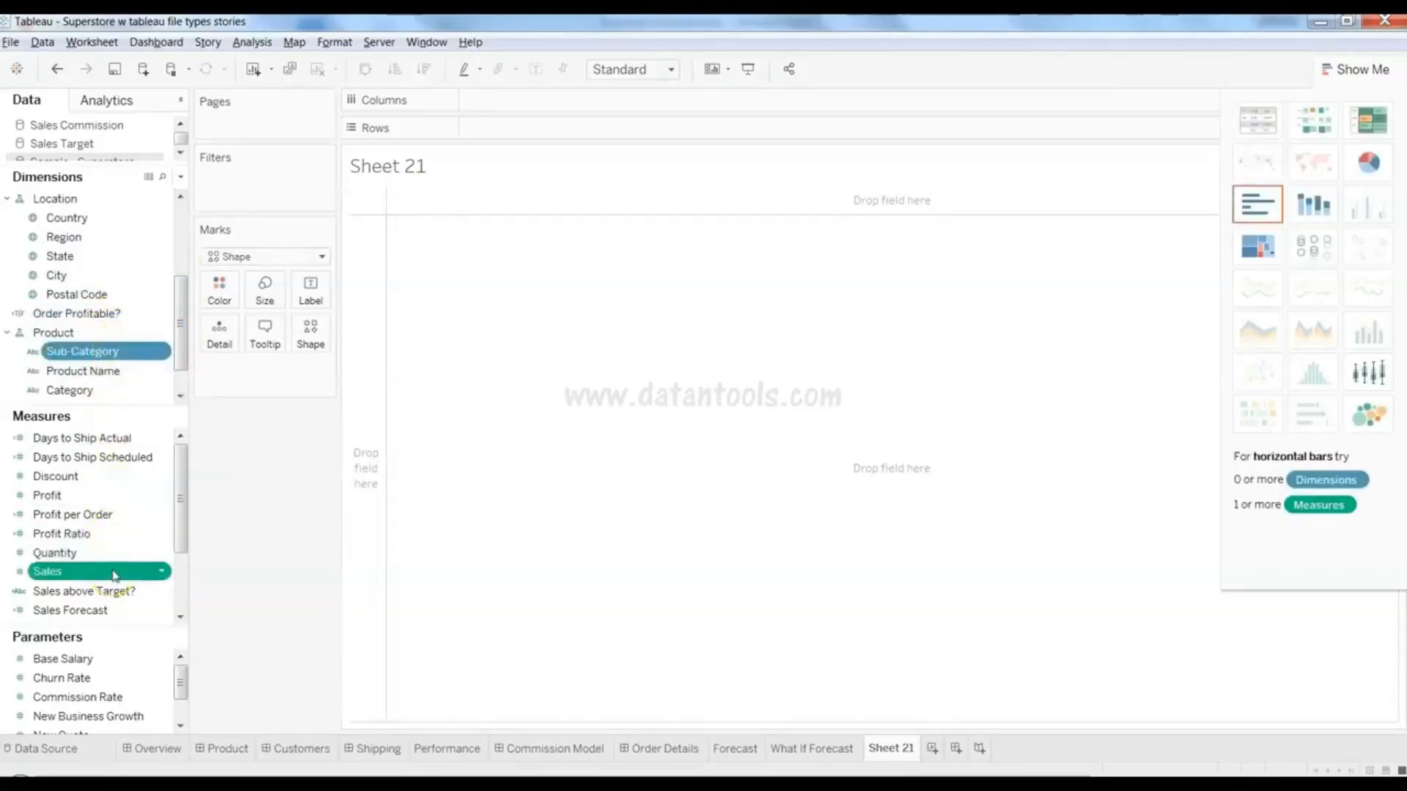
pyautogui.moveTo(114, 576); pyautogui.dragTo(716, 411)
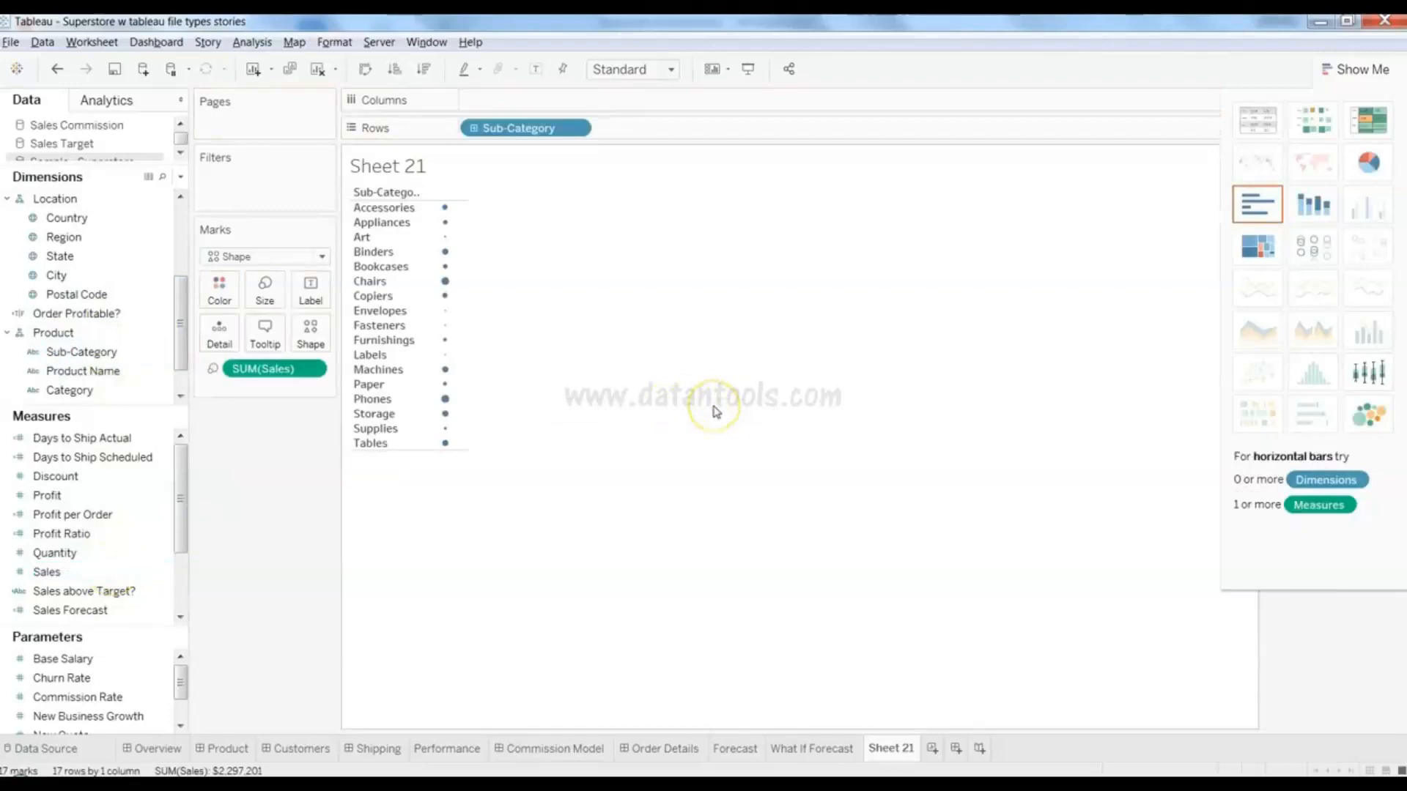
pyautogui.click(1325, 255)
# - Move Sub-Category to Columns and hide Show Me so the 17 circles spread across
pyautogui.moveTo(467, 479)
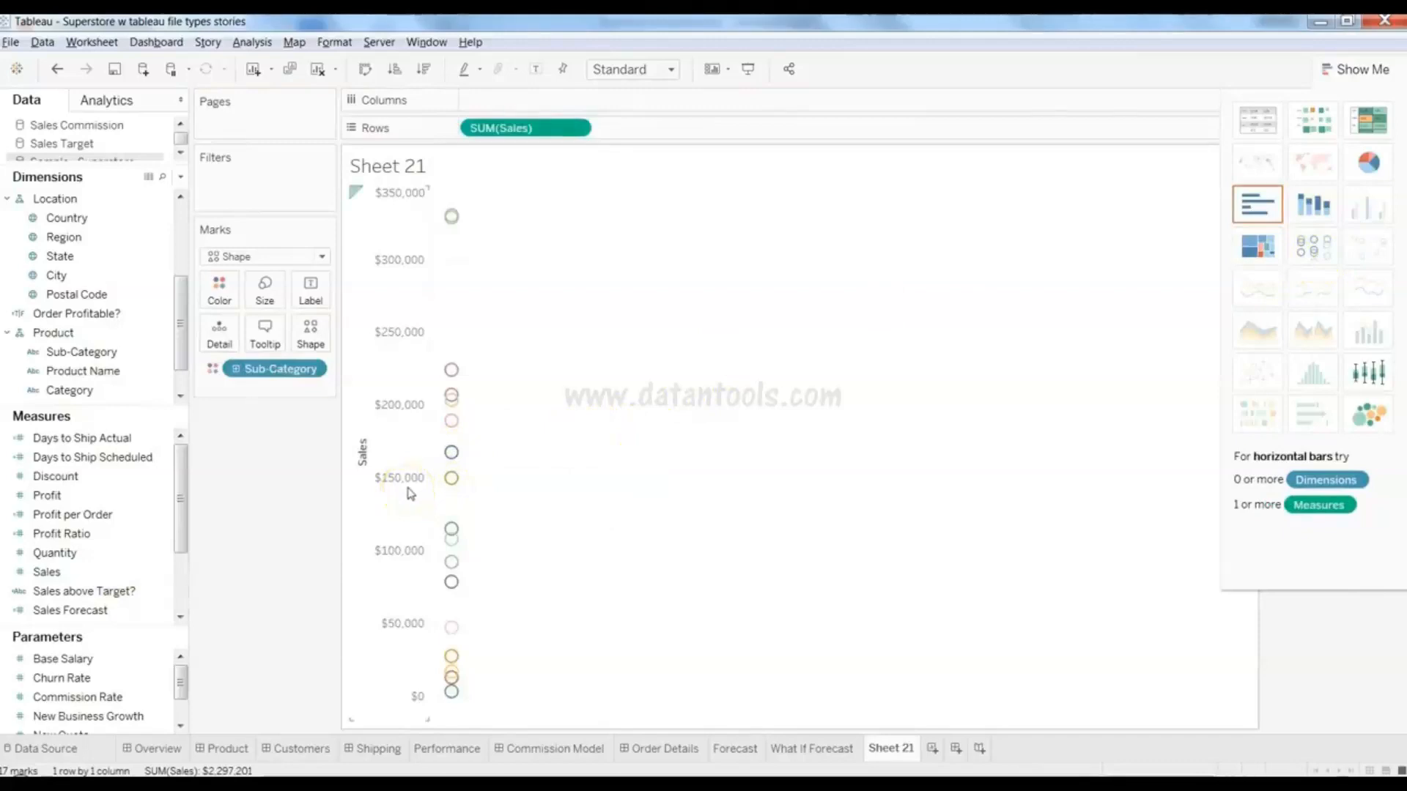
pyautogui.moveTo(454, 540)
pyautogui.moveTo(276, 368); pyautogui.dragTo(554, 111)
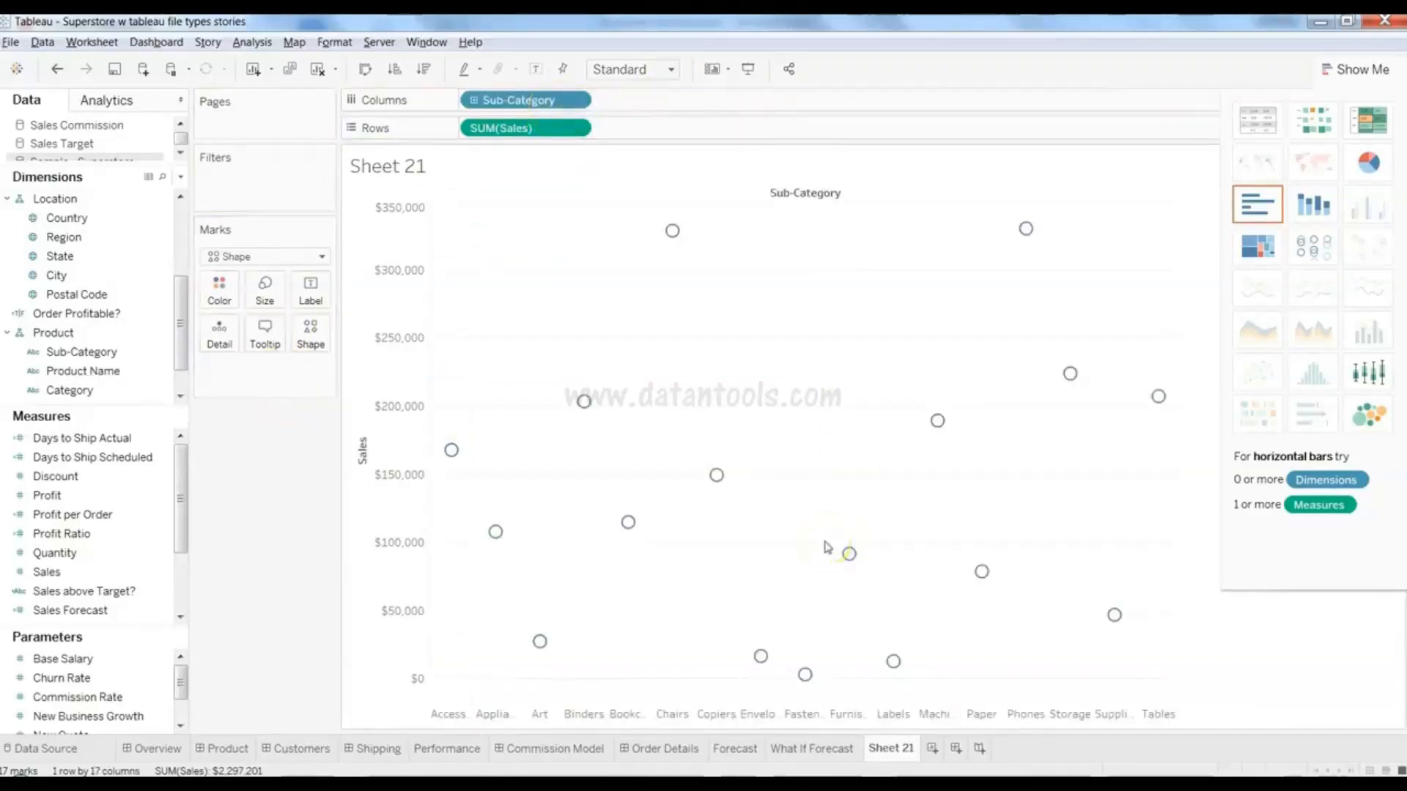
pyautogui.click(1354, 69)
pyautogui.click(996, 496)
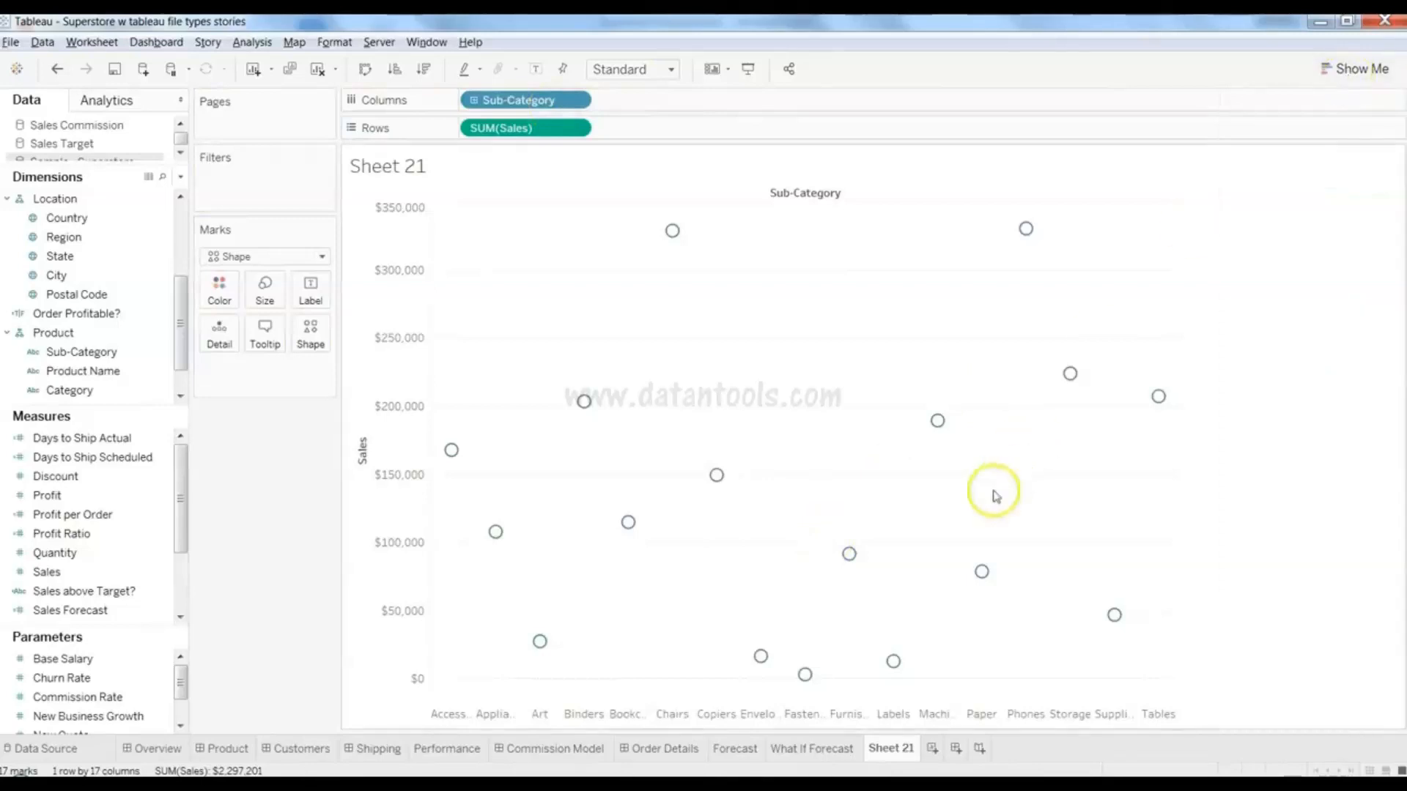
pyautogui.moveTo(449, 458)
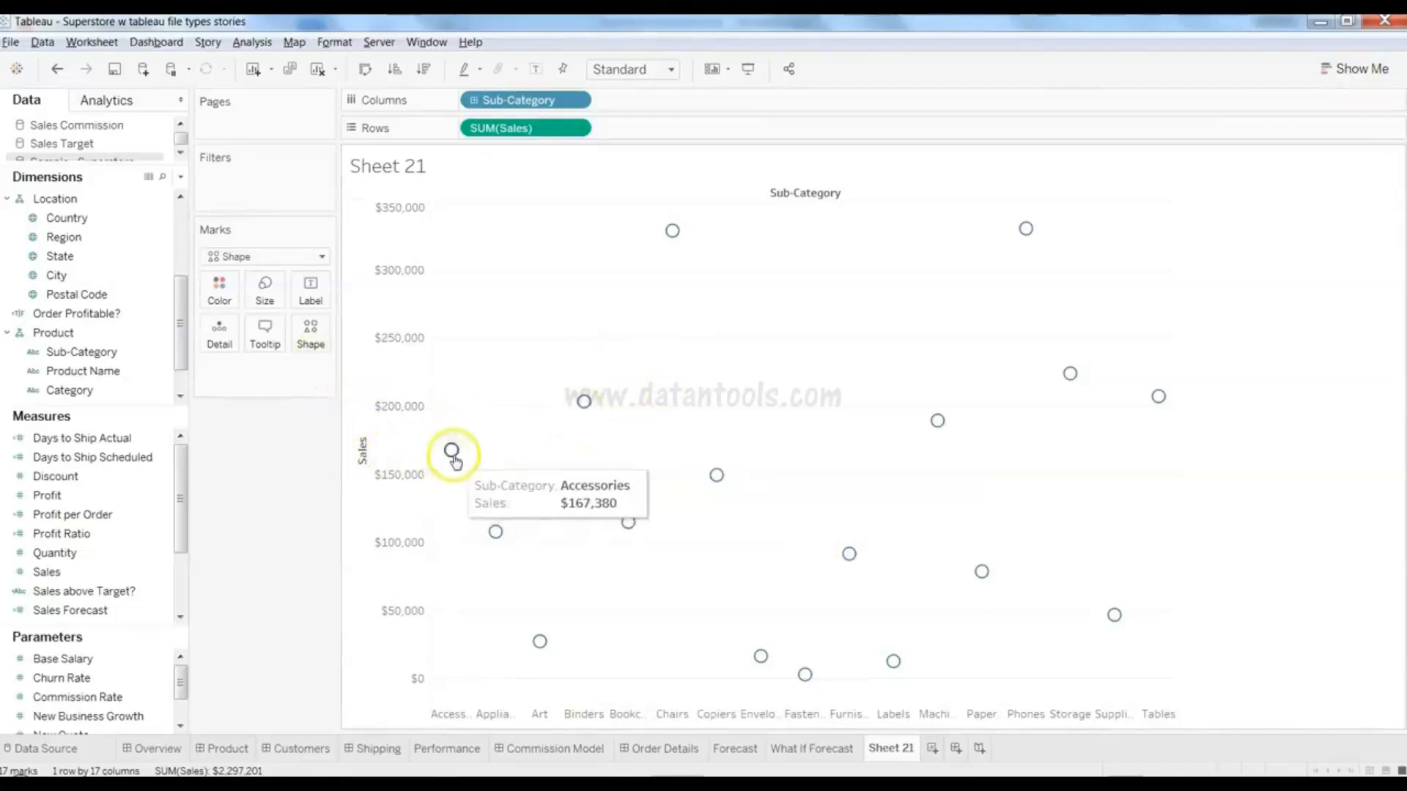
# - Change the mark shape to filled diamonds
pyautogui.click(311, 333)
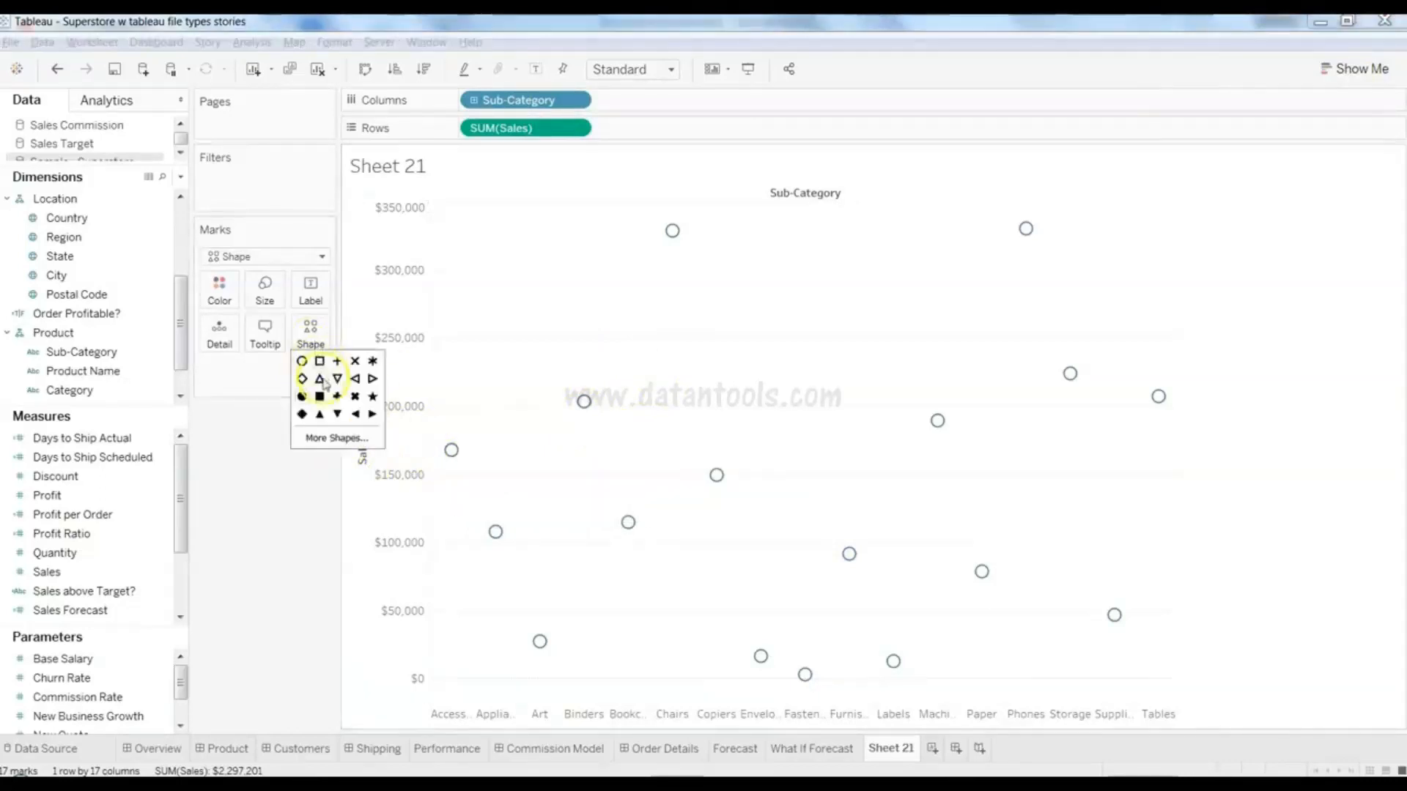
pyautogui.click(302, 396)
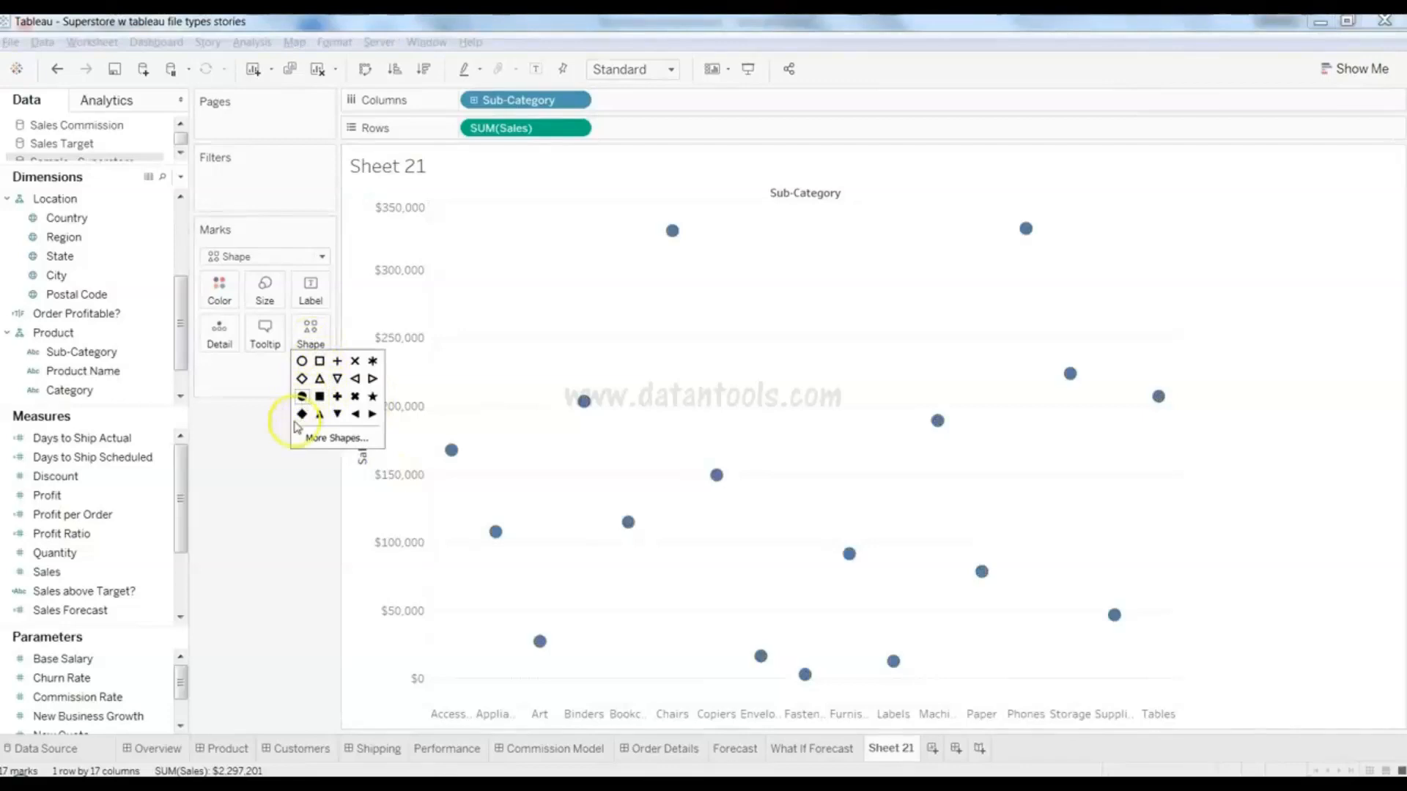
pyautogui.click(301, 414)
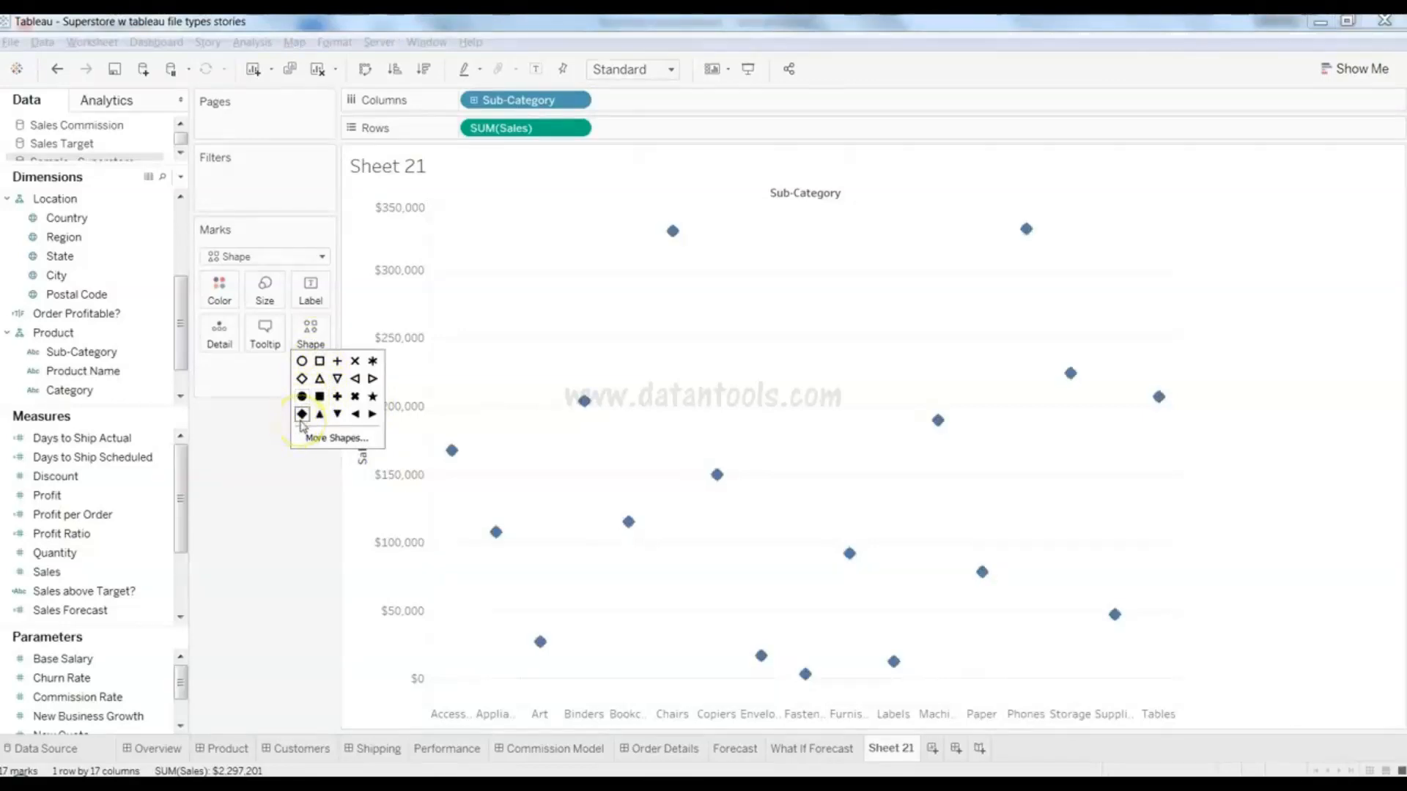
pyautogui.click(320, 416)
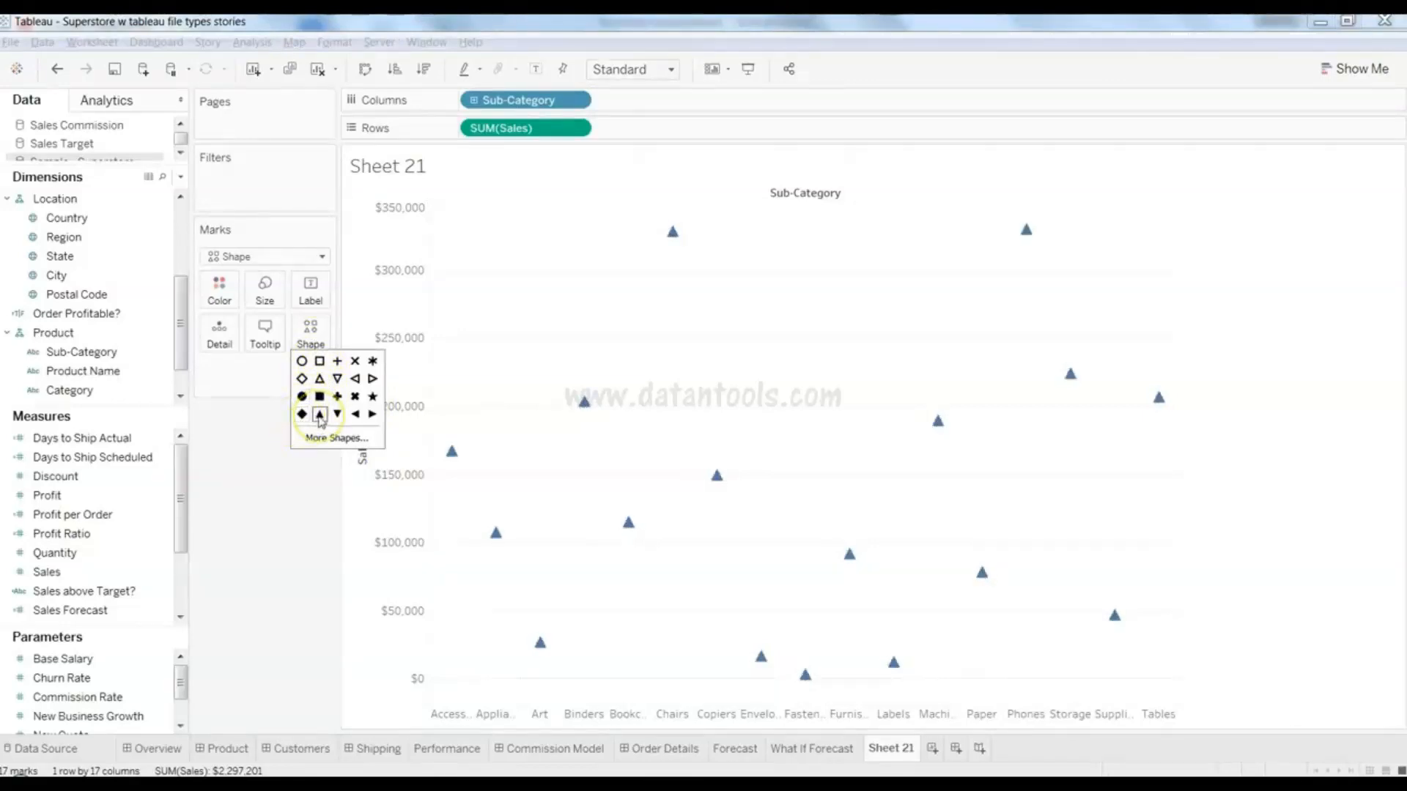
pyautogui.click(301, 414)
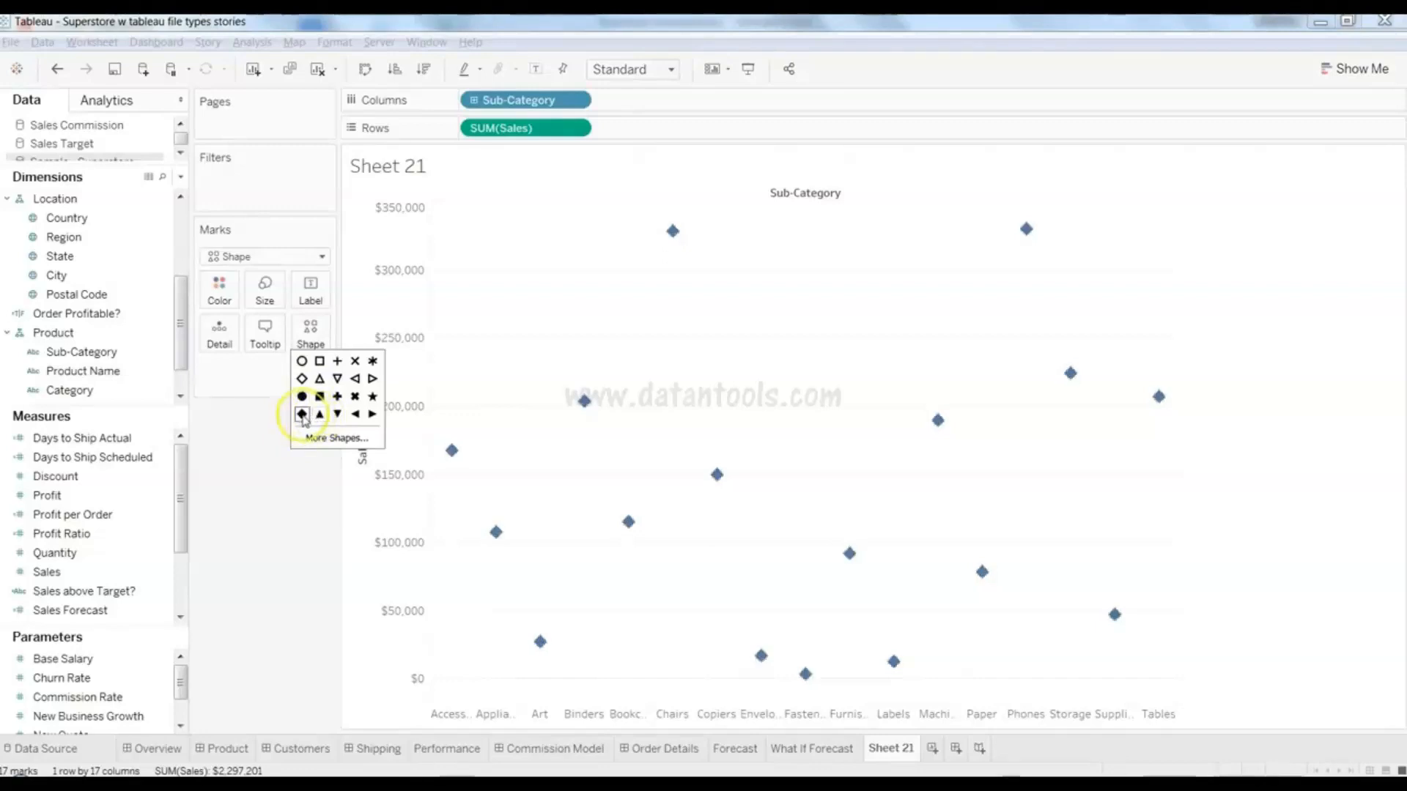
pyautogui.click(265, 471)
# - Remove the Region colouring so the diamonds show Segment colours across 51 marks
pyautogui.click(454, 488)
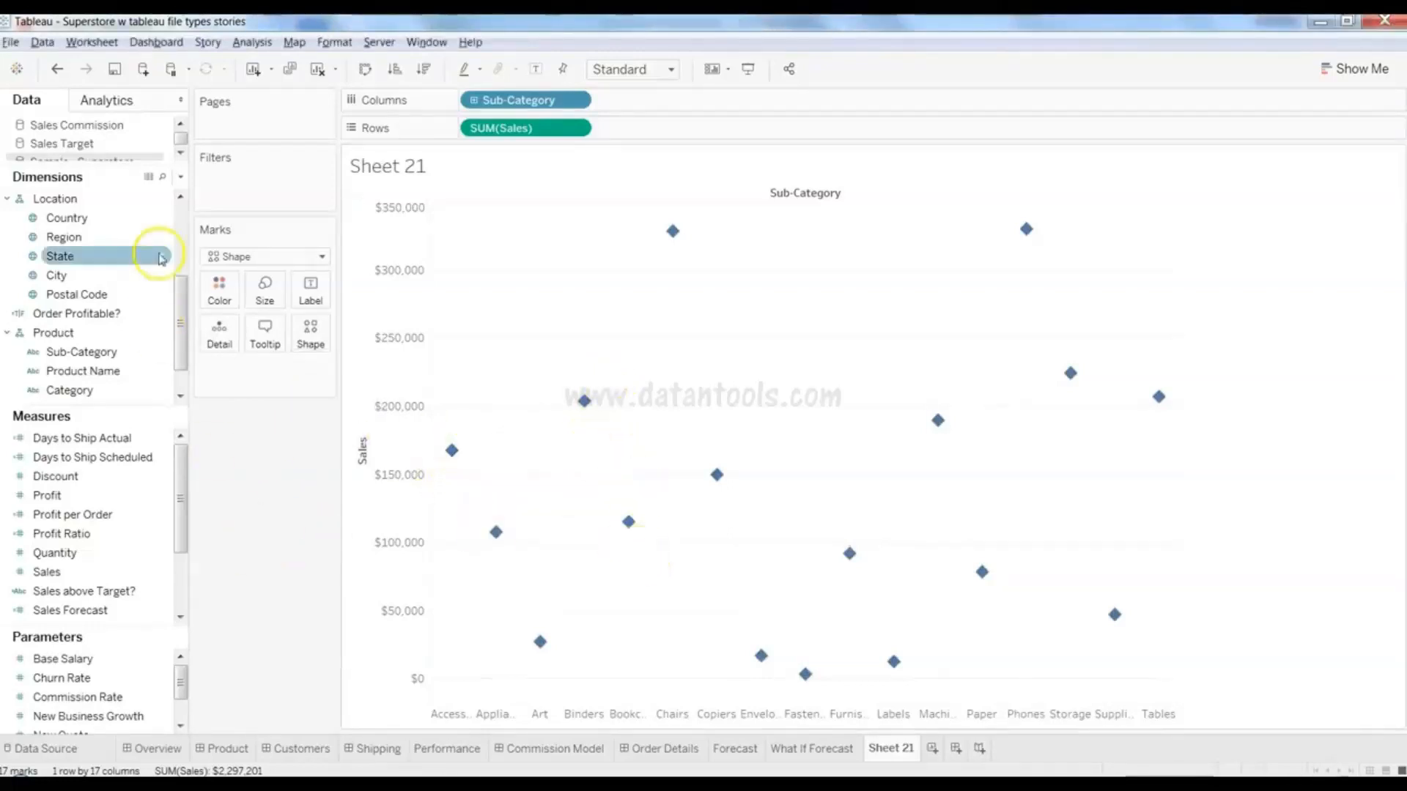
pyautogui.moveTo(179, 294); pyautogui.dragTo(183, 267)
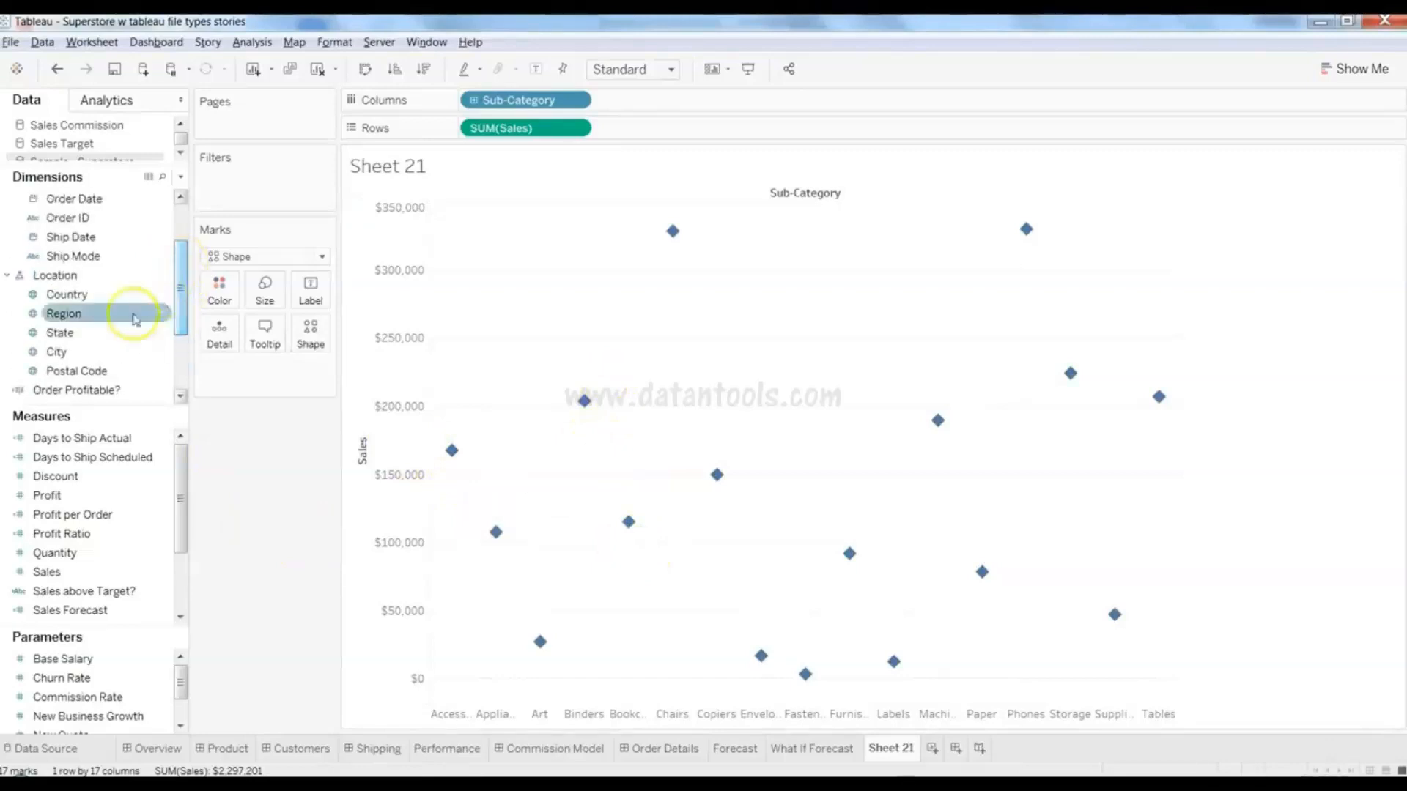
pyautogui.moveTo(103, 315); pyautogui.dragTo(227, 289)
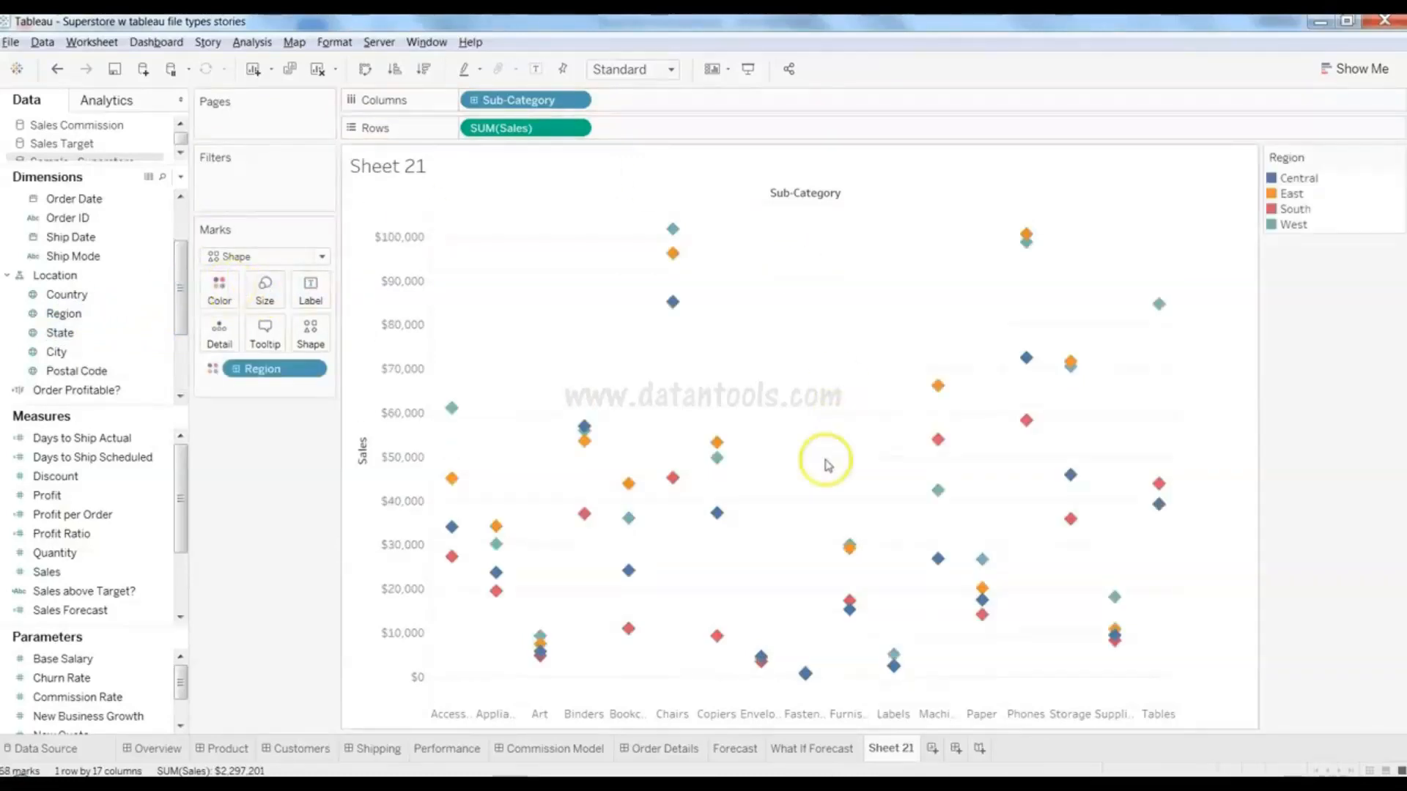
pyautogui.moveTo(284, 373); pyautogui.dragTo(219, 288)
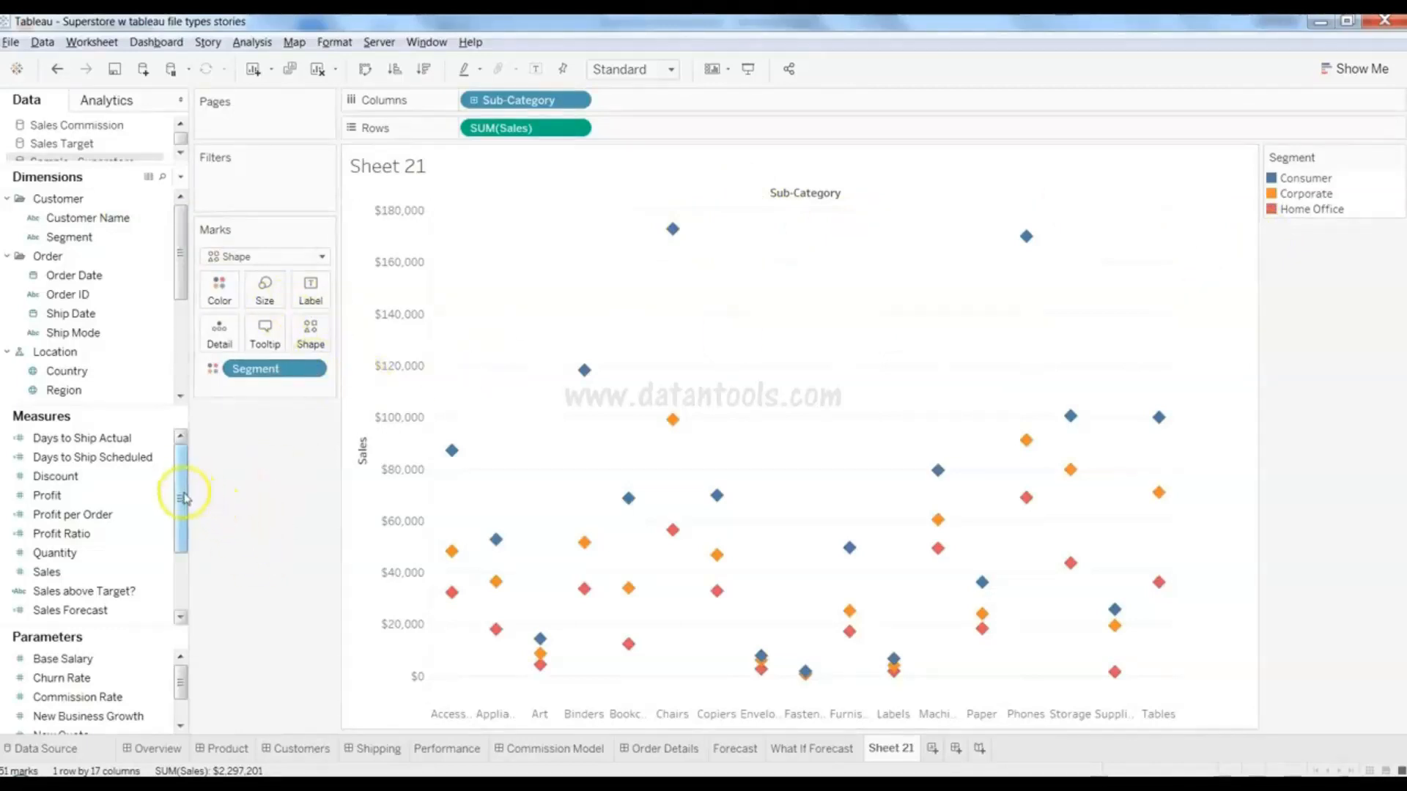
# - Size the diamonds by SUM(Profit) and enlarge them with the size slider
pyautogui.moveTo(184, 498); pyautogui.dragTo(183, 511)
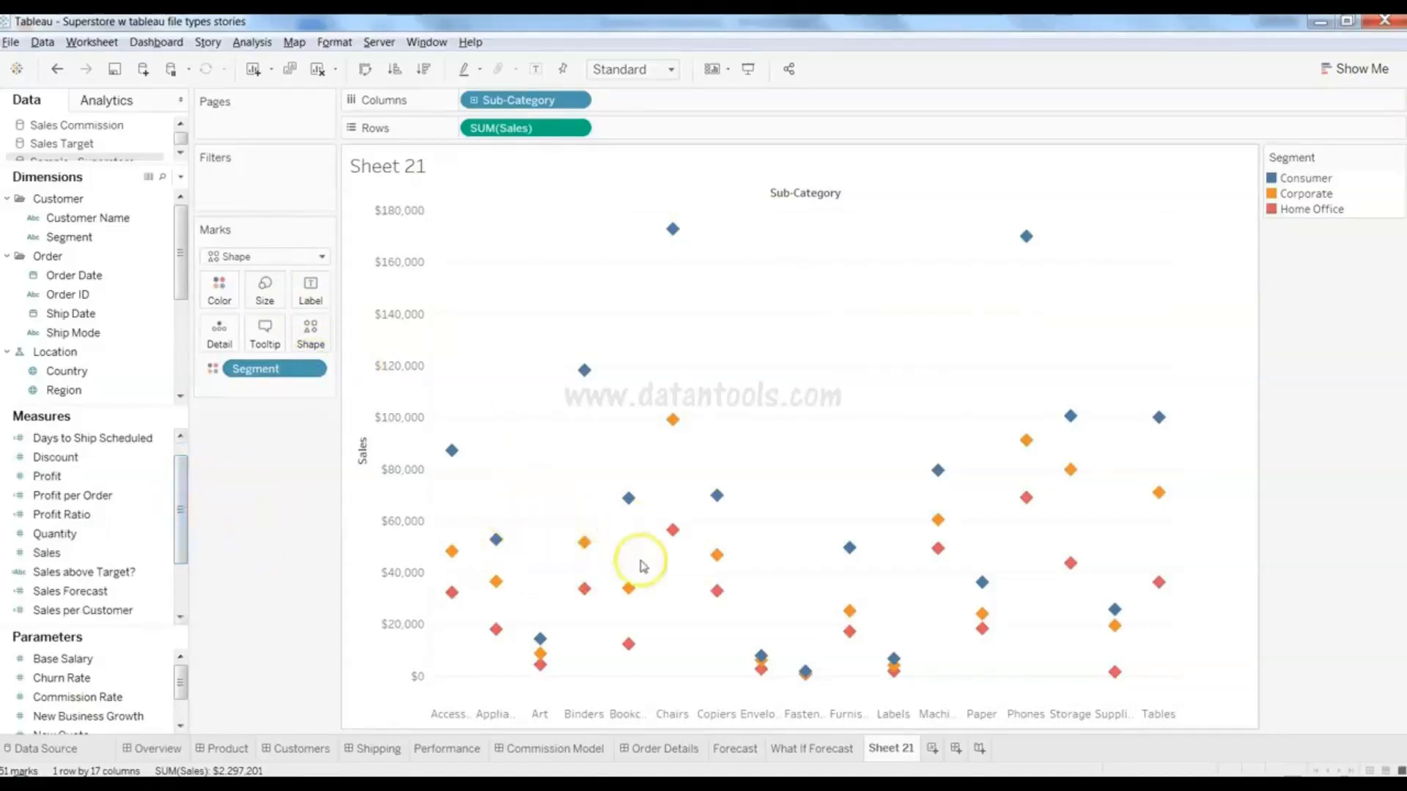
pyautogui.click(99, 480)
pyautogui.moveTo(101, 490); pyautogui.dragTo(273, 304)
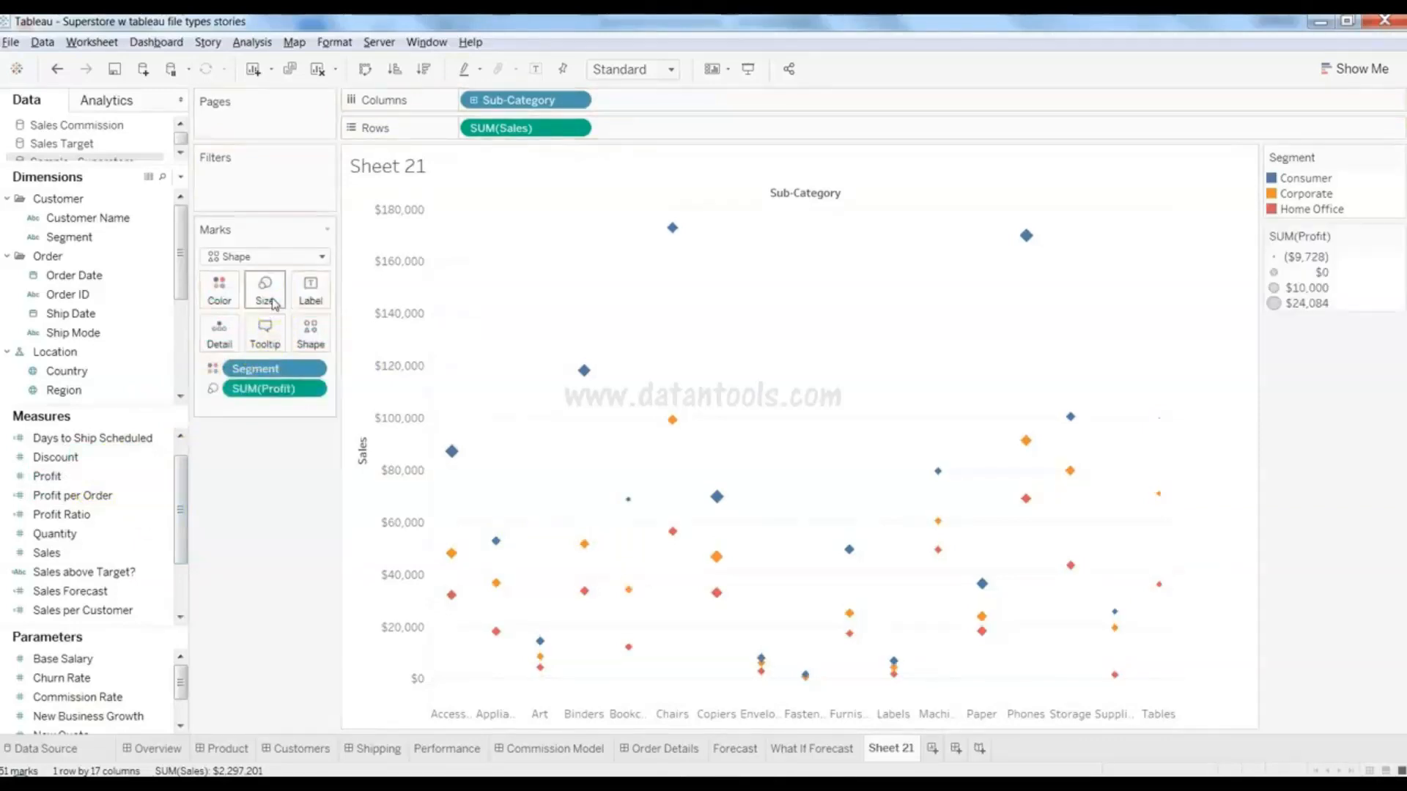
pyautogui.click(265, 291)
pyautogui.moveTo(278, 334); pyautogui.dragTo(296, 335)
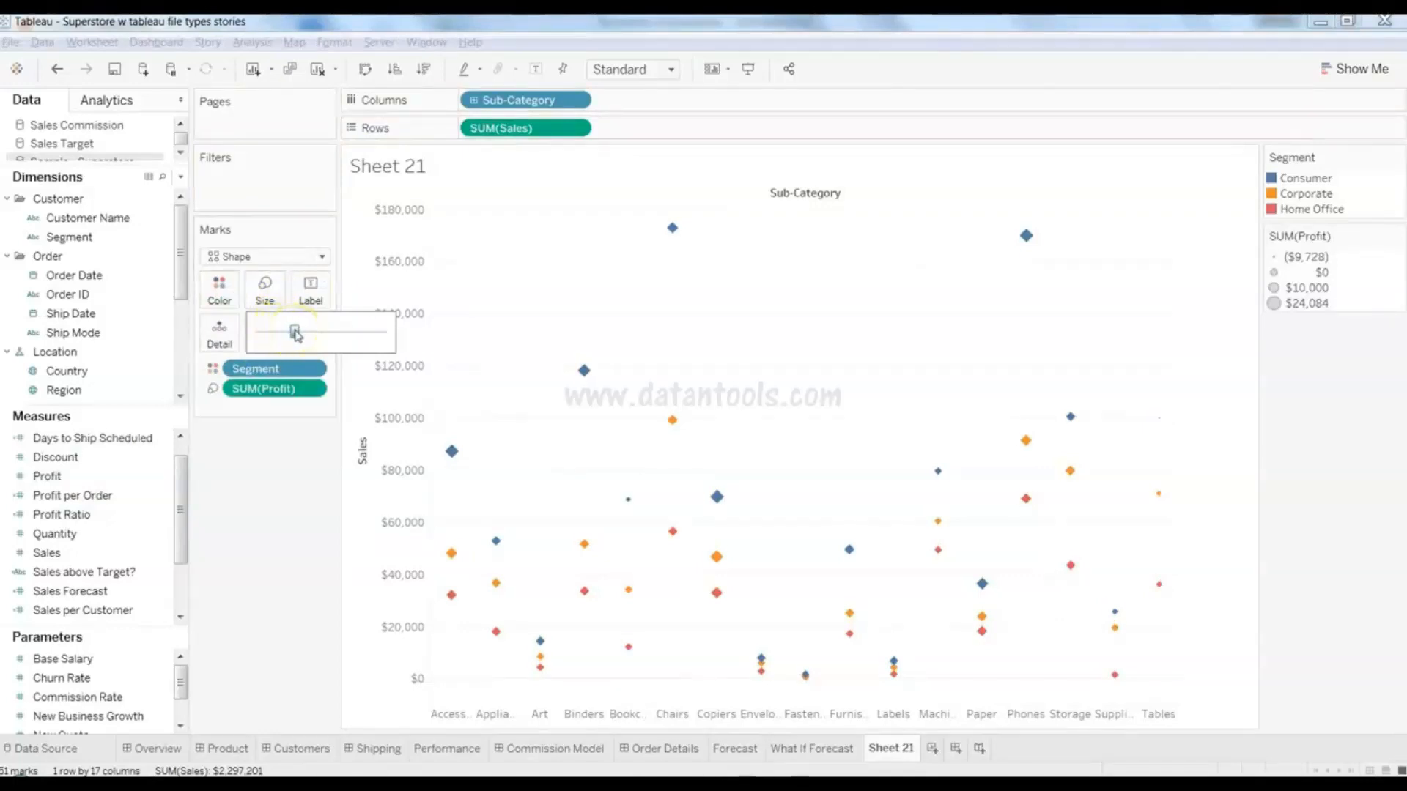
pyautogui.click(264, 481)
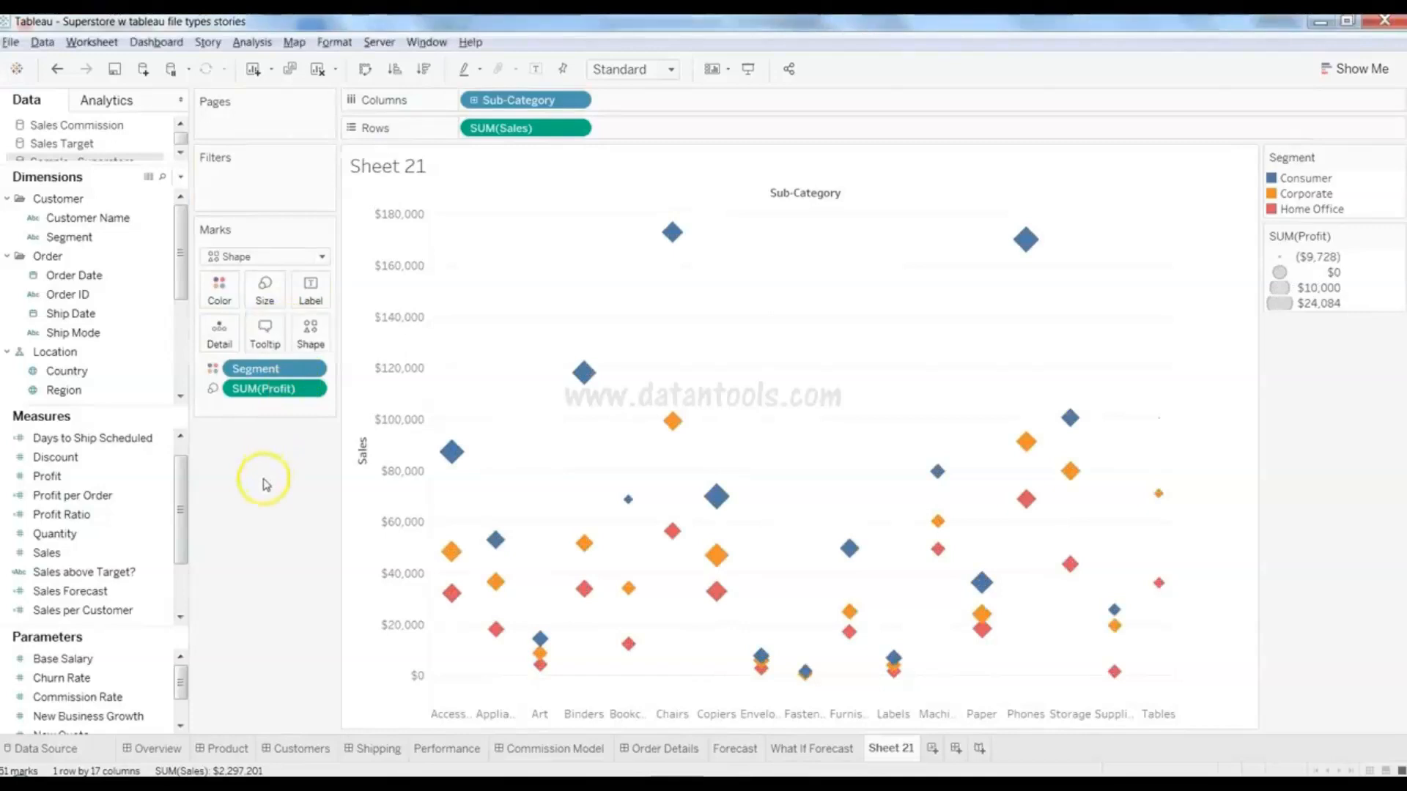
pyautogui.moveTo(1160, 506)
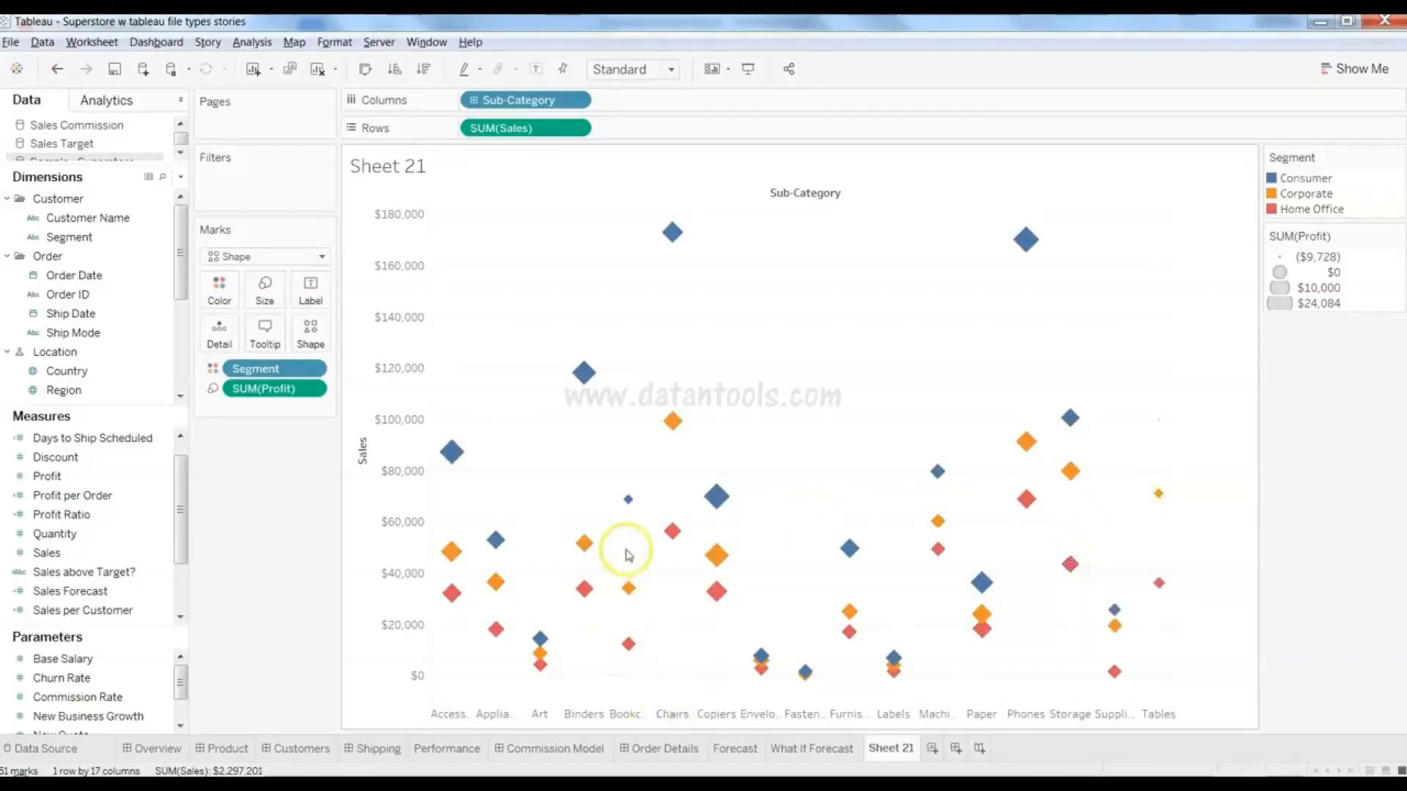
pyautogui.moveTo(628, 504)
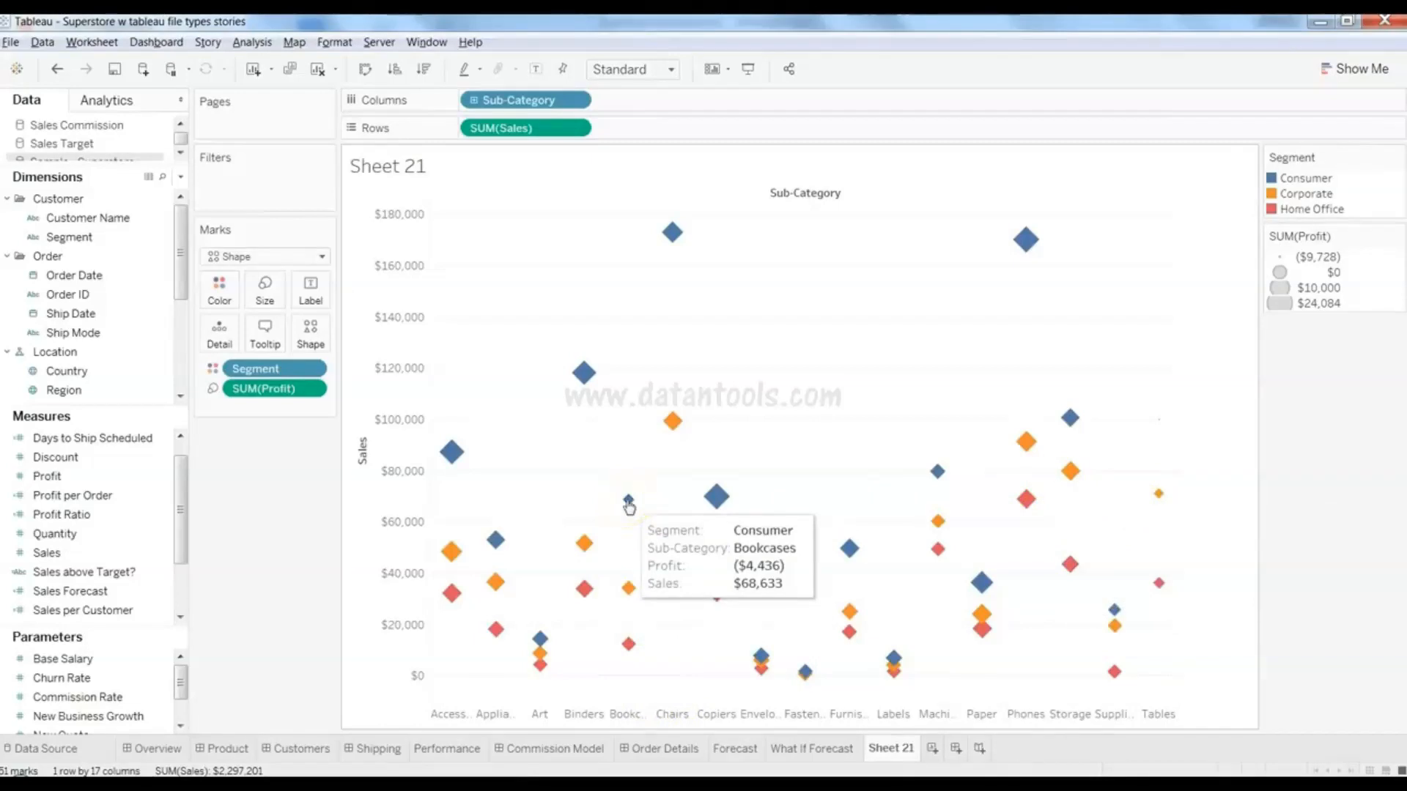
pyautogui.moveTo(715, 498)
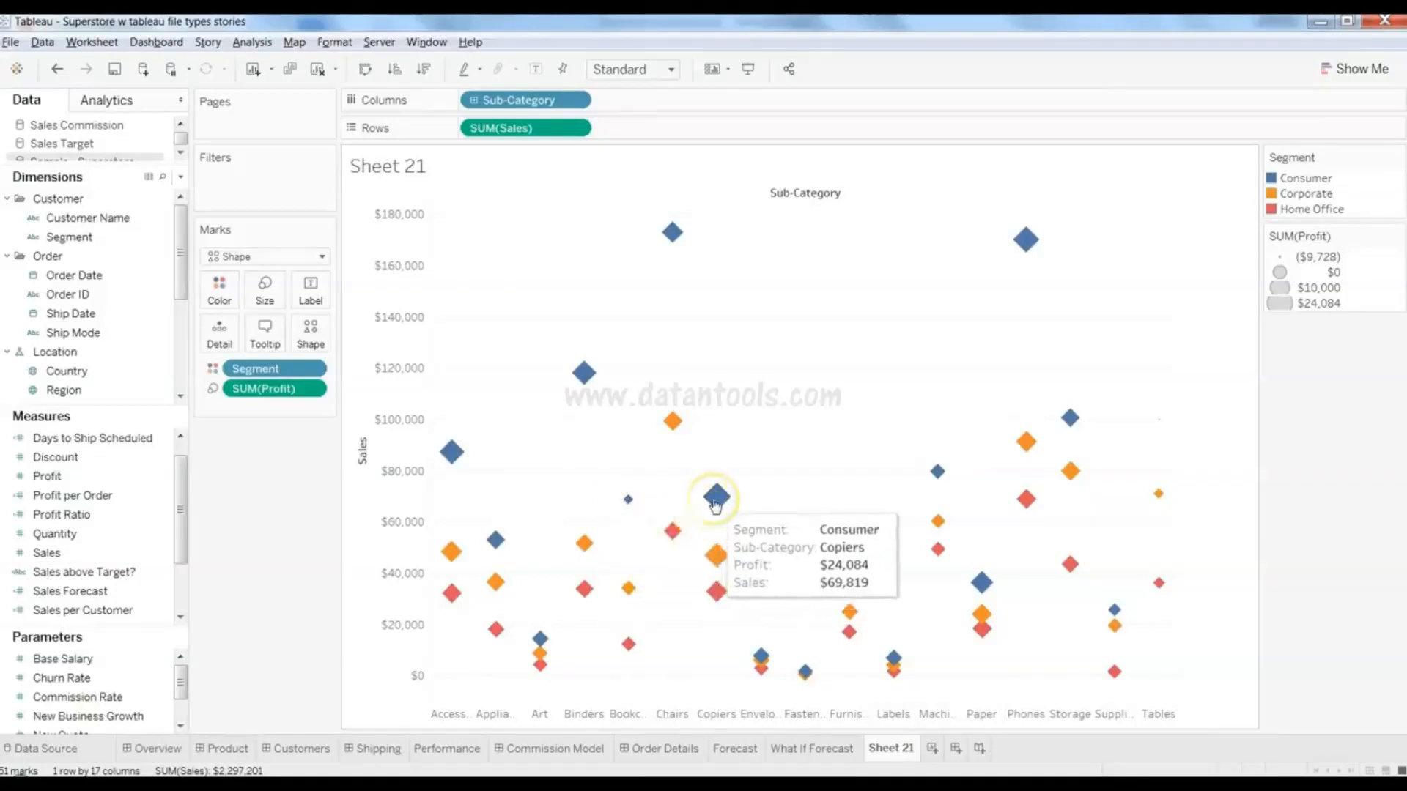
pyautogui.moveTo(456, 461)
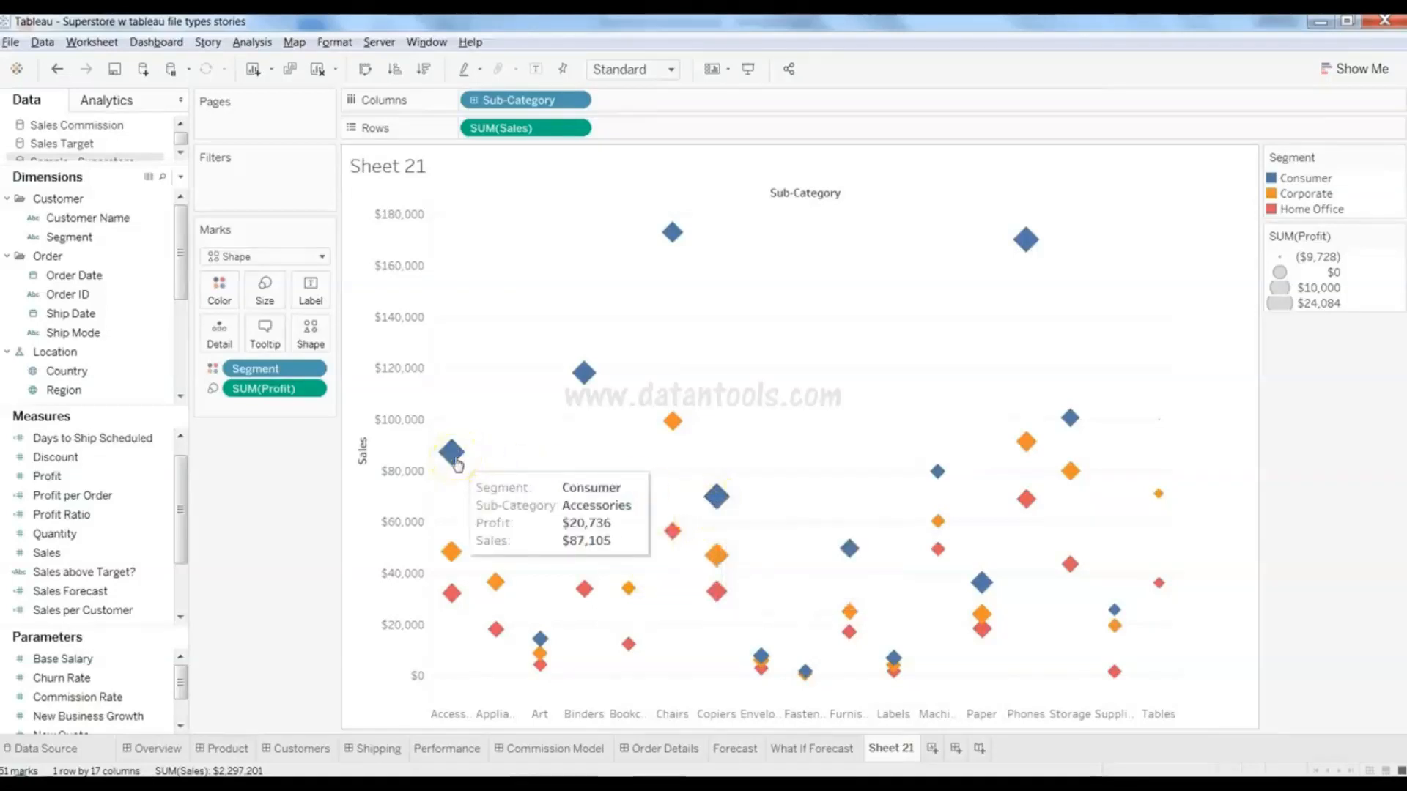
pyautogui.moveTo(1036, 250)
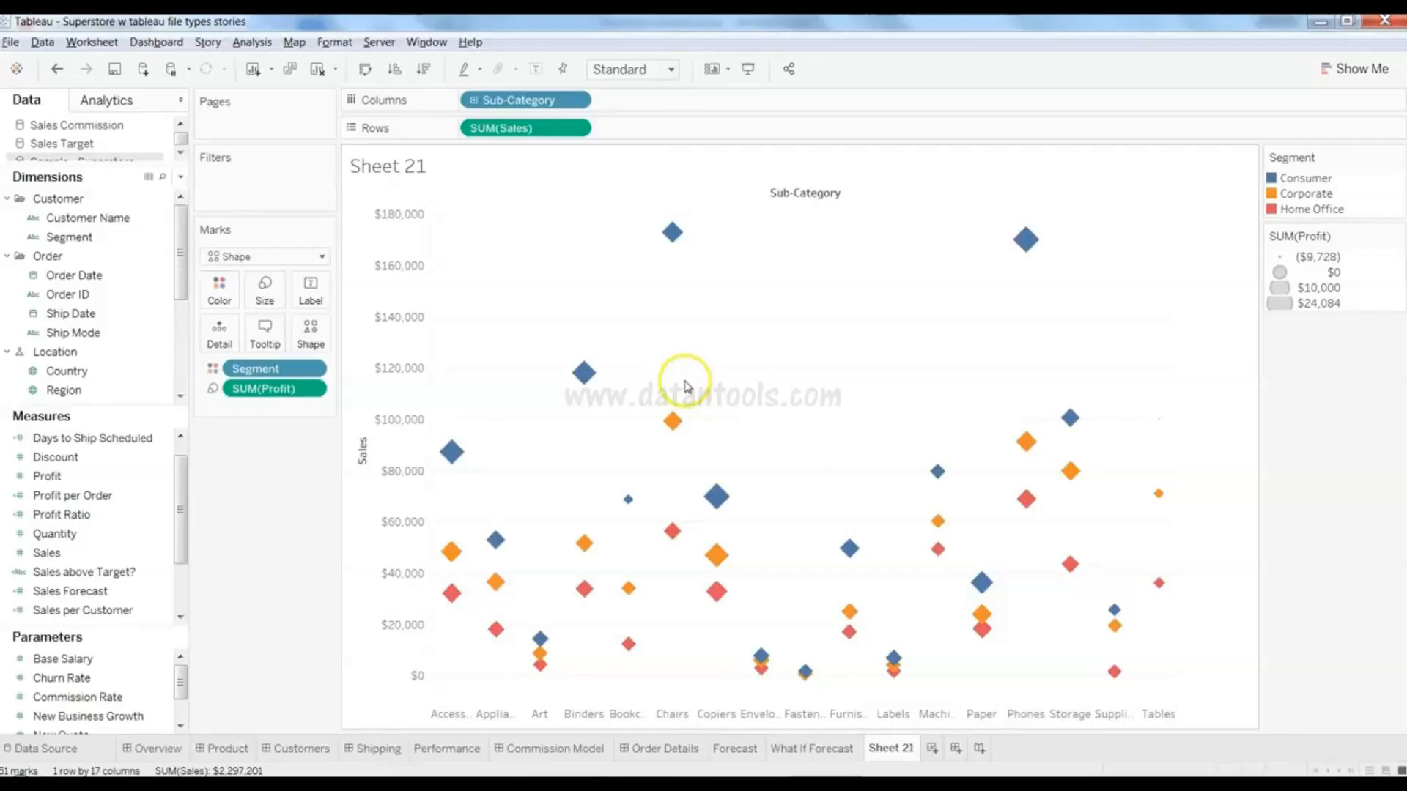
# - Clear the diamond scatter from Sheet 21 with Alt+Shift+Backspace
pyautogui.hotkey('alt', 'shift', 'BackSpace')
pyautogui.click(1352, 71)
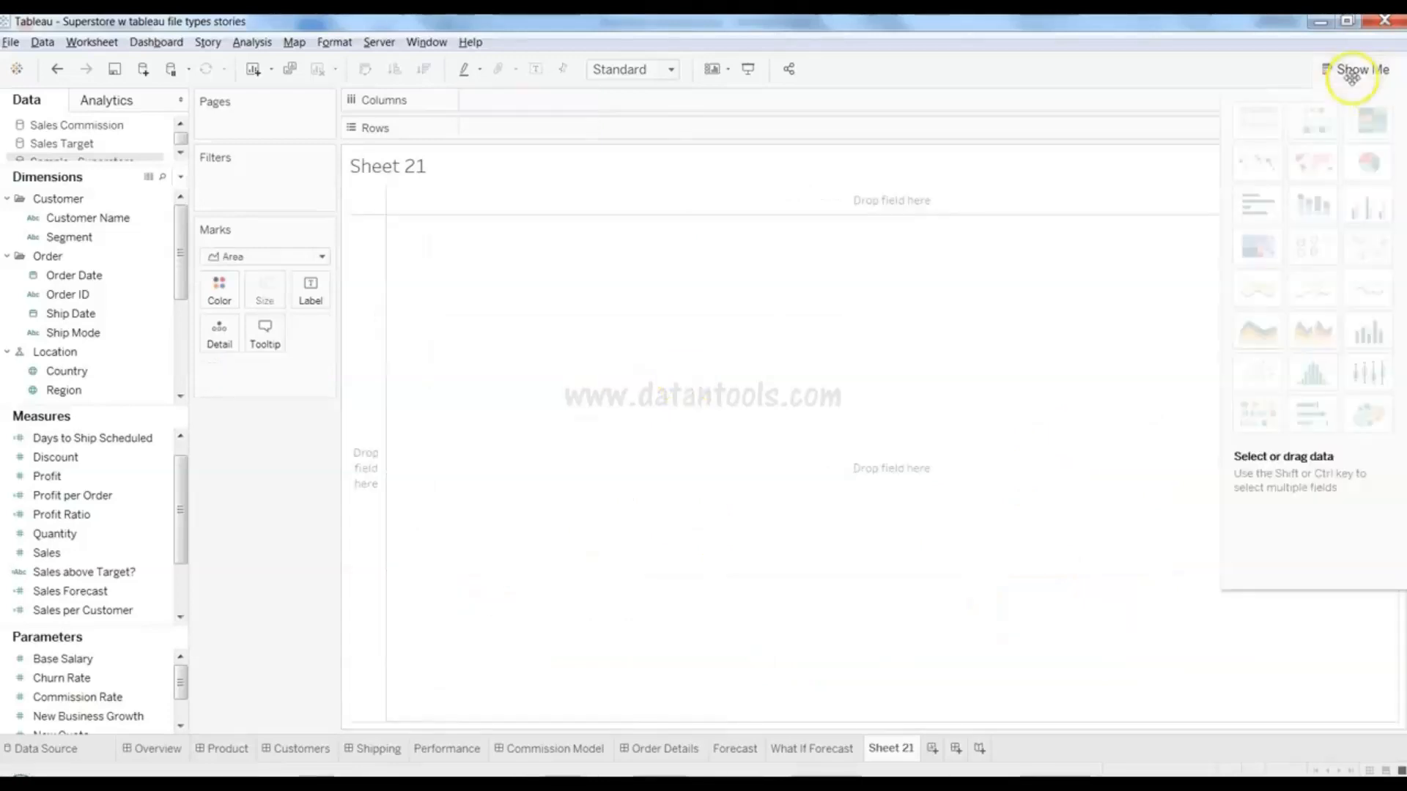
pyautogui.moveTo(1313, 330)
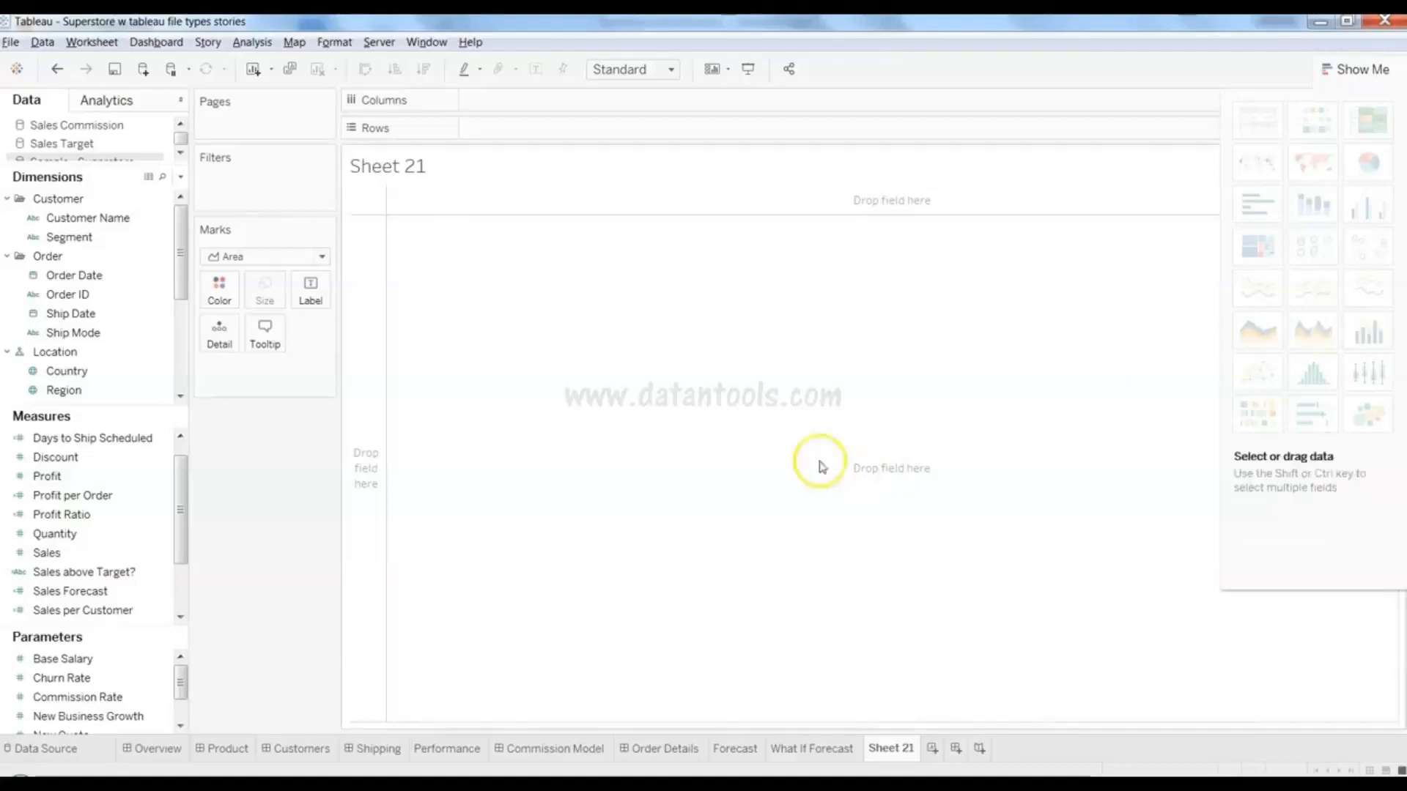
pyautogui.click(1367, 73)
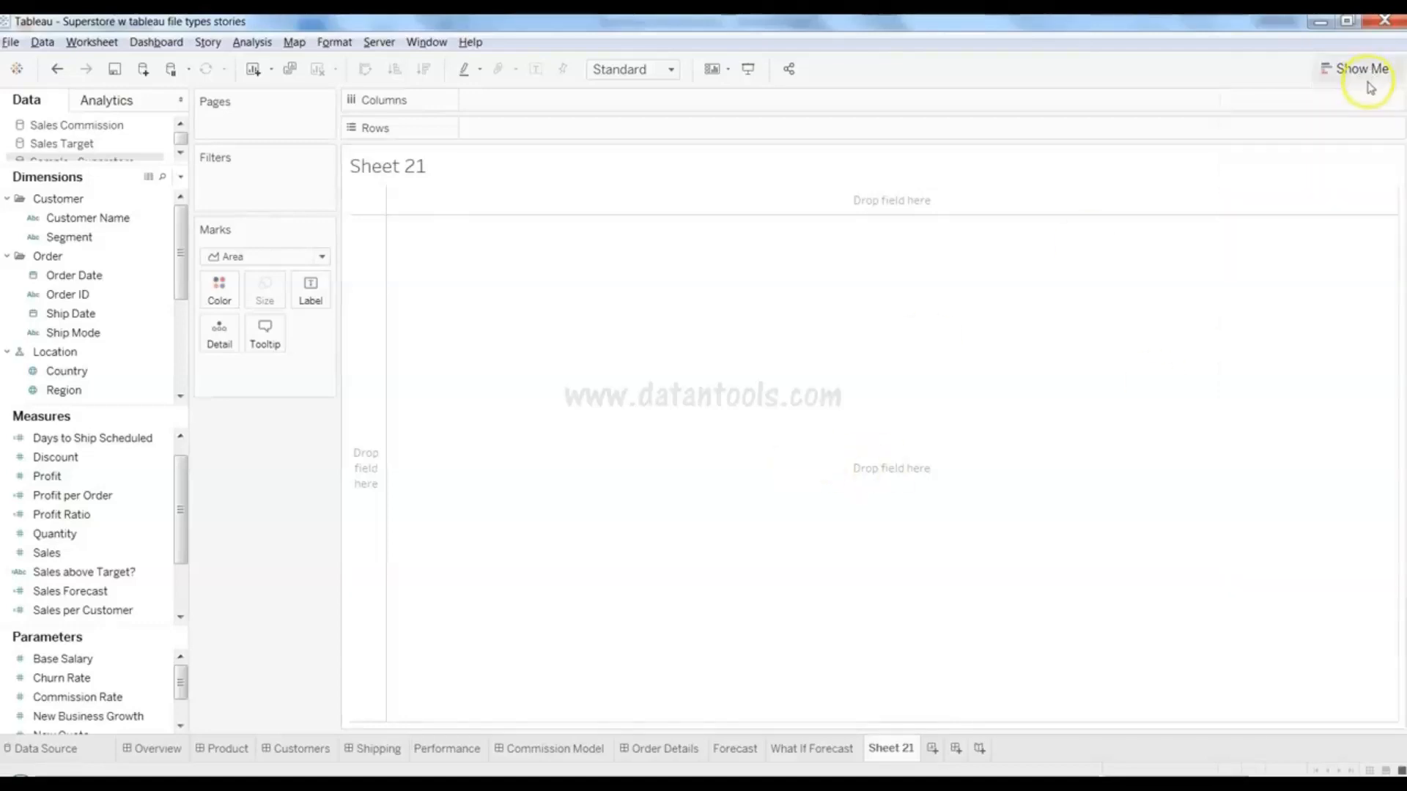
# - Select Order Date, Profit and Sales and build discrete area charts by year
pyautogui.click(112, 278)
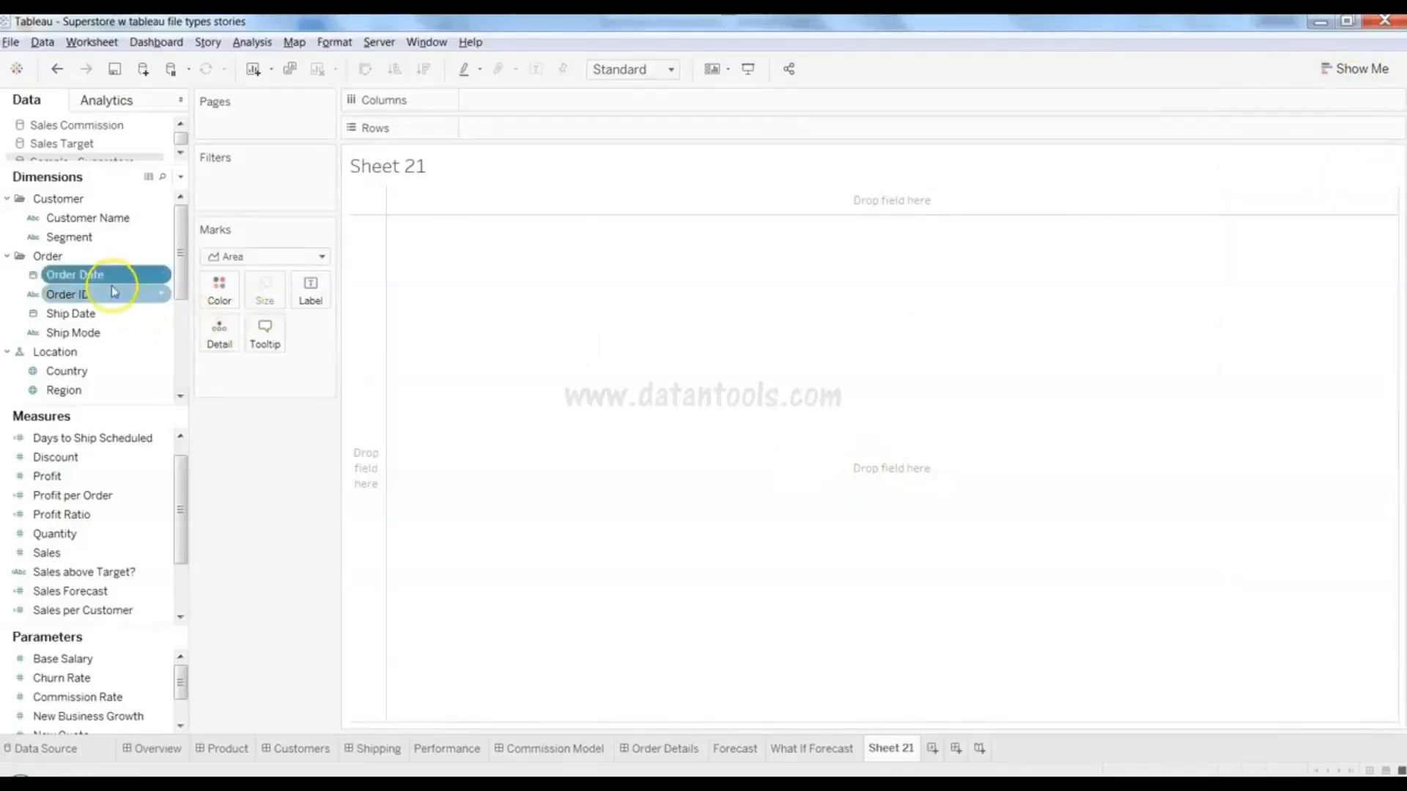
pyautogui.keyDown('ctrl'); pyautogui.click(132, 559); pyautogui.keyUp('ctrl')
pyautogui.keyDown('ctrl'); pyautogui.click(139, 476); pyautogui.keyUp('ctrl')
pyautogui.keyDown('ctrl'); pyautogui.click(117, 553); pyautogui.keyUp('ctrl')
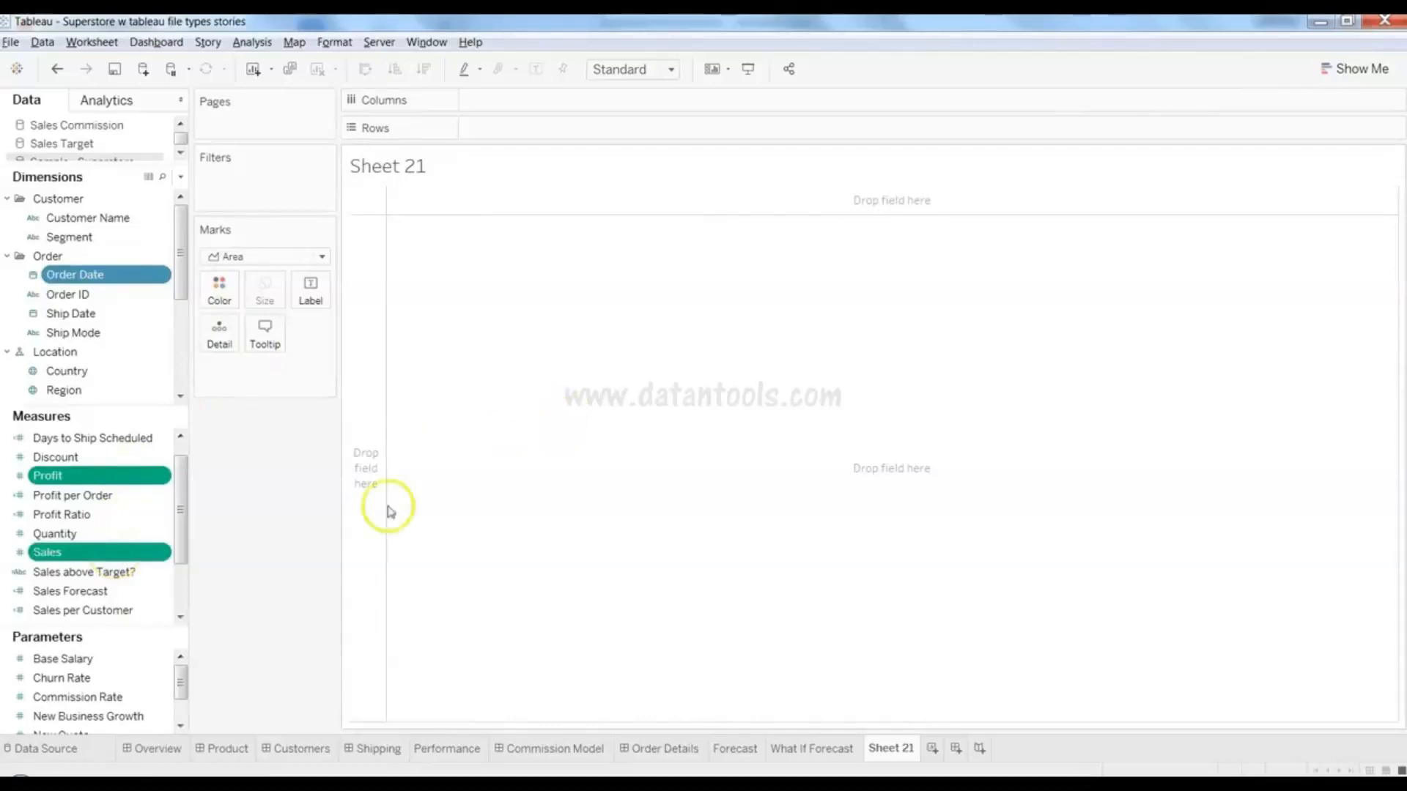
pyautogui.click(1369, 73)
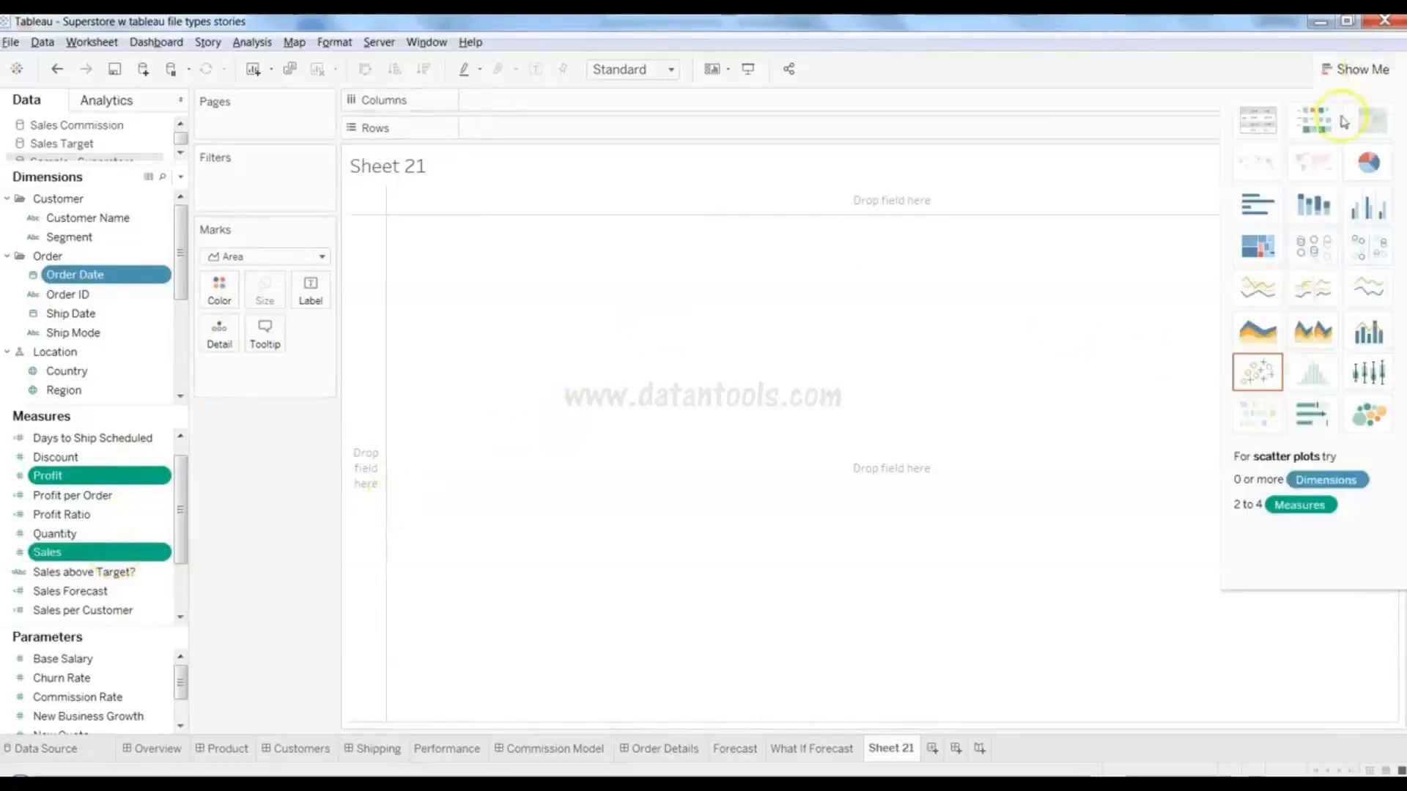
pyautogui.click(1312, 333)
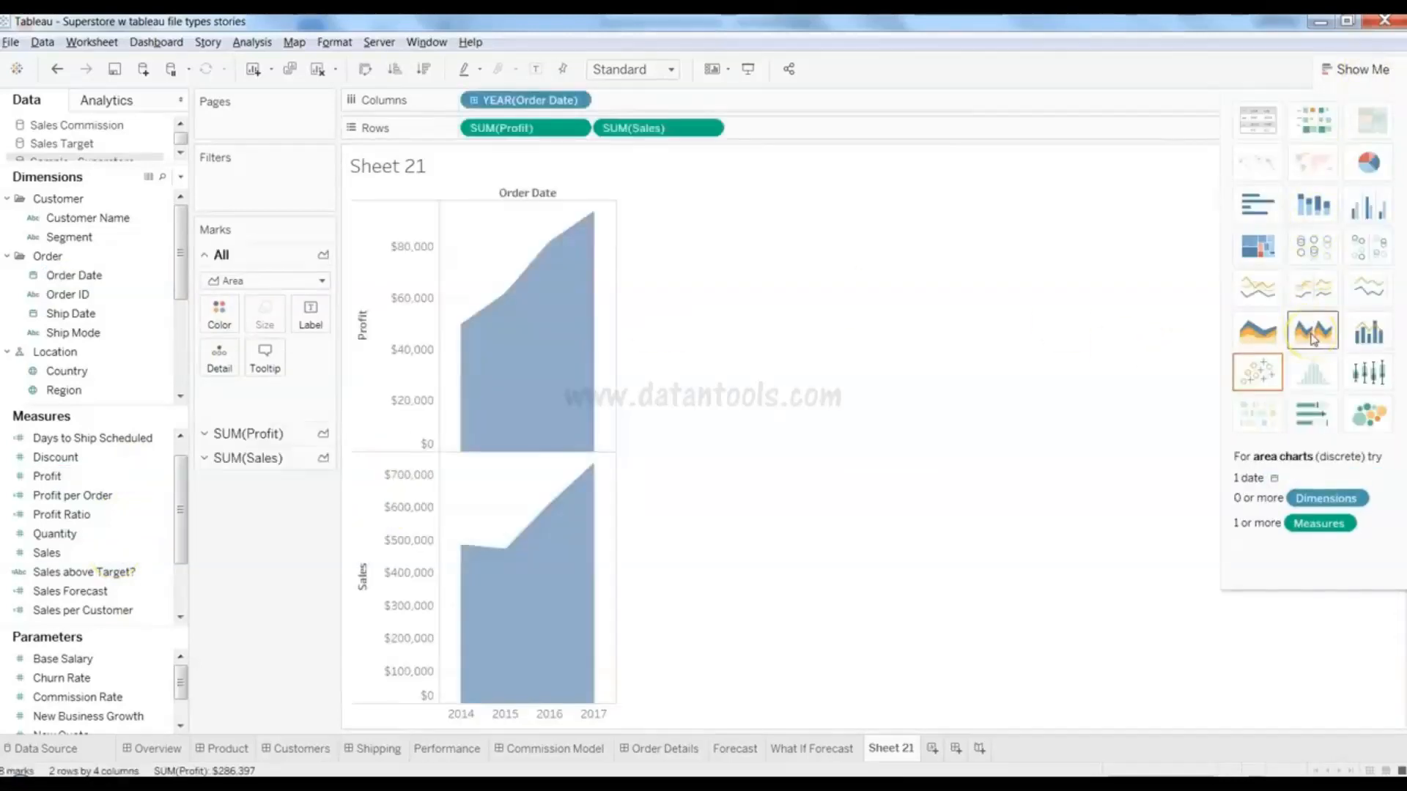
# - Collapse the Show Me panel so the Profit and Sales area charts fill the view
pyautogui.click(1343, 73)
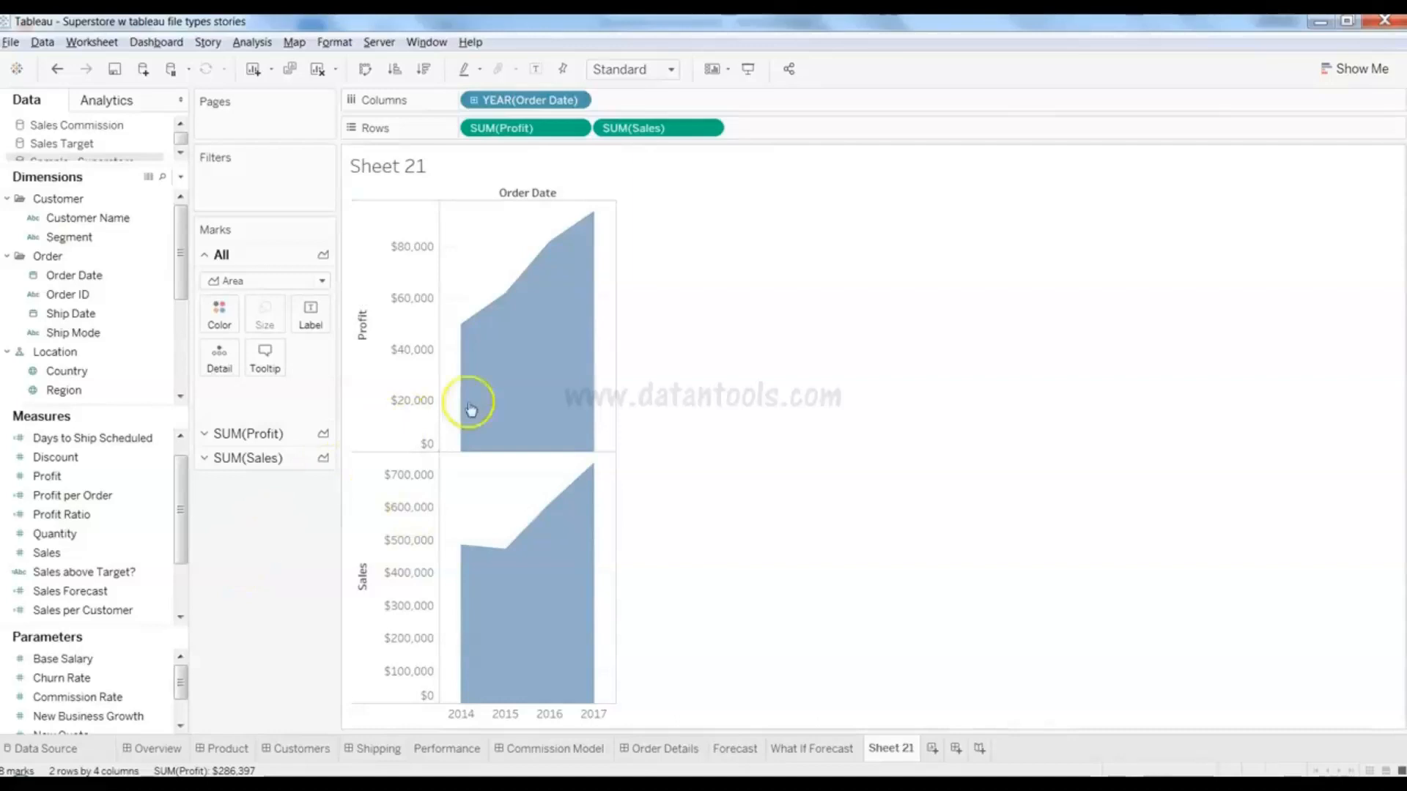
pyautogui.moveTo(487, 400)
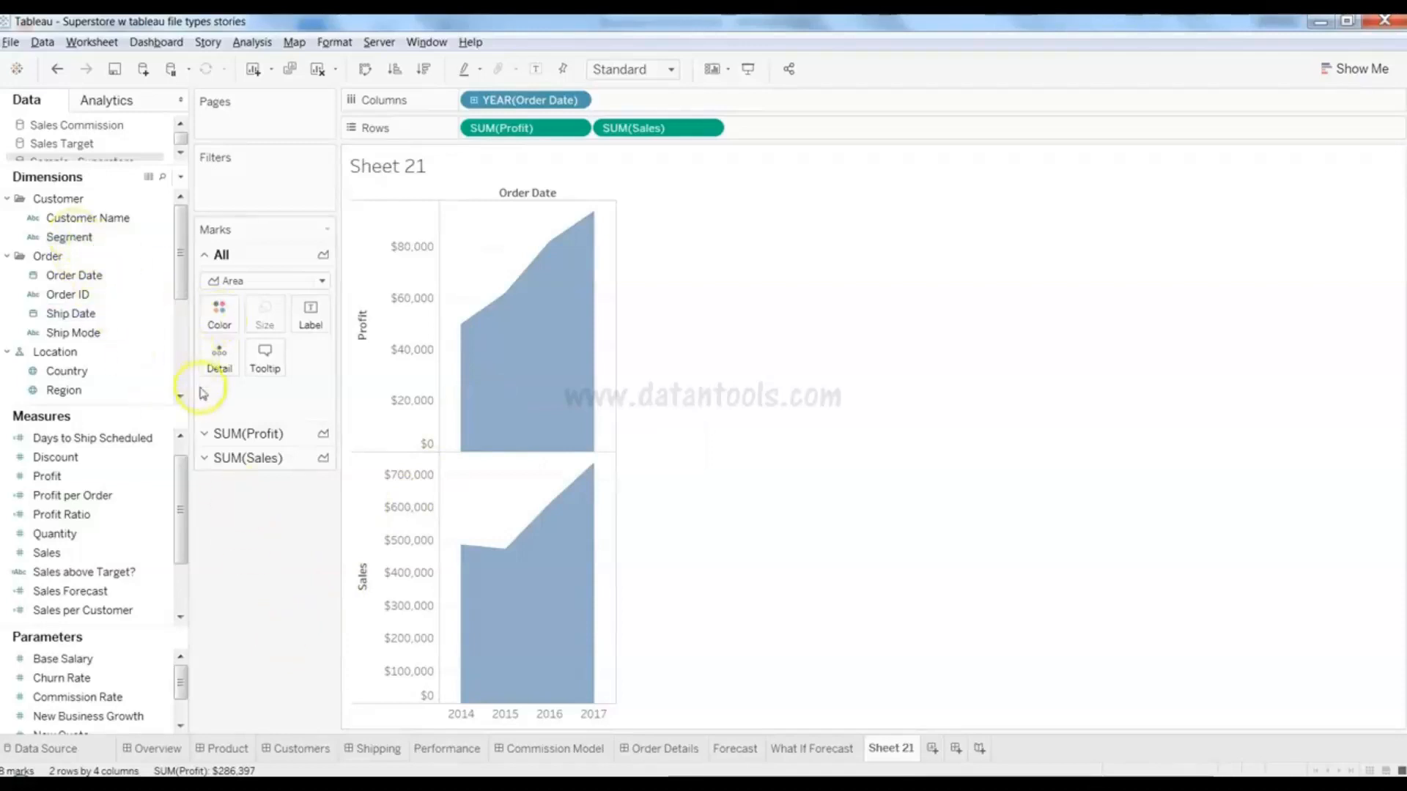
pyautogui.click(97, 249)
# - Drag Segment onto Color to stack Consumer, Corporate and Home Office bands in both charts
pyautogui.moveTo(97, 249); pyautogui.dragTo(219, 323)
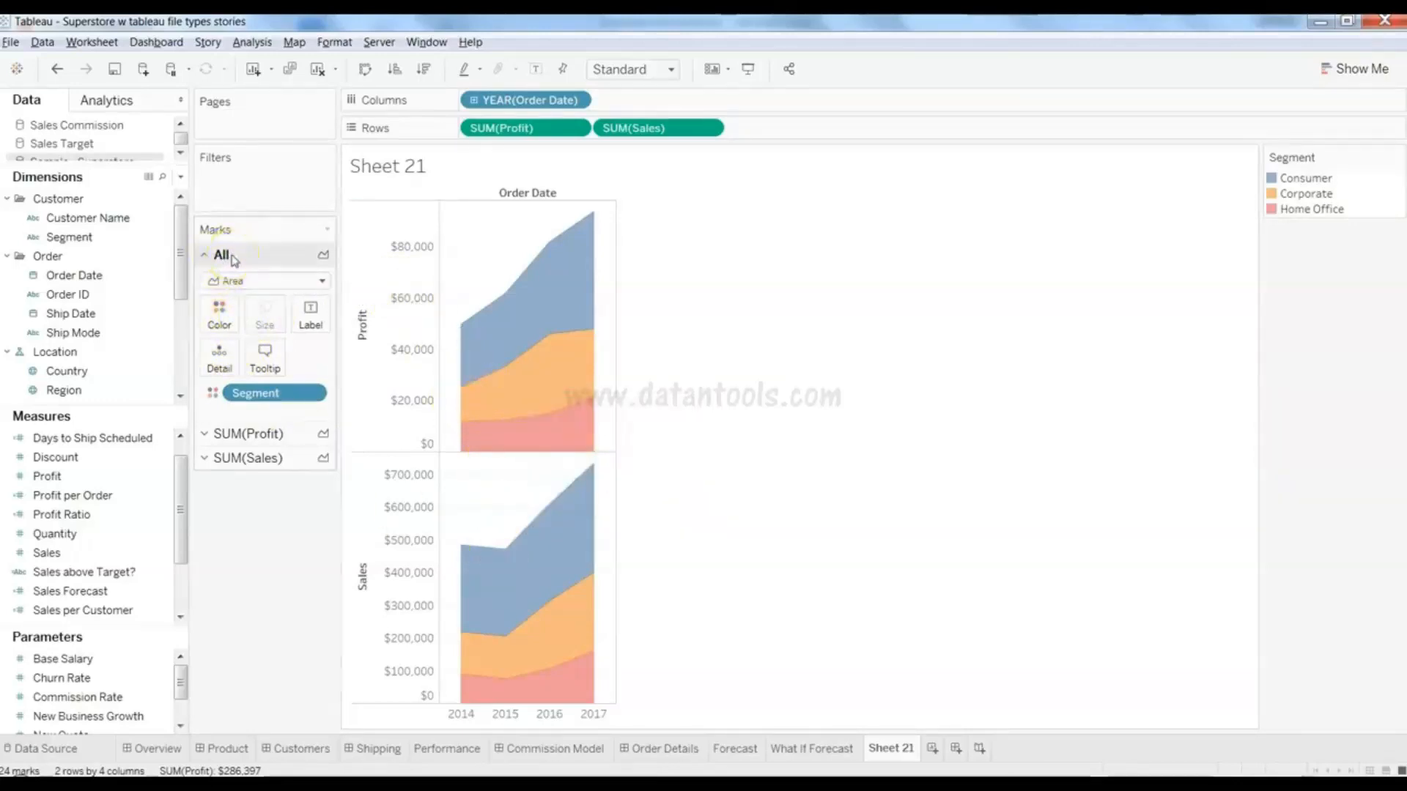
pyautogui.moveTo(499, 348)
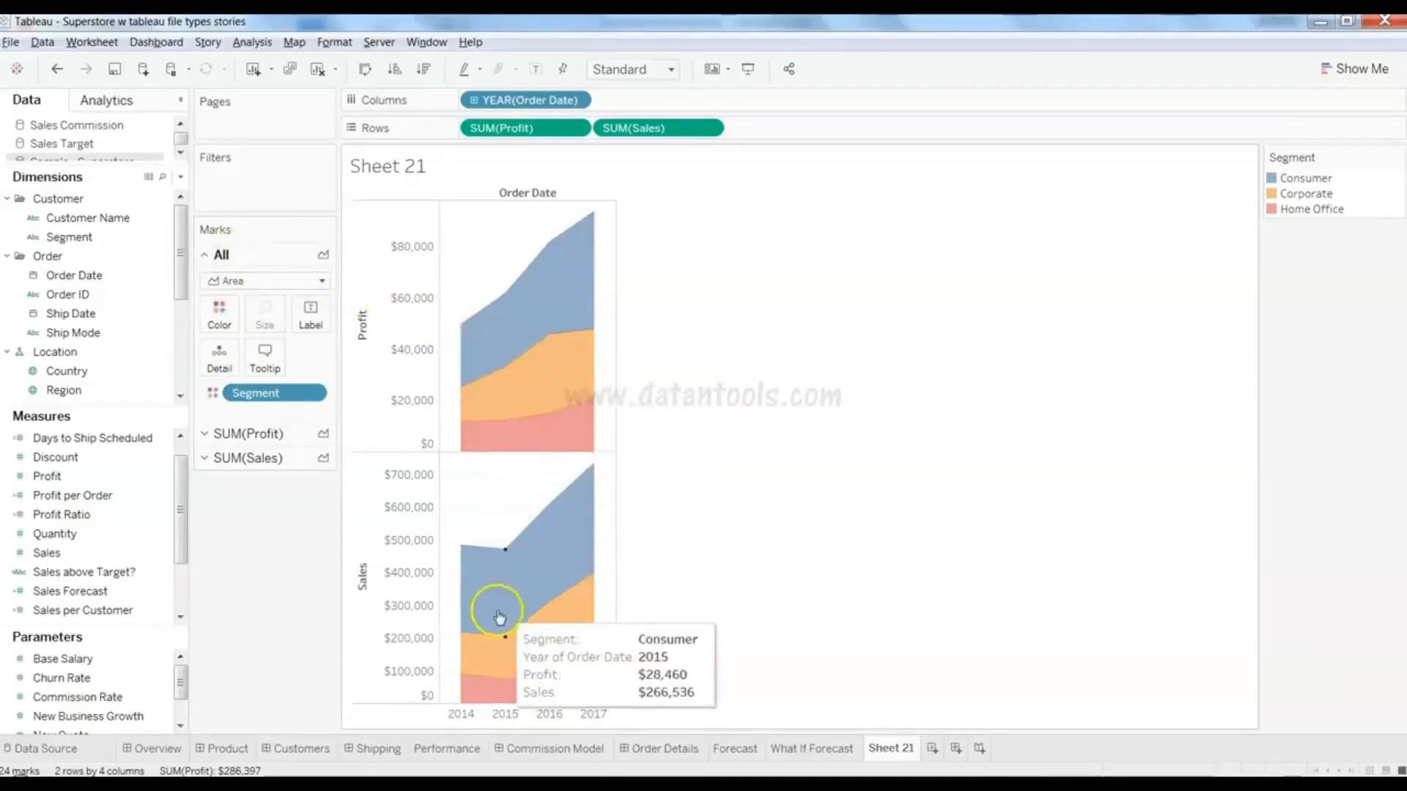
pyautogui.moveTo(510, 421)
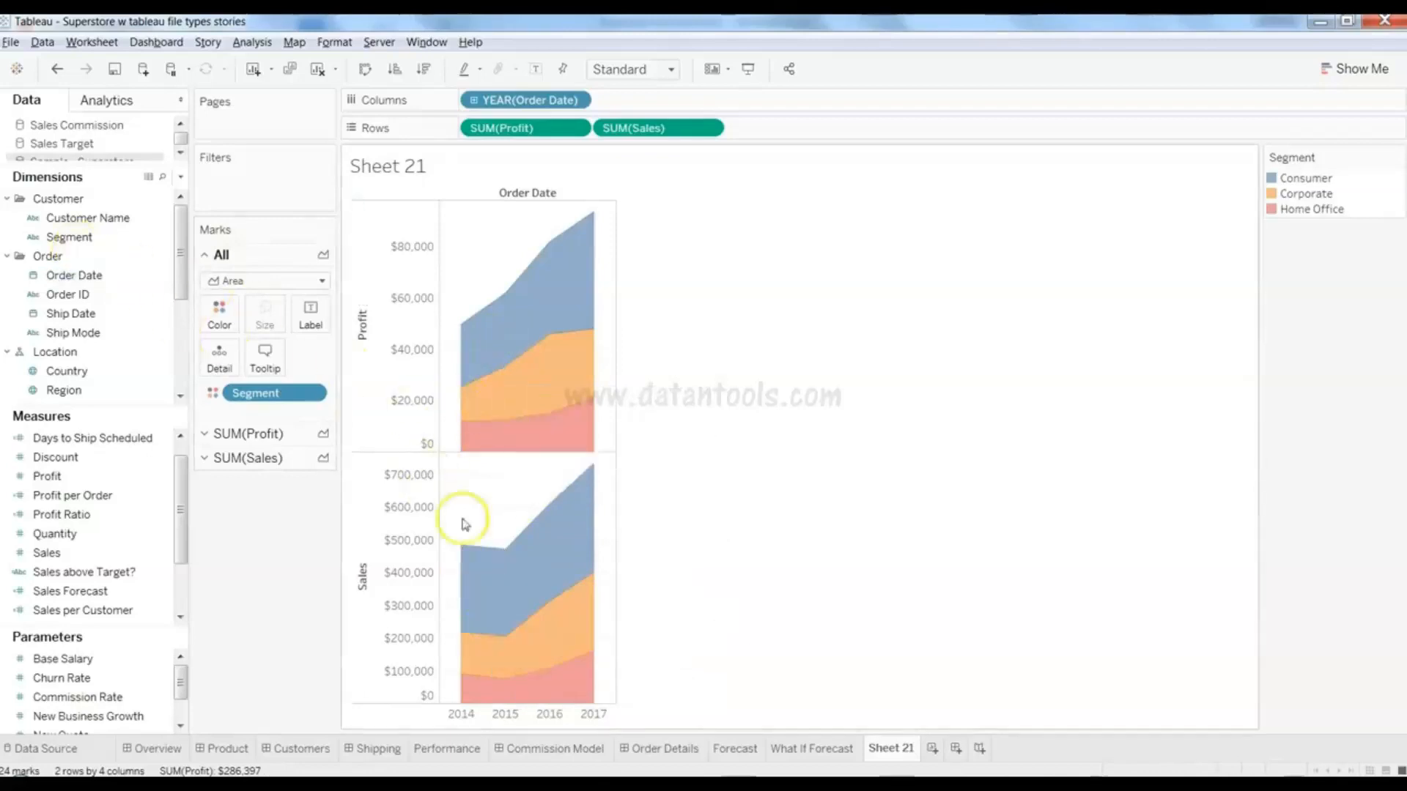
# - Review the Profit, Sales and All mark card settings
pyautogui.click(283, 444)
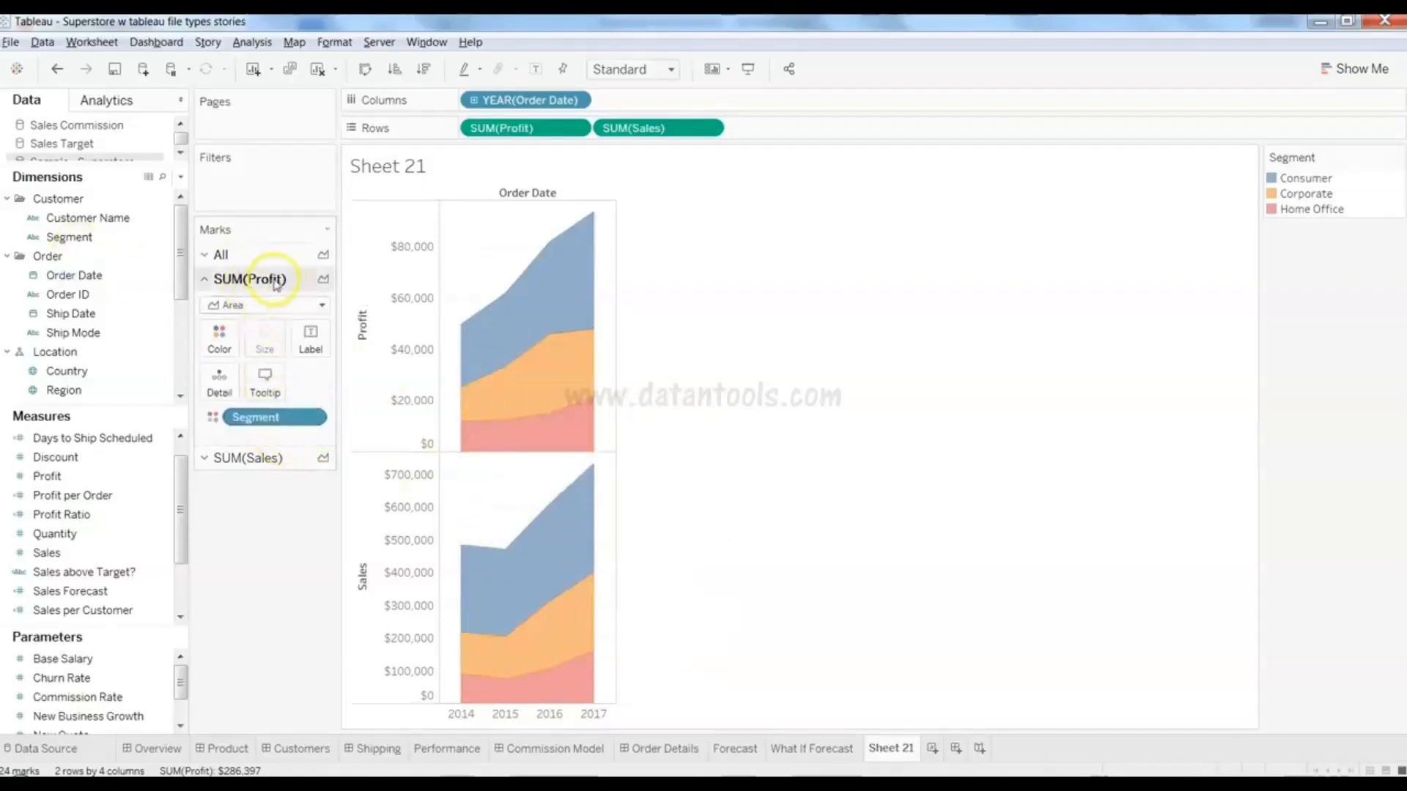
pyautogui.click(268, 456)
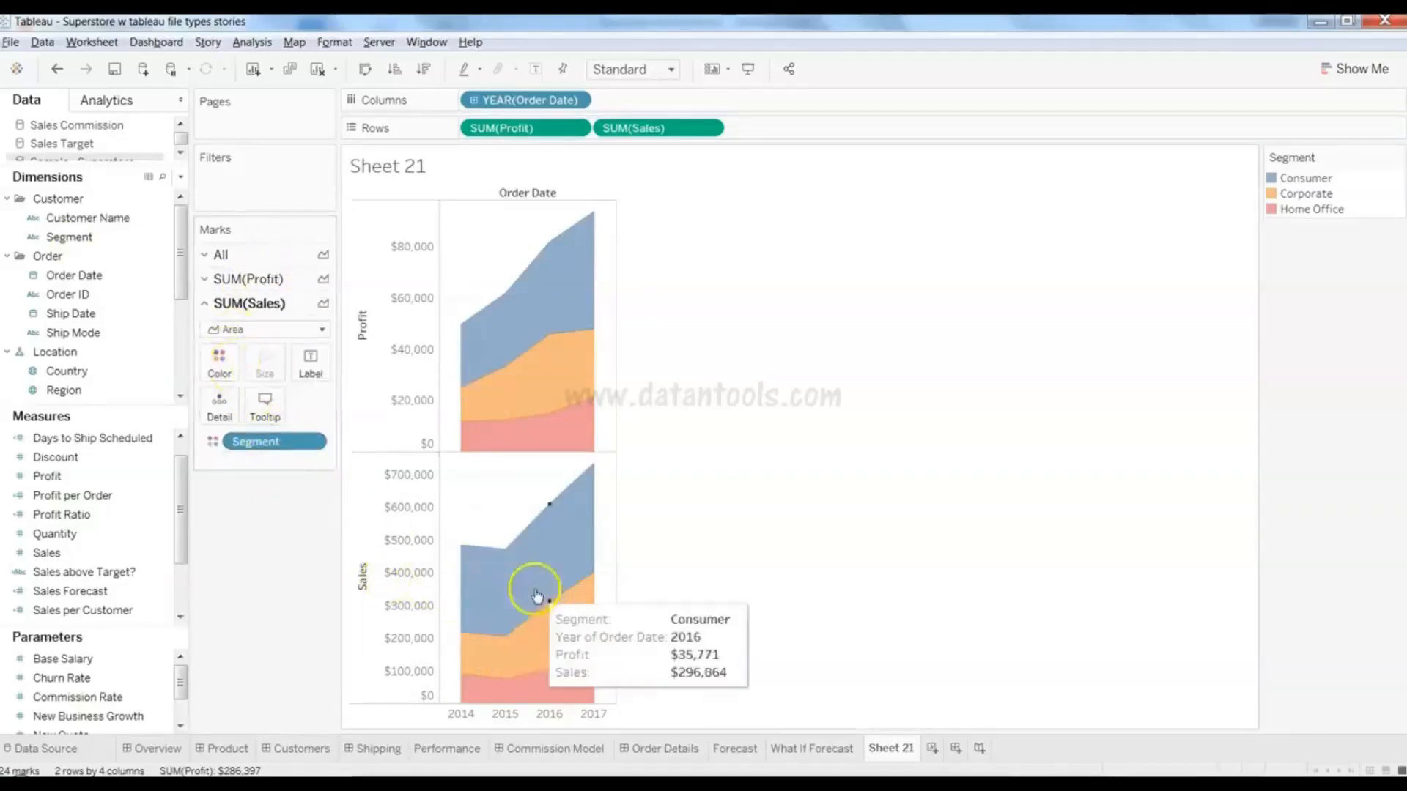
pyautogui.click(271, 264)
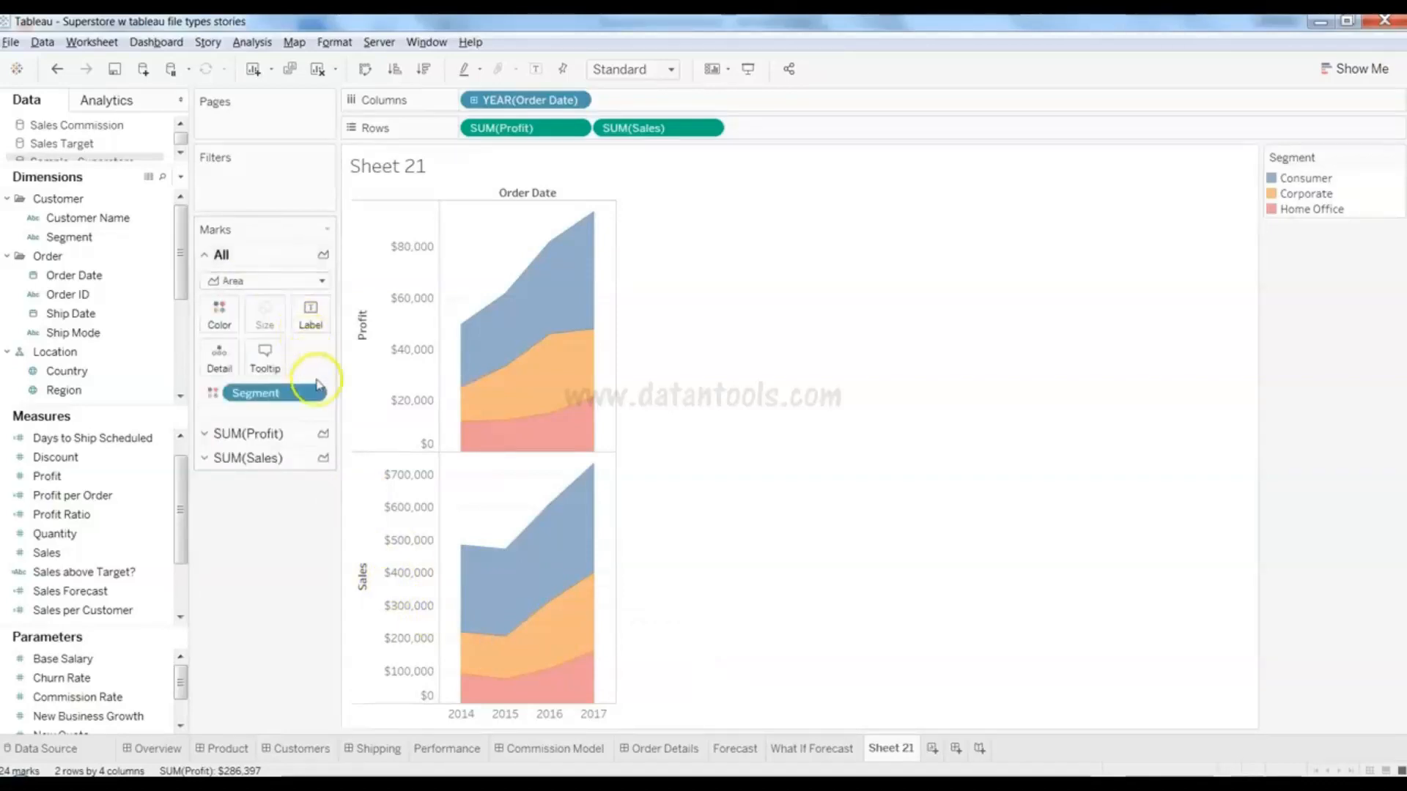
pyautogui.click(134, 390)
pyautogui.click(131, 572)
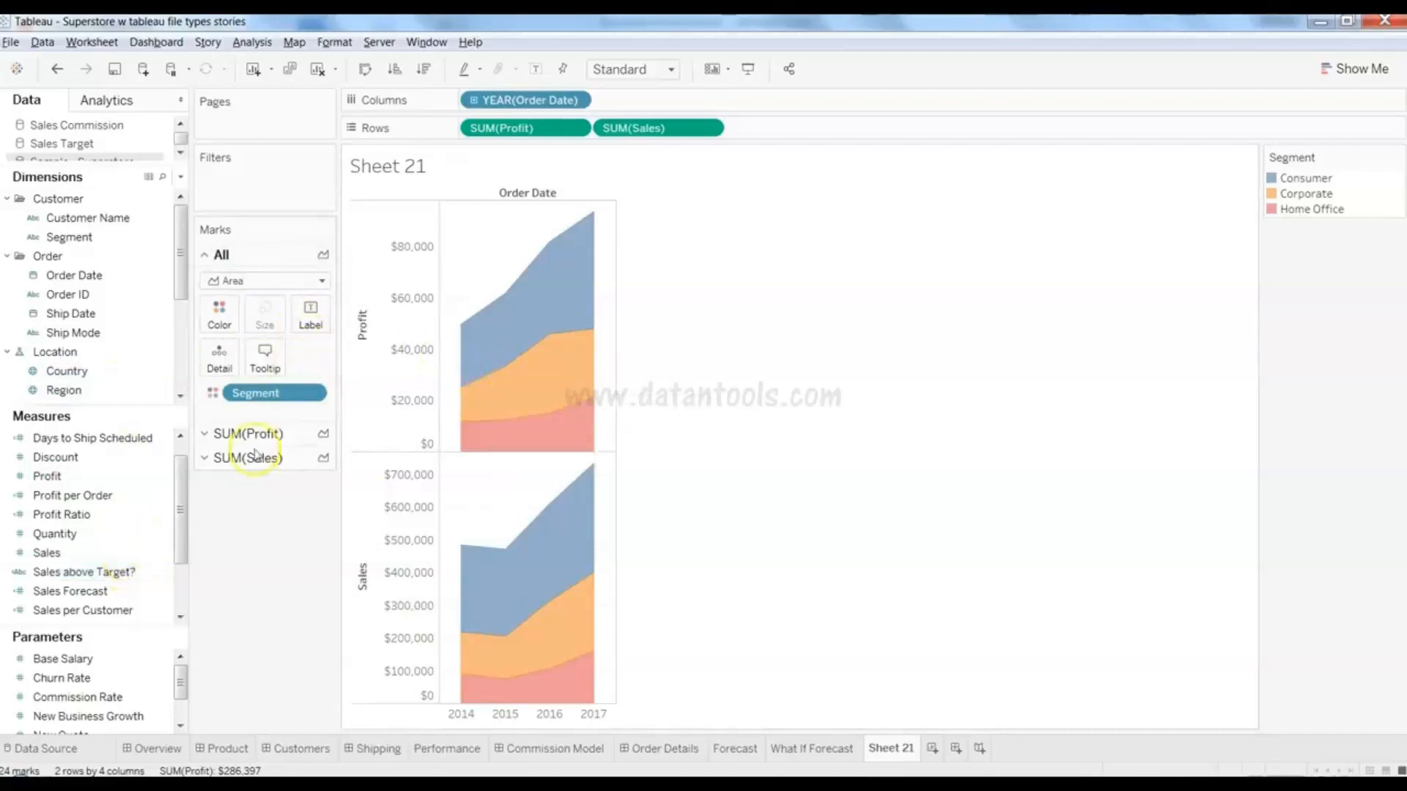
# - Remove the Sales labels added to both charts, then label the Profit chart with profit values
pyautogui.moveTo(47, 552); pyautogui.dragTo(309, 314)
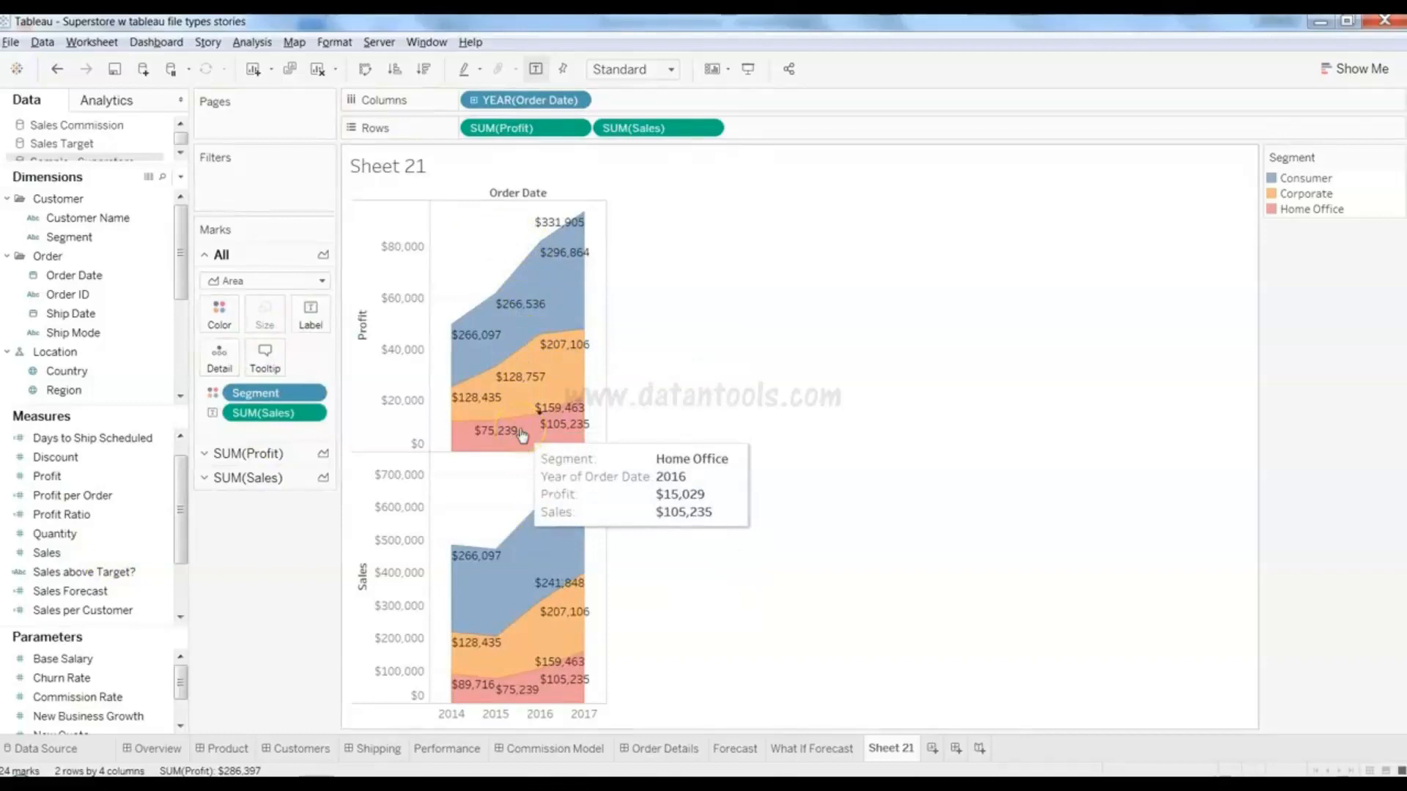
pyautogui.moveTo(264, 412); pyautogui.dragTo(100, 397)
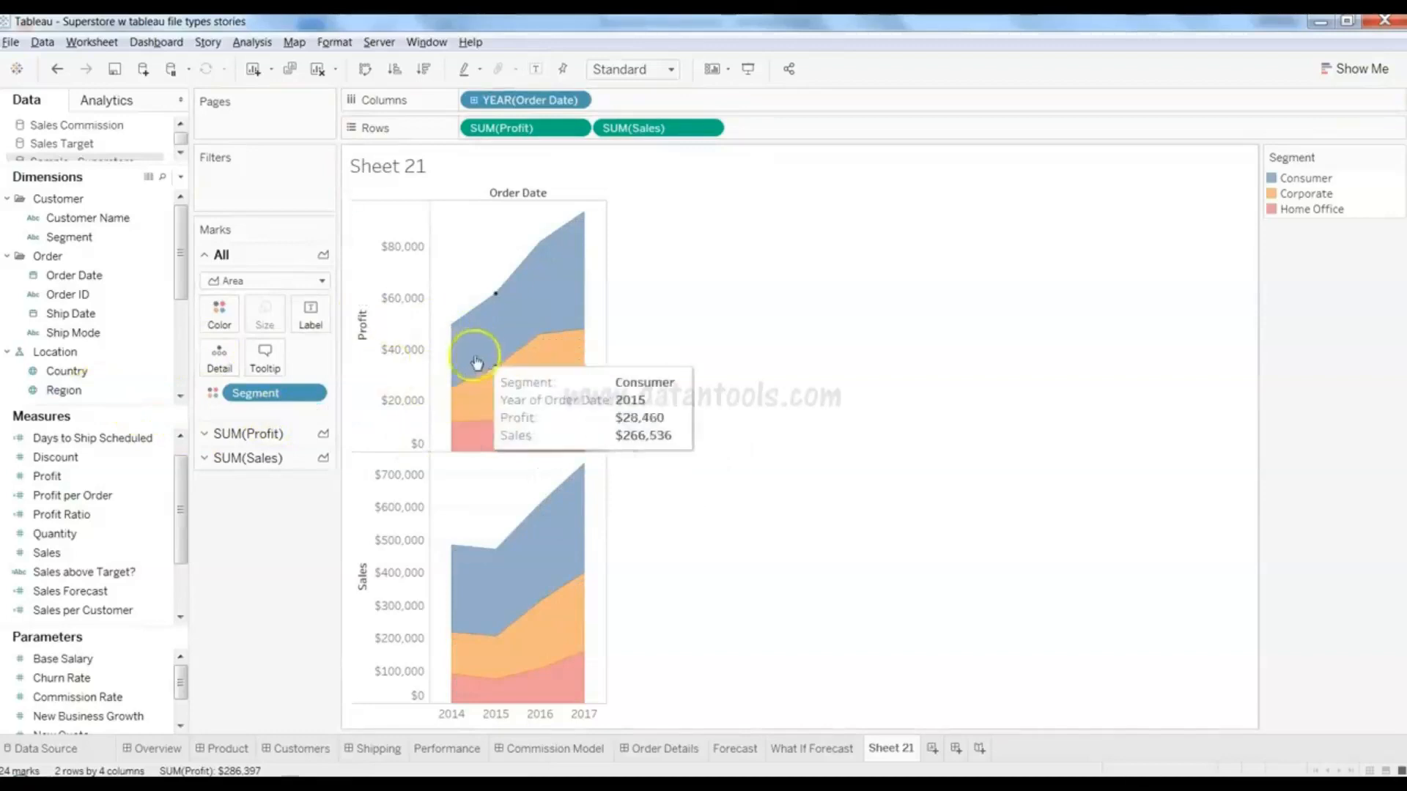
pyautogui.moveTo(470, 593)
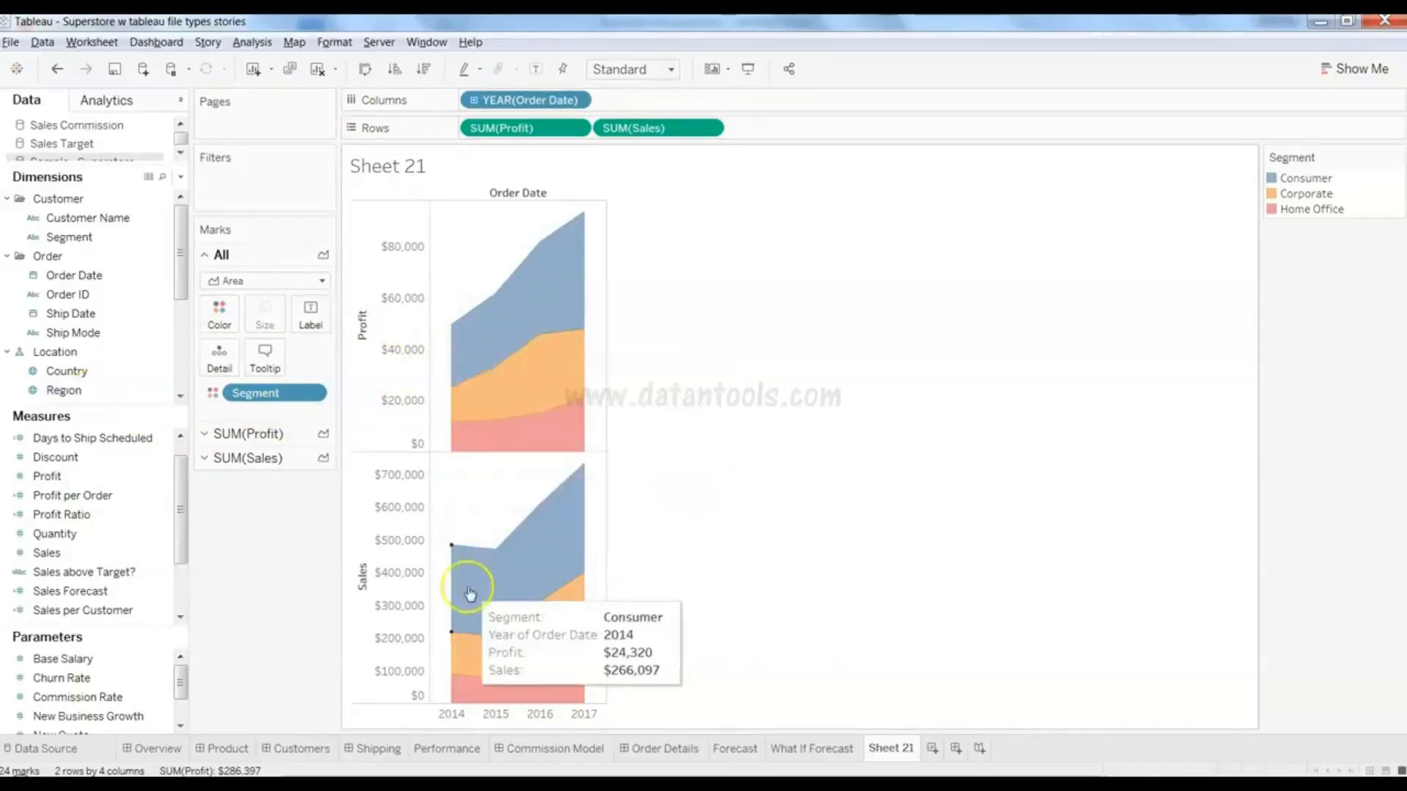
pyautogui.click(256, 434)
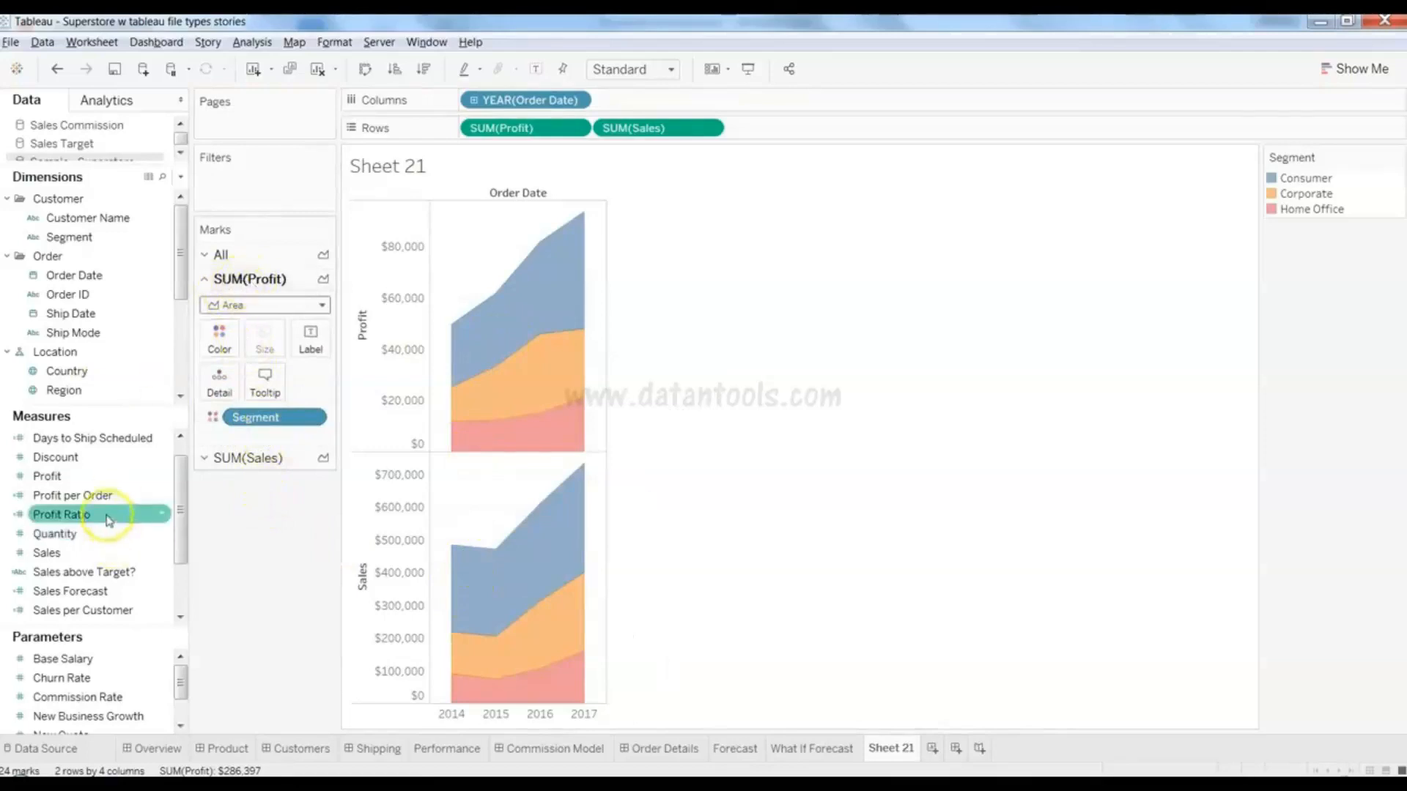
pyautogui.moveTo(104, 482); pyautogui.dragTo(312, 351)
# - Label the Sales chart with sales values and drill YEAR(Order Date) down to quarters Q1–Q4
pyautogui.click(236, 477)
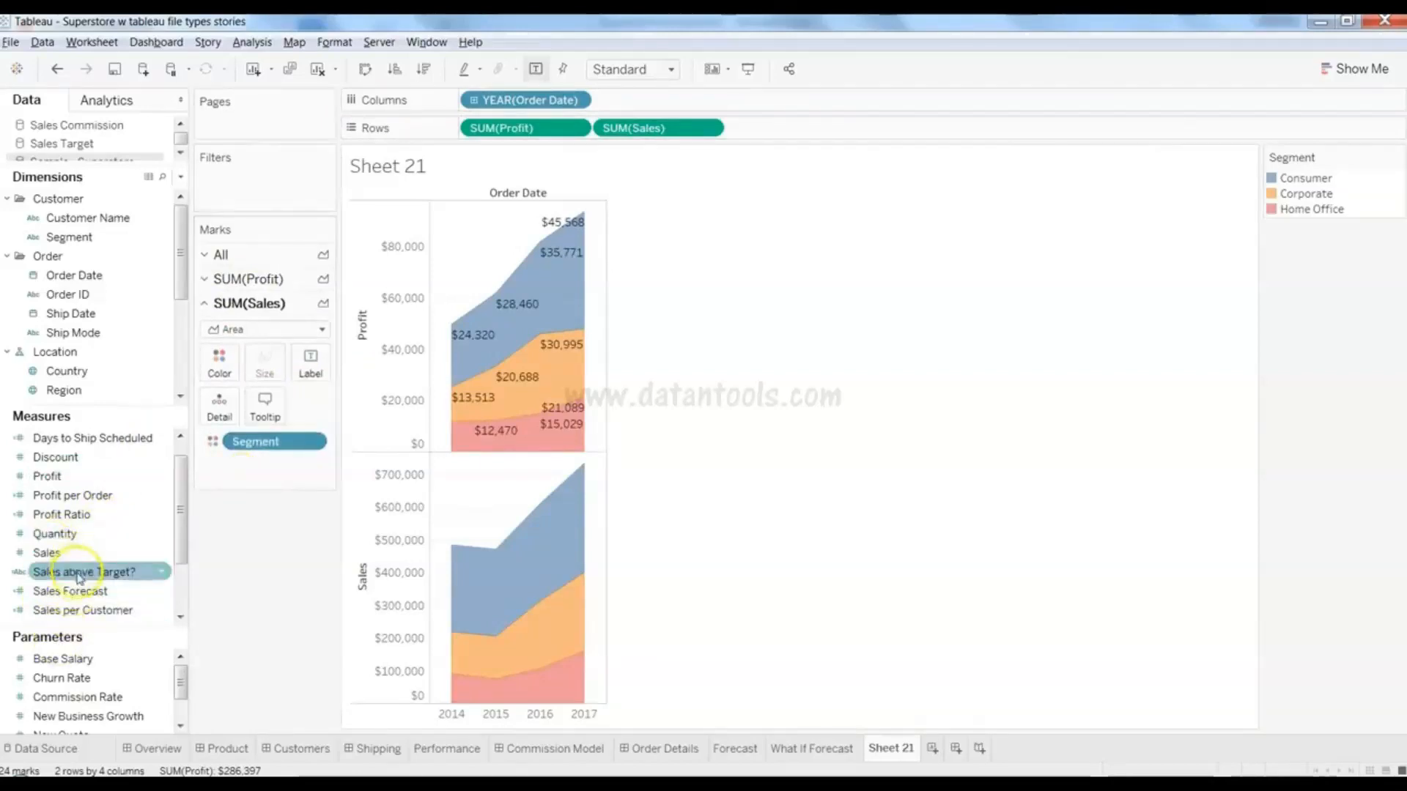
pyautogui.moveTo(79, 561); pyautogui.dragTo(315, 379)
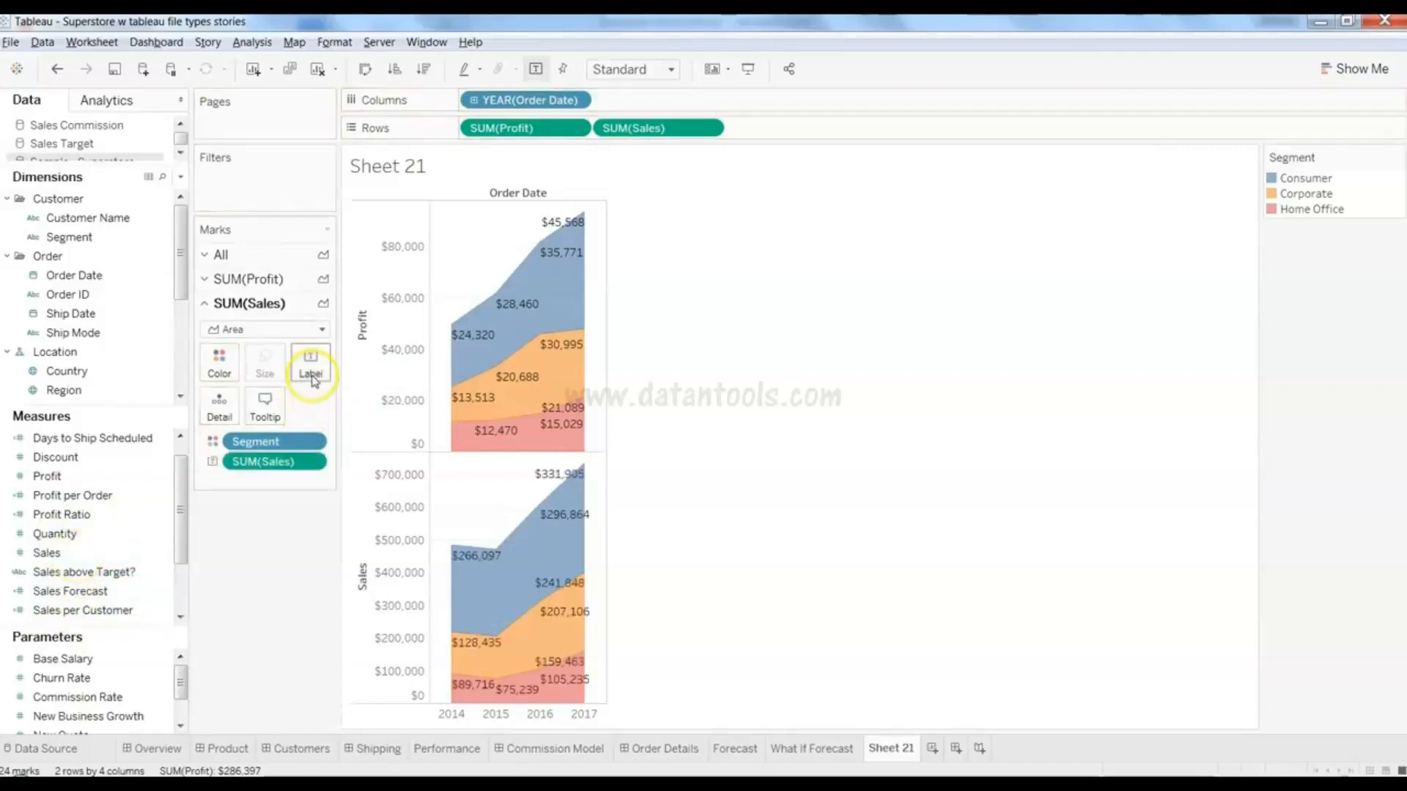
pyautogui.moveTo(555, 489)
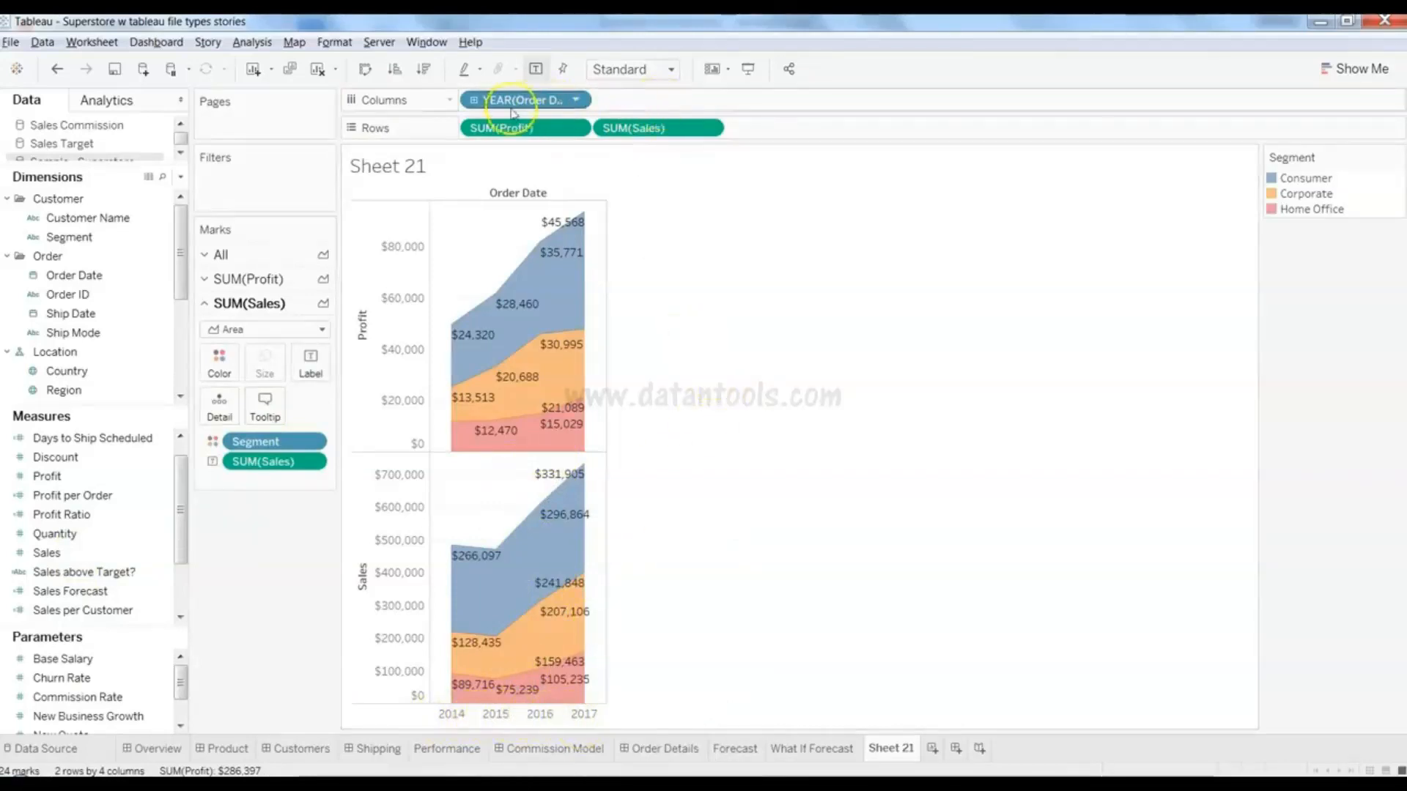
pyautogui.click(473, 100)
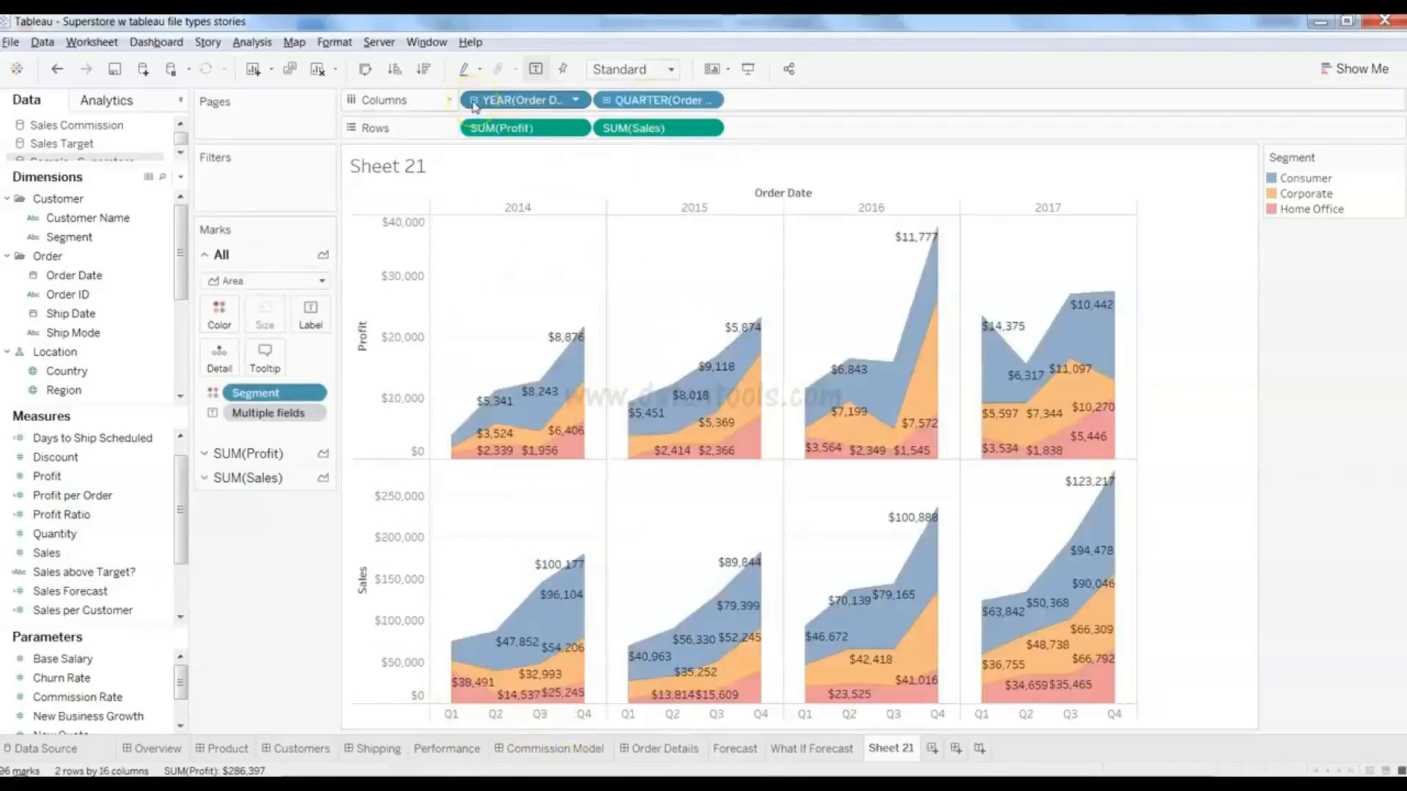
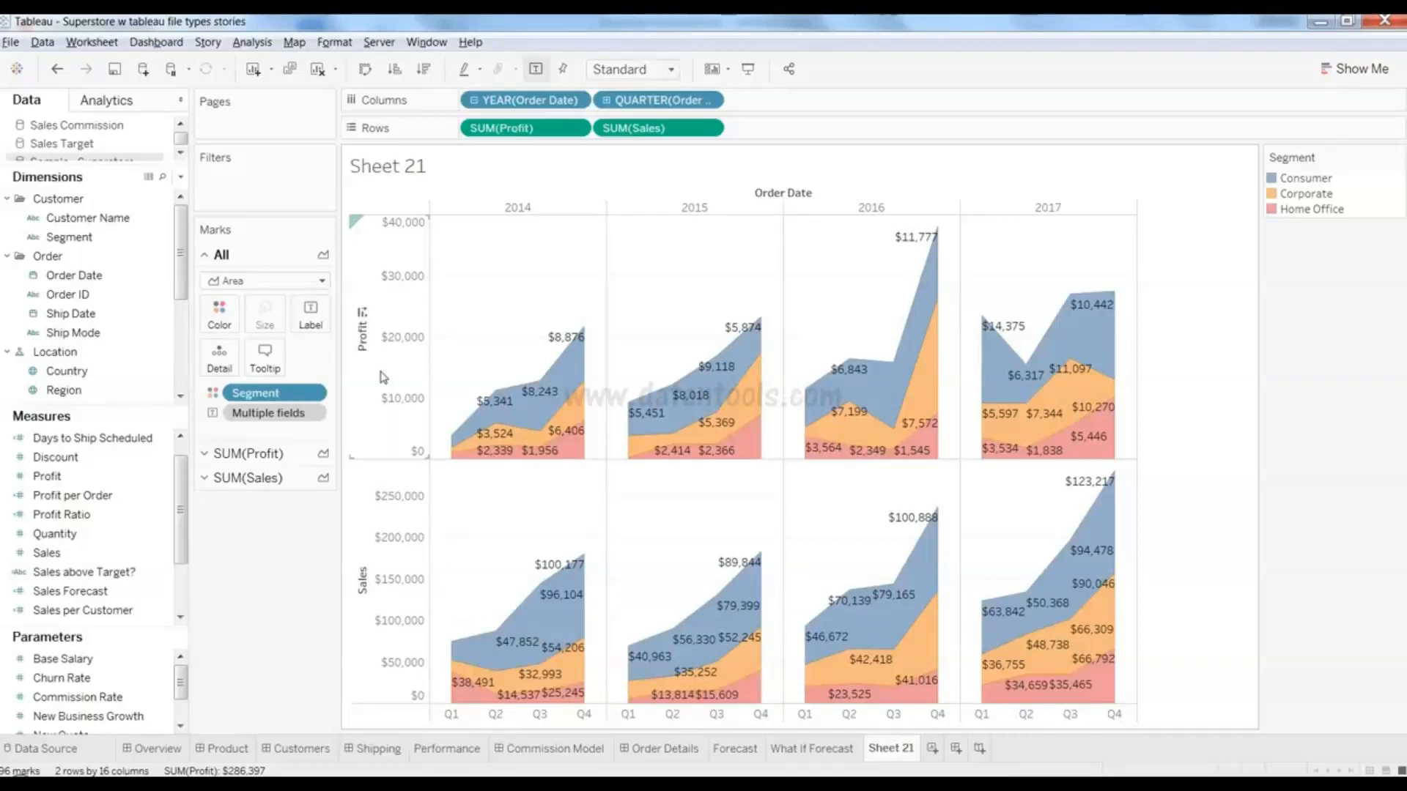
# - Clear Sheet 21's stacked profit and sales area chart, leaving an empty worksheet with Show Me open
pyautogui.moveTo(553, 575)
pyautogui.moveTo(742, 434)
pyautogui.moveTo(742, 459)
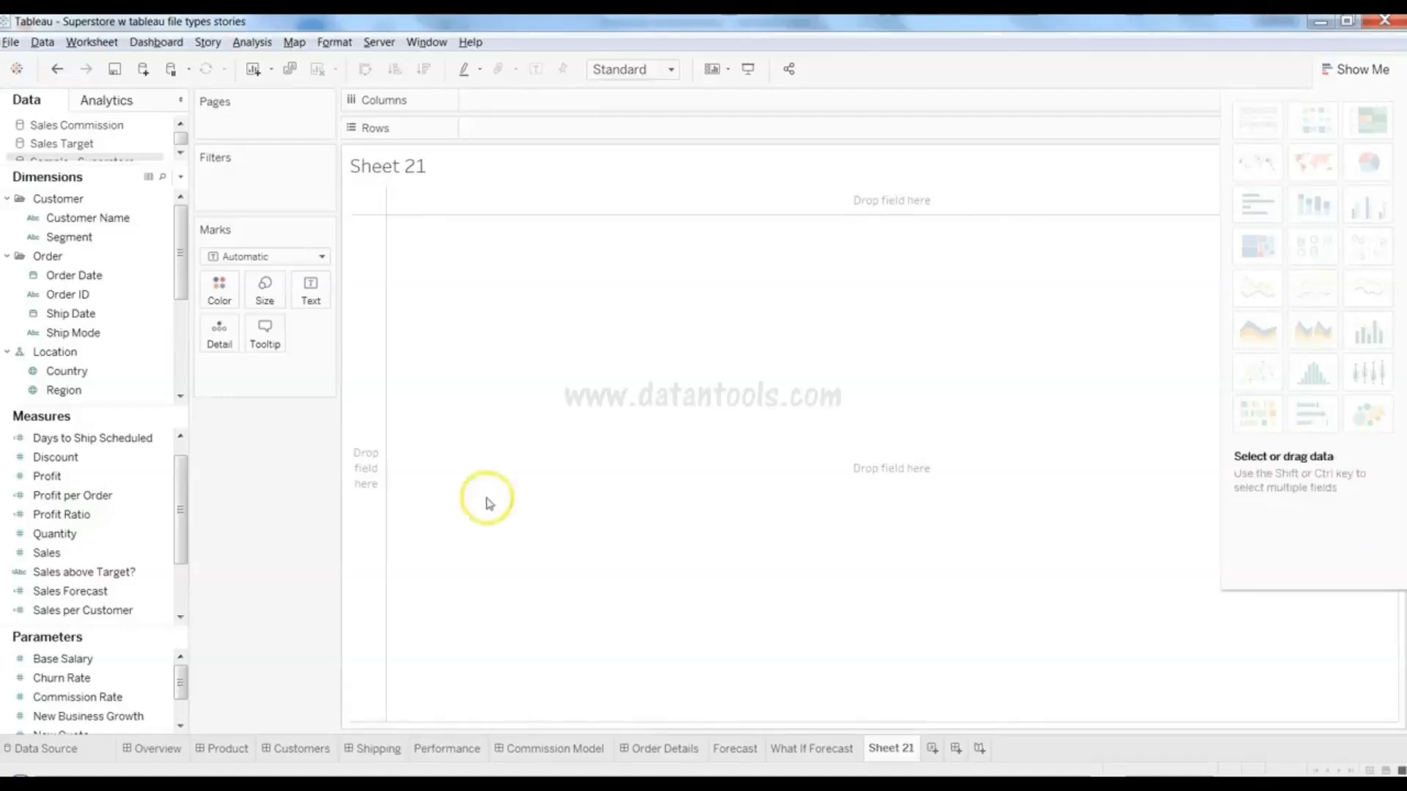
# - Chart Order Date, Profit and Sales as discrete lines: yearly profit and sales panes for 2014–2017
pyautogui.click(140, 276)
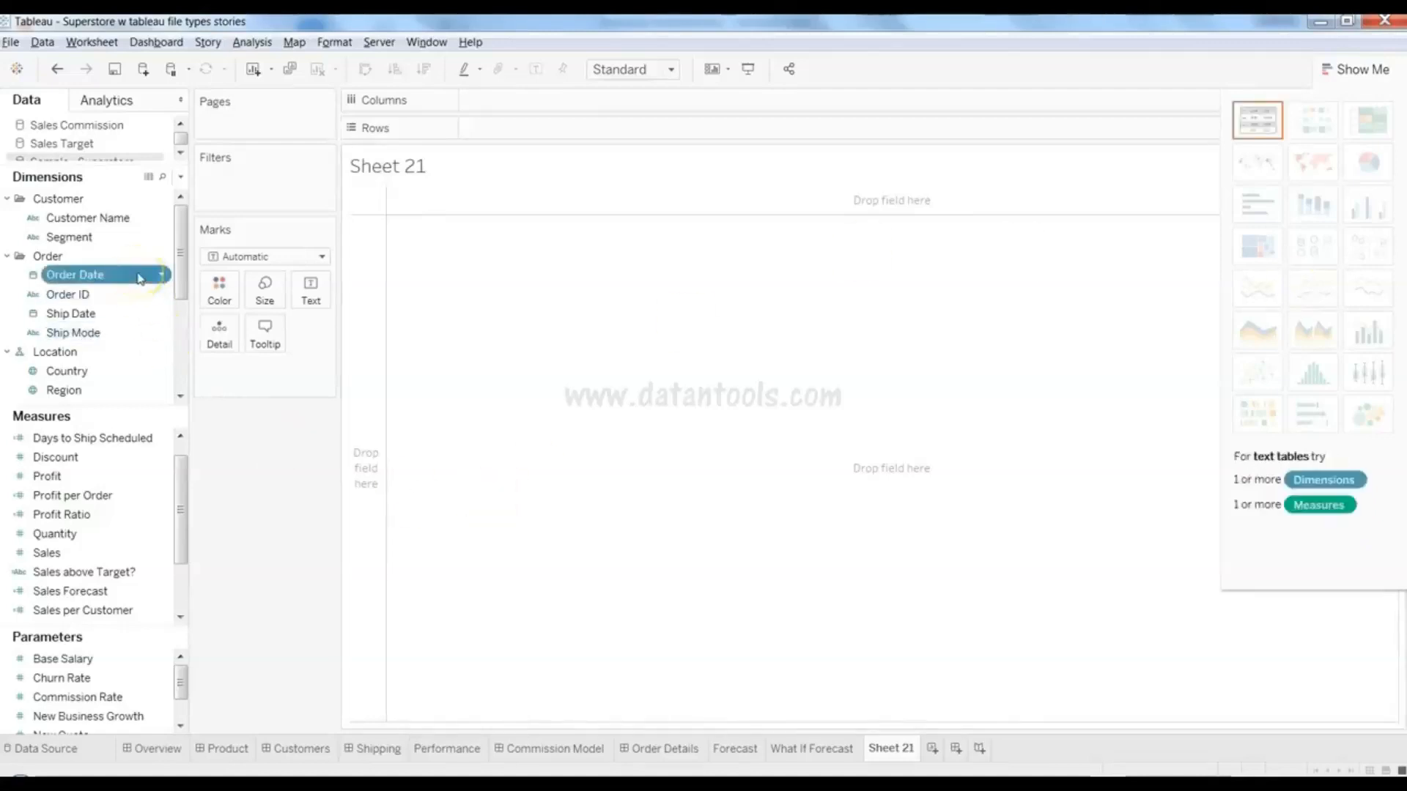
pyautogui.keyDown('ctrl'); pyautogui.click(114, 477); pyautogui.keyUp('ctrl')
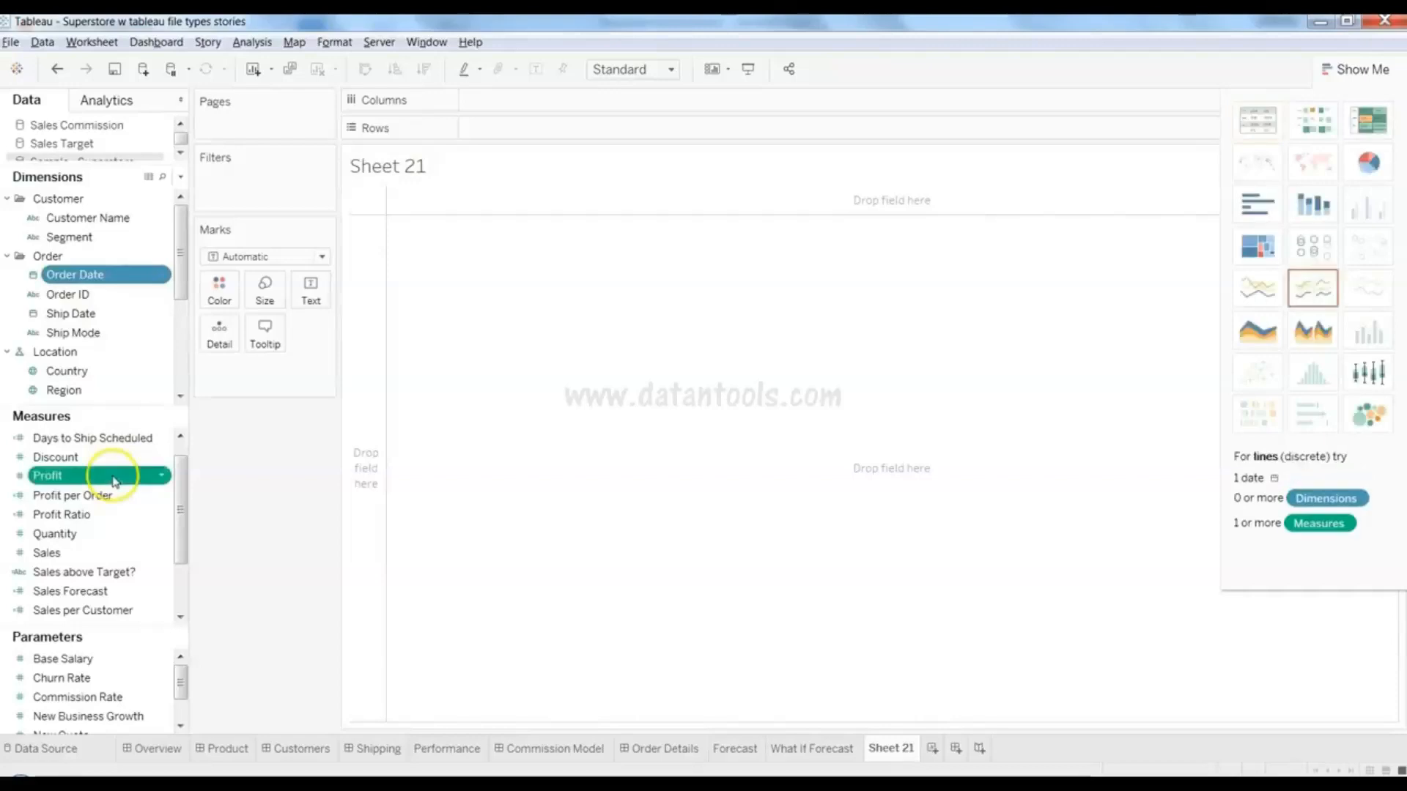
pyautogui.keyDown('ctrl'); pyautogui.click(108, 533); pyautogui.keyUp('ctrl')
pyautogui.keyDown('ctrl'); pyautogui.click(107, 554); pyautogui.keyUp('ctrl')
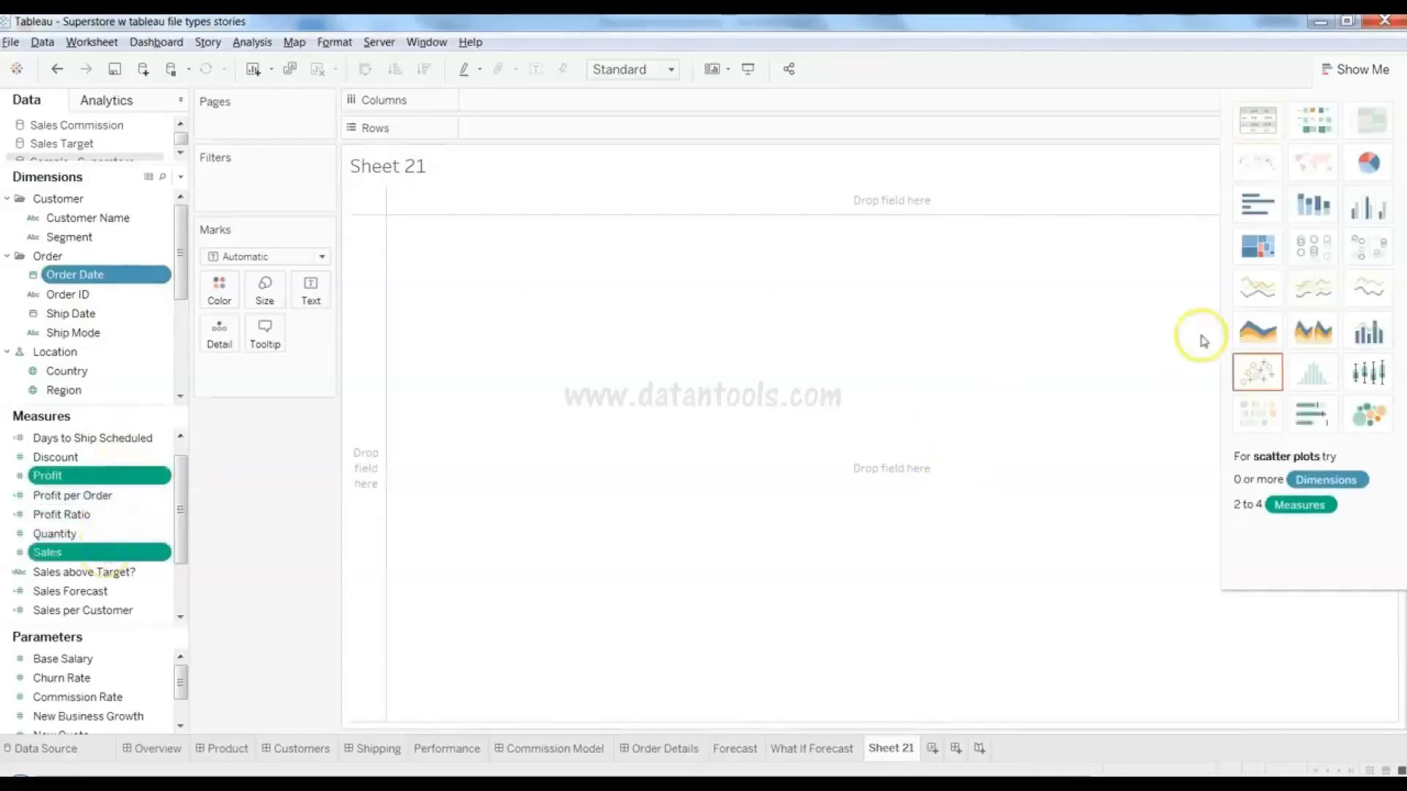
pyautogui.click(1309, 295)
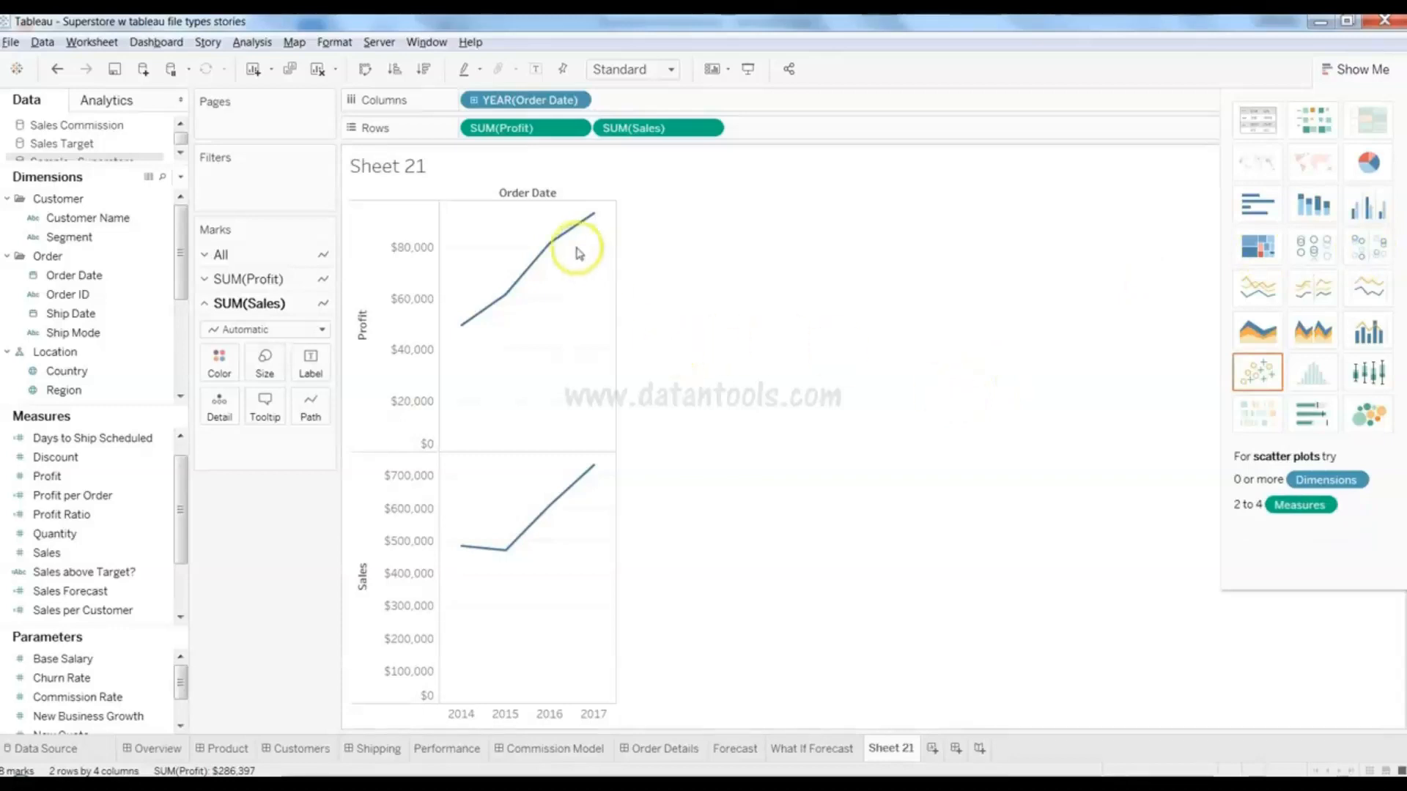
# - Close Show Me and drill YEAR(Order Date) down so each year splits into Q1–Q4
pyautogui.click(1323, 82)
pyautogui.click(1322, 82)
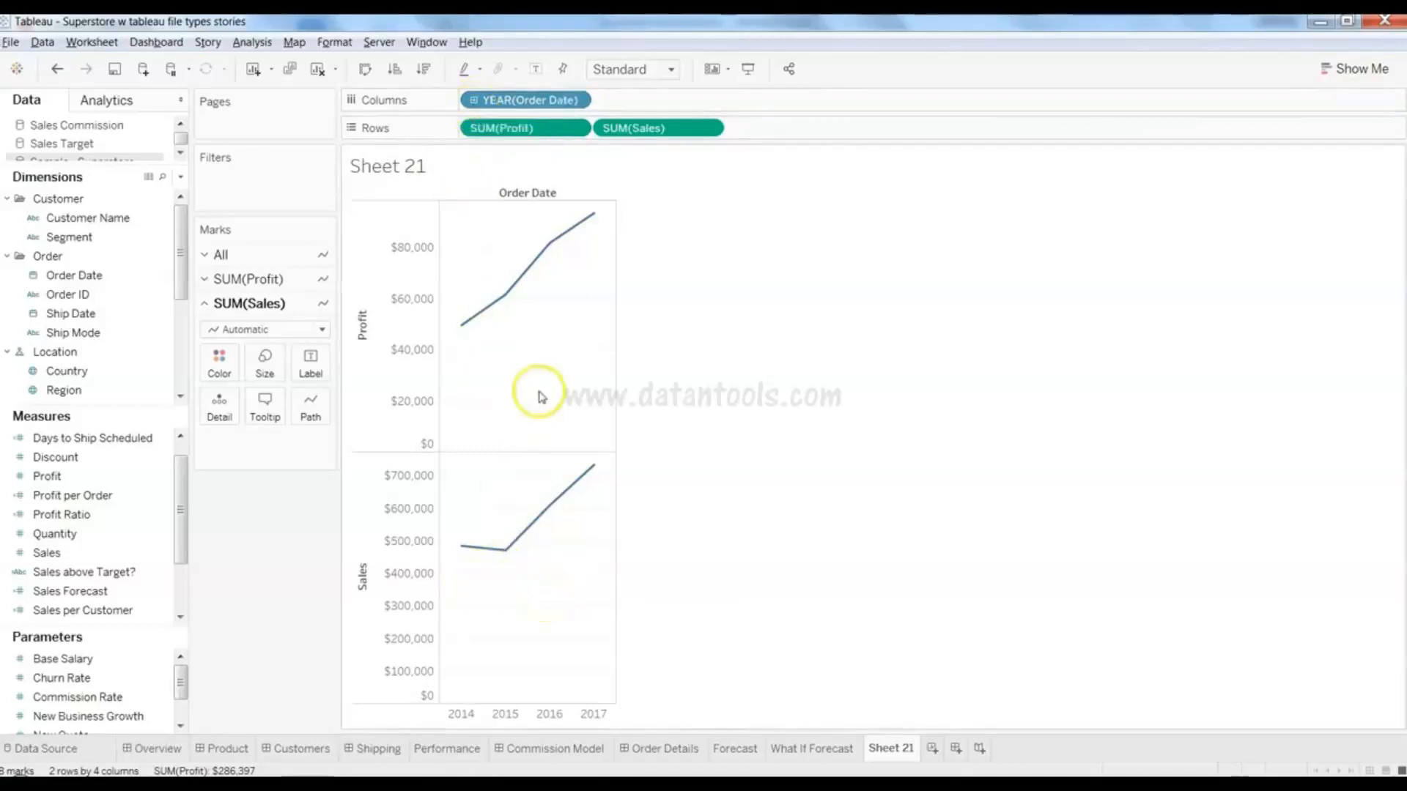
pyautogui.click(474, 101)
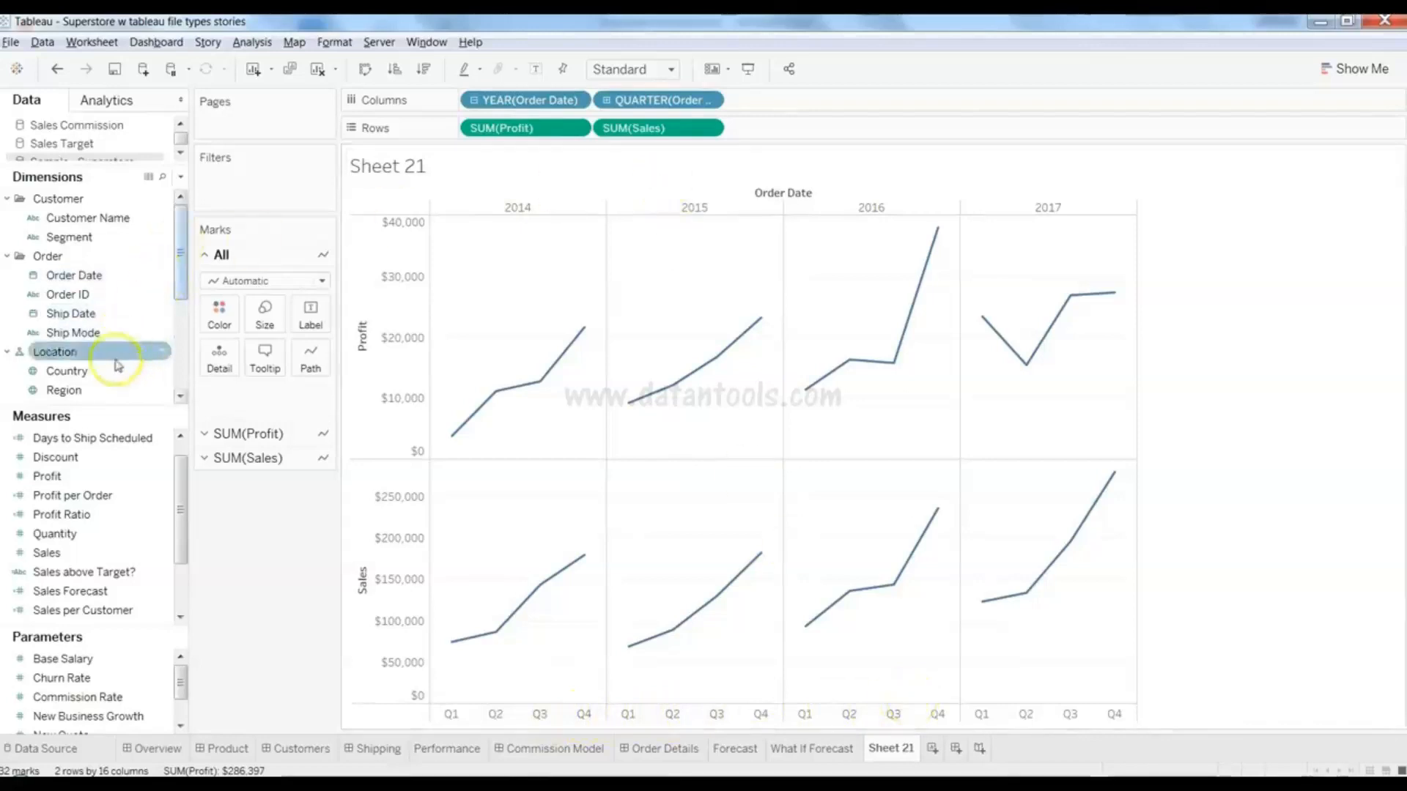
pyautogui.moveTo(181, 263); pyautogui.dragTo(177, 218)
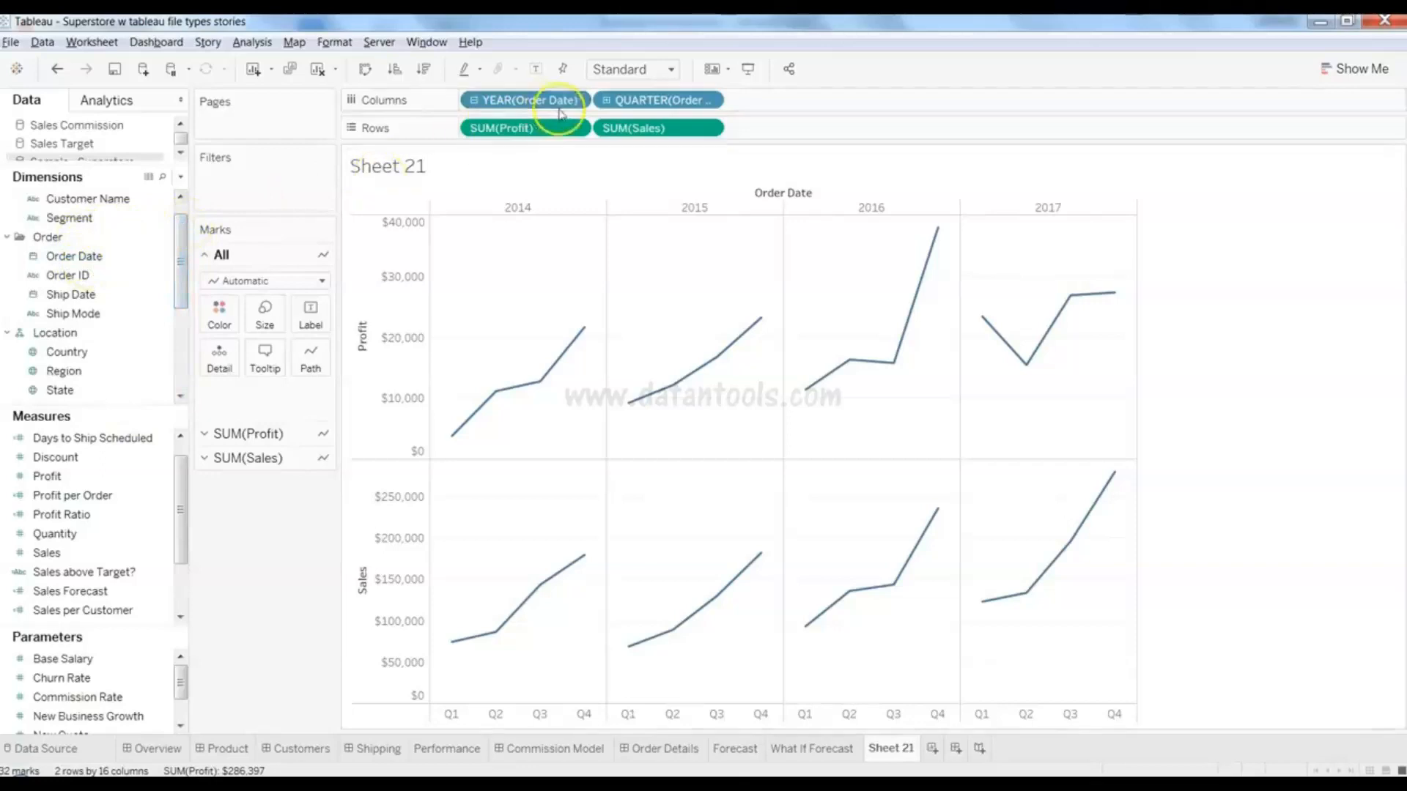
pyautogui.click(107, 258)
pyautogui.click(109, 260)
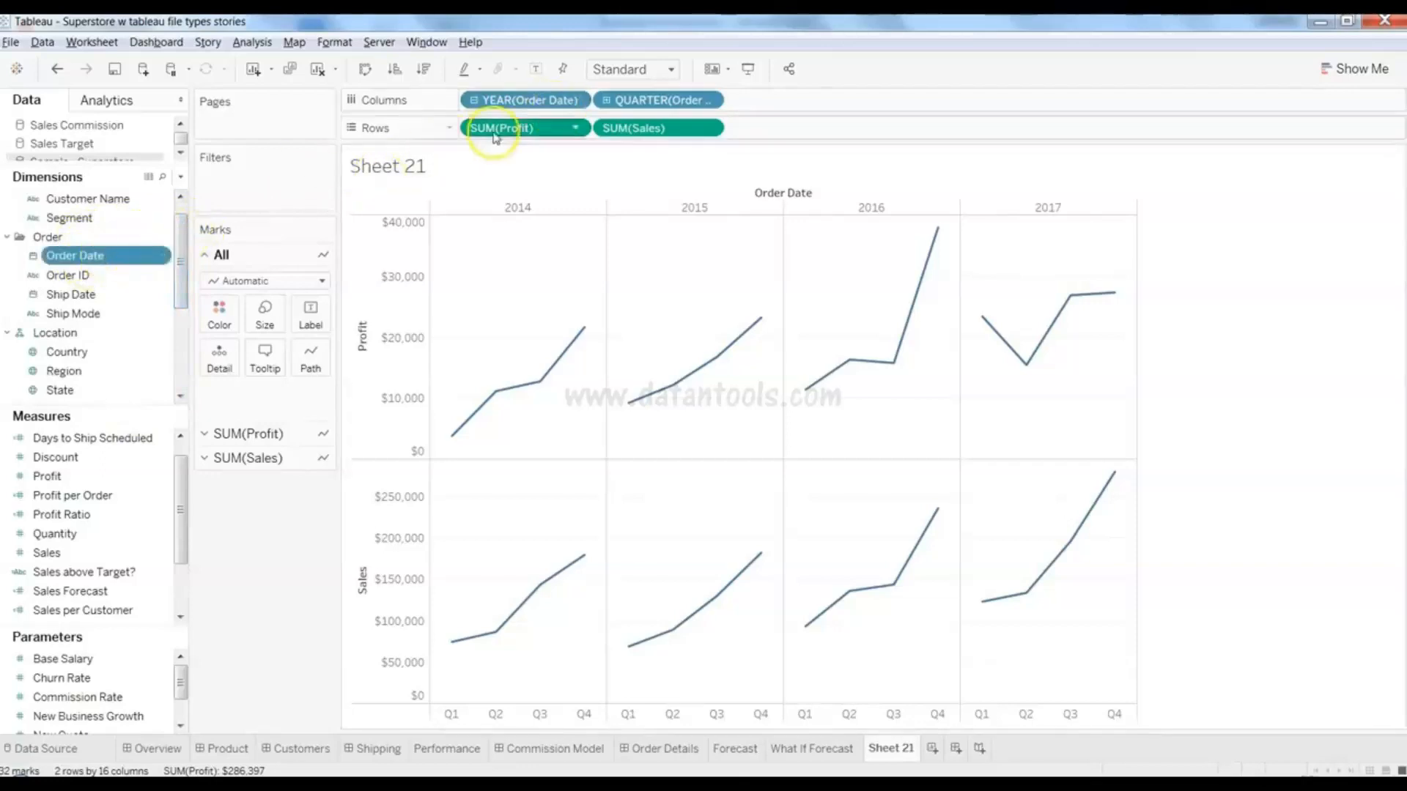
pyautogui.click(576, 103)
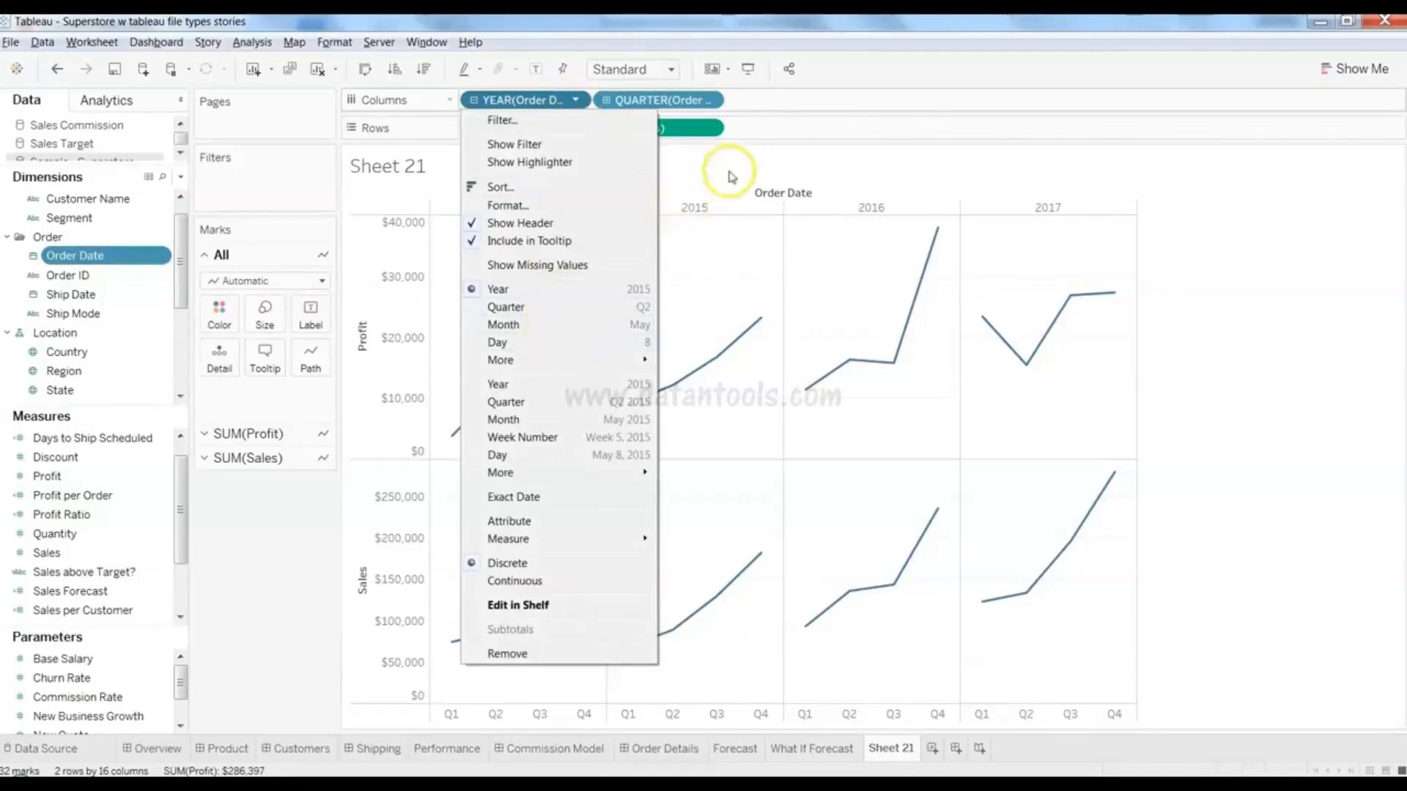
pyautogui.click(708, 103)
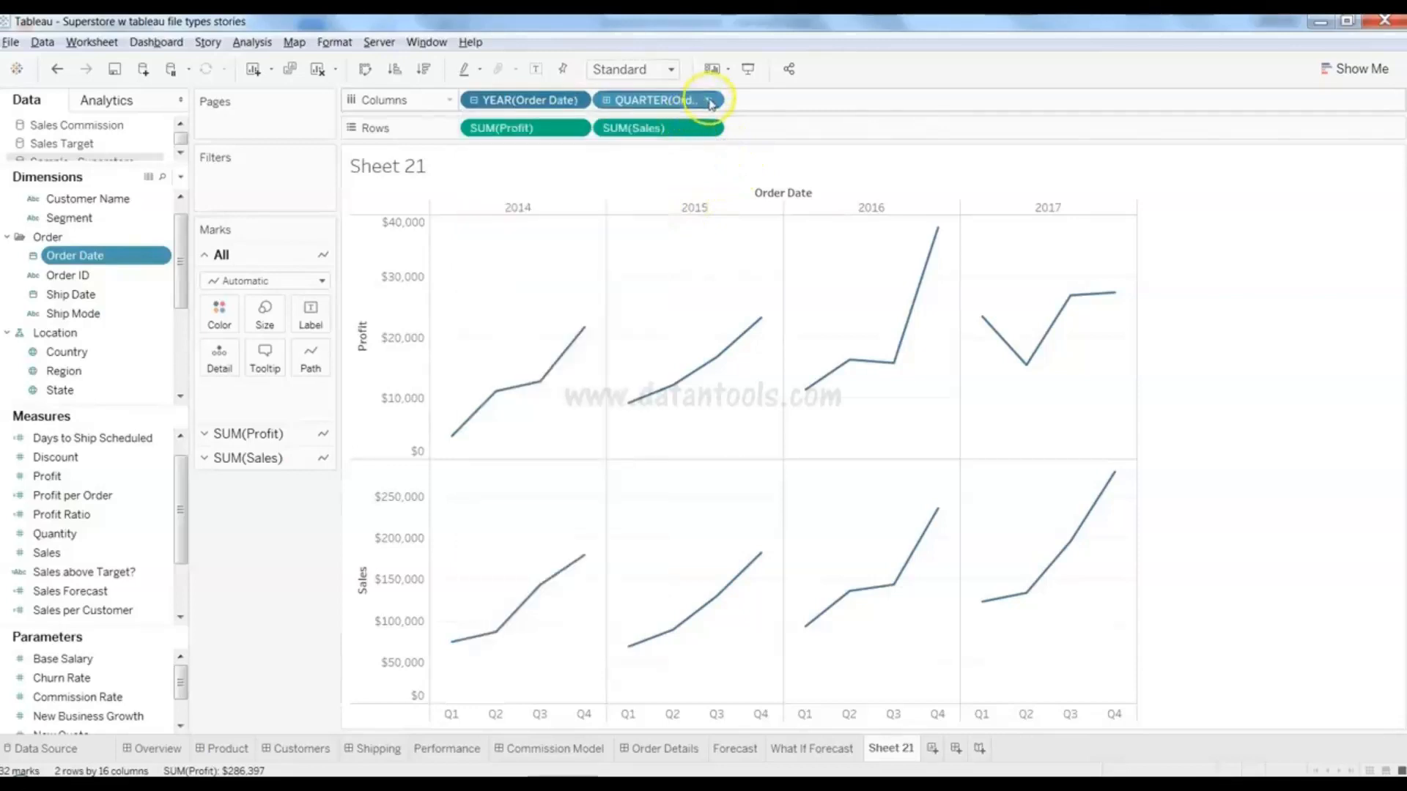
pyautogui.doubleClick(708, 103)
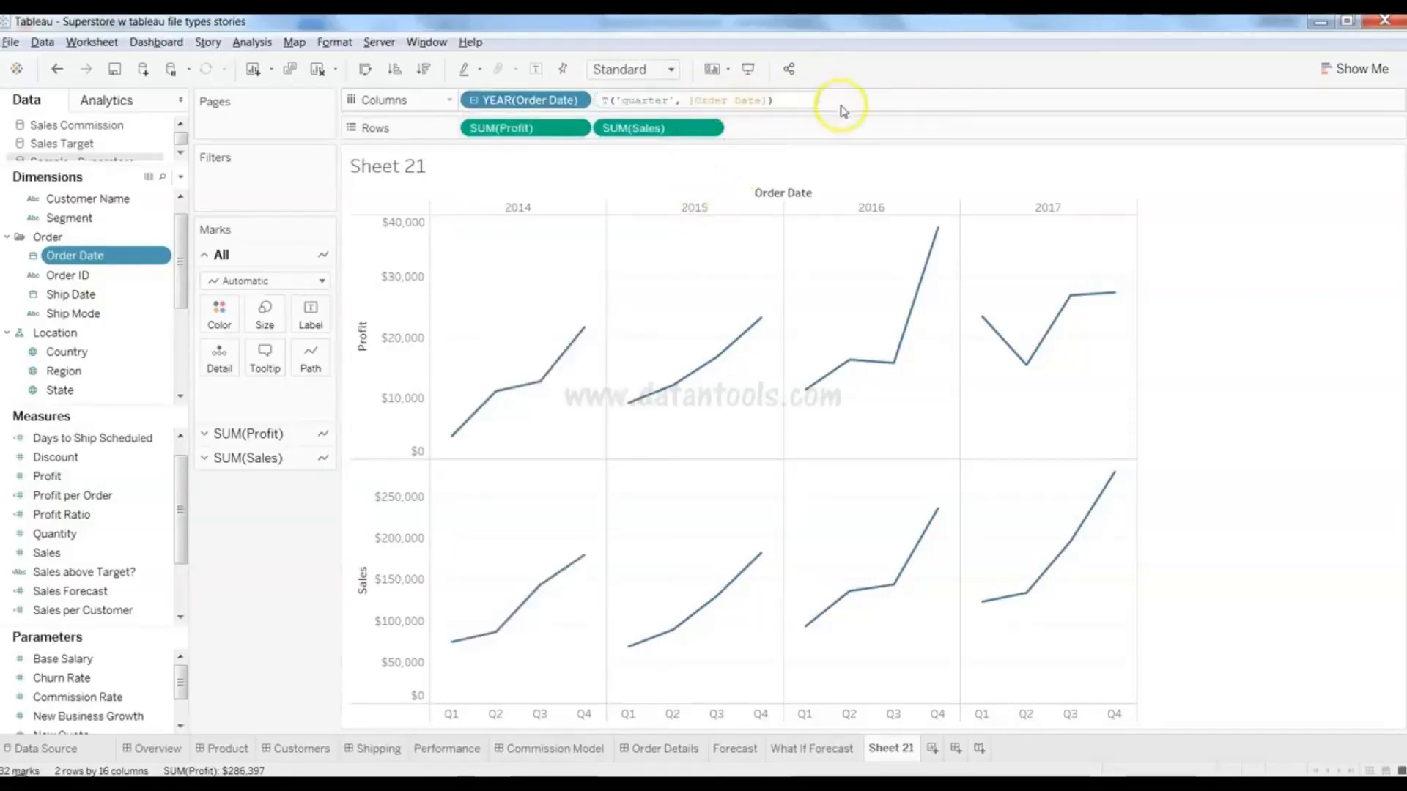
pyautogui.press('Return')
pyautogui.click(708, 101)
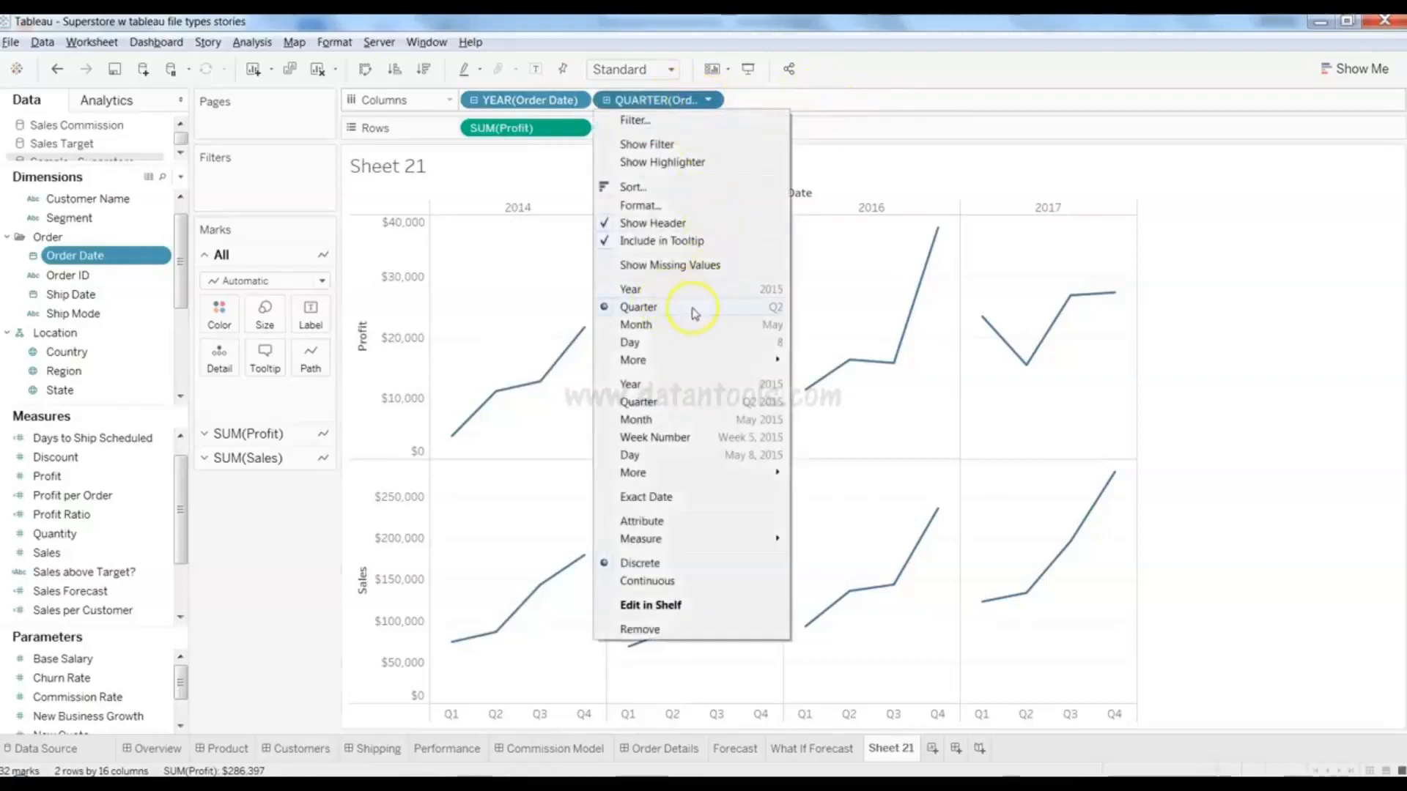
pyautogui.click(783, 106)
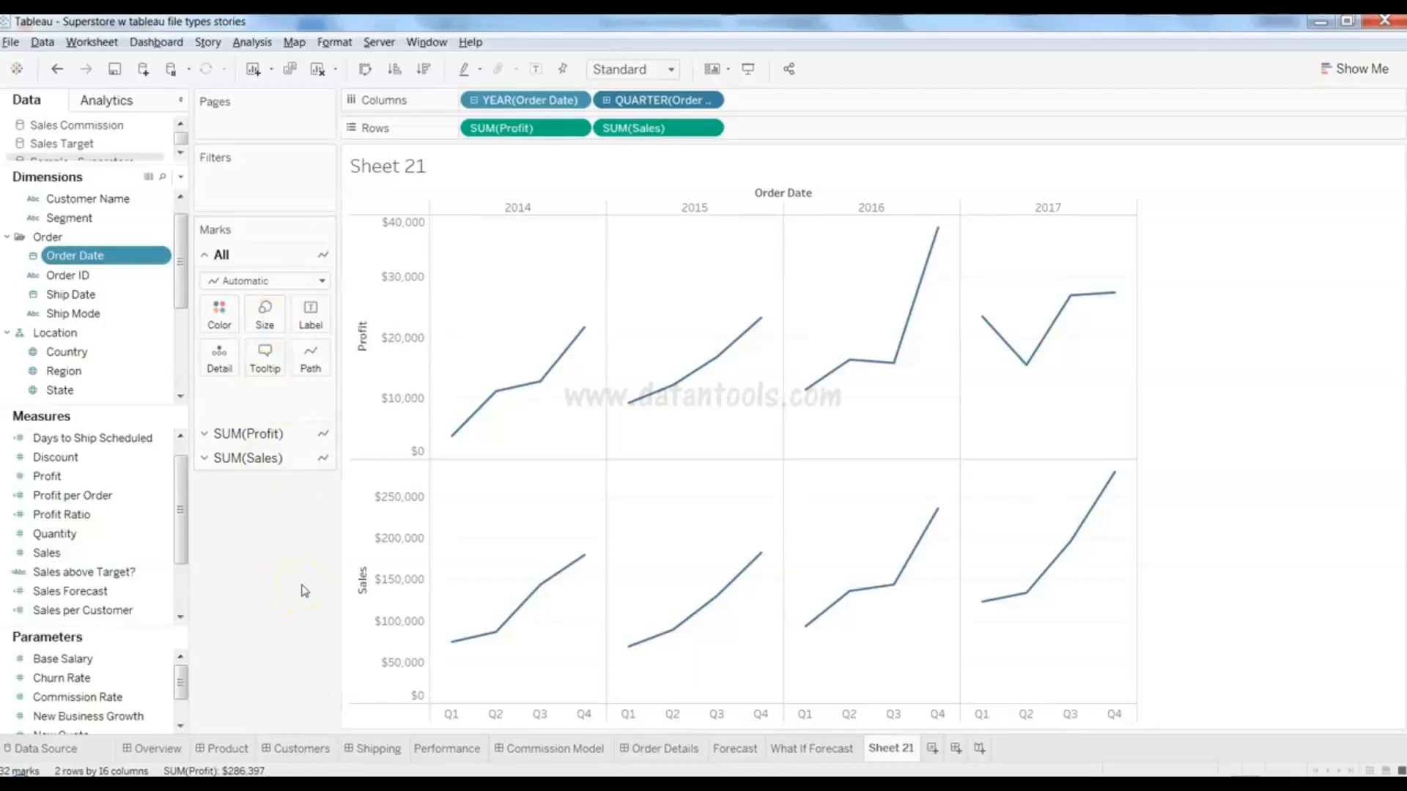
pyautogui.click(134, 462)
# - Size the quarterly Sales lines by SUM(Discount), adding a size legend from 3796% to 19353%
pyautogui.moveTo(122, 456); pyautogui.dragTo(102, 516)
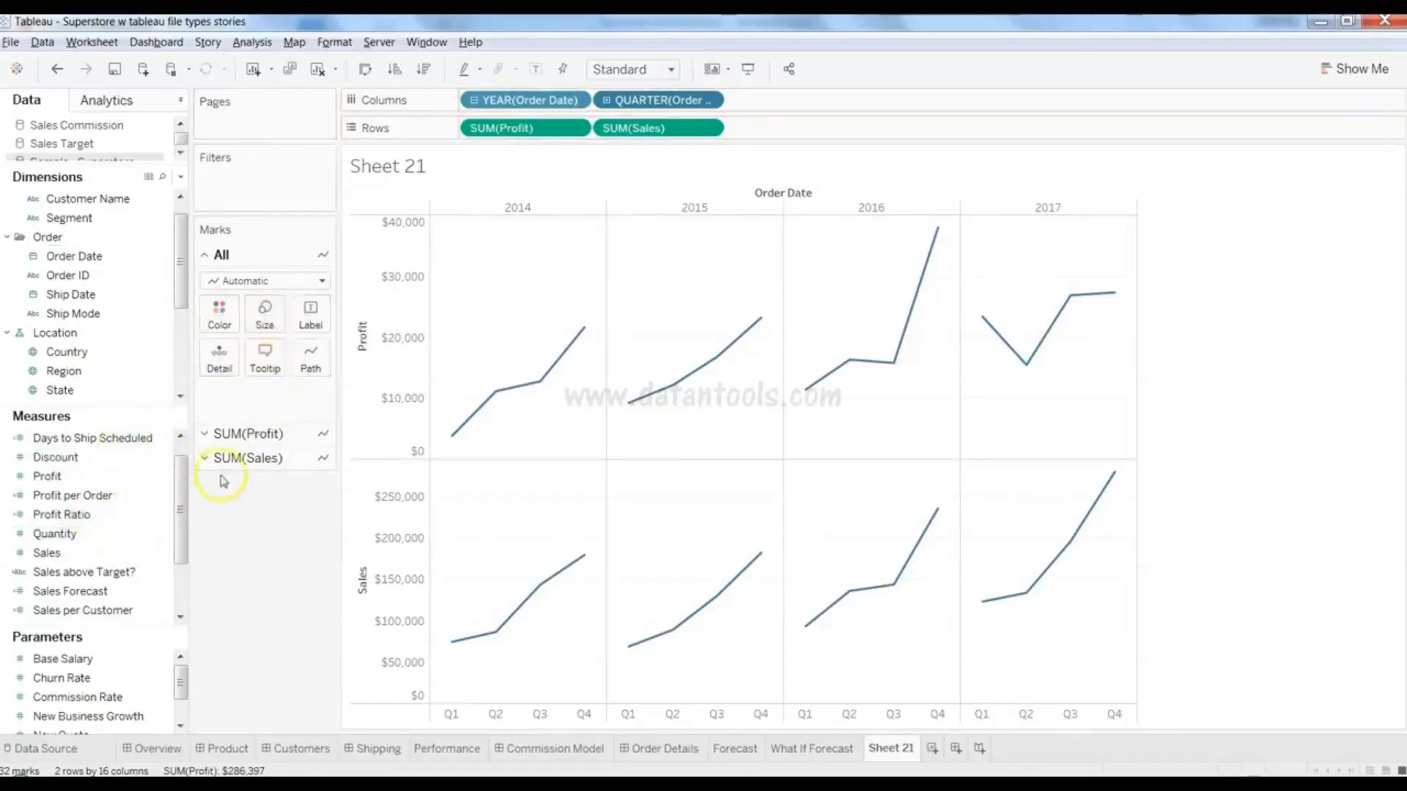
pyautogui.click(207, 437)
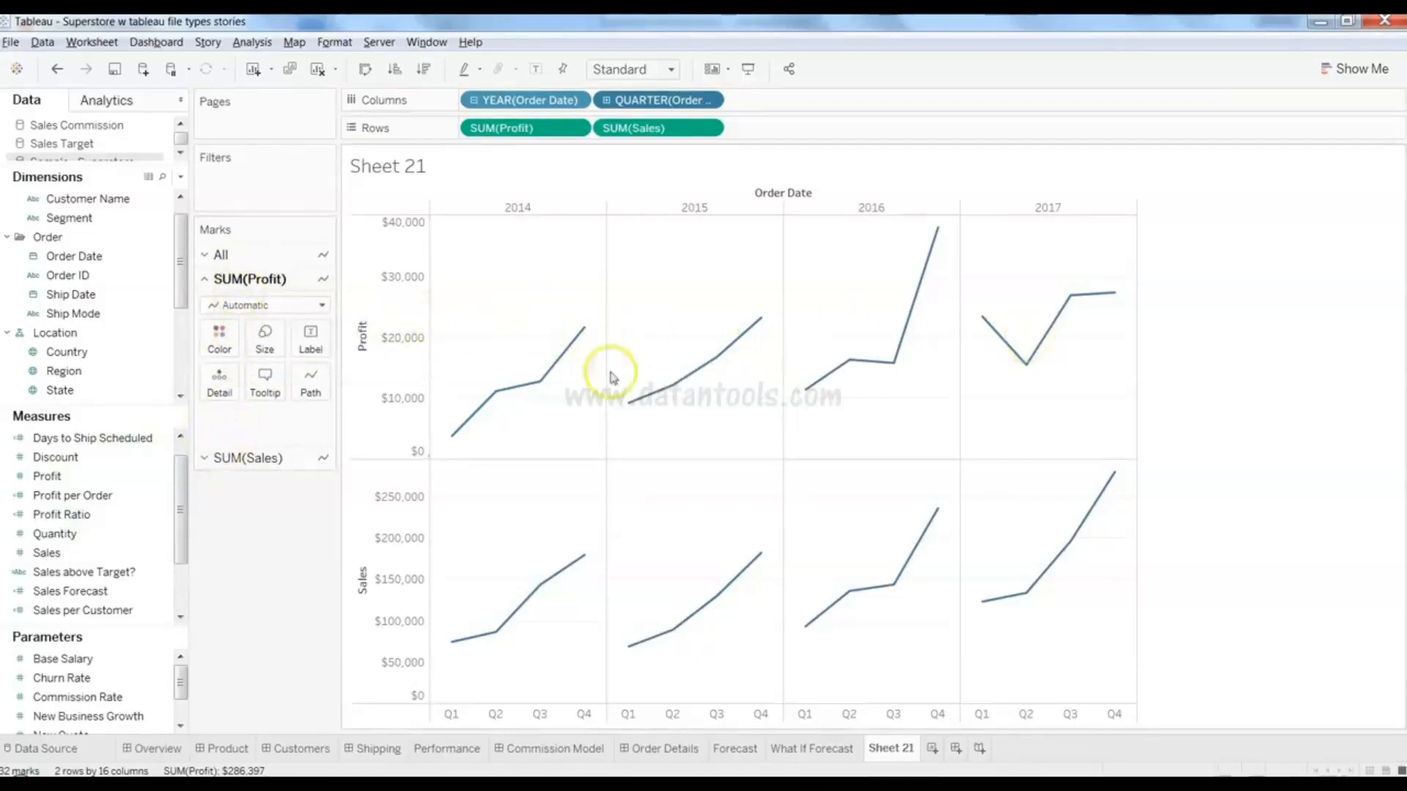
pyautogui.click(206, 458)
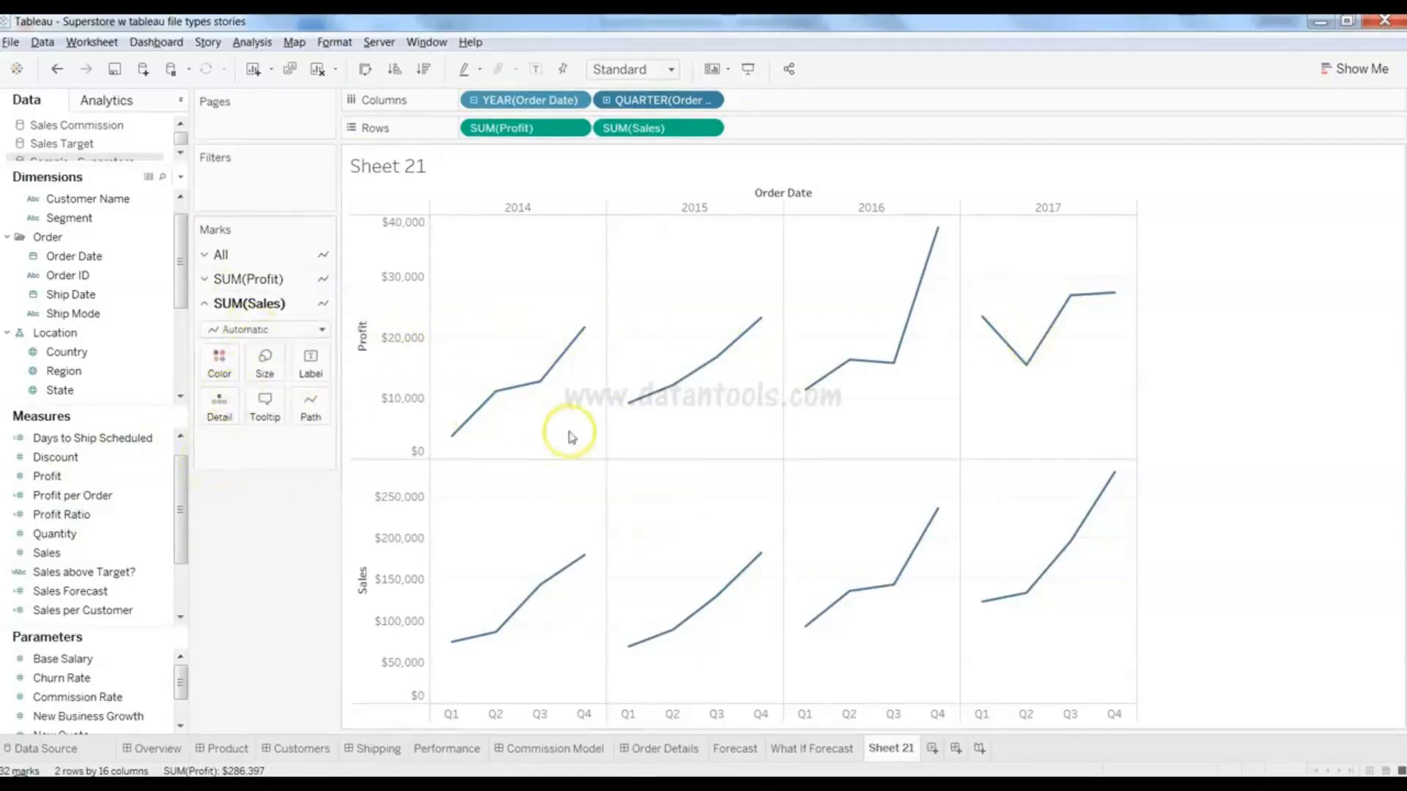
pyautogui.click(125, 458)
pyautogui.moveTo(124, 461); pyautogui.dragTo(261, 372)
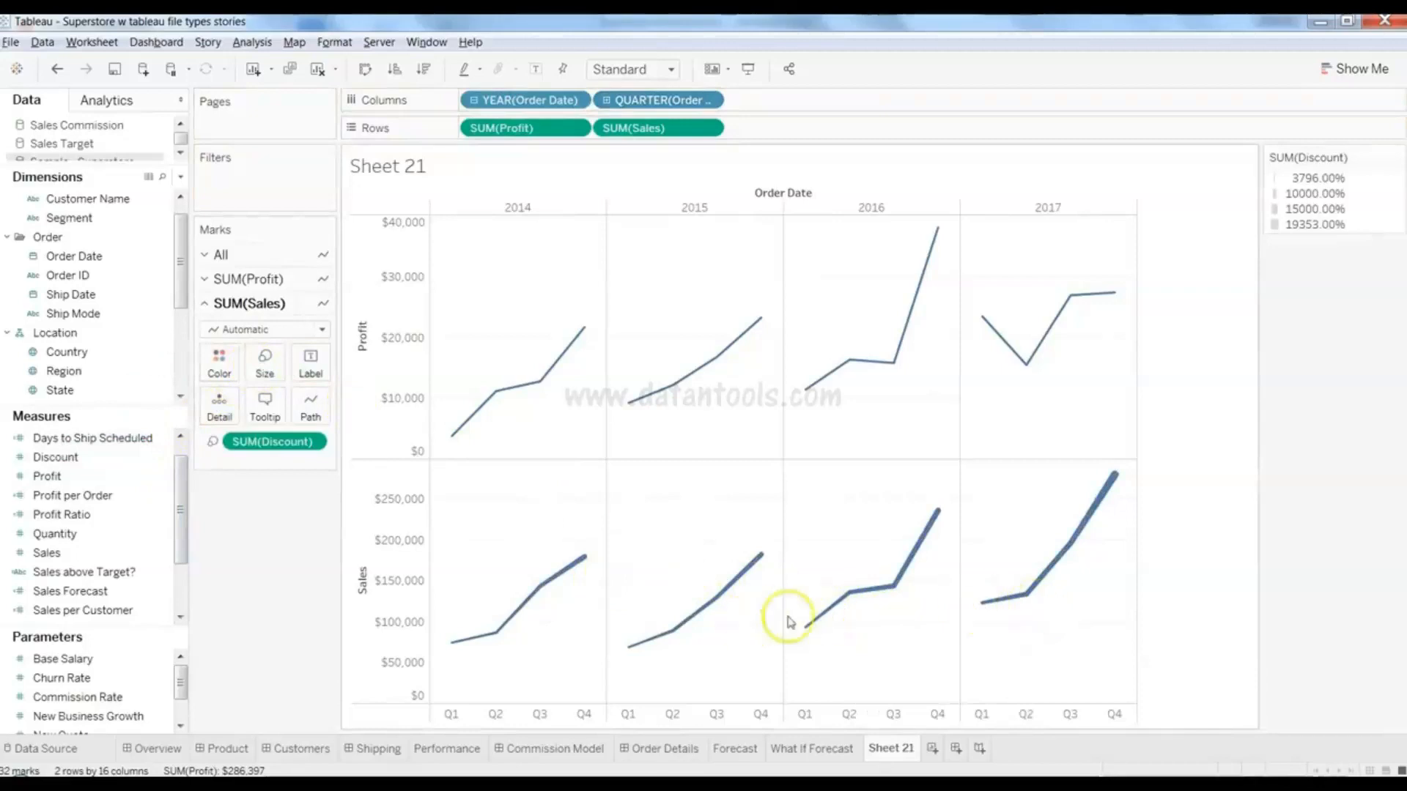
pyautogui.moveTo(1112, 487)
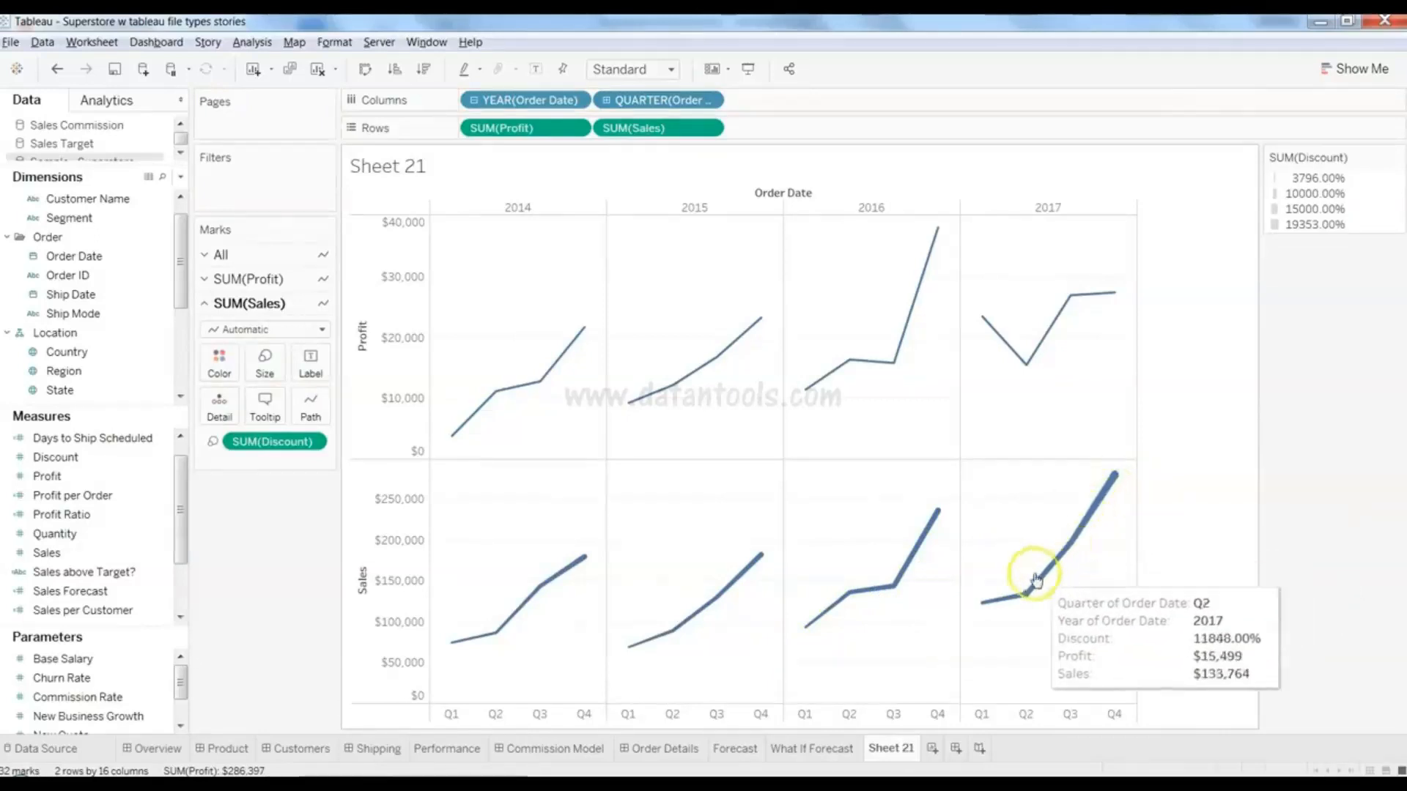
pyautogui.moveTo(988, 605)
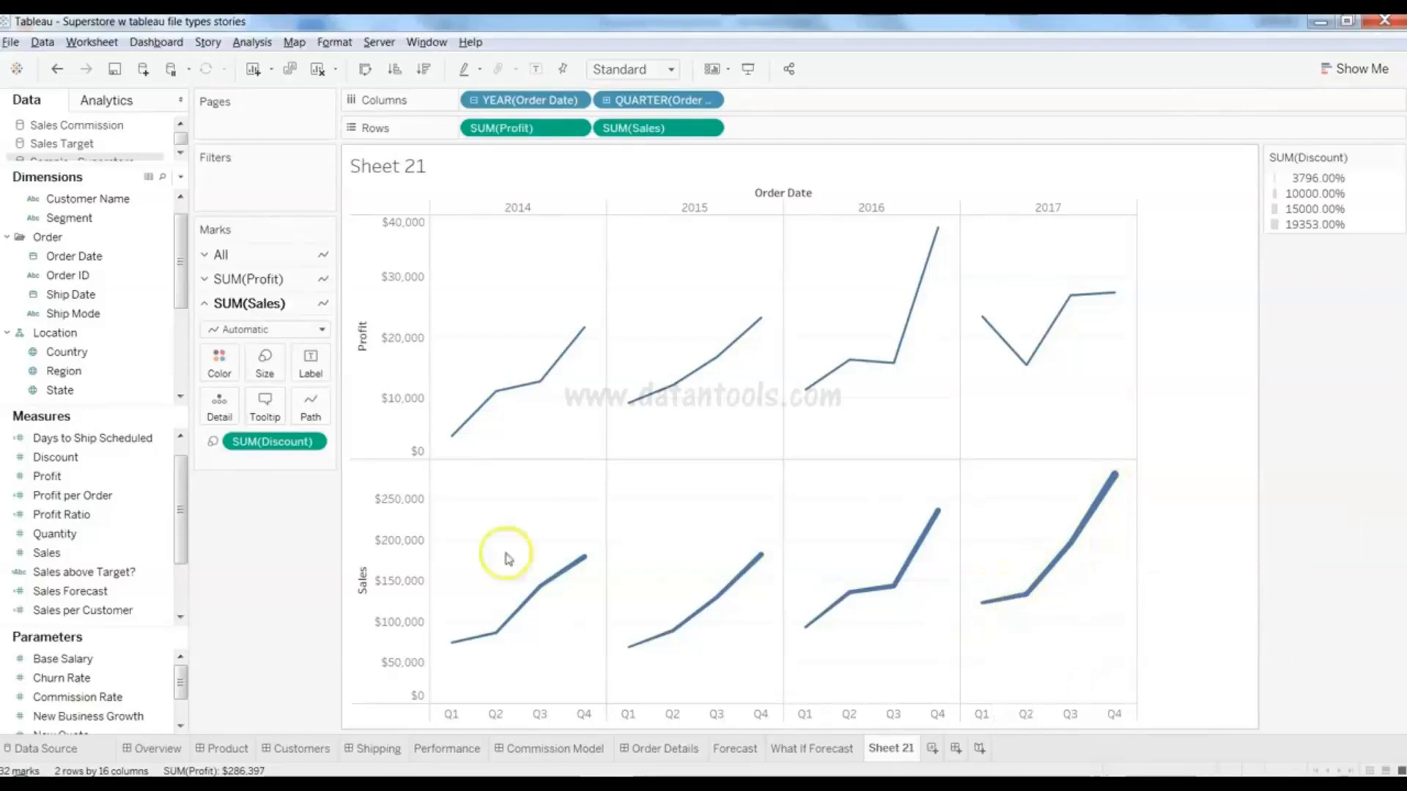
# - Size the quarterly Profit lines by SUM(Discount)
pyautogui.click(249, 279)
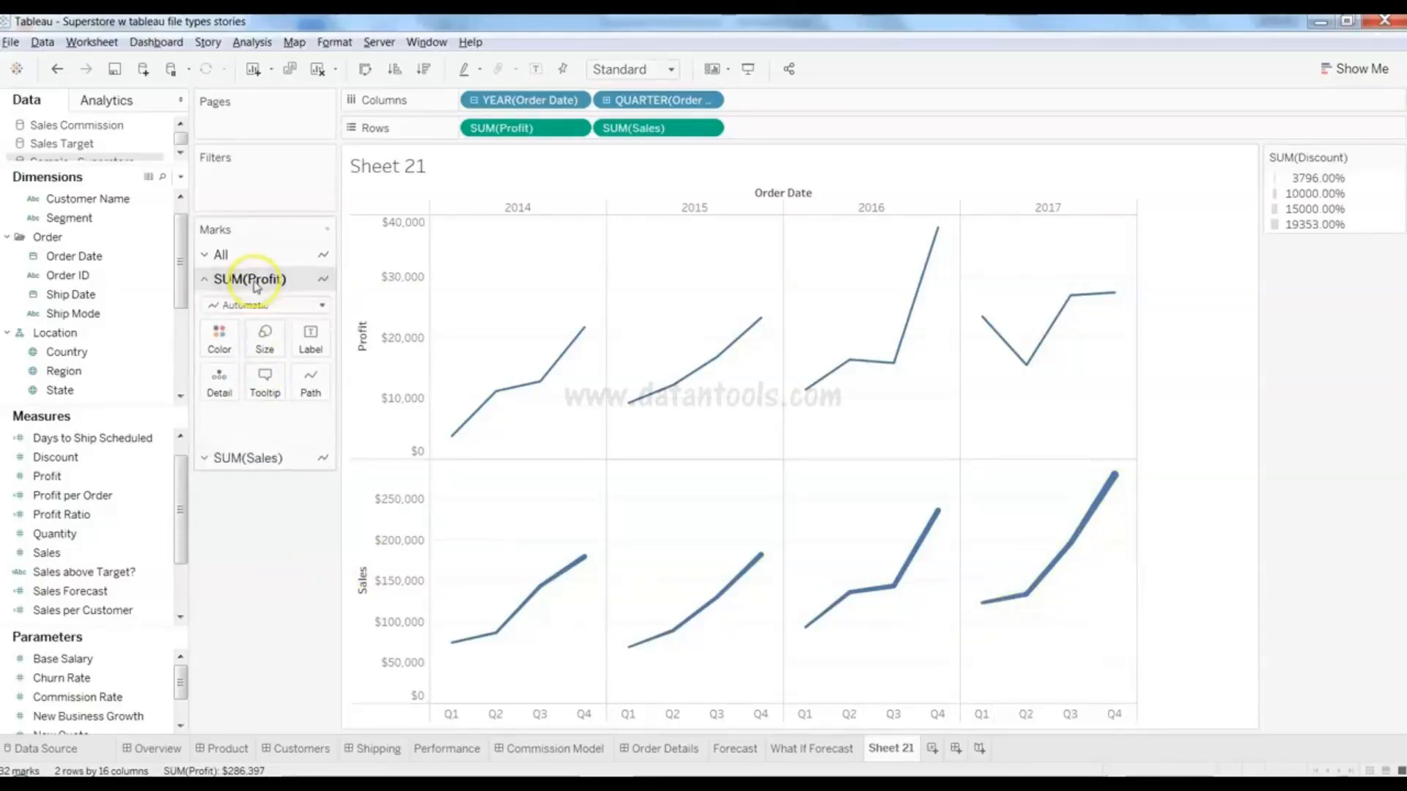
pyautogui.click(102, 456)
pyautogui.moveTo(102, 459); pyautogui.dragTo(262, 355)
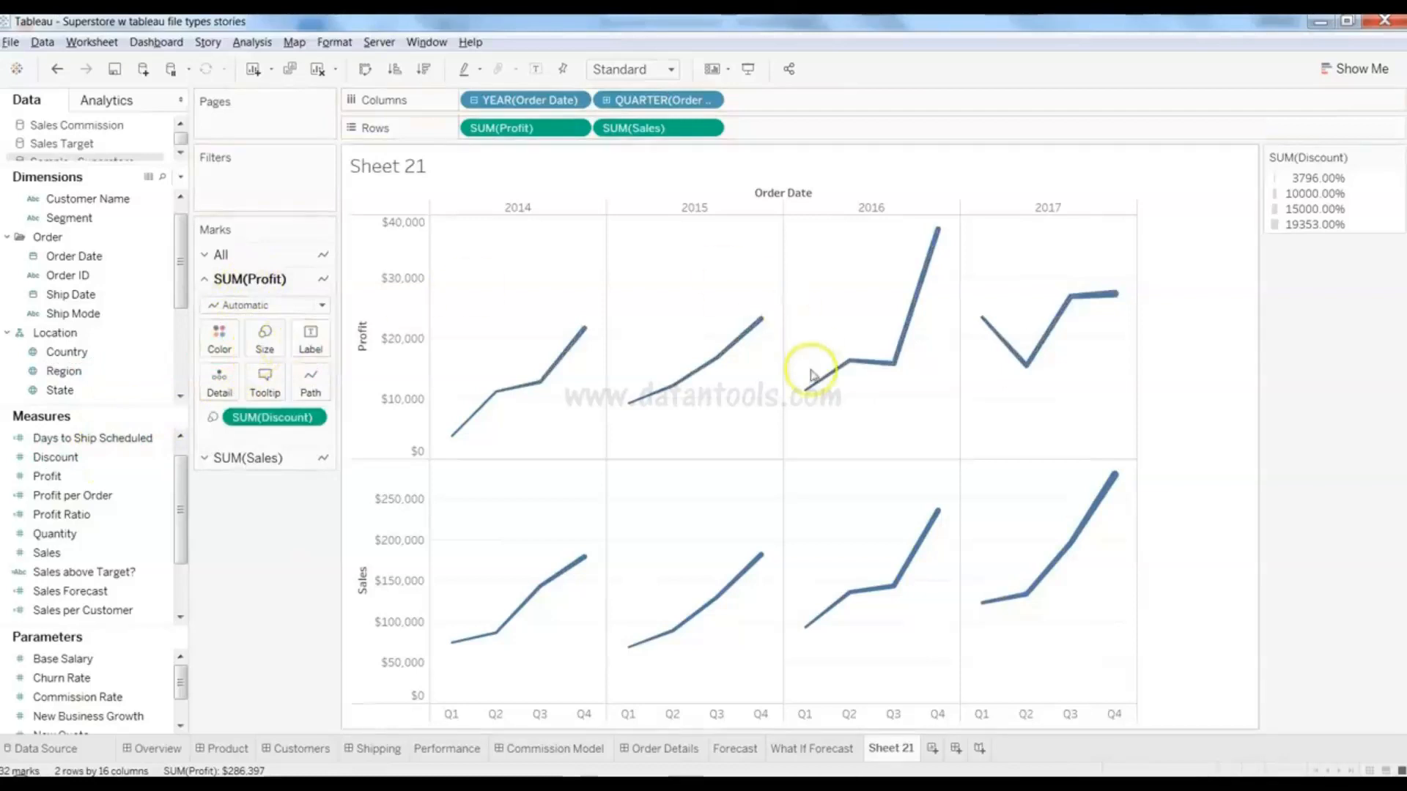
pyautogui.moveTo(935, 245)
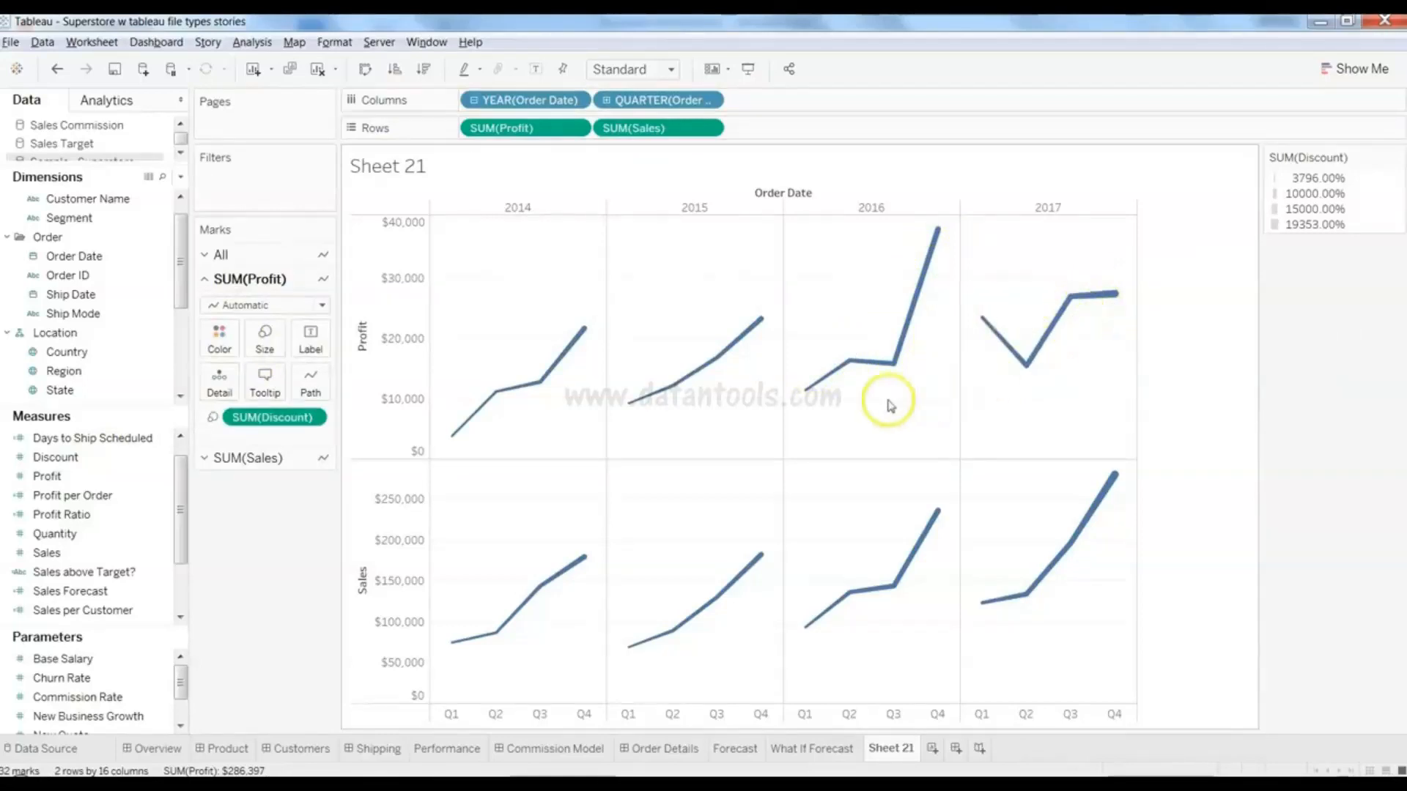
pyautogui.moveTo(809, 394)
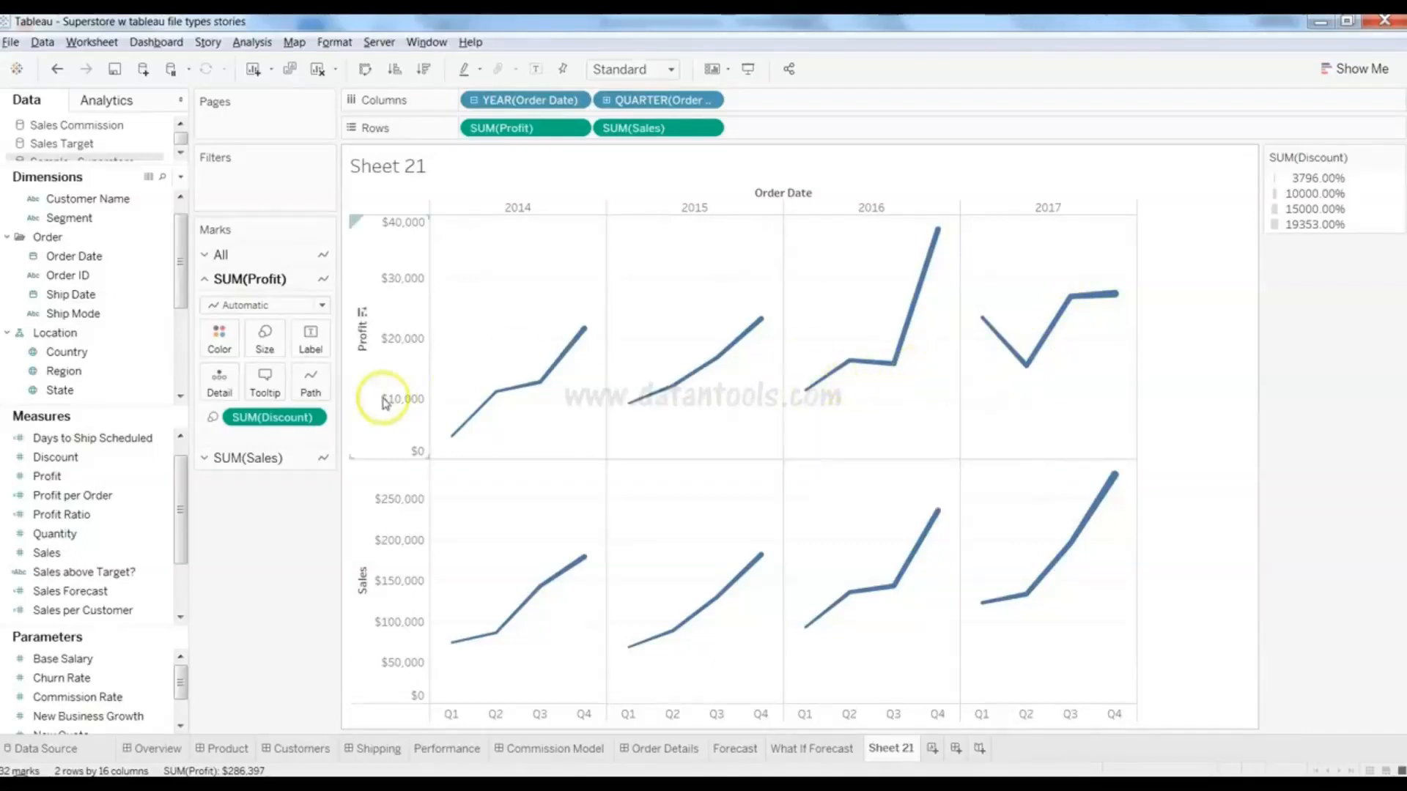
# - Colour the Profit lines by SUM(Discount) instead, with a 3796%–19353% colour legend
pyautogui.moveTo(286, 425); pyautogui.dragTo(219, 339)
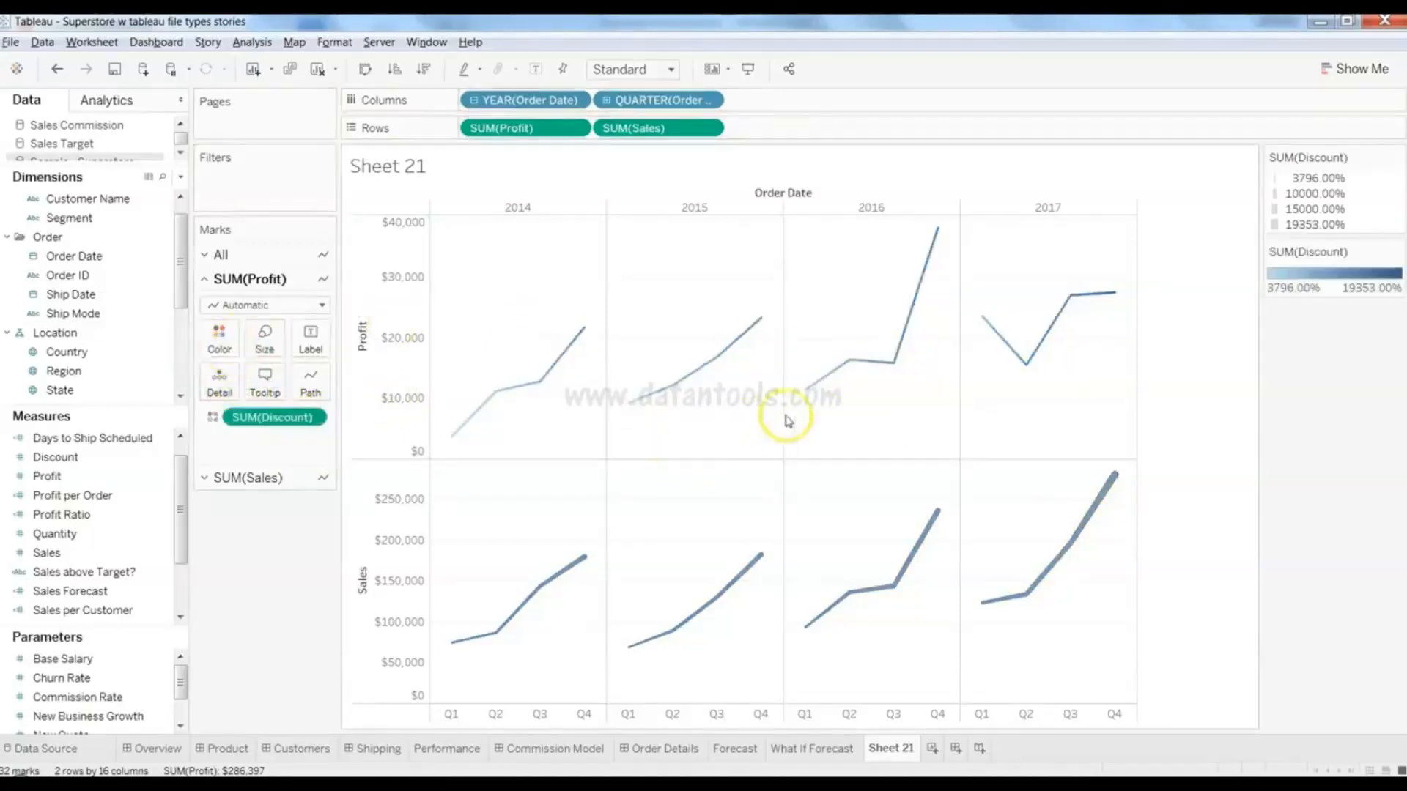
pyautogui.moveTo(936, 275)
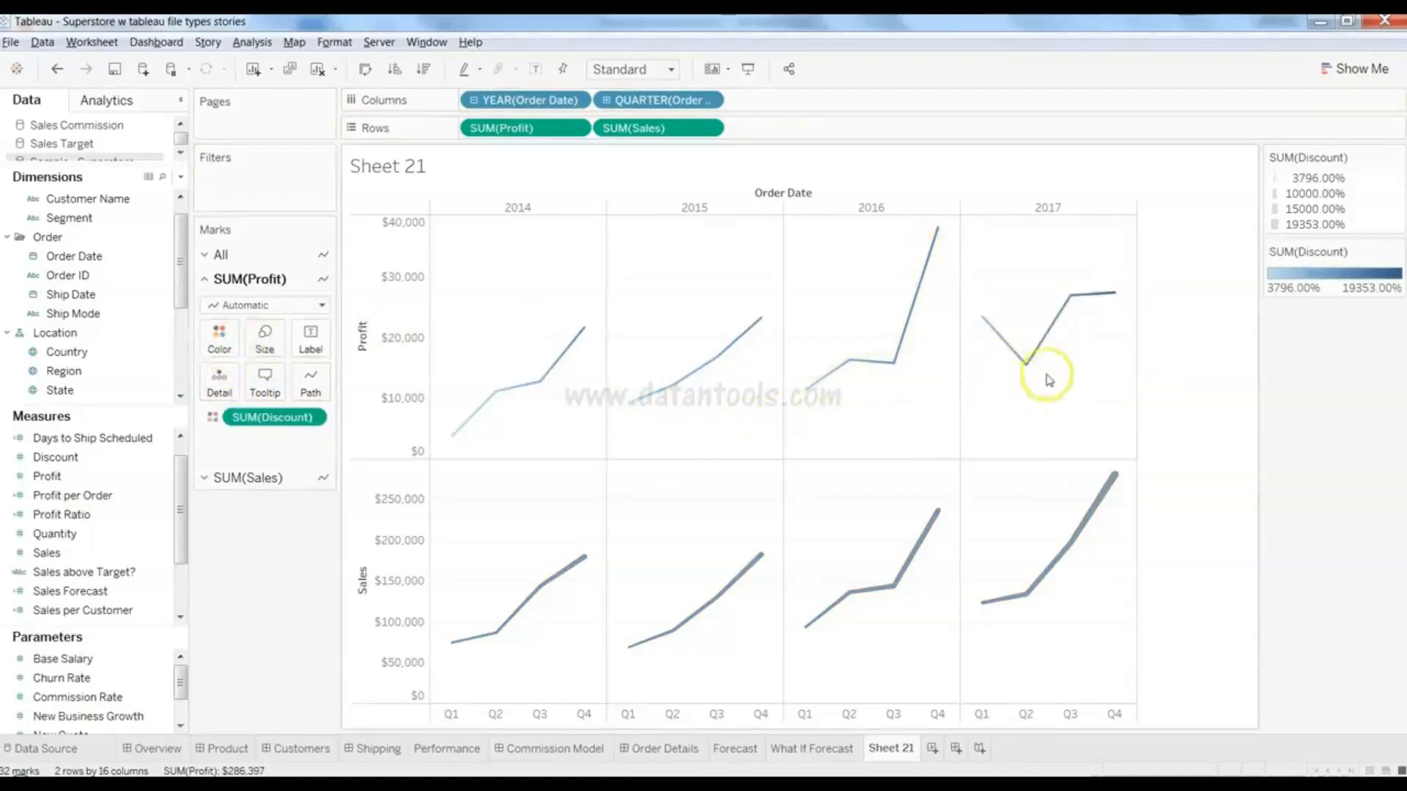
pyautogui.moveTo(1115, 296)
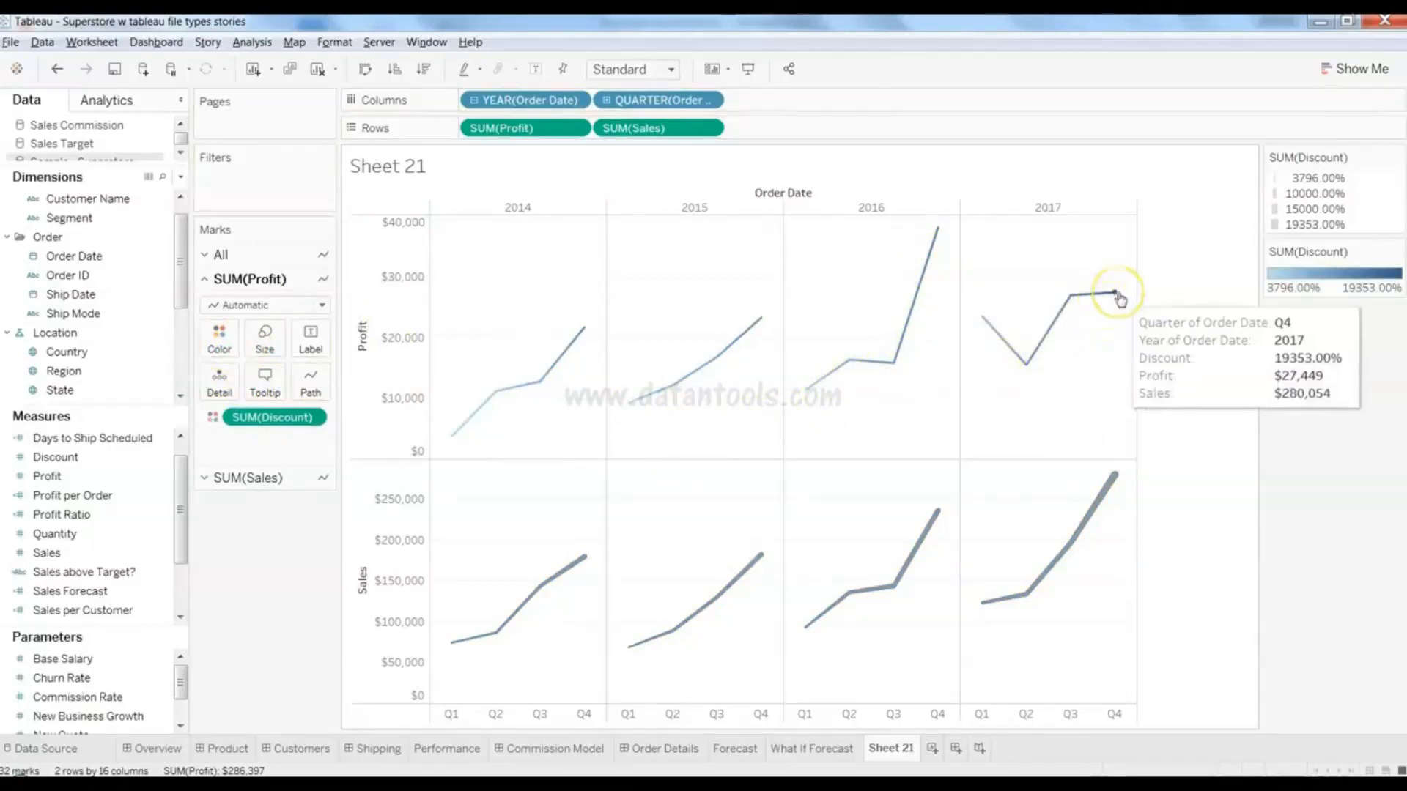
pyautogui.moveTo(982, 323)
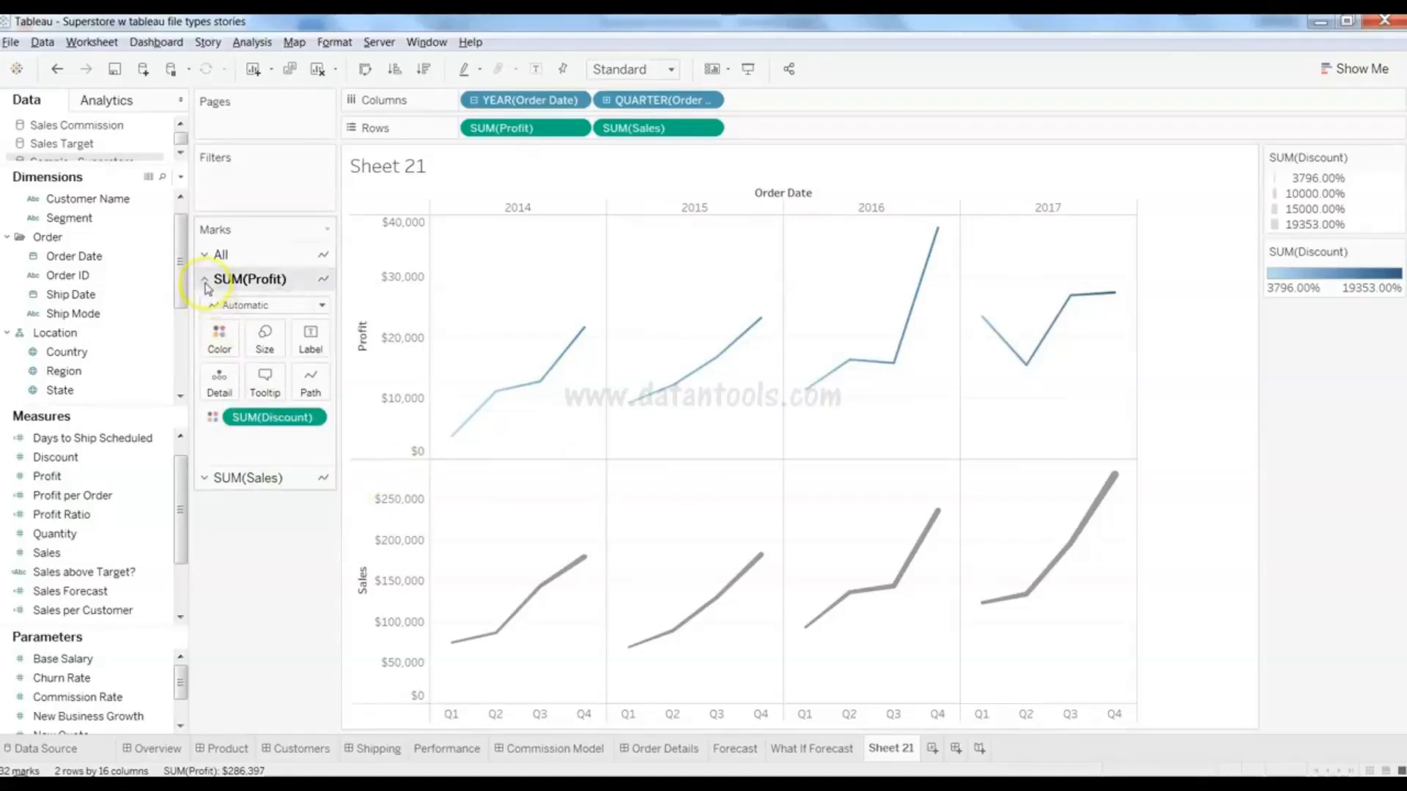
pyautogui.click(207, 478)
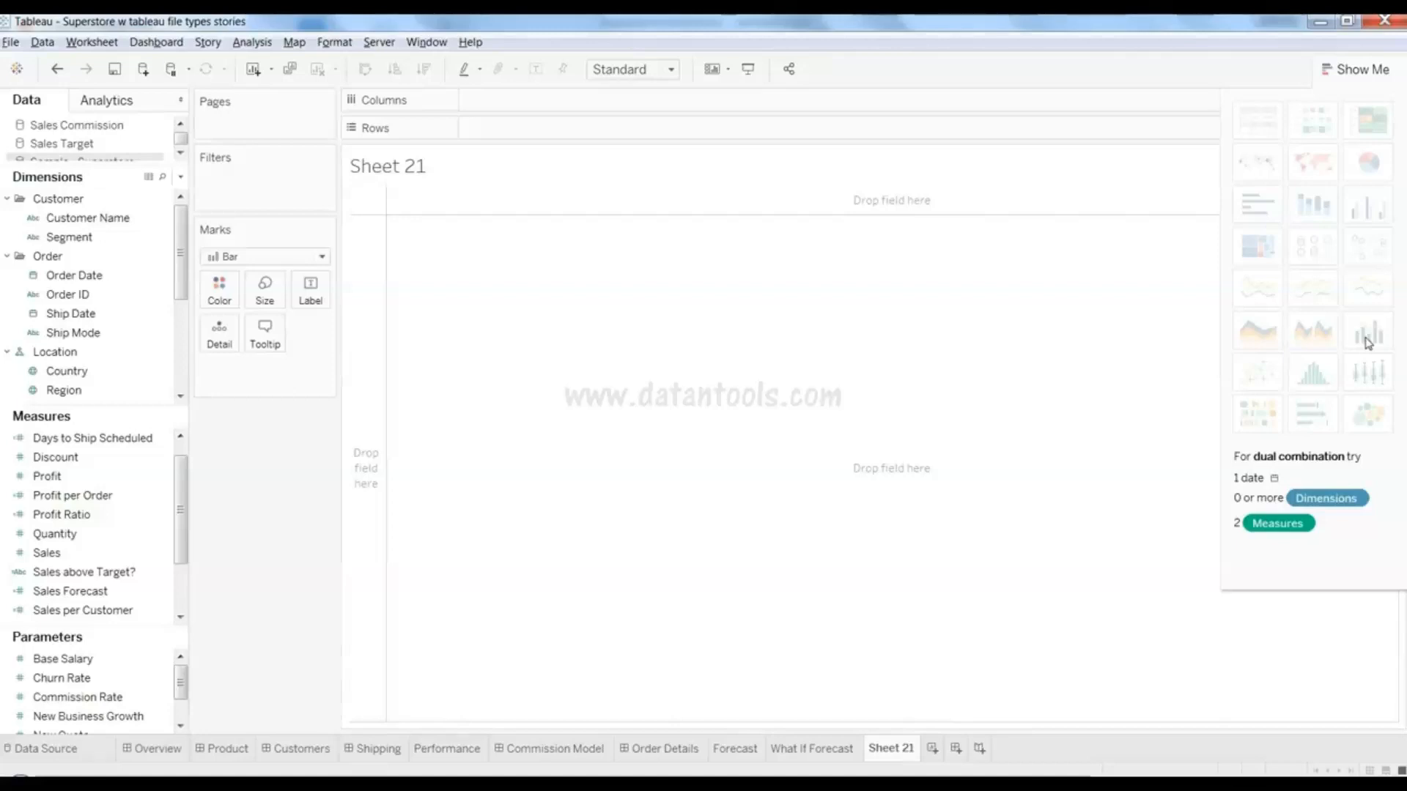
# - Build a dual combination chart of yearly Profit and Sales from Order Date, Profit and Sales
pyautogui.click(112, 275)
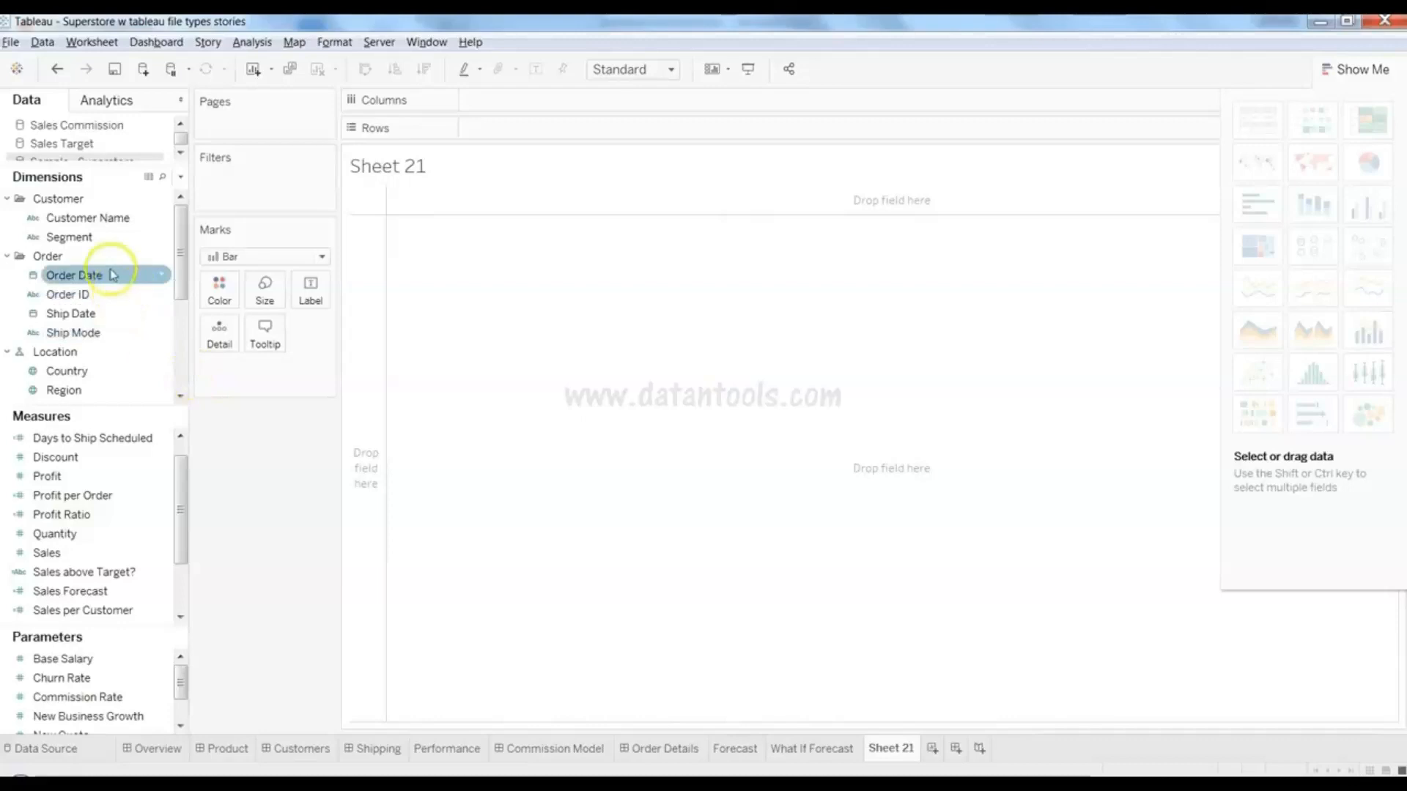
pyautogui.keyDown('ctrl'); pyautogui.click(113, 476); pyautogui.keyUp('ctrl')
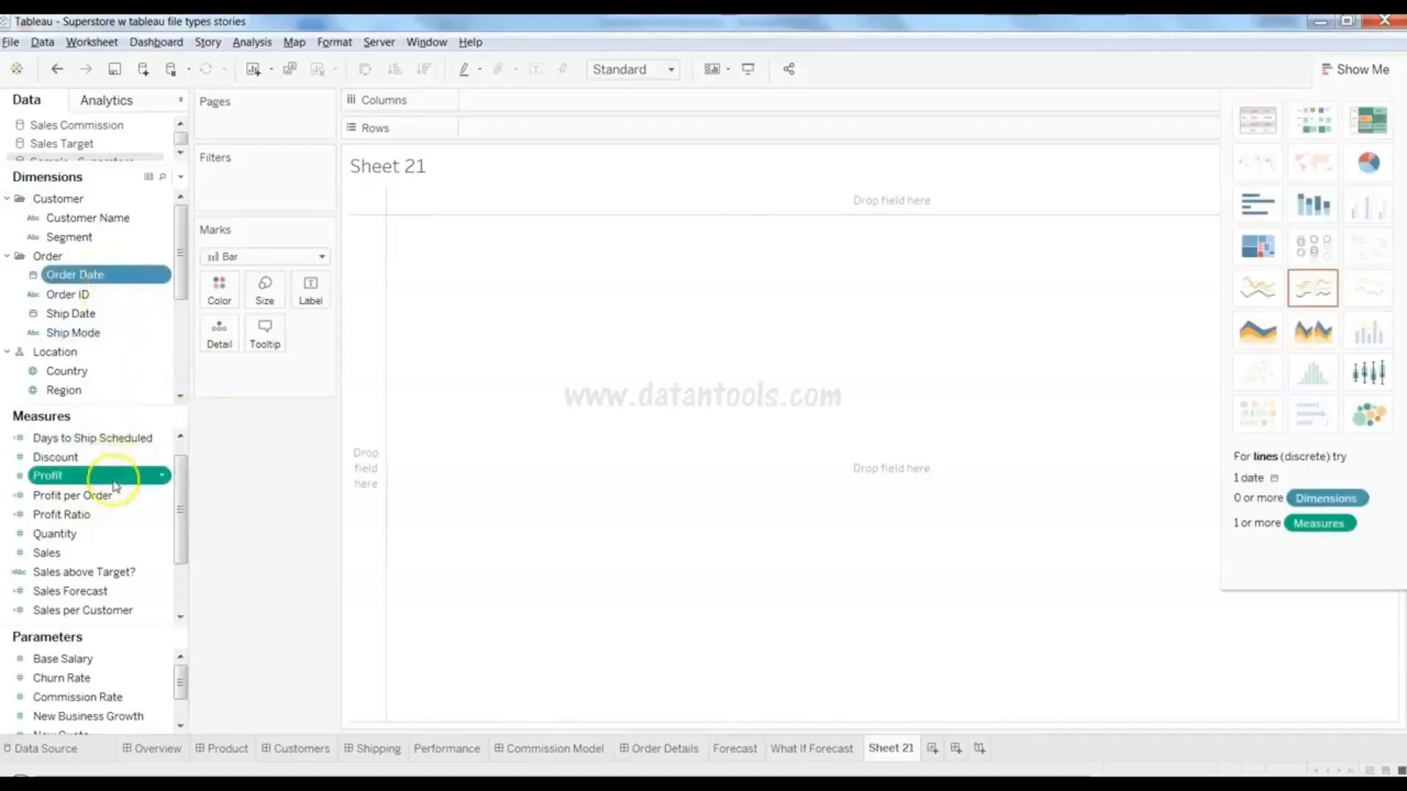
pyautogui.keyDown('ctrl'); pyautogui.click(116, 552); pyautogui.keyUp('ctrl')
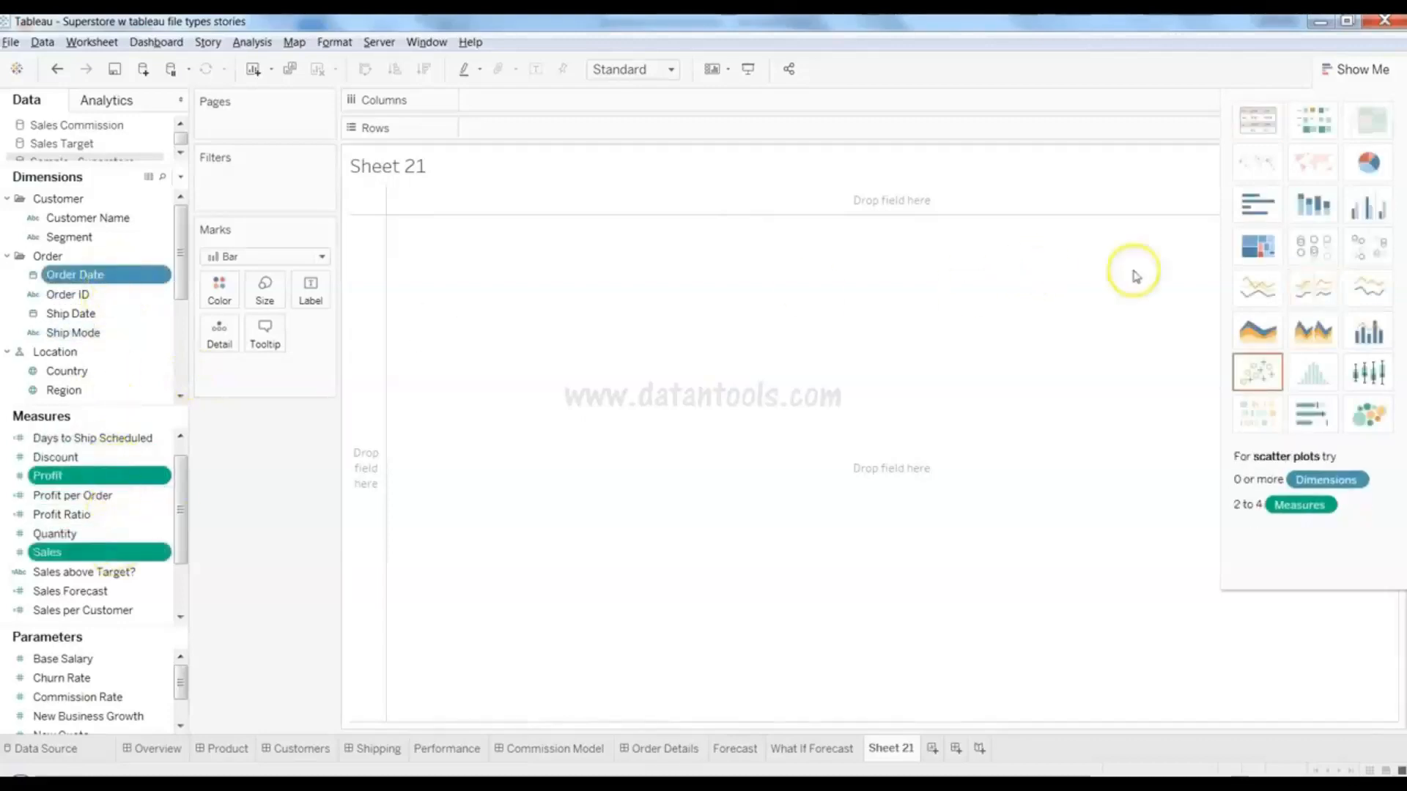
pyautogui.click(1369, 333)
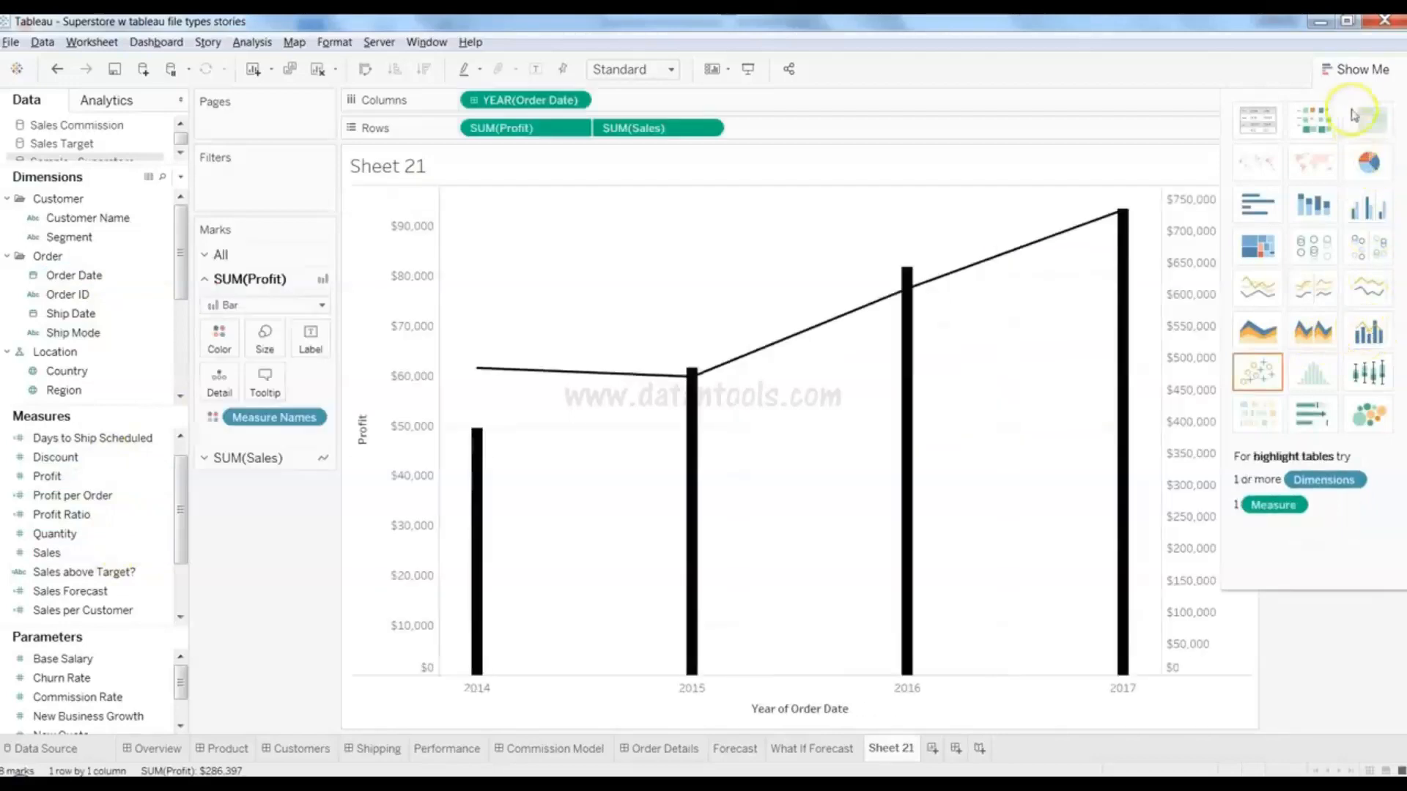
pyautogui.click(1358, 69)
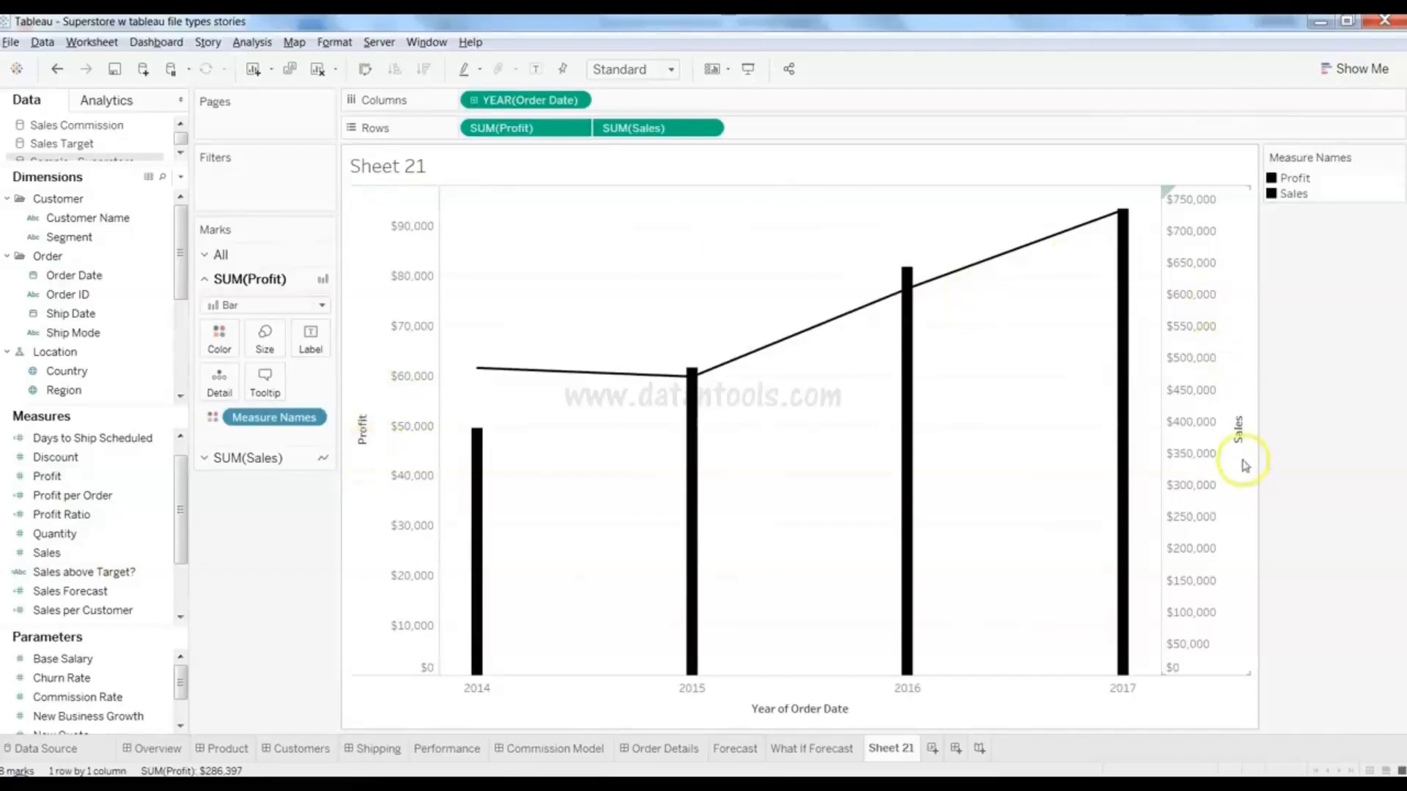
pyautogui.moveTo(1126, 429)
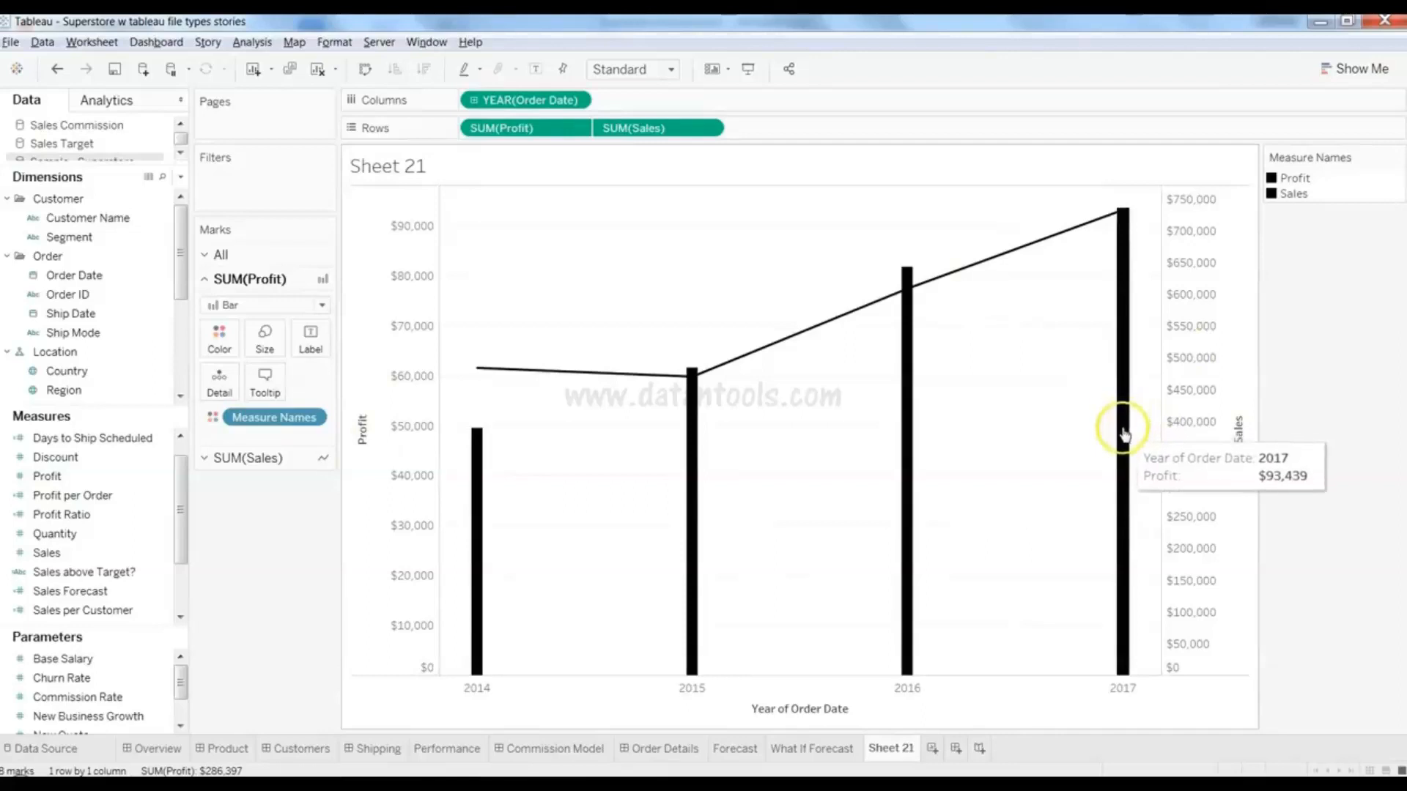
pyautogui.moveTo(1007, 264)
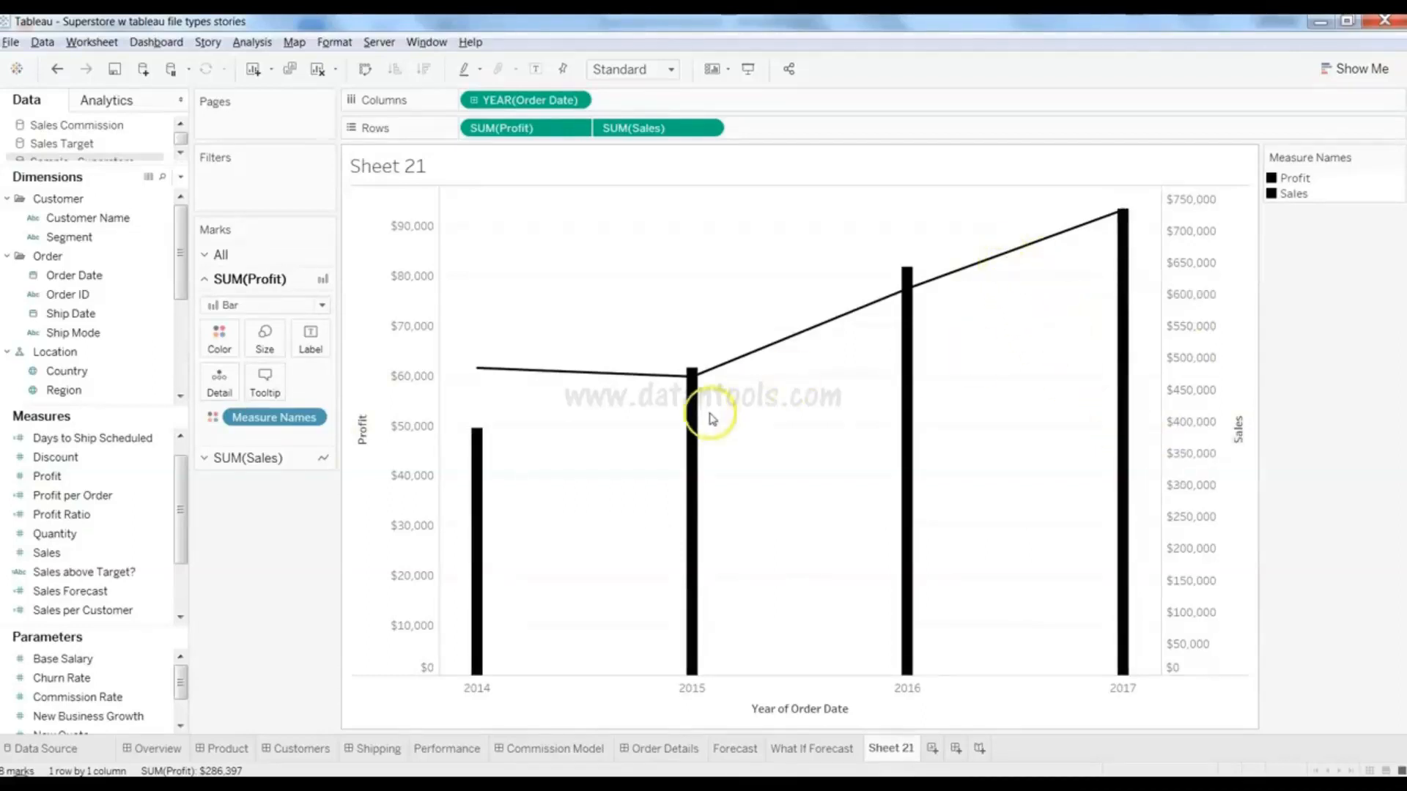
# - Set the SUM(Profit) mark type to Line and the SUM(Sales) mark type to Bar
pyautogui.click(282, 283)
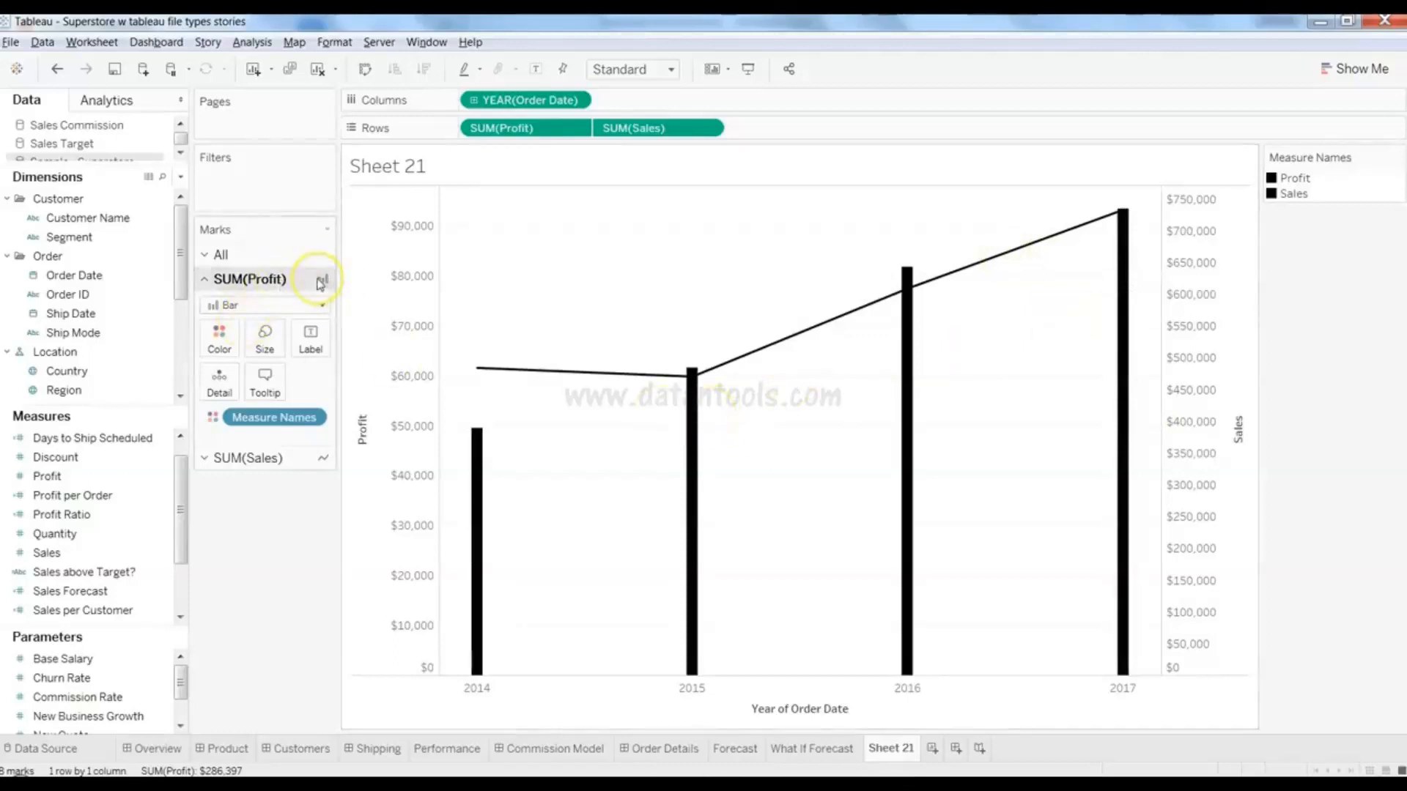
pyautogui.click(311, 306)
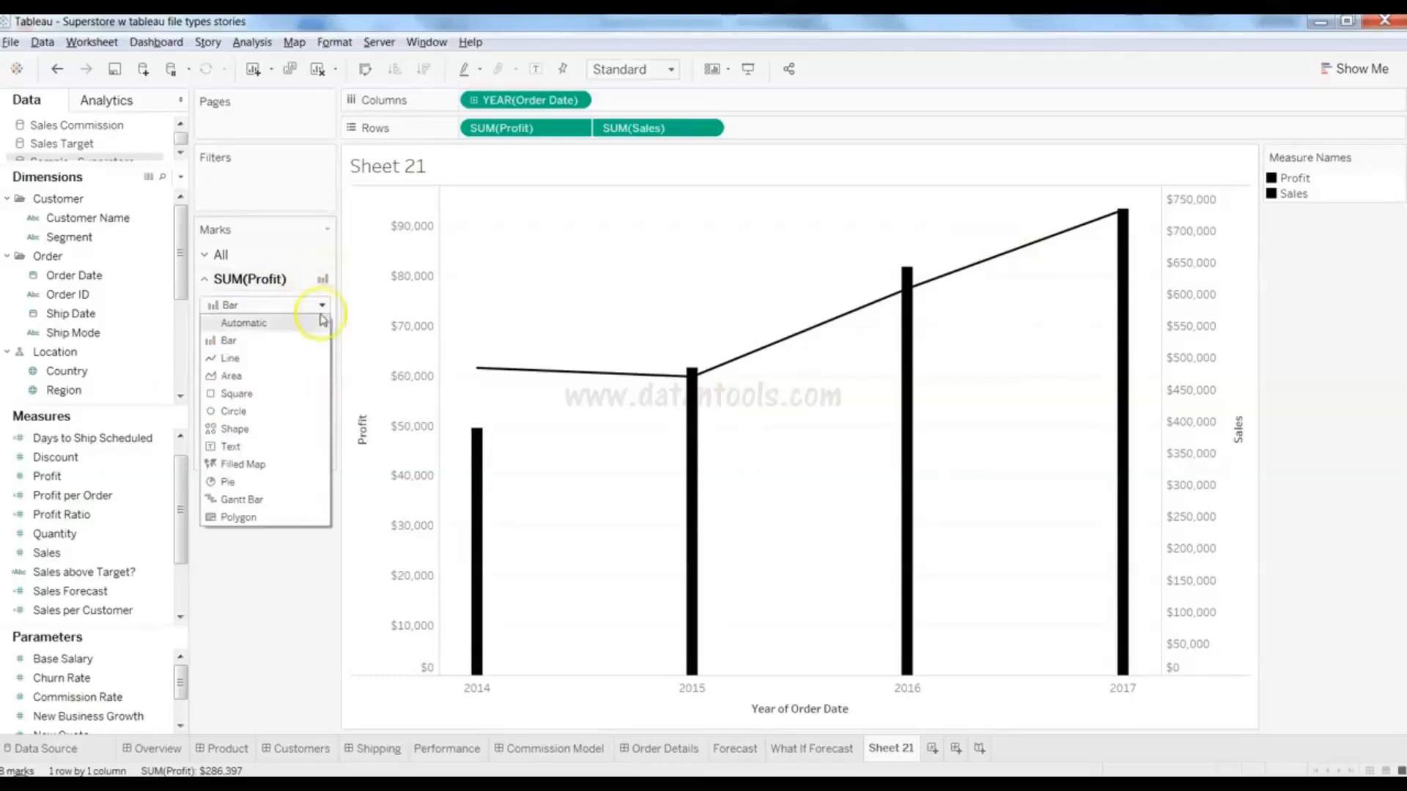
pyautogui.click(299, 359)
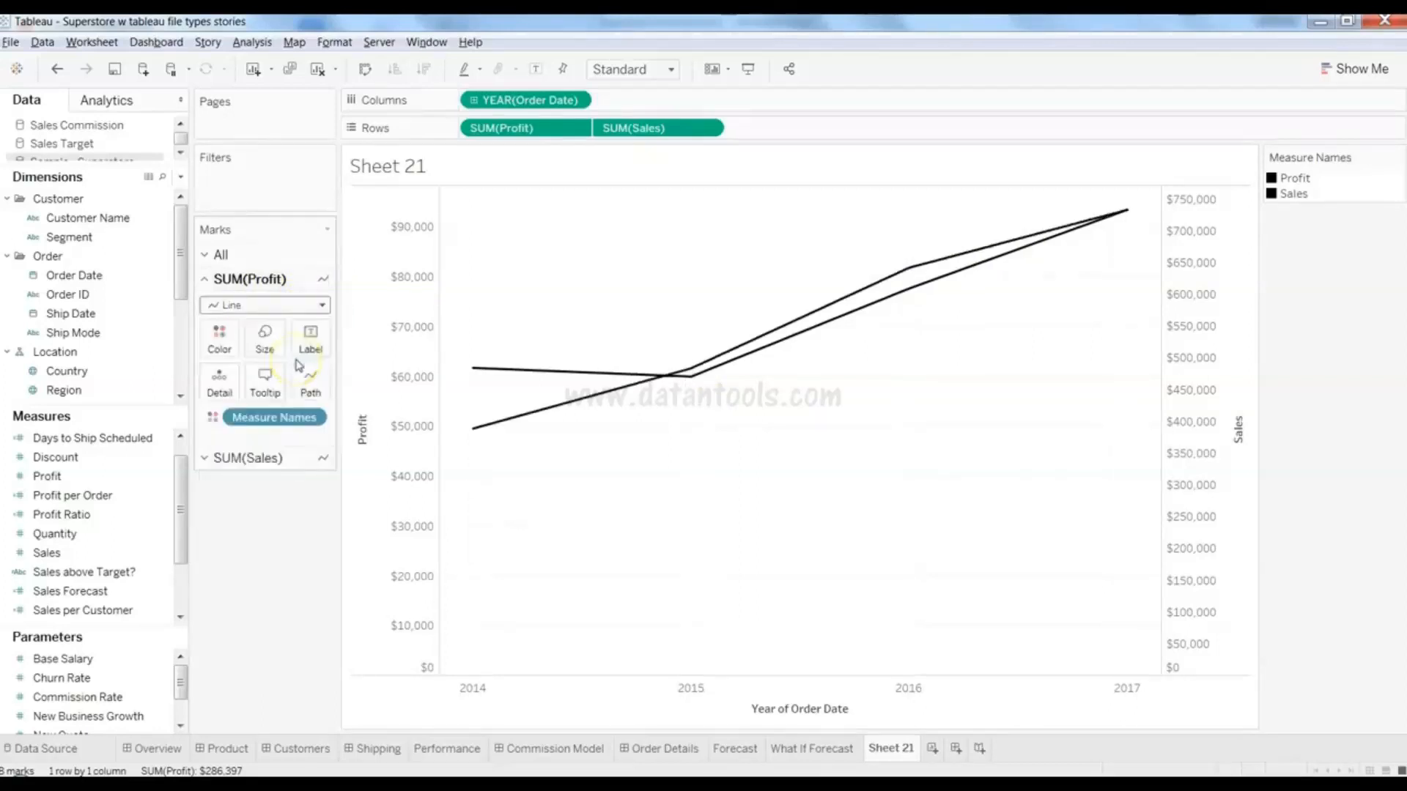
pyautogui.click(291, 456)
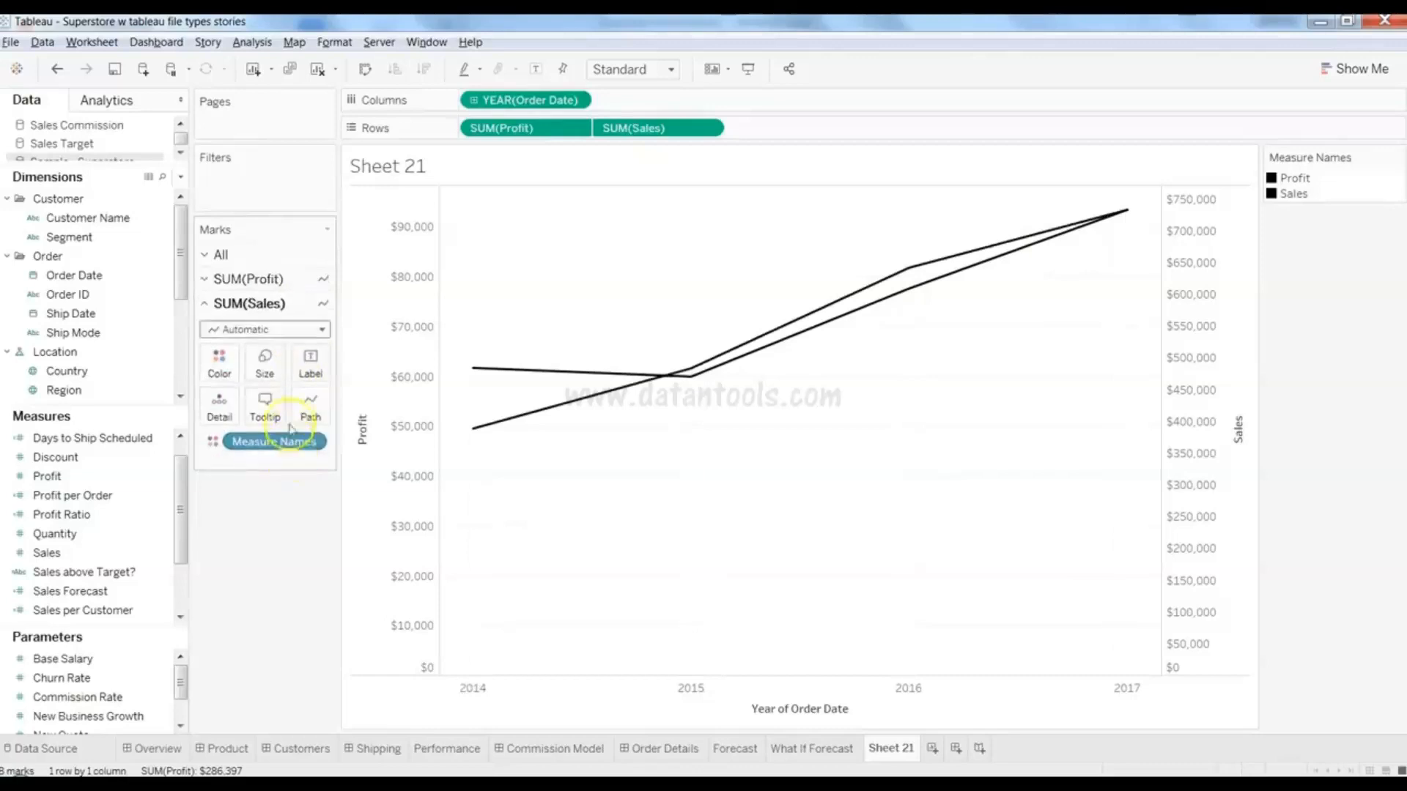
pyautogui.click(317, 330)
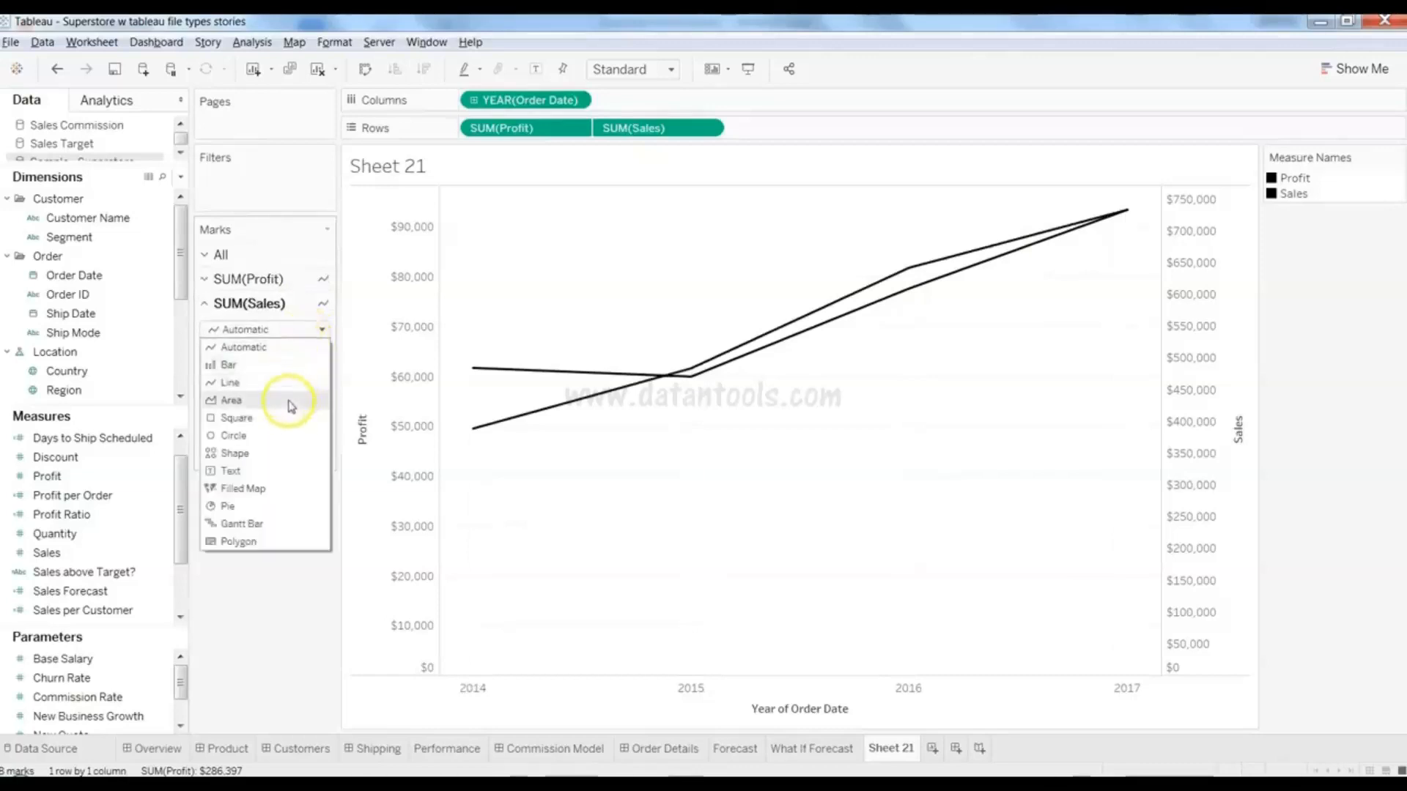
pyautogui.click(297, 365)
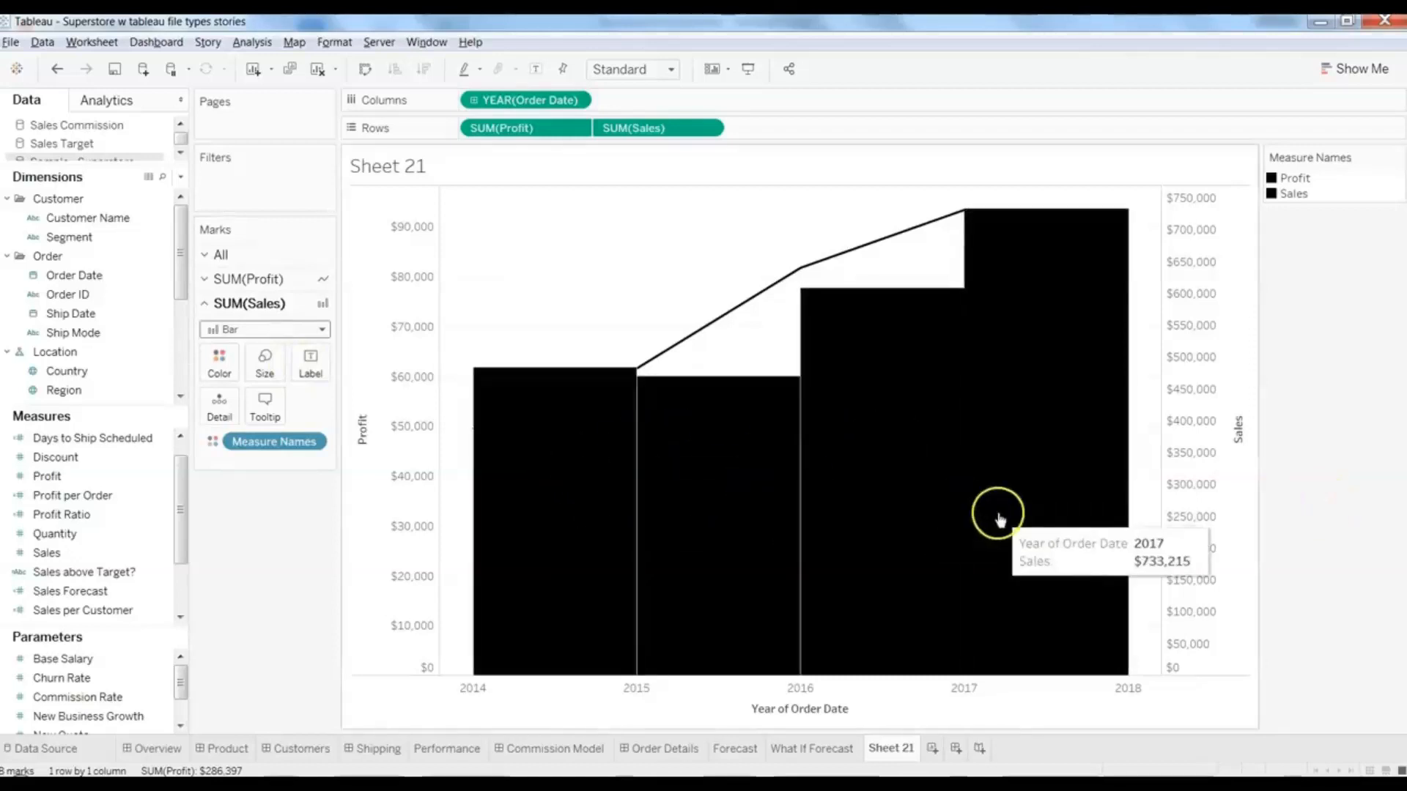
# - Switch the Sales bars to manual sizing and enlarge them with the size slider
pyautogui.click(264, 362)
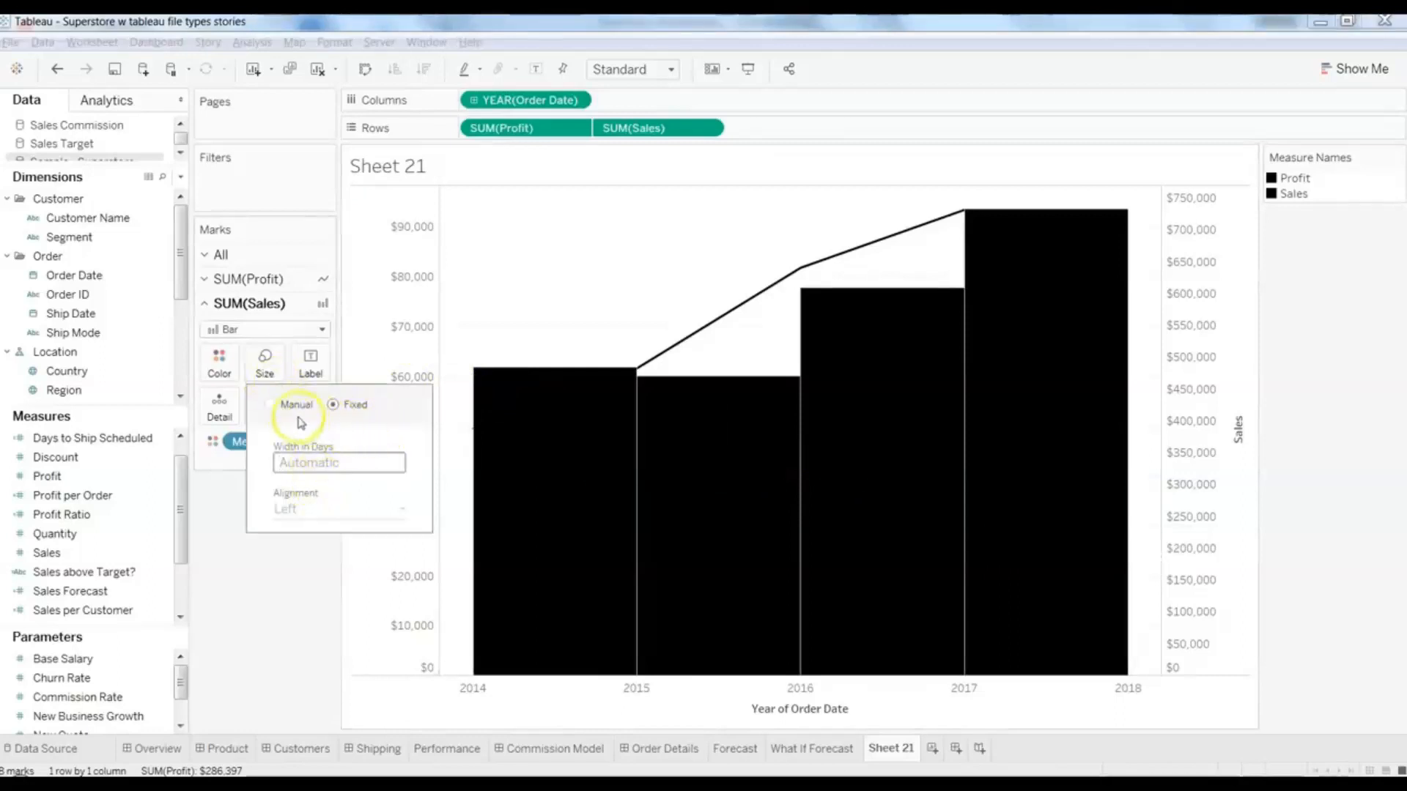
pyautogui.click(269, 406)
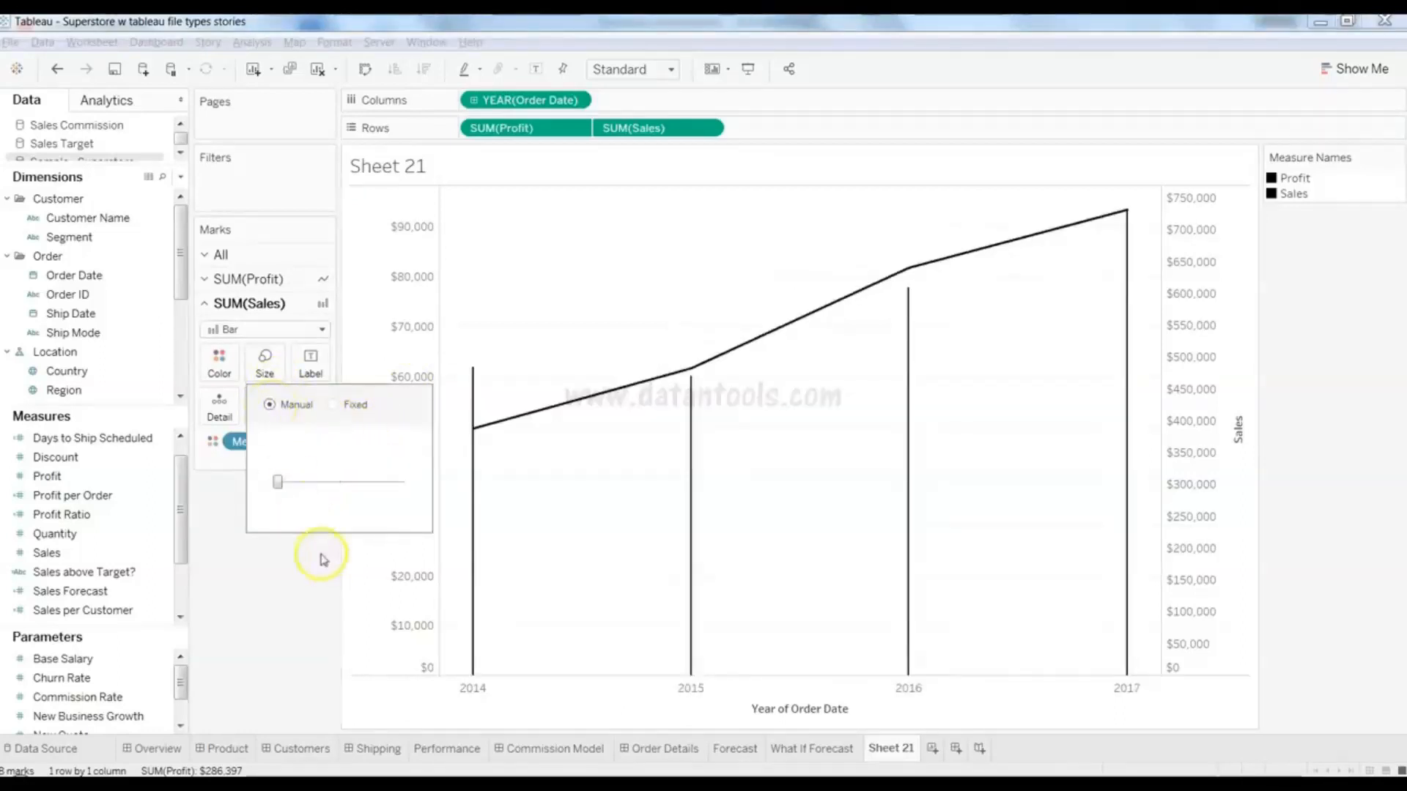
pyautogui.moveTo(280, 488); pyautogui.dragTo(400, 488)
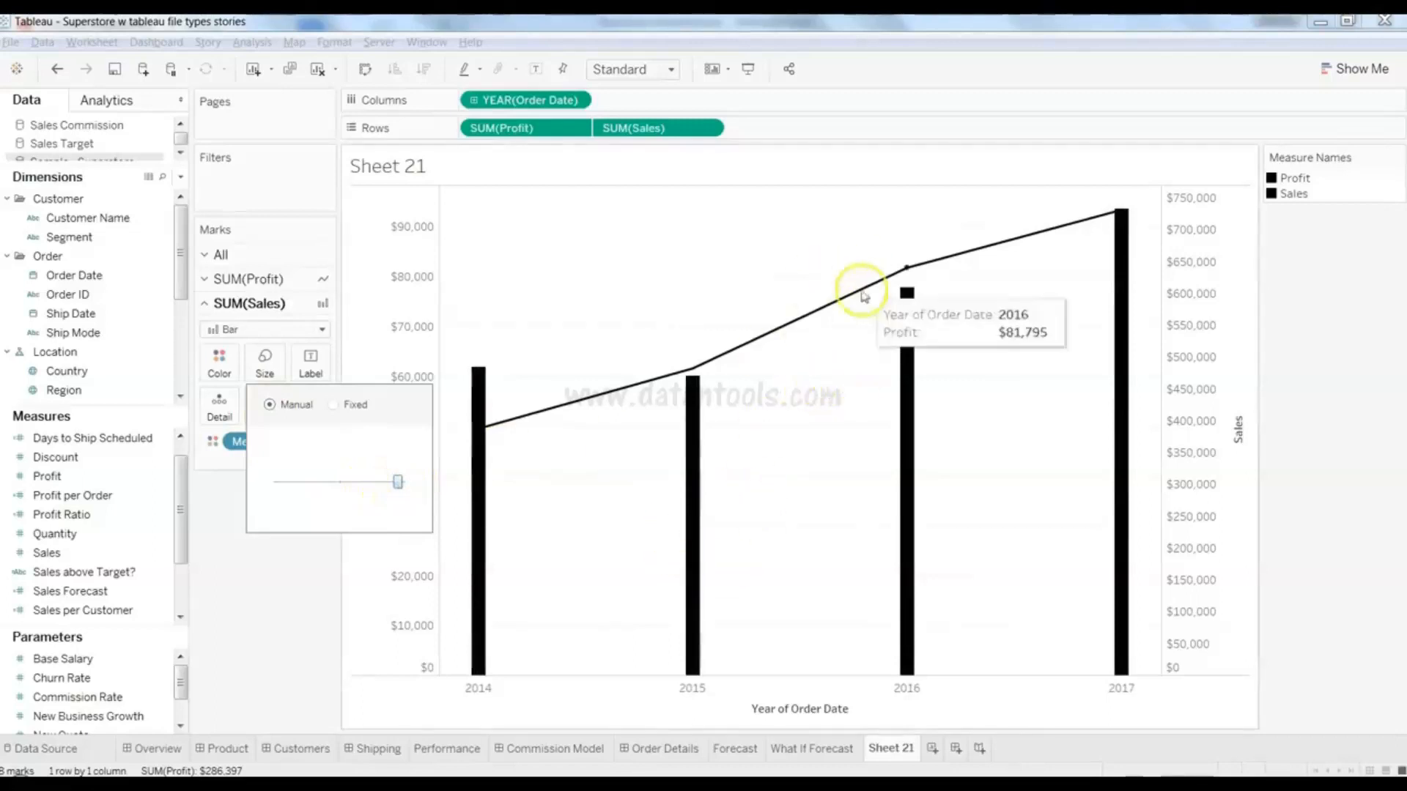
pyautogui.click(296, 594)
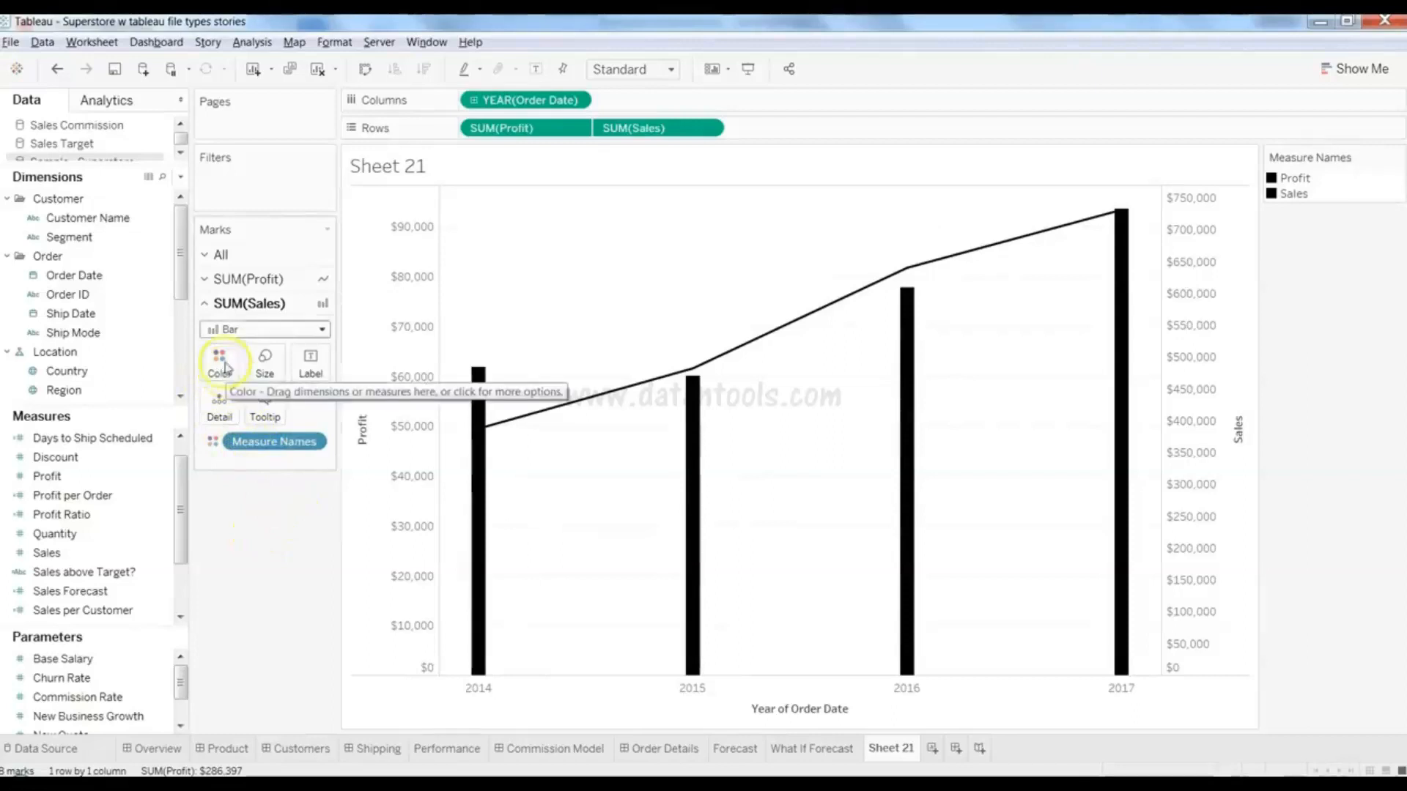
# - Size the Profit line by SUM(Discount) on the SUM(Profit) marks card
pyautogui.click(250, 282)
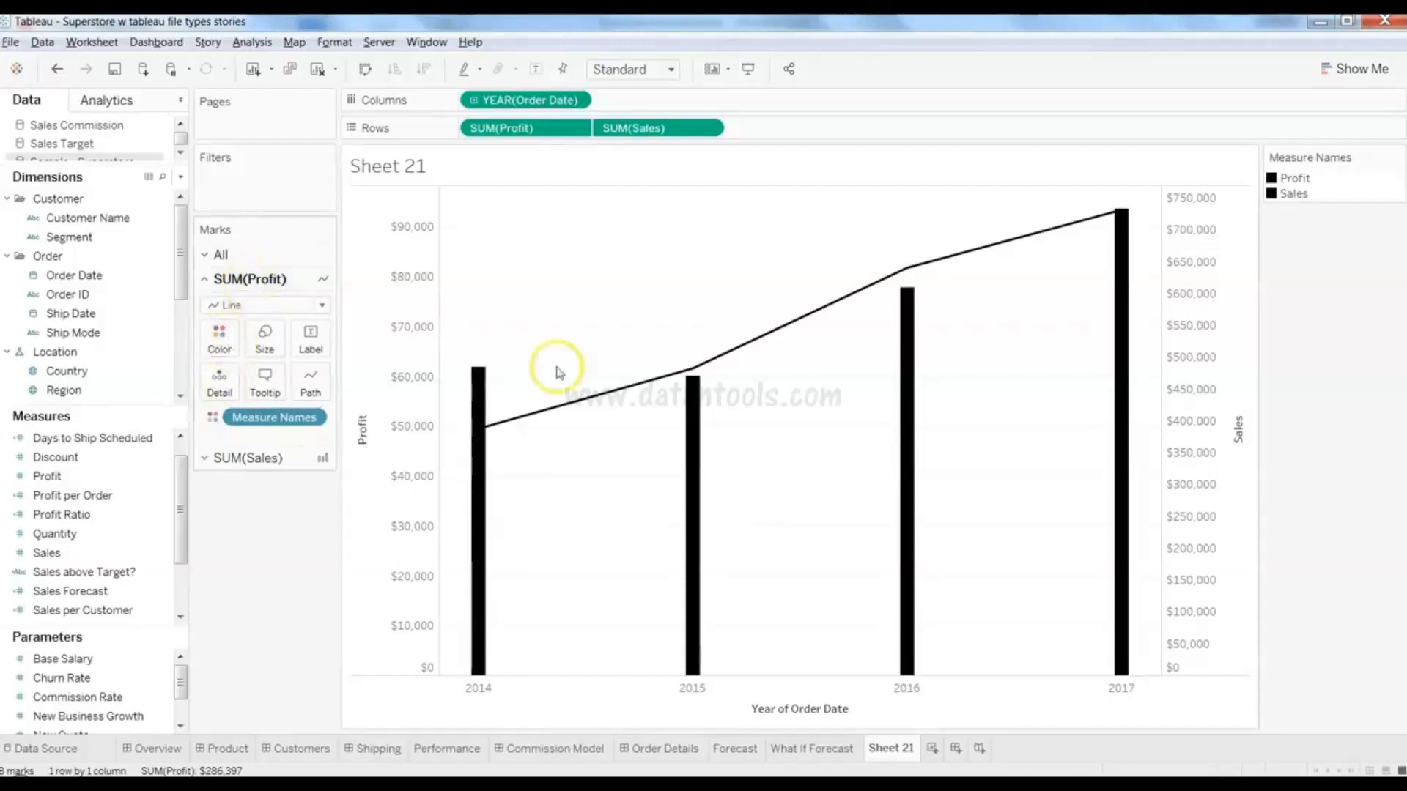
pyautogui.moveTo(576, 399)
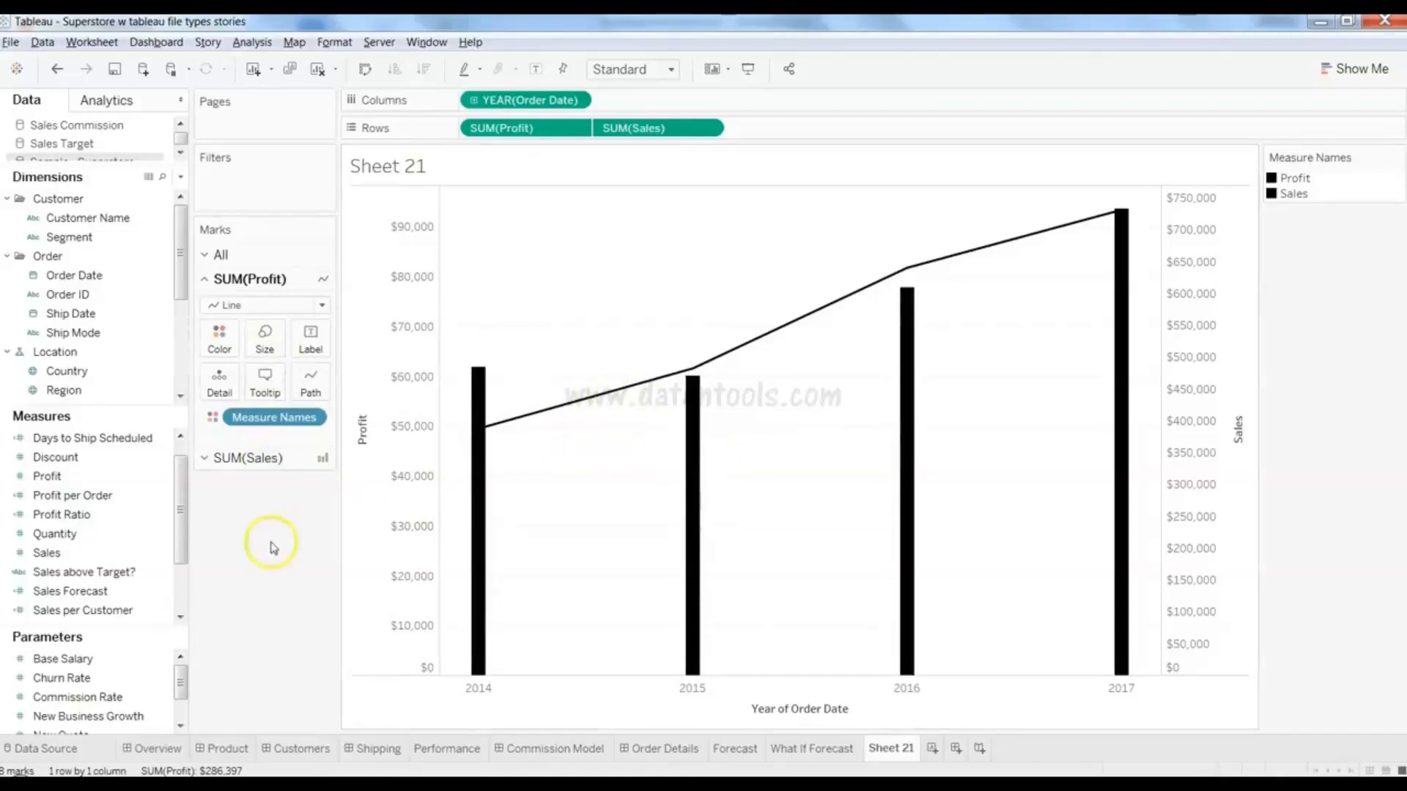
pyautogui.click(127, 495)
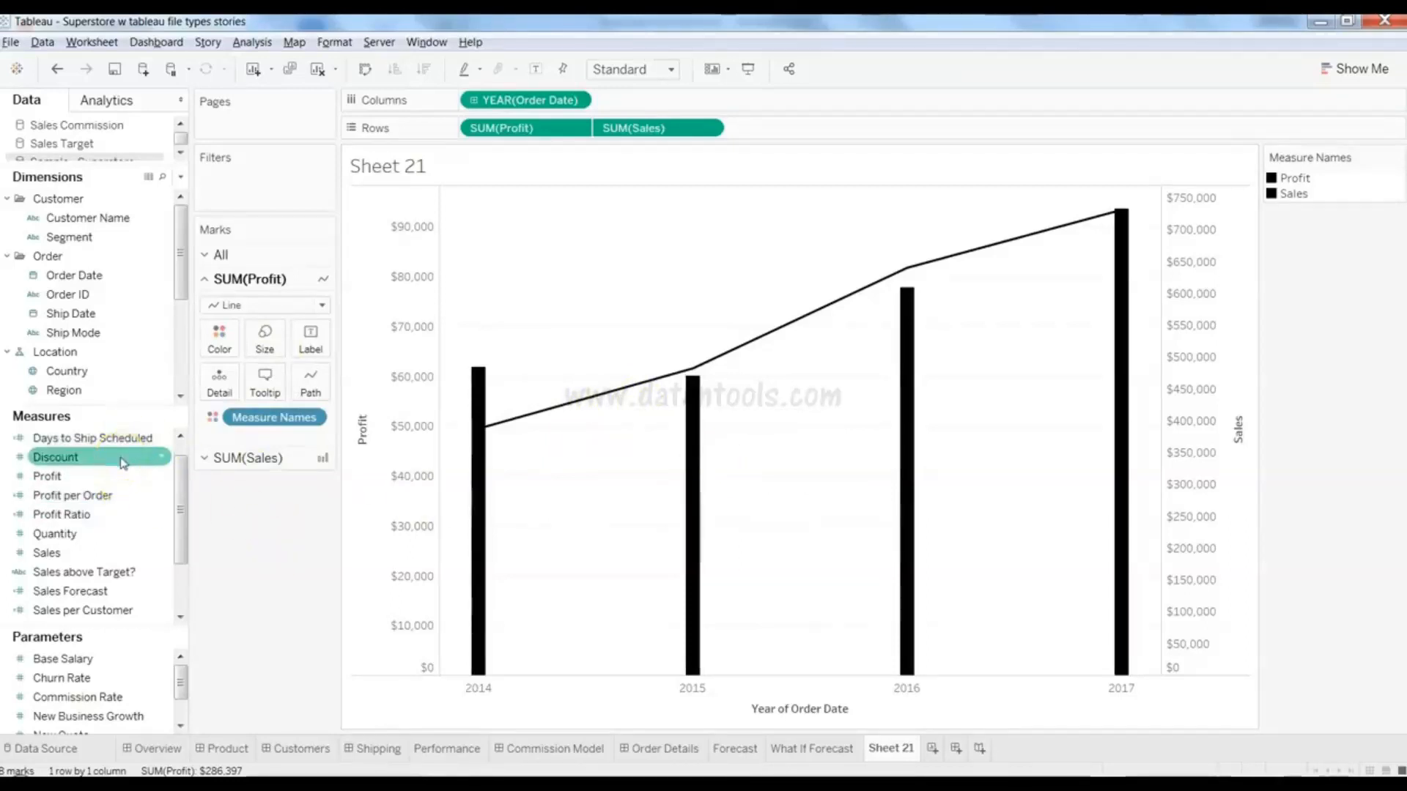
pyautogui.moveTo(123, 463); pyautogui.dragTo(265, 345)
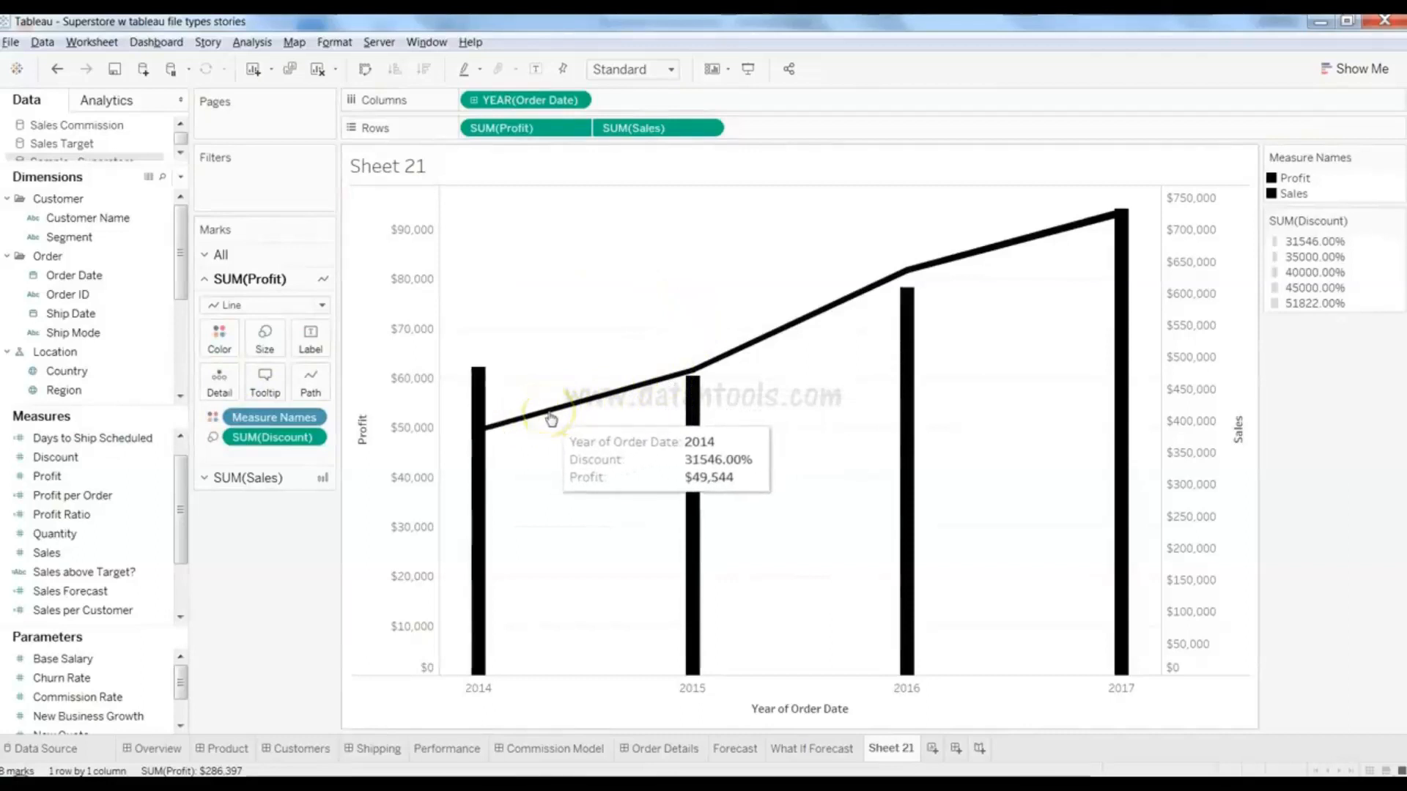
pyautogui.moveTo(721, 358)
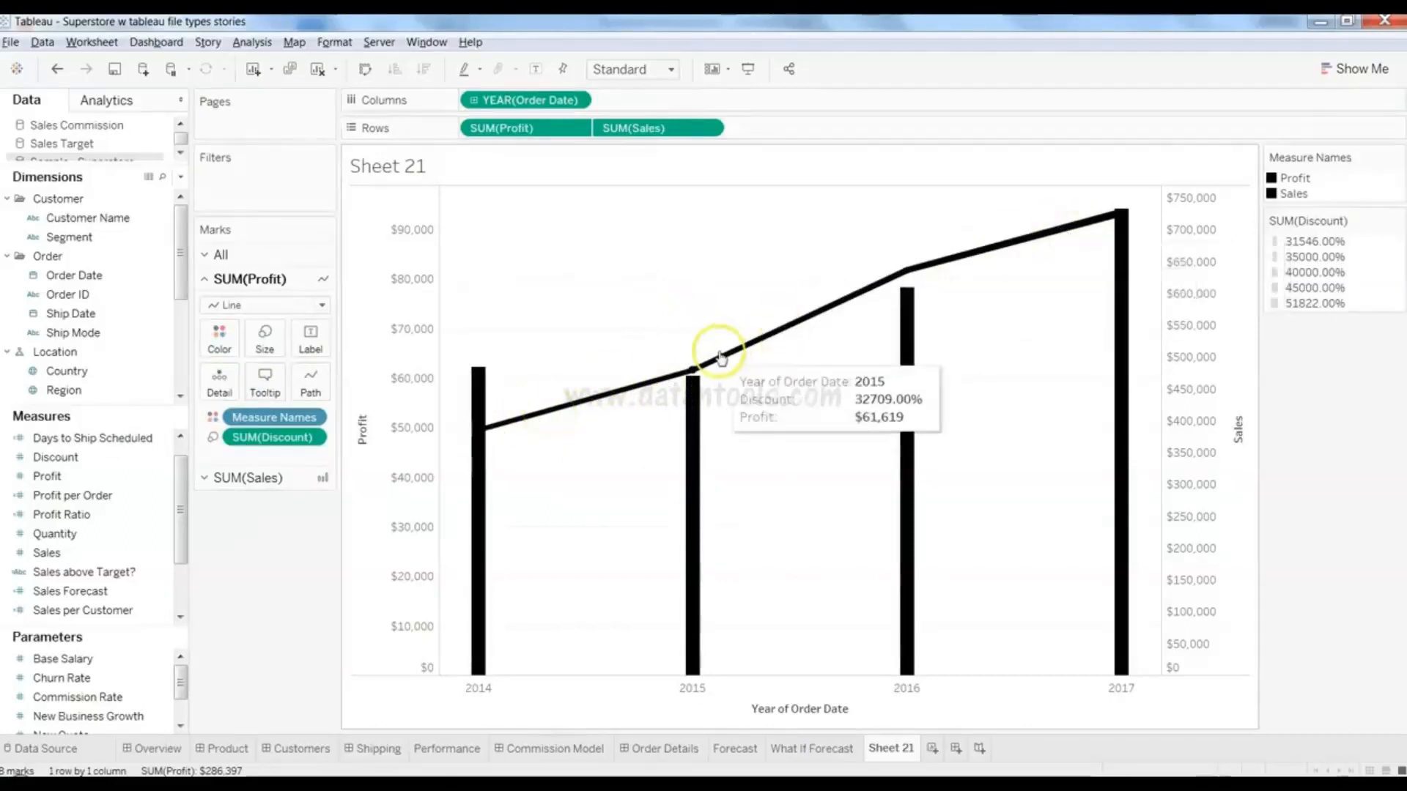
pyautogui.moveTo(1056, 236)
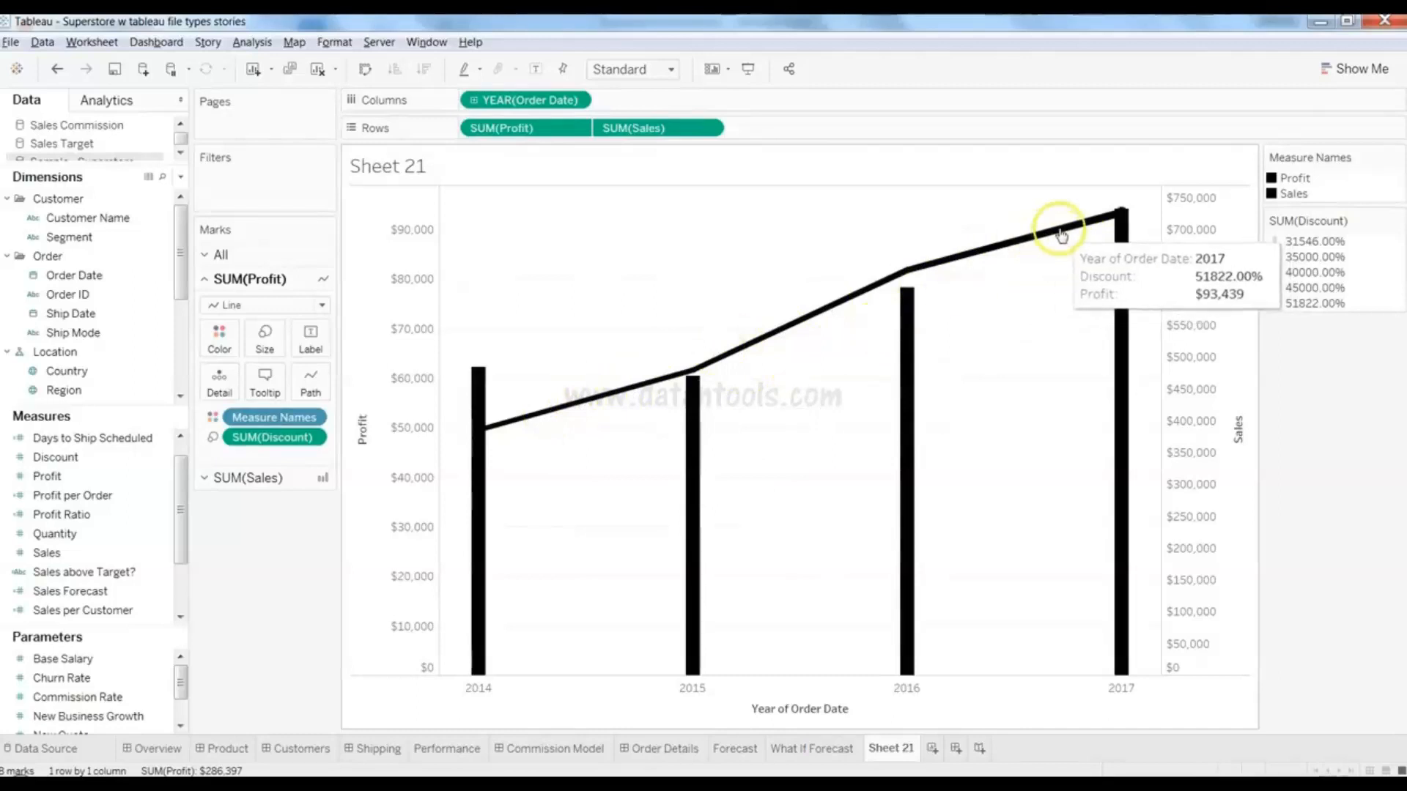
pyautogui.click(1063, 236)
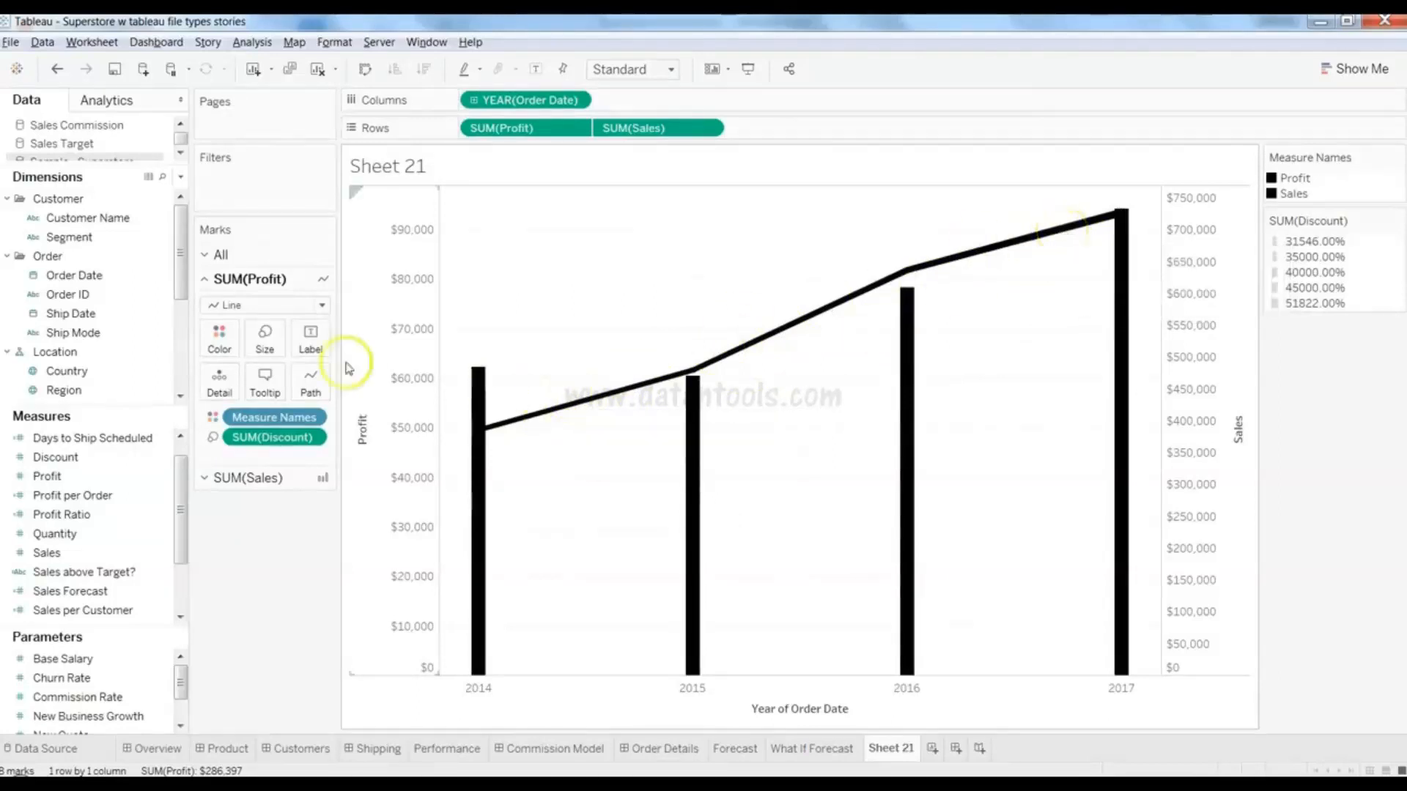
# - Remove SUM(Discount) from the Profit marks so the line is thin and the legend disappears
pyautogui.click(308, 439)
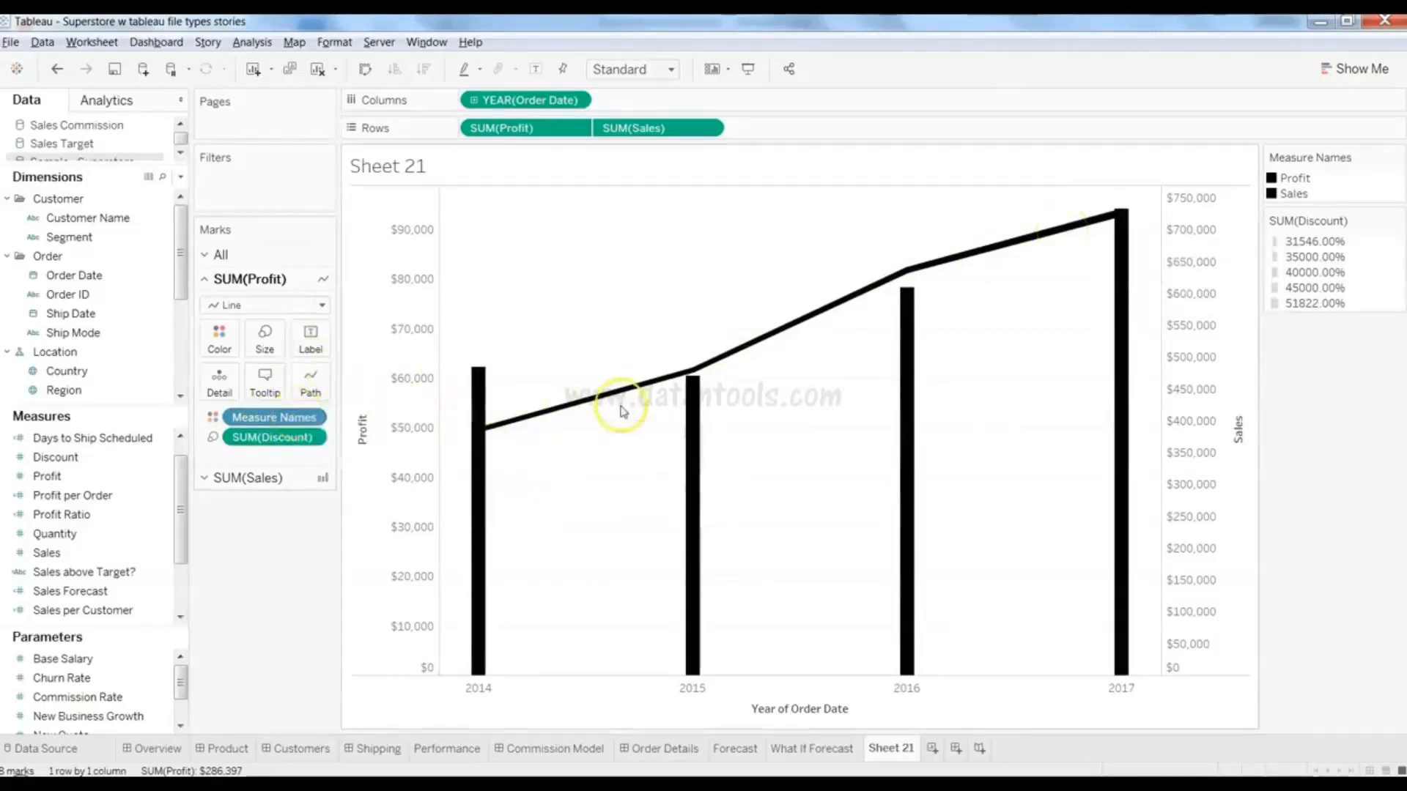
pyautogui.moveTo(624, 399)
pyautogui.moveTo(273, 437); pyautogui.dragTo(89, 498)
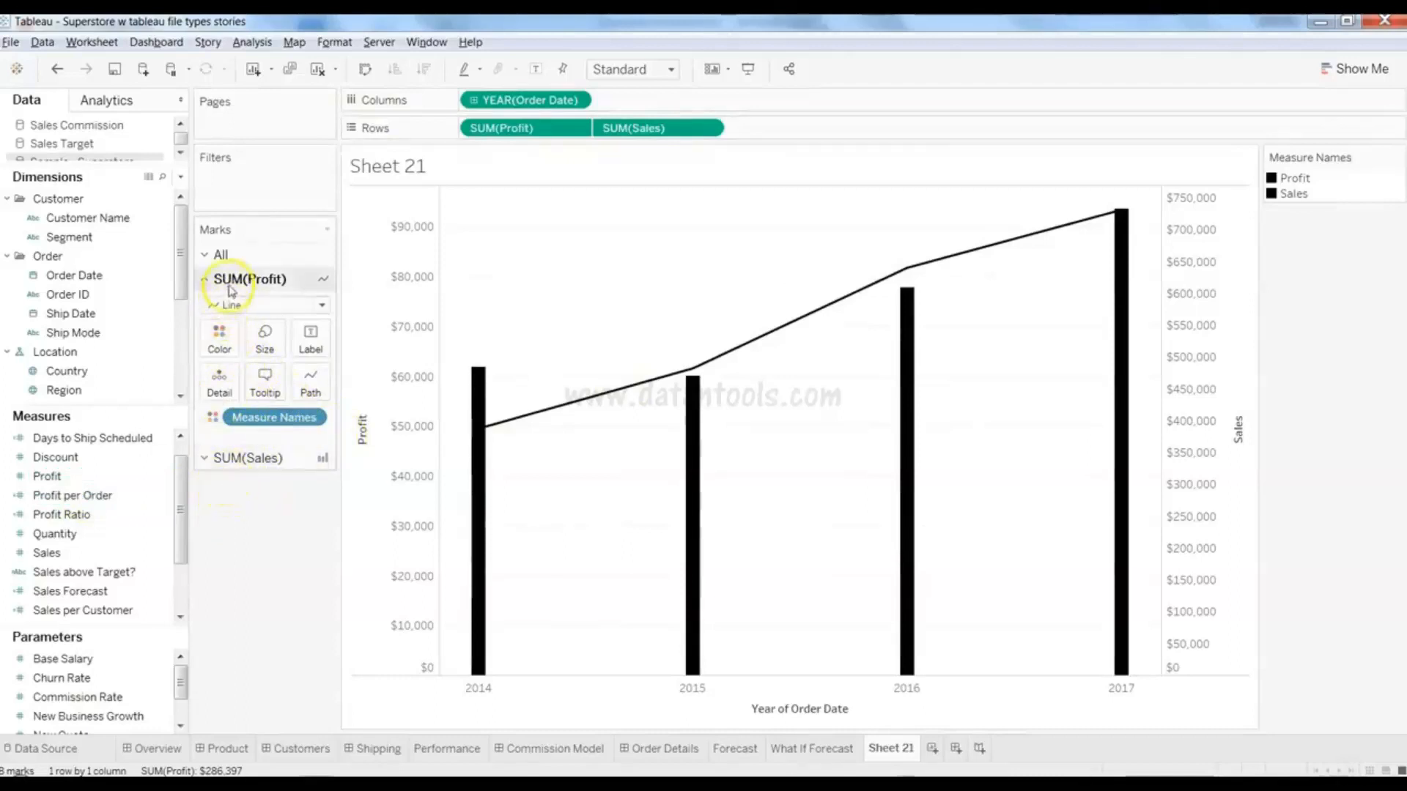
# - Read the Profit line and Sales bar tooltips, then clear Sheet 21 to an empty worksheet
pyautogui.moveTo(509, 425)
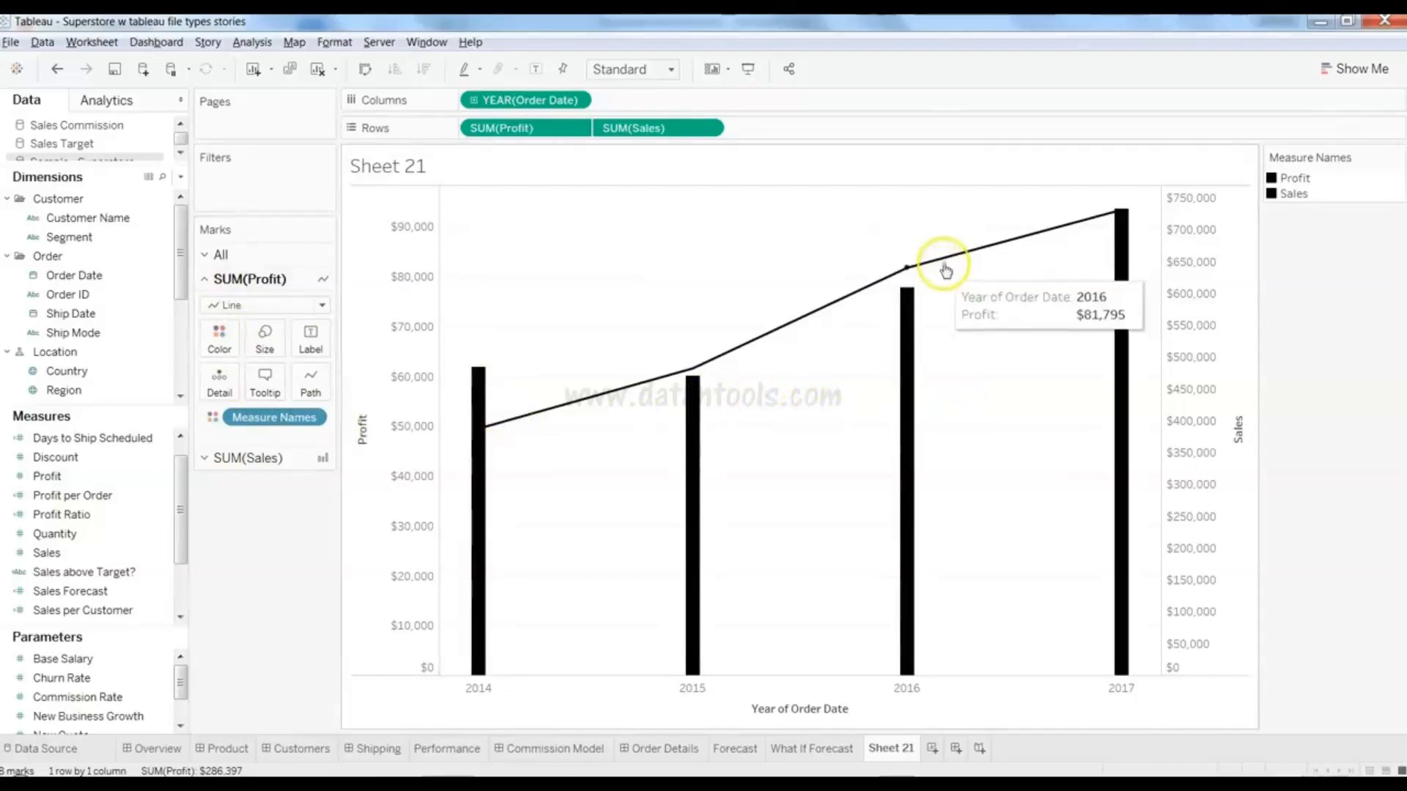
pyautogui.moveTo(915, 341)
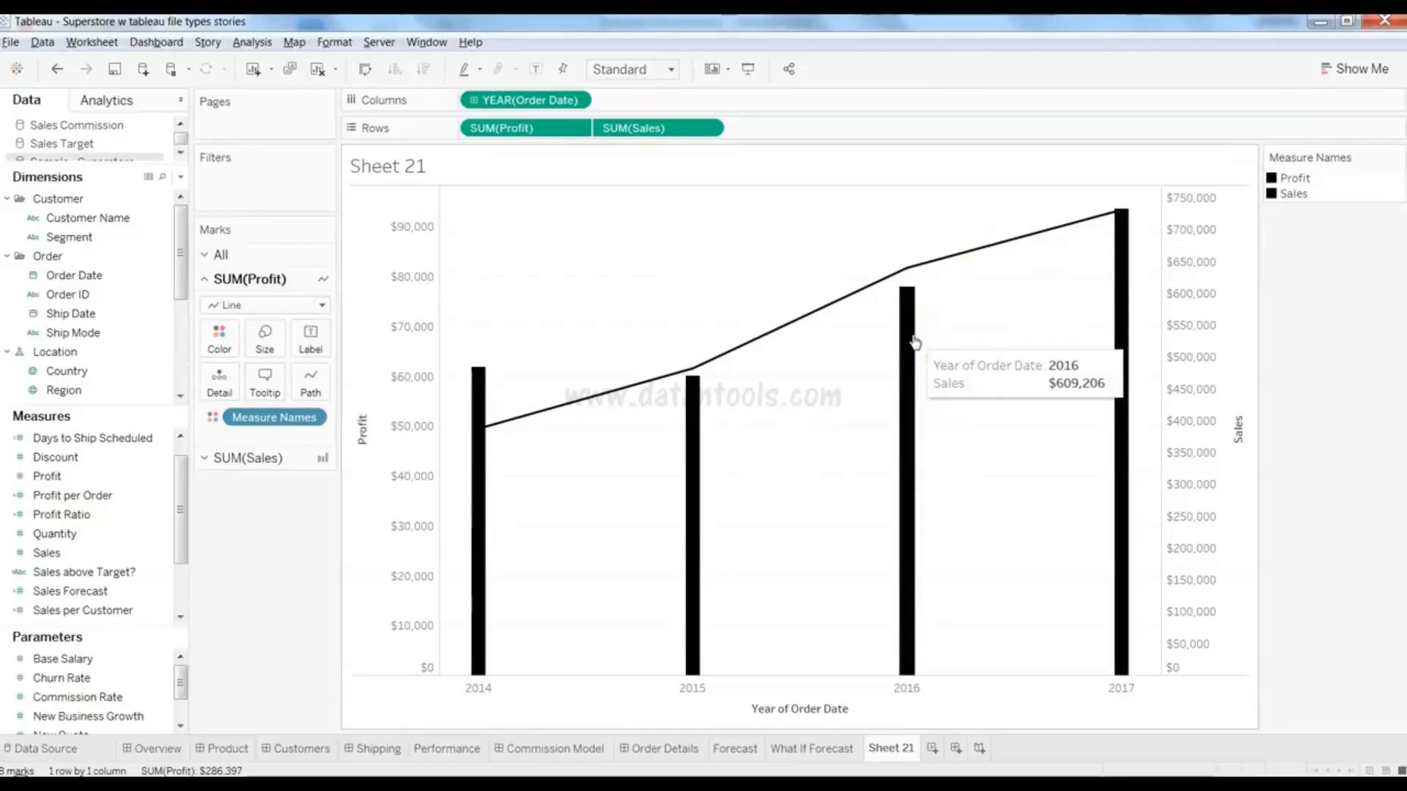
pyautogui.moveTo(731, 354)
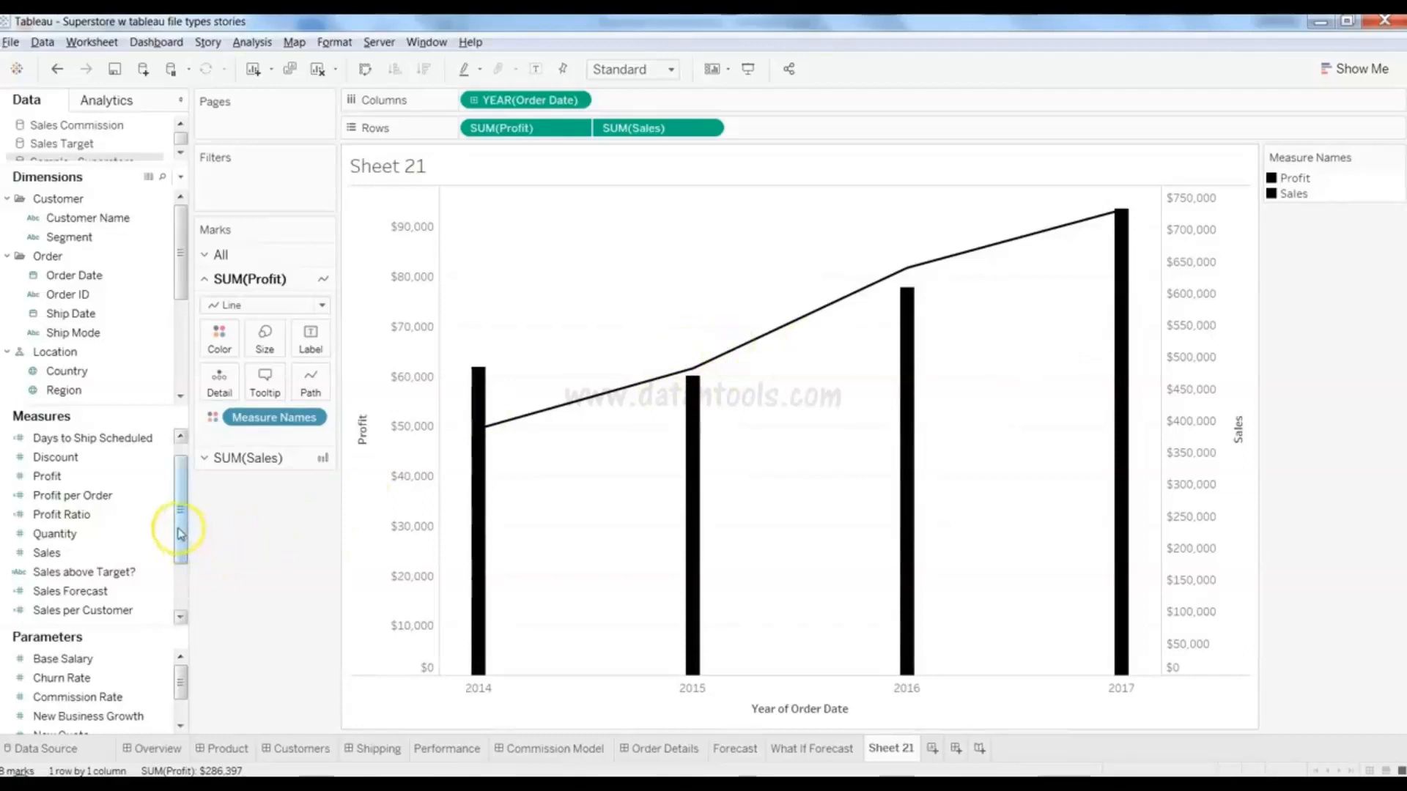
pyautogui.moveTo(180, 542); pyautogui.dragTo(179, 575)
pyautogui.click(110, 514)
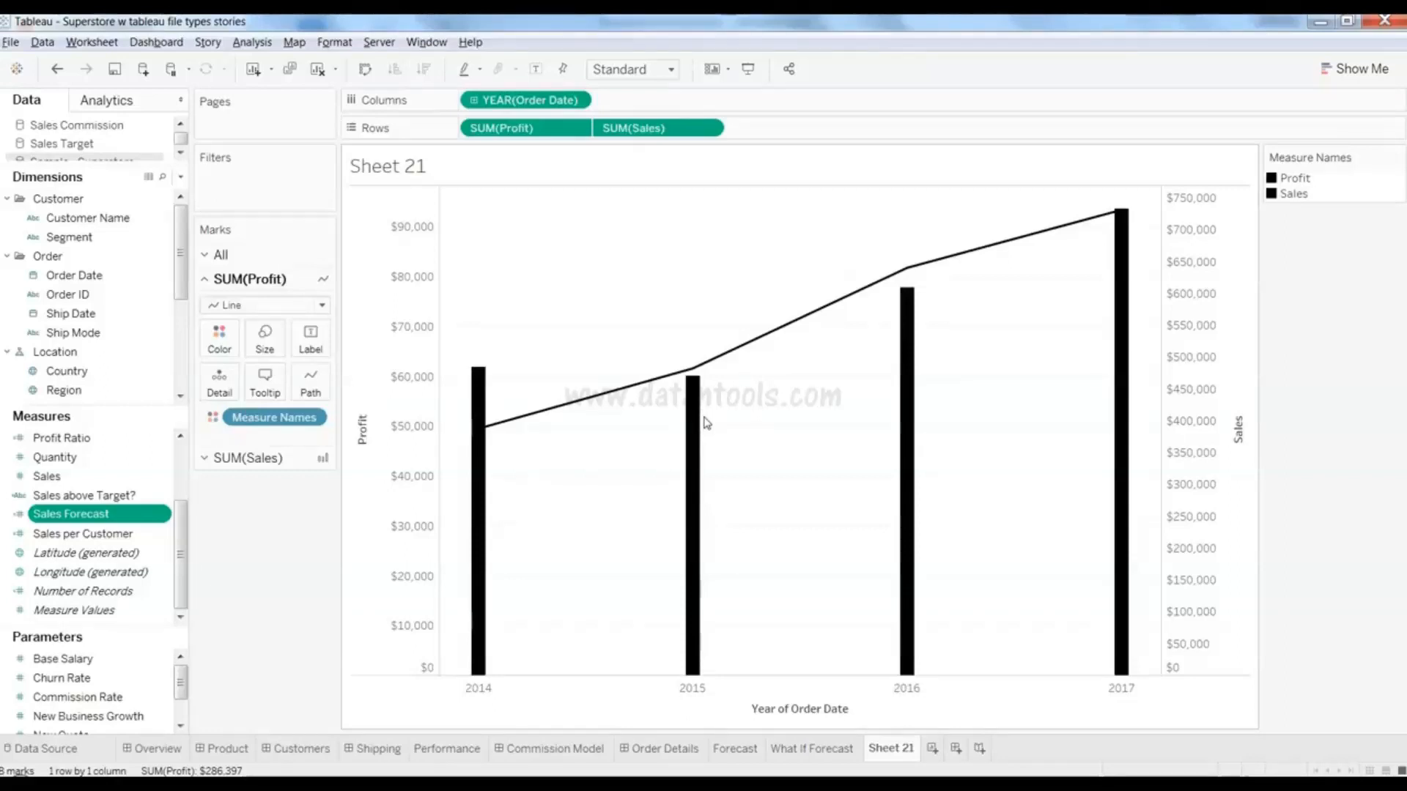
pyautogui.moveTo(766, 348)
pyautogui.moveTo(695, 415)
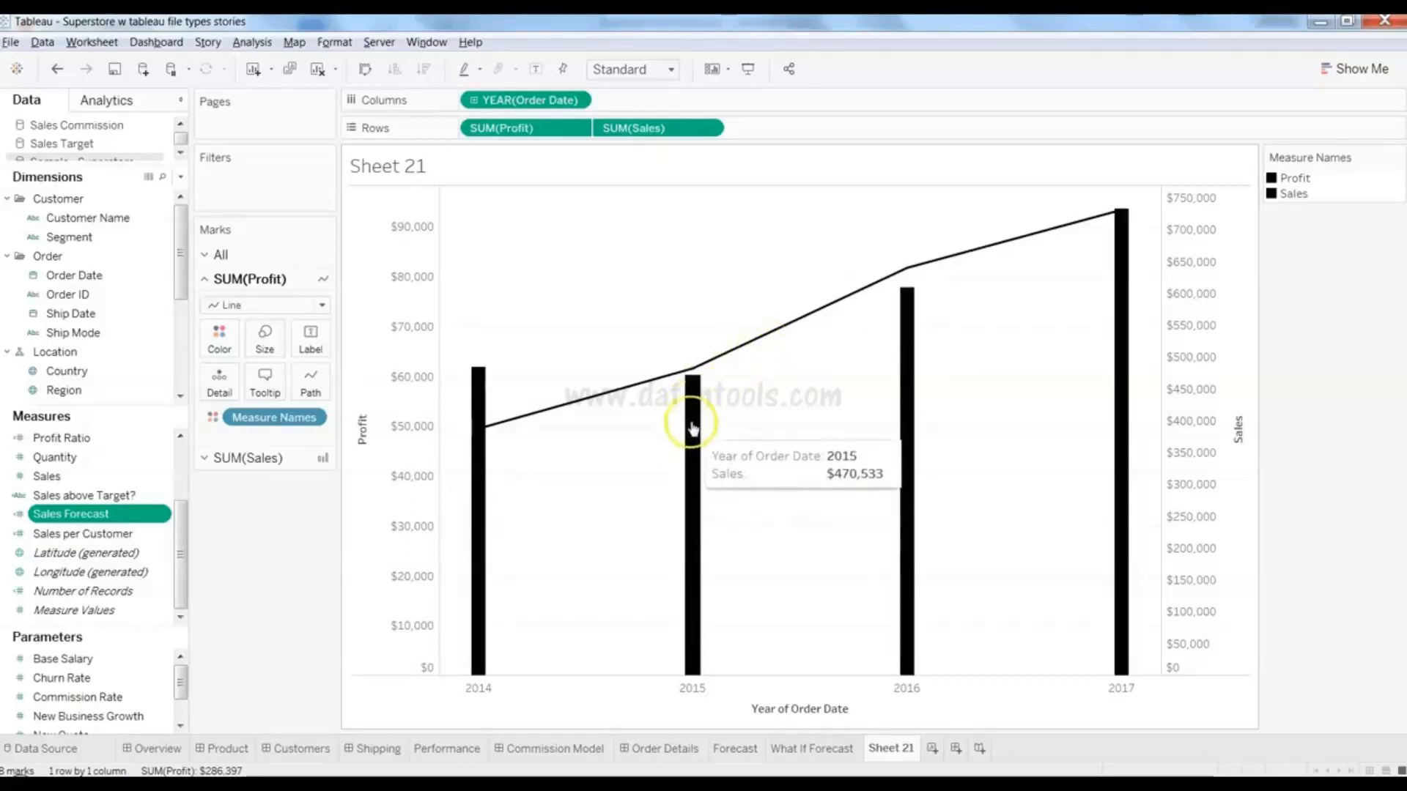
pyautogui.moveTo(697, 374)
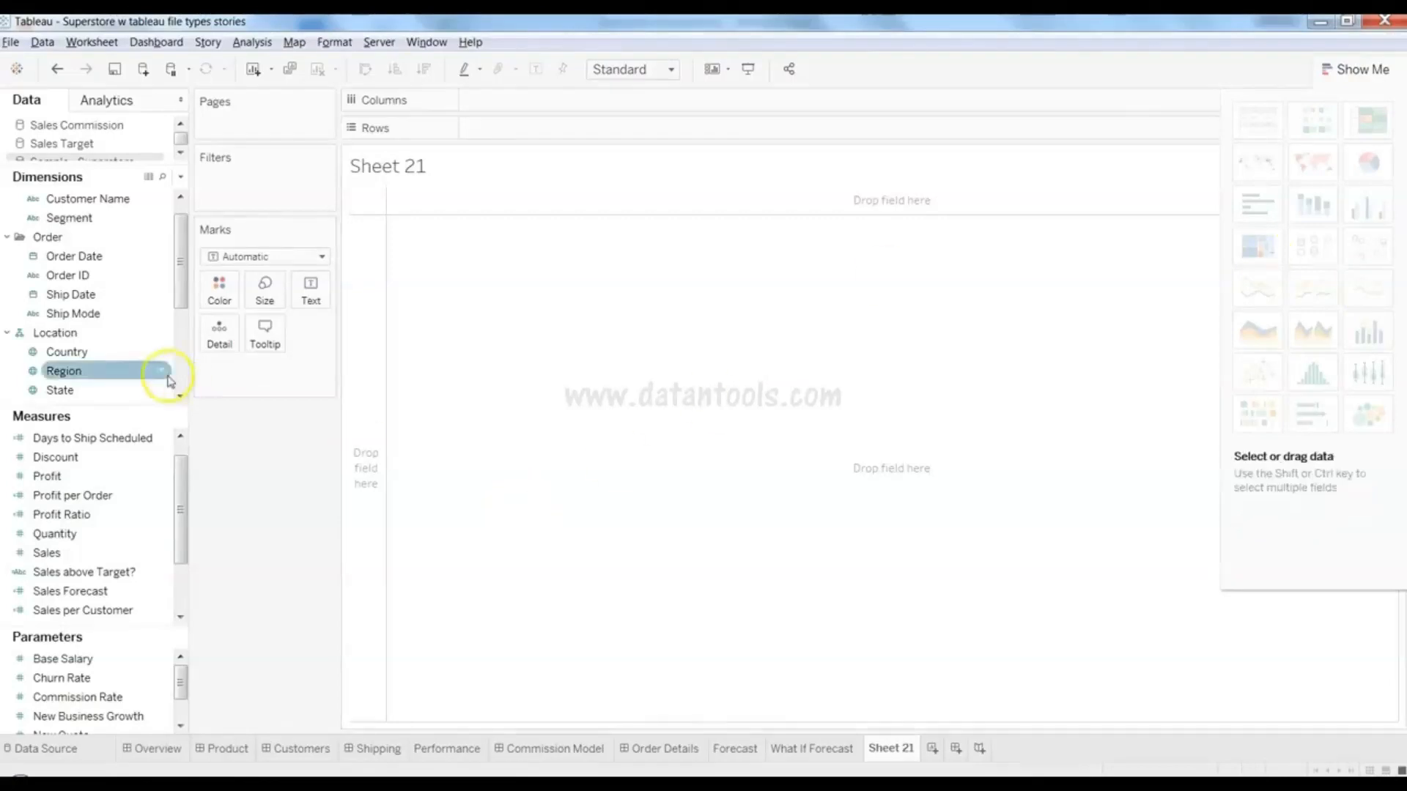
# - Chart Order Date, Sales and Profit as dual lines, yearly 2014–2017, each measure on its own axis
pyautogui.click(121, 265)
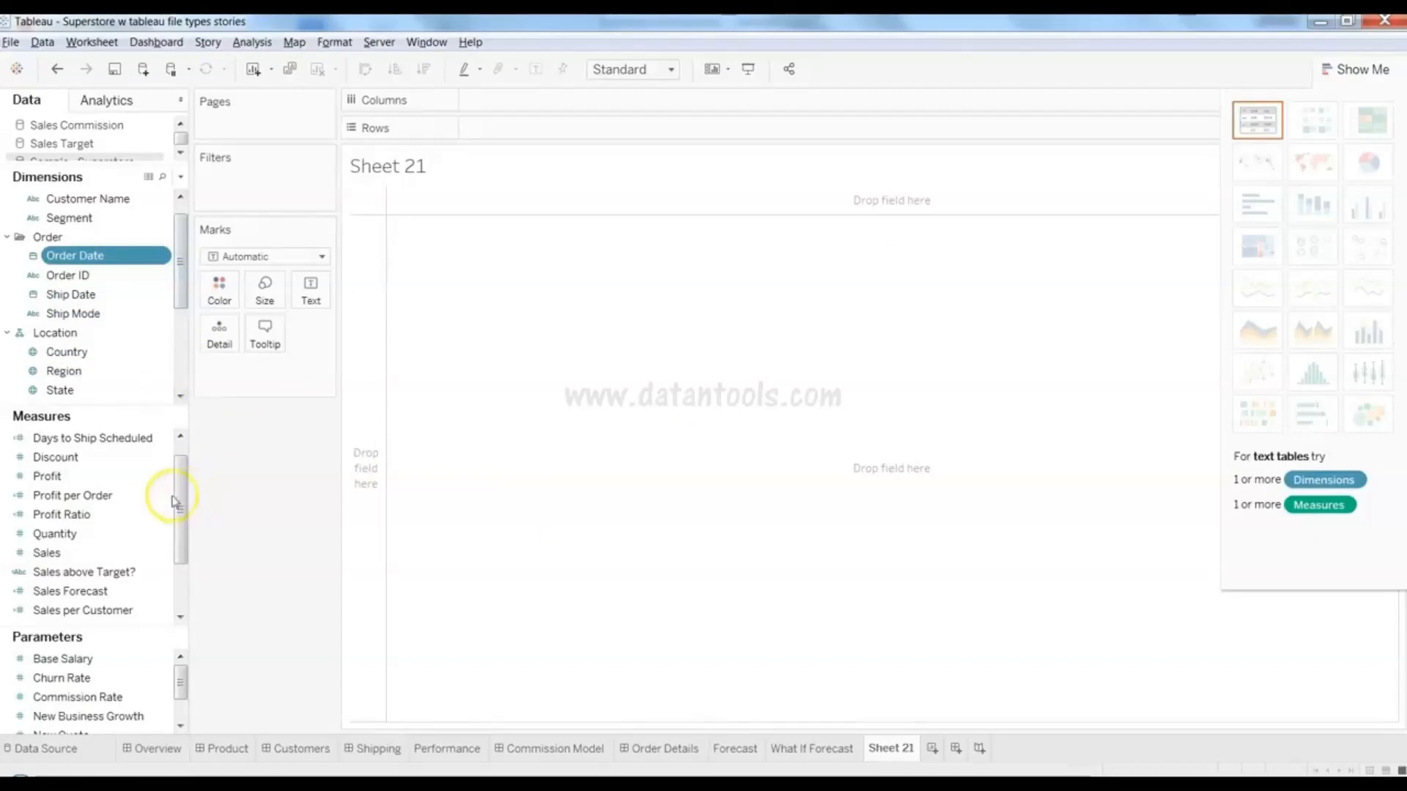
pyautogui.keyDown('ctrl'); pyautogui.click(112, 554); pyautogui.keyUp('ctrl')
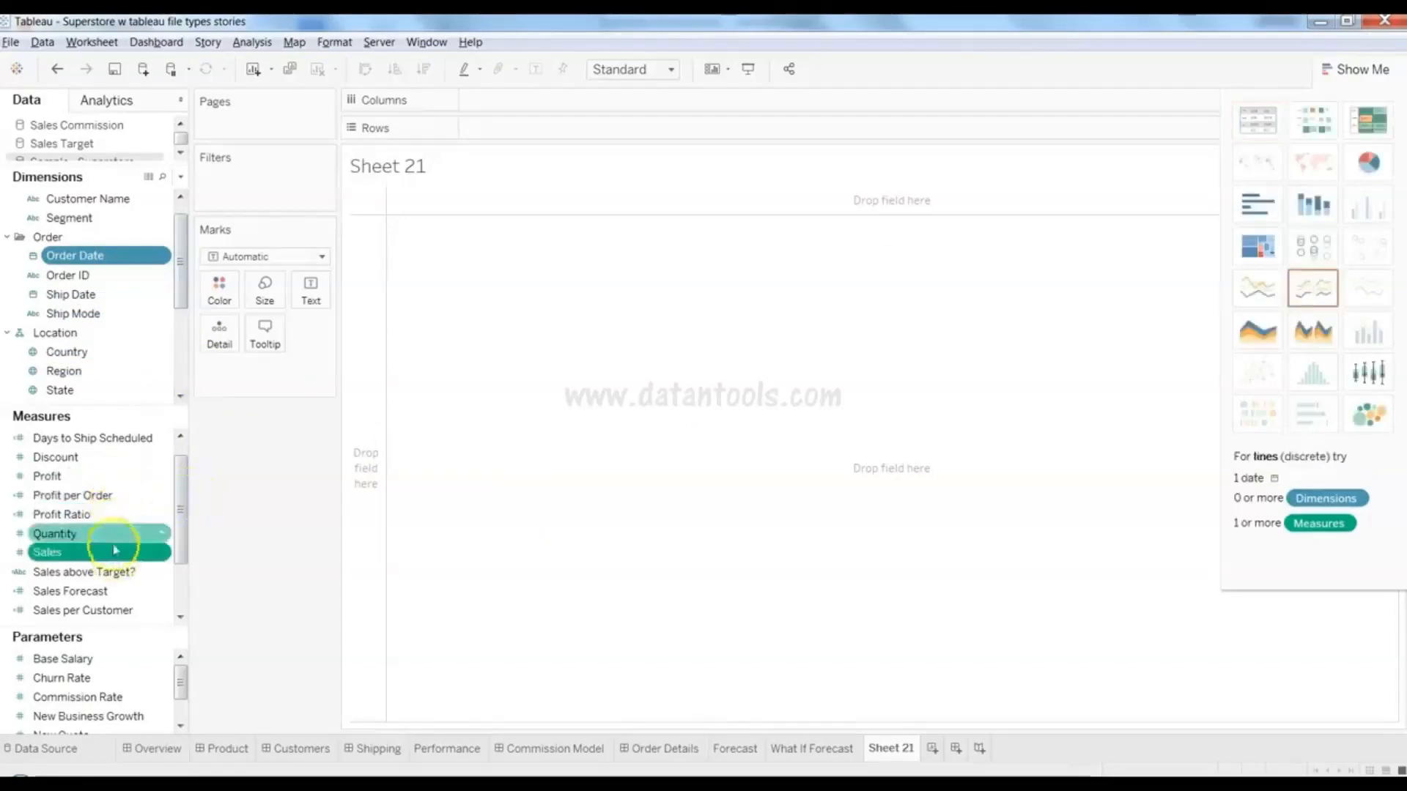
pyautogui.keyDown('ctrl'); pyautogui.click(132, 477); pyautogui.keyUp('ctrl')
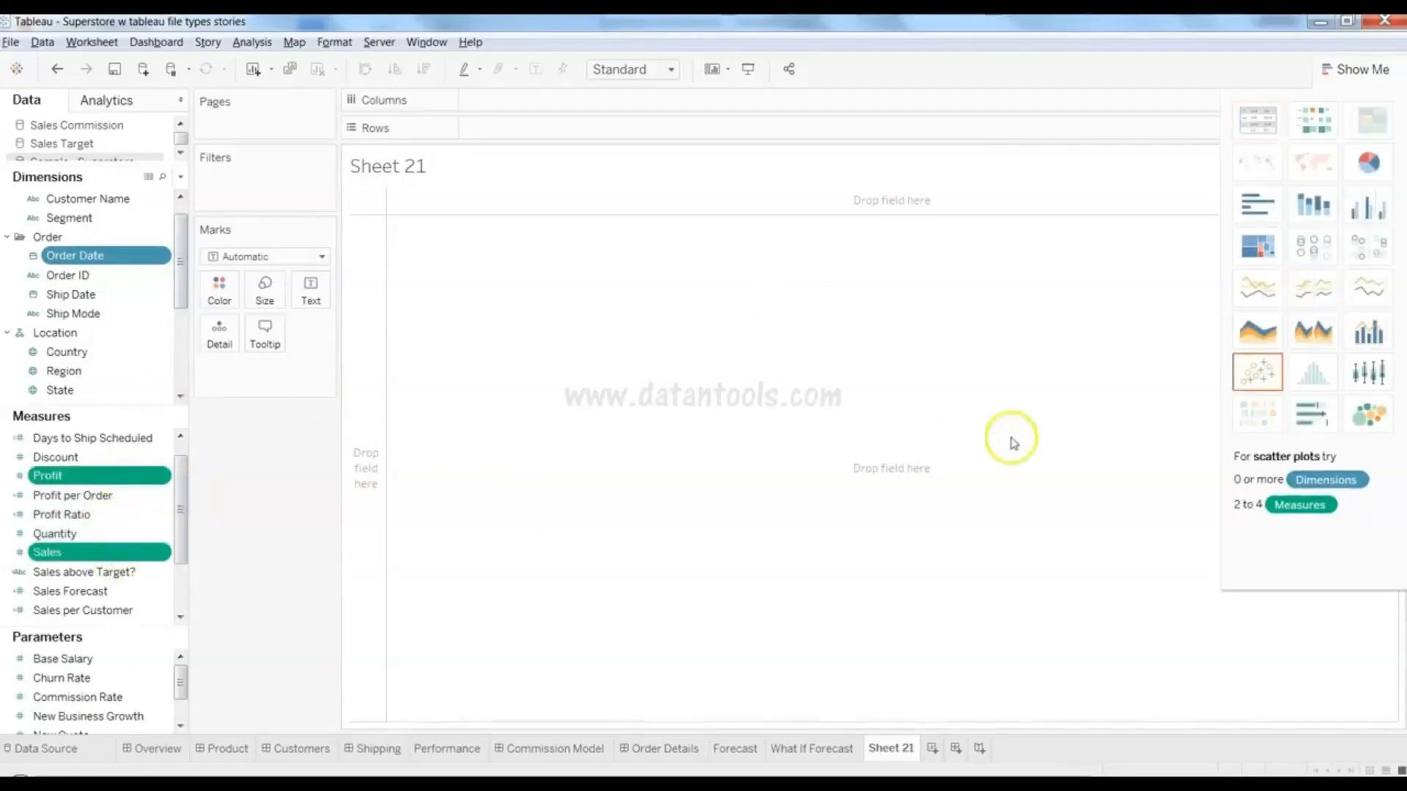
pyautogui.click(1367, 297)
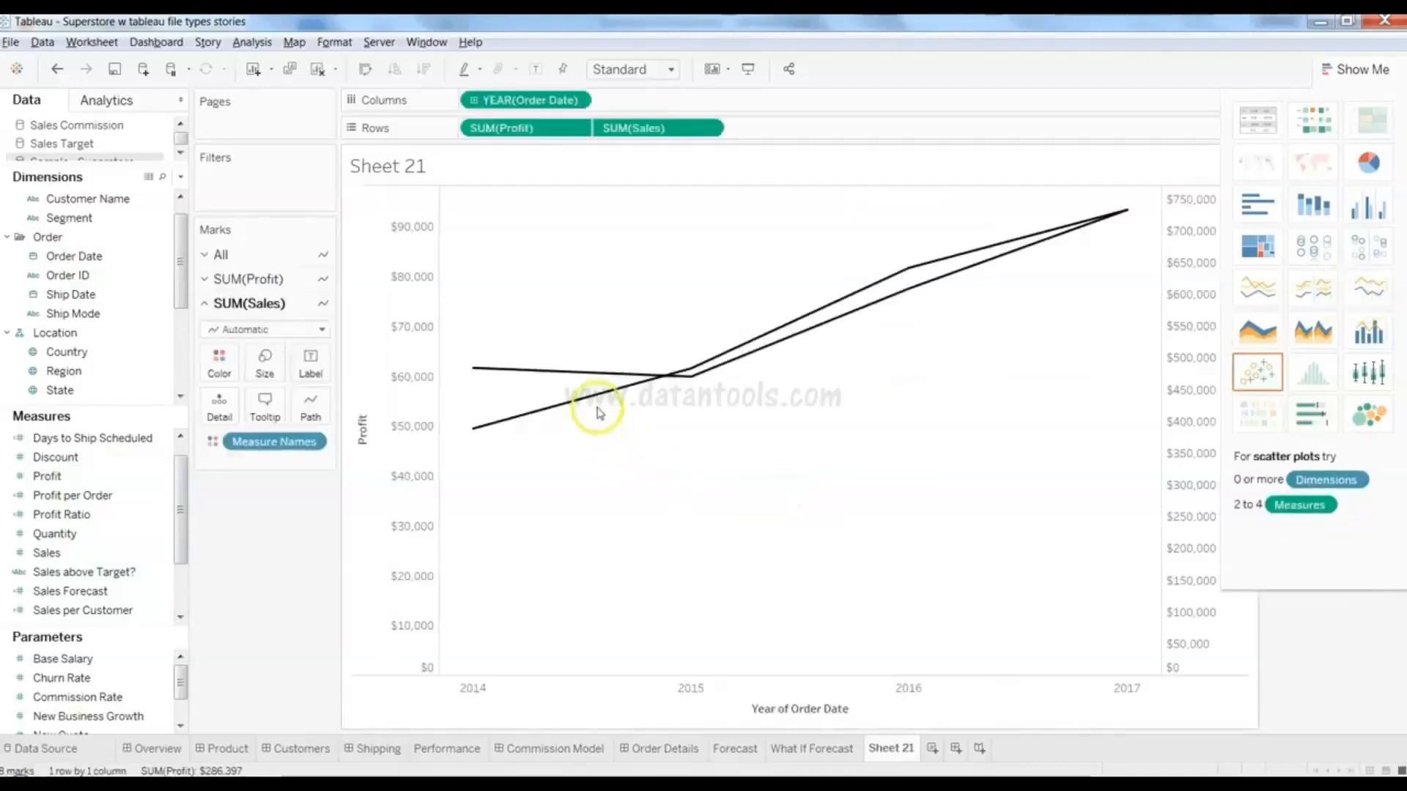
pyautogui.moveTo(596, 399)
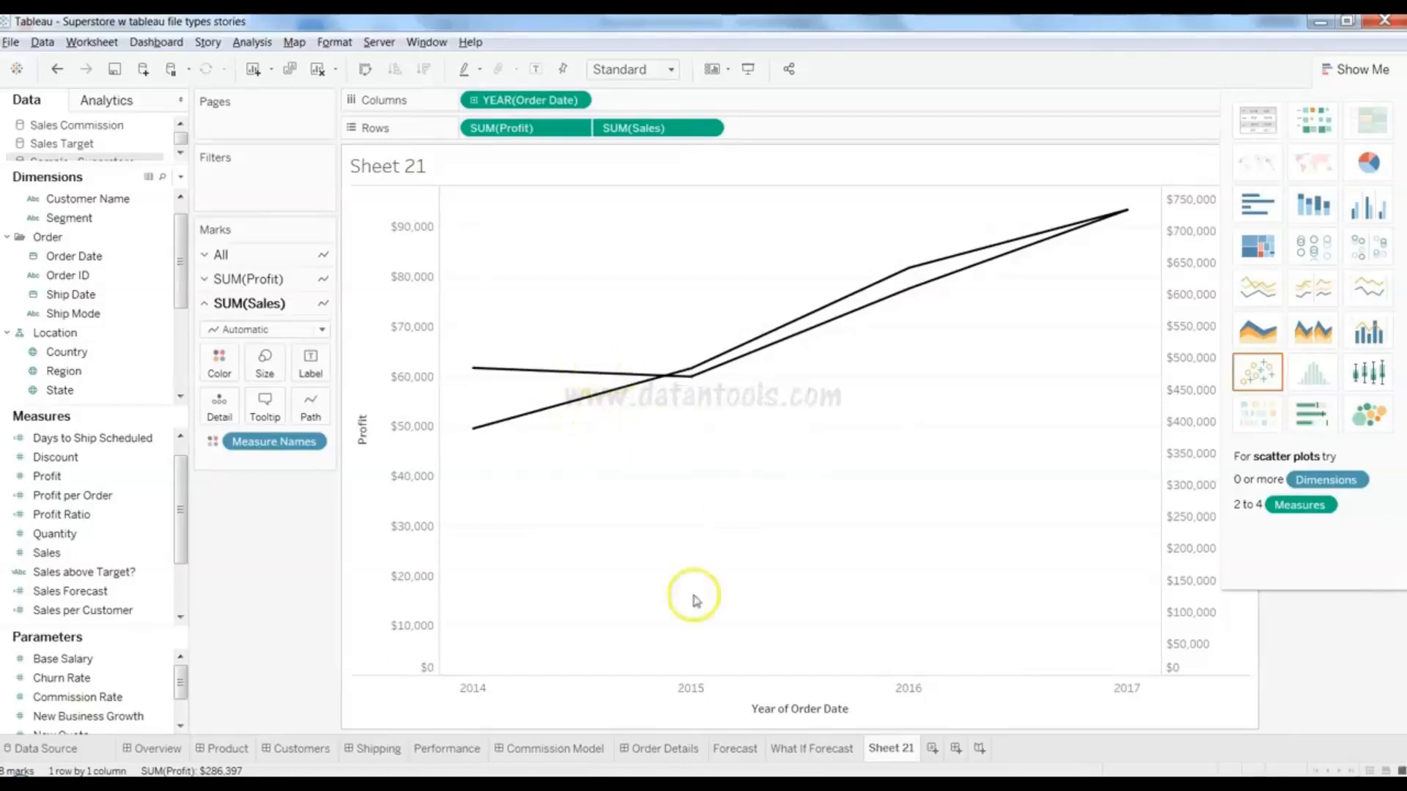
pyautogui.click(1361, 68)
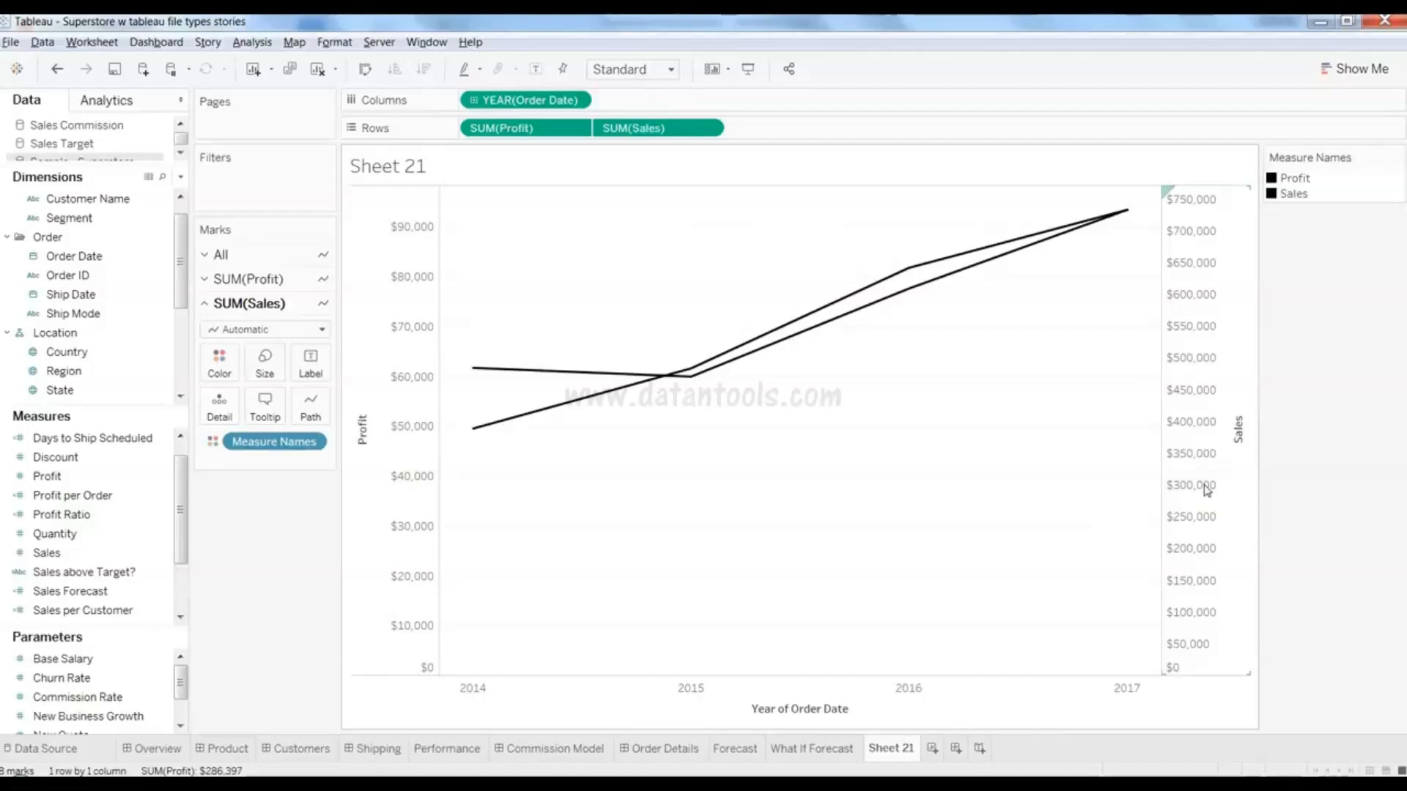
# - Make the yearly Sales line's thickness follow SUM(Discount), with a 31546%–51822% size legend
pyautogui.moveTo(117, 496); pyautogui.dragTo(213, 412)
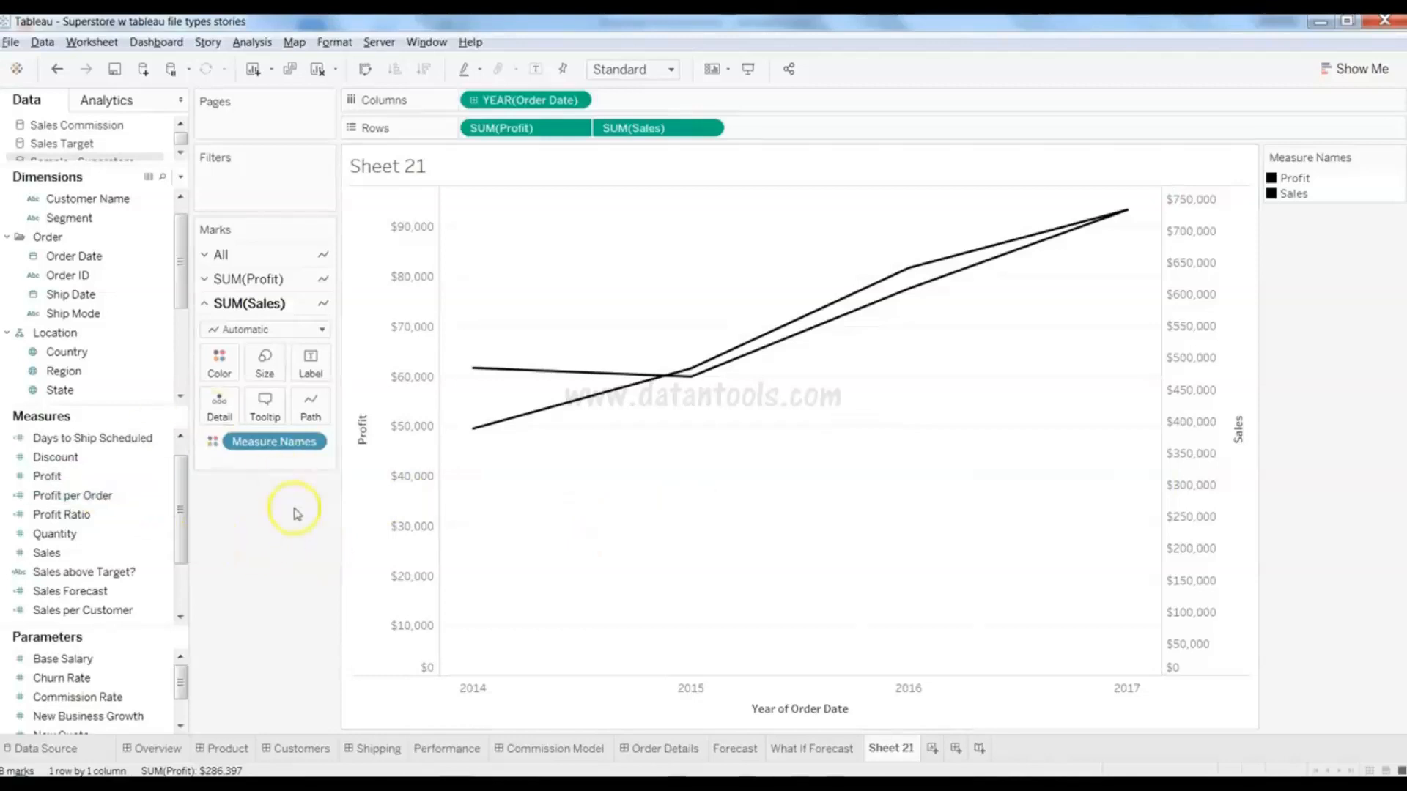
pyautogui.moveTo(686, 383)
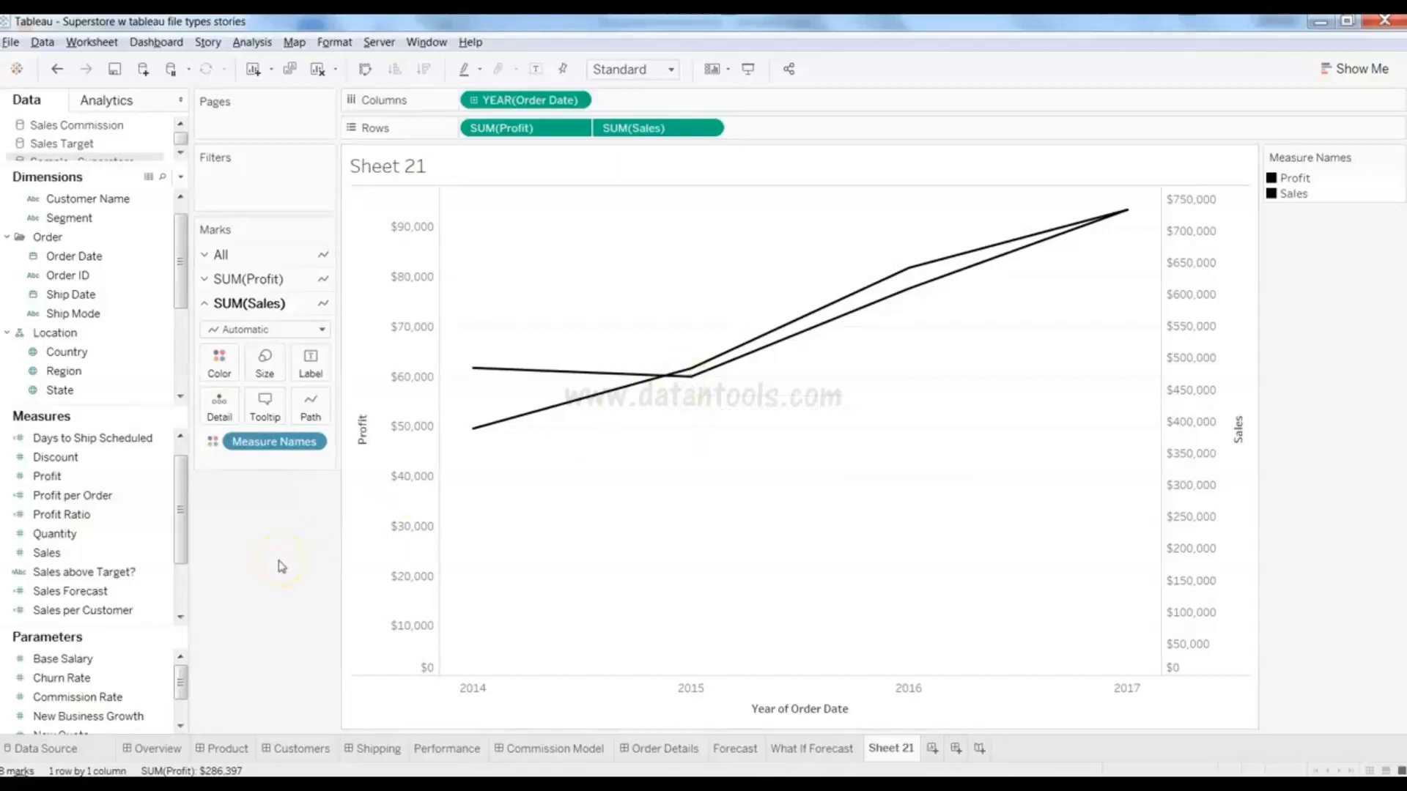
pyautogui.moveTo(569, 405)
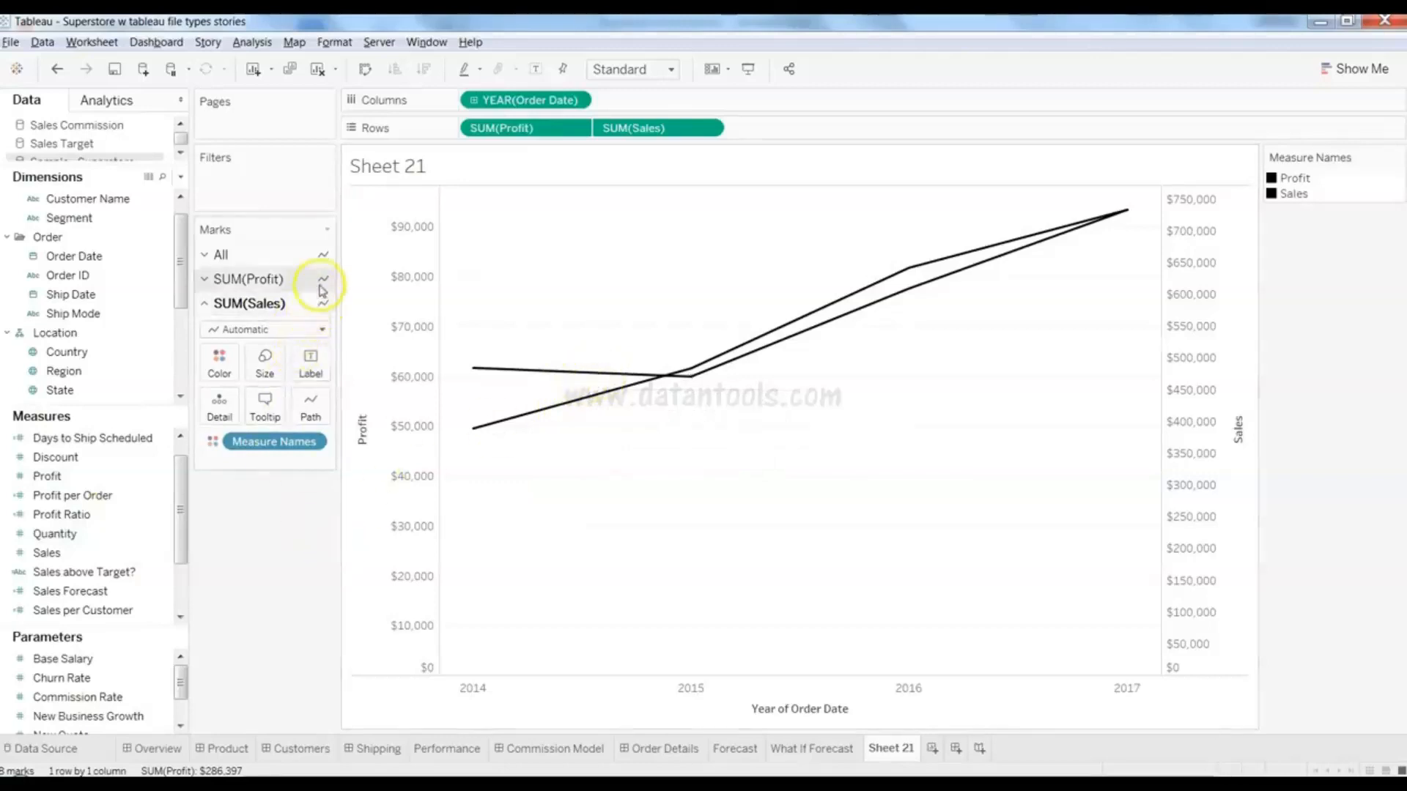
pyautogui.click(112, 461)
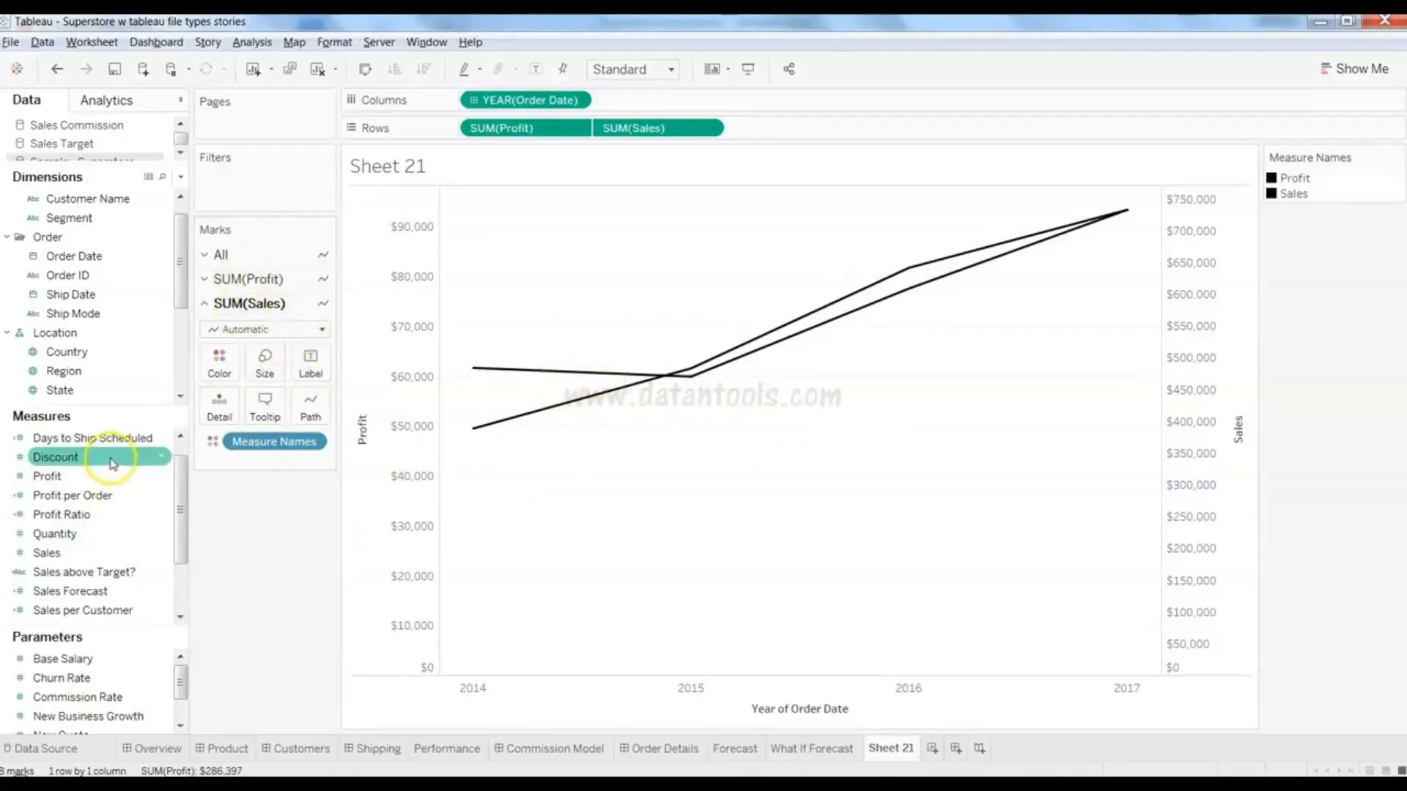
pyautogui.moveTo(113, 460); pyautogui.dragTo(265, 364)
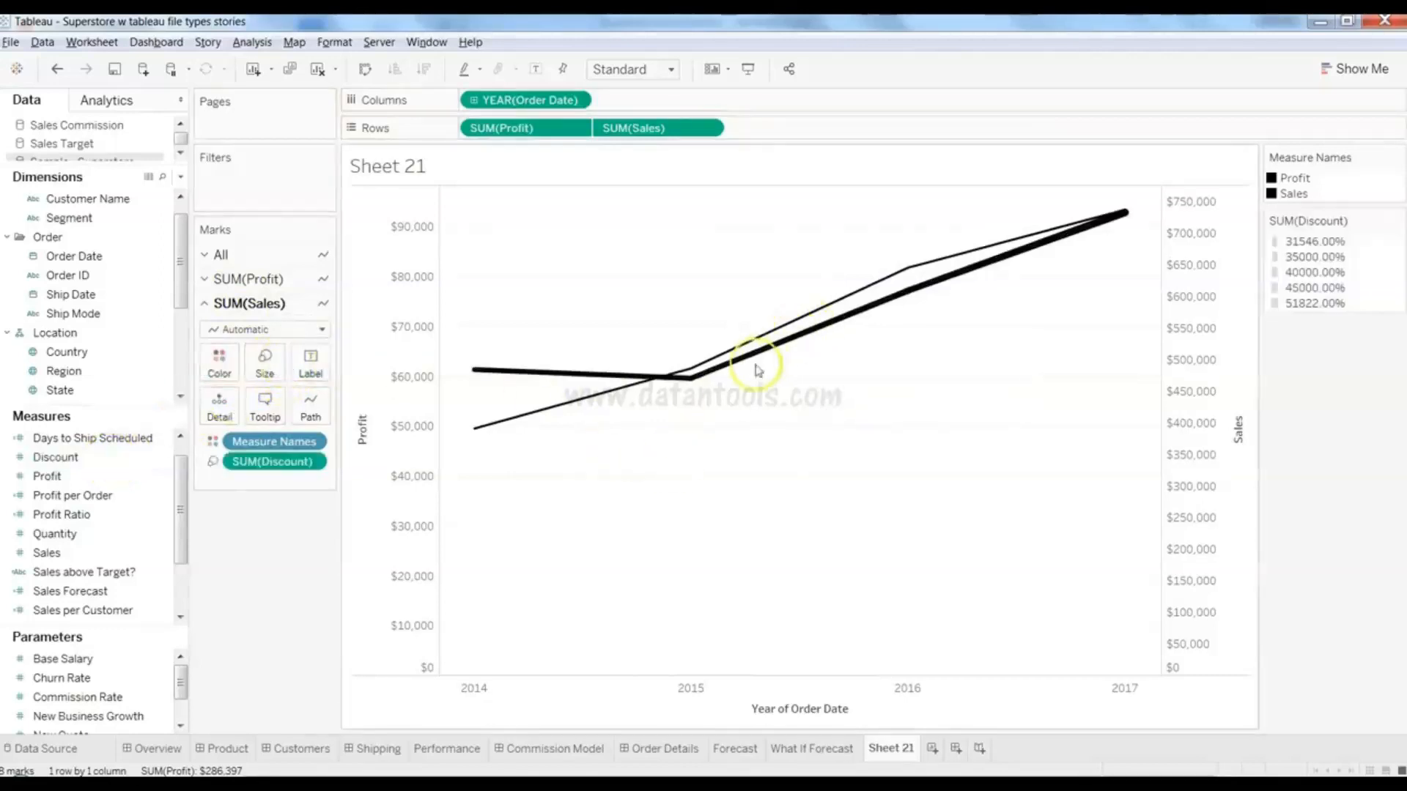
pyautogui.moveTo(1111, 227)
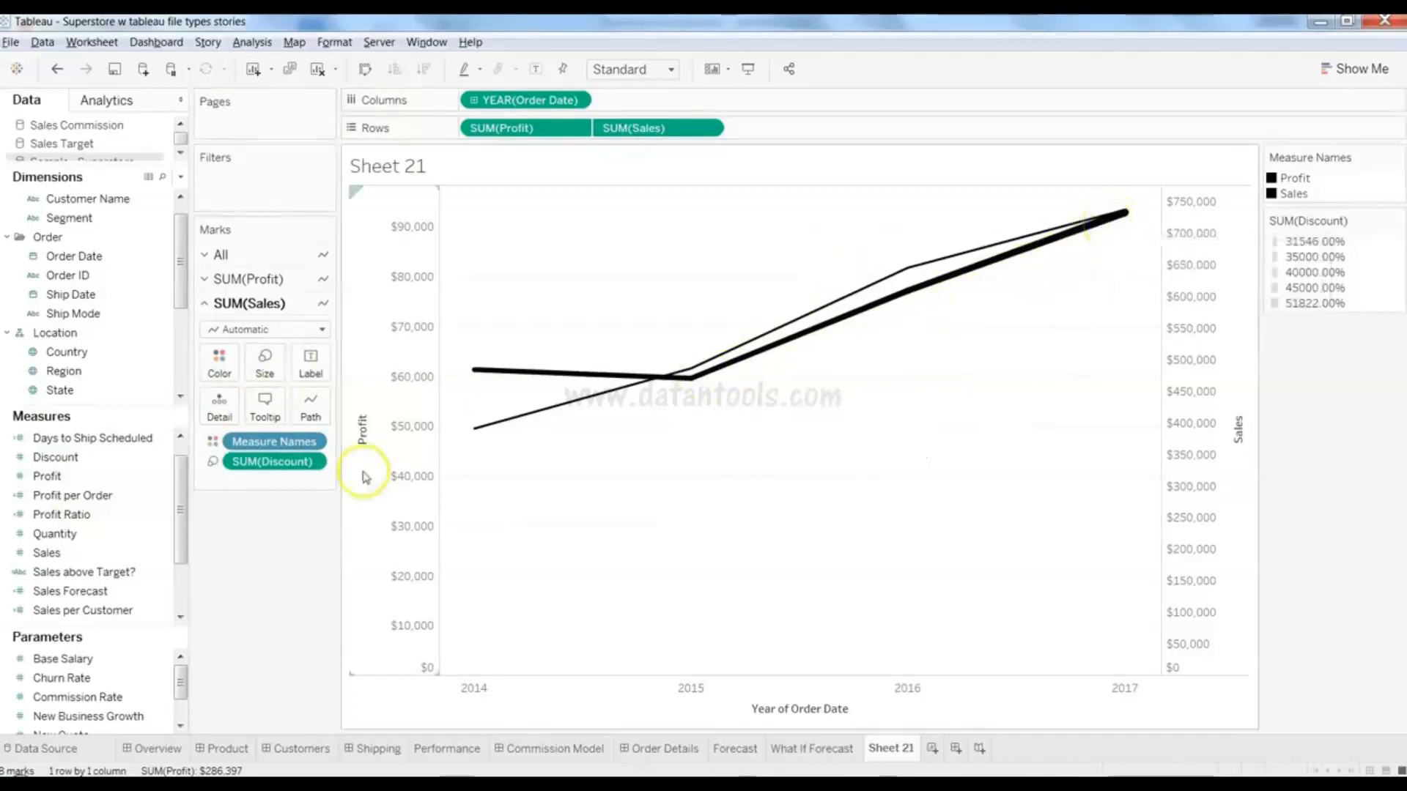
pyautogui.click(296, 288)
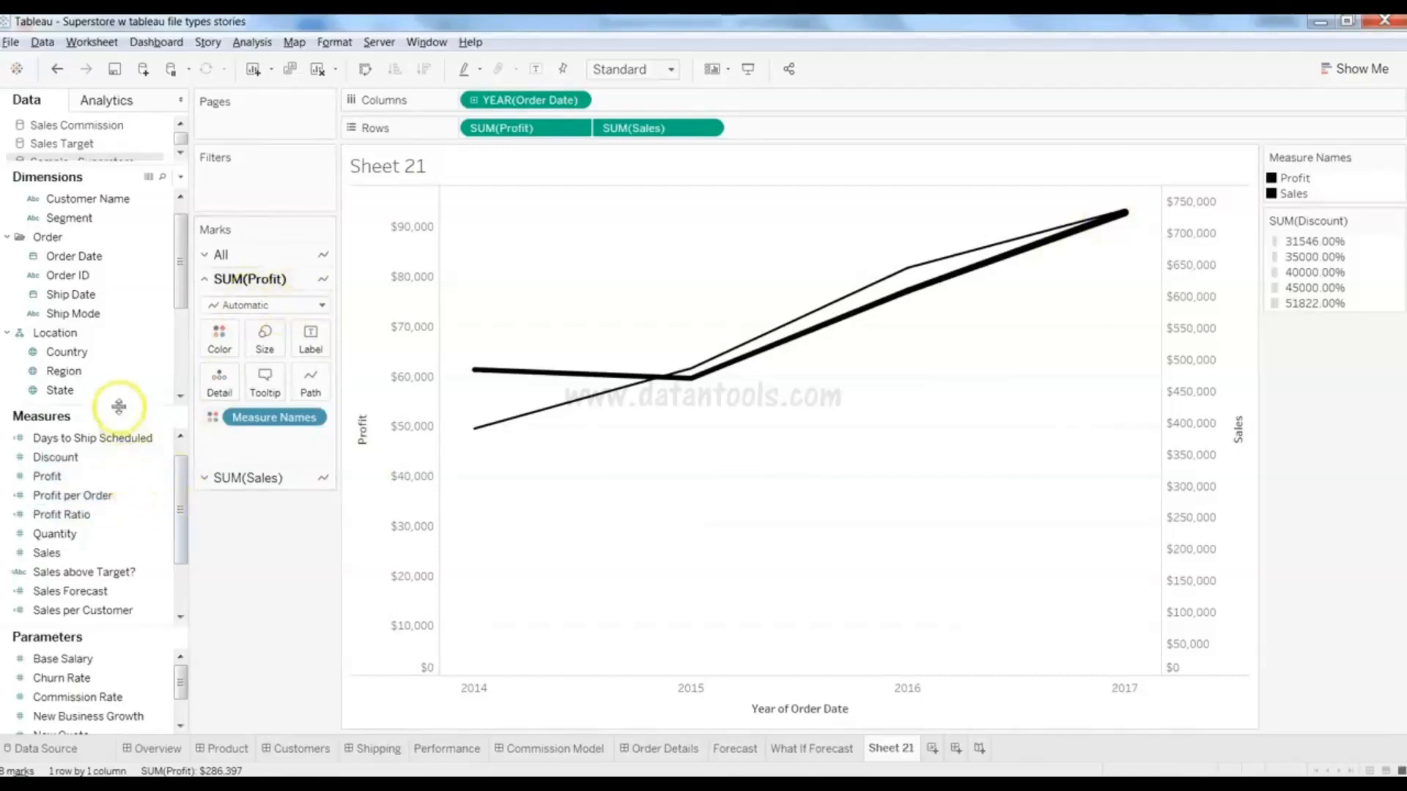
# - Put Discount on Size for the SUM(Profit) marks
pyautogui.moveTo(125, 456); pyautogui.dragTo(262, 359)
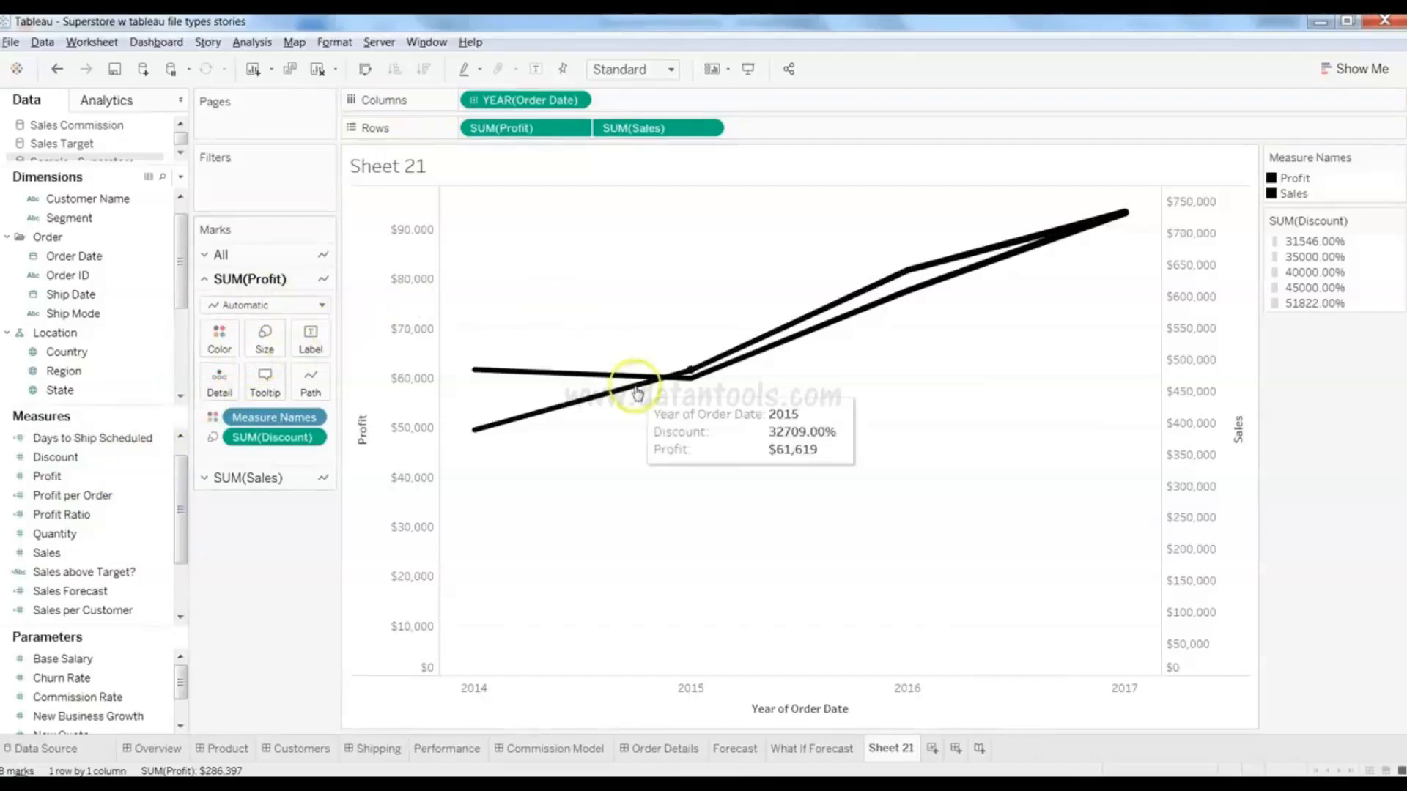
pyautogui.moveTo(886, 288)
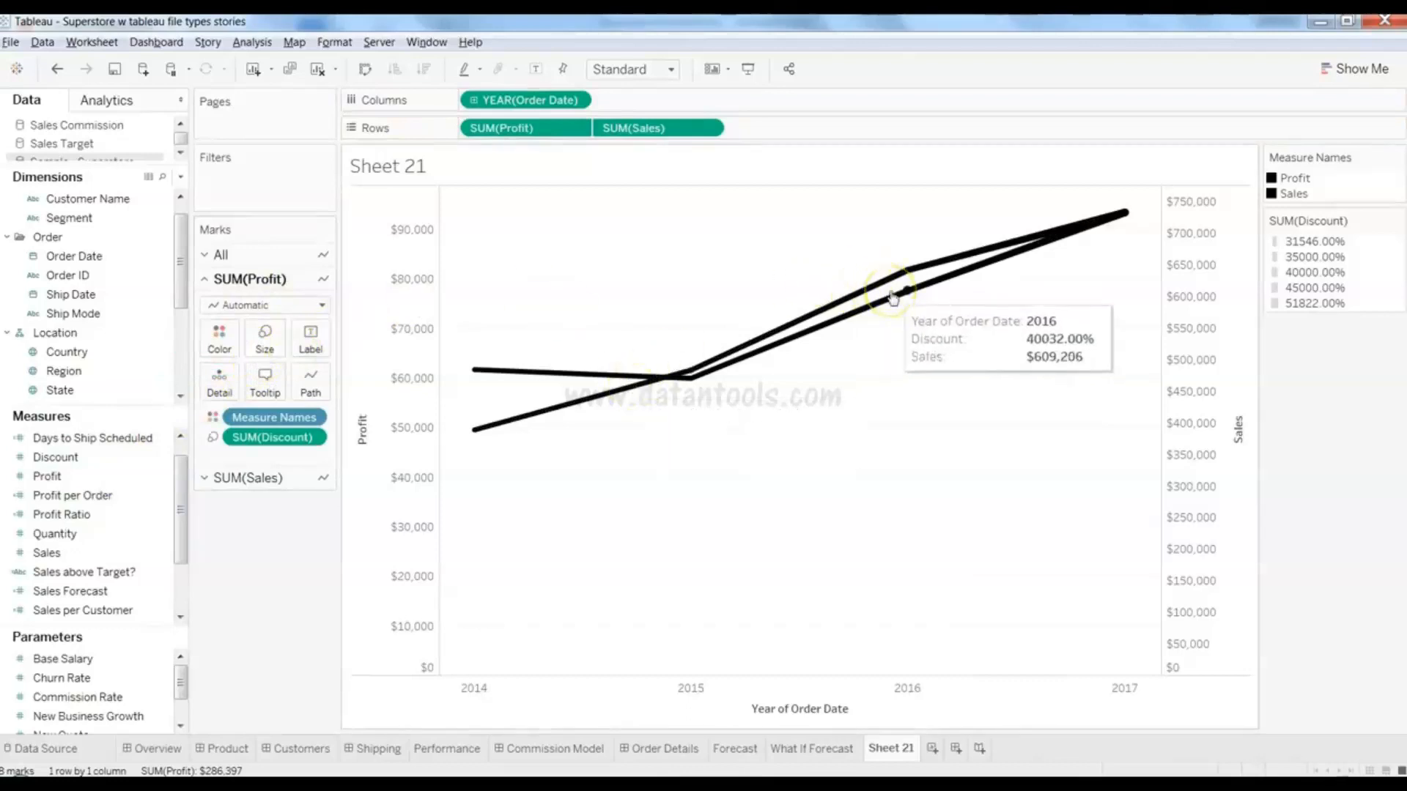
pyautogui.moveTo(1033, 243)
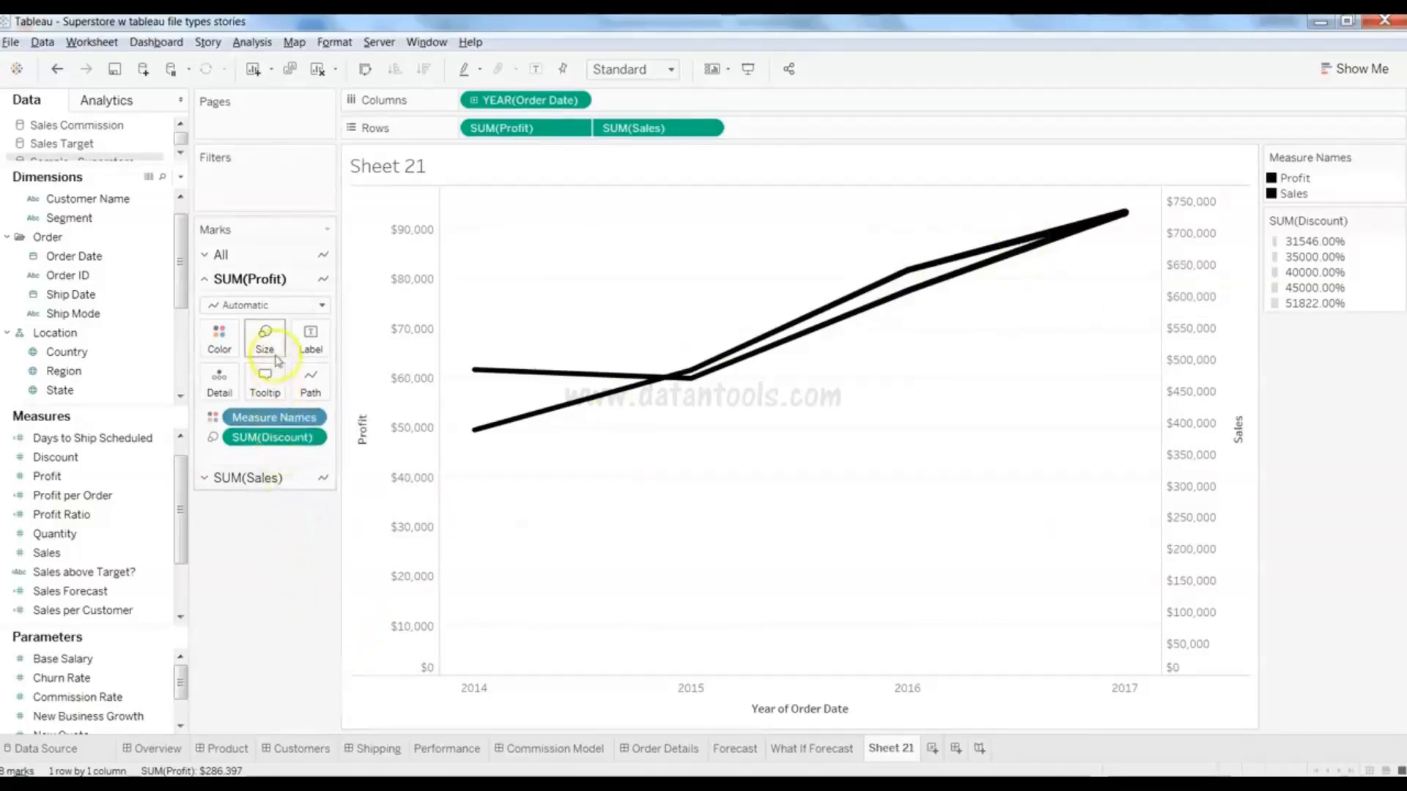
pyautogui.moveTo(471, 432)
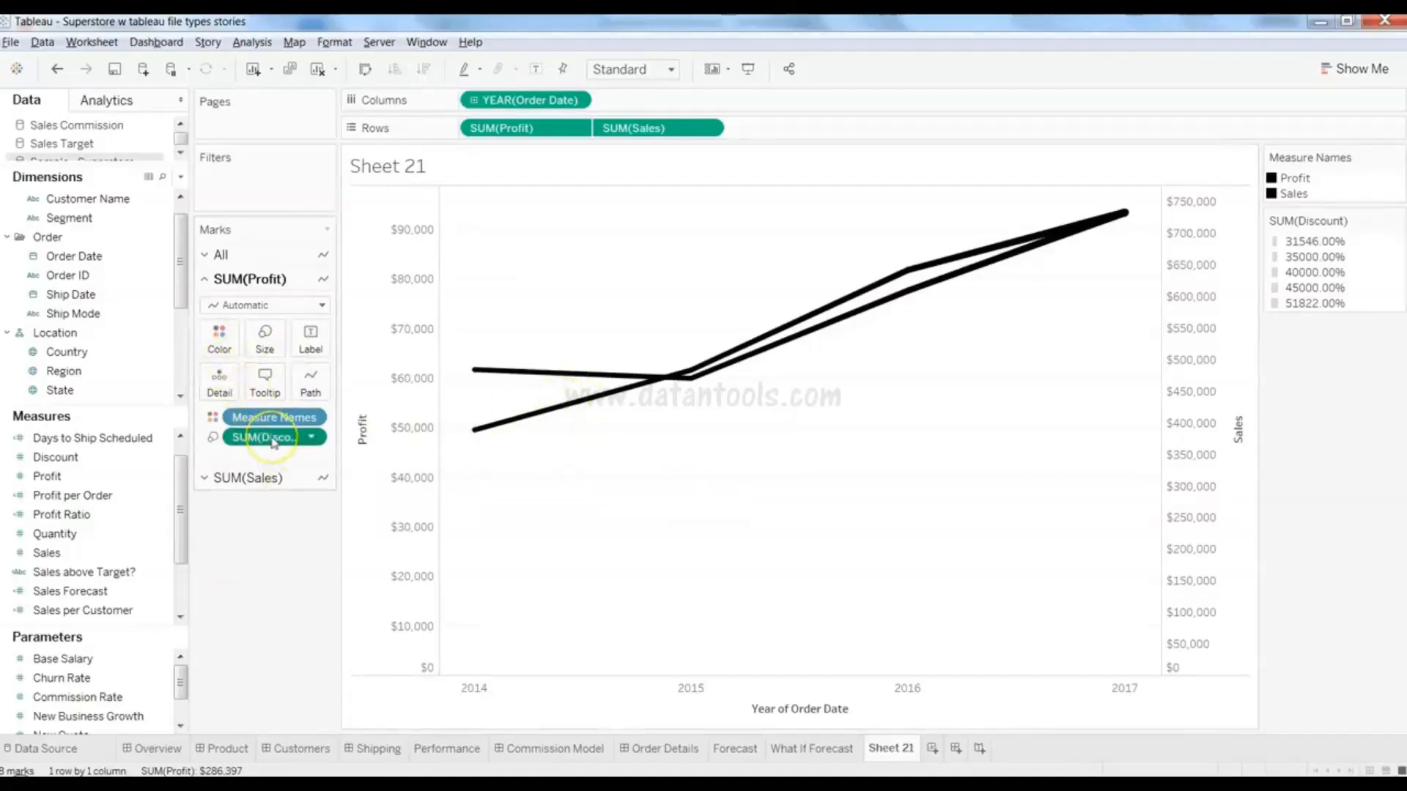
# - Move SUM(Discount) to Color so the Profit line shades blue across 31546%–51822%
pyautogui.moveTo(271, 442); pyautogui.dragTo(230, 353)
pyautogui.moveTo(933, 267)
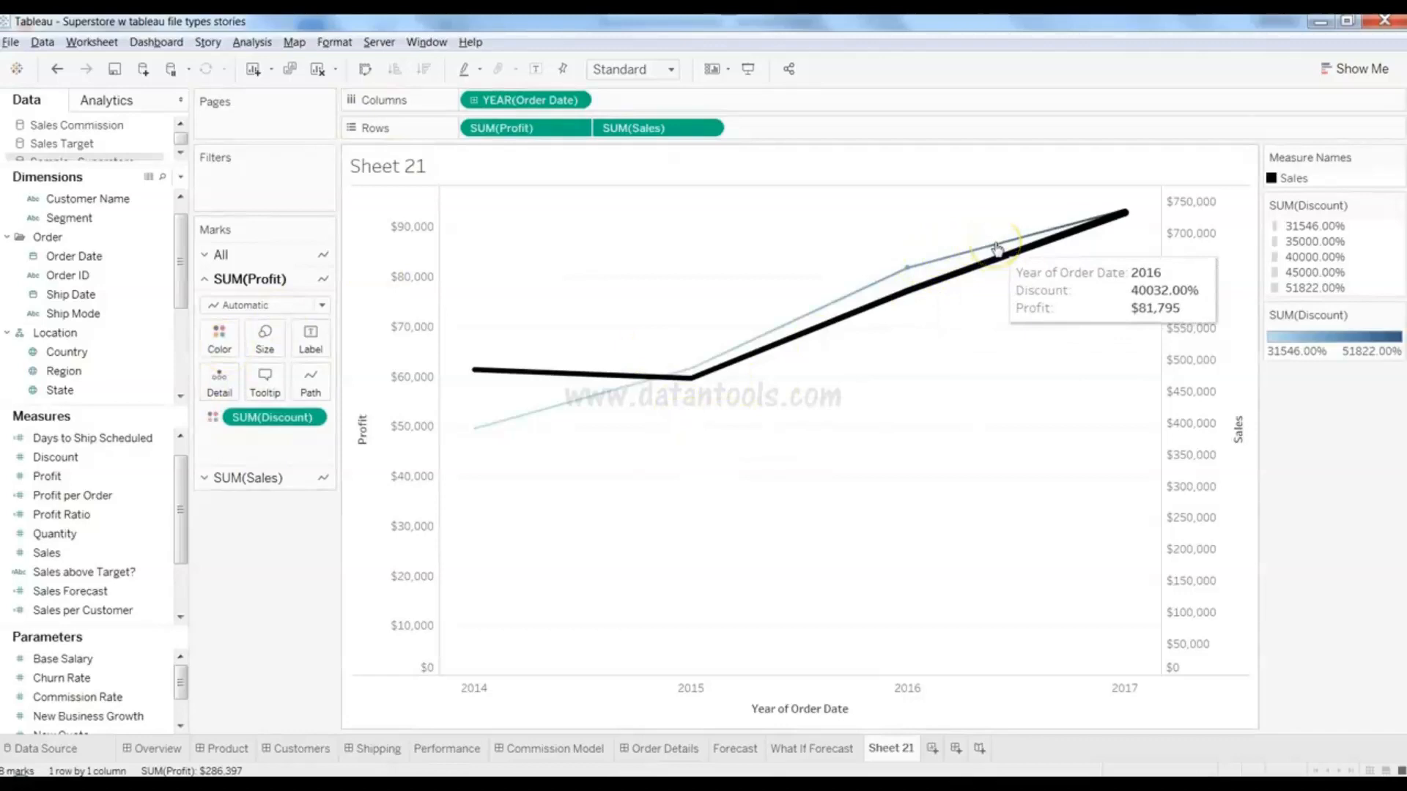
pyautogui.moveTo(543, 420)
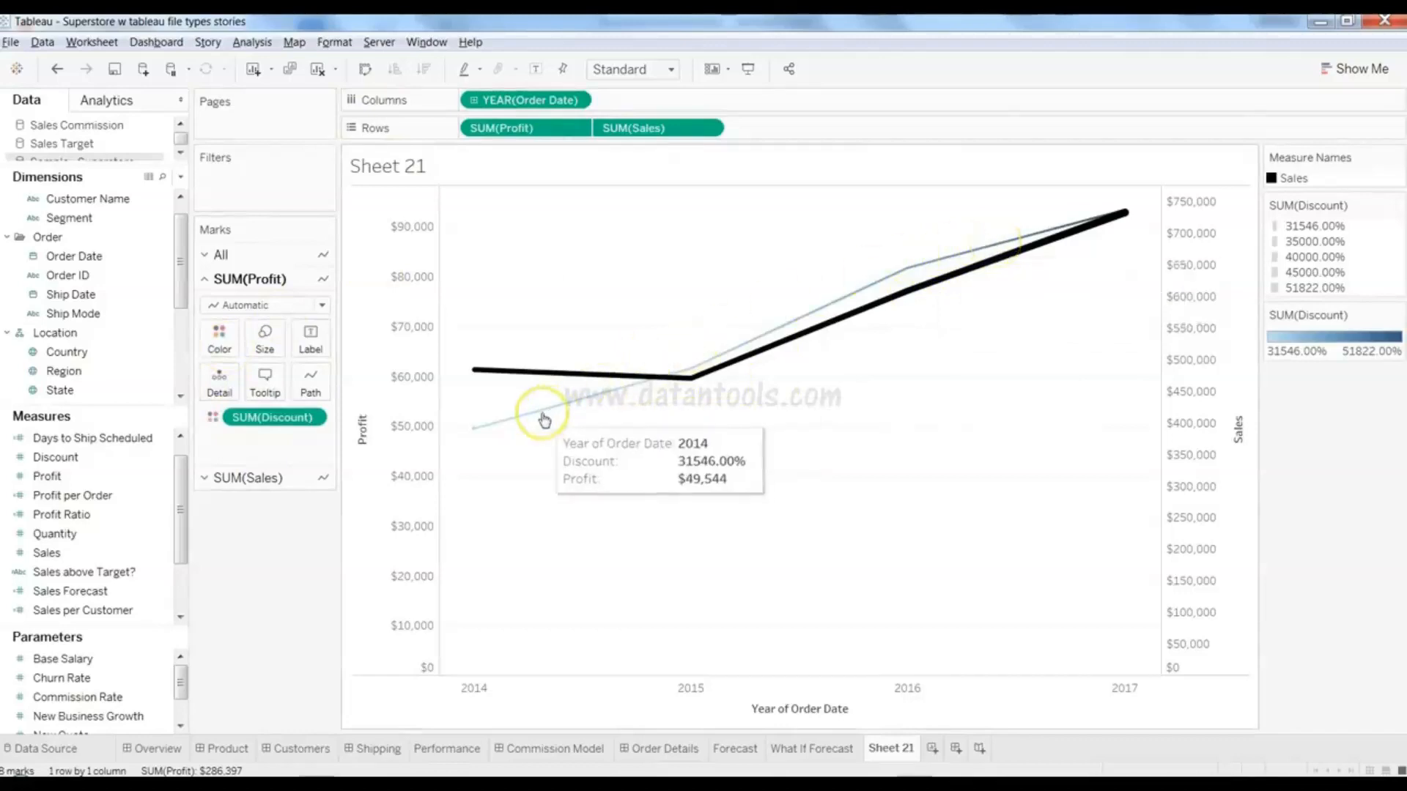